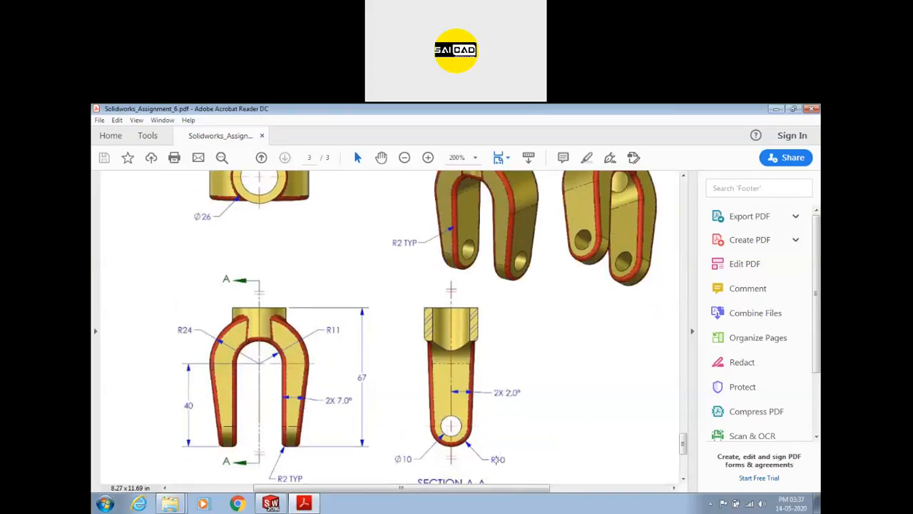
Switch from the PDF assignment drawing to SOLIDWORKS and create a new part document.
scroll(413, 425, "down", 1)
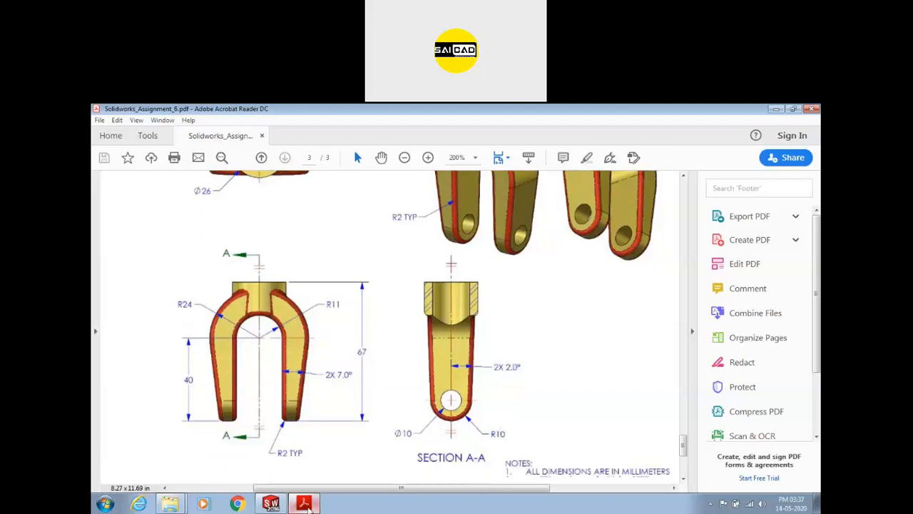
left_click(305, 504)
left_click(270, 504)
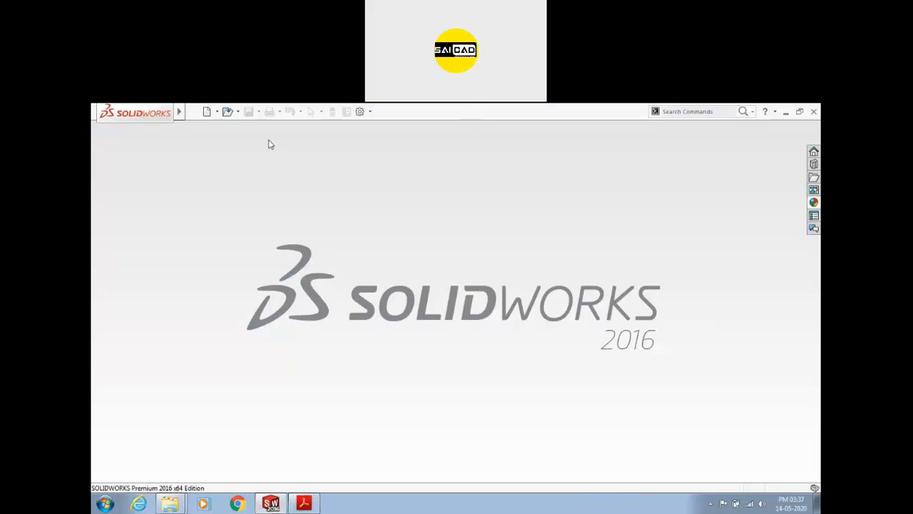
left_click(214, 113)
double_click(176, 281)
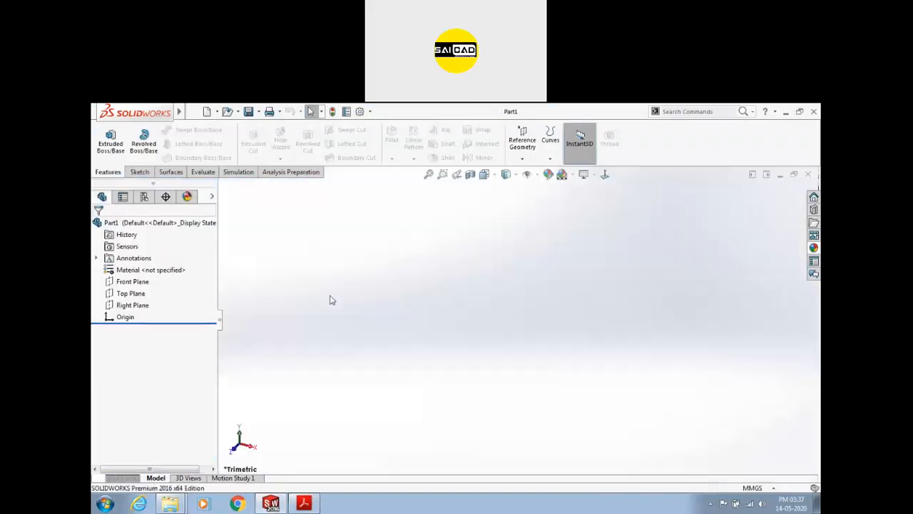
left_click(139, 172)
left_click(106, 137)
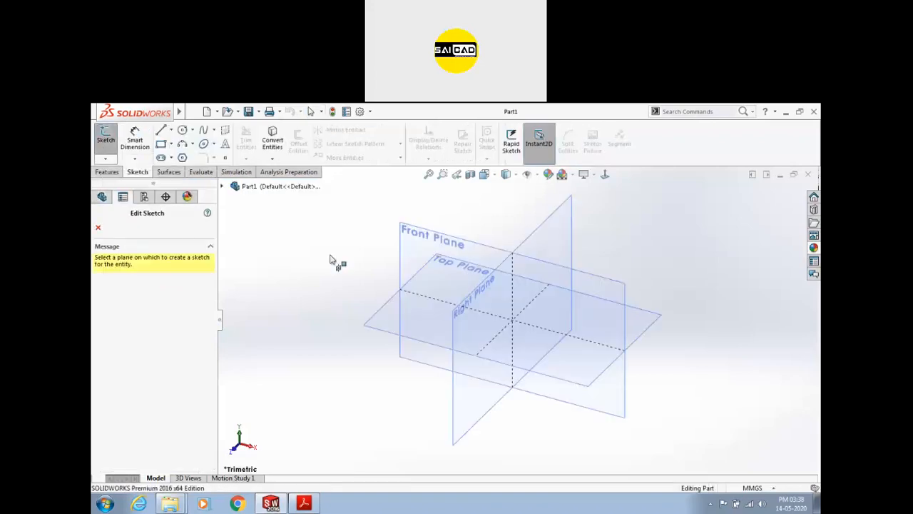
left_click(418, 244)
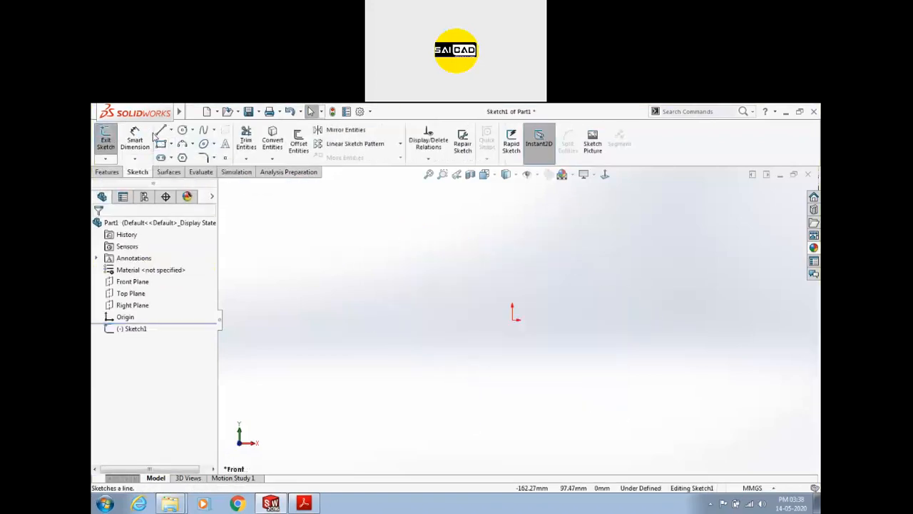
left_click(304, 503)
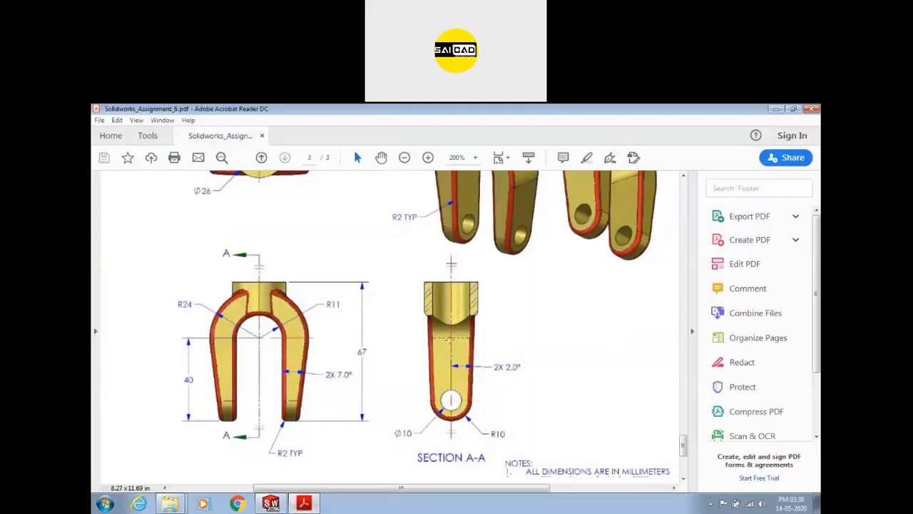
left_click(270, 503)
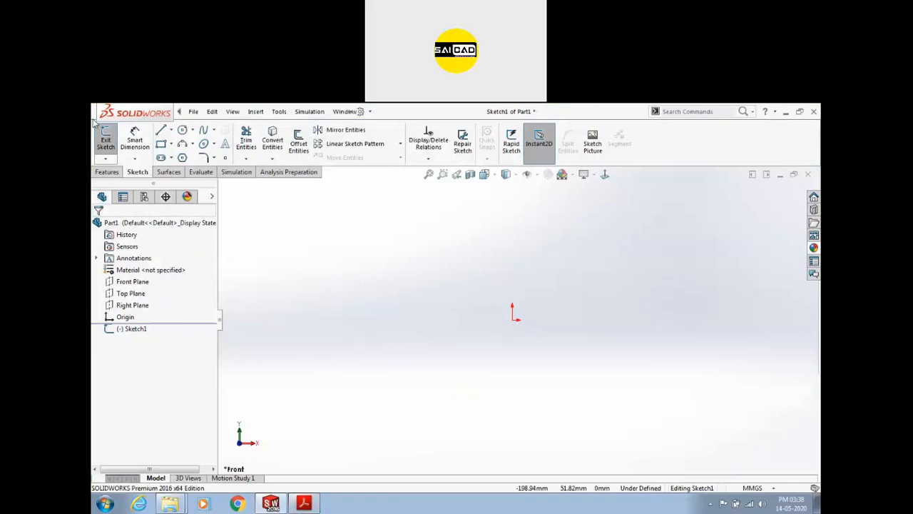
left_click(106, 139)
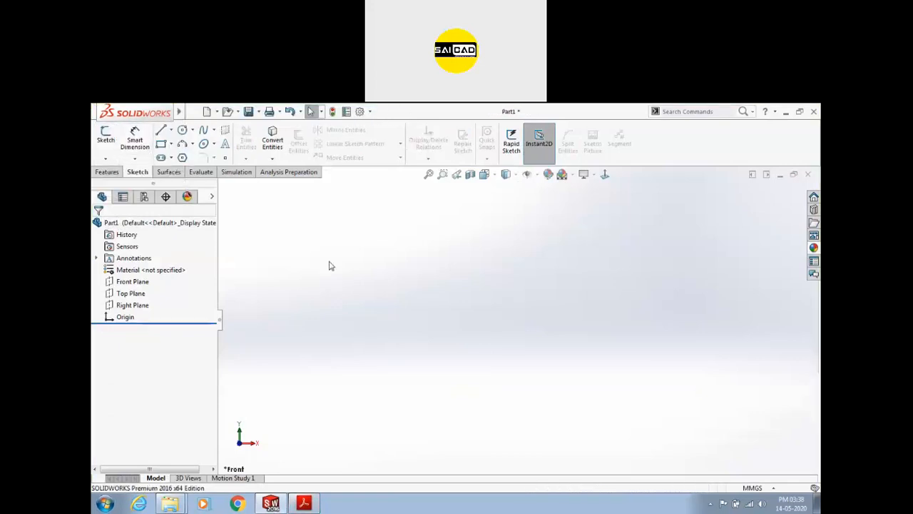
Start a sketch on the Right Plane and draw two concentric circles at the origin, the larger about 44 mm in diameter.
left_click(133, 304)
left_click(105, 140)
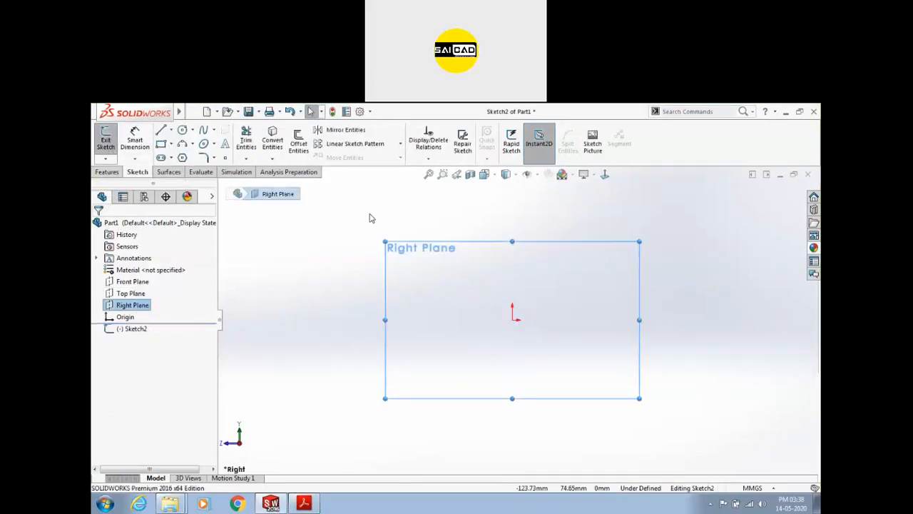
left_click(181, 129)
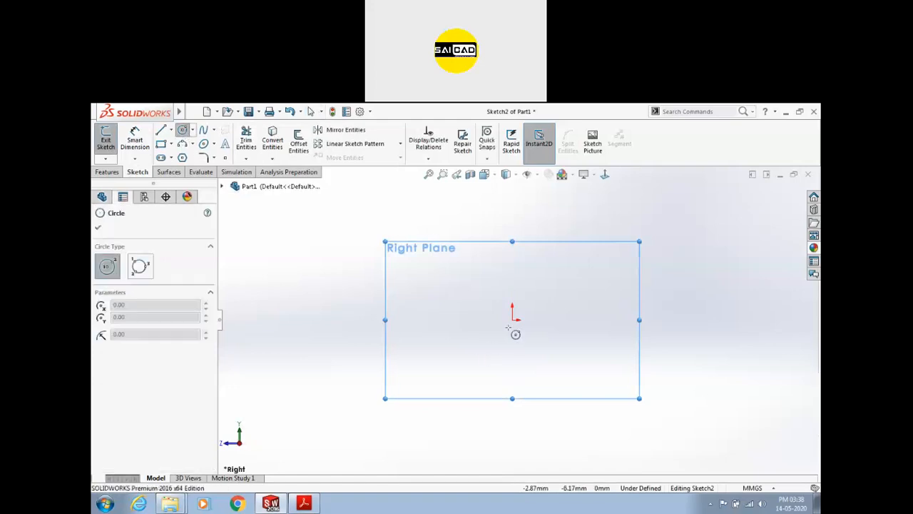
left_click(512, 319)
left_click(512, 288)
left_click(512, 320)
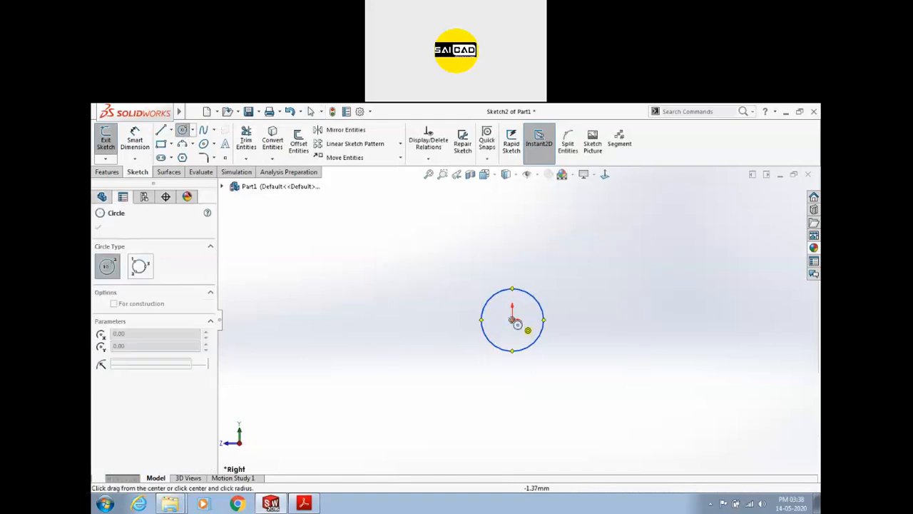
left_click(512, 303)
Dimension the larger circle and set its diameter to 10 mm.
scroll(541, 286, "down", 2)
left_click(135, 140)
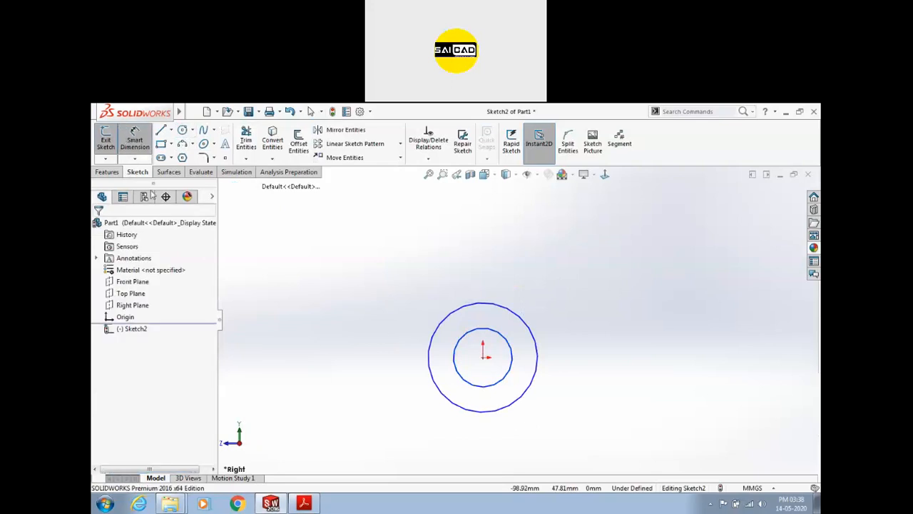
left_click(536, 393)
left_click(562, 419)
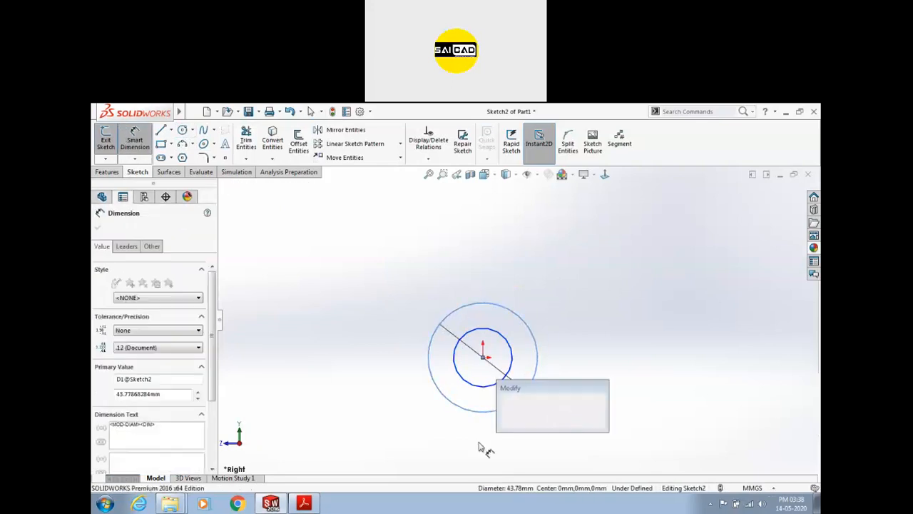
left_click(317, 505)
left_click(305, 503)
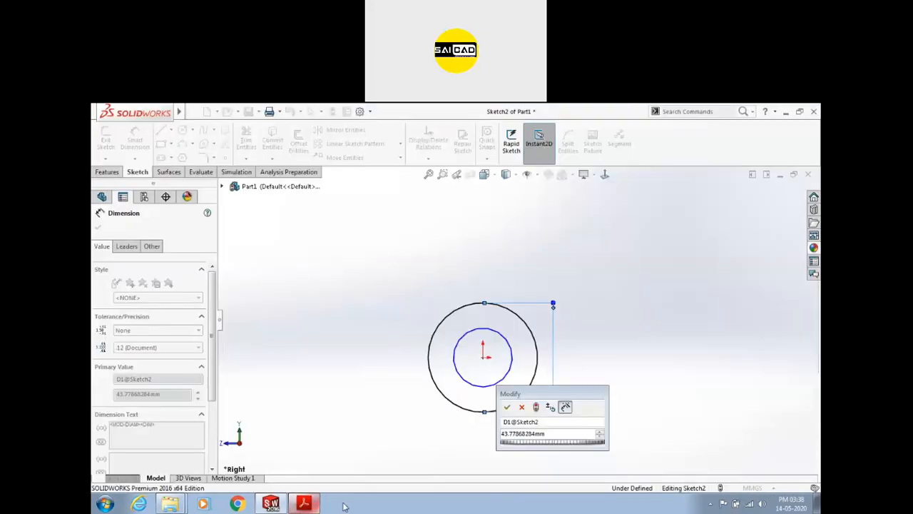
left_click(545, 435)
type("10")
key("Return")
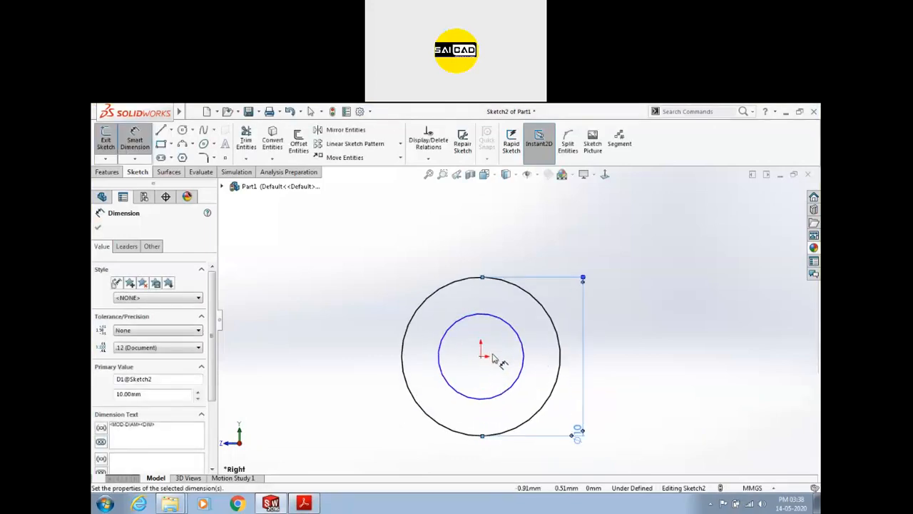
Dimension the other concentric circle and set its diameter to 20 mm.
left_click(521, 382)
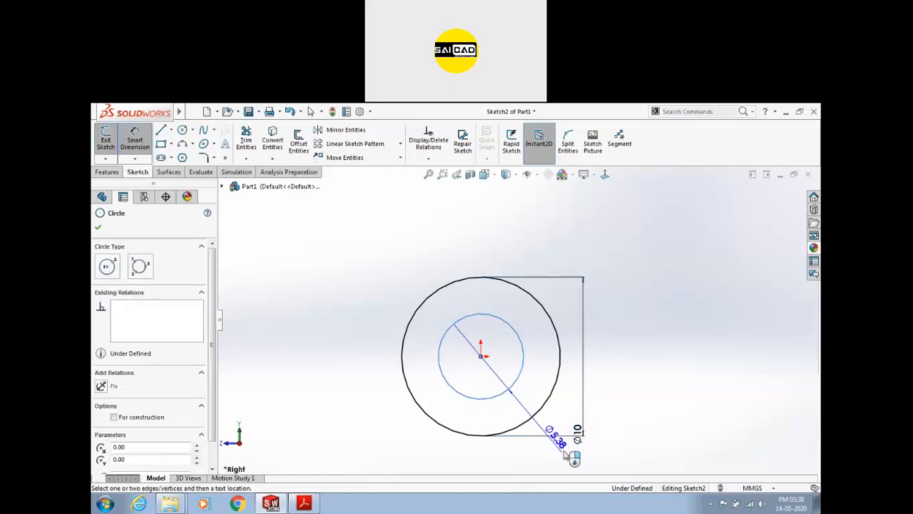
left_click(570, 428)
type("20")
key("Return")
key("Escape")
Display the 10 mm dimension as a diameter and place its text outside the circles, near the 20 mm dimension.
scroll(497, 326, "up", 4)
scroll(548, 416, "down", 2)
left_click_drag(550, 361, 650, 341)
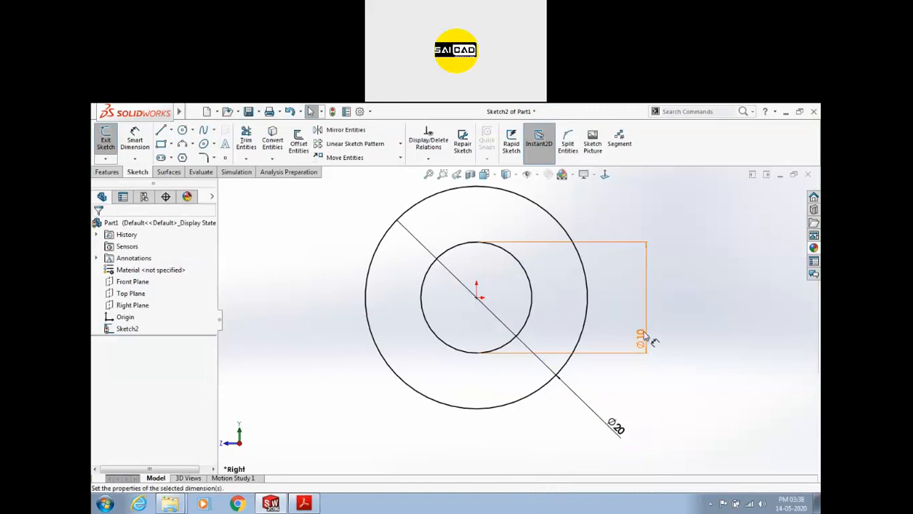
right_click(643, 338)
mouse_move(653, 450)
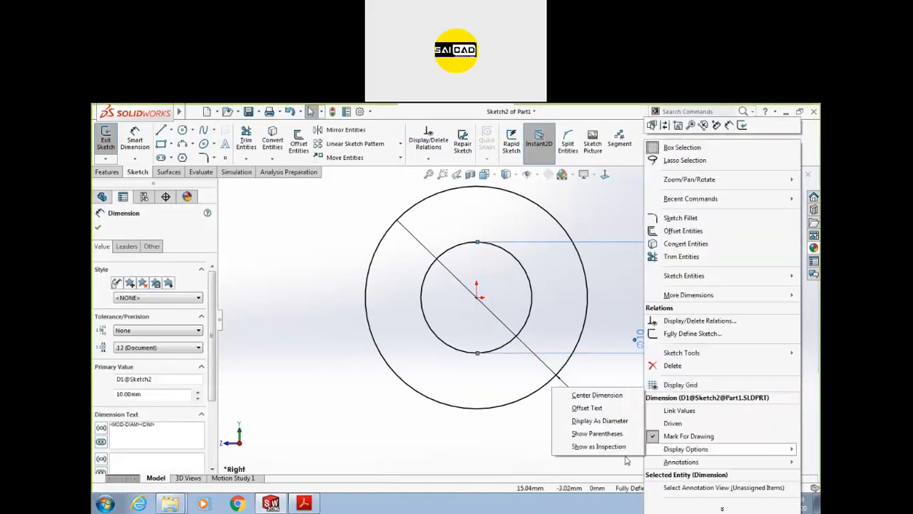
left_click(600, 421)
left_click_drag(647, 335, 657, 387)
left_click(464, 453)
scroll(428, 407, "up", 4)
scroll(449, 276, "down", 4)
scroll(355, 357, "up", 4)
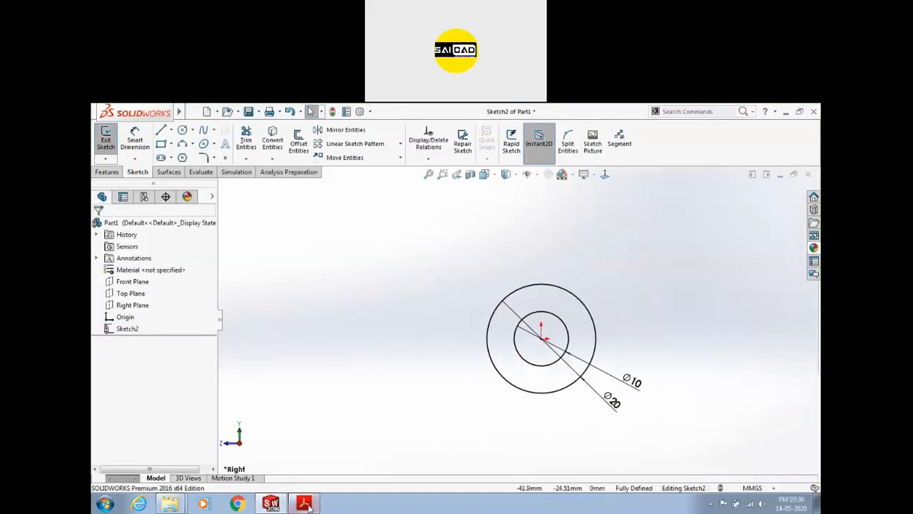
left_click(304, 504)
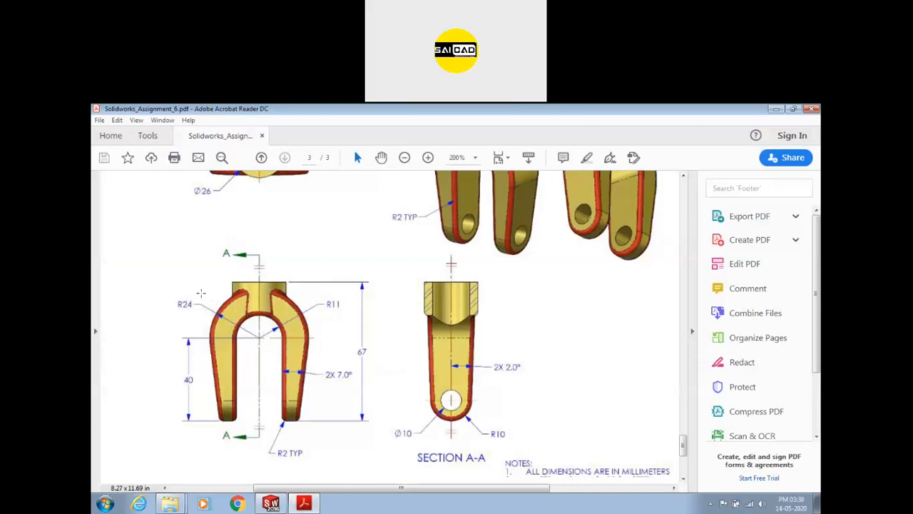
left_click(271, 503)
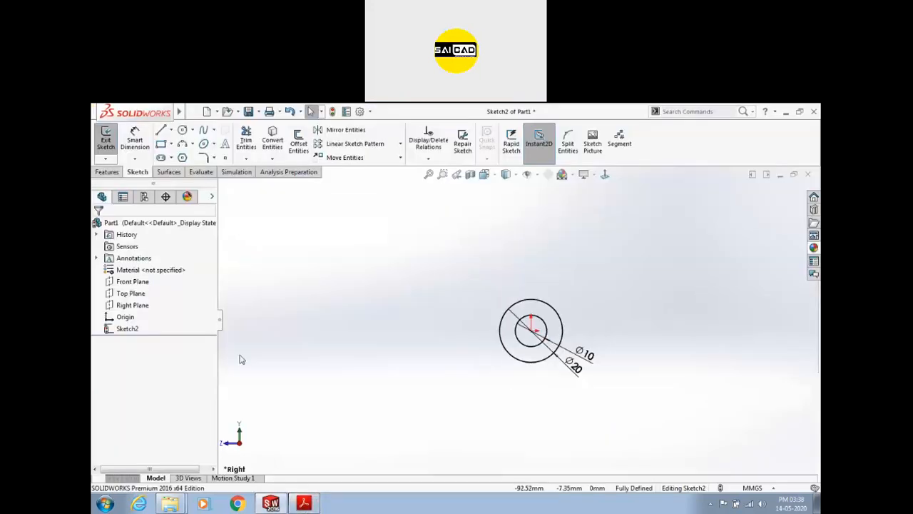
key("l")
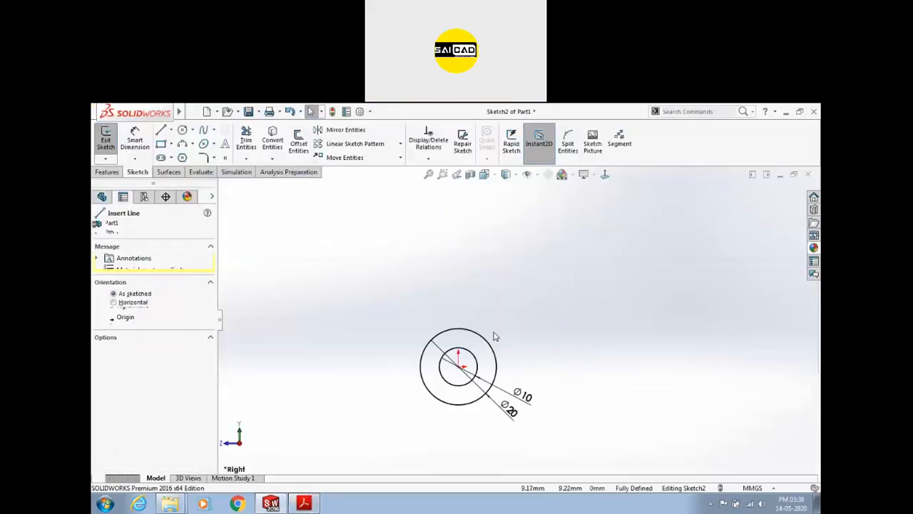
key("space")
left_click(479, 356)
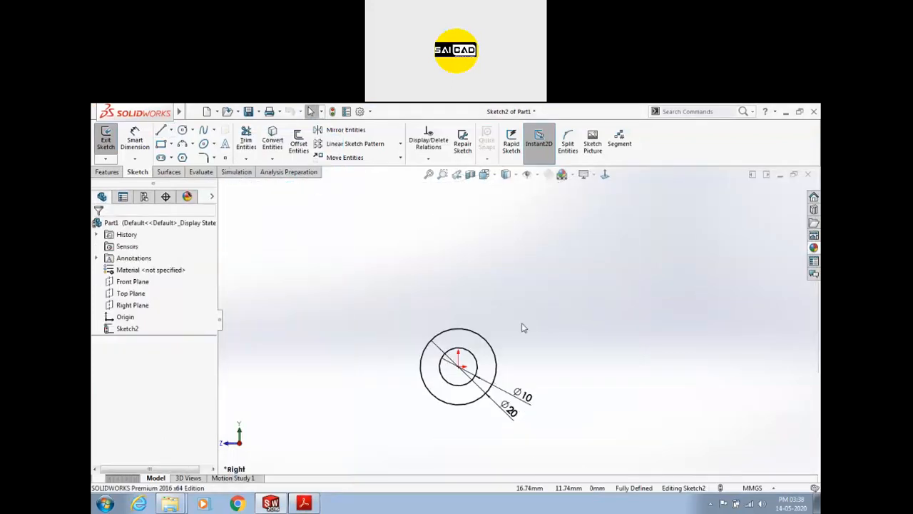
Draw a vertical line about 24 mm long straight up from the origin.
key("l")
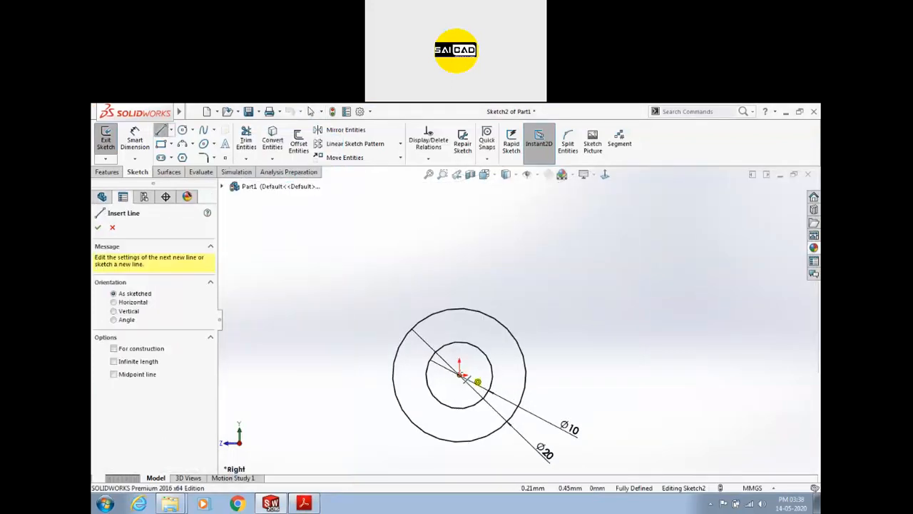
left_click(459, 373)
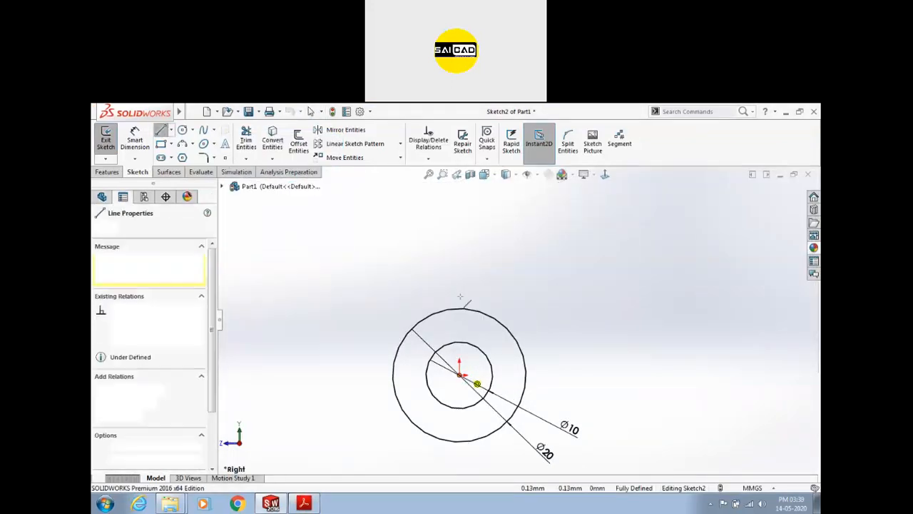
left_click(459, 216)
key("Escape")
Dimension the vertical line's length as 40+24, giving 64 mm.
left_click(135, 139)
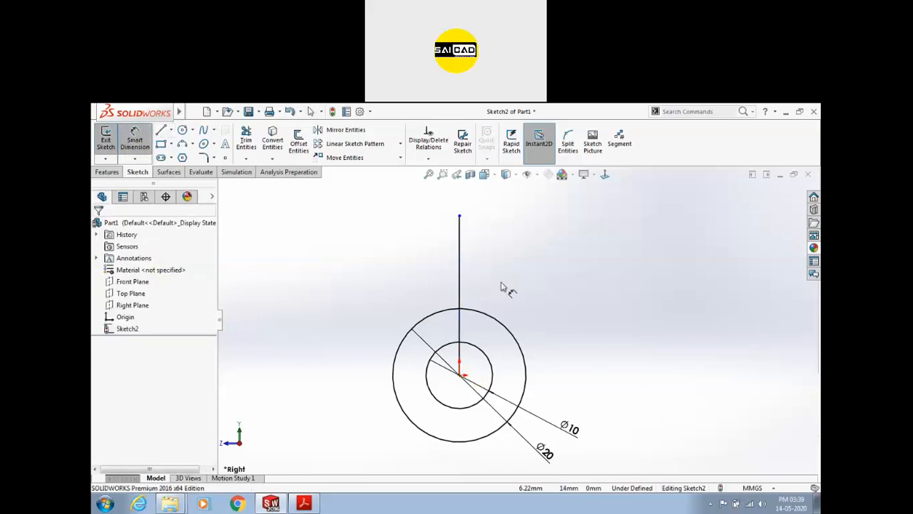
left_click(460, 268)
left_click(570, 280)
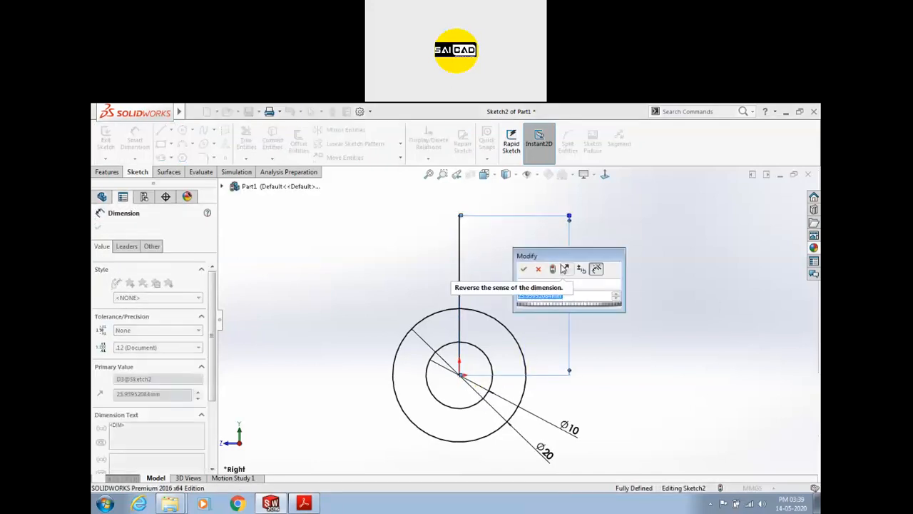
type("40-24")
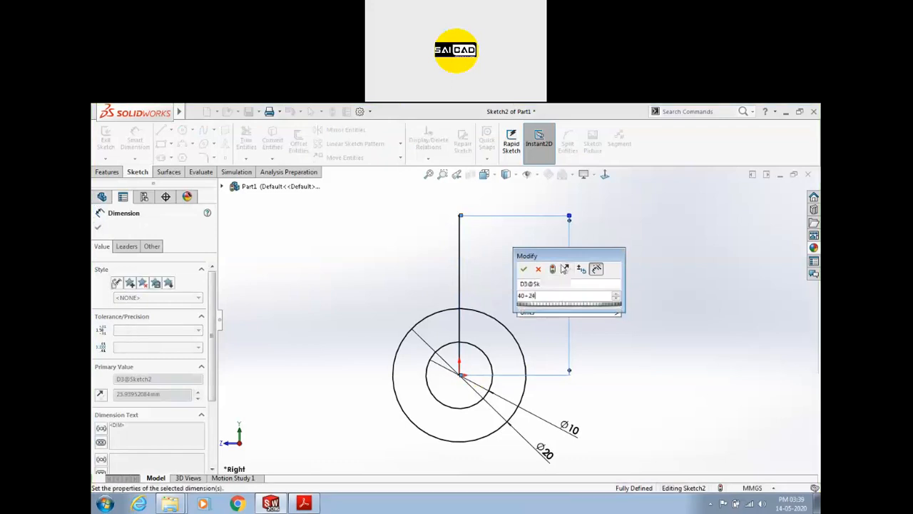
key("Return")
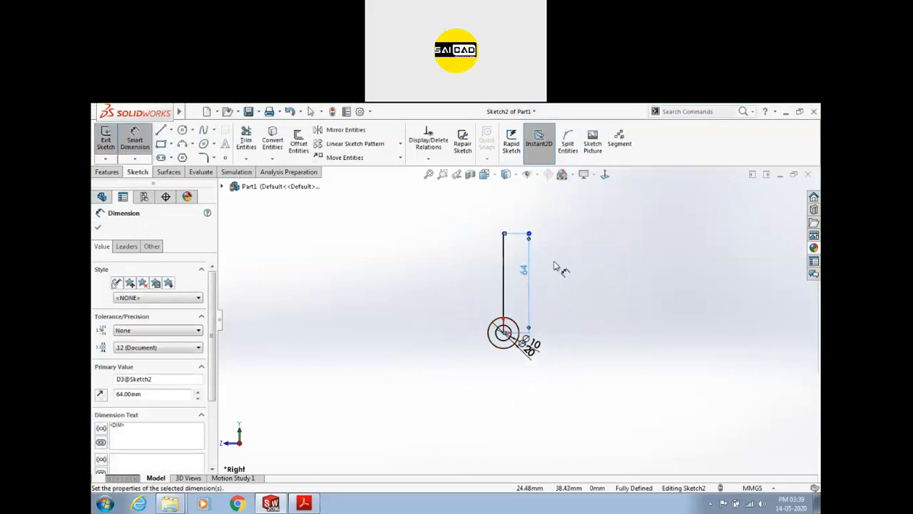
key("Escape")
Draw a slanted line rising from the 20 mm circle beside the vertical line, and make it tangent to that circle.
left_click(304, 504)
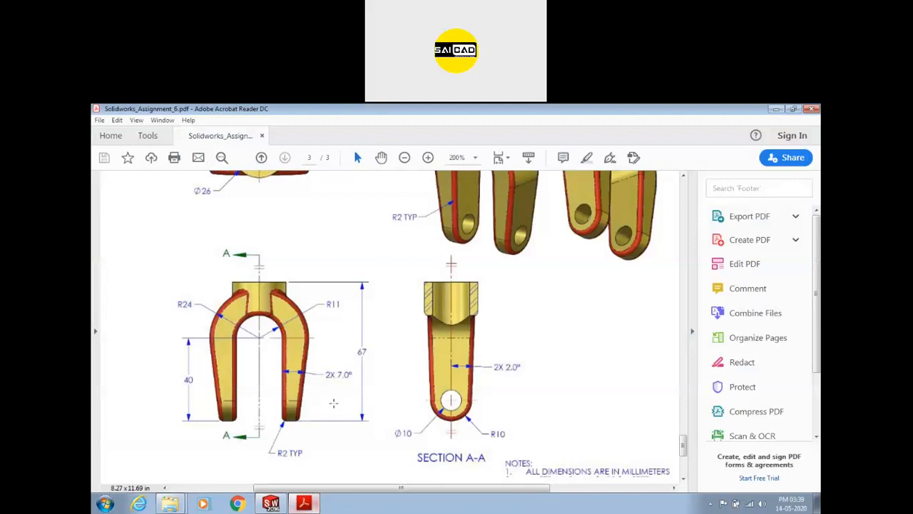
left_click(305, 503)
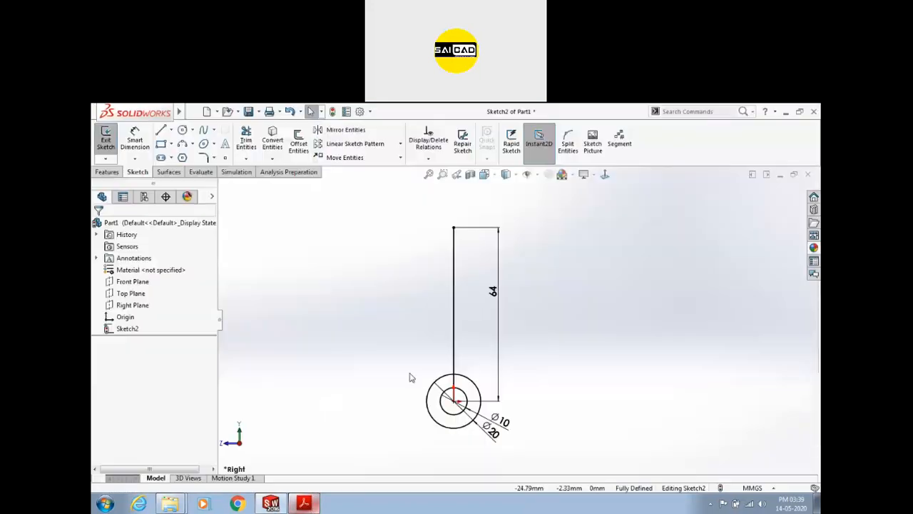
scroll(495, 280, "down", 2)
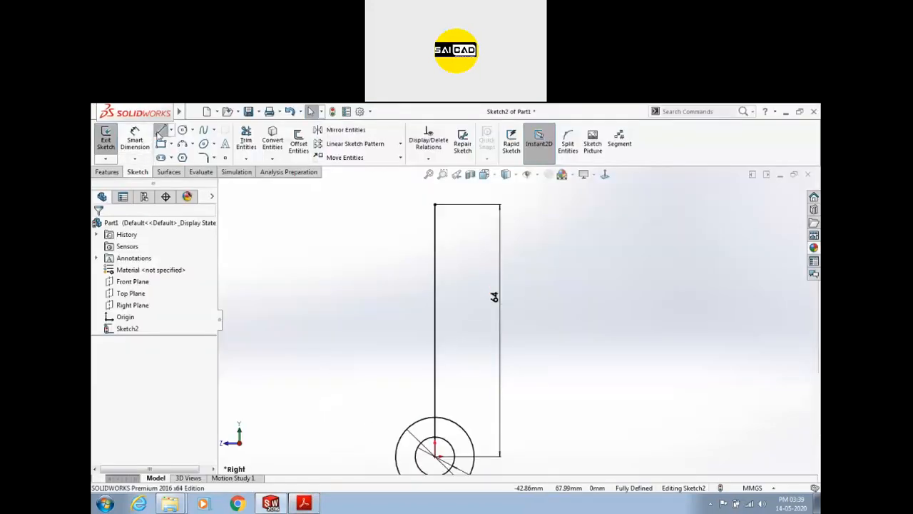
left_click(161, 130)
left_click(472, 469)
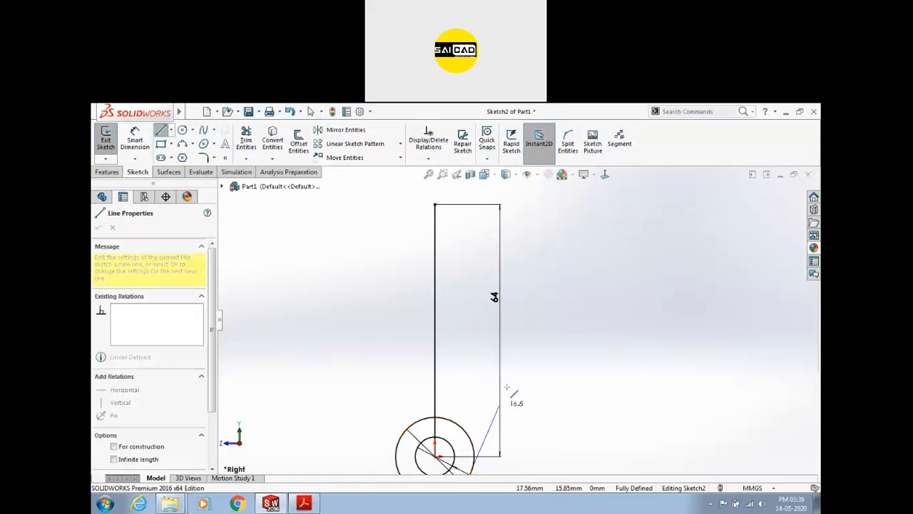
left_click(517, 218)
key("Escape")
left_click(495, 336)
left_click(470, 436, "ctrl")
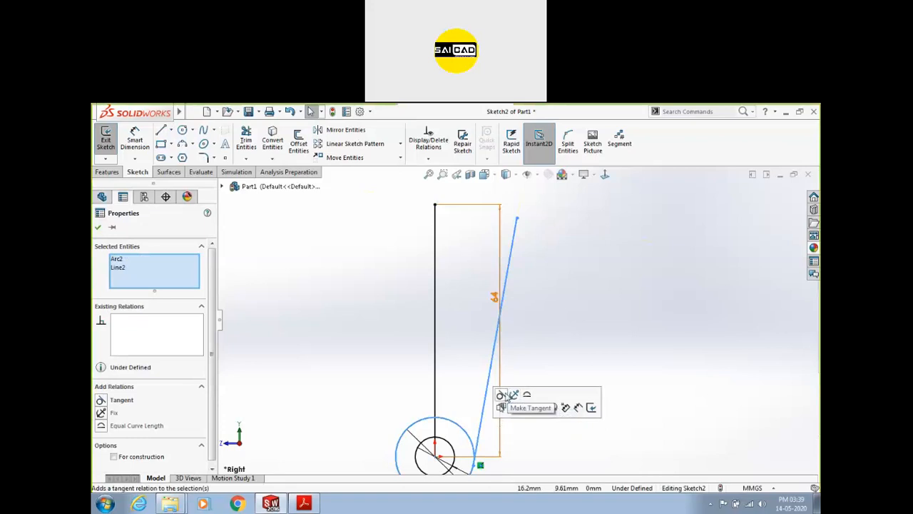
left_click(501, 394)
Dimension the angle between the vertical line and the slanted line as 2 degrees, as given in the drawing.
left_click(134, 139)
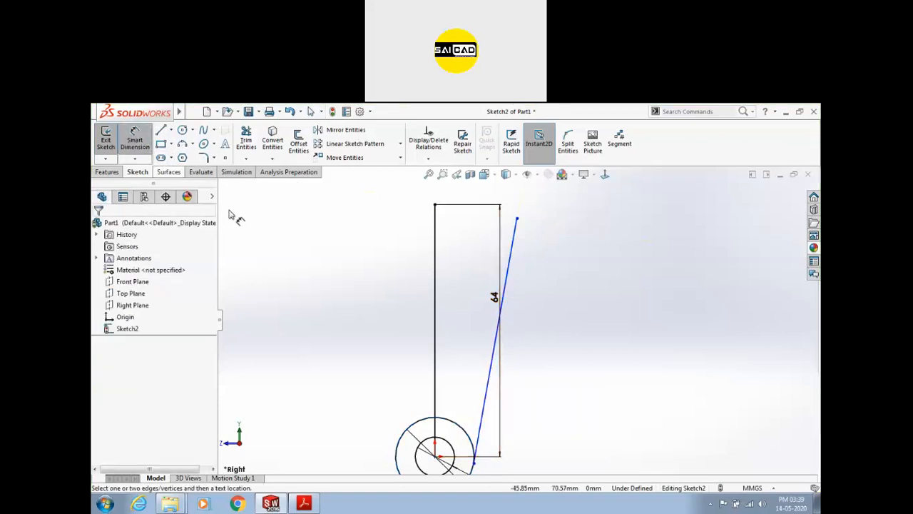
left_click(435, 323)
left_click(494, 339)
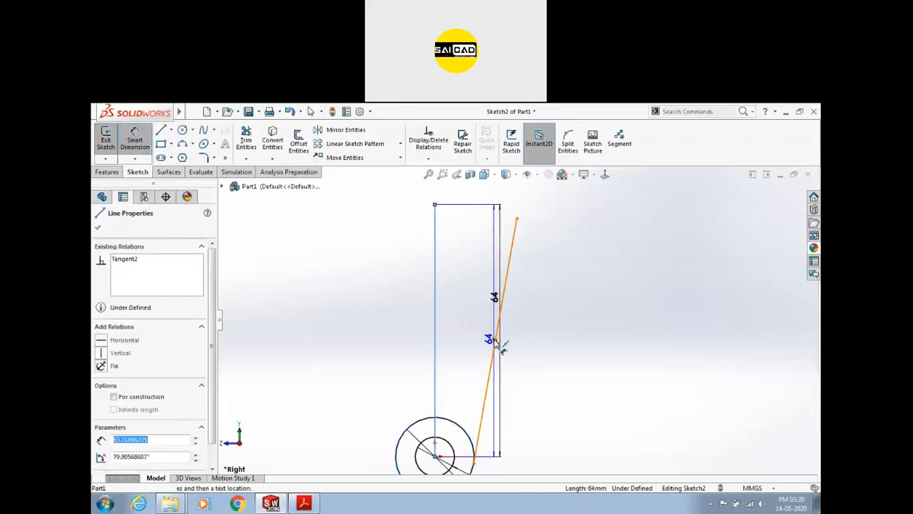
key("Escape")
left_click(435, 334)
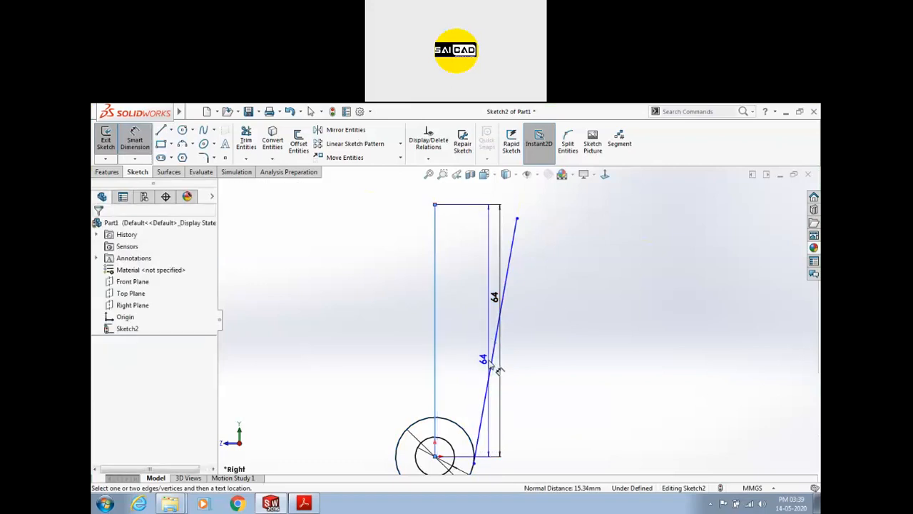
left_click(492, 351)
left_click(468, 341)
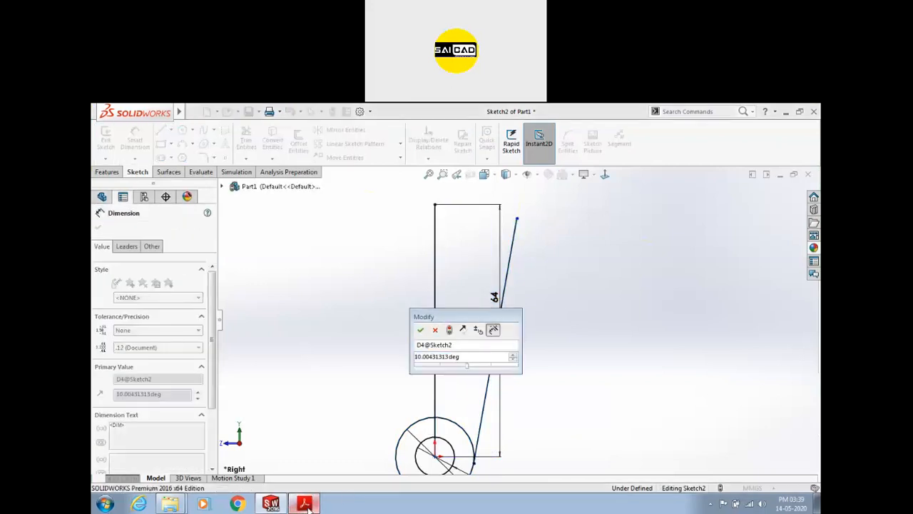
left_click(304, 504)
key("alt+Tab")
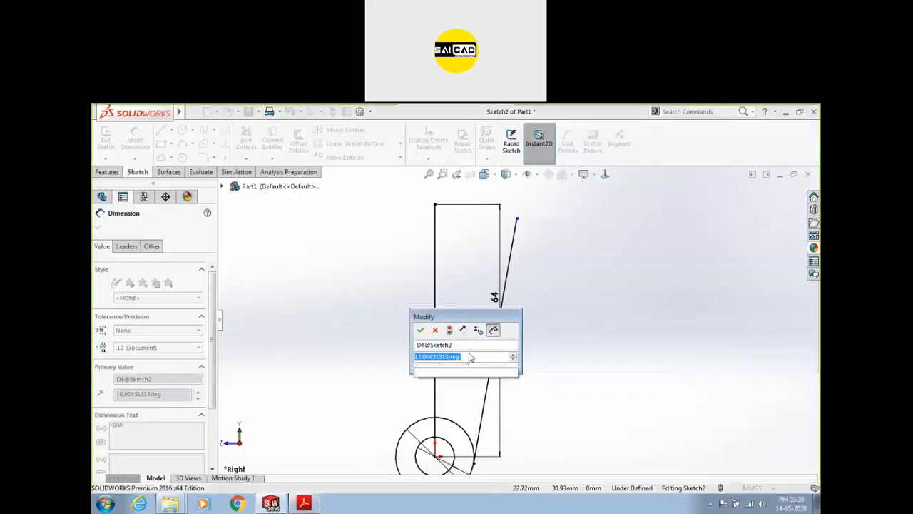
key("Escape")
Align the upper endpoints of the slanted and vertical lines horizontally, and convert the vertical line to construction geometry.
scroll(473, 357, "up", 2)
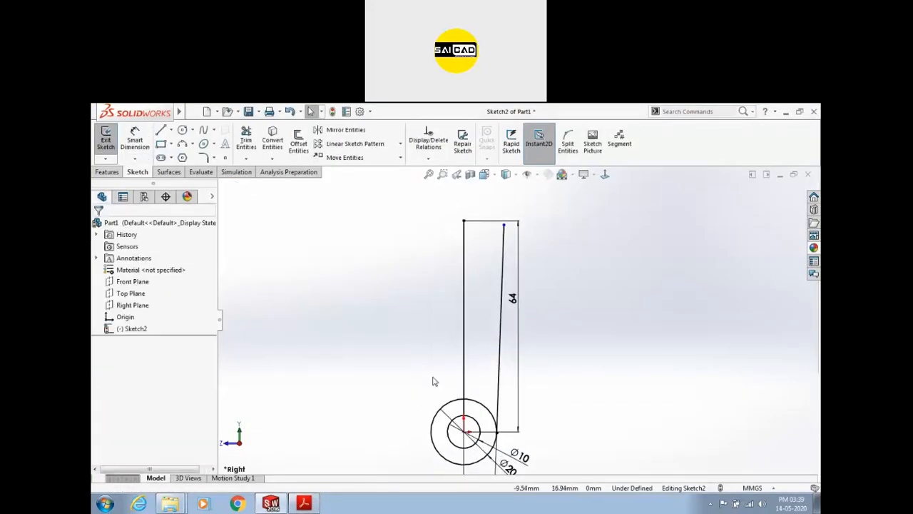
left_click(503, 226)
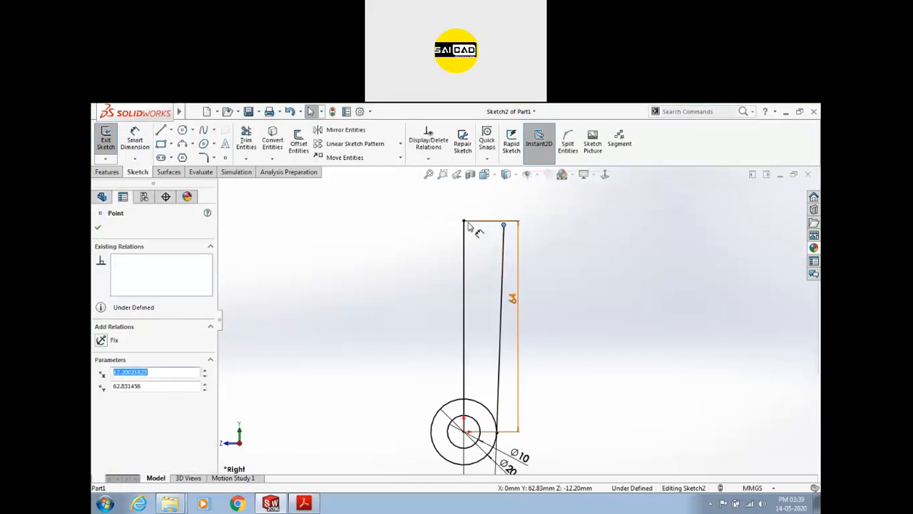
left_click(481, 221, "ctrl")
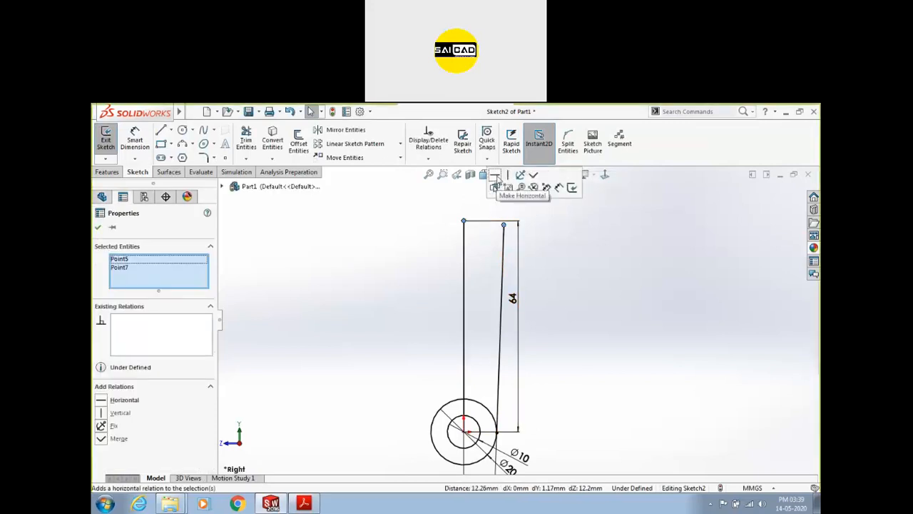
left_click(518, 184)
left_click(465, 360)
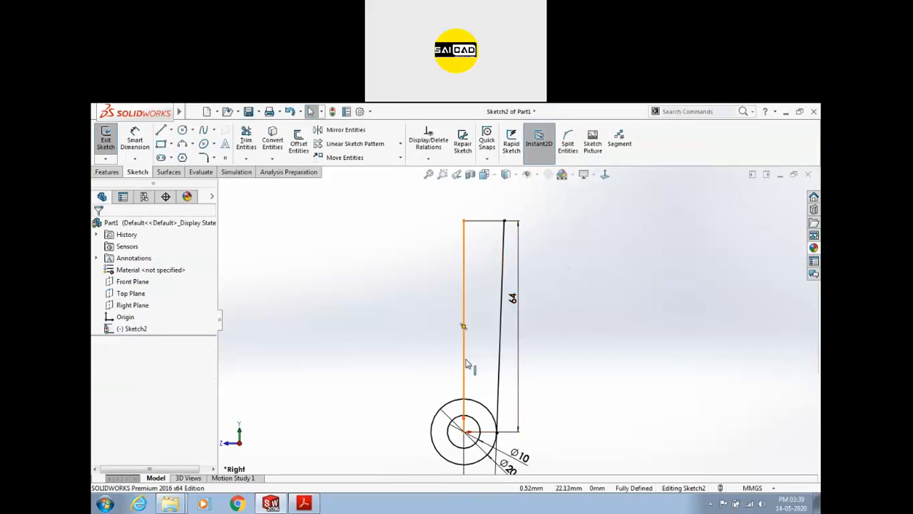
left_click(536, 361)
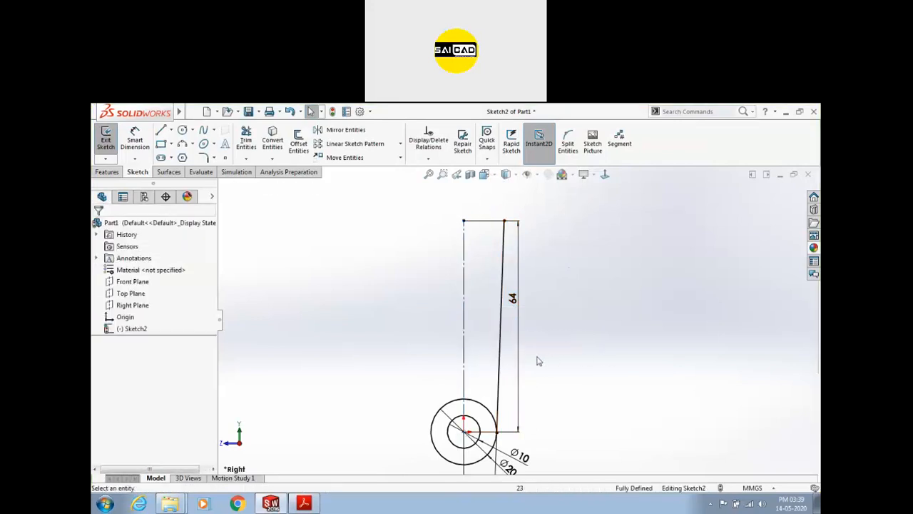
Mirror the slanted line about the vertical centerline, after checking the section view in the PDF drawing.
left_click(303, 503)
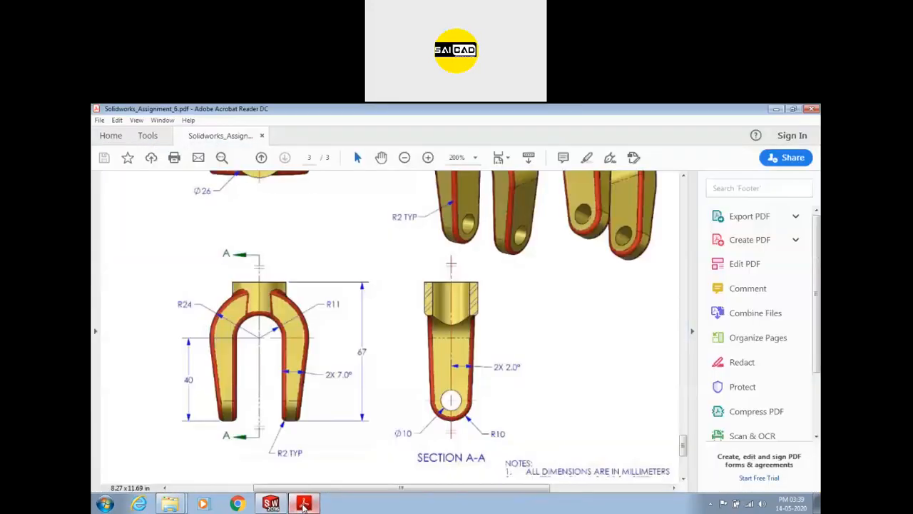
key("alt+Tab")
left_click(500, 298)
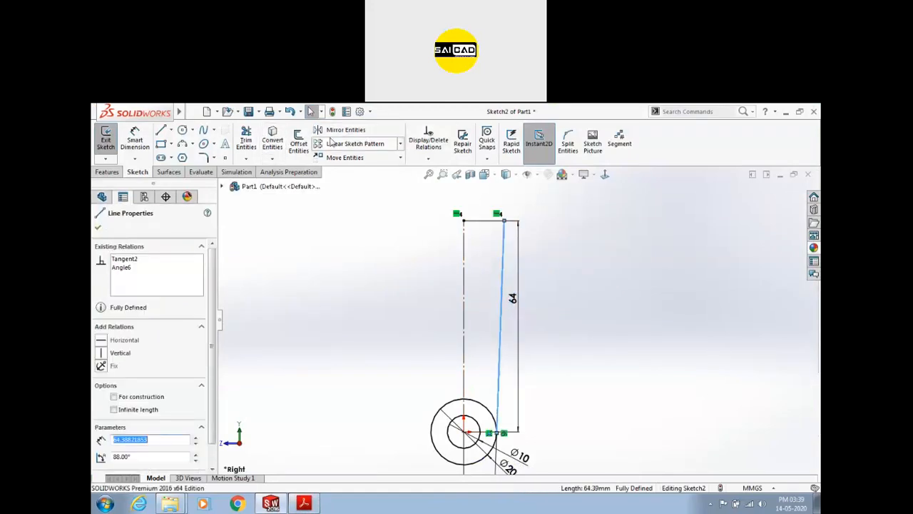
left_click(337, 130)
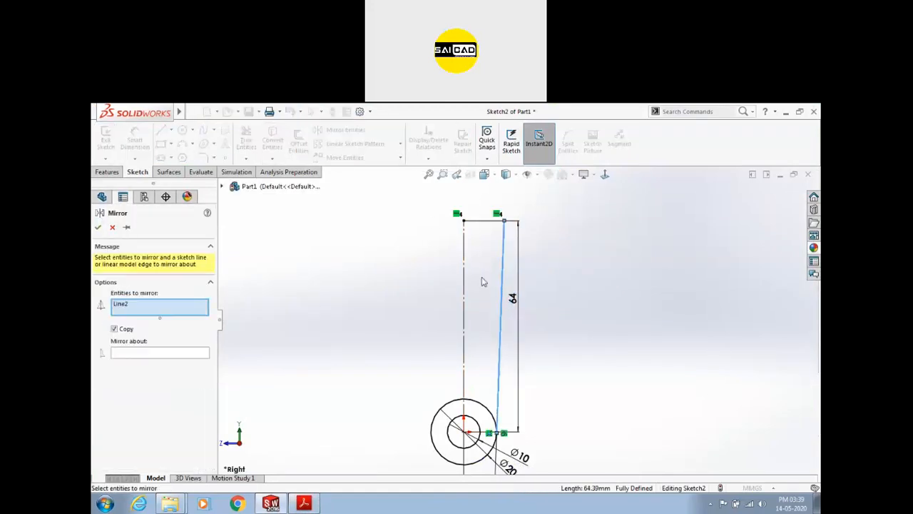
left_click(182, 353)
left_click(463, 286)
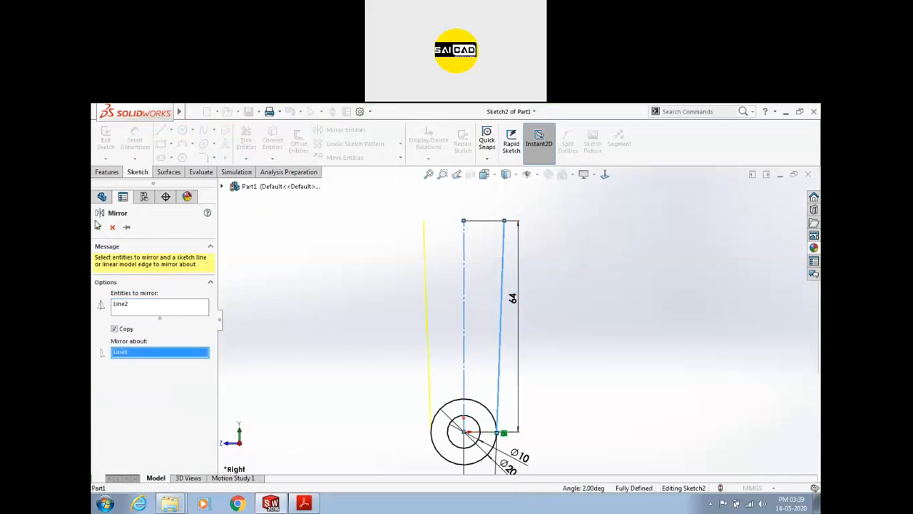
left_click(99, 227)
Draw a horizontal line joining the upper ends of the two slanted lines to close the profile.
left_click(160, 130)
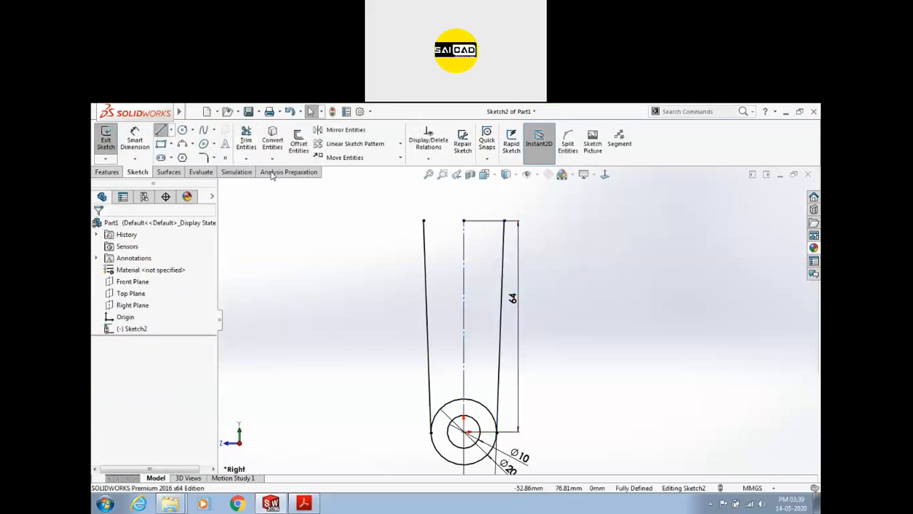
left_click(424, 220)
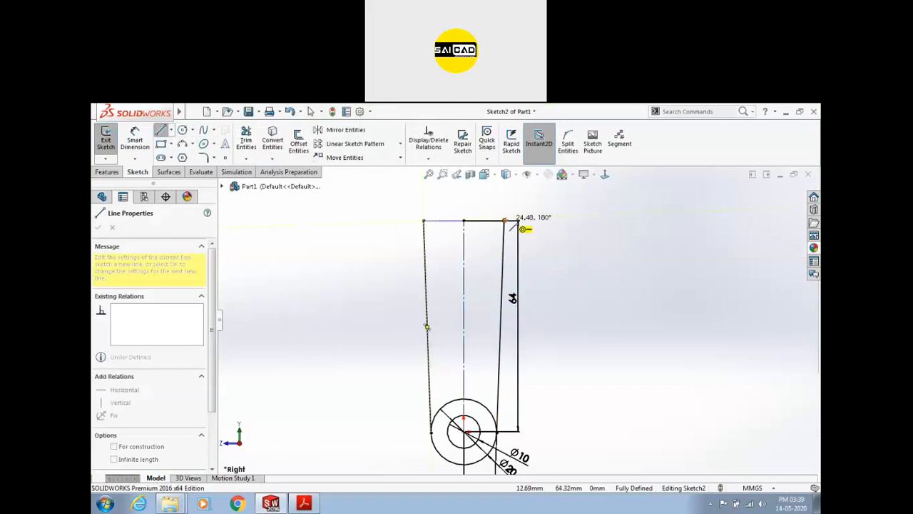
left_click(506, 219)
key("Escape")
Pull out the stray line segment at the end of the new horizontal line and delete it.
scroll(539, 265, "down", 3)
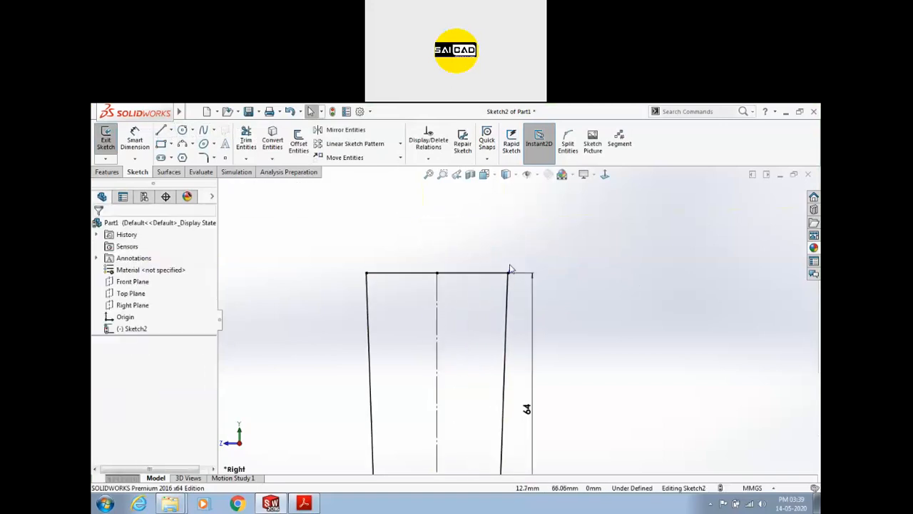
left_click_drag(510, 270, 550, 234)
mouse_move(485, 219)
left_mouse_down()
mouse_move(591, 275)
mouse_move(618, 307)
left_mouse_up()
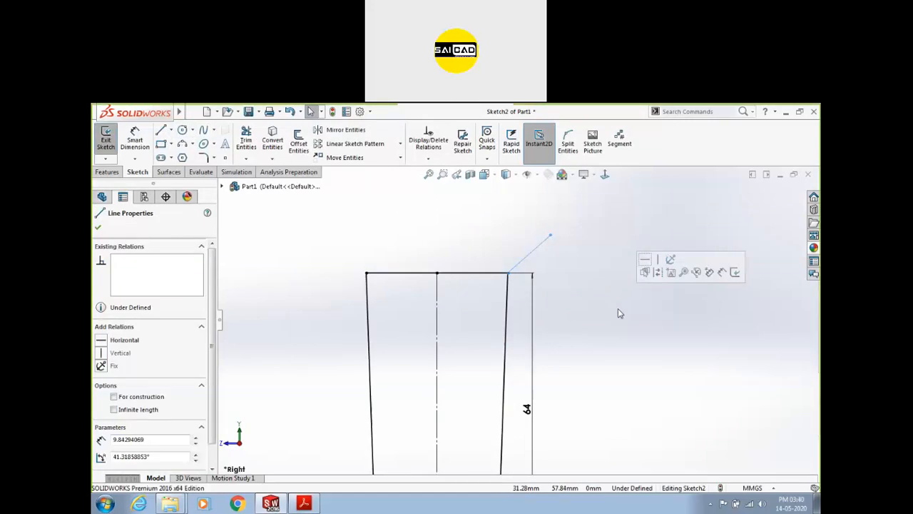
key("Delete")
Trim away the upper arc of the 20 mm circle between the two slanted lines.
scroll(567, 264, "up", 5)
scroll(552, 381, "down", 2)
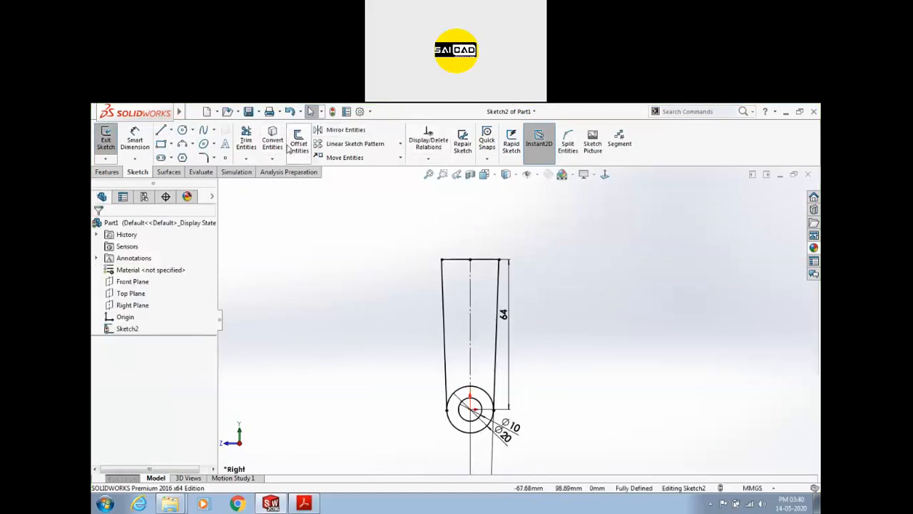
left_click(244, 146)
scroll(469, 383, "down", 2)
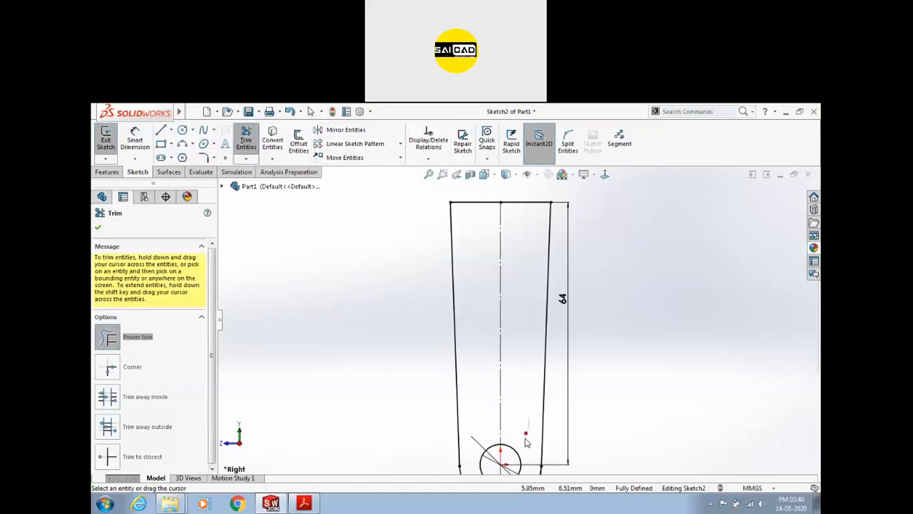
scroll(524, 402, "up", 2)
key("Escape")
scroll(524, 403, "down", 4)
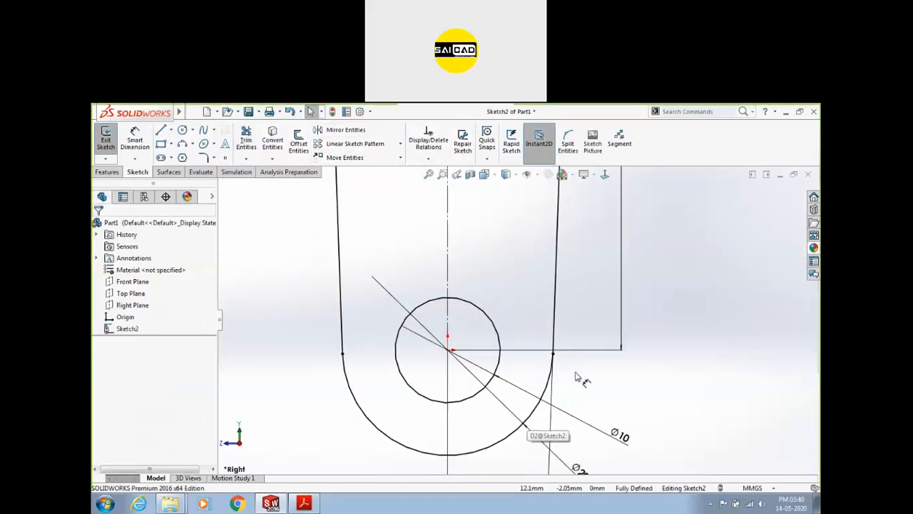
Extrude the finished side profile as a boss, 48 mm deep with the Mid Plane end condition.
scroll(577, 378, "up", 6)
left_click(106, 143)
left_click(110, 141)
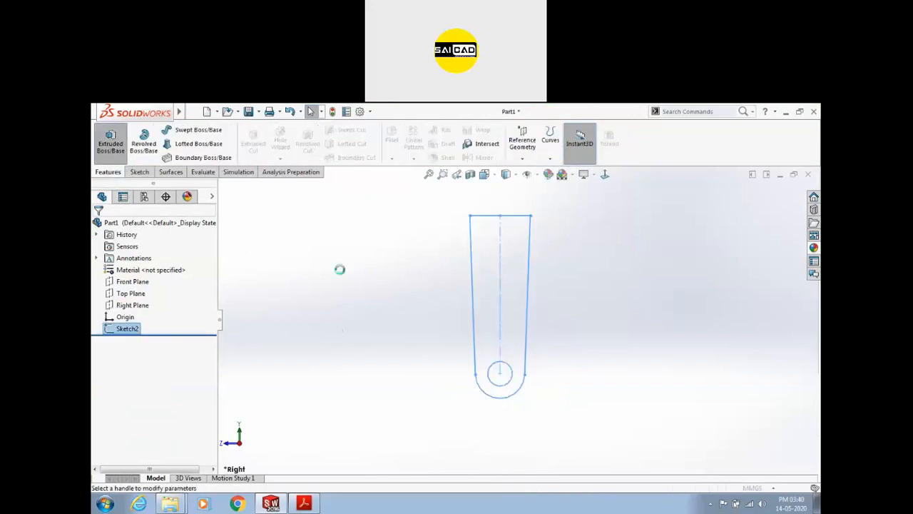
left_click(303, 503)
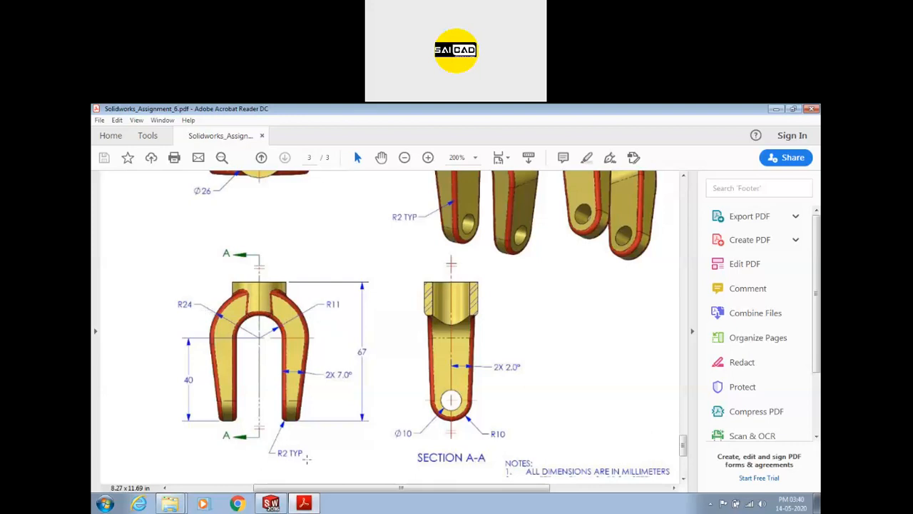
left_click(303, 504)
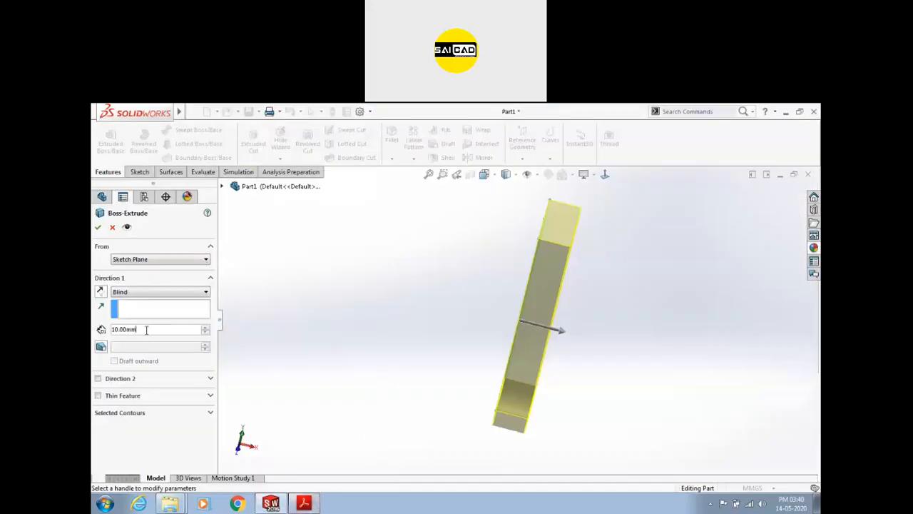
type("40")
key("Return")
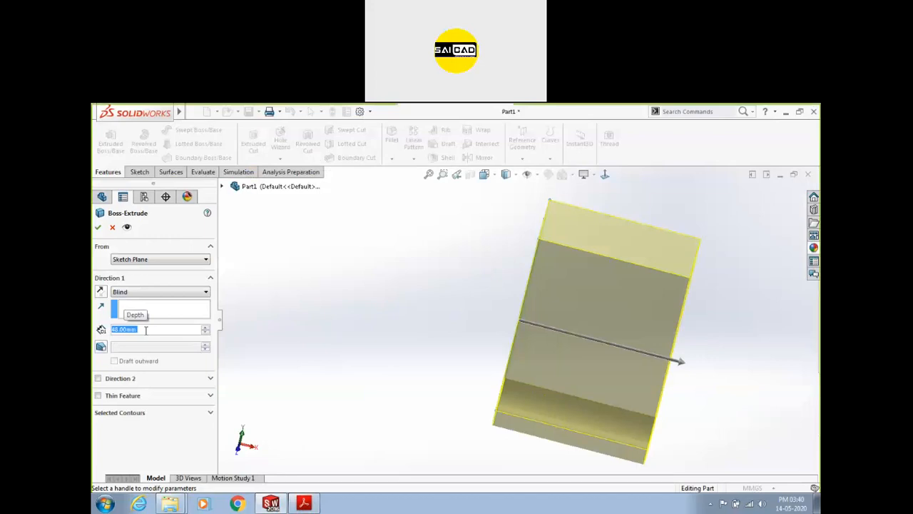
left_click(121, 292)
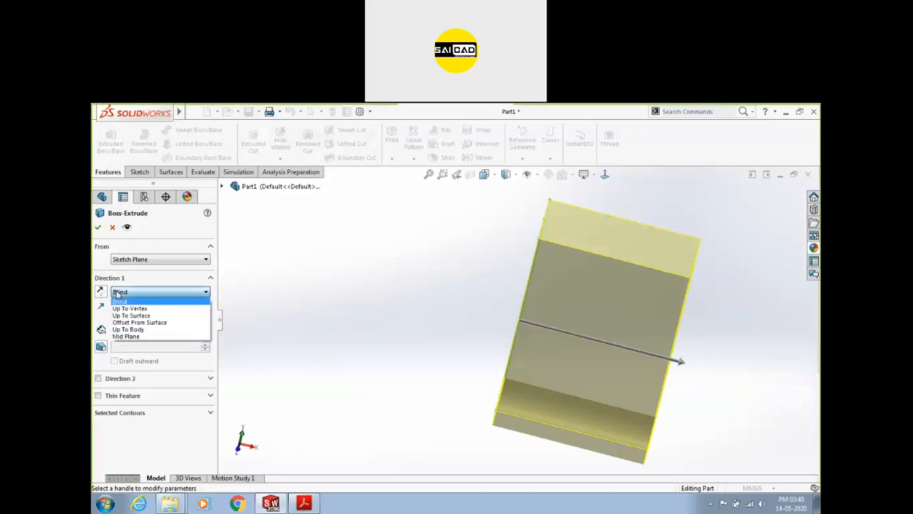
left_click(122, 335)
left_click(98, 227)
middle_click_drag(422, 347, 307, 353)
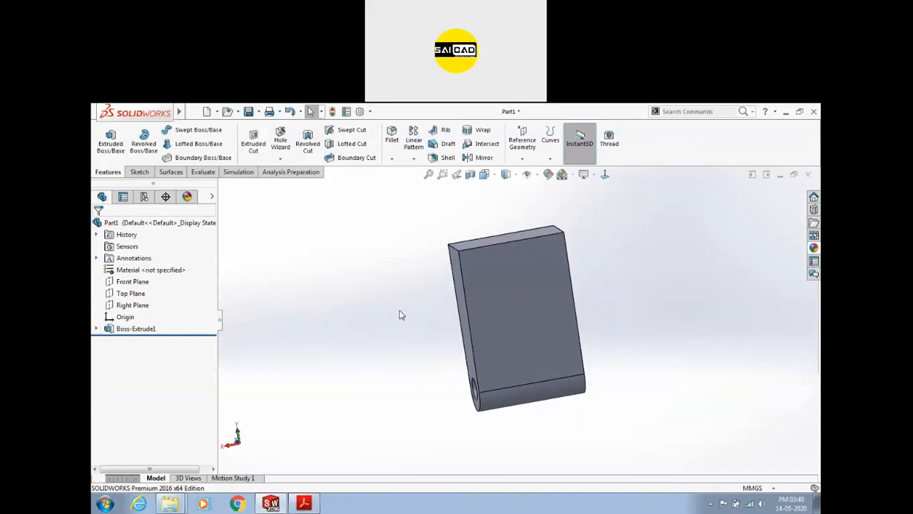
middle_click_drag(401, 315, 415, 314)
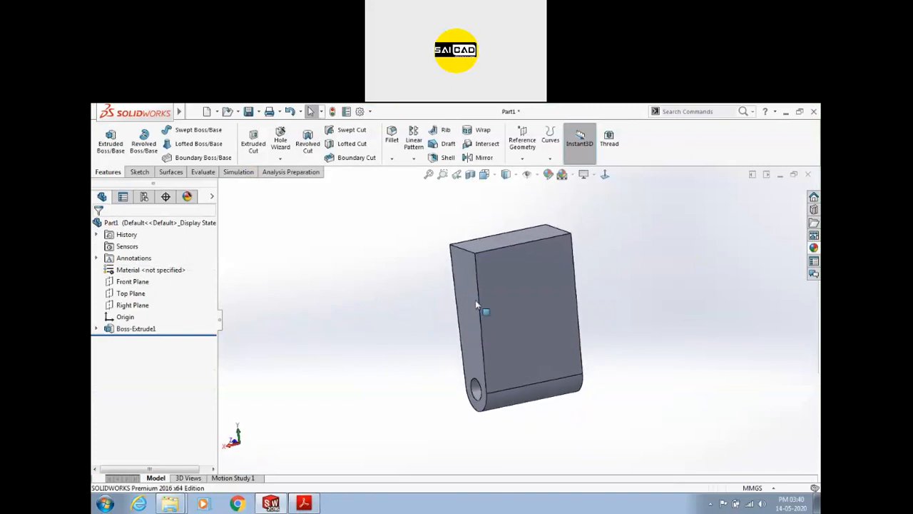
Apply a full round fillet to the block's upper end, with the top face as center and the two end faces as sides.
left_click(304, 503)
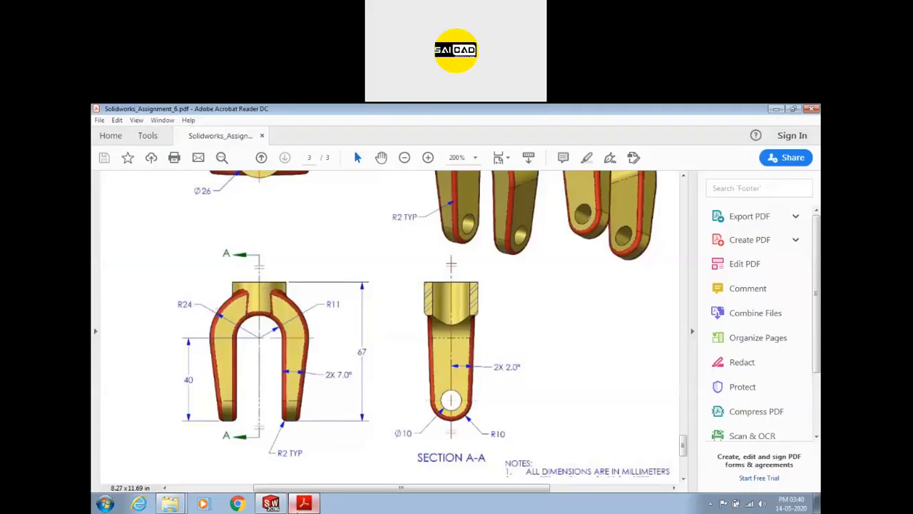
left_click(304, 503)
middle_click_drag(386, 314, 390, 328)
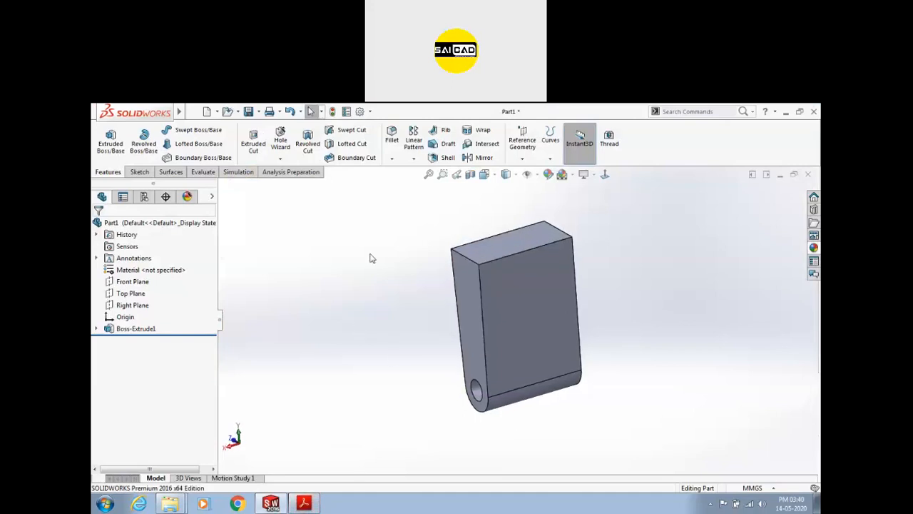
left_click(392, 139)
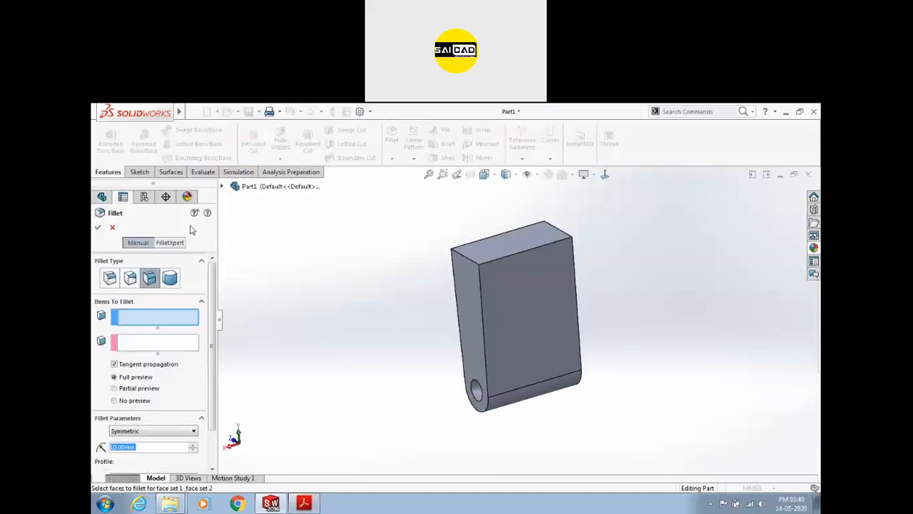
left_click(170, 278)
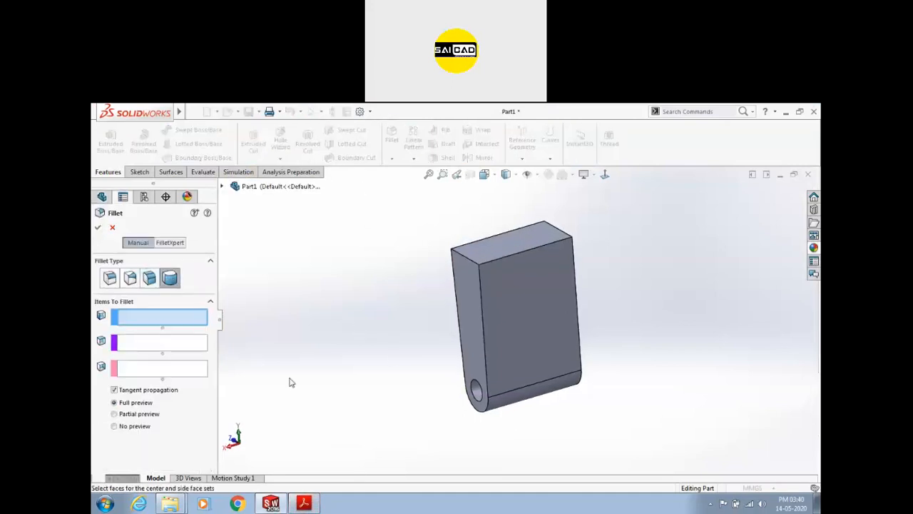
left_click(461, 285)
left_click(491, 246)
middle_click_drag(603, 255, 553, 263)
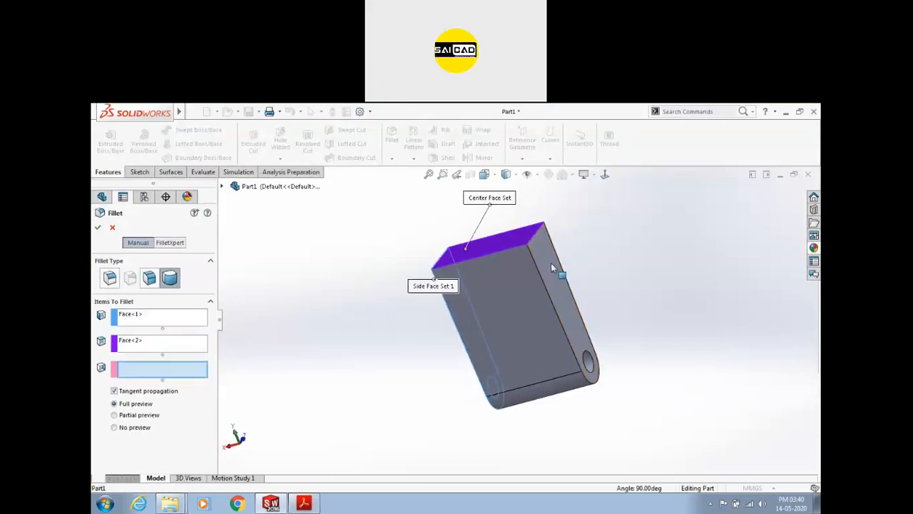
left_click(550, 262)
middle_click_drag(457, 319, 474, 275)
left_click(98, 227)
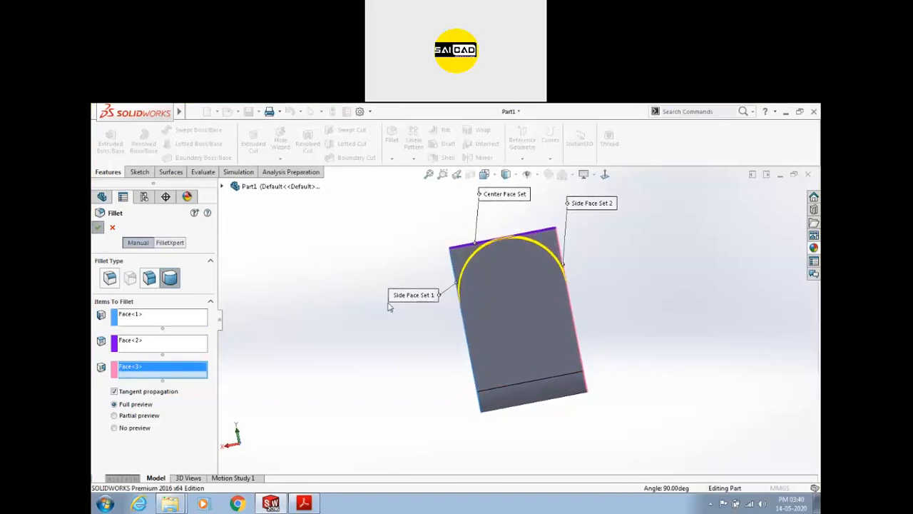
Inspect the block's rounded upper end and its faces from several angles.
middle_click_drag(483, 214, 432, 309)
left_click(473, 270)
scroll(381, 340, "up", 3)
middle_click_drag(399, 339, 362, 365)
left_click(601, 388)
middle_click_drag(601, 387, 581, 358)
left_click(516, 325)
left_click(251, 310)
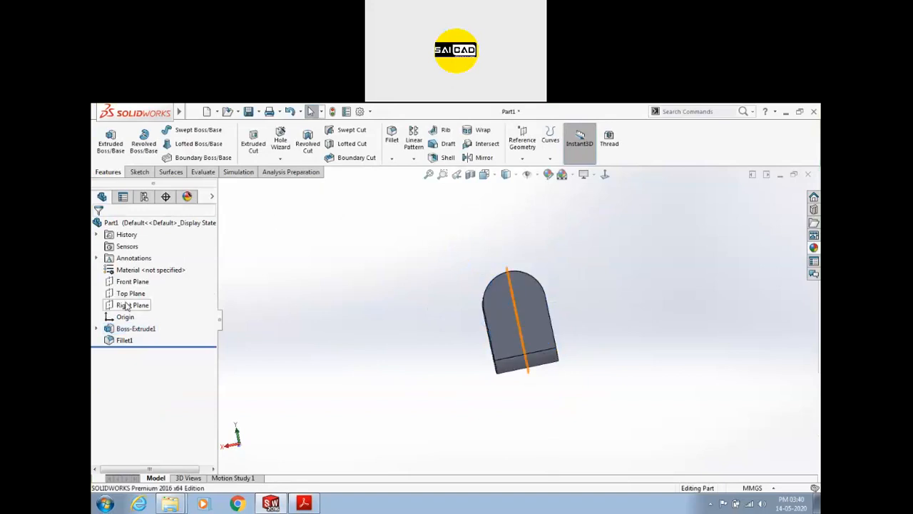
Start a sketch on the Front Plane and draw a circle concentric with the block's rounded upper end, consulting the PDF drawing.
left_click(130, 281)
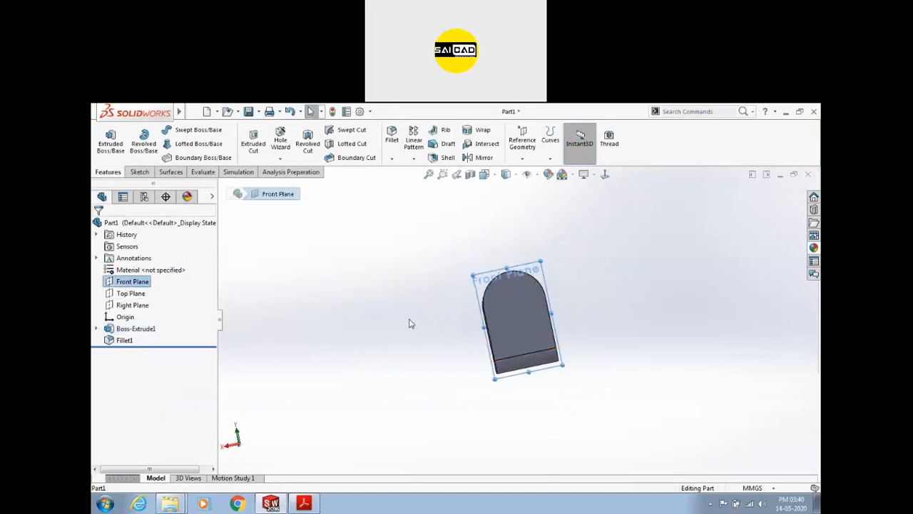
middle_click_drag(408, 321, 352, 269)
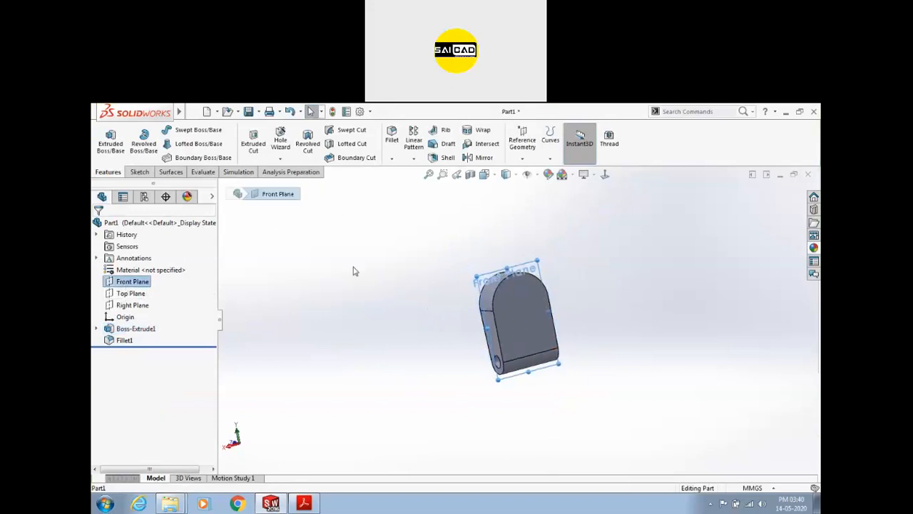
left_click(139, 172)
left_click(105, 139)
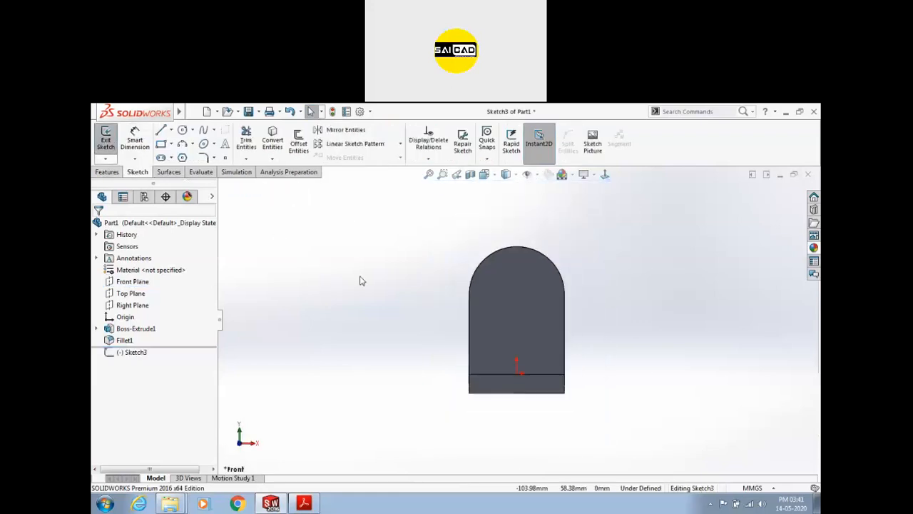
left_click(304, 504)
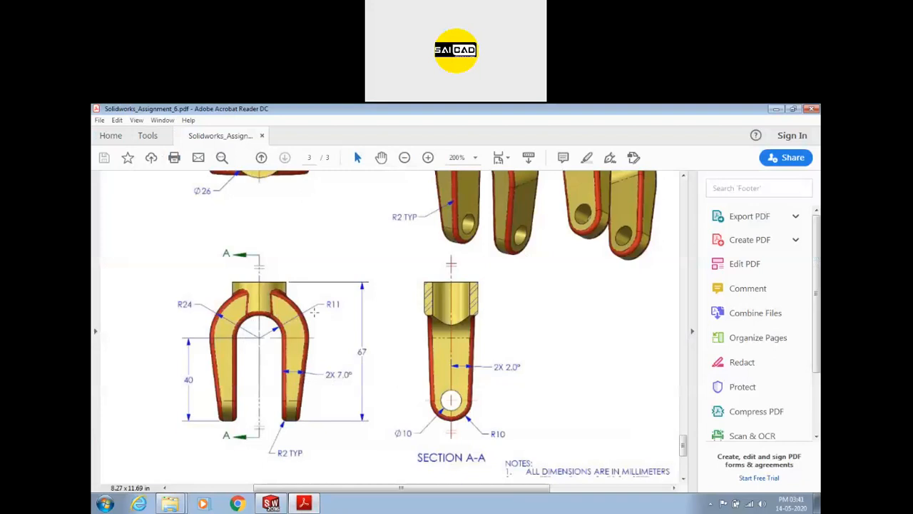
left_click(271, 504)
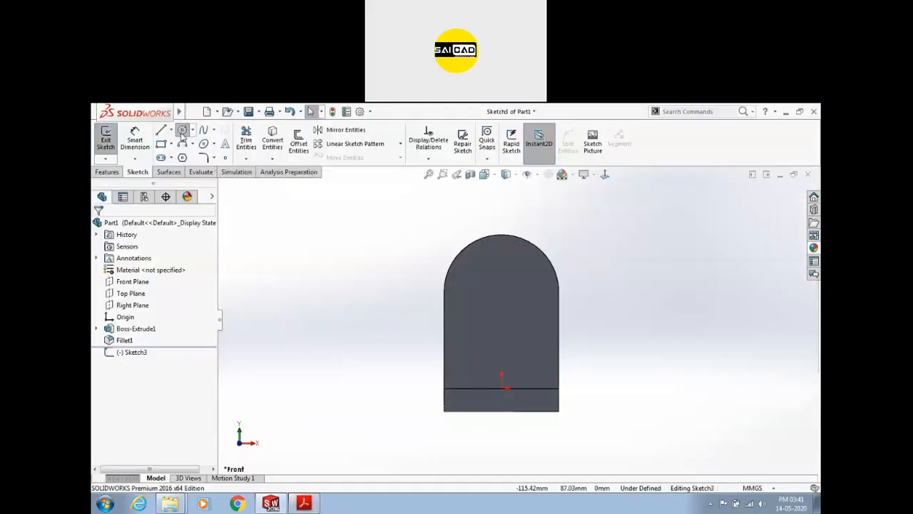
left_click(183, 130)
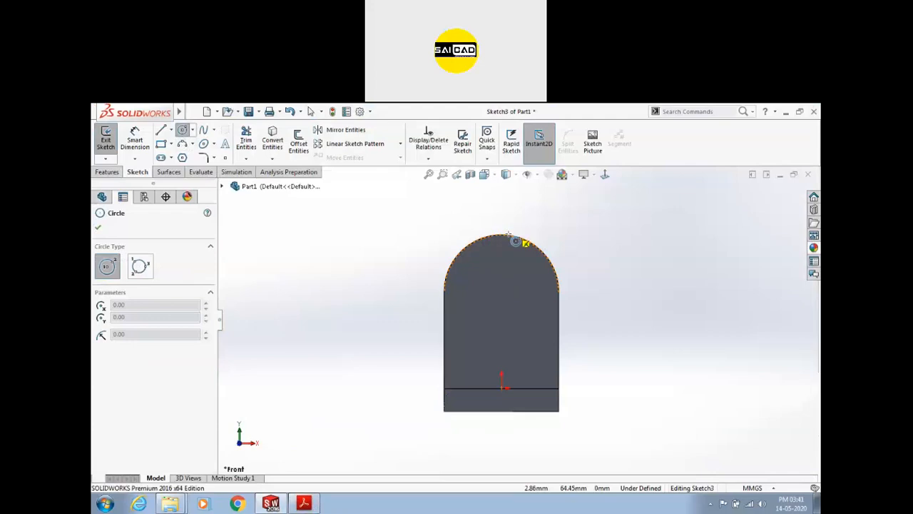
left_click(501, 292)
left_click(524, 263)
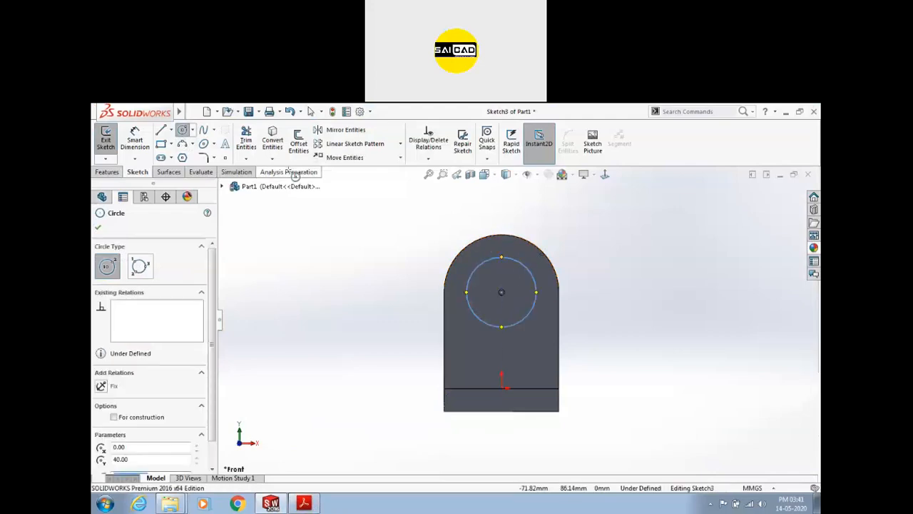
Draw two vertical 50 mm lines from the circle's sides to the block's lower edge, joined there by a horizontal line.
left_click(161, 131)
left_click(466, 292)
left_click(467, 411)
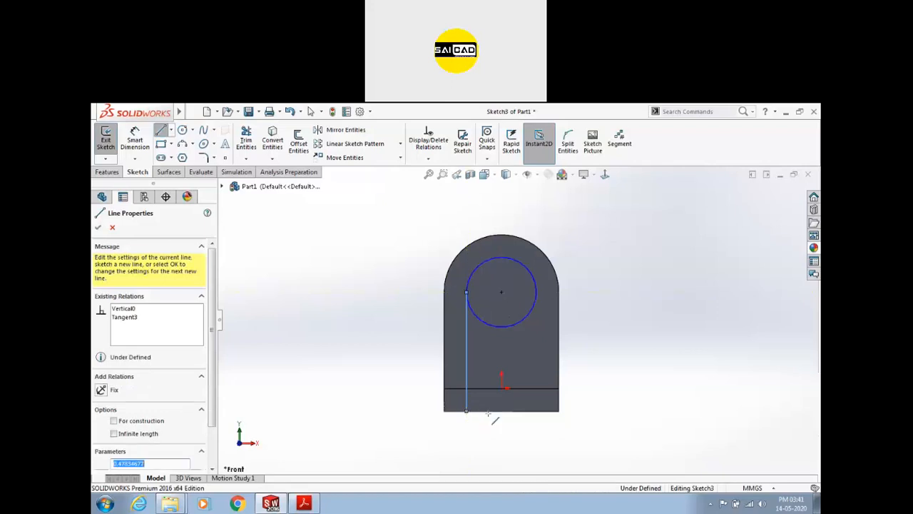
left_click(536, 411)
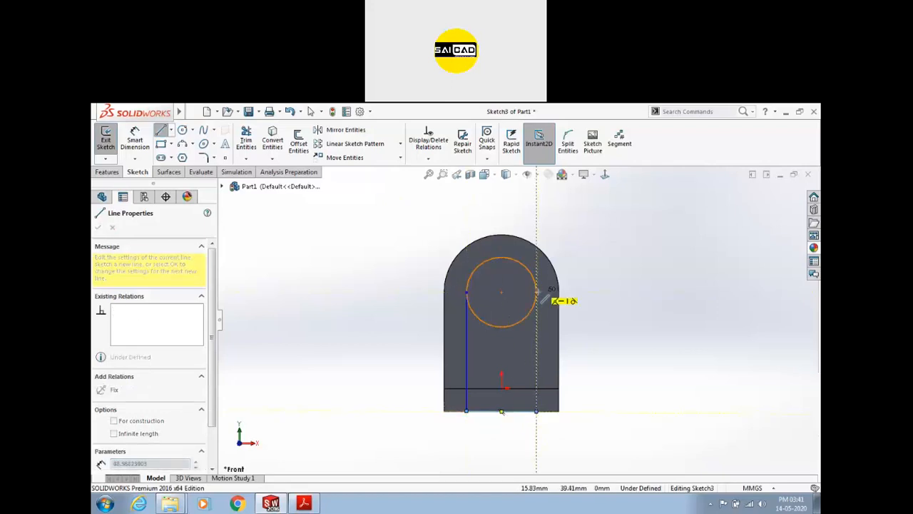
left_click(549, 298)
key("Escape")
left_click(537, 317)
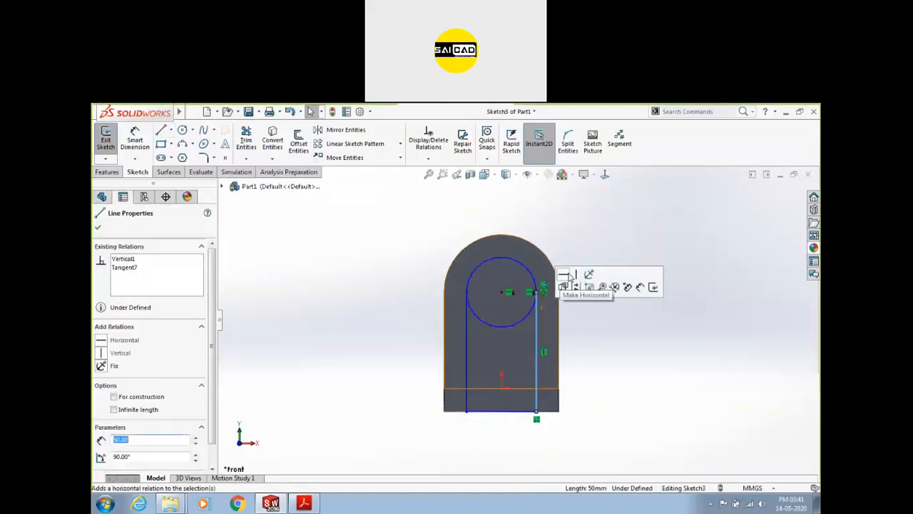
left_click(579, 311)
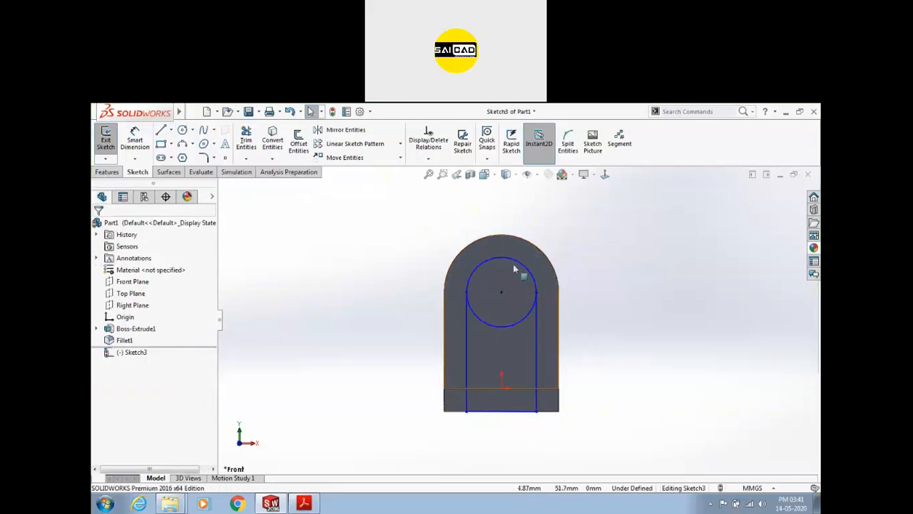
Trim away the circle's lower arc between the two vertical lines, leaving a round-topped slot profile.
left_click(245, 139)
left_click_drag(508, 318, 501, 353)
key("Escape")
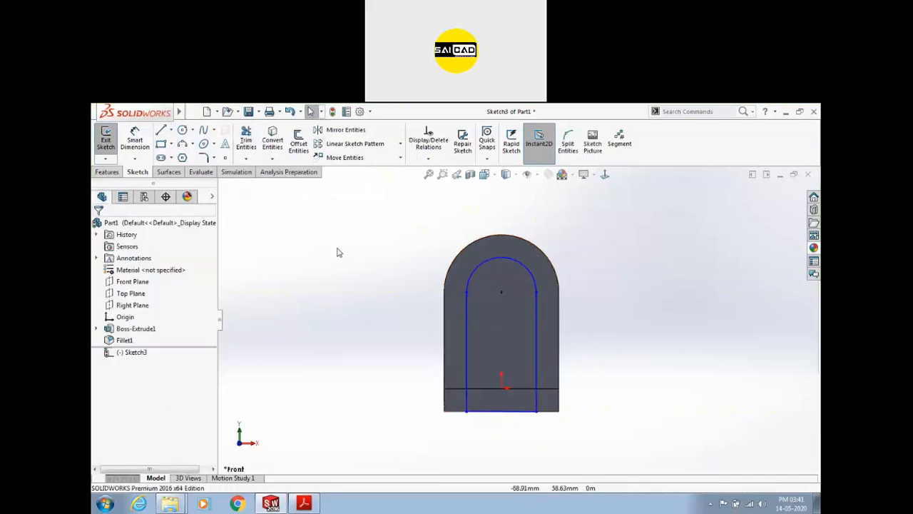
Dimension the slot's upper arc to an 11 mm radius and close the sketch.
left_click(135, 140)
left_click(520, 263)
left_click(525, 206)
type("11")
key("Return")
key("Escape")
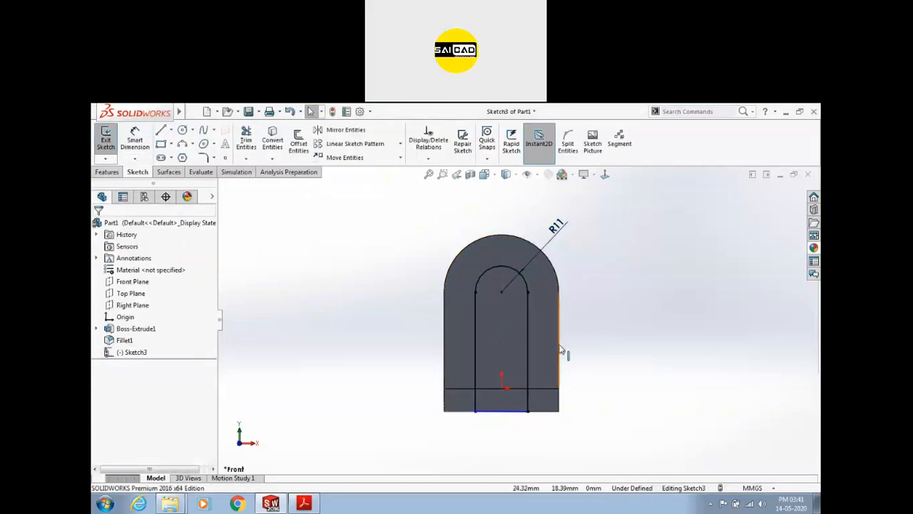
left_click(106, 139)
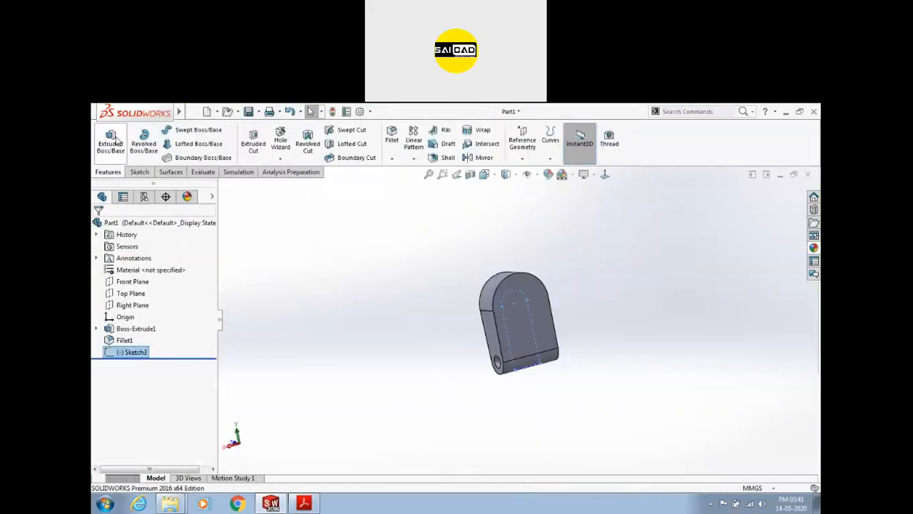
Try to cut the slot profile through the block with the Through All - Both end condition.
left_click(254, 140)
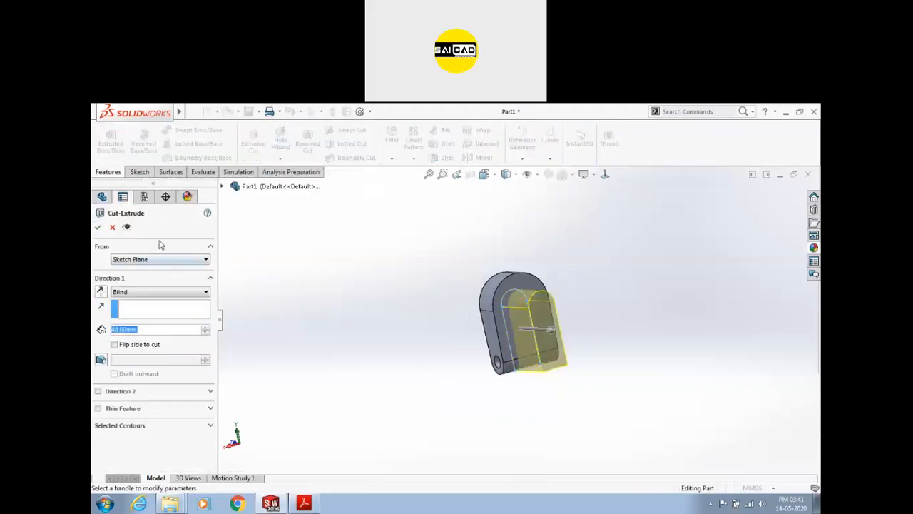
left_click(148, 291)
left_click(154, 316)
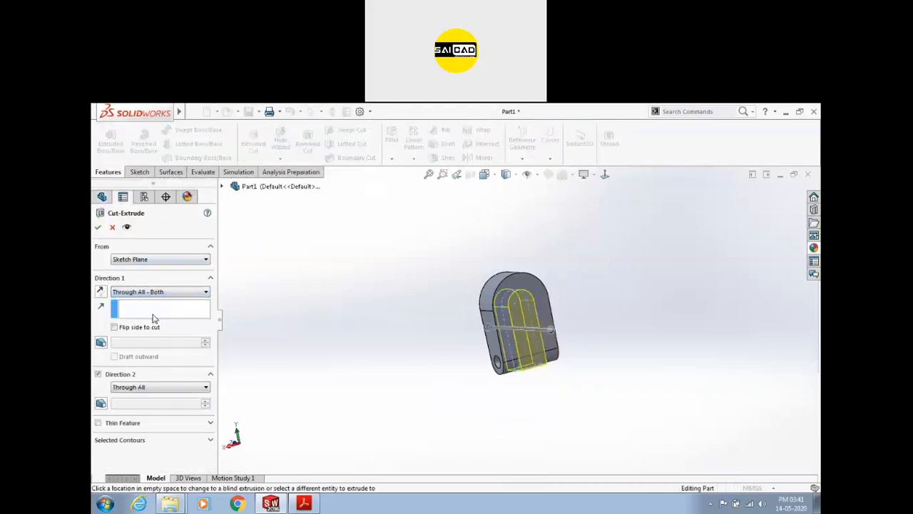
left_click(98, 227)
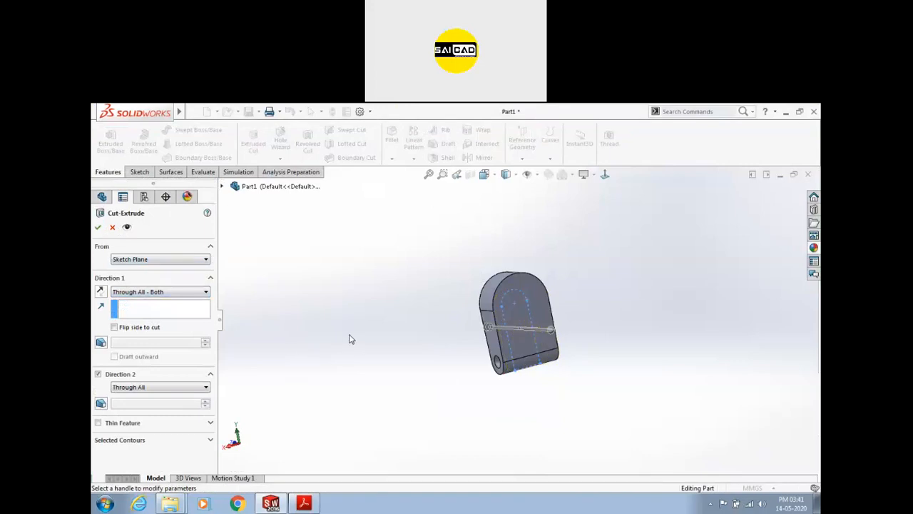
middle_click_drag(235, 306, 343, 291)
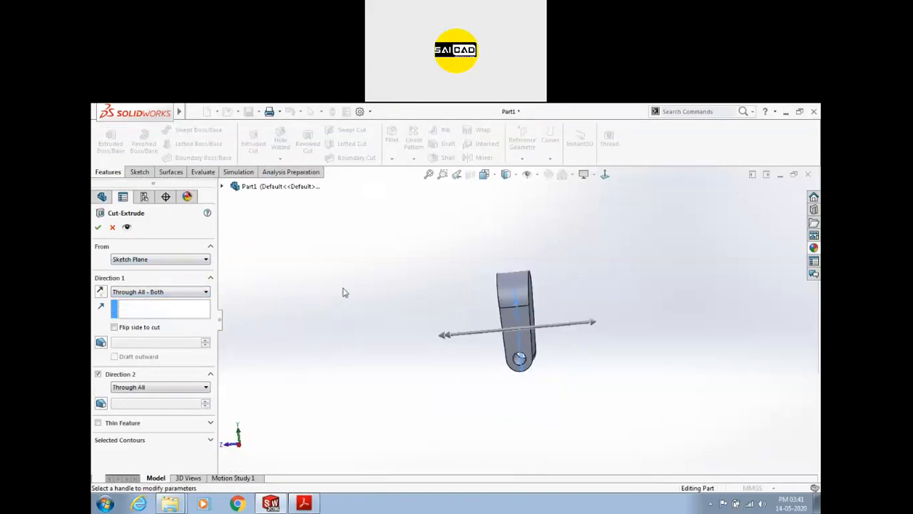
left_click(112, 226)
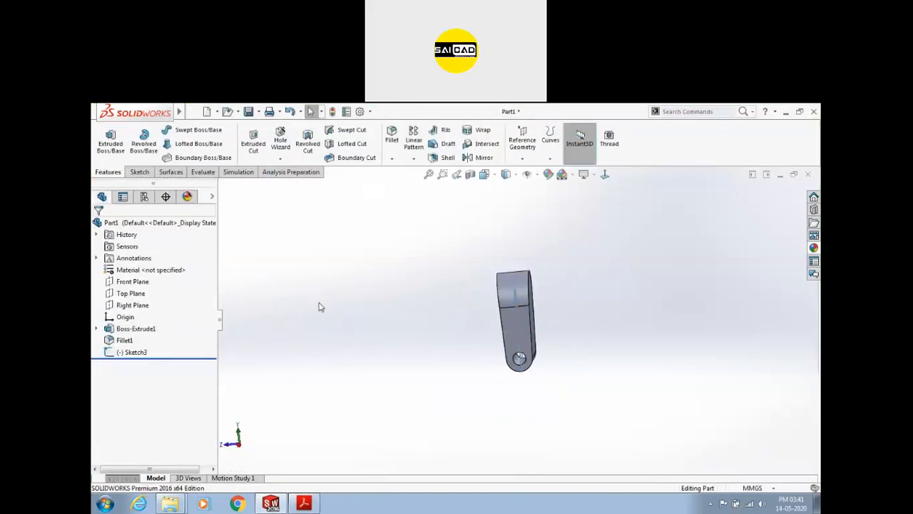
Retry the Through All - Both cut with the slot sketch selected and inspect the profile's base line at the block's lower end.
left_click(129, 354)
mouse_move(314, 242)
middle_mouse_down()
mouse_move(330, 246)
mouse_move(281, 259)
middle_mouse_up()
mouse_move(388, 266)
middle_mouse_down()
mouse_move(422, 234)
mouse_move(443, 244)
mouse_move(428, 250)
middle_mouse_up()
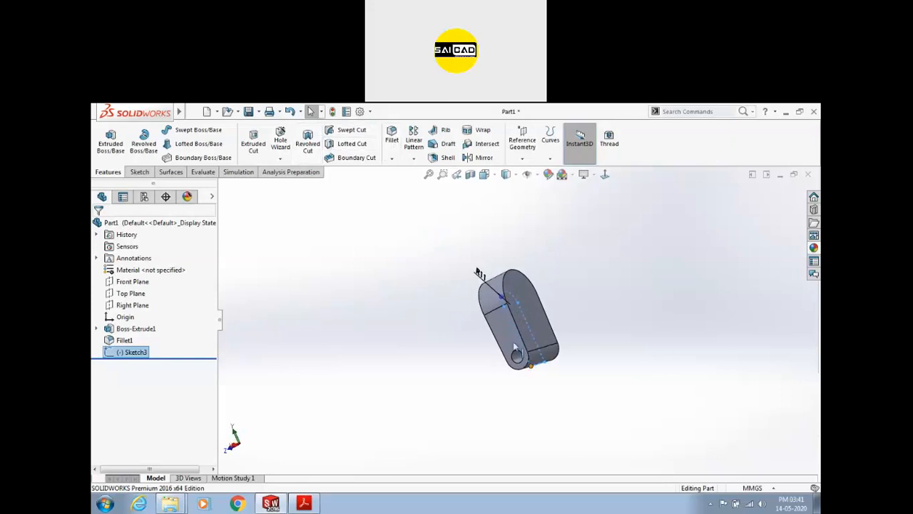
left_click(253, 143)
left_click(164, 291)
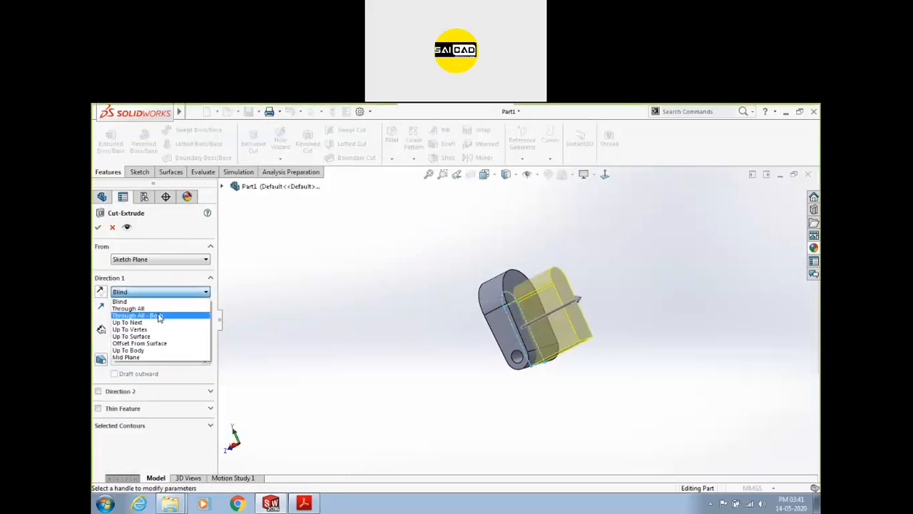
left_click(160, 313)
left_click(99, 226)
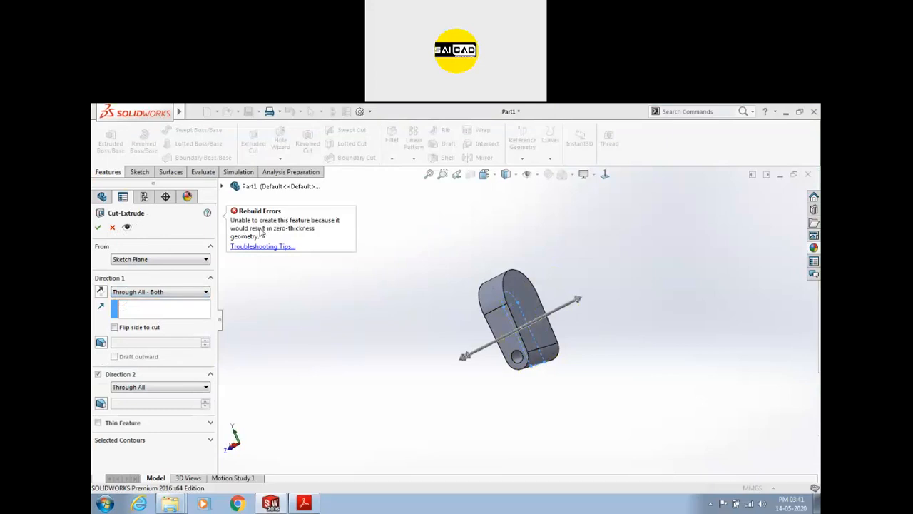
middle_click_drag(418, 382, 381, 398)
scroll(524, 335, "down", 6)
middle_click_drag(524, 335, 456, 393)
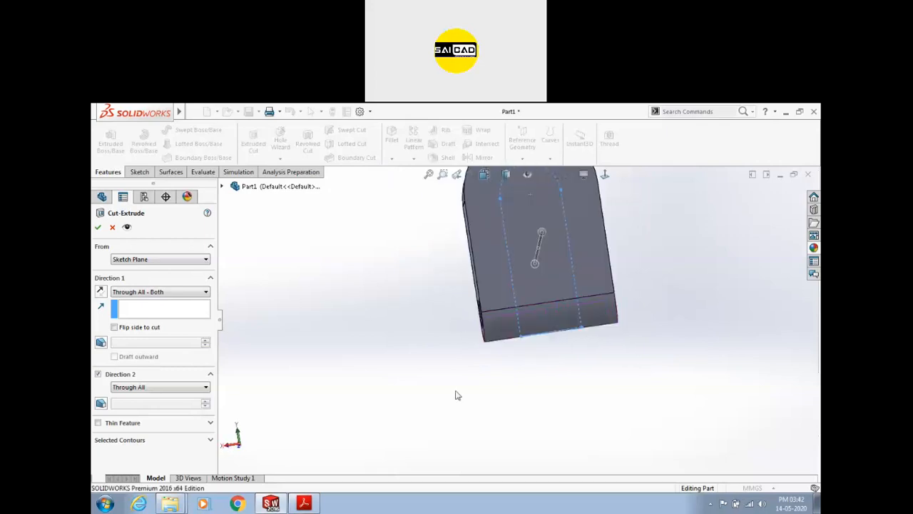
key("Escape")
Edit the slot sketch, move the base line's endpoint below the block, and make the base line horizontal.
left_click(546, 340)
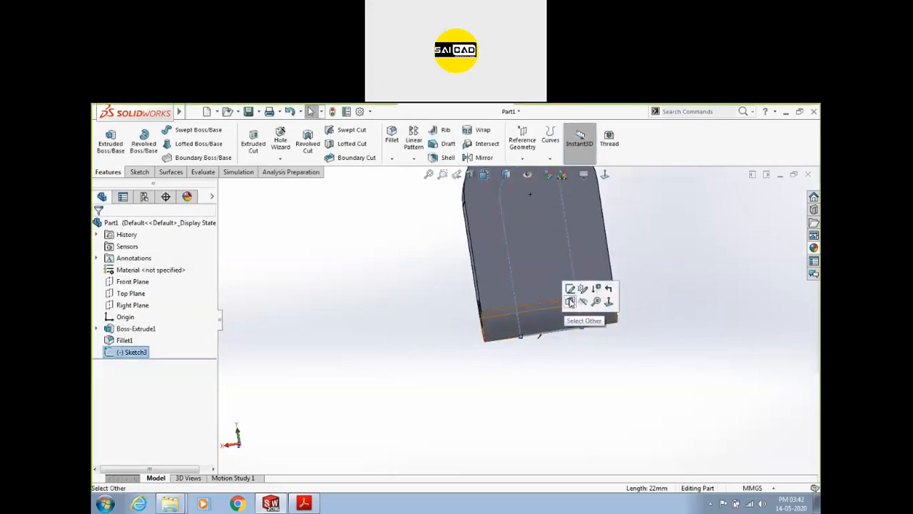
left_click(570, 289)
key("ctrl+8")
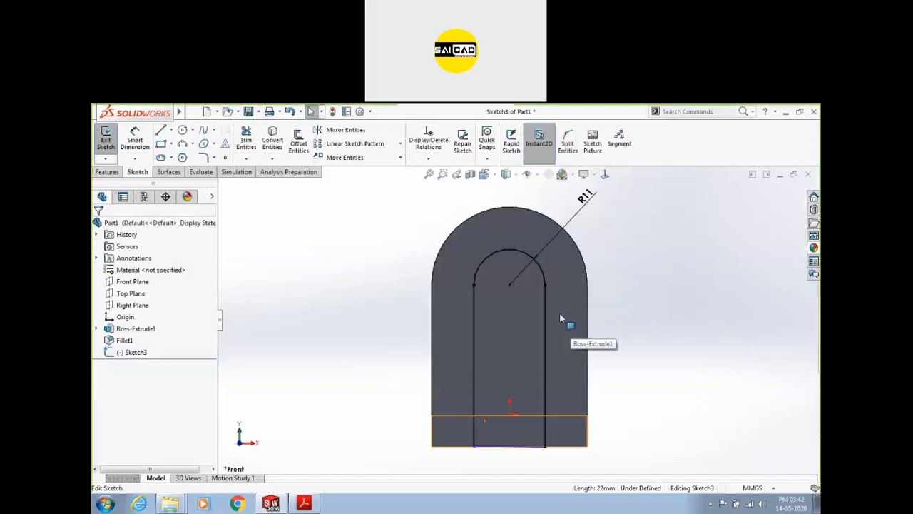
scroll(527, 464, "down", 5)
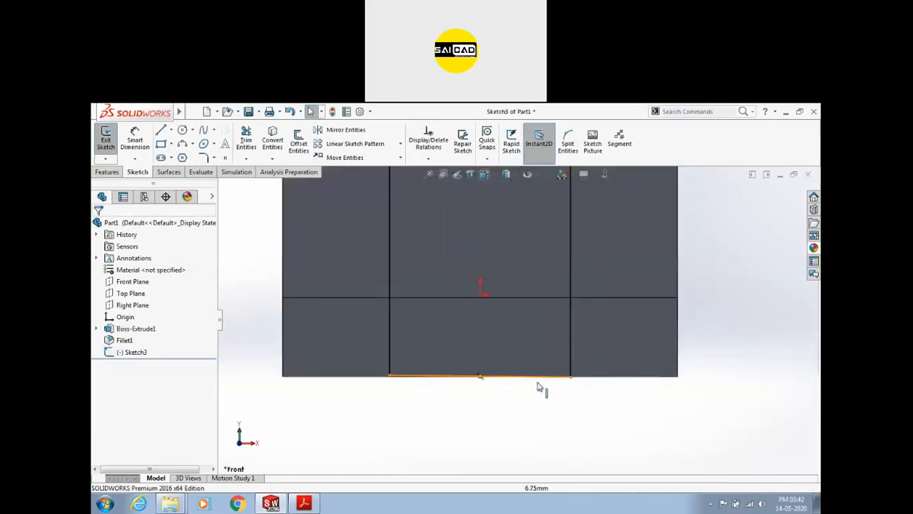
left_click(535, 376)
scroll(490, 385, "up", 6)
left_click(488, 351)
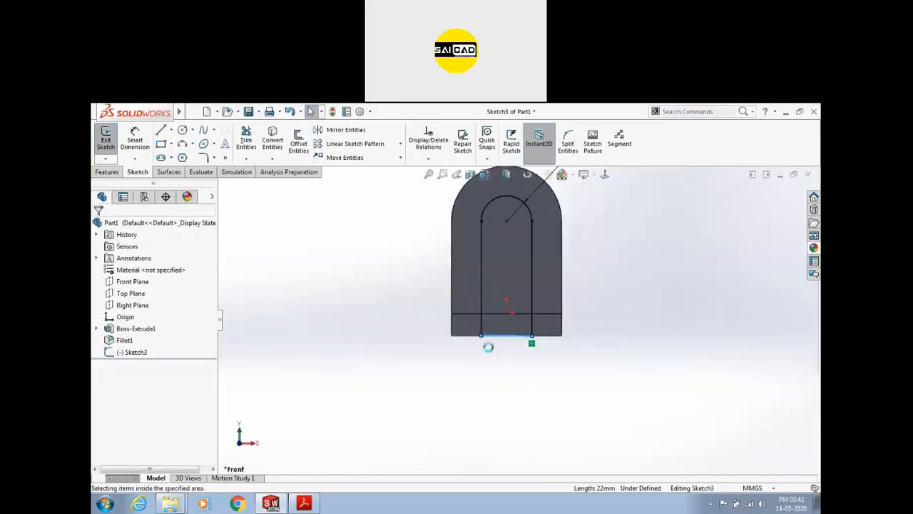
left_click(481, 335)
left_click_drag(481, 335, 412, 408)
left_click(532, 340)
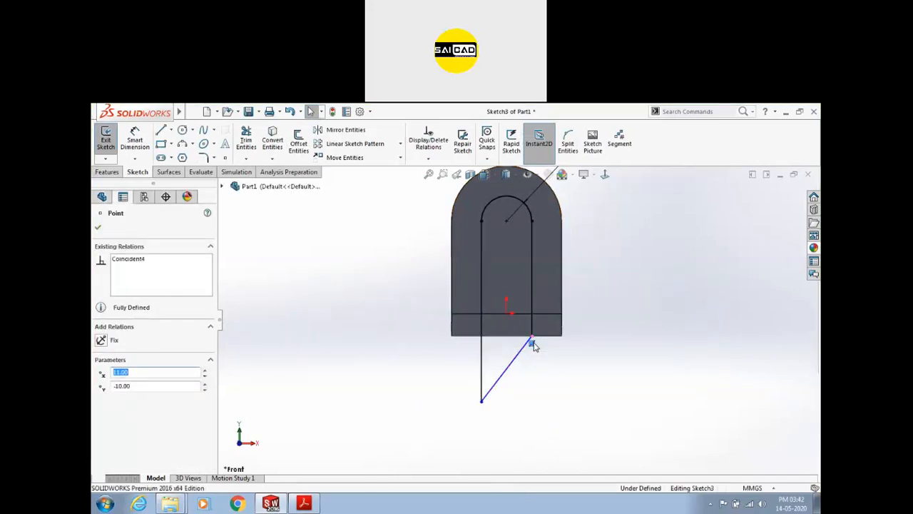
left_click(518, 358)
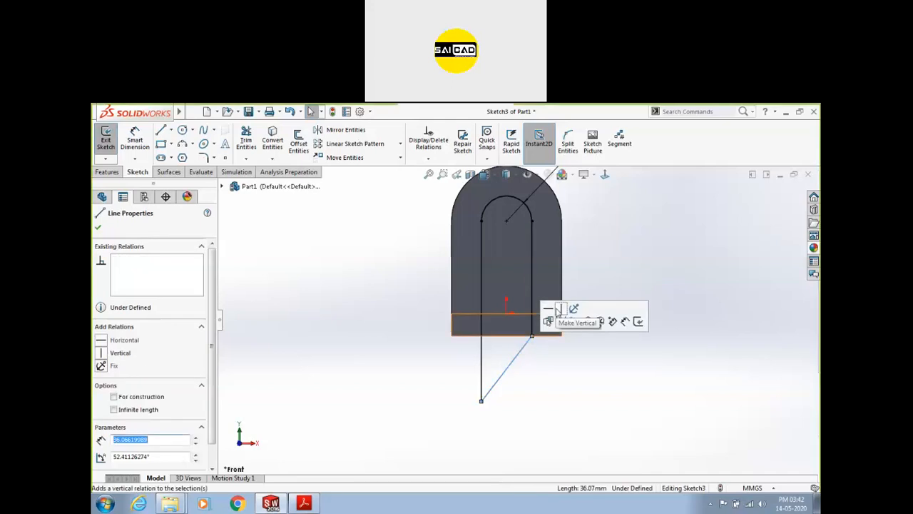
left_click(547, 308)
Dimension the slot's base line 12 mm below the origin.
left_click(135, 139)
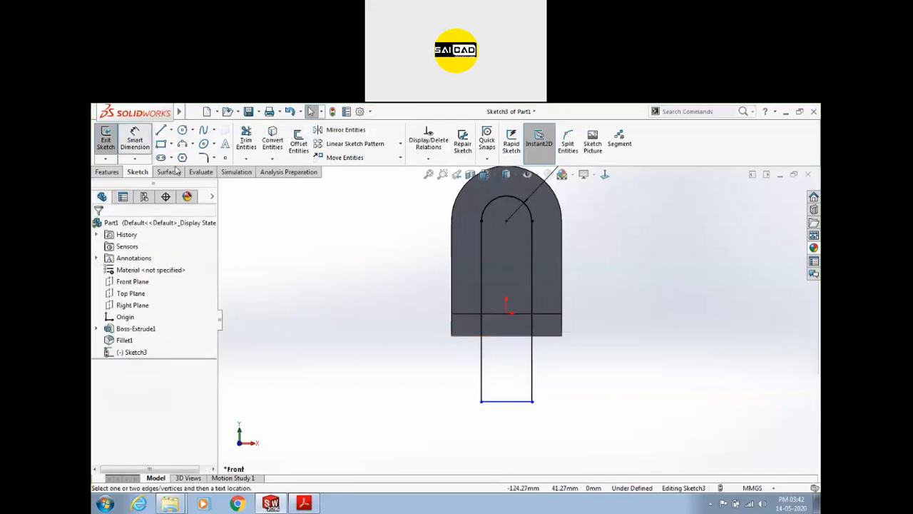
left_click(504, 313)
left_click(525, 402)
left_click(518, 375)
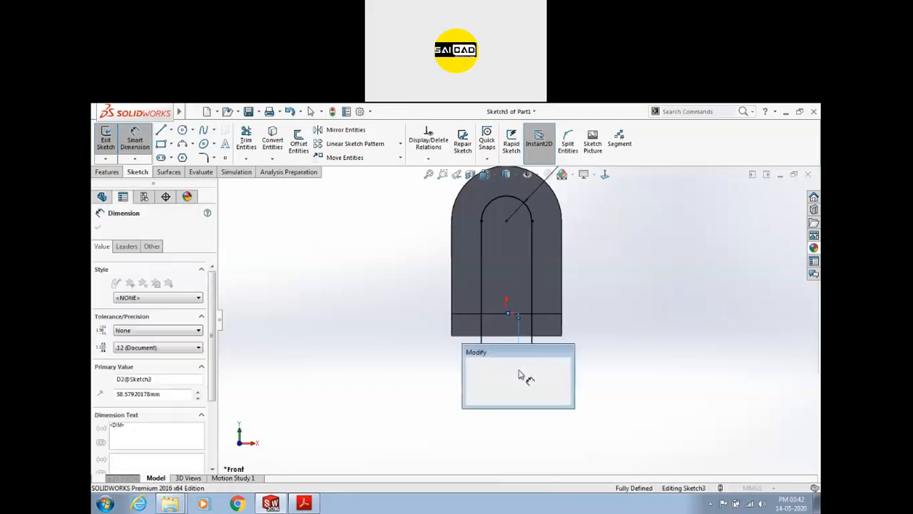
type("10")
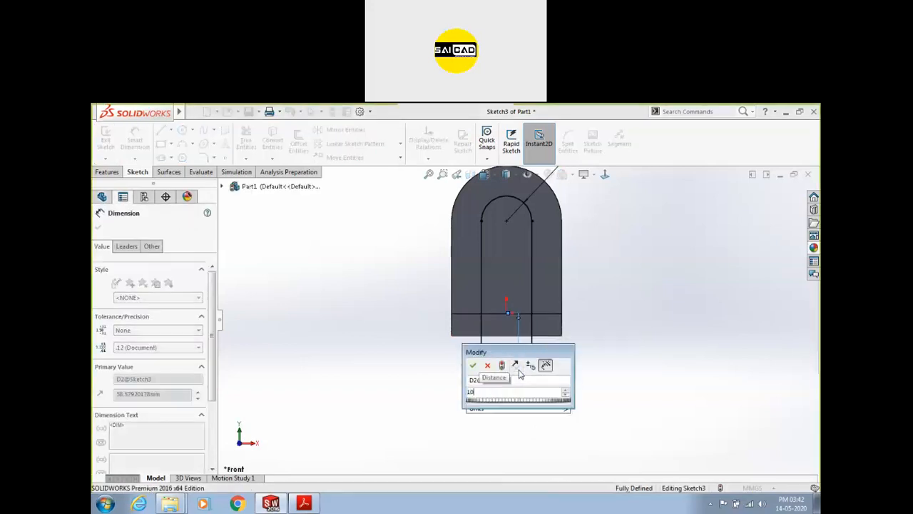
key("Return")
double_click(513, 326)
type("12")
key("Return")
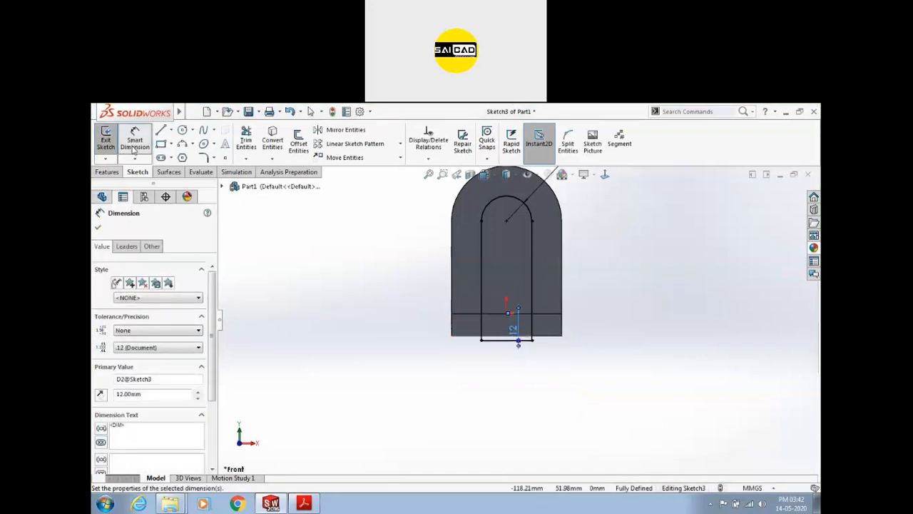
Finish the slot sketch and cut it through the block with the Through All - Both end condition.
left_click(106, 139)
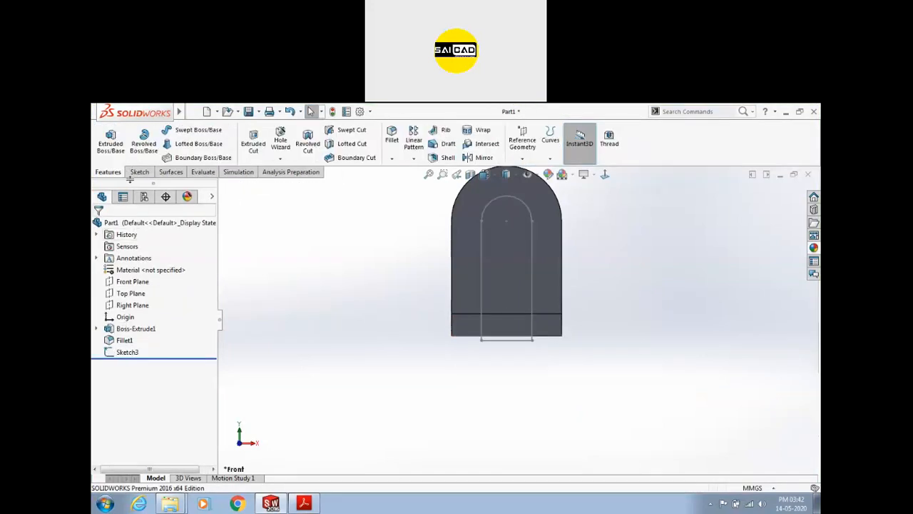
left_click(127, 352)
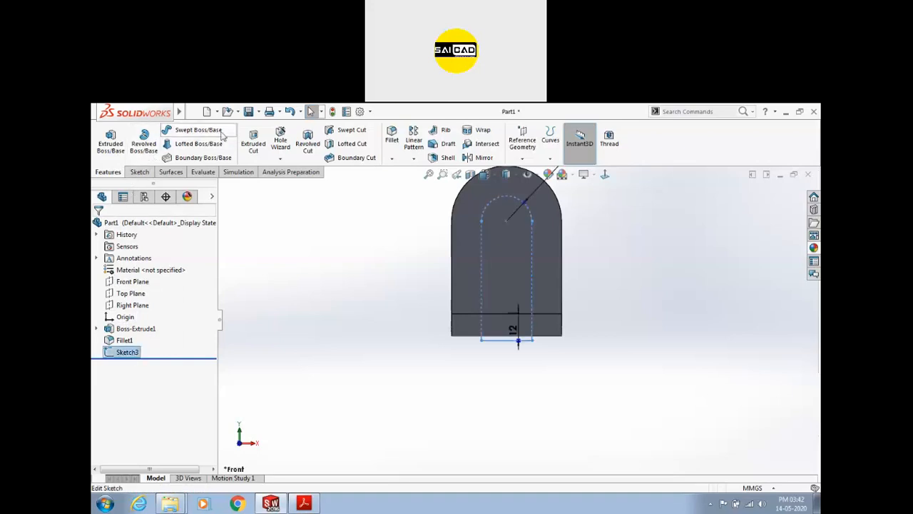
left_click(253, 142)
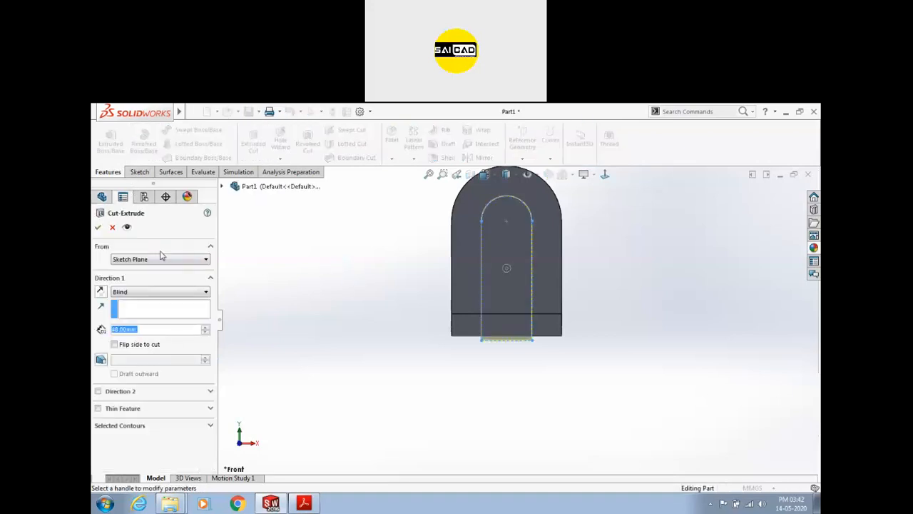
left_click(146, 291)
left_click(143, 313)
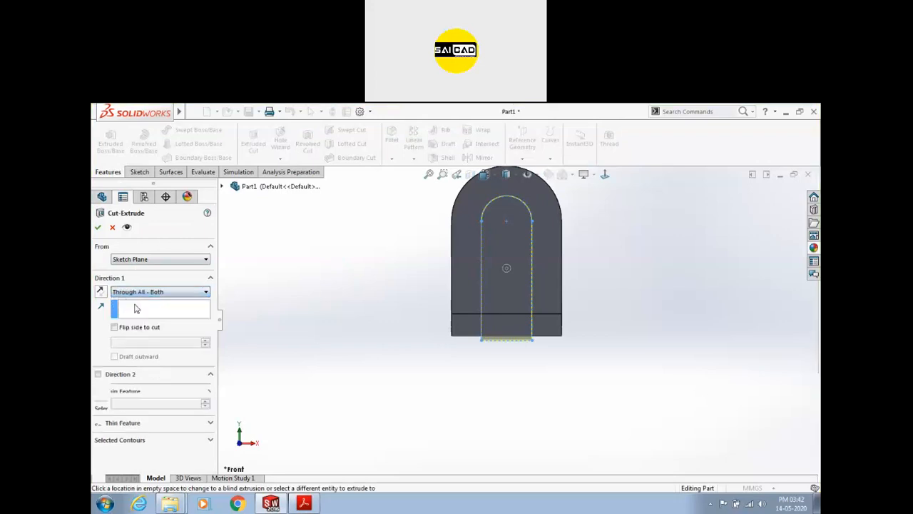
left_click(99, 225)
middle_click_drag(326, 283, 319, 380)
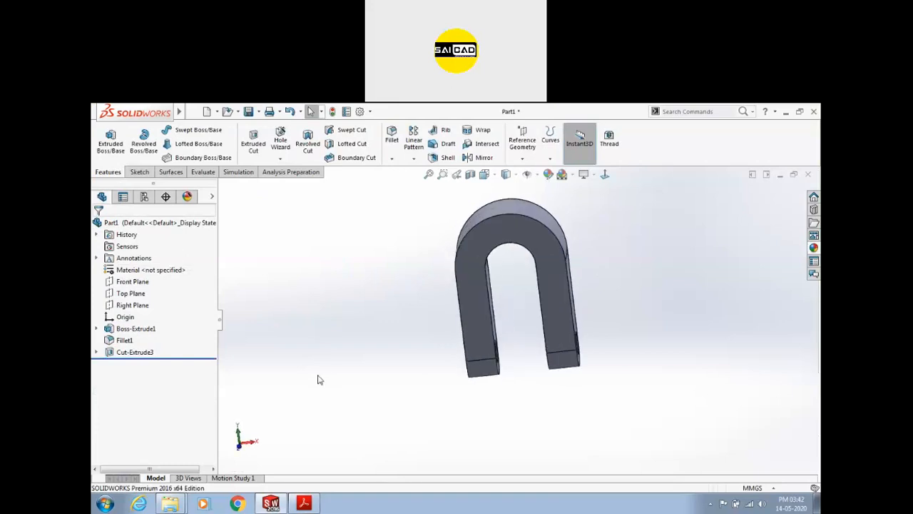
Switch to the PDF assignment drawing and examine the fork's leg taper, arc radii and collar dimensions against the model.
left_click(303, 504)
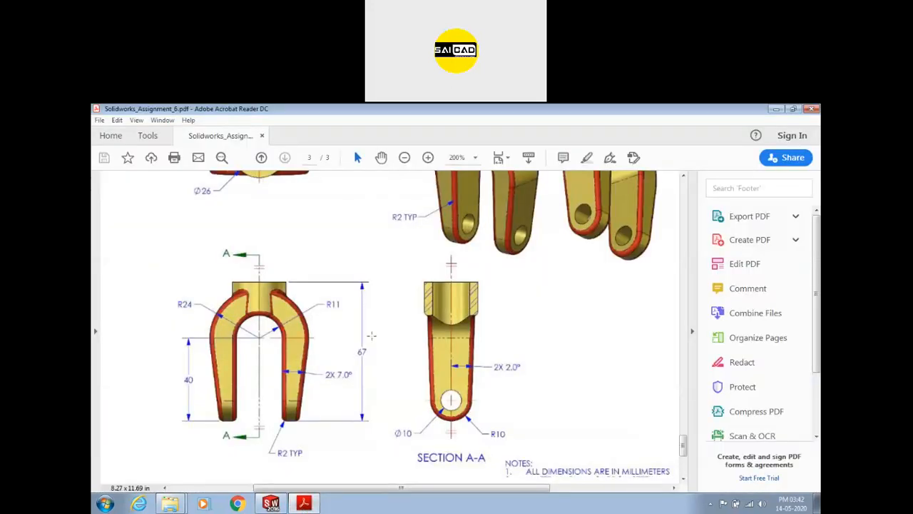
scroll(355, 314, "up", 1)
scroll(354, 314, "down", 1)
scroll(653, 227, "up", 1)
scroll(617, 239, "up", 2)
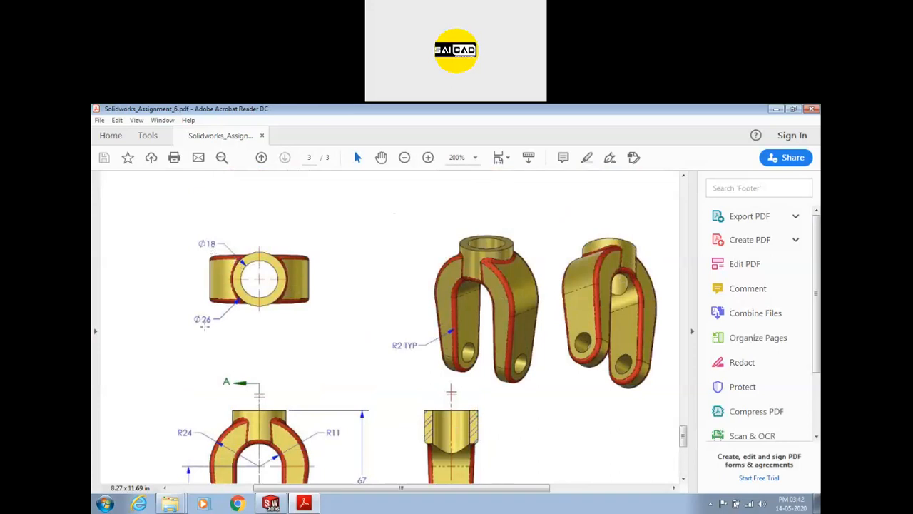
scroll(343, 290, "up", 2)
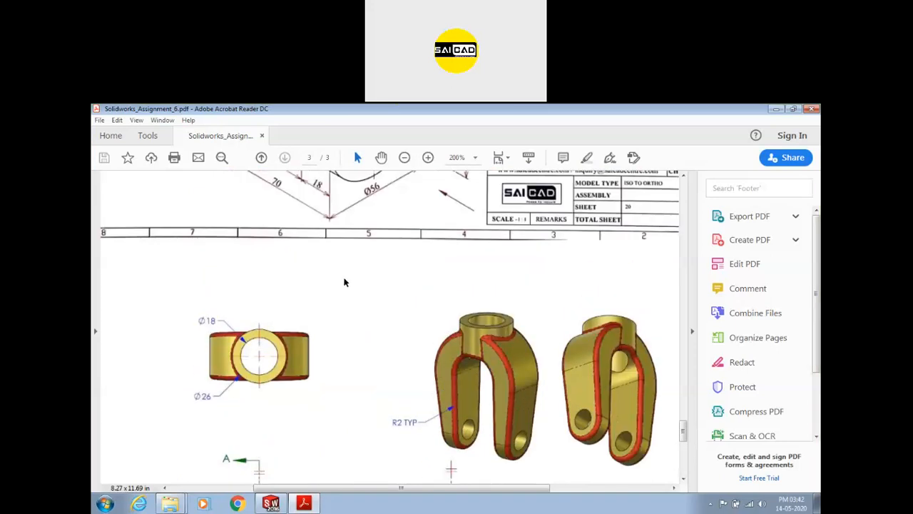
scroll(344, 290, "down", 5)
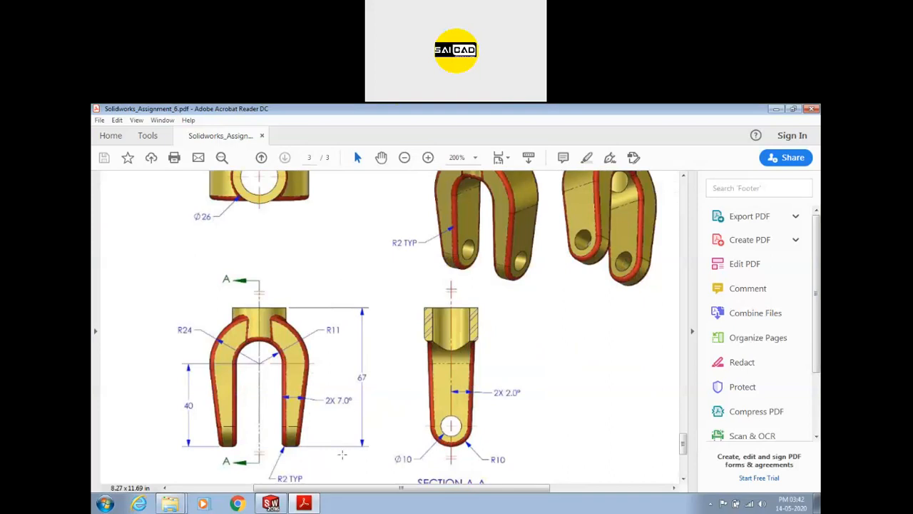
mouse_move(310, 504)
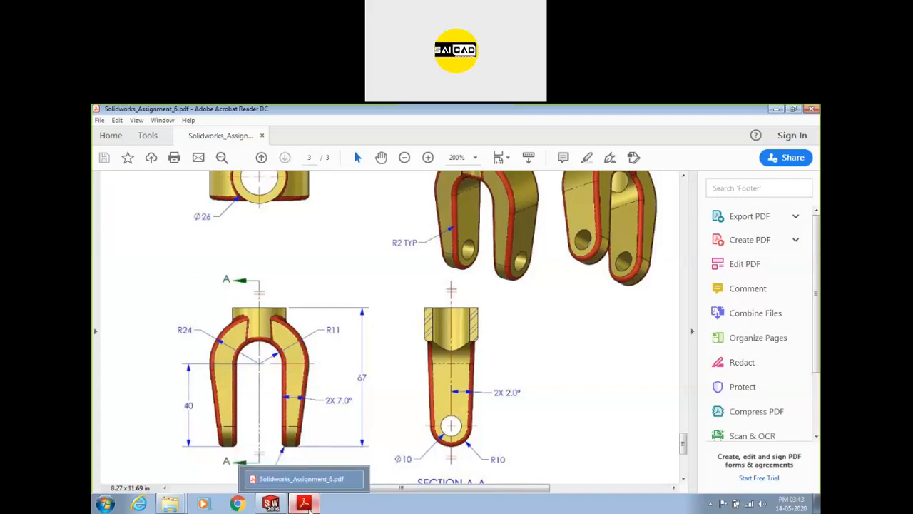
left_click(310, 507)
middle_click_drag(508, 368, 531, 342)
left_click(305, 503)
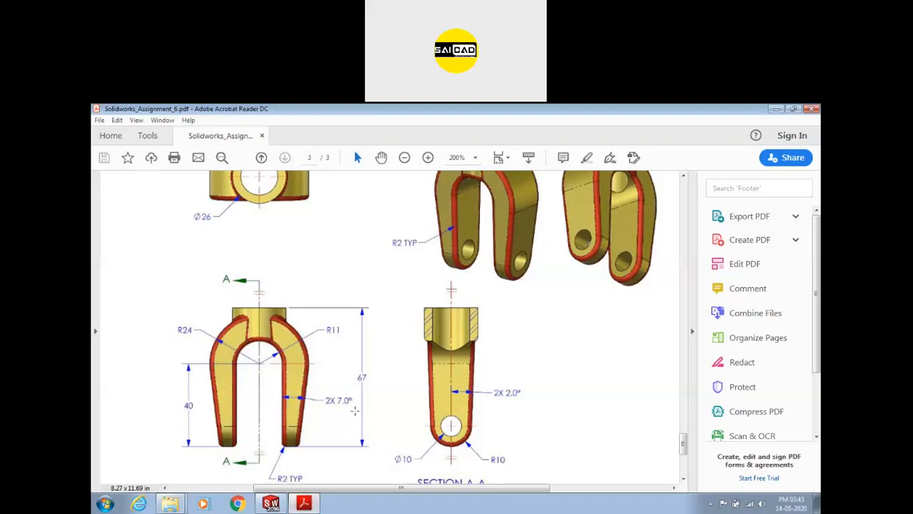
Return to SOLIDWORKS, edit the slot cut's sketch, and draw a closed narrow triangle along one leg's outer edge, from the arc's end to the base.
key("alt+Tab")
left_click(139, 352)
left_click(165, 325)
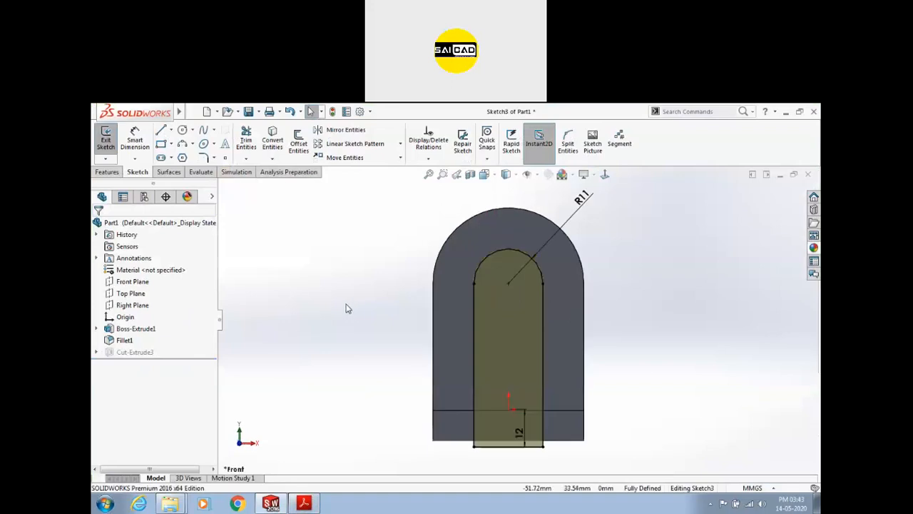
key("l")
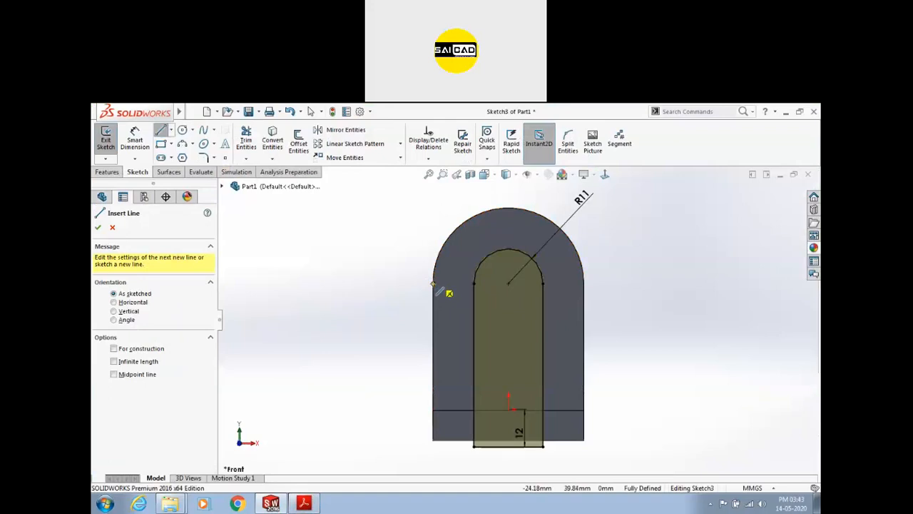
left_click(433, 283)
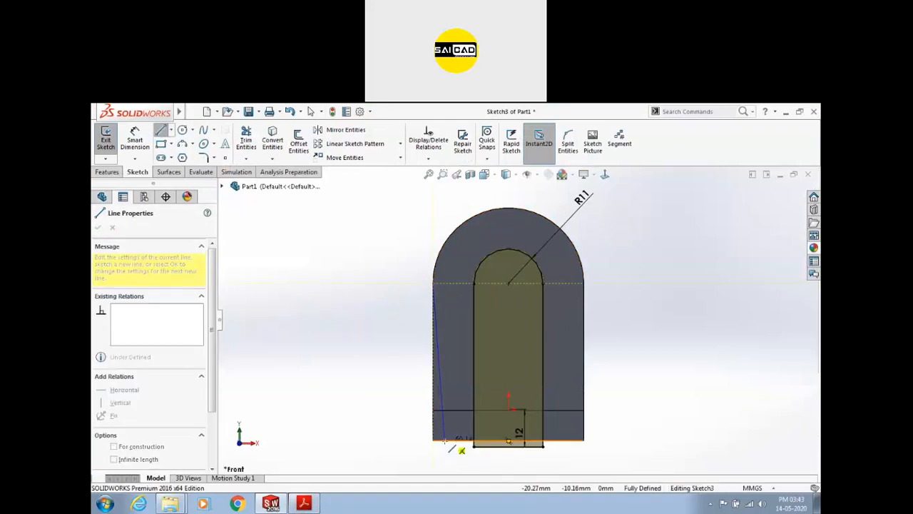
left_click(444, 440)
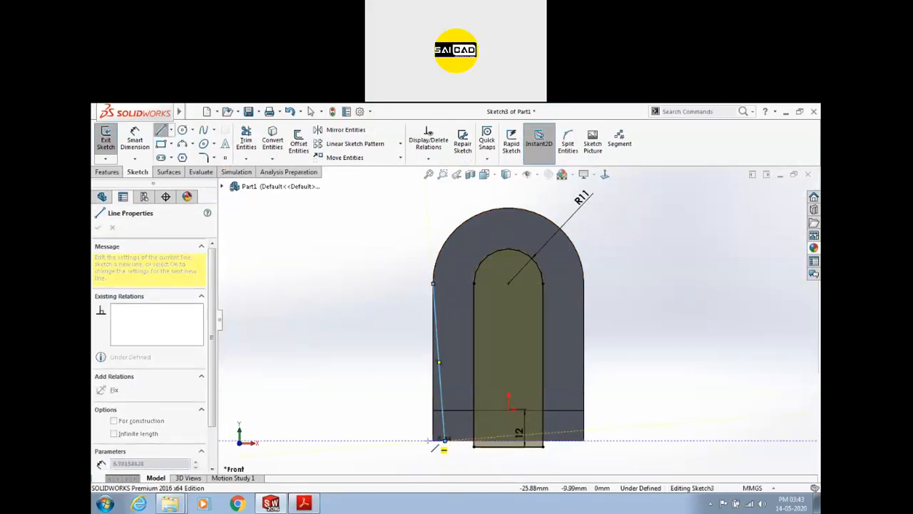
left_click(433, 440)
left_click(433, 283)
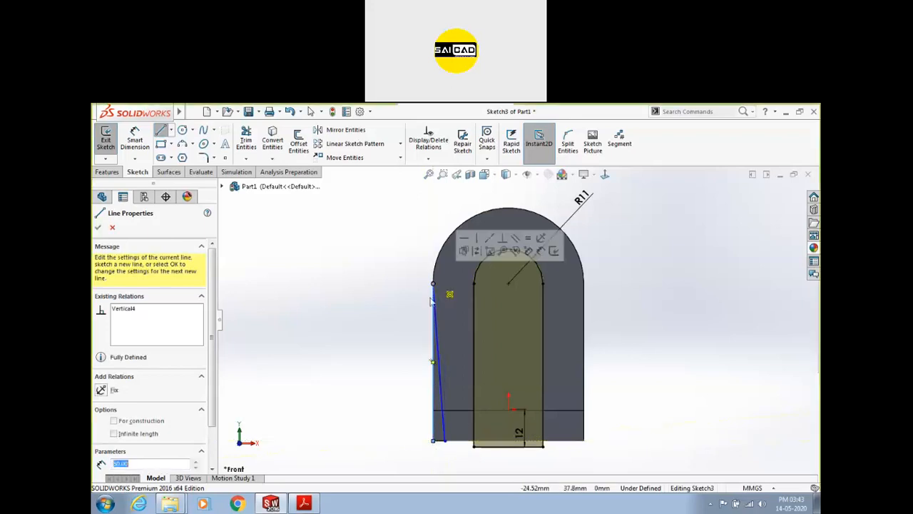
key("Escape")
Dimension the angle between the triangle's sloped line and the slot's straight side as 7 degrees.
left_click(135, 139)
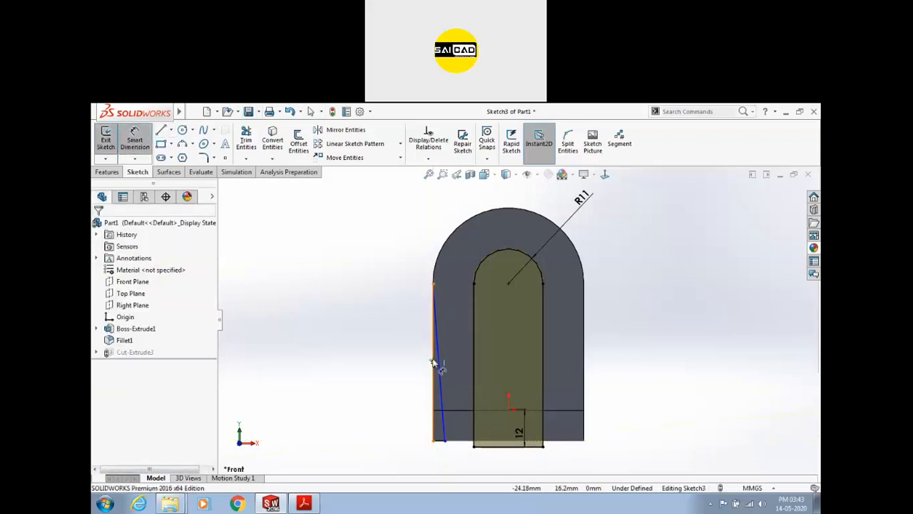
left_click(473, 355)
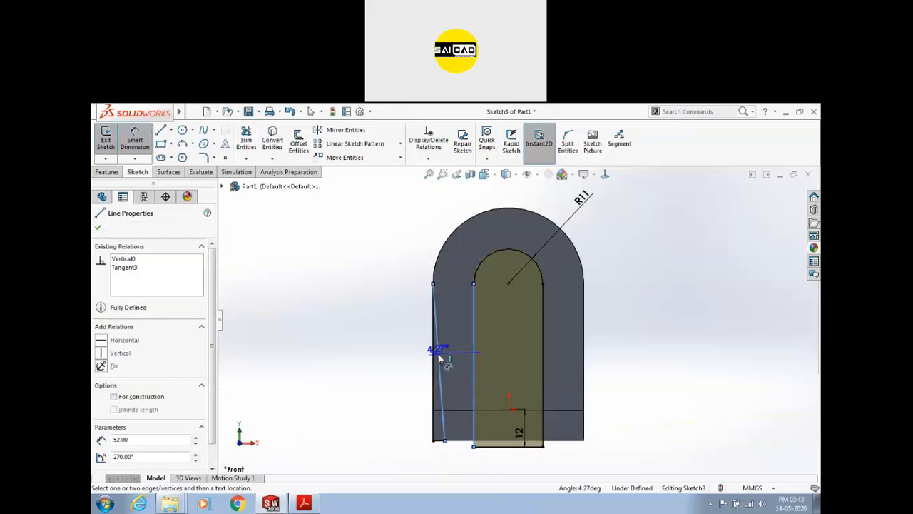
left_click(437, 349)
left_click(453, 349)
type("7")
key("Return")
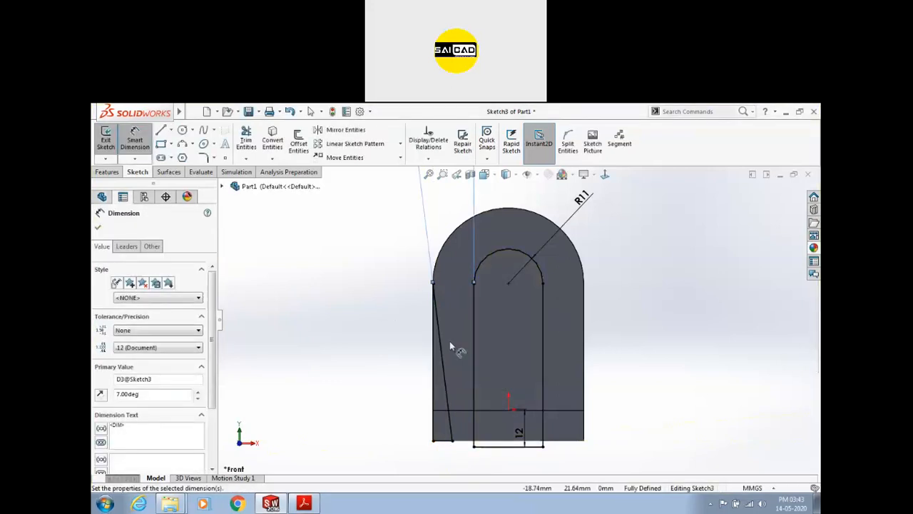
key("Escape")
scroll(472, 277, "up", 5)
scroll(472, 278, "down", 10)
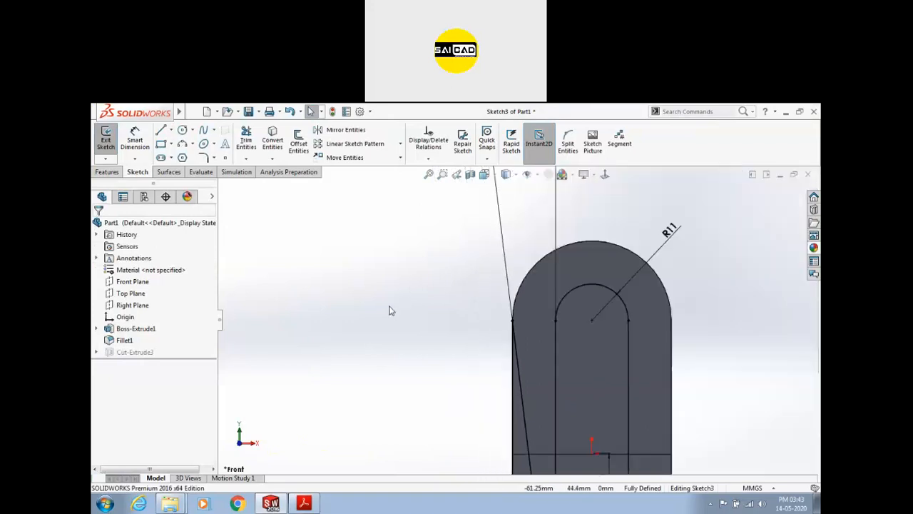
scroll(614, 385, "up", 3)
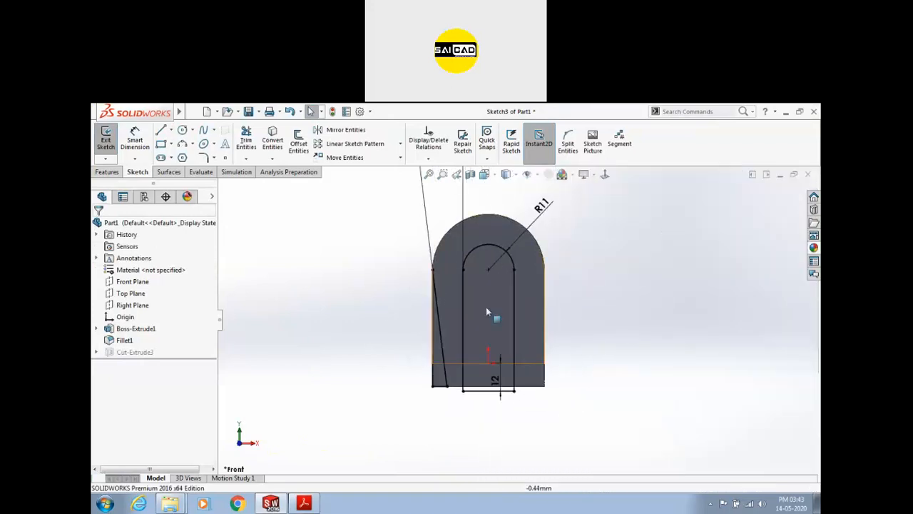
Delete the triangle's sloped line and convert the block's rounded outer edge into a sketch arc.
left_click(438, 301)
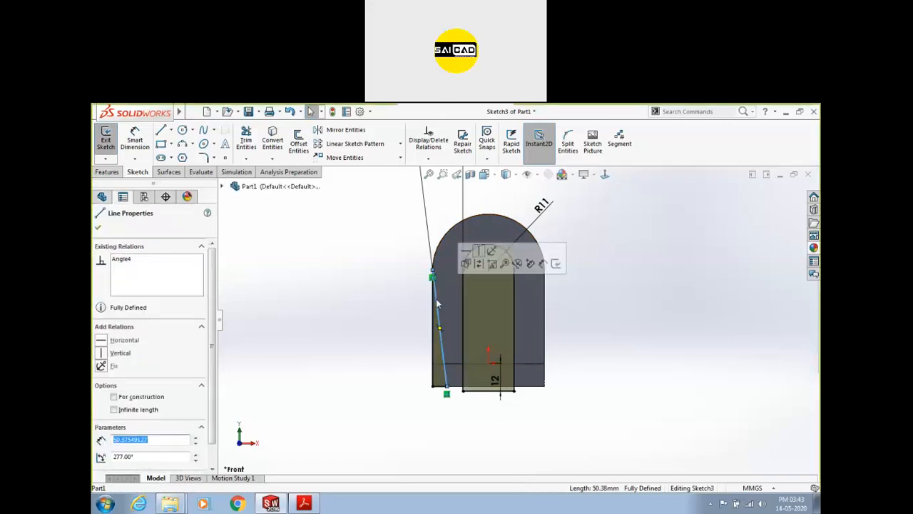
key("Escape")
left_click(272, 139)
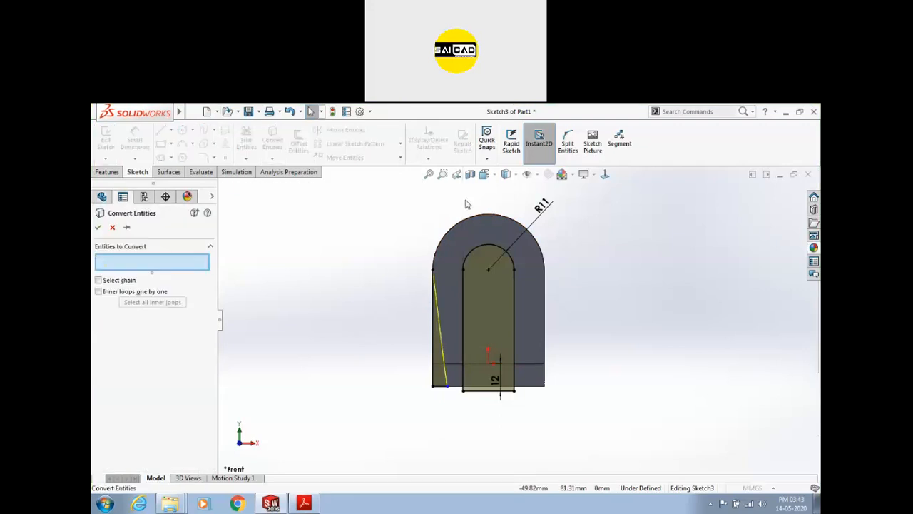
left_click(481, 216)
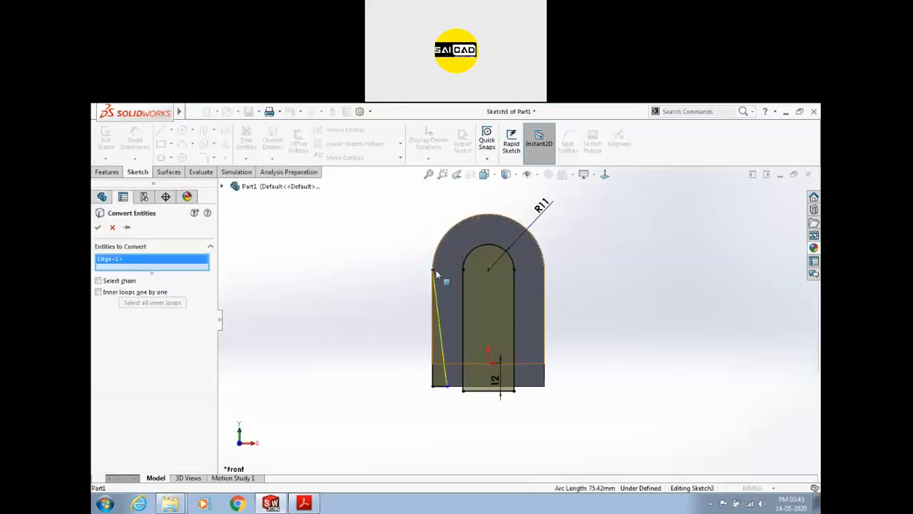
key("Return")
scroll(421, 212, "down", 2)
left_click(273, 140)
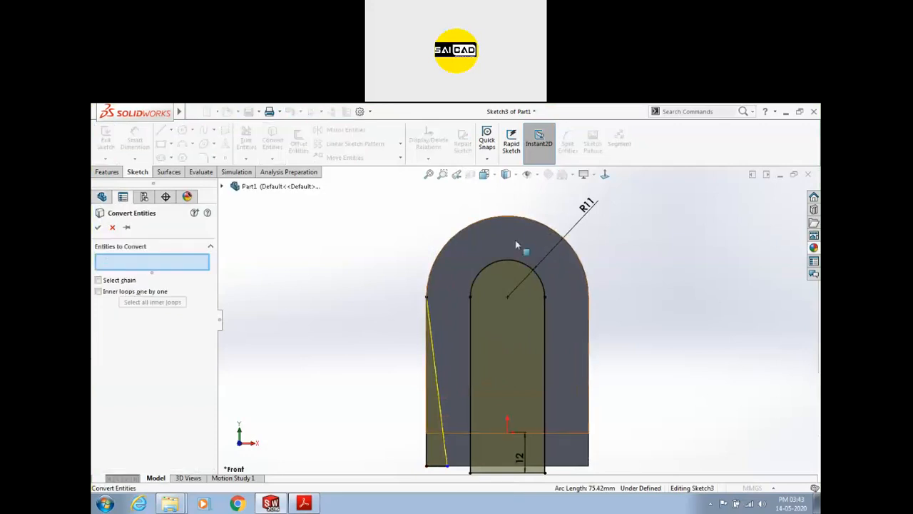
left_click(504, 217)
left_click(98, 227)
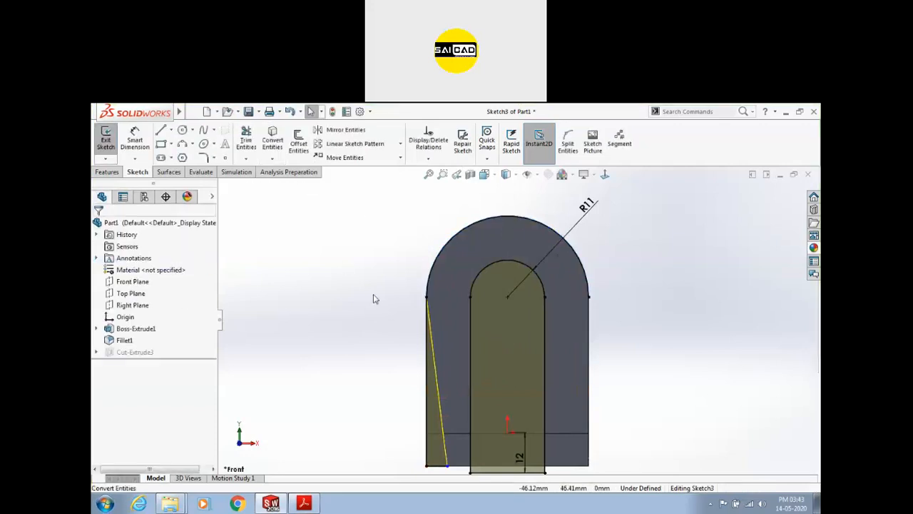
scroll(463, 338, "down", 2)
scroll(382, 299, "up", 2)
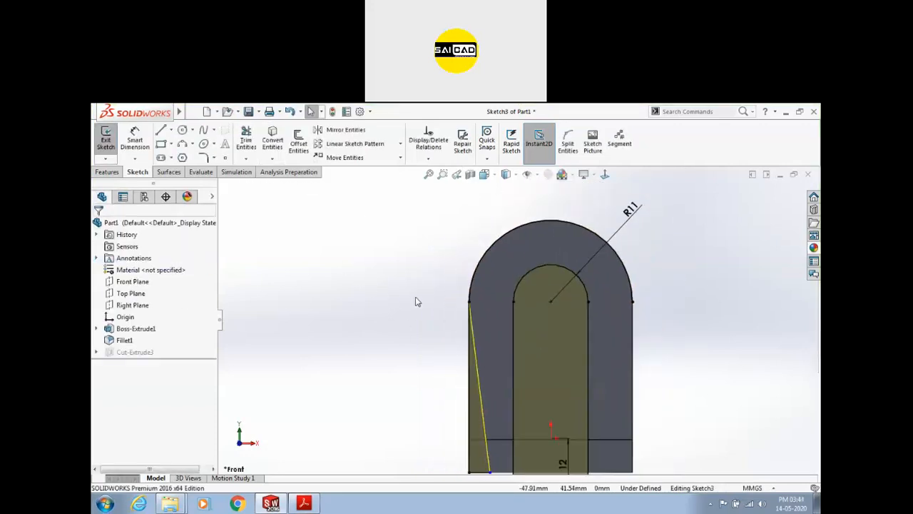
Sketch a new sloped line from the inner end of the triangle's base and move its upper endpoint onto the converted arc.
key("l")
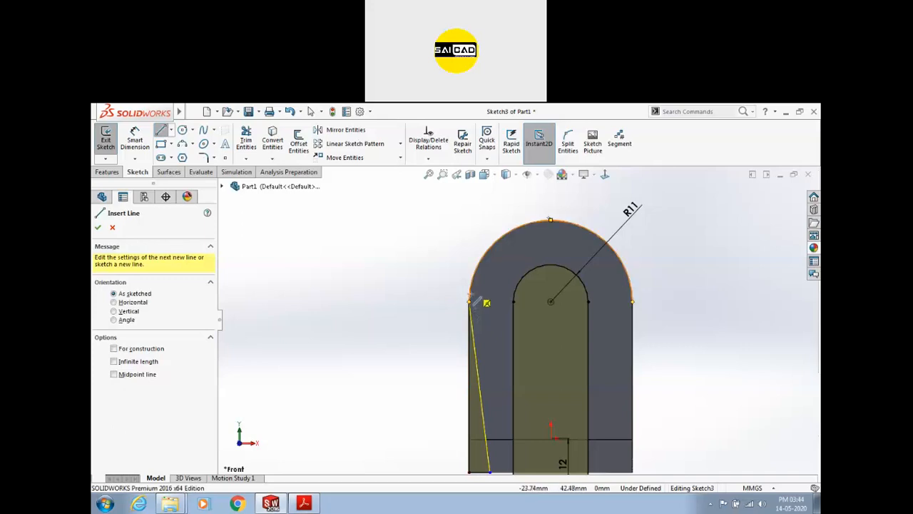
left_click(470, 300)
scroll(500, 343, "up", 3)
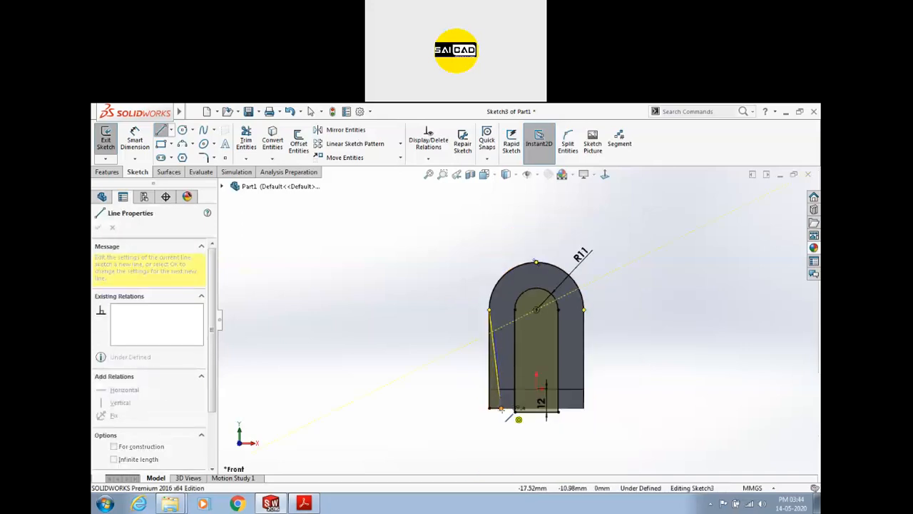
key("Escape")
scroll(471, 381, "down", 2)
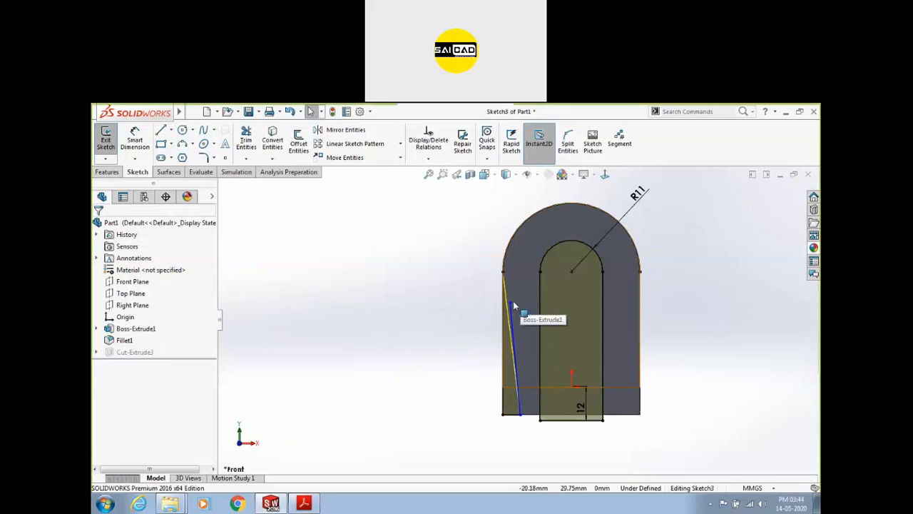
left_click_drag(509, 302, 508, 260)
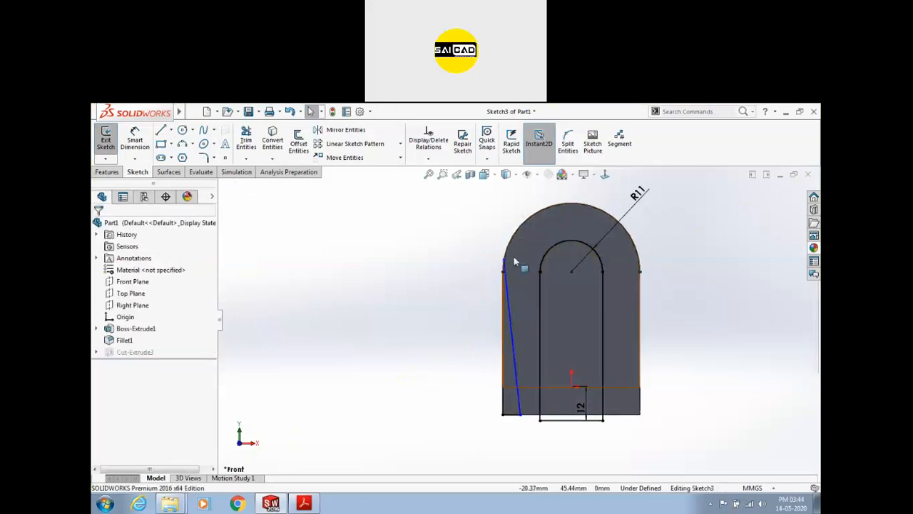
Make the new sloped line tangent to the converted outer arc.
scroll(508, 262, "down", 5)
left_click(503, 290)
left_click(499, 290, "ctrl")
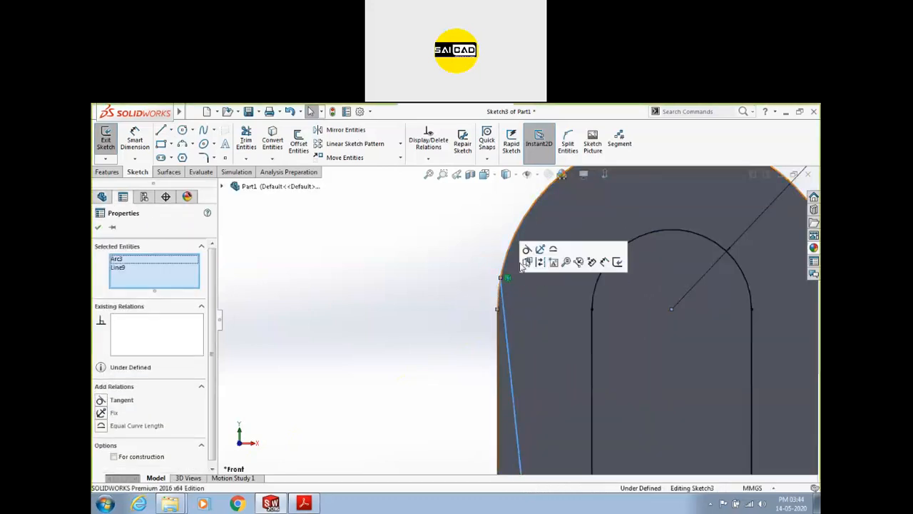
left_click(526, 251)
scroll(486, 321, "up", 3)
left_click(486, 321)
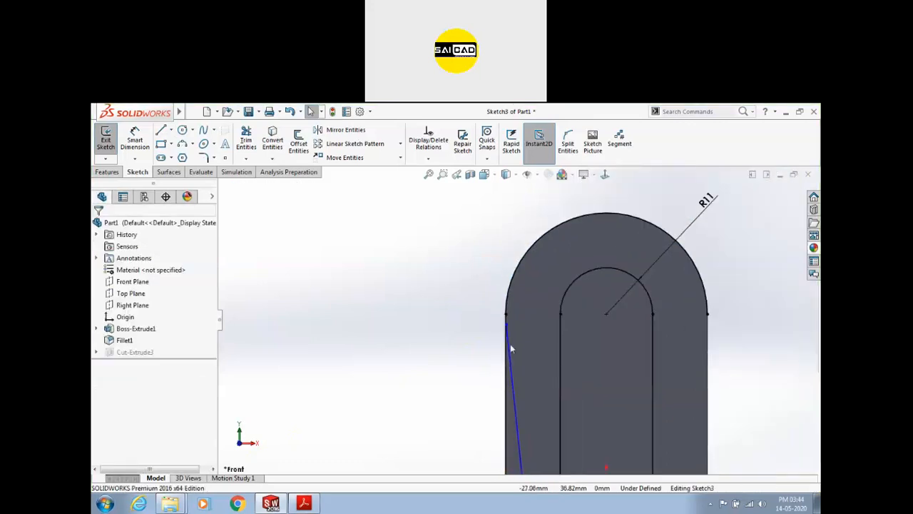
Try to move the sloped line's upper endpoint along the converted outer arc towards the arc's end.
scroll(509, 354, "down", 3)
scroll(505, 330, "down", 1)
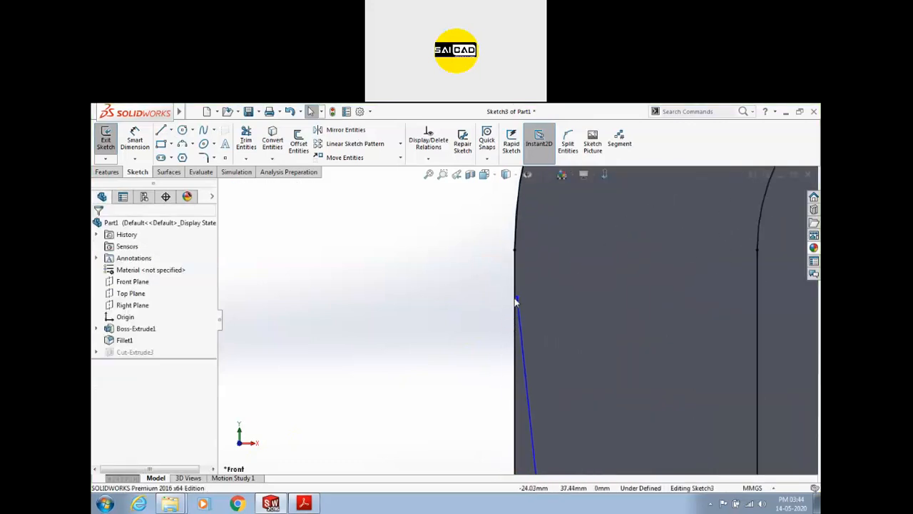
mouse_move(518, 303)
left_mouse_down()
mouse_move(518, 251)
mouse_move(519, 288)
left_mouse_up()
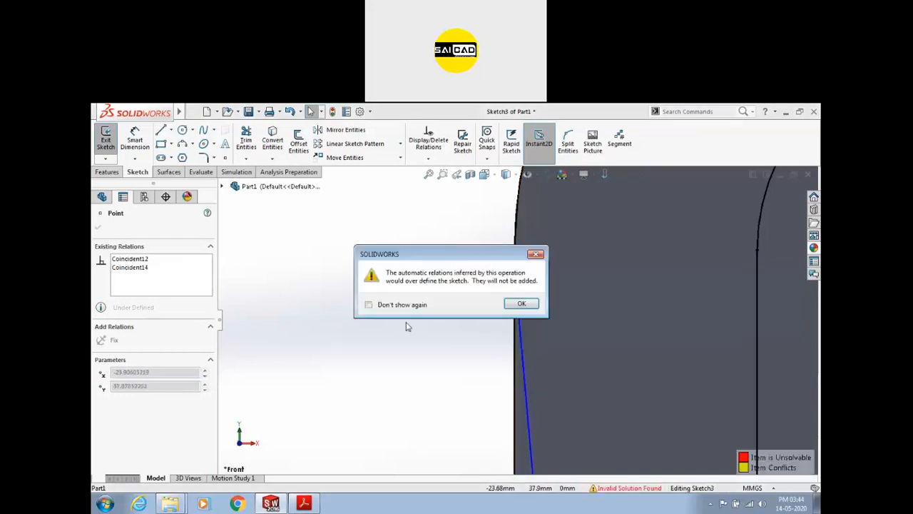
left_click(521, 304)
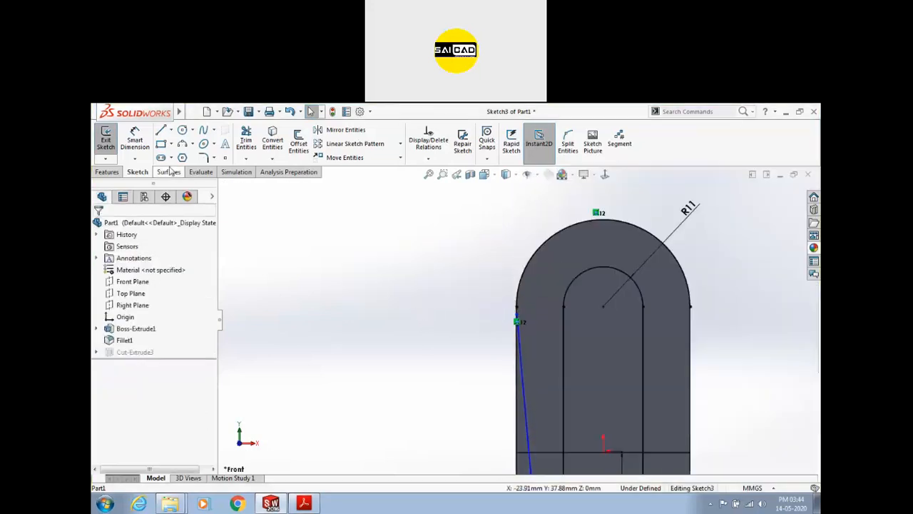
Dimension the angle between the new sloped line and the slot's straight side as 7 degrees.
left_click(140, 145)
scroll(418, 284, "up", 2)
scroll(537, 378, "down", 1)
left_click(549, 370)
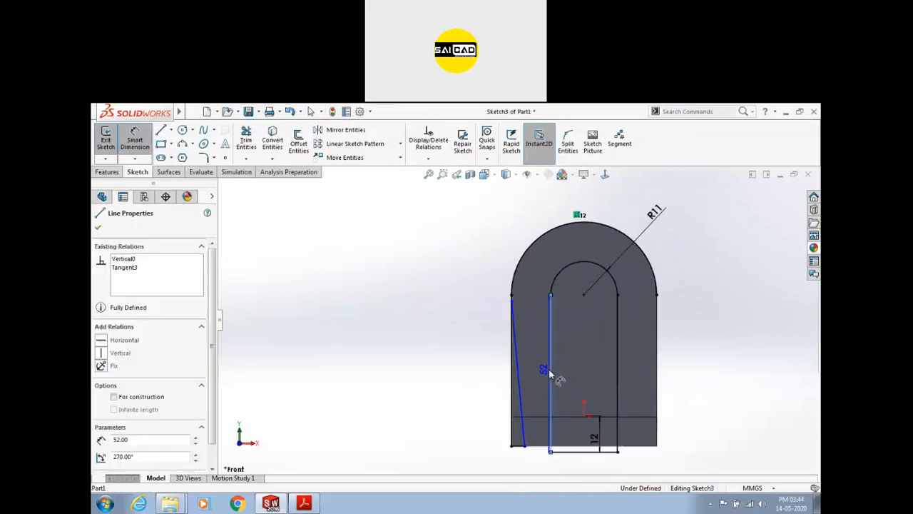
left_click(519, 377)
left_click(531, 368)
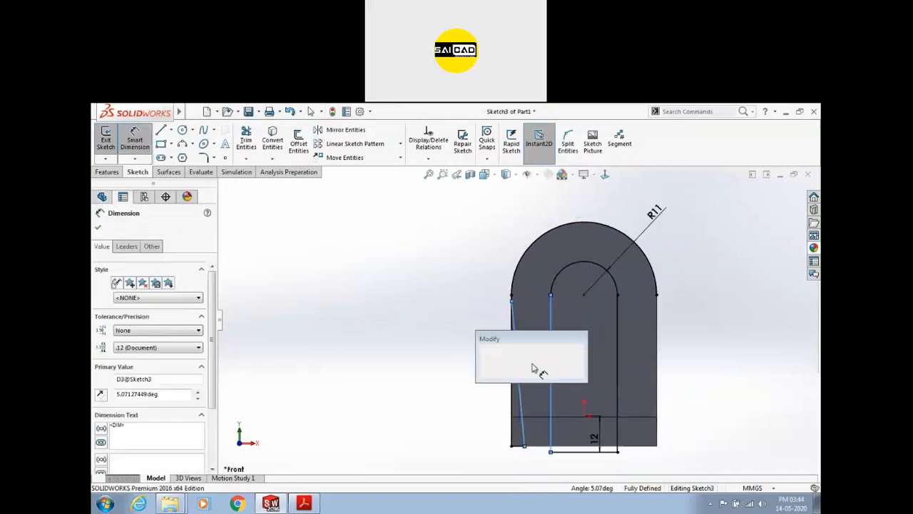
type("7")
key("Return")
key("Escape")
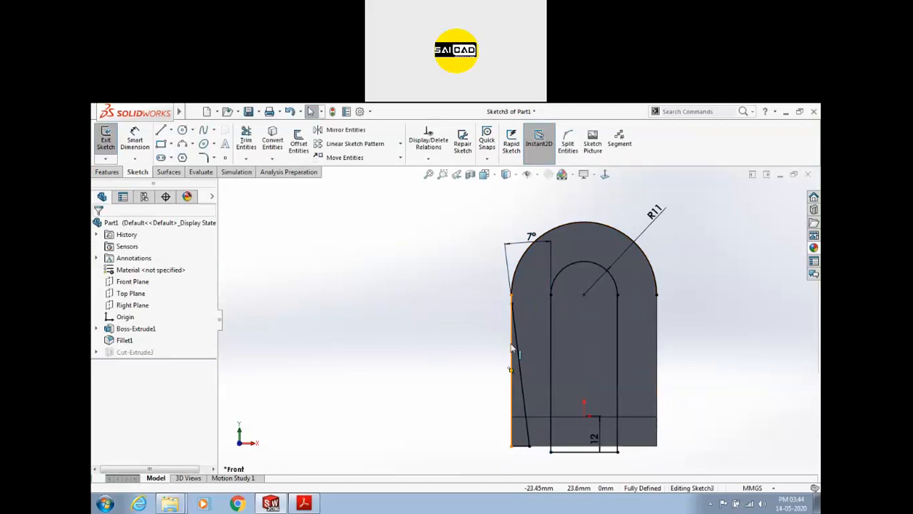
Draw a three-point arc from the converted arc's end to the sloped line's upper endpoint and make it coradial with the converted arc.
scroll(506, 307, "down", 5)
left_click(502, 294)
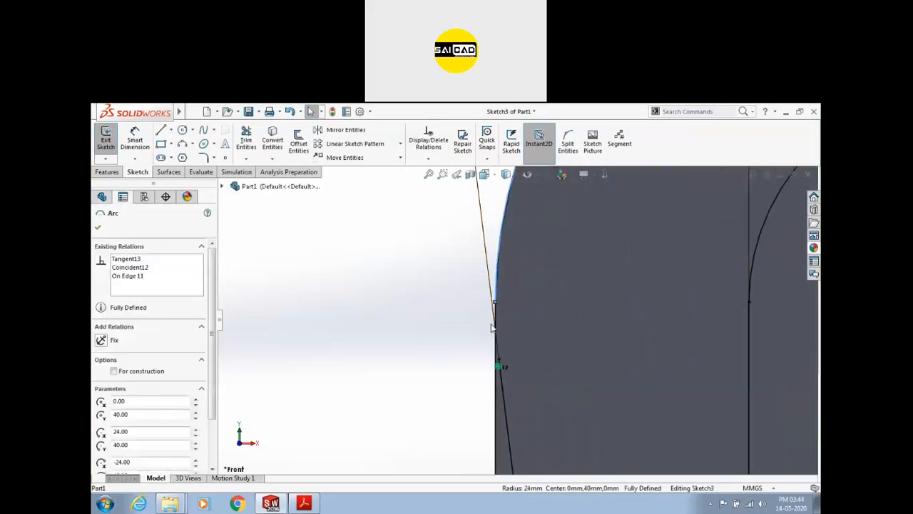
key("Escape")
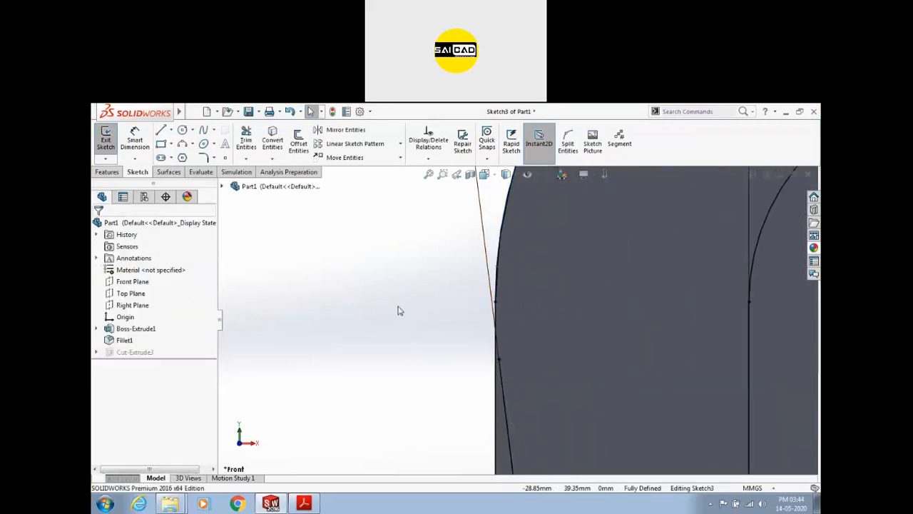
left_click(187, 145)
left_click(496, 303)
left_click(499, 358)
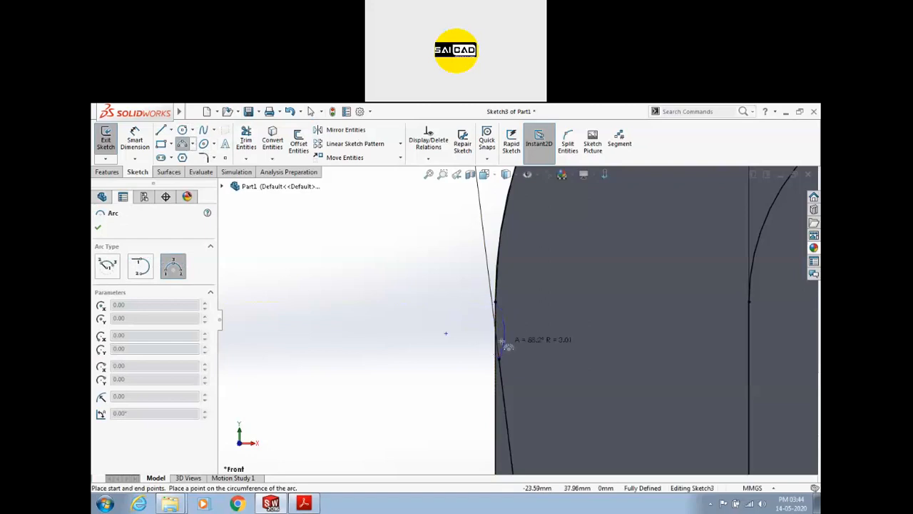
left_click(477, 339)
key("Escape")
left_click(489, 314)
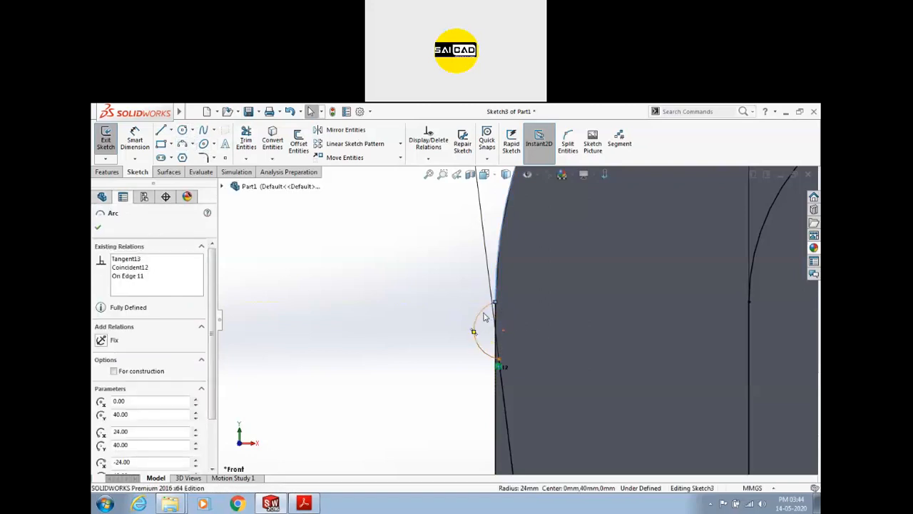
left_click(493, 314, "ctrl")
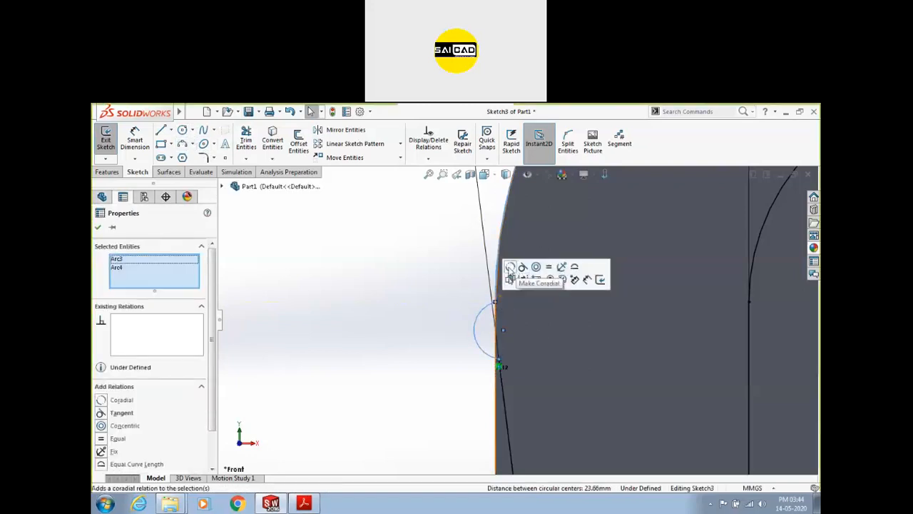
left_click(464, 318)
scroll(526, 382, "up", 3)
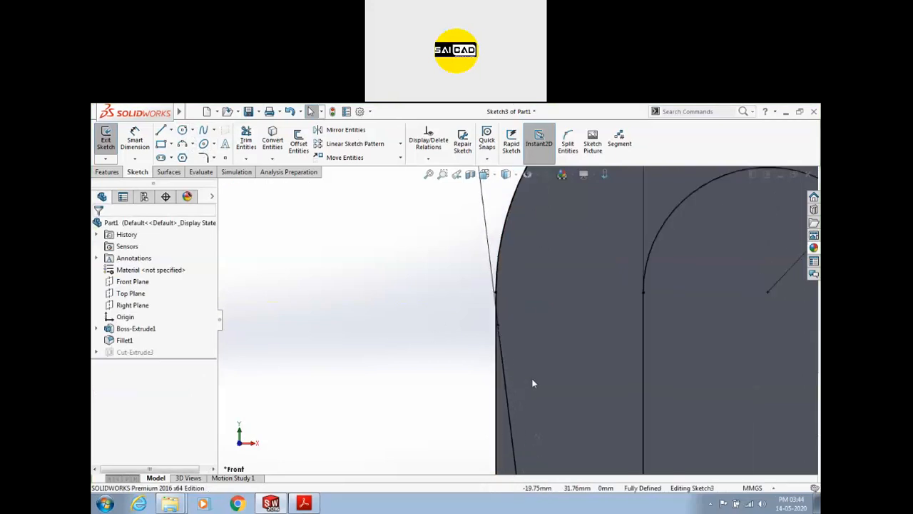
Delete the triangle's vertical outer side and its short horizontal base from the sketch.
scroll(456, 261, "down", 5)
scroll(426, 305, "down", 2)
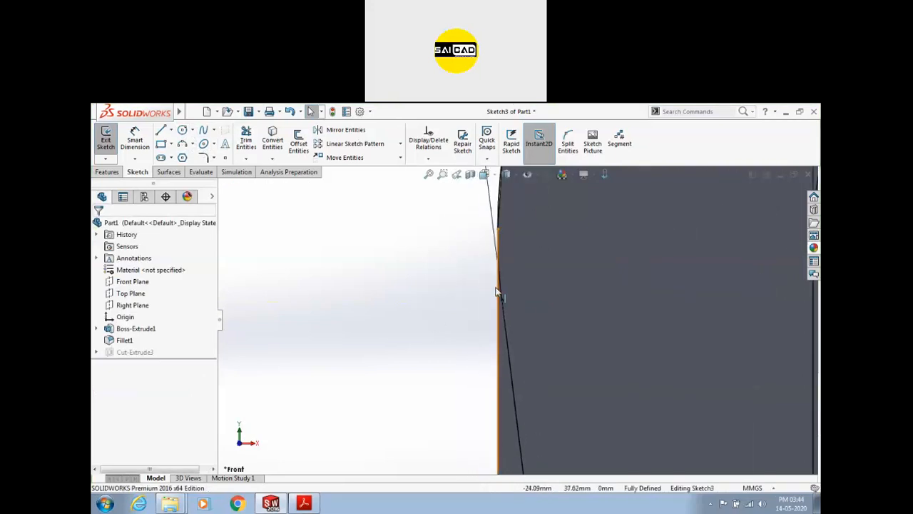
left_click(498, 259)
left_click(471, 286)
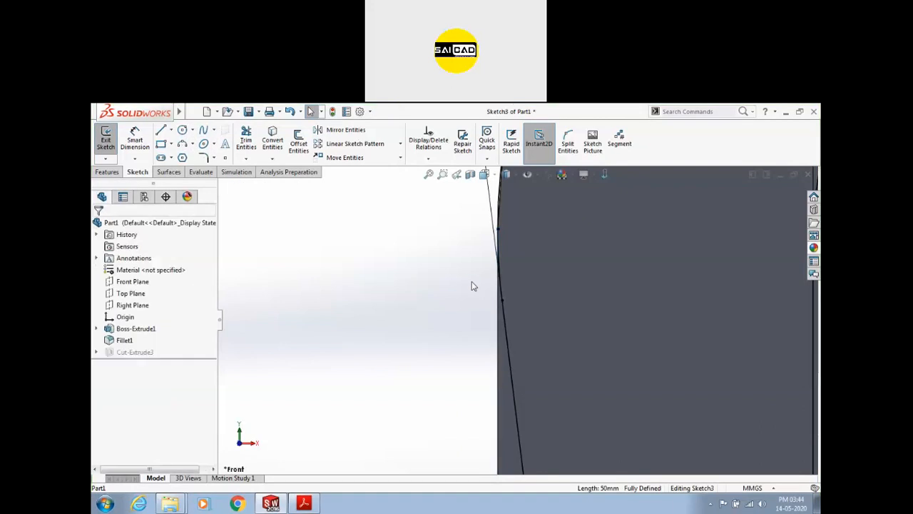
scroll(460, 258, "up", 5)
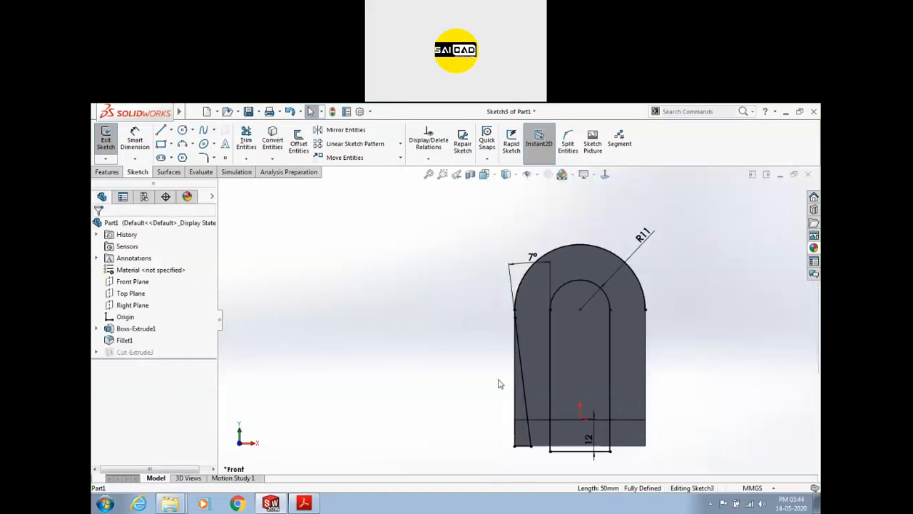
scroll(542, 460, "down", 1)
scroll(498, 440, "up", 2)
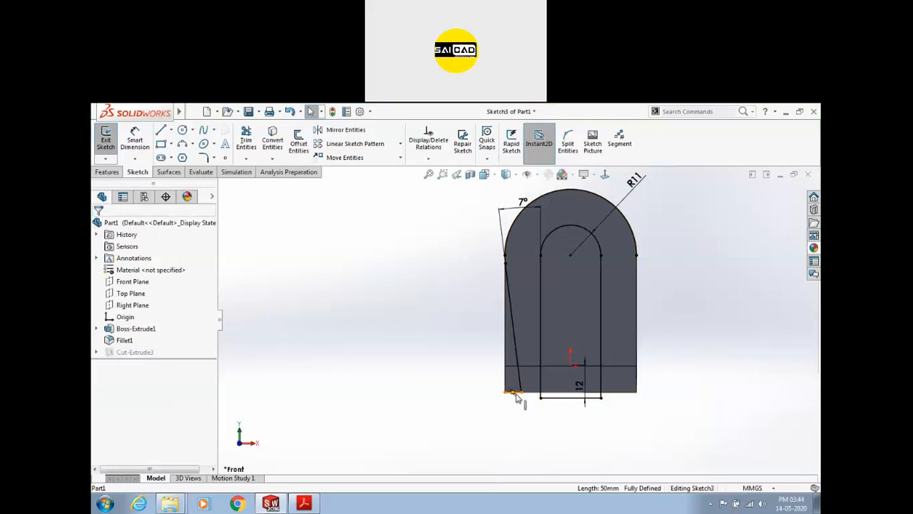
left_click(517, 393)
left_click(594, 407)
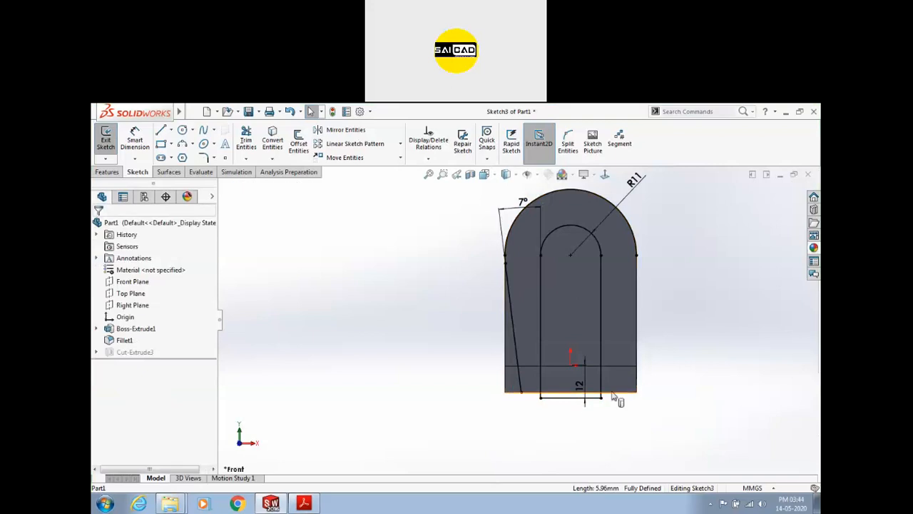
left_click_drag(486, 246, 534, 404)
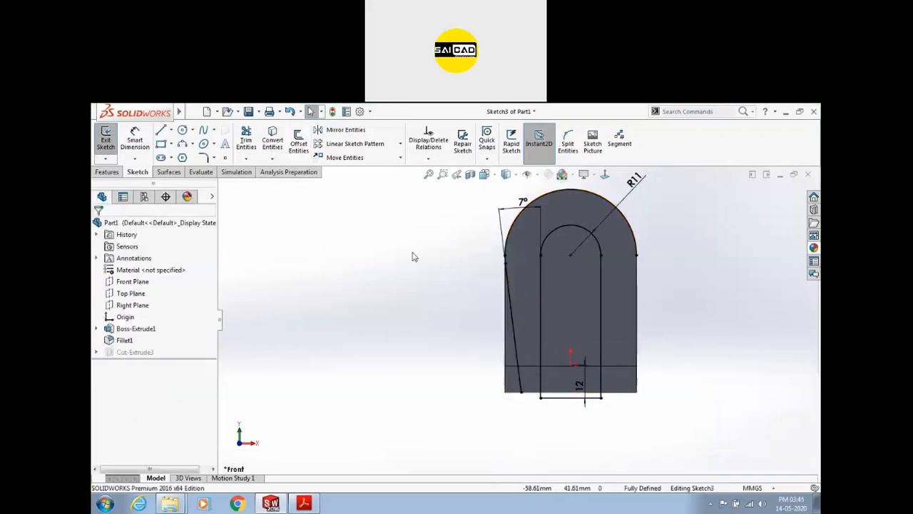
Sketch a vertical line about 29 mm long up from the origin and convert it to construction geometry.
key("l")
left_click(570, 365)
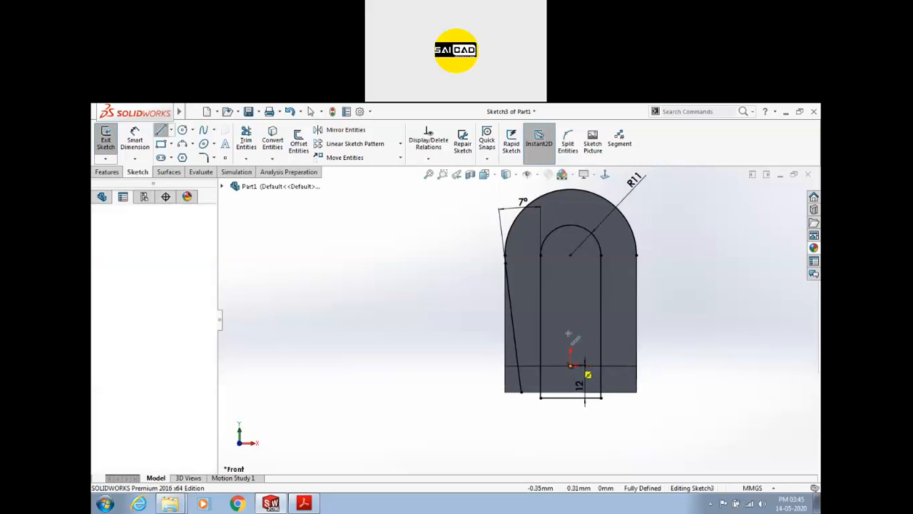
left_click(570, 286)
key("Escape")
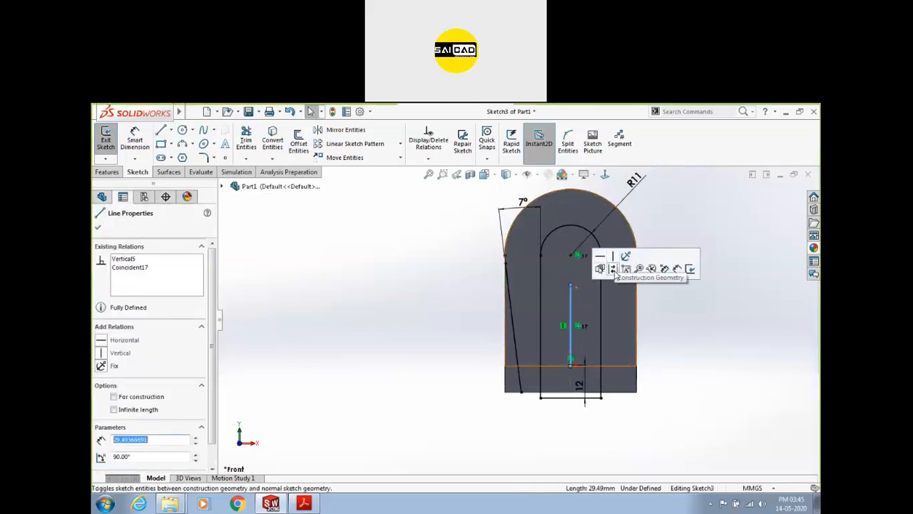
left_click(614, 269)
Mirror the sloped line and the short coradial arc about the vertical construction line.
left_click_drag(460, 230, 531, 421)
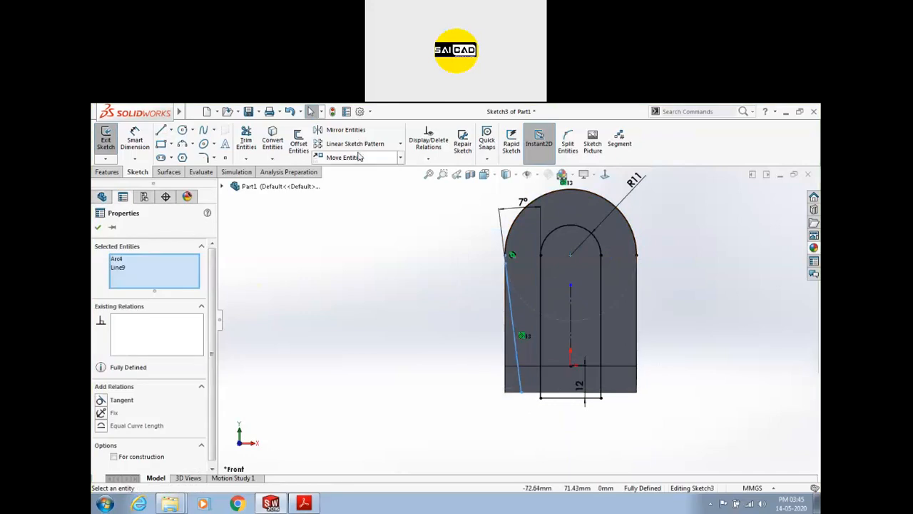
left_click(299, 235)
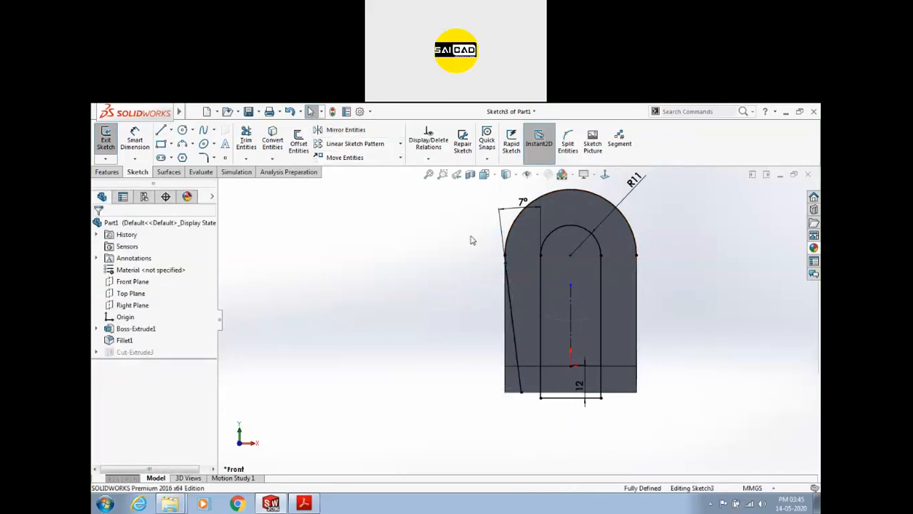
left_click(345, 129)
mouse_move(418, 229)
left_mouse_down()
mouse_move(510, 373)
mouse_move(538, 440)
left_mouse_up()
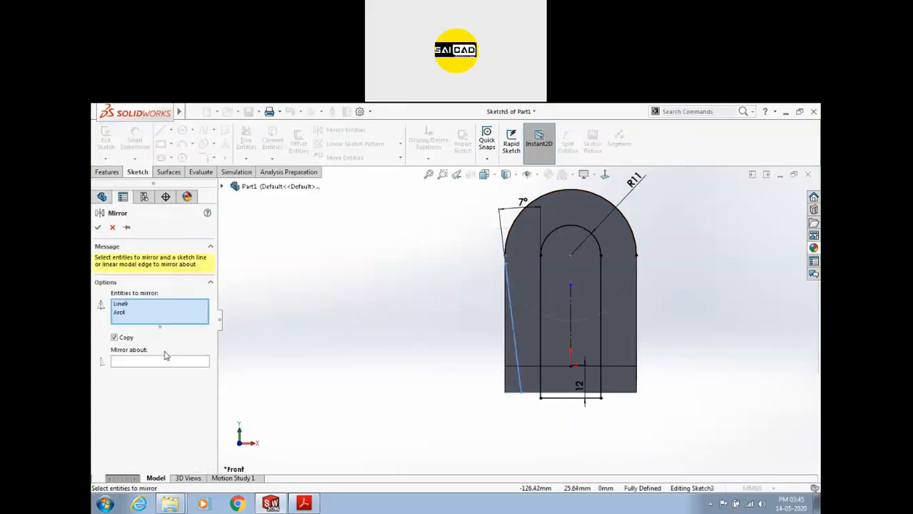
left_click(176, 366)
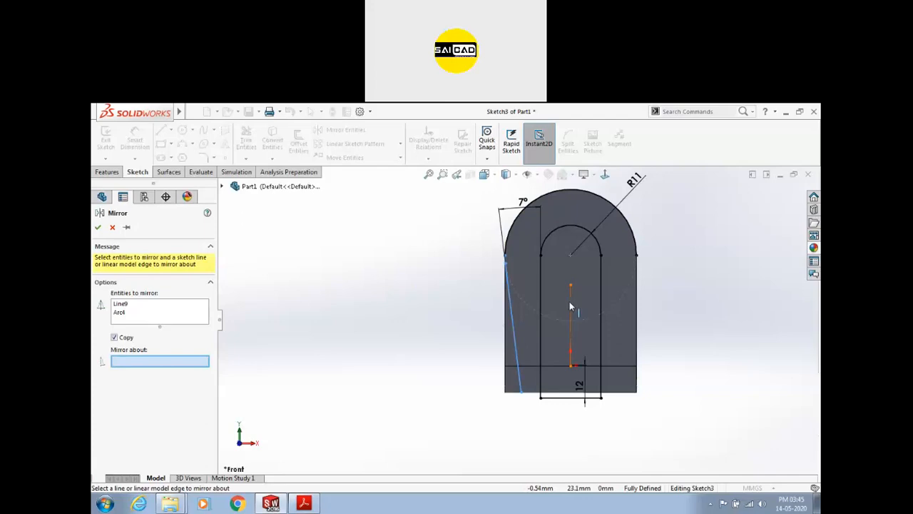
left_click(570, 304)
left_click(99, 227)
scroll(610, 337, "down", 2)
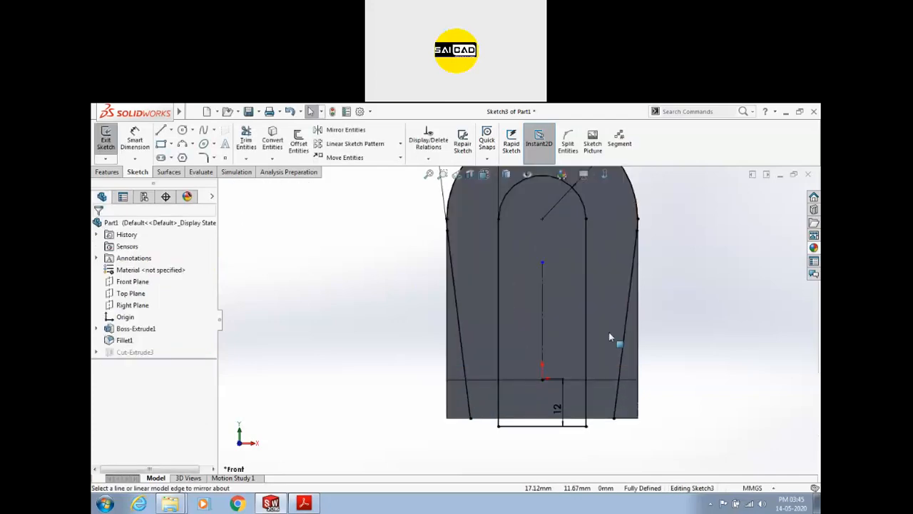
Replace the slot's bottom line with two short horizontal lines running outward from its lower ends to below the sloped lines' ends.
left_click(582, 427)
key("Delete")
key("l")
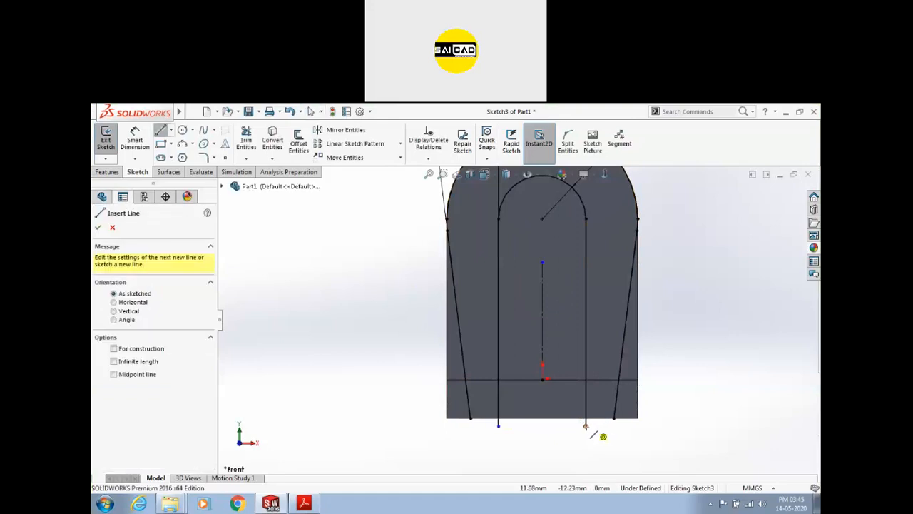
left_click(586, 426)
left_click(614, 426)
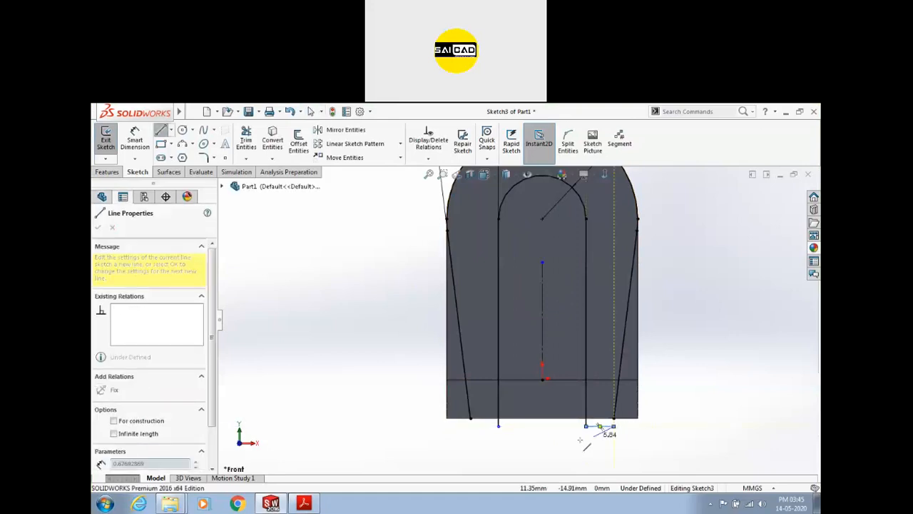
key("Escape")
key("l")
left_click(498, 426)
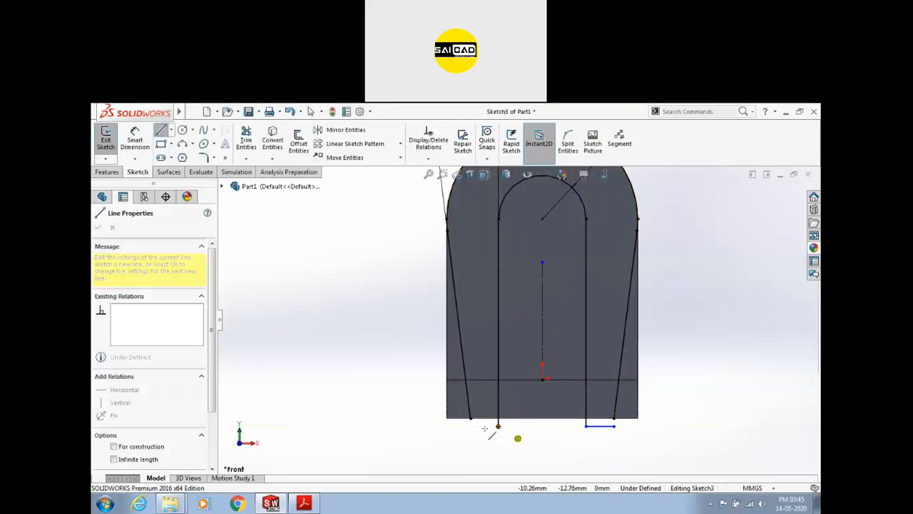
left_click(471, 425)
key("Escape")
Extend the sloped lines below the block's bottom edge and merge their lower endpoints with the outer ends of the short horizontal lines.
scroll(474, 428, "down", 3)
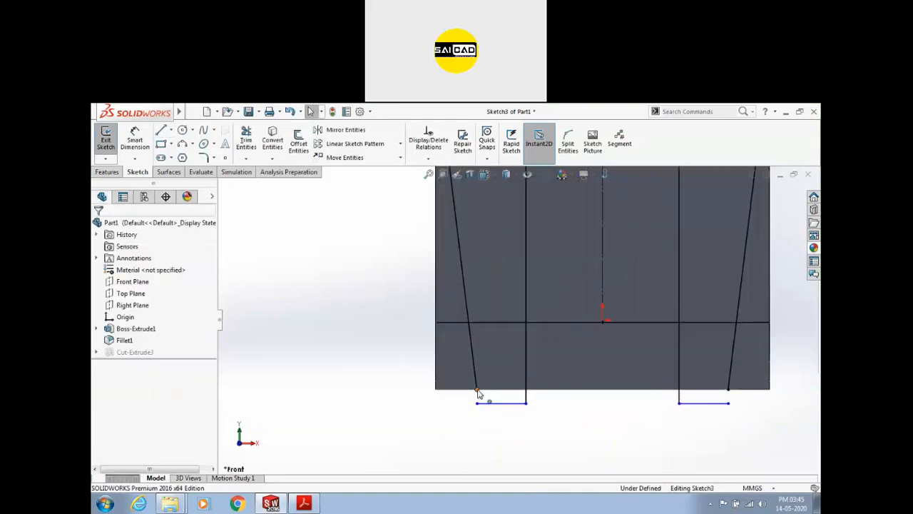
left_click(477, 391)
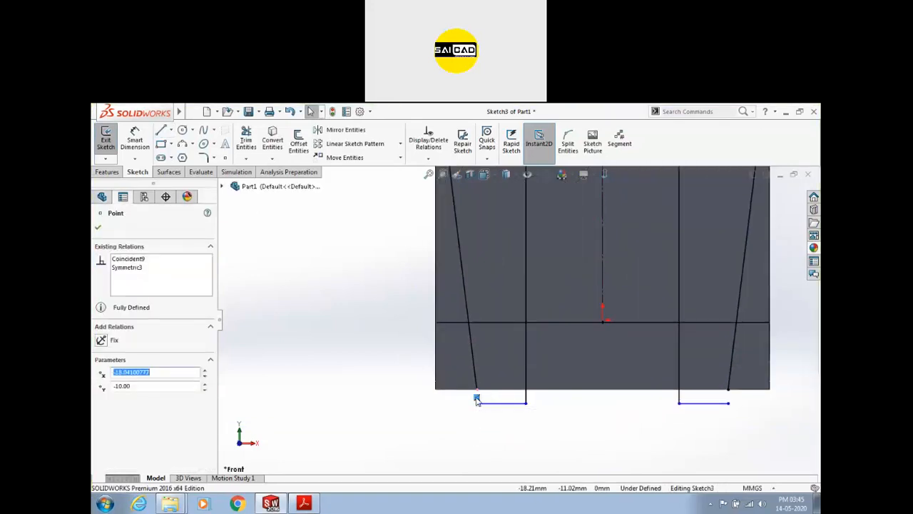
left_click(728, 389)
left_click_drag(728, 390, 727, 399)
left_click(727, 403, "ctrl")
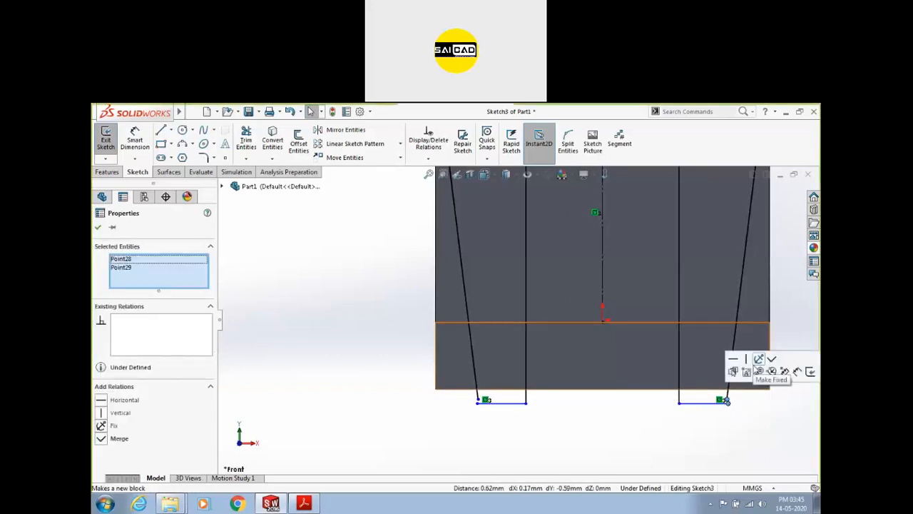
left_click(771, 359)
left_click(478, 401)
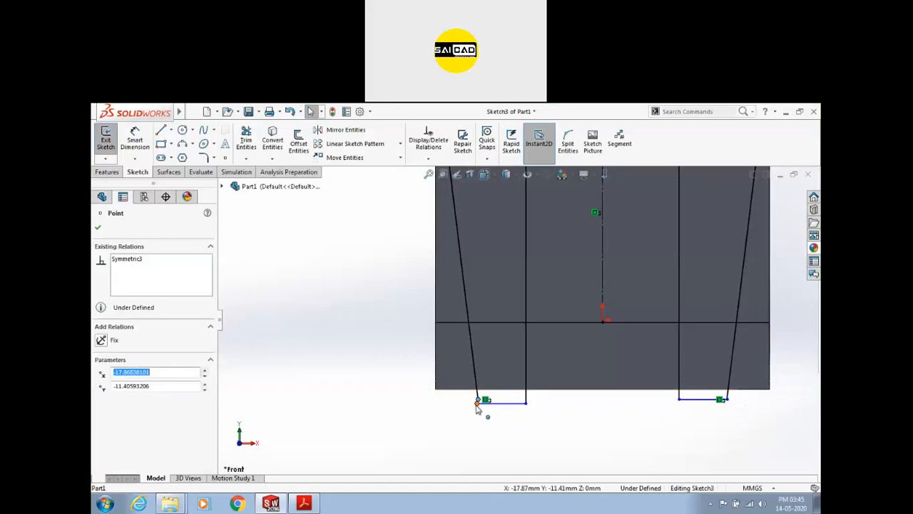
left_click(478, 400, "ctrl")
left_click(543, 372)
Dimension the distance between the short horizontal line and the block's bottom edge as 2 mm.
left_click(135, 139)
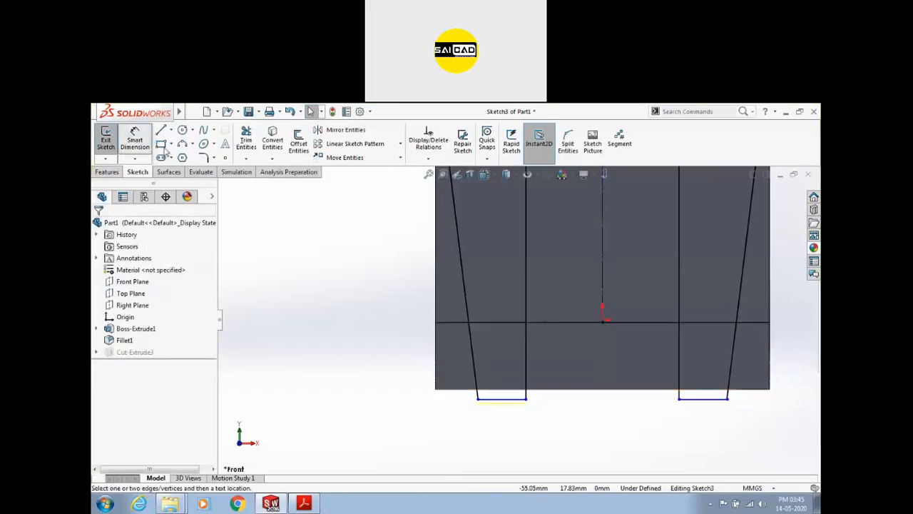
left_click(482, 398)
left_click(428, 391)
type("2")
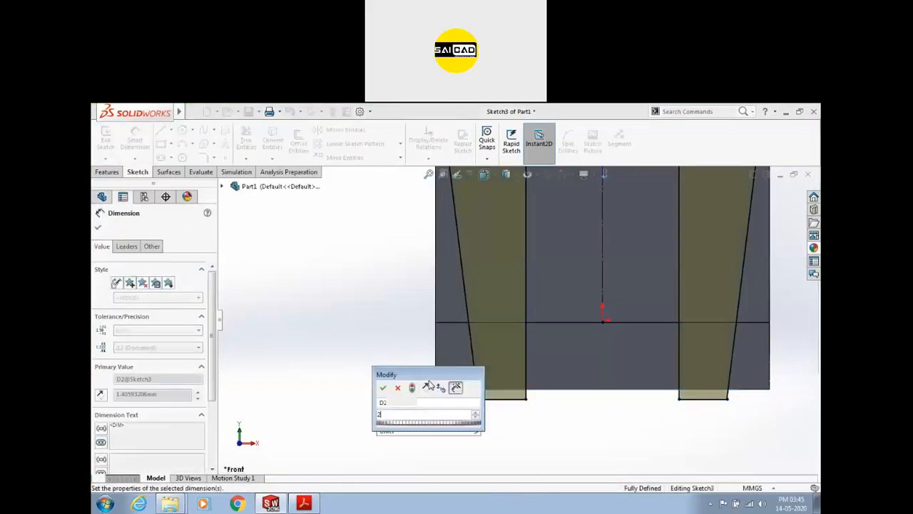
key("Return")
key("Escape")
key("f")
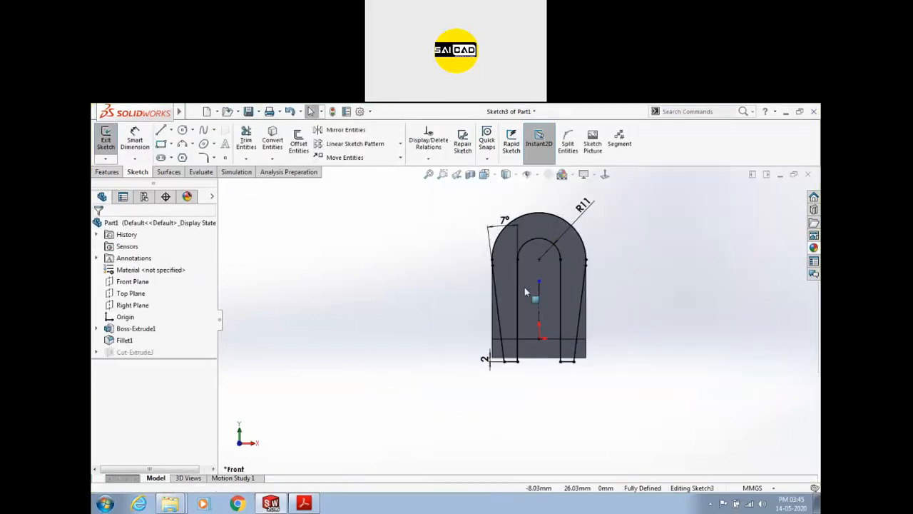
Close the leg profile sketch and edit the extruded cut to flip the side to cut, keeping the U-shaped fork.
left_click(105, 137)
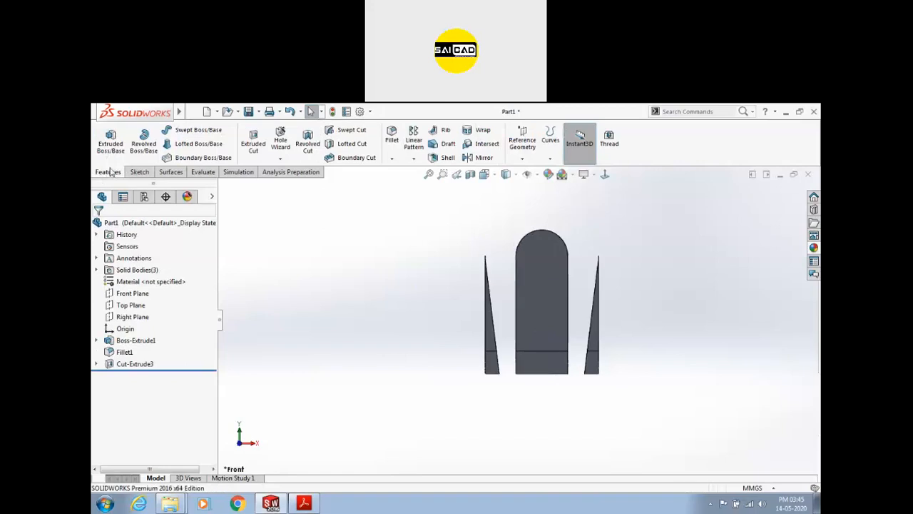
left_click(135, 364)
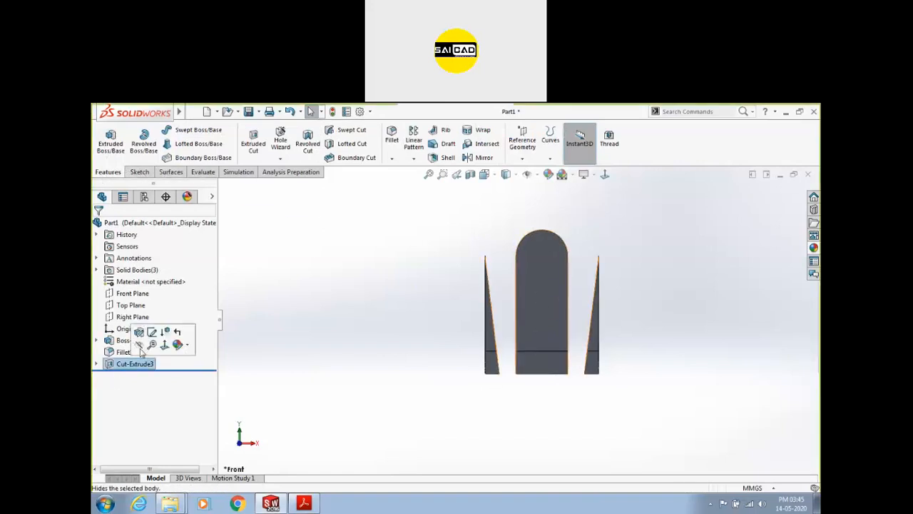
left_click(139, 332)
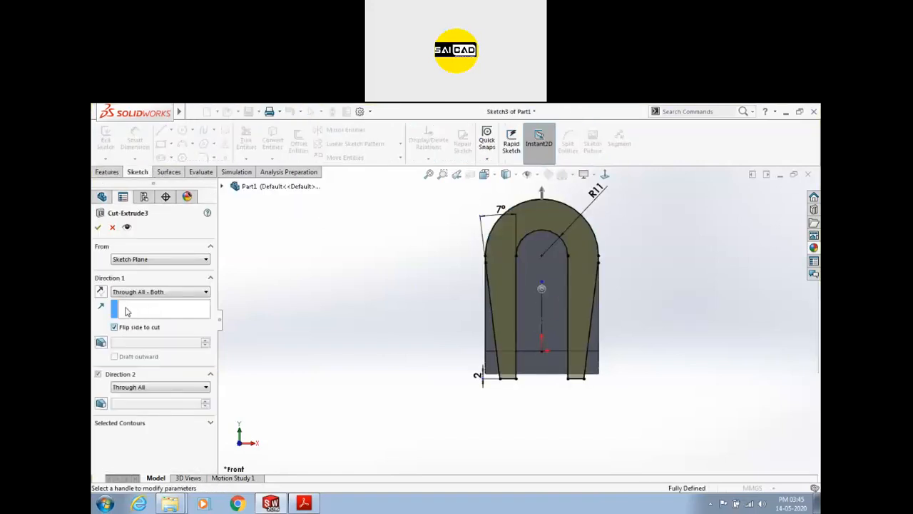
left_click(98, 227)
middle_click_drag(375, 304, 387, 378)
scroll(374, 371, "up", 3)
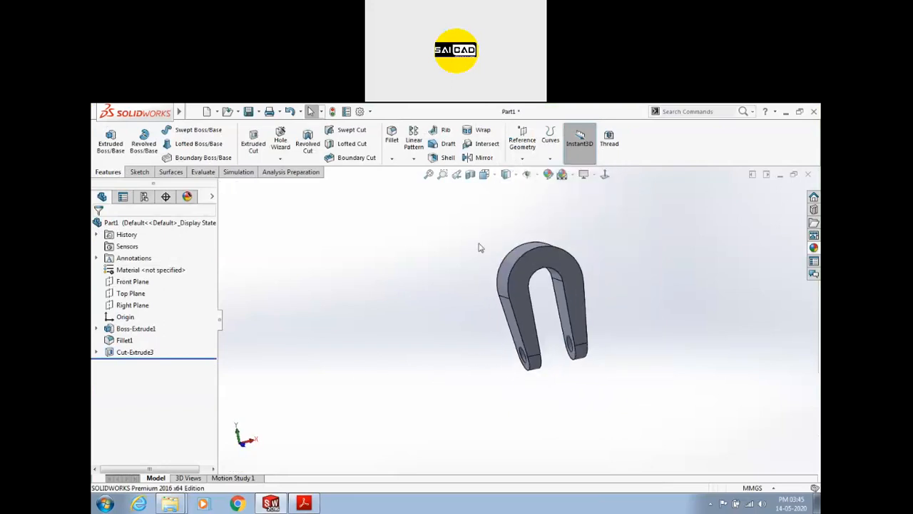
Sketch two concentric circles about 21.7 mm and 10.6 mm in diameter at the origin on the Top Plane.
left_click(130, 293)
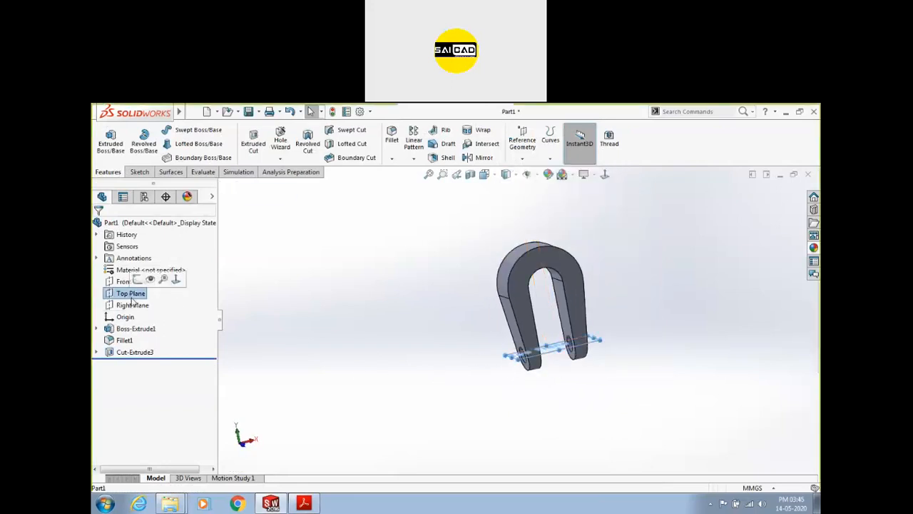
left_click(140, 172)
left_click(107, 139)
left_click(182, 131)
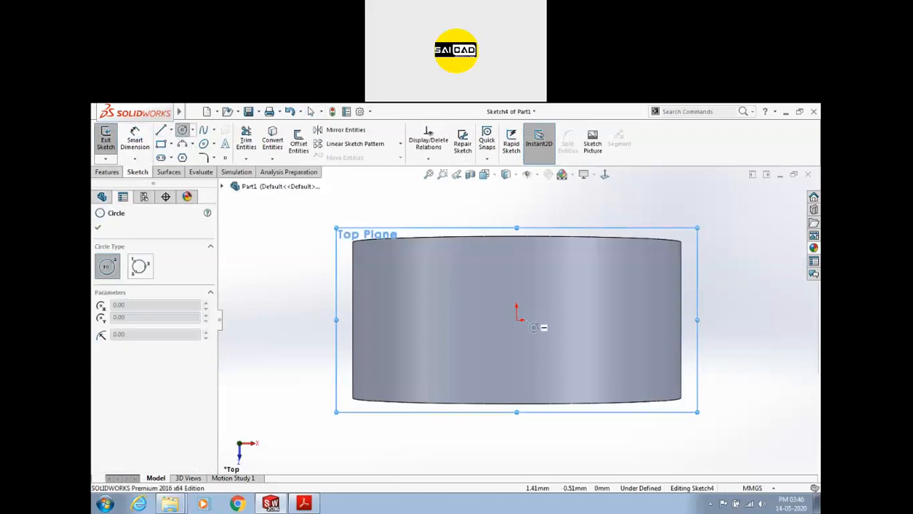
left_click(516, 320)
left_click(538, 249)
left_click(516, 319)
left_click(534, 291)
Dimension the outer circle's diameter as 26 mm and the inner circle's diameter as 11 mm.
left_click(134, 139)
left_click(590, 283)
left_click(619, 202)
type("26")
key("Return")
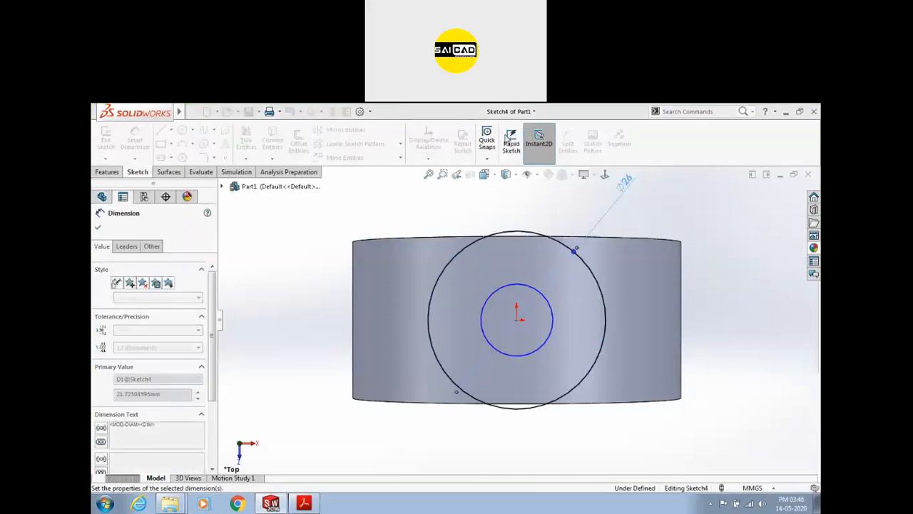
left_click(534, 286)
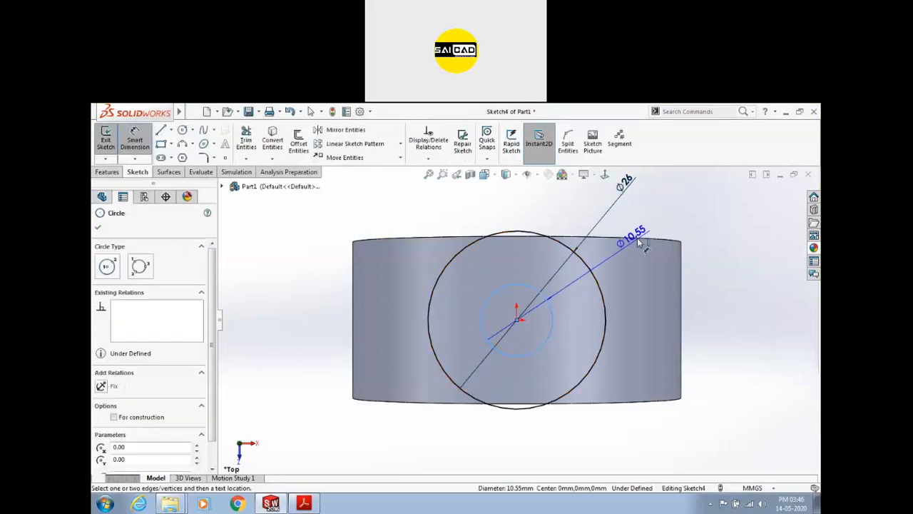
left_click(626, 187)
type("11")
key("Return")
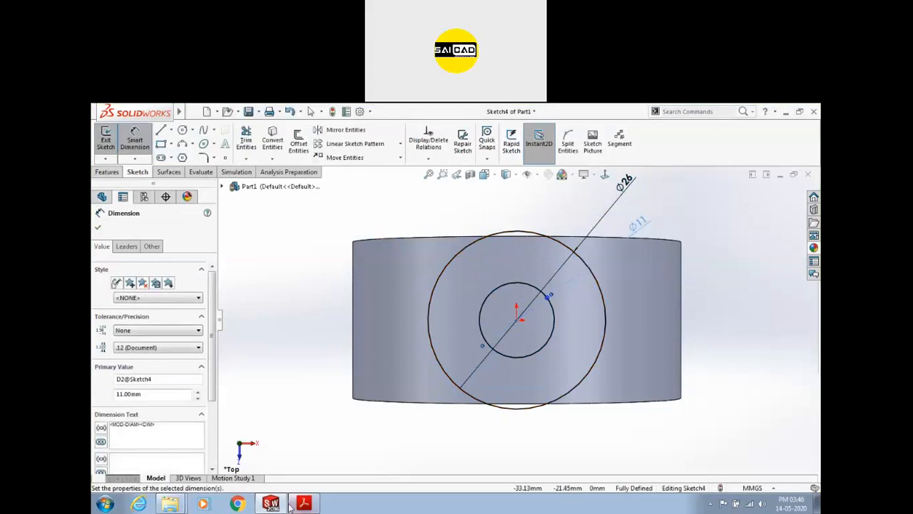
Check the collar bore in the PDF drawing's top view, set the inner circle's diameter to 18 mm and close the sketch.
left_click(303, 503)
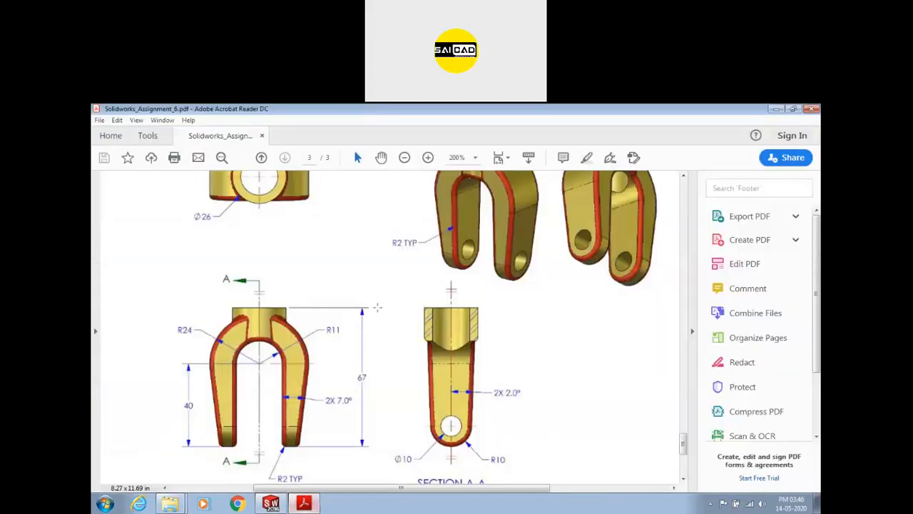
left_click(228, 249)
scroll(228, 249, "up", 2)
left_click(195, 261)
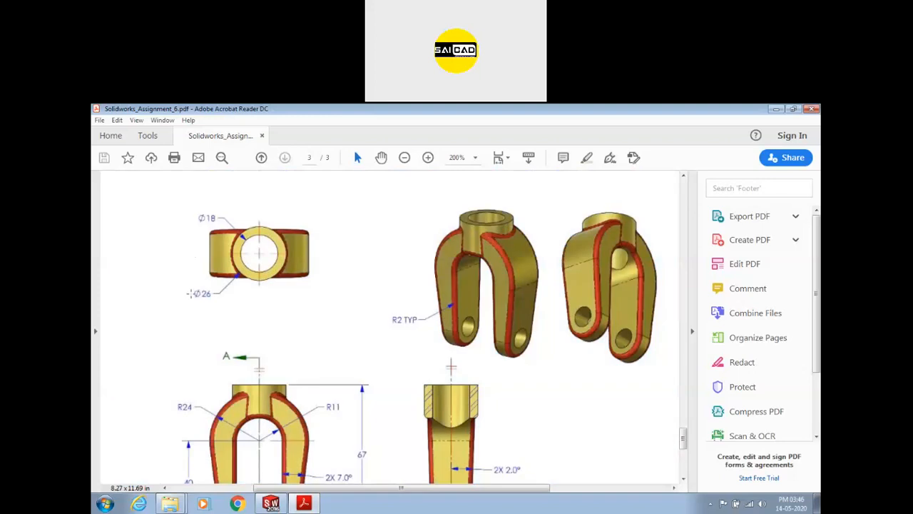
left_click(304, 504)
left_click(595, 276)
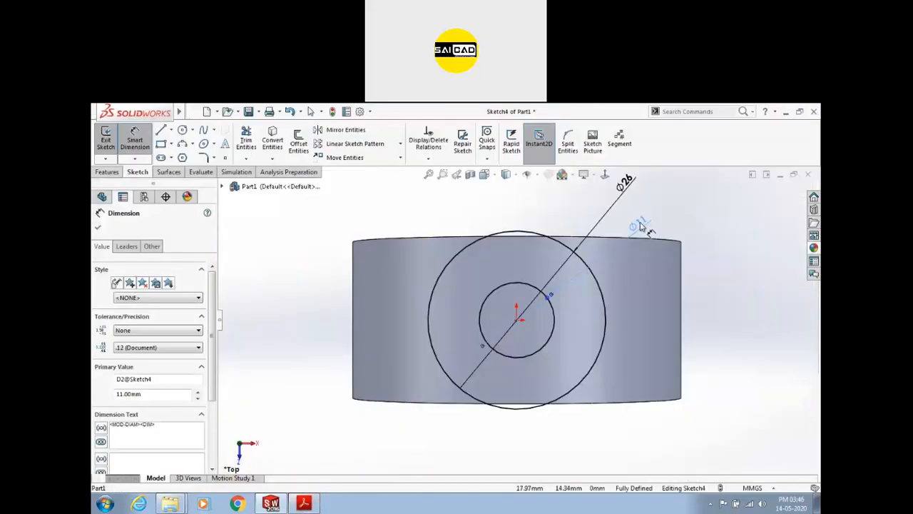
left_click(625, 182)
type("18")
key("Return")
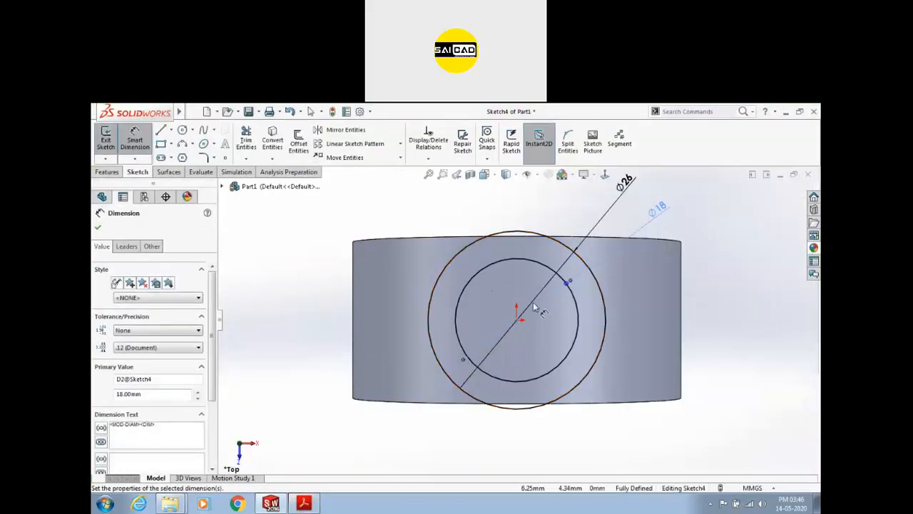
scroll(472, 278, "up", 4)
middle_click_drag(427, 381, 428, 275)
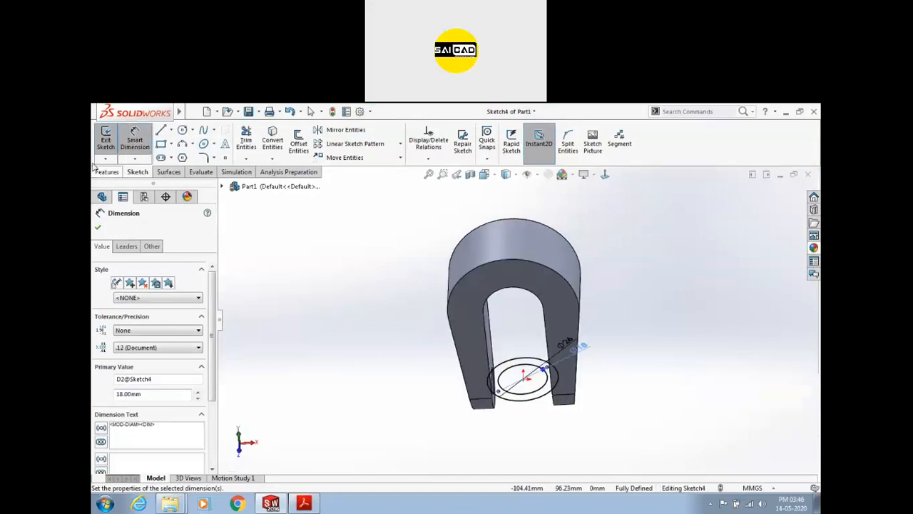
left_click(105, 138)
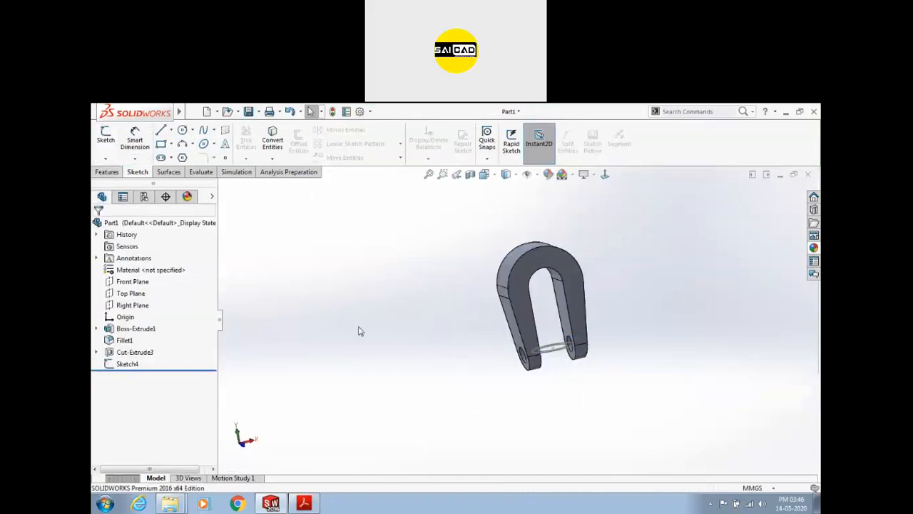
Set up an extruded boss from the 26 mm circle, starting at a 67 mm offset from the sketch plane.
left_click(570, 348)
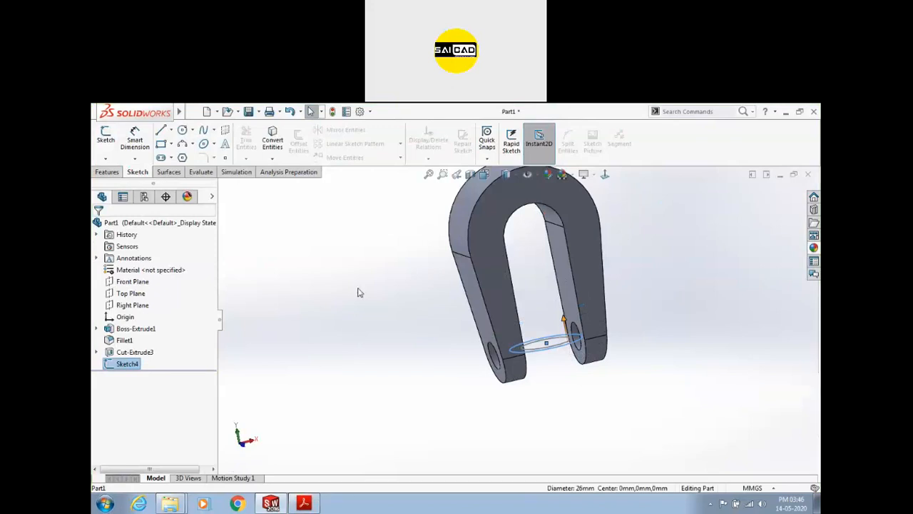
left_click(108, 172)
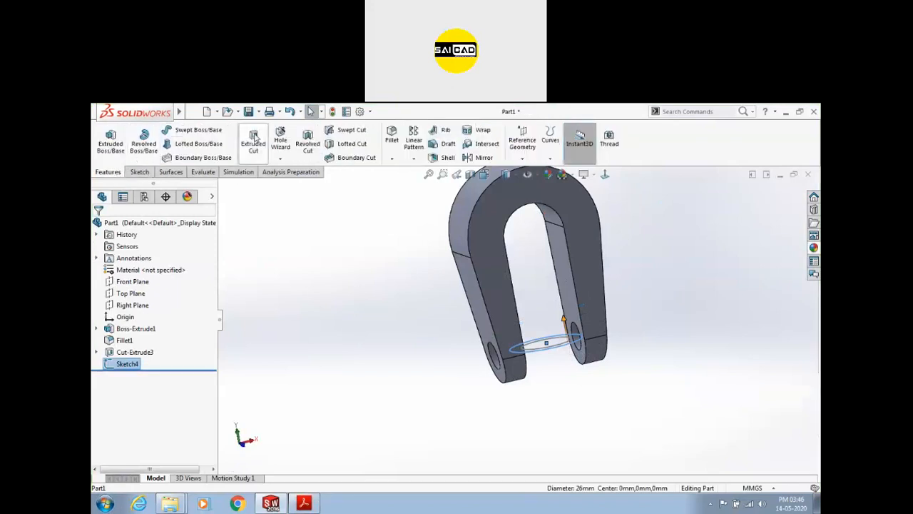
left_click(106, 142)
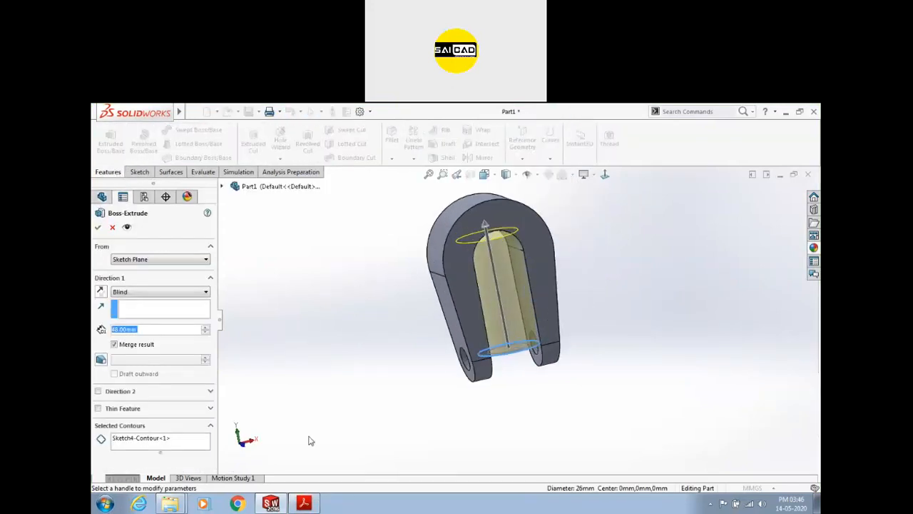
left_click(294, 504)
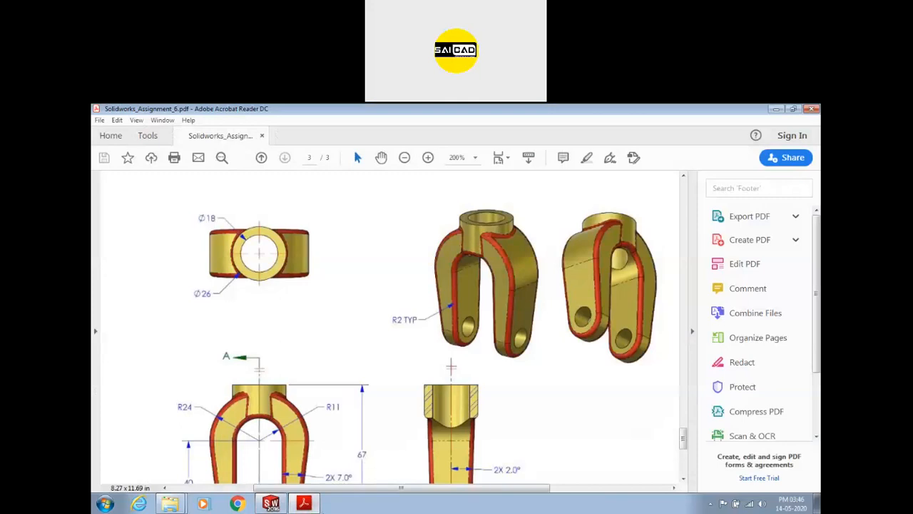
left_click(300, 506)
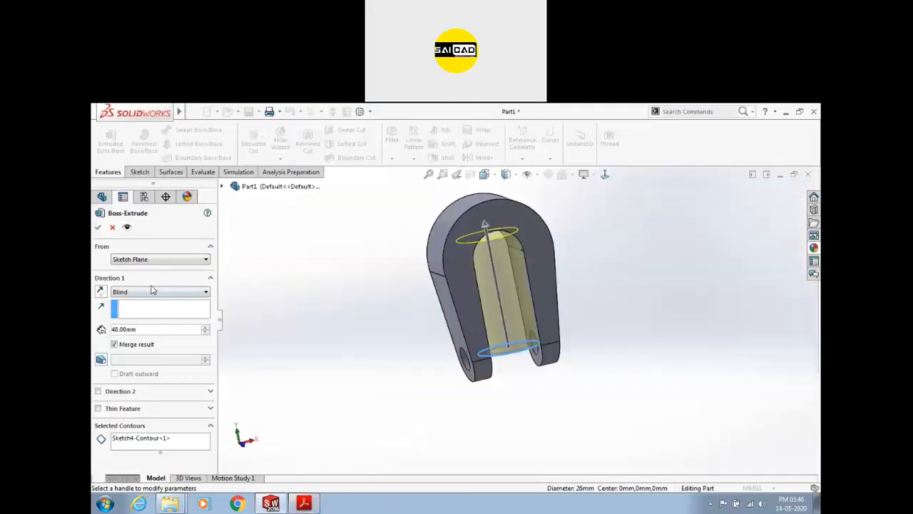
left_click(142, 260)
left_click(132, 291)
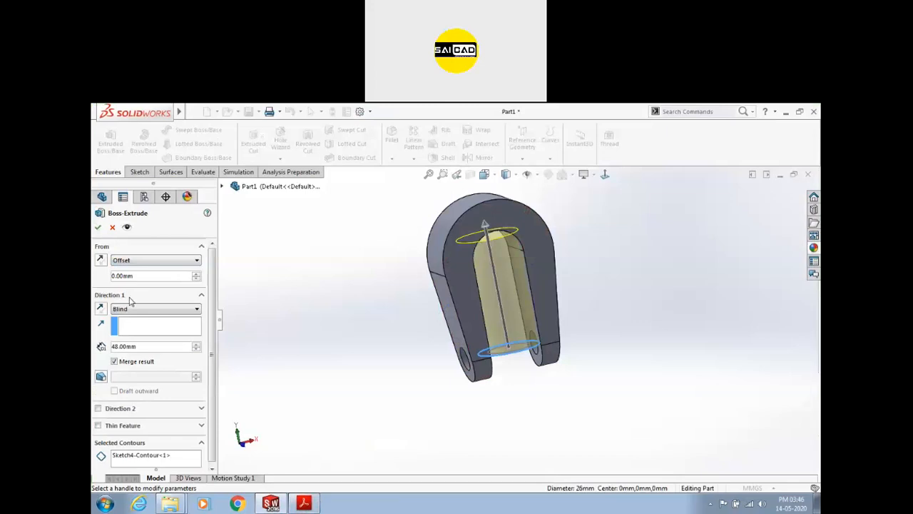
type("67")
key("Return")
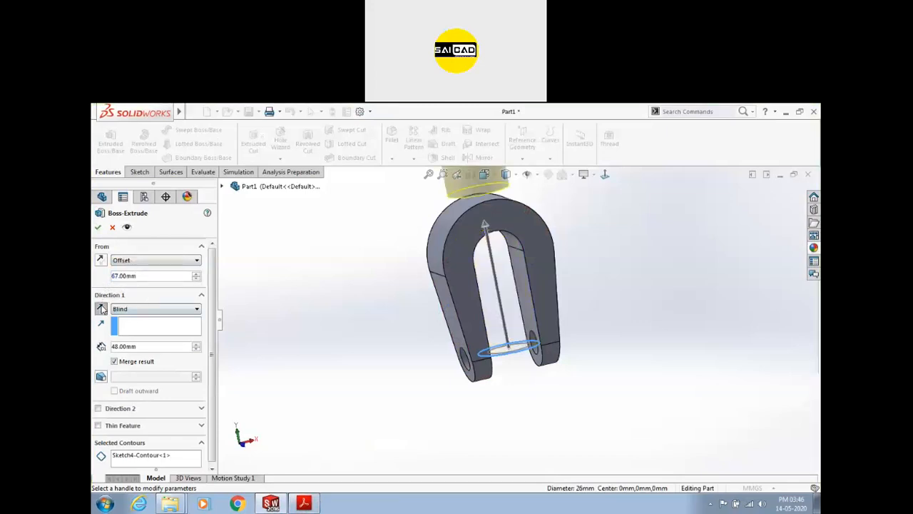
Reverse the extrusion toward the fork and end it with Up To Surface at the fork's outer curved face.
left_click(101, 309)
left_click(162, 308)
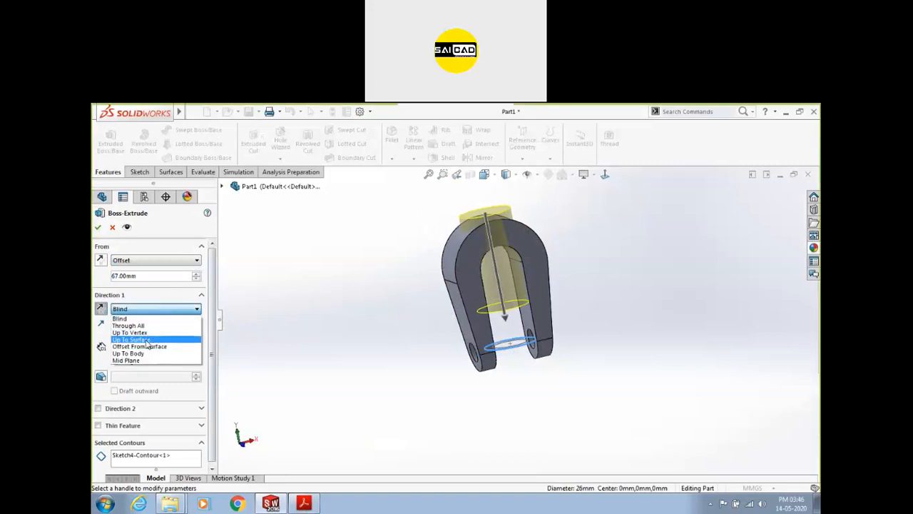
left_click(132, 339)
left_click(451, 260)
middle_click_drag(451, 260, 242, 285)
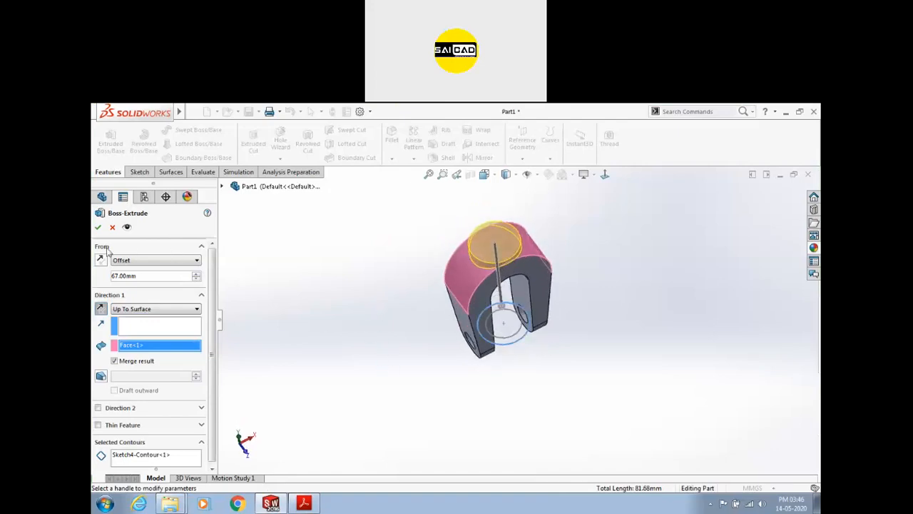
left_click(98, 227)
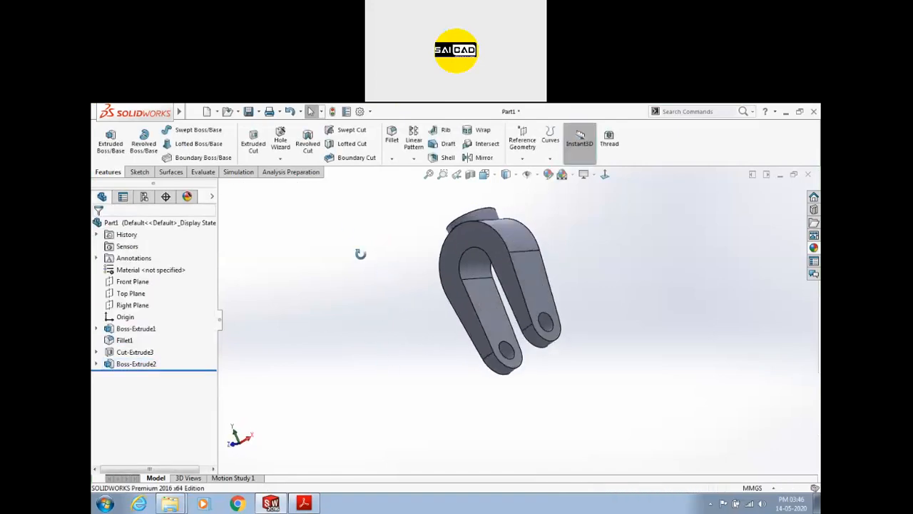
Compare the collar with the PDF drawing and edit its extrusion, selecting the slot's inner arched face as the end surface.
scroll(477, 309, "down", 5)
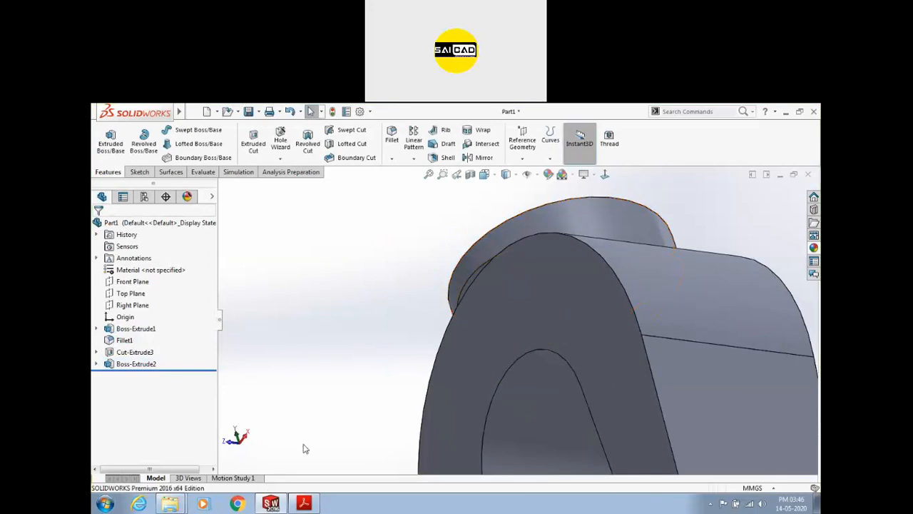
left_click(304, 504)
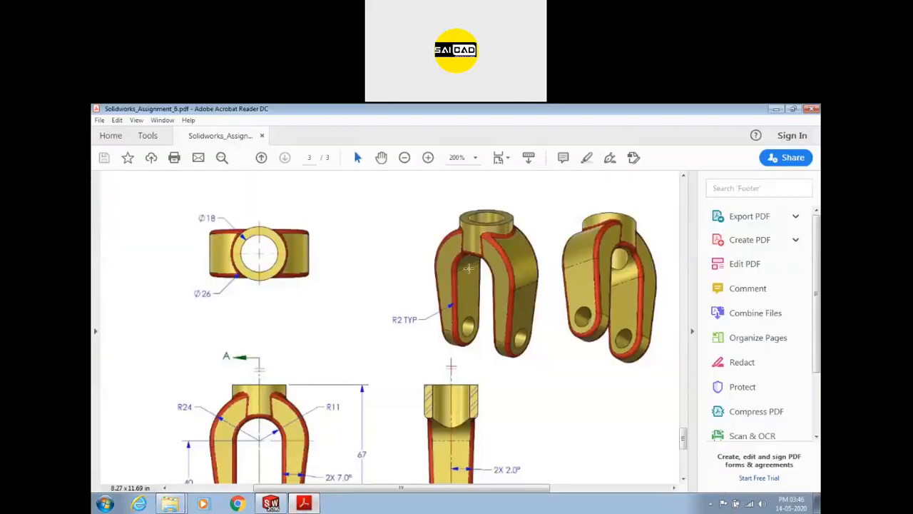
scroll(339, 293, "down", 3)
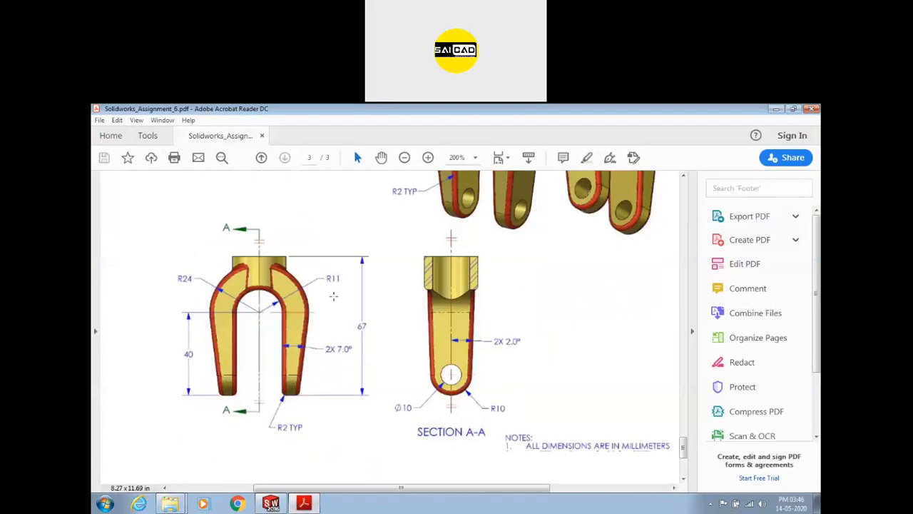
left_click(270, 504)
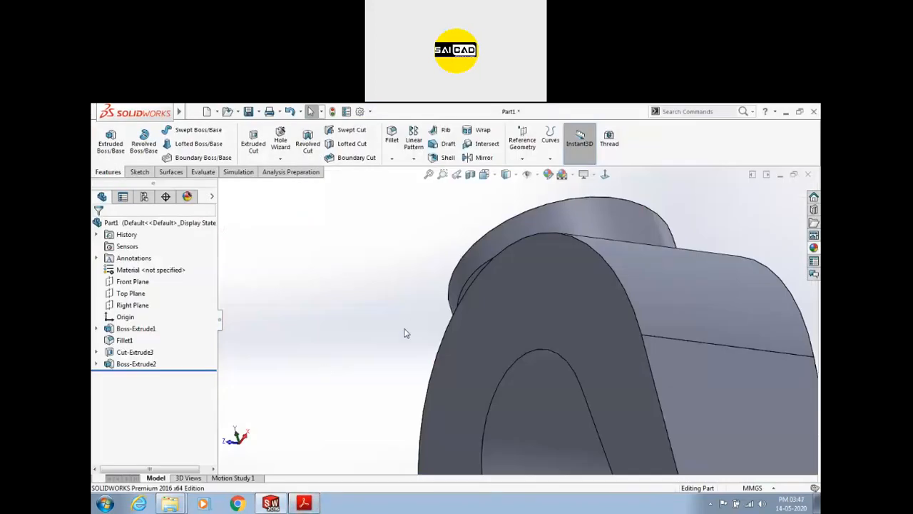
left_click(487, 250)
left_click(532, 206)
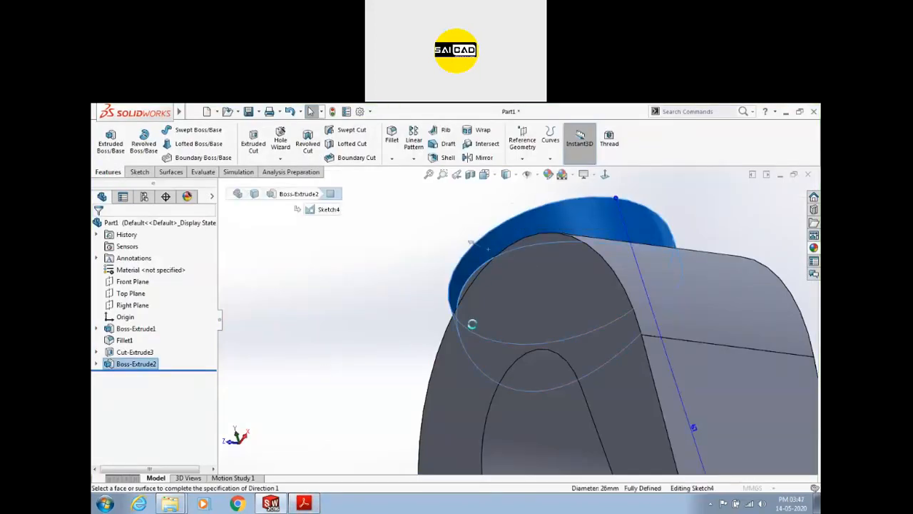
left_click(155, 347)
left_click(538, 412)
middle_click_drag(538, 412, 473, 390)
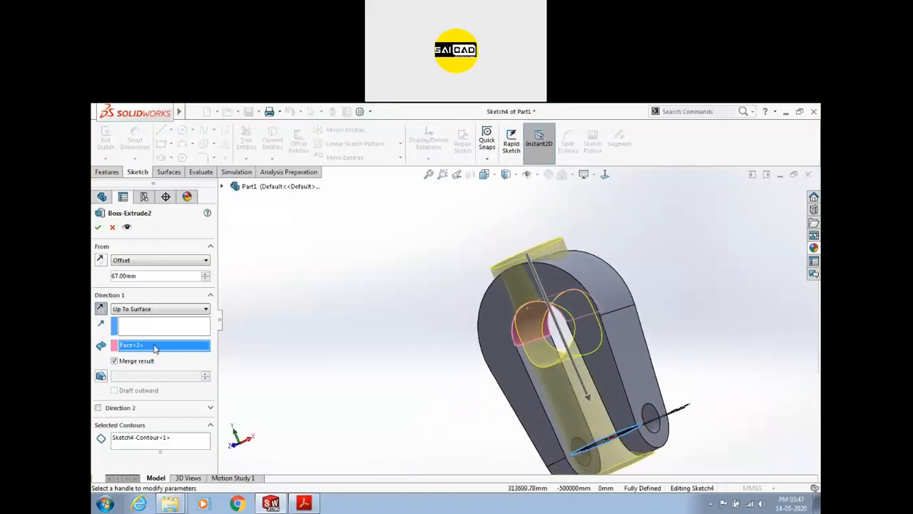
Clear the end face and try ending the extrusion with Up To Vertex at the edge of the slot's inner arch.
right_click(155, 348)
left_click(193, 350)
middle_click_drag(346, 381, 407, 352)
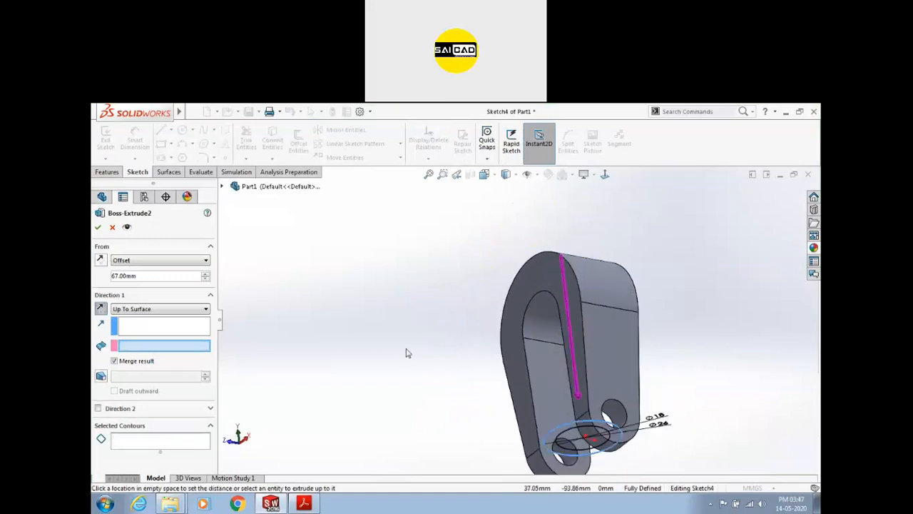
left_click(545, 294)
middle_click_drag(494, 341, 521, 359)
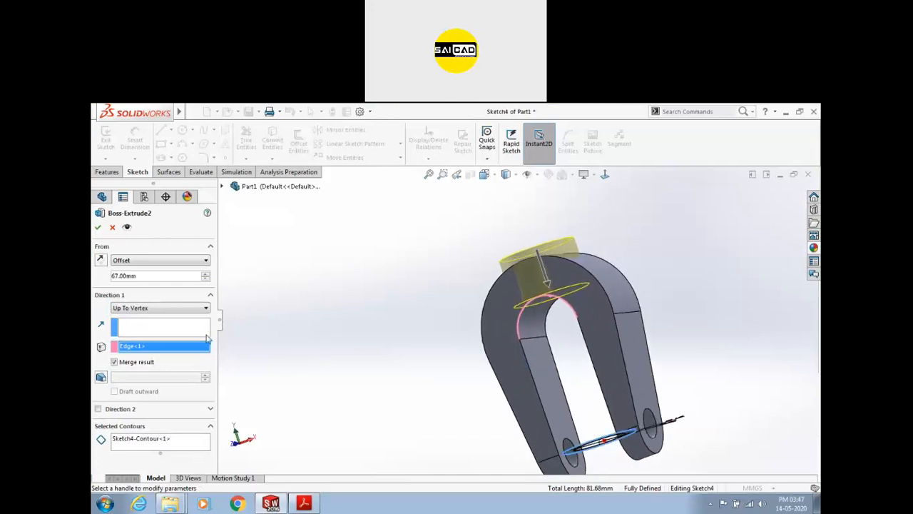
Try ending the collar's extrusion with Up To Surface at the slot's inner arched face.
left_click(142, 308)
left_click(144, 345)
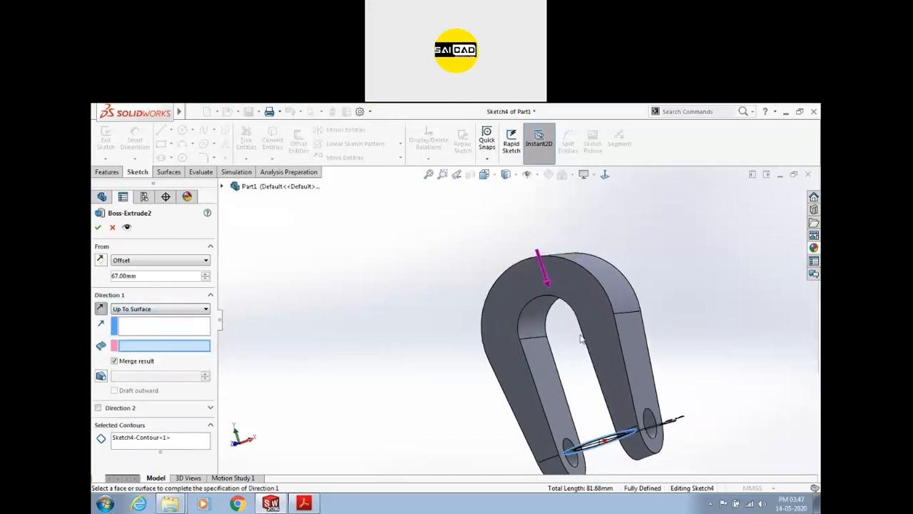
left_click(520, 344)
mouse_move(428, 359)
middle_mouse_down()
mouse_move(383, 354)
mouse_move(405, 371)
mouse_move(421, 363)
middle_mouse_up()
scroll(501, 290, "up", 2)
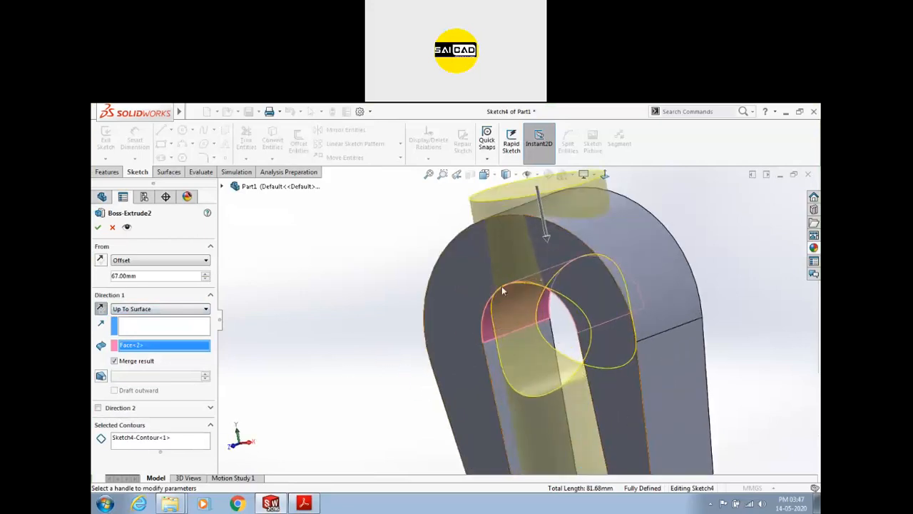
scroll(432, 402, "down", 3)
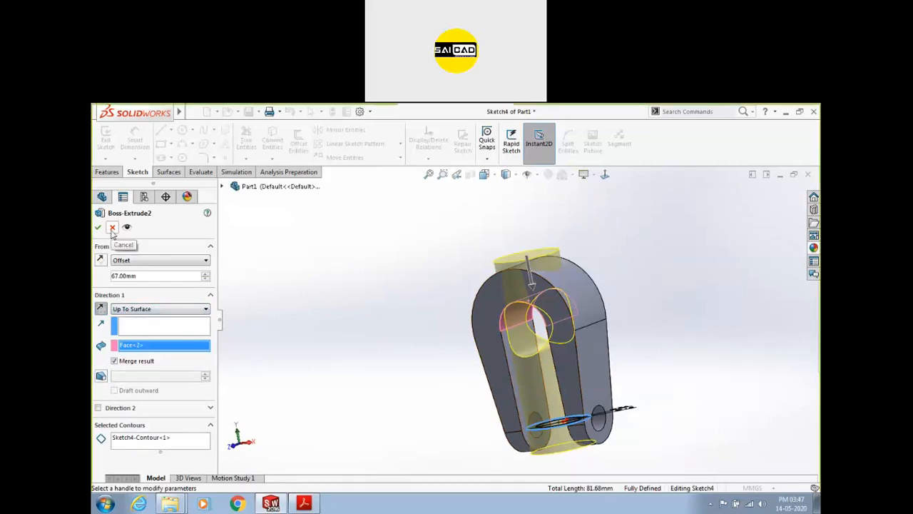
Compare the extrusion's end condition with the front view in the PDF drawing and cancel the collar's extrusion edit.
left_click(122, 308)
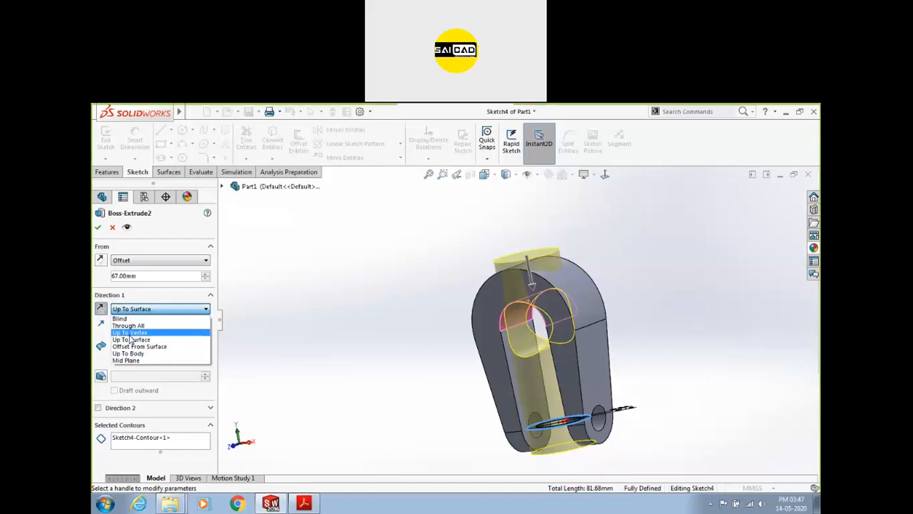
left_click(360, 338)
left_click(304, 503)
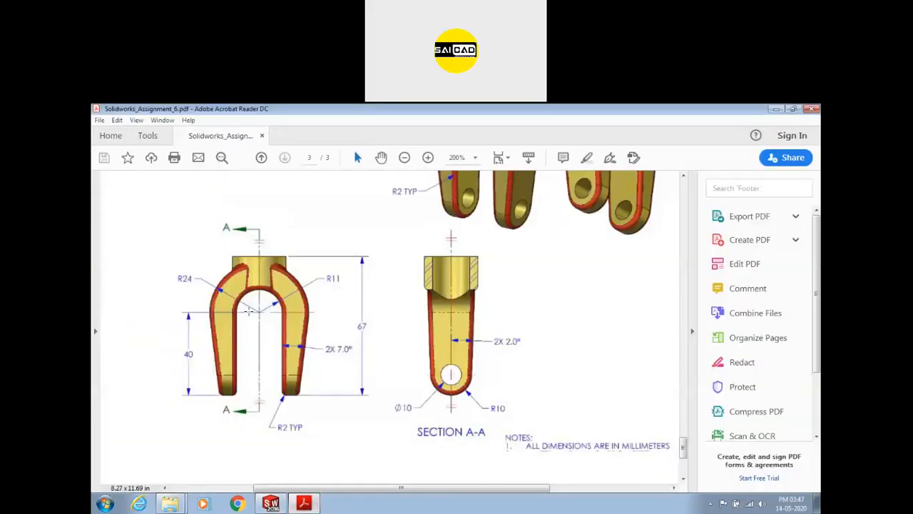
left_click(311, 508)
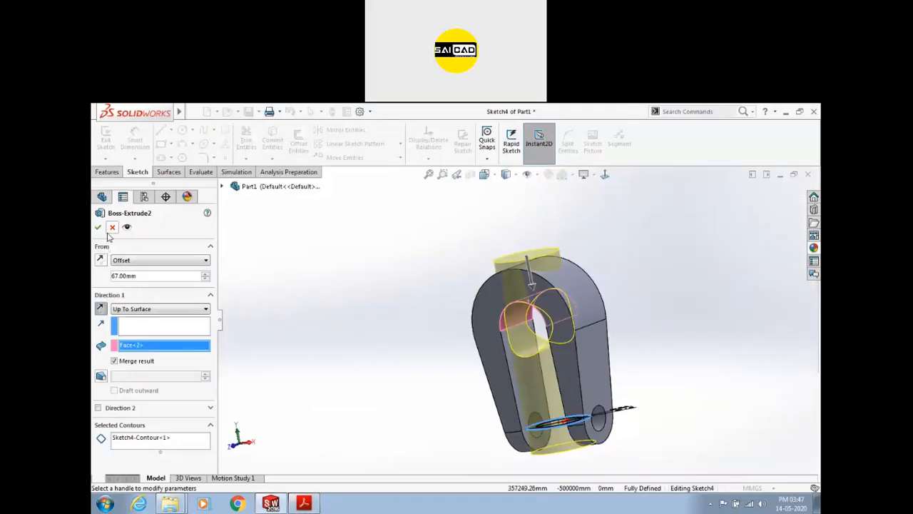
left_click(112, 227)
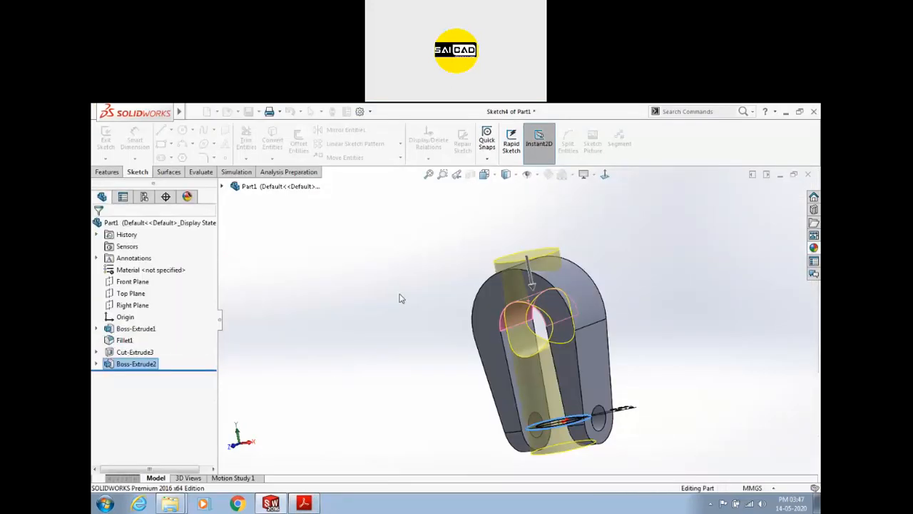
left_click(175, 368)
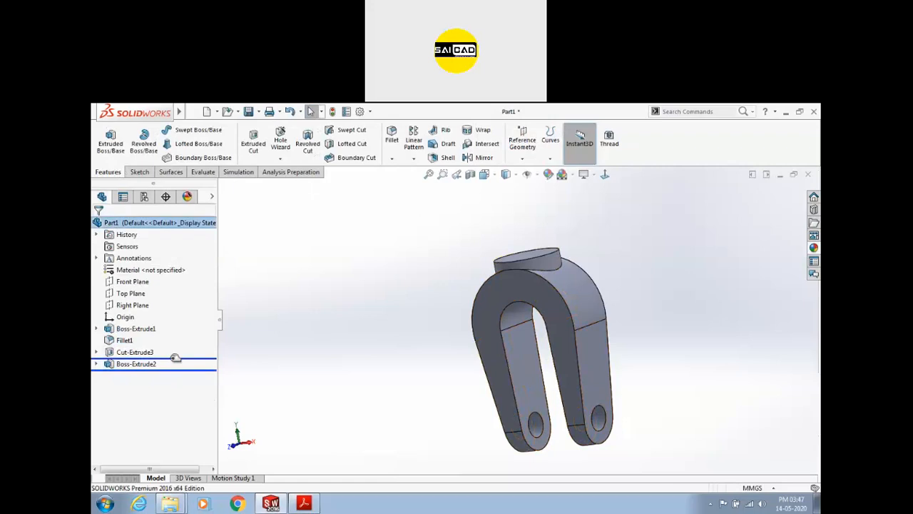
left_click_drag(175, 357, 175, 358)
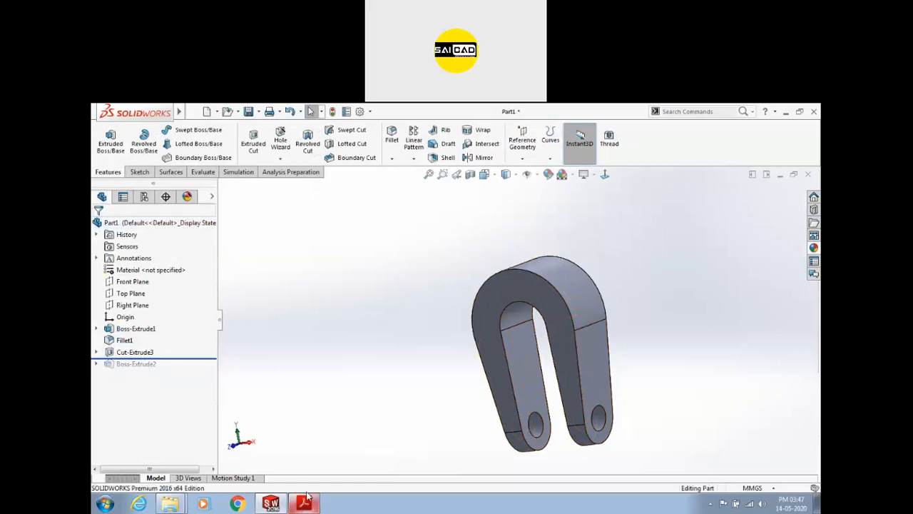
left_click_drag(174, 358, 174, 370)
Move the collar's extrusion ahead of the fork's cut in the feature order, continuing past the rebuild errors.
left_click(143, 365)
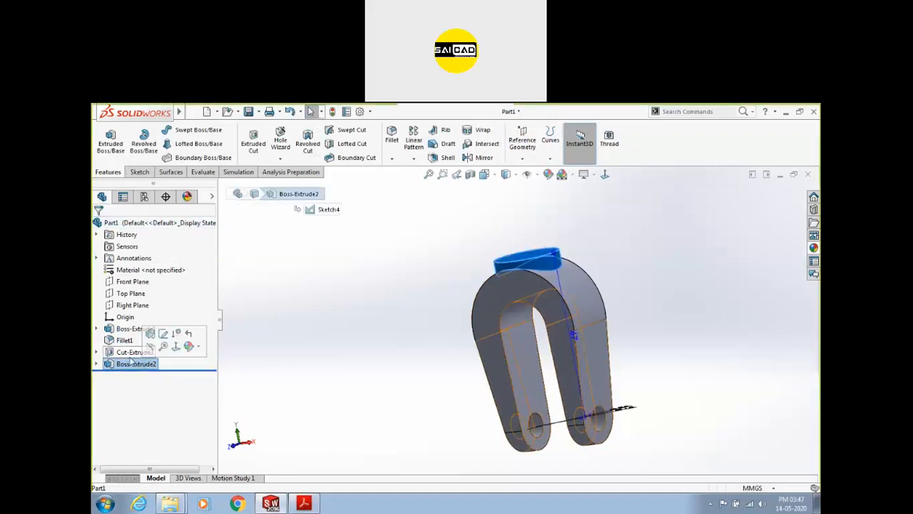
left_click(135, 363)
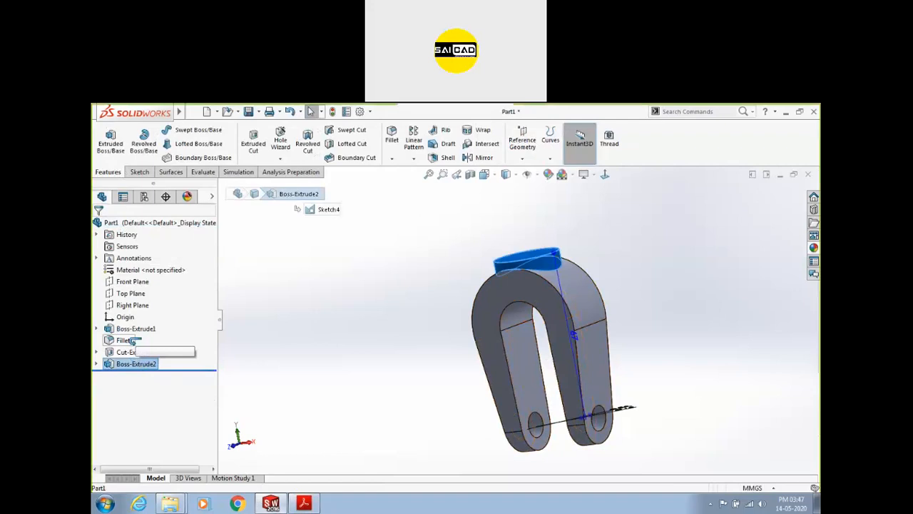
left_click(134, 340)
left_click(424, 311)
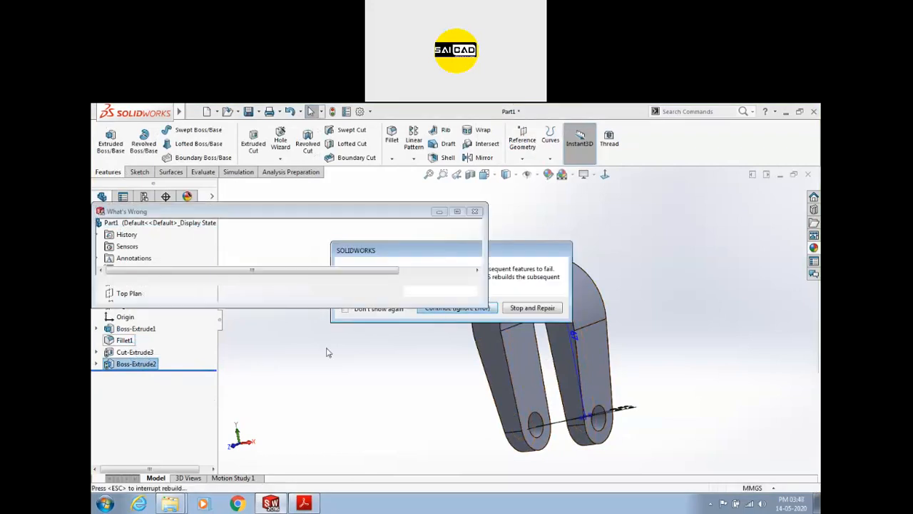
left_click(422, 293)
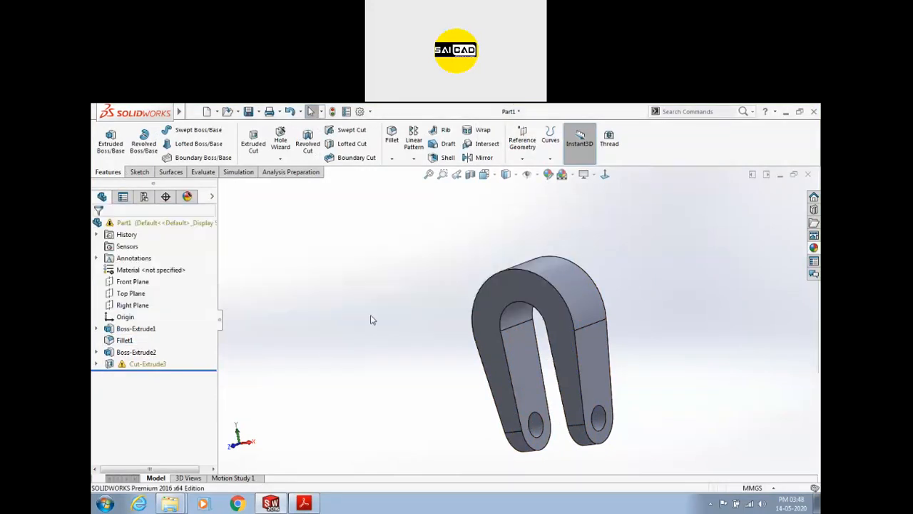
Open the fork cut's profile sketch, examine its conflicting relations near the collar, and exit the sketch.
left_click(160, 366)
left_click(160, 335)
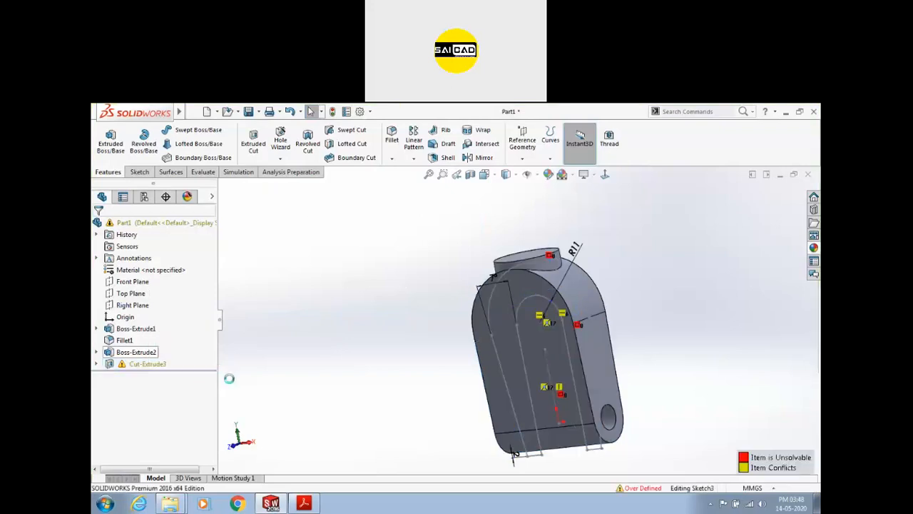
key("Escape")
left_click(97, 364)
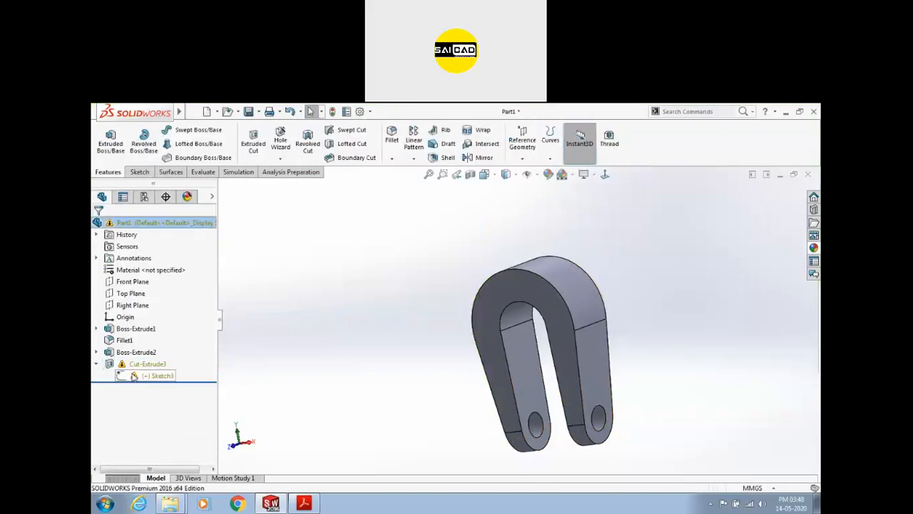
left_click(139, 375)
left_click(147, 345)
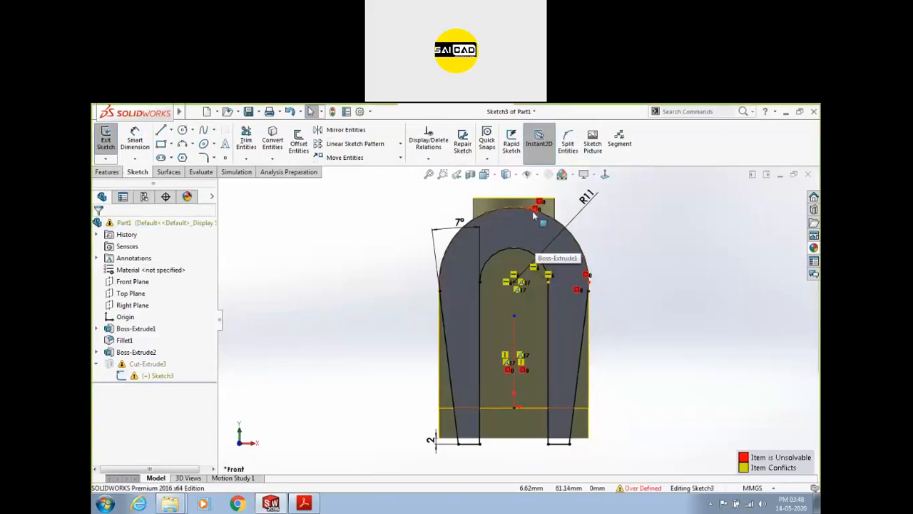
mouse_move(392, 244)
middle_mouse_down()
mouse_move(332, 270)
mouse_move(379, 264)
mouse_move(367, 258)
mouse_move(373, 234)
mouse_move(393, 243)
mouse_move(369, 275)
mouse_move(326, 281)
mouse_move(350, 290)
middle_mouse_up()
left_click(106, 139)
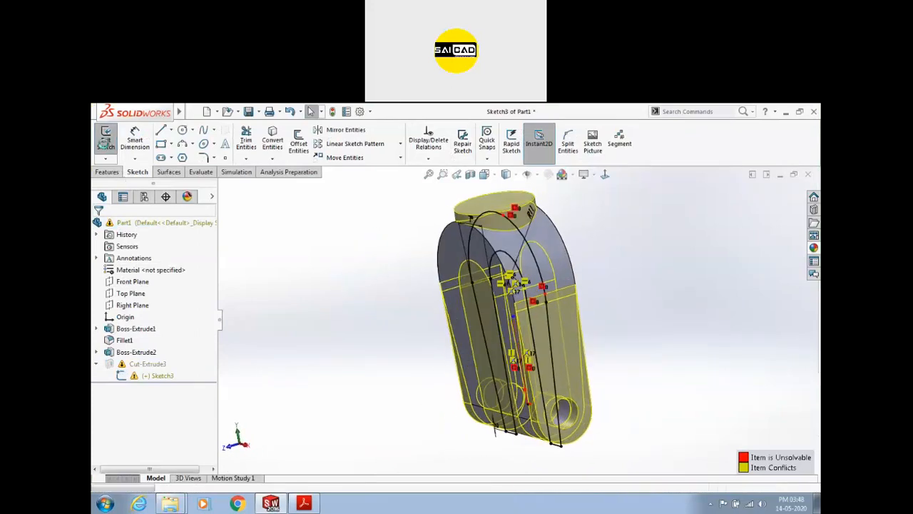
left_click(421, 294)
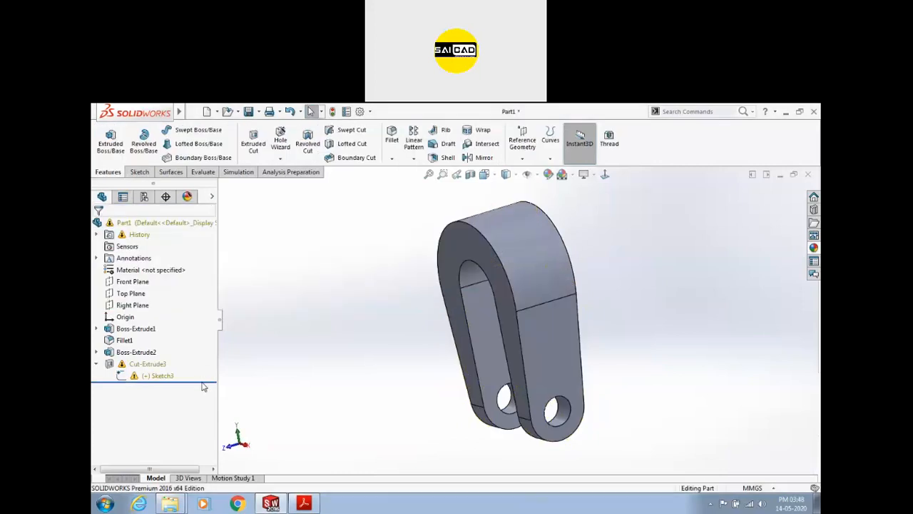
Roll the model back to before the fork's cut and make the collar's extrusion start from the sketch plane.
left_click_drag(202, 379, 202, 359)
middle_click_drag(321, 343, 432, 285)
left_click(522, 212)
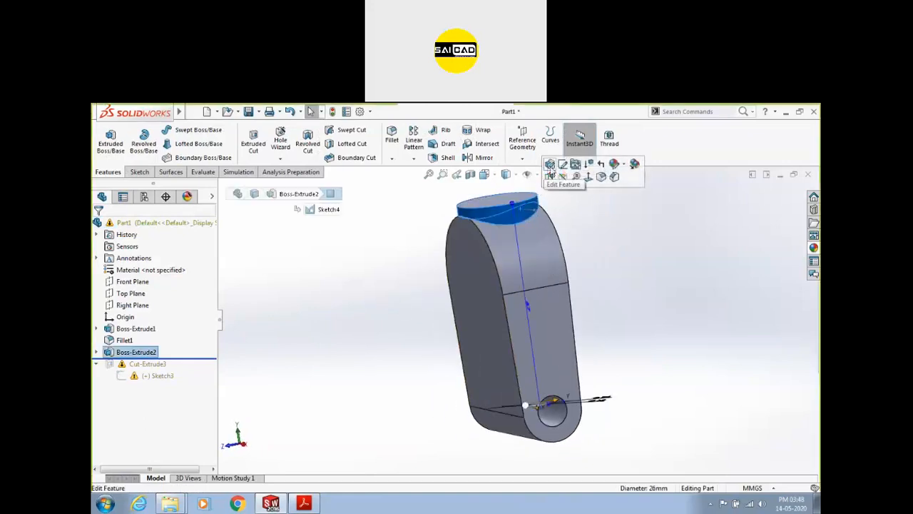
left_click(550, 166)
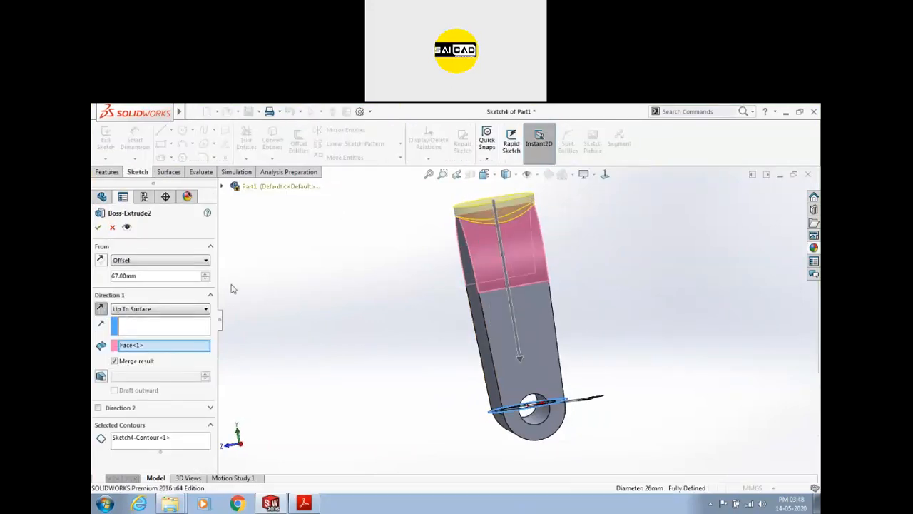
left_click(172, 309)
left_click(172, 309)
left_click(147, 263)
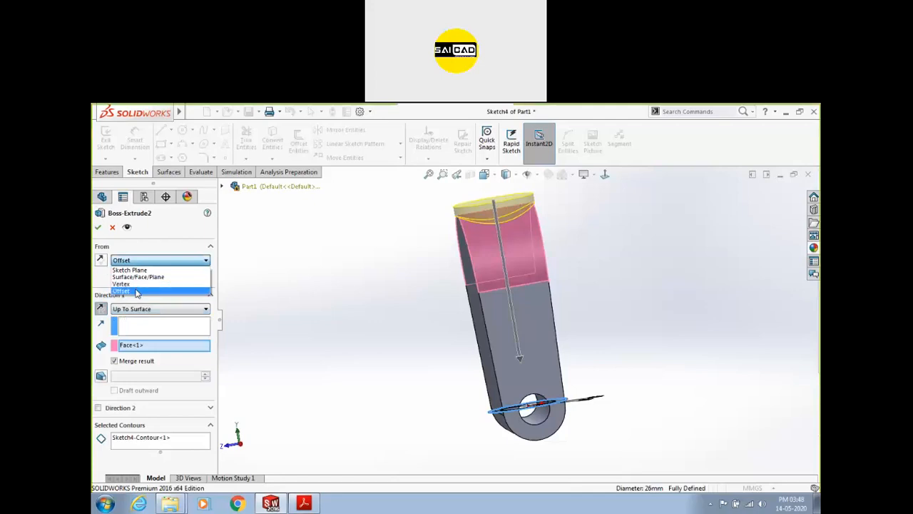
left_click(130, 269)
Set the collar's extrusion to Blind with a depth of 67 mm, reverse it upward, and accept the change.
left_click(141, 293)
left_click(137, 301)
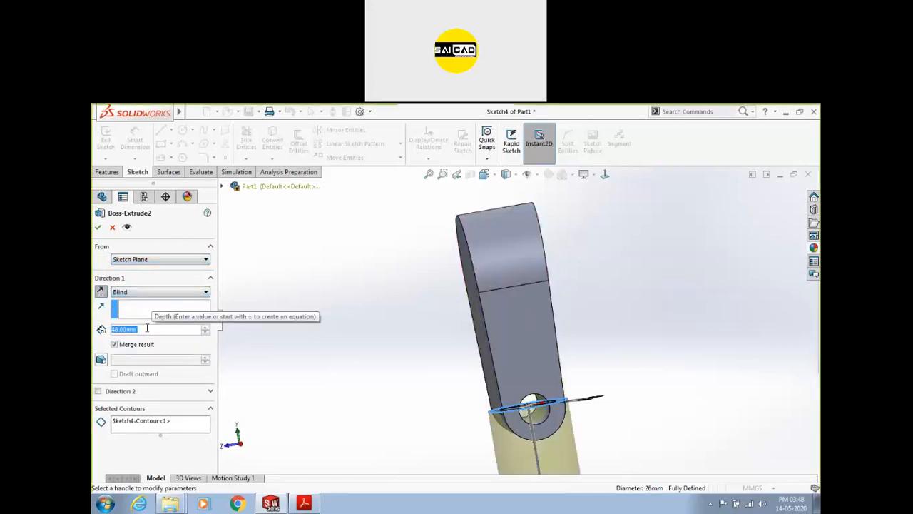
type("67")
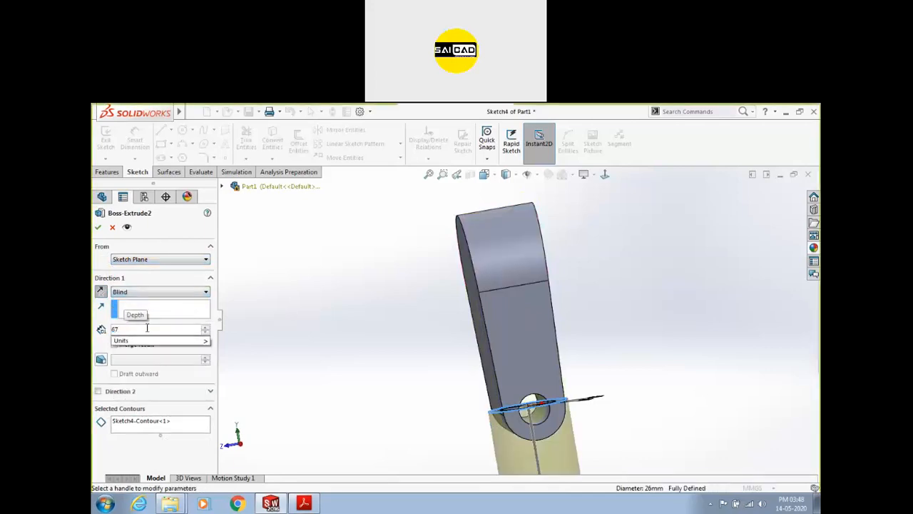
key("Return")
left_click(101, 305)
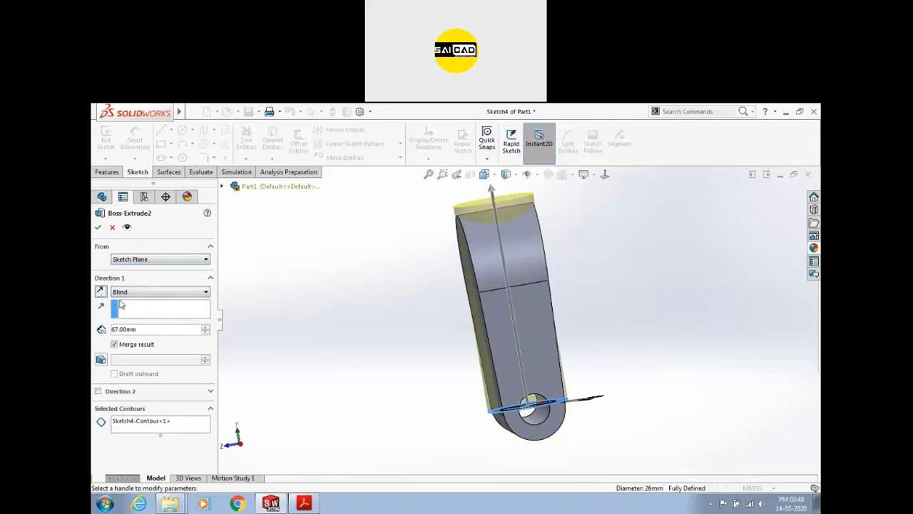
left_click(98, 227)
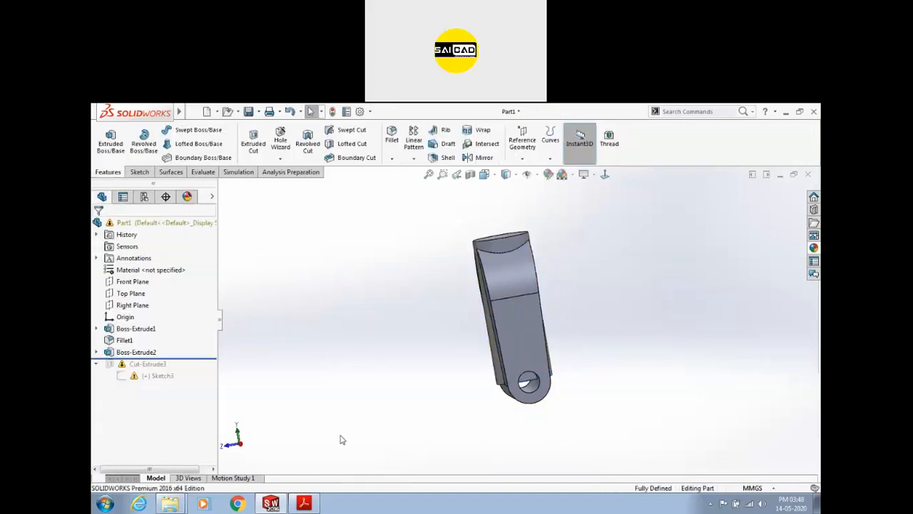
Roll forward past the fork's cut after checking the PDF, and delete the Symmetric relation from its sketch point on the outer arc.
left_click(304, 504)
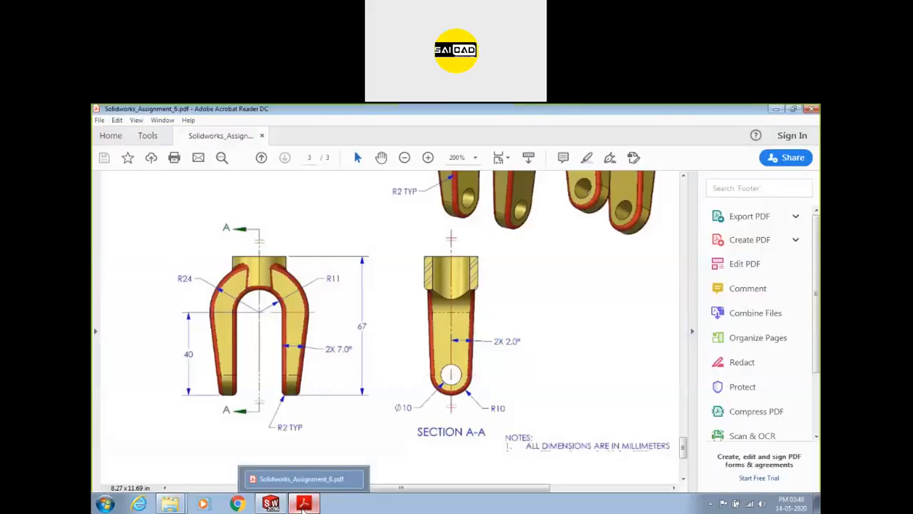
left_click(303, 503)
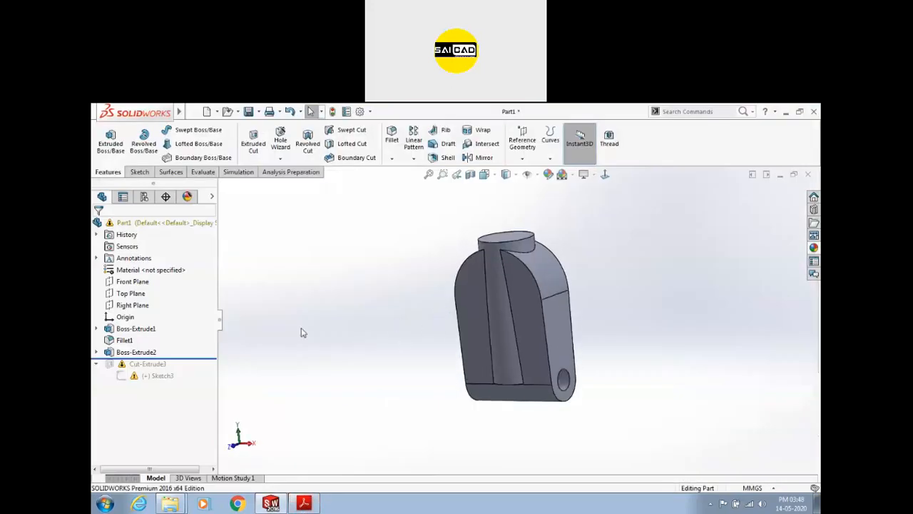
left_click(158, 376)
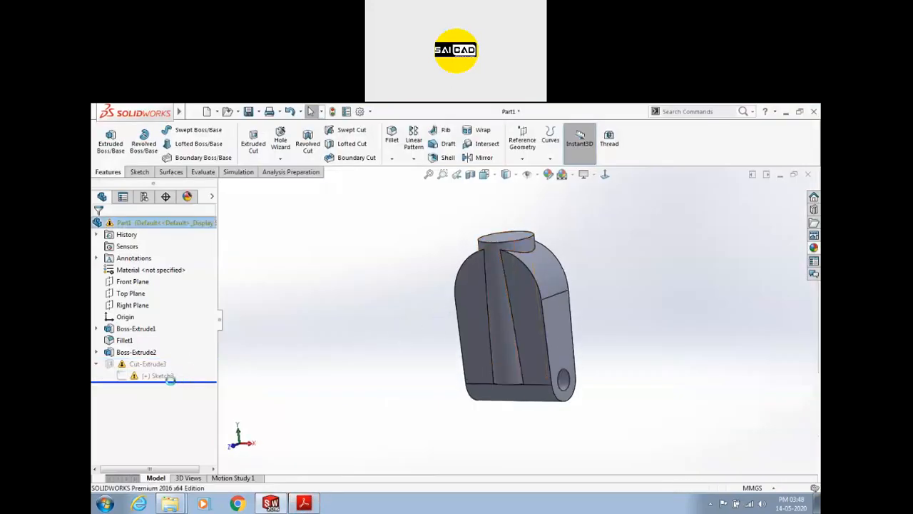
left_click(169, 345)
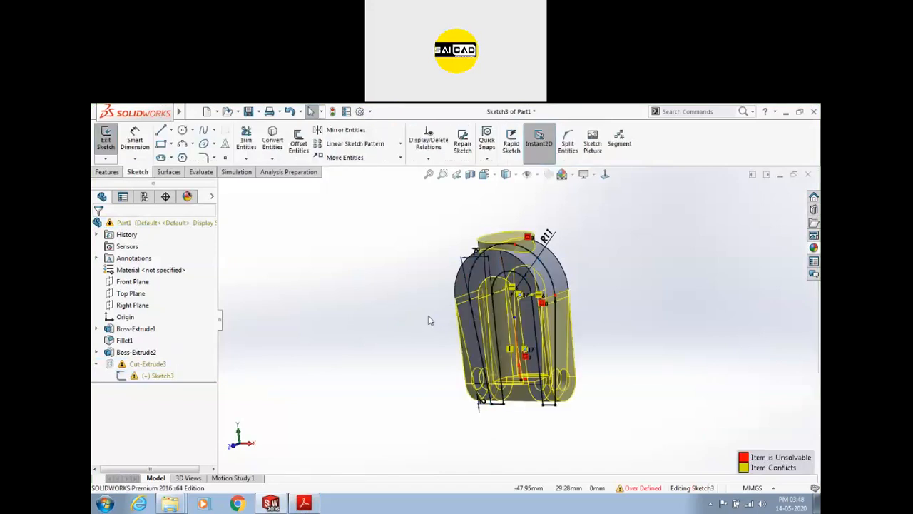
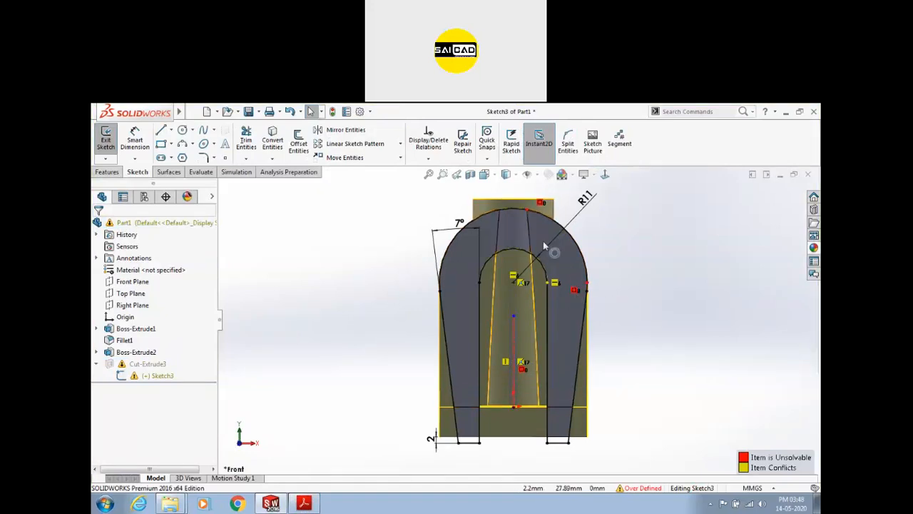
left_click(526, 209)
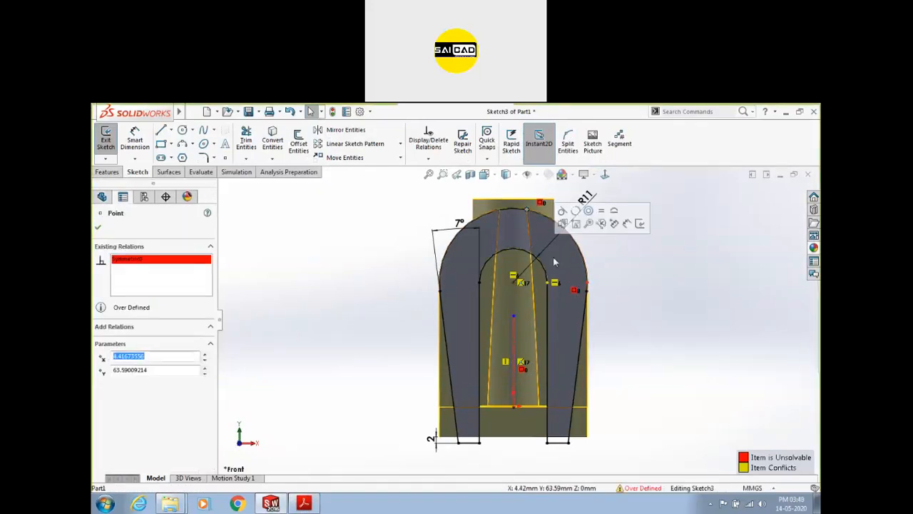
left_click(177, 260)
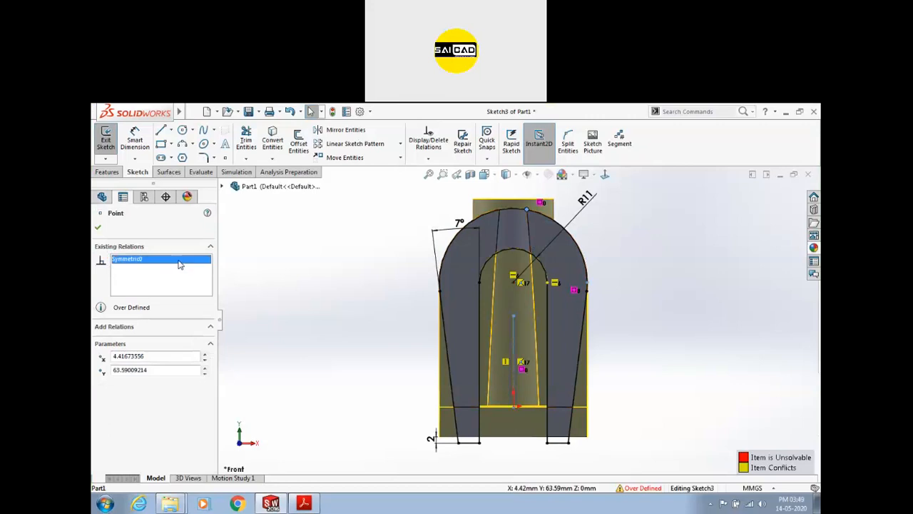
key("Delete")
key("Escape")
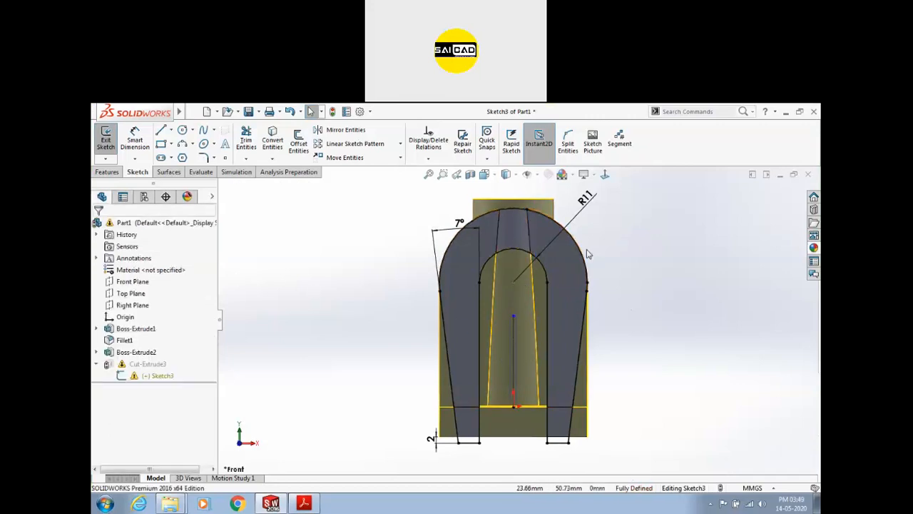
Inspect the fork cut's sketch around the outer arc and the extended collar from several angles.
scroll(540, 214, "down", 5)
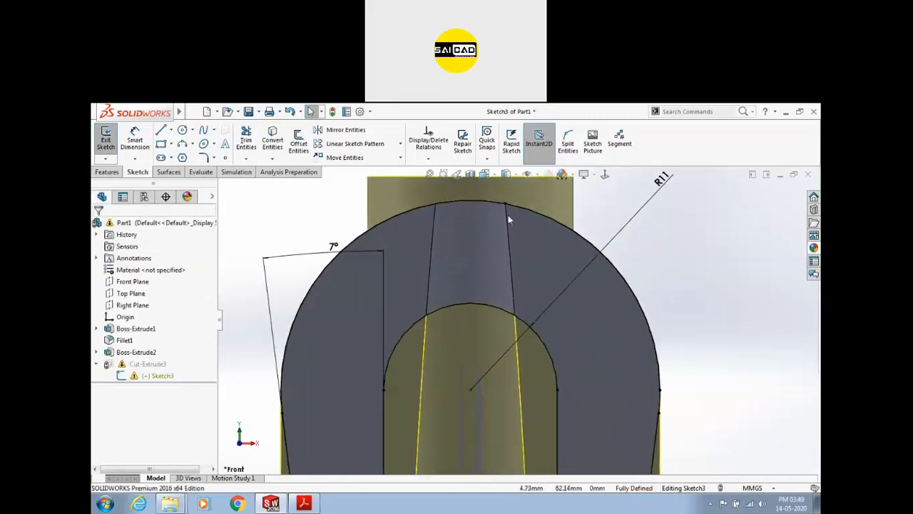
scroll(499, 236, "up", 8)
middle_click_drag(647, 336, 571, 383)
scroll(534, 352, "down", 3)
middle_click_drag(450, 339, 483, 257)
scroll(445, 271, "up", 4)
middle_click_drag(447, 289, 432, 305)
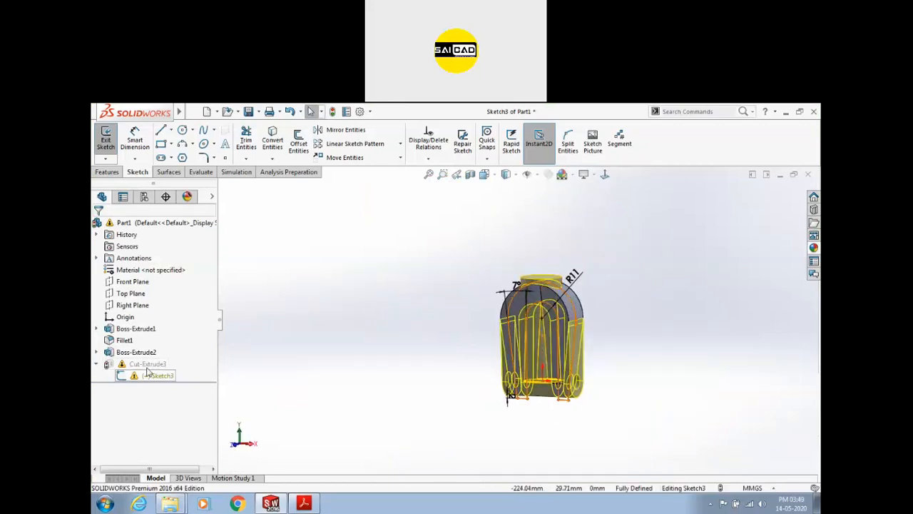
Review all relations in the fork cut's sketch and exit the sketch.
left_click(428, 142)
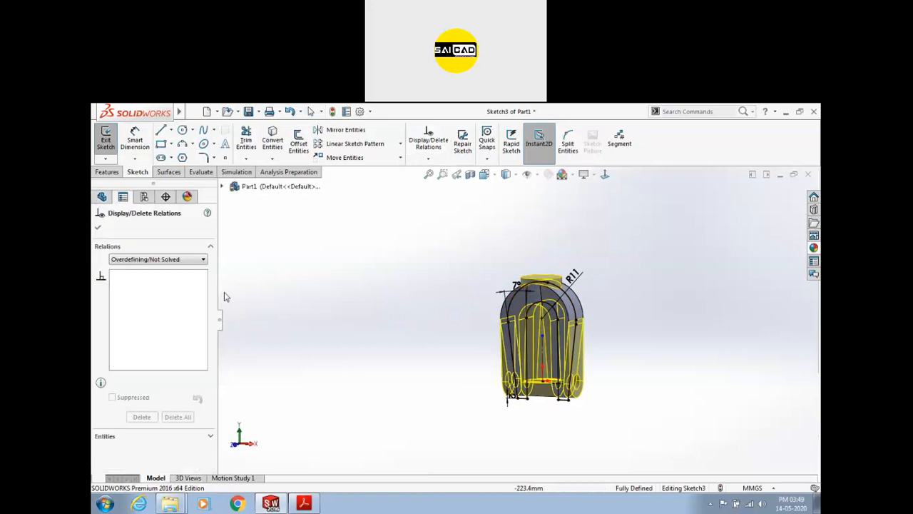
left_click(161, 263)
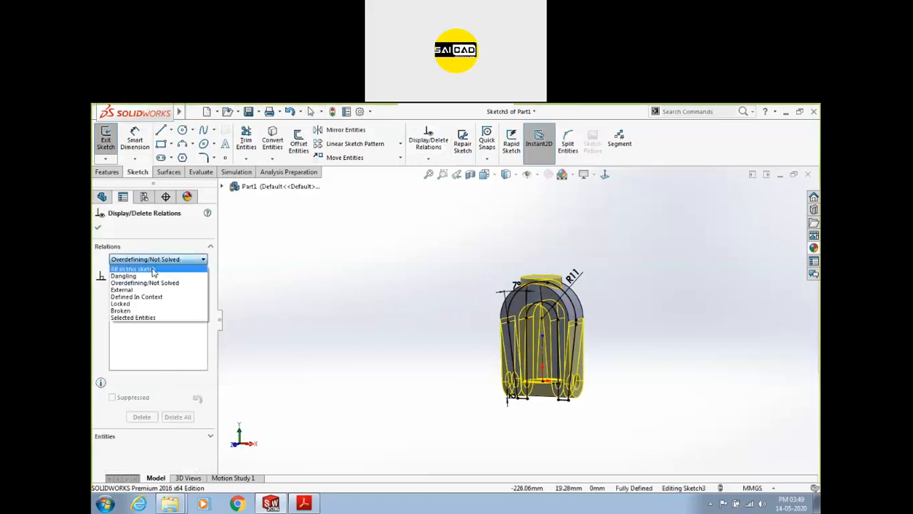
left_click(153, 268)
scroll(161, 306, "down", 5)
scroll(143, 349, "up", 5)
left_click(110, 144)
Check the fork cut's feature settings in the front view, accept them, and inspect the fork's crown where the collar meets it.
middle_click_drag(379, 275, 335, 343)
left_click(136, 364)
left_click(145, 346)
mouse_move(432, 316)
middle_mouse_down()
mouse_move(446, 306)
mouse_move(457, 271)
mouse_move(483, 277)
mouse_move(467, 284)
mouse_move(474, 268)
middle_mouse_up()
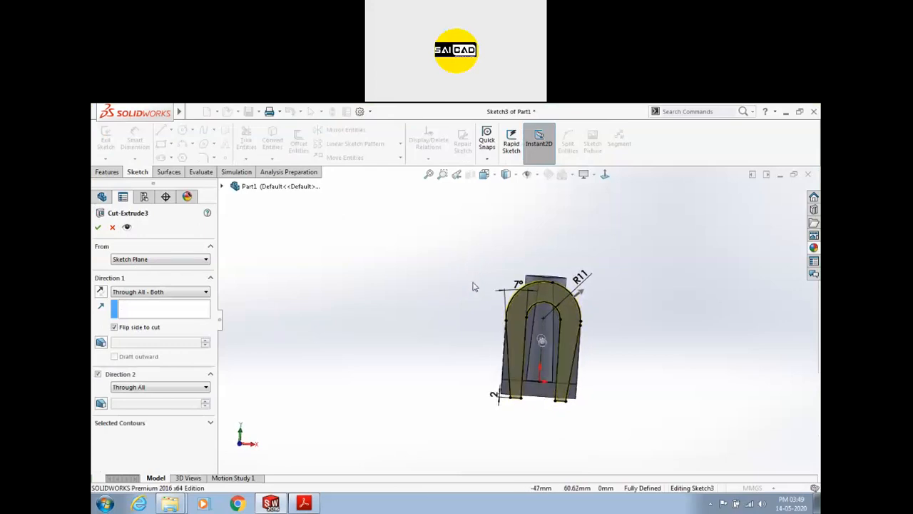
key("ctrl+1")
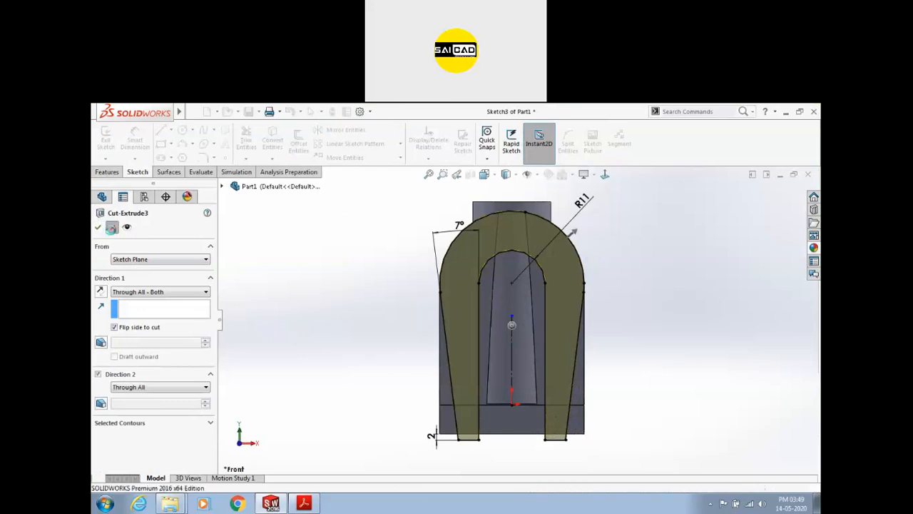
left_click(99, 227)
left_click(132, 374)
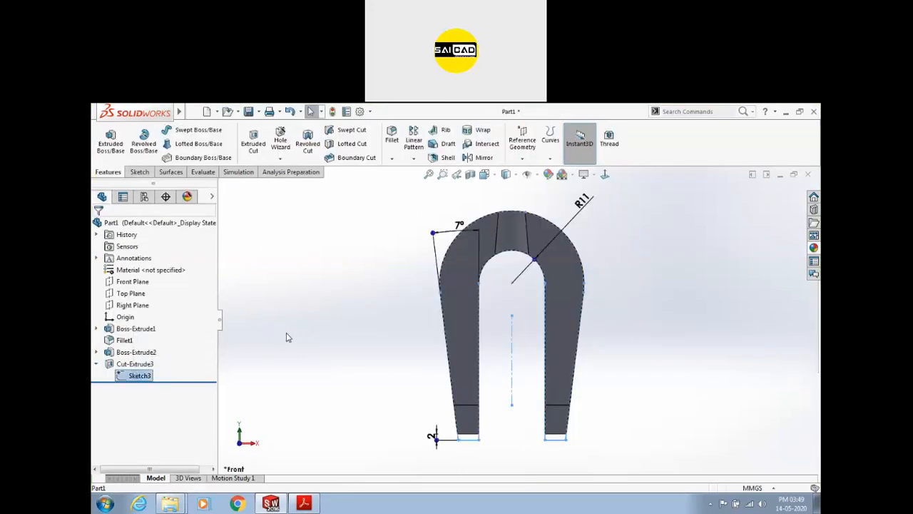
mouse_move(397, 324)
middle_mouse_down()
mouse_move(403, 347)
mouse_move(542, 352)
mouse_move(523, 347)
mouse_move(428, 364)
middle_mouse_up()
middle_click_drag(292, 388, 347, 375)
left_click(512, 239)
key("Escape")
In the fork cut's sketch, draw a line along the collar's top edge and about 6.8 mm down its right side to the outer arc.
left_click(136, 366)
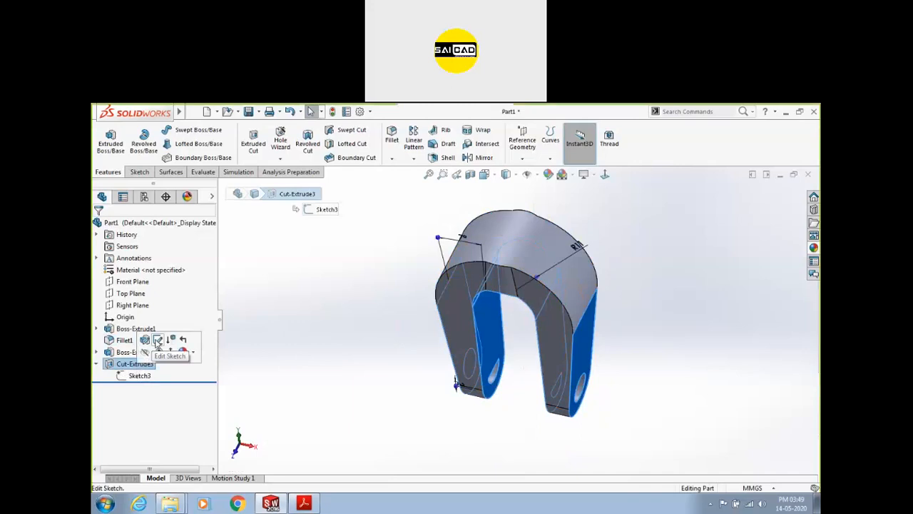
left_click(140, 375)
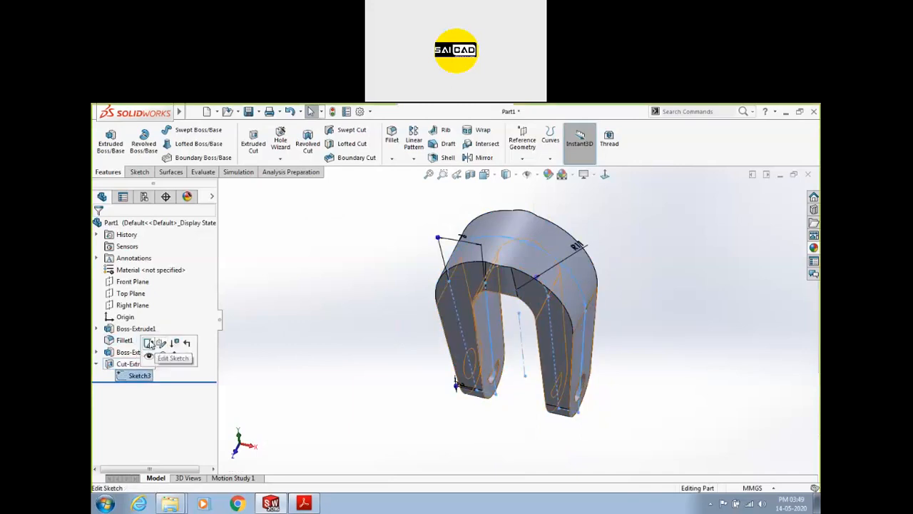
left_click(149, 343)
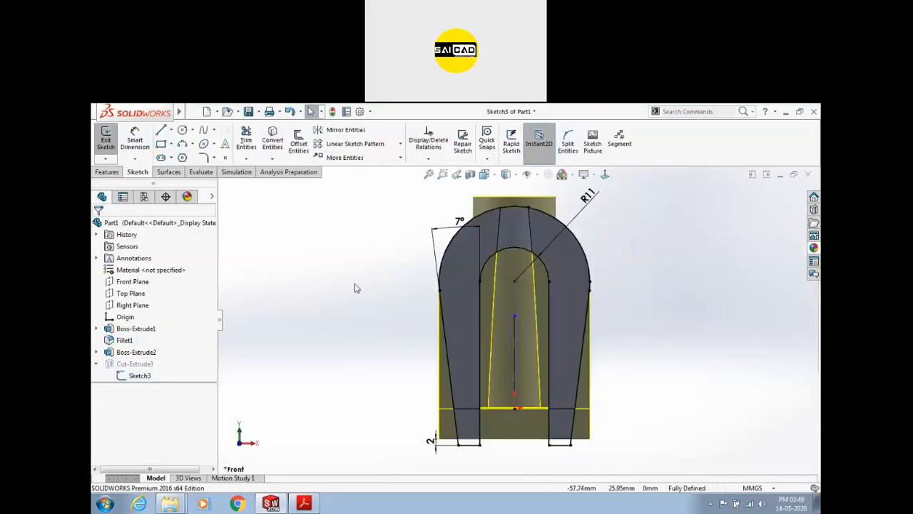
scroll(546, 222, "up", 2)
scroll(548, 219, "down", 3)
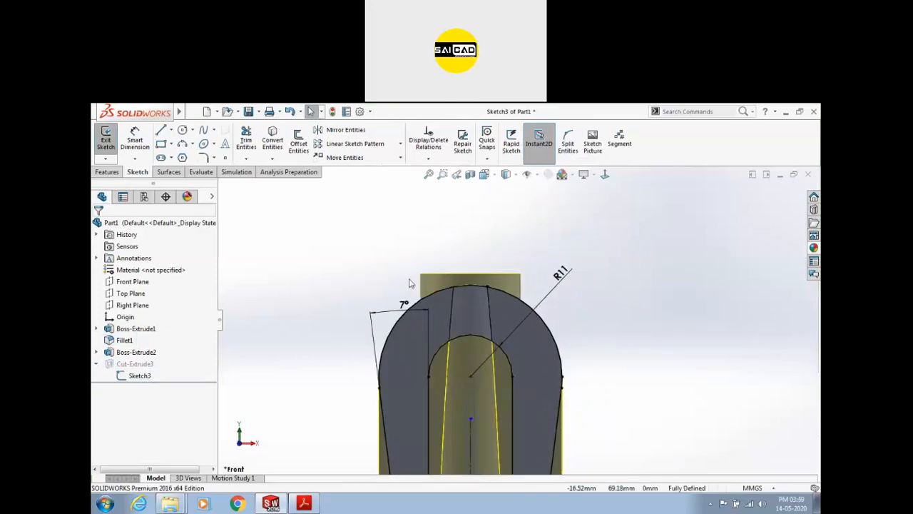
key("l")
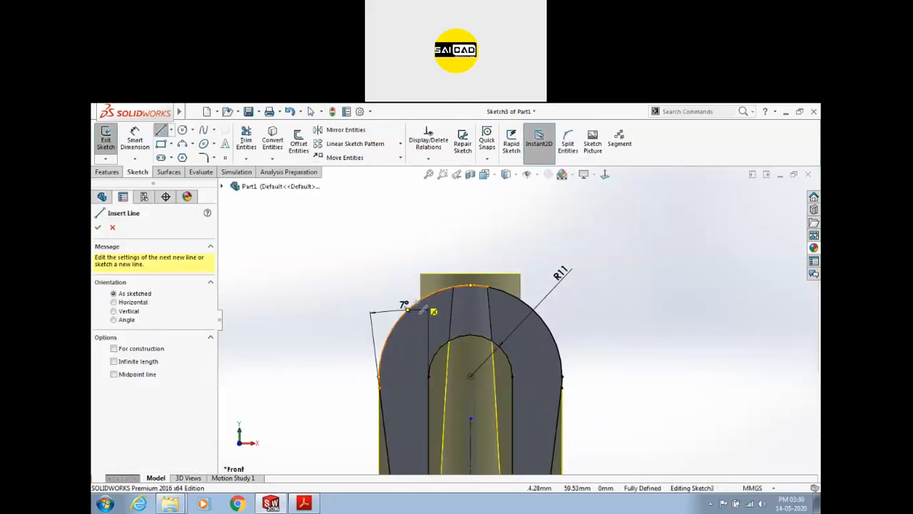
left_click(408, 308)
key("Escape")
key("l")
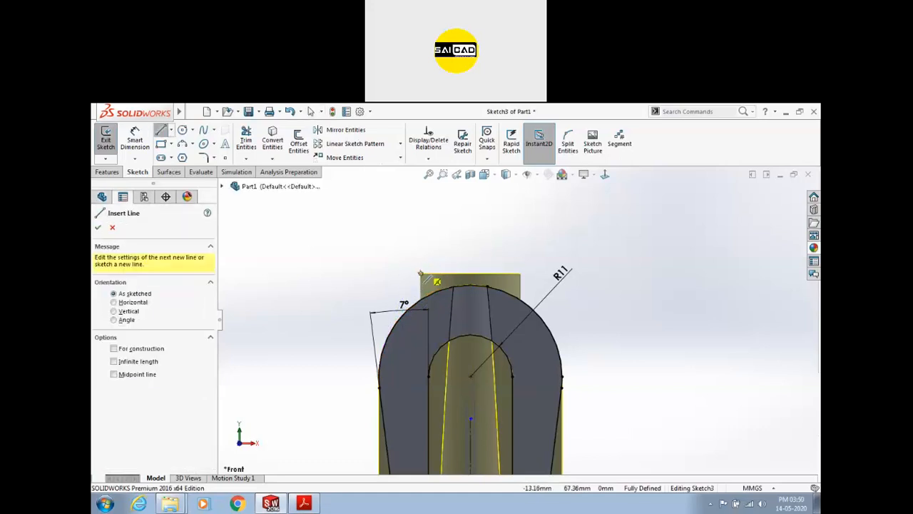
left_click(420, 273)
left_click(519, 273)
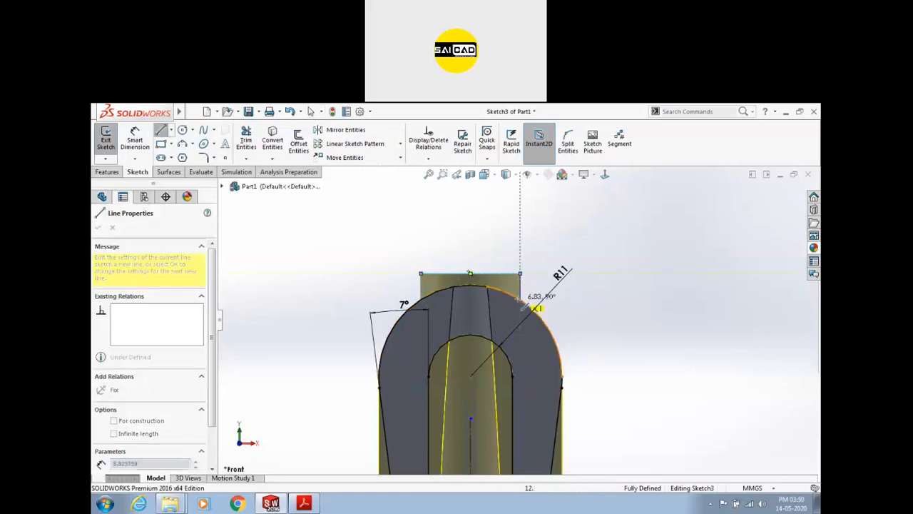
key("Escape")
Draw a vertical line along the collar's left side from its top corner down to the outer arc.
key("l")
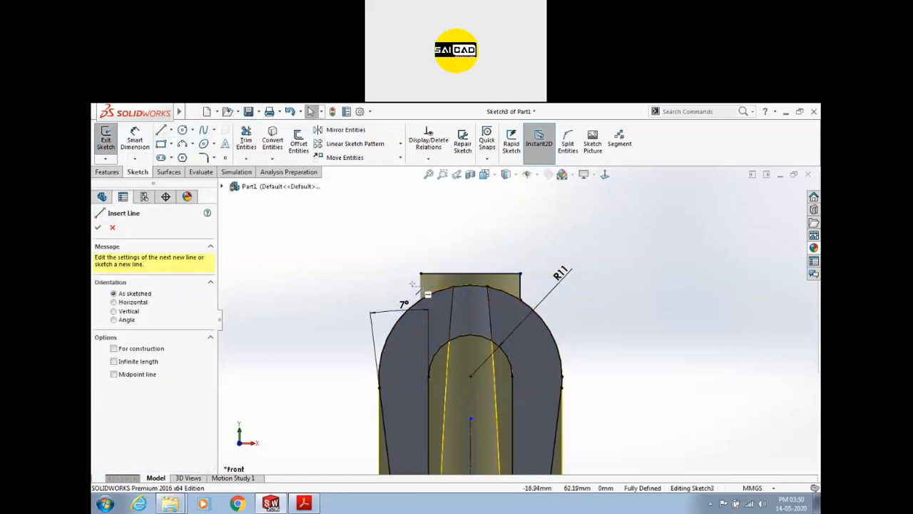
left_click(420, 273)
left_click(421, 299)
key("Escape")
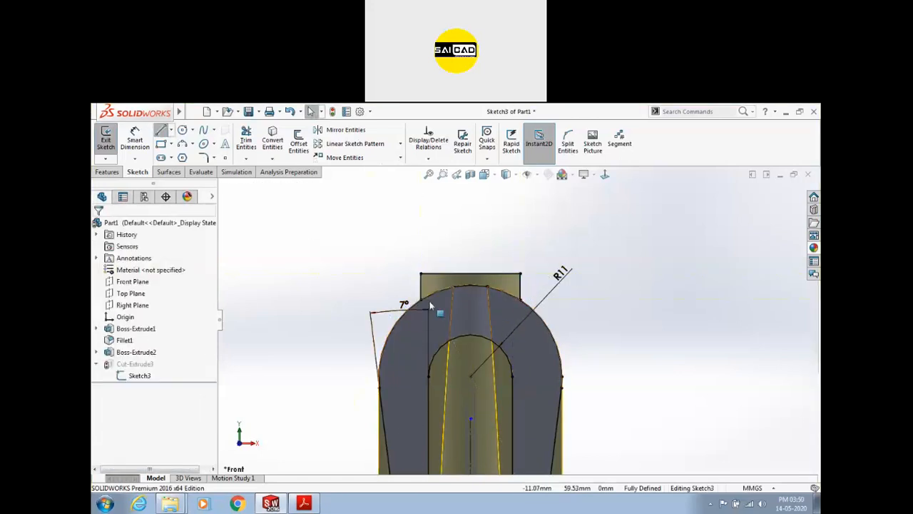
Trim the outer arc between the collar's two side lines and exit the sketch to rebuild the fork with its collar.
left_click(432, 293)
key("Escape")
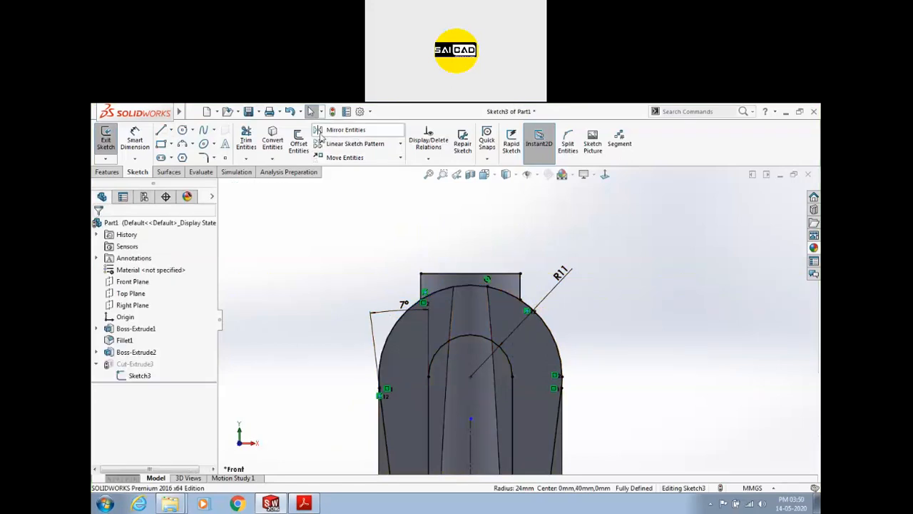
left_click(250, 142)
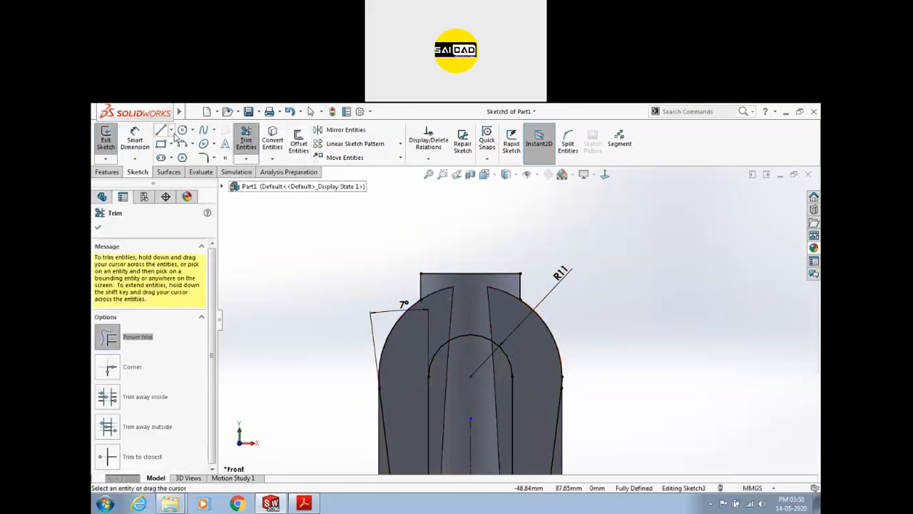
key("Escape")
mouse_move(347, 235)
middle_mouse_down()
mouse_move(402, 279)
mouse_move(384, 441)
mouse_move(395, 444)
mouse_move(371, 299)
mouse_move(394, 300)
middle_mouse_up()
scroll(505, 338, "down", 5)
middle_click_drag(505, 338, 492, 271)
Start a fillet and look up the fork's edge radius in the assignment PDF.
left_click(391, 139)
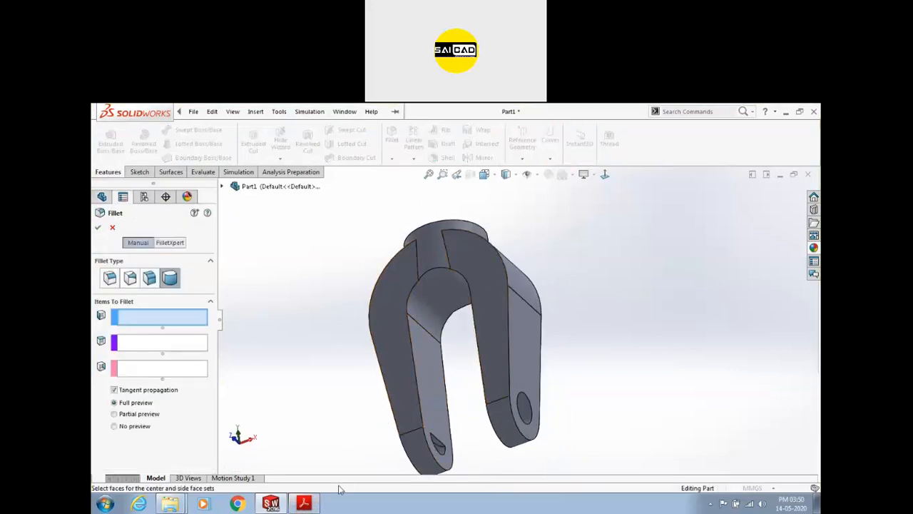
left_click(309, 504)
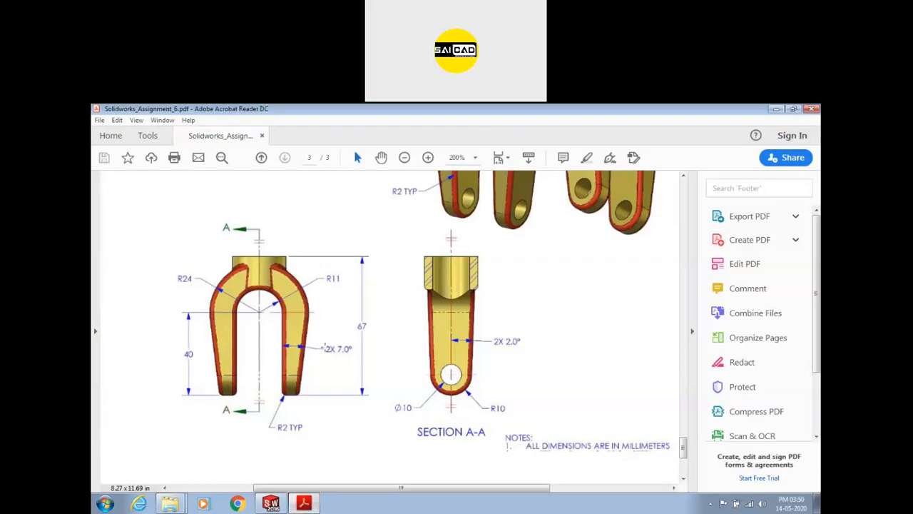
scroll(409, 399, "up", 3)
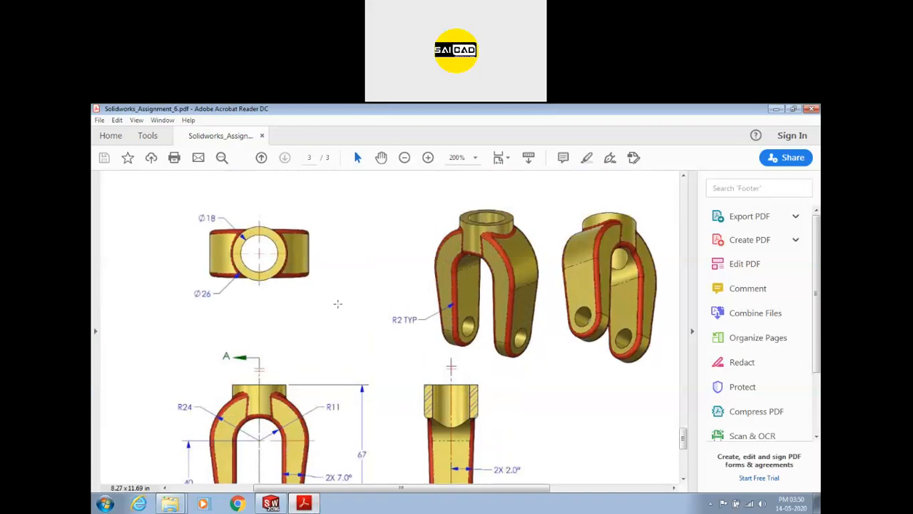
scroll(336, 314, "down", 5)
left_click(271, 503)
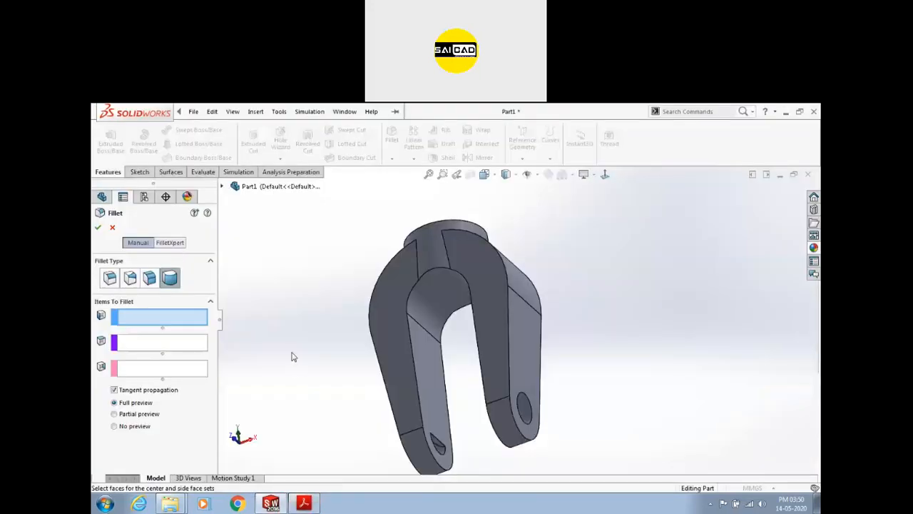
Try a constant-size fillet with a 2 mm radius on all of the fork's edges.
left_click(110, 278)
scroll(395, 271, "up", 2)
left_click_drag(349, 220, 592, 465)
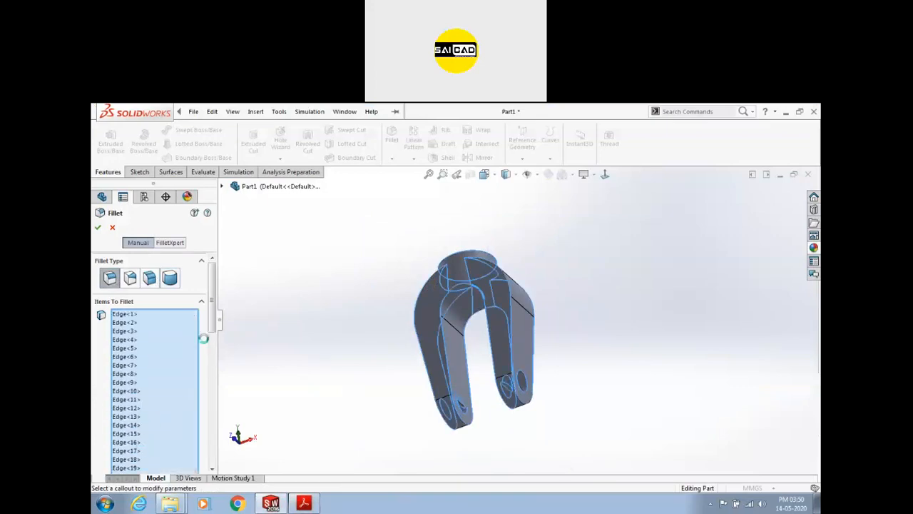
left_click_drag(214, 305, 211, 460)
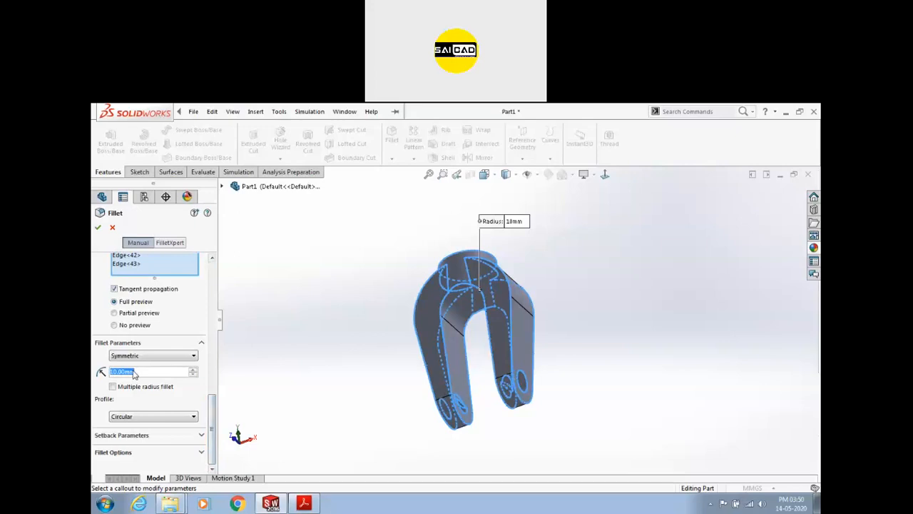
type("2")
key("Return")
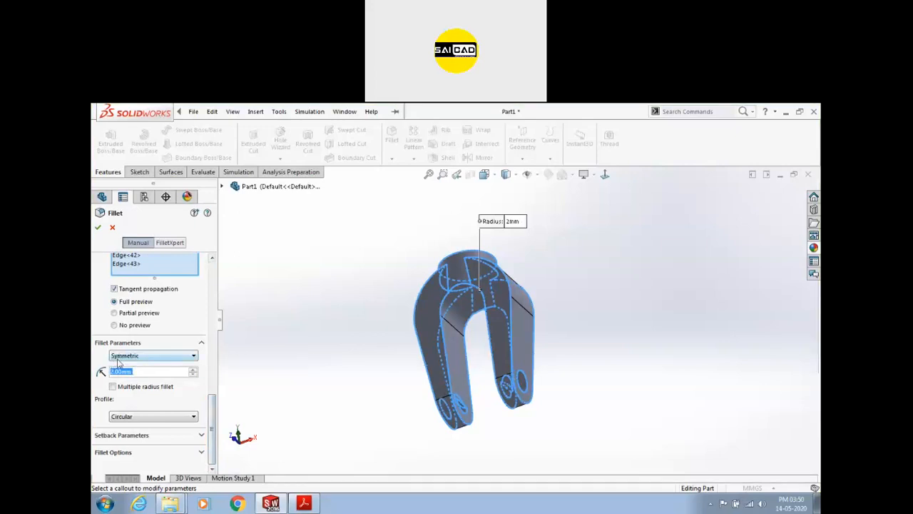
Compare the fillet selection with the PDF and remove the circular hole edges on both legs from it.
middle_click_drag(325, 332, 282, 371)
left_click(304, 504)
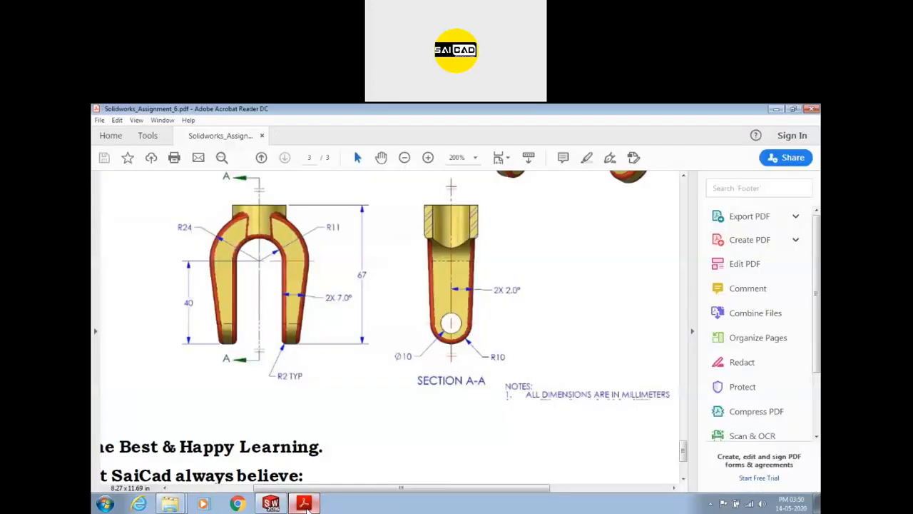
left_click(307, 509)
scroll(471, 378, "down", 3)
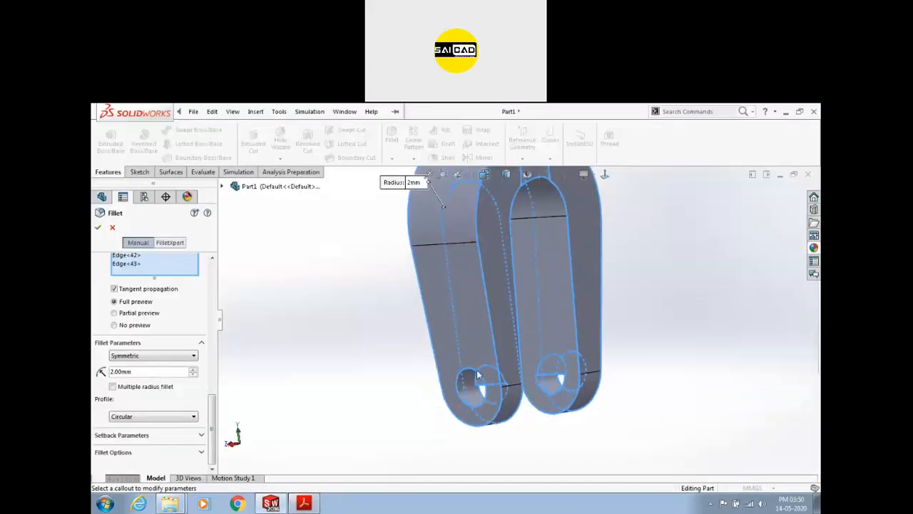
left_click(473, 369)
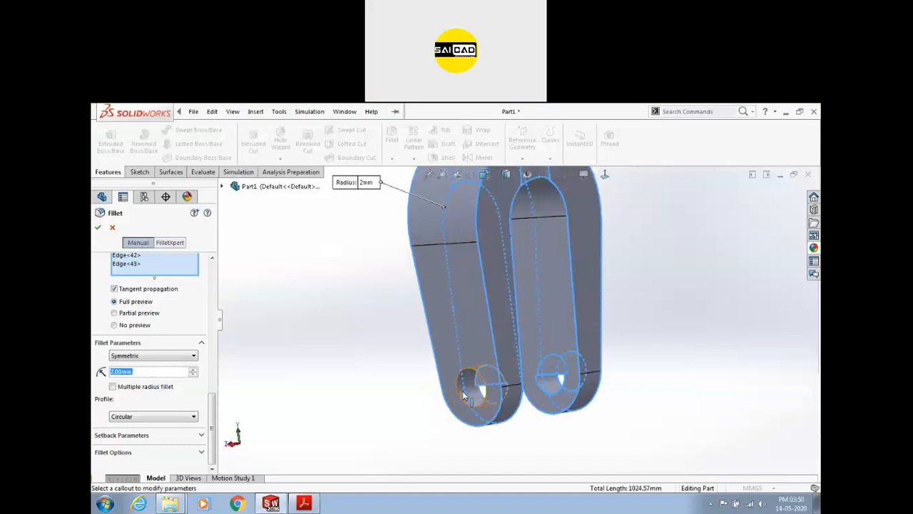
left_click(490, 366)
left_click(559, 355)
left_click(573, 353)
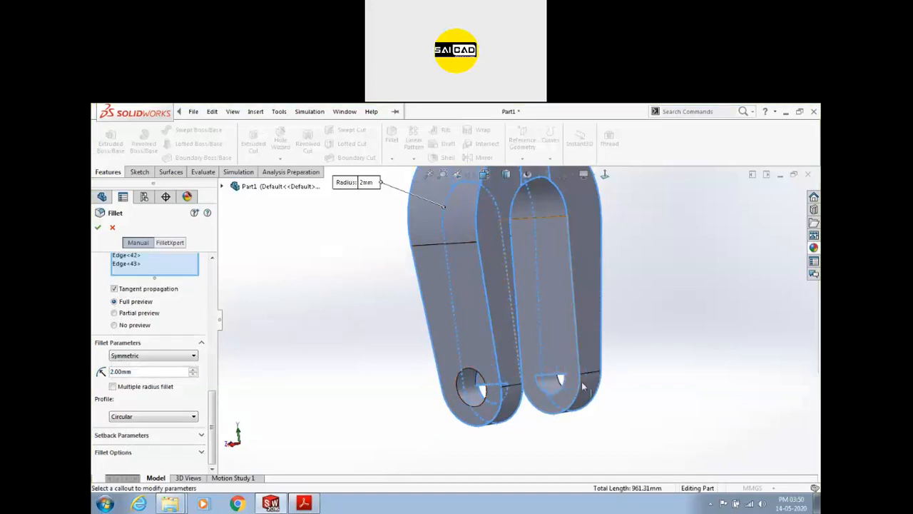
Examine the inner hole edges on both legs up close and leave the Fillet command without creating the fillet.
middle_click_drag(703, 357, 645, 411)
middle_click_drag(680, 413, 659, 353)
scroll(549, 390, "down", 5)
middle_click_drag(592, 343, 630, 290)
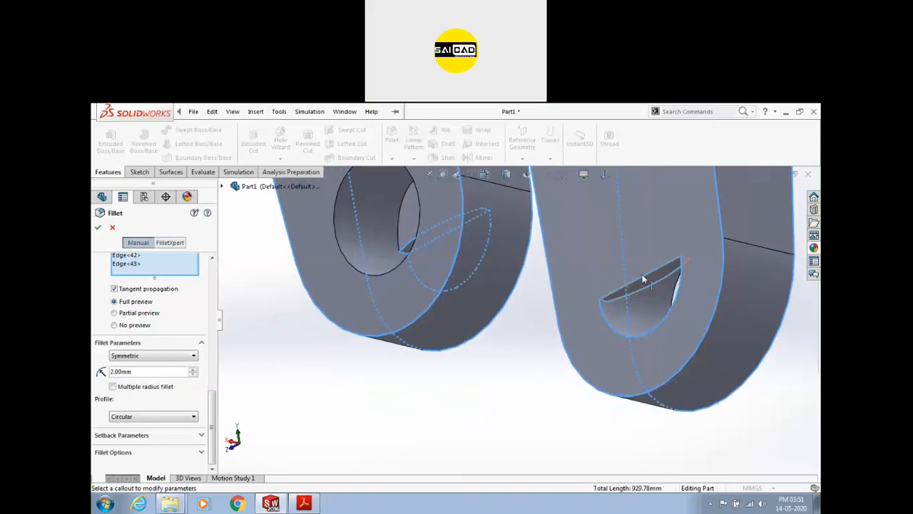
middle_click_drag(577, 303, 500, 397)
scroll(499, 396, "up", 3)
left_click(98, 227)
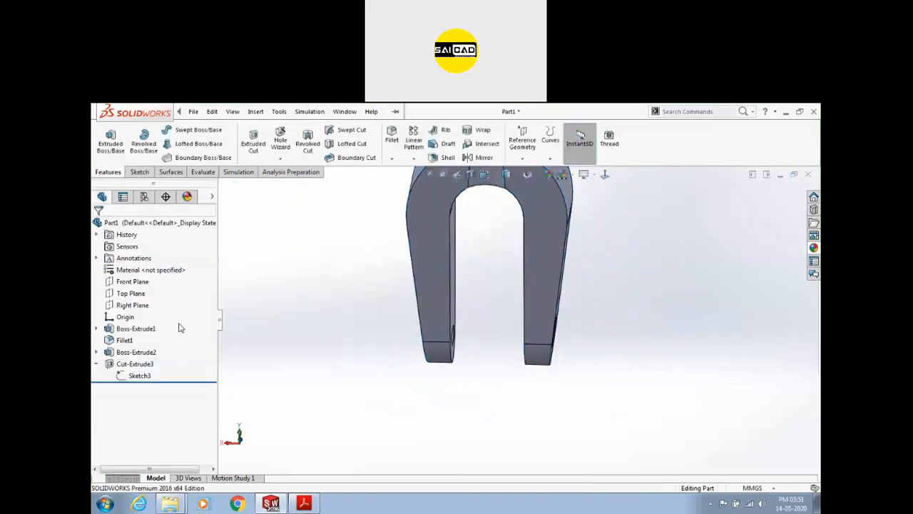
left_click(130, 352)
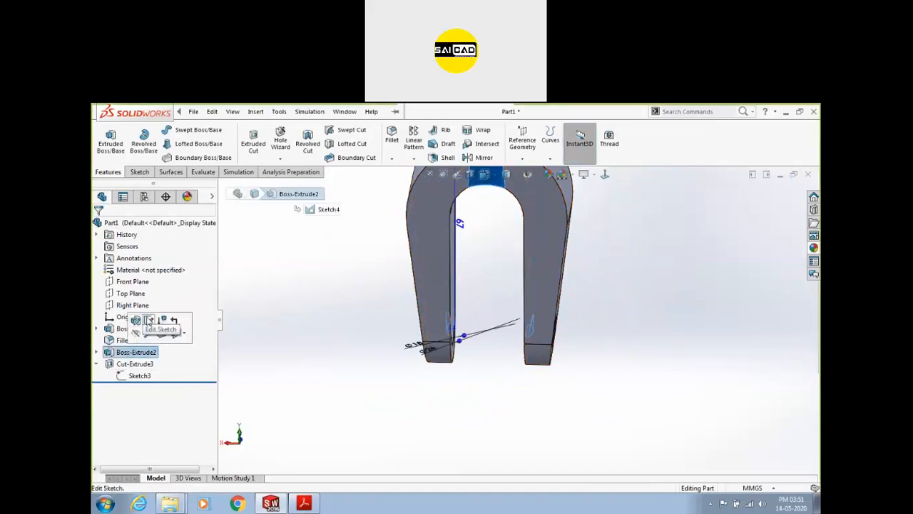
left_click(149, 320)
left_click(106, 137)
Make the collar's extrusion start at a 20 mm offset from its sketch plane and accept the change.
left_click(136, 351)
left_click(138, 324)
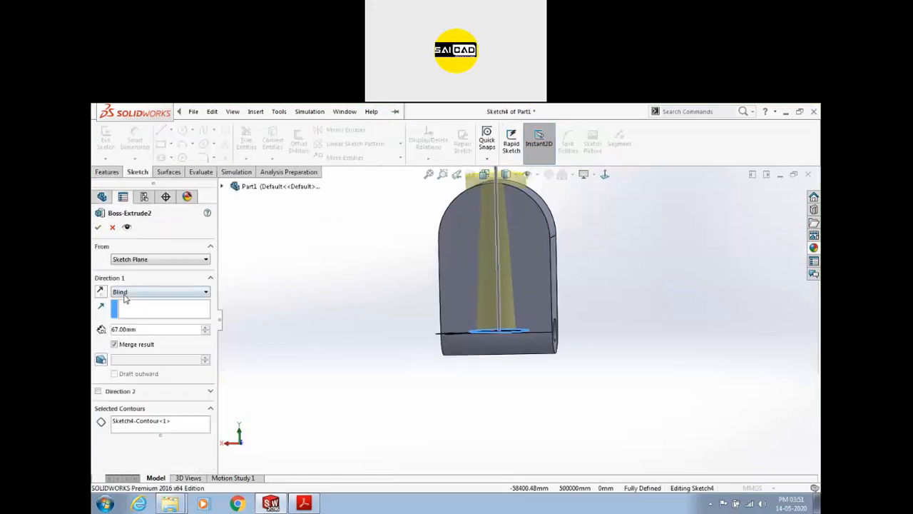
left_click(133, 260)
left_click(132, 288)
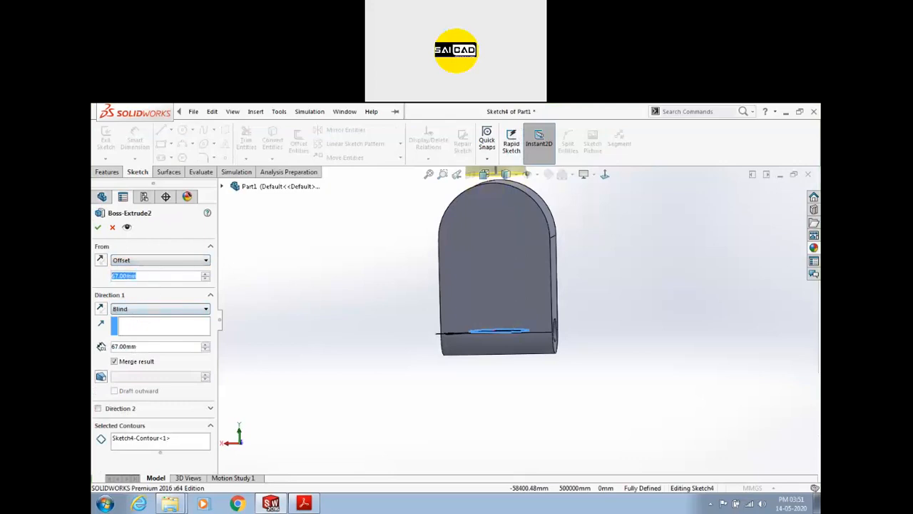
type("20")
key("Return")
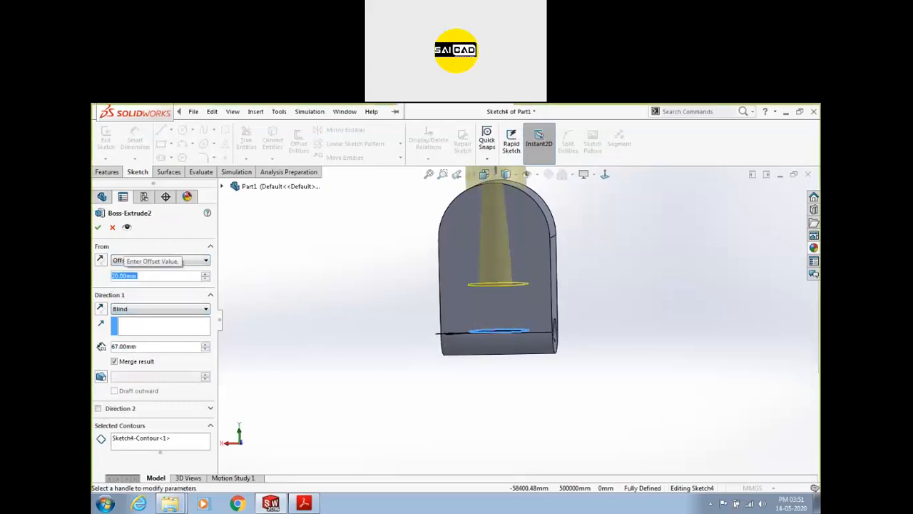
left_click(98, 227)
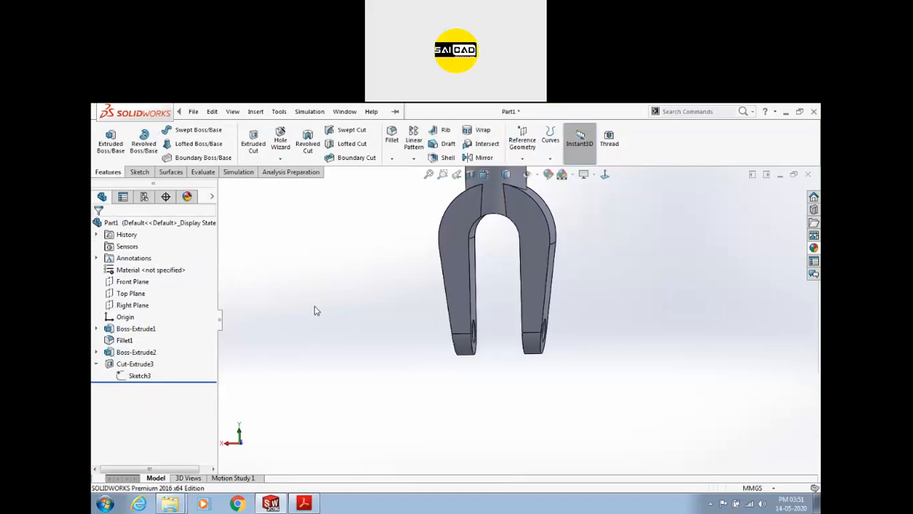
middle_click_drag(408, 276, 384, 277)
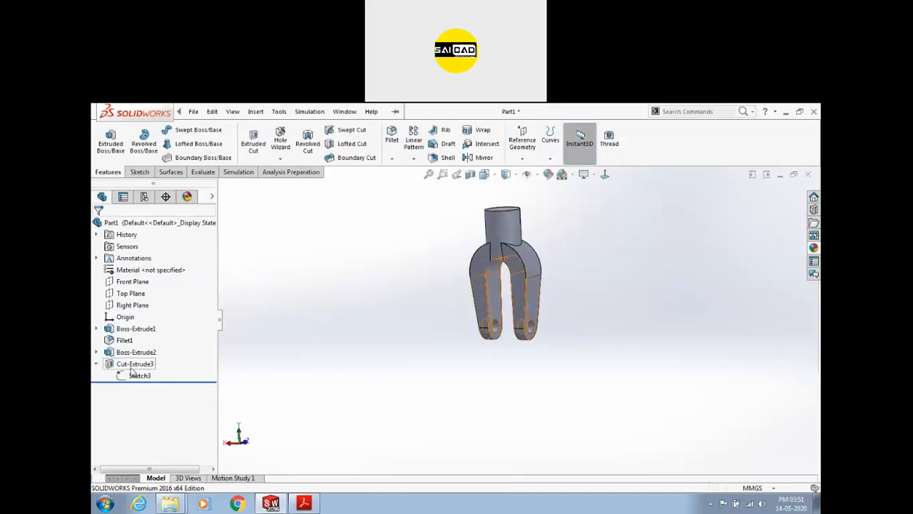
Set the collar extrusion's blind depth to 47 mm and accept the change.
left_click(131, 366)
left_click(129, 351)
left_click(139, 326)
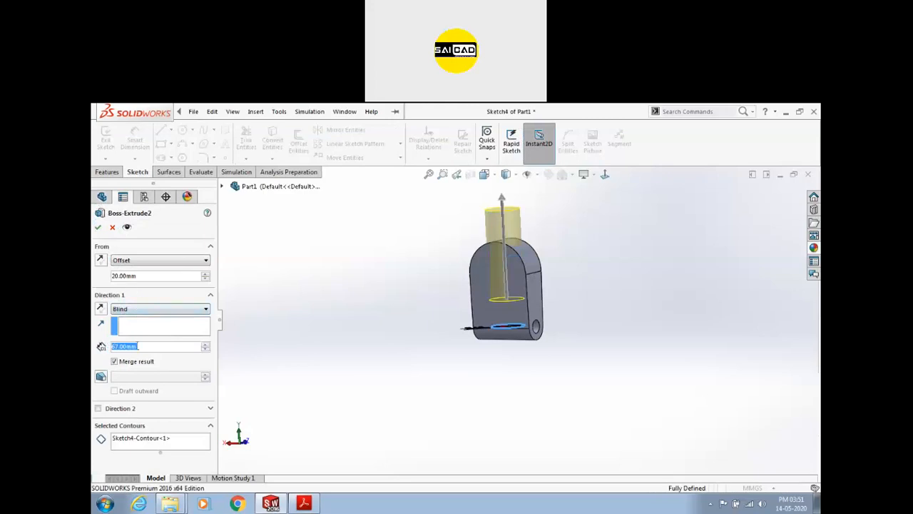
type("47")
key("Return")
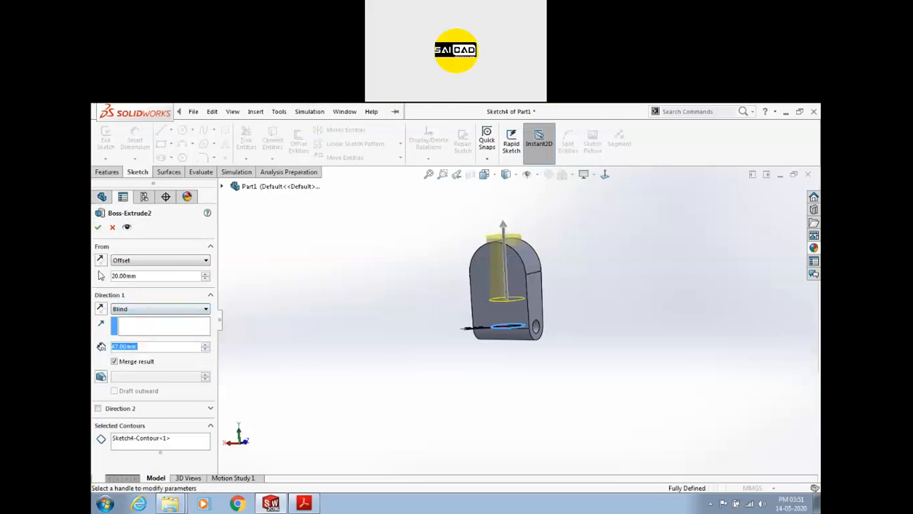
left_click(97, 230)
Start a fillet, switch it to the constant-size type and clear the leg face from its selection.
middle_click_drag(344, 396, 366, 377)
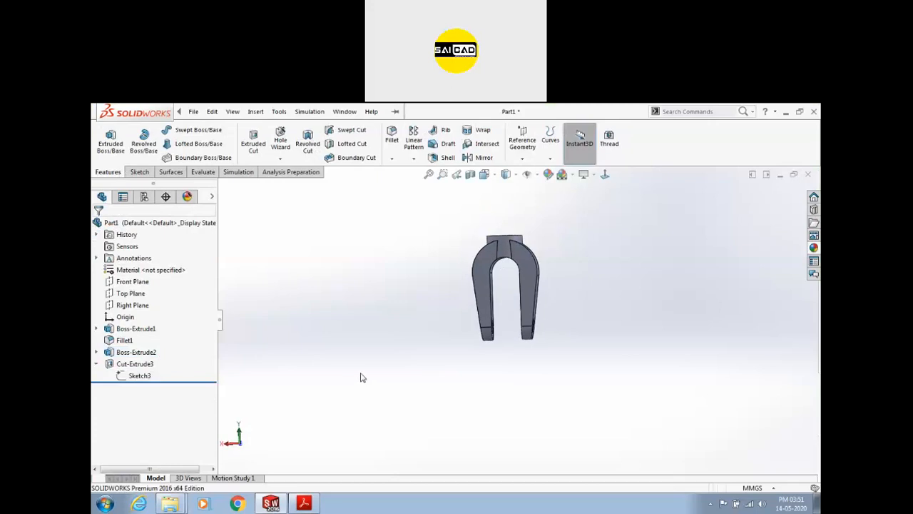
scroll(460, 341, "down", 4)
middle_click_drag(460, 344, 440, 350)
scroll(411, 316, "up", 3)
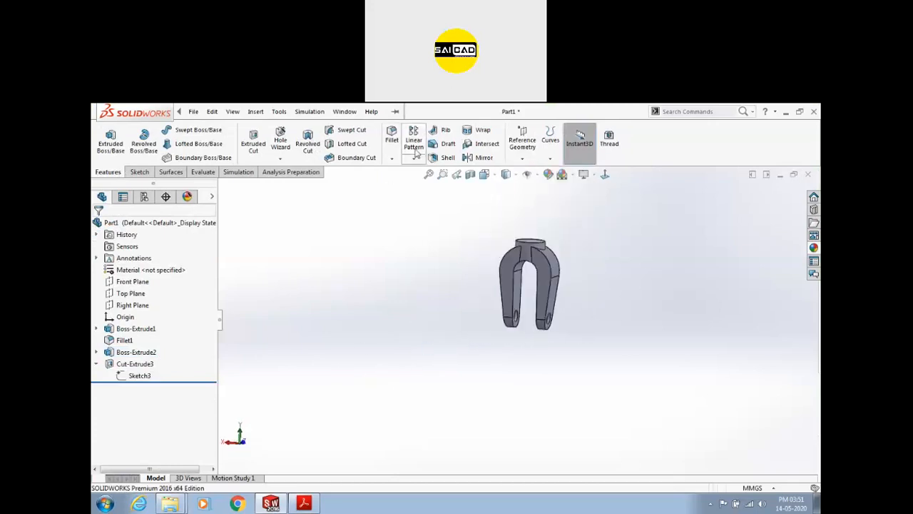
left_click(391, 138)
scroll(526, 281, "down", 2)
left_click(508, 271)
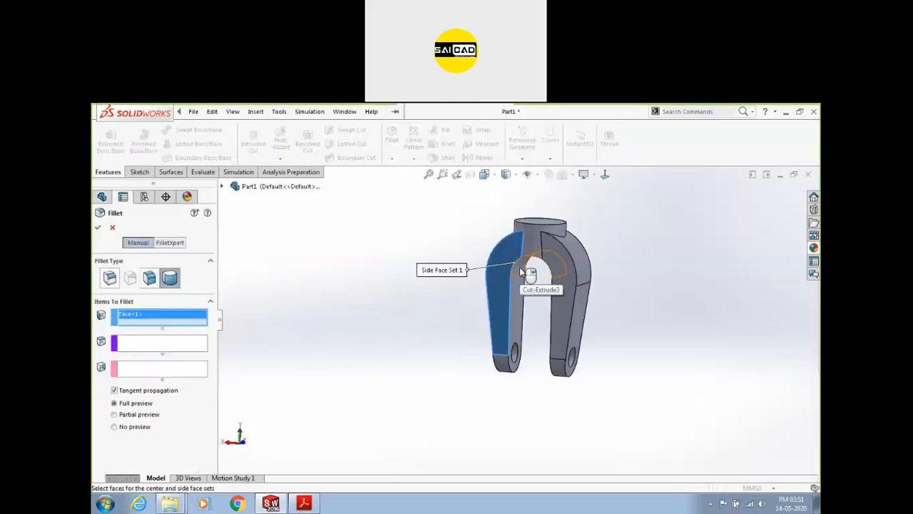
right_click(203, 322)
key("Escape")
left_click(109, 277)
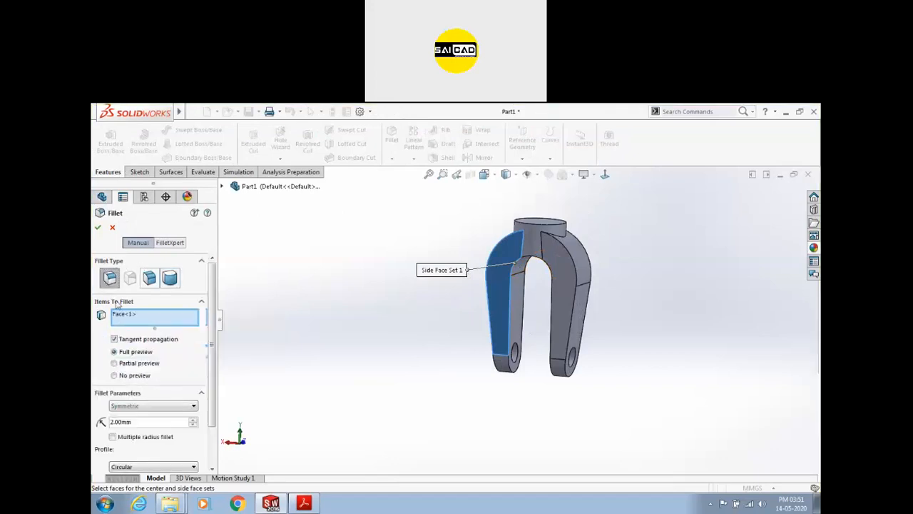
right_click(173, 318)
left_click(207, 320)
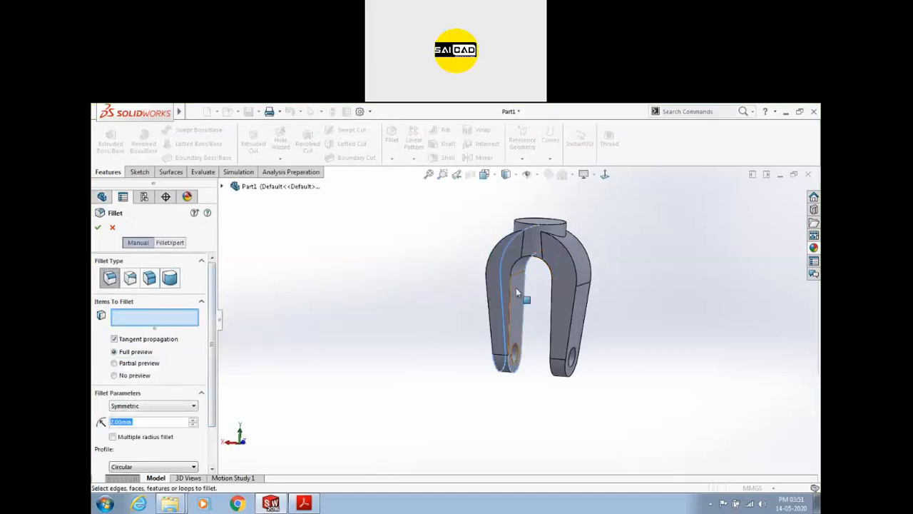
Try the 2 mm fillet on one leg's inner edge and the arch edge under the collar, and clear the selection.
scroll(516, 285, "down", 2)
left_click(510, 267)
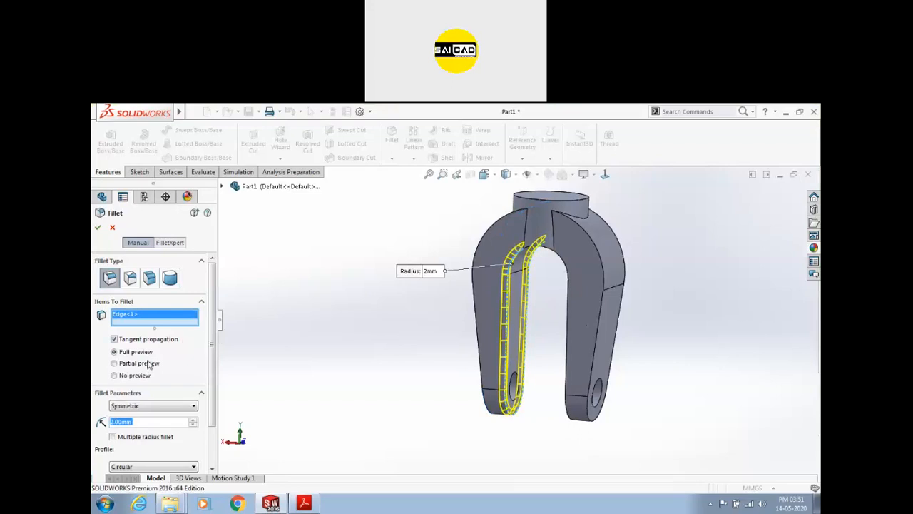
scroll(553, 239, "down", 3)
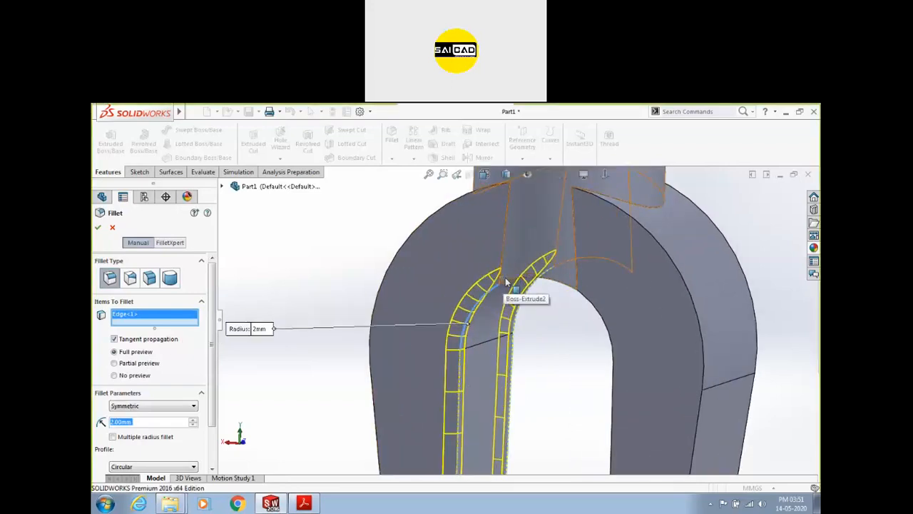
left_click(505, 286)
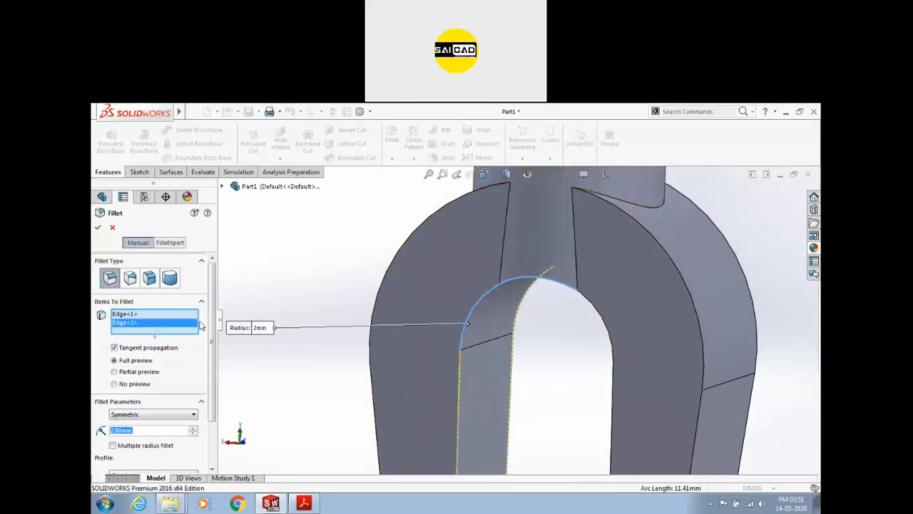
right_click(153, 325)
left_click(173, 332)
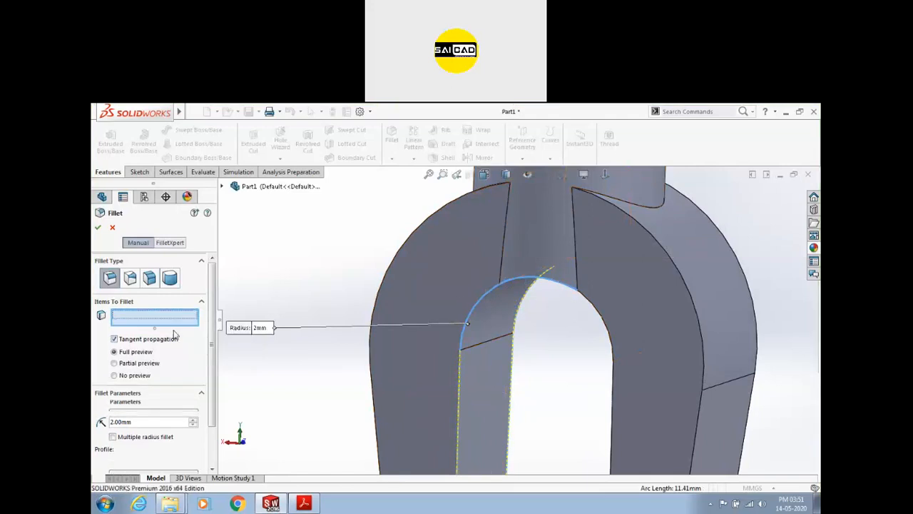
Check the PDF and select the four straight edges between the collar and the fork's arms for the 2 mm fillet.
left_click(506, 227)
left_click(304, 503)
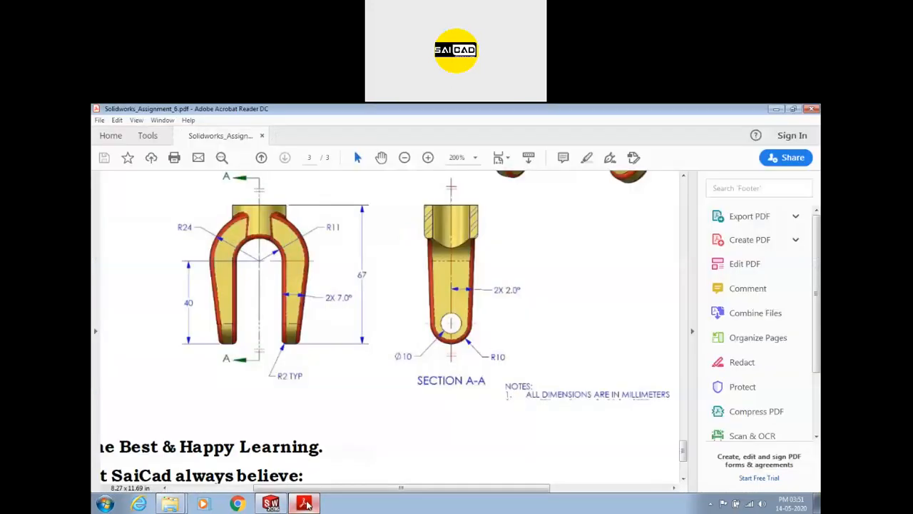
left_click(304, 502)
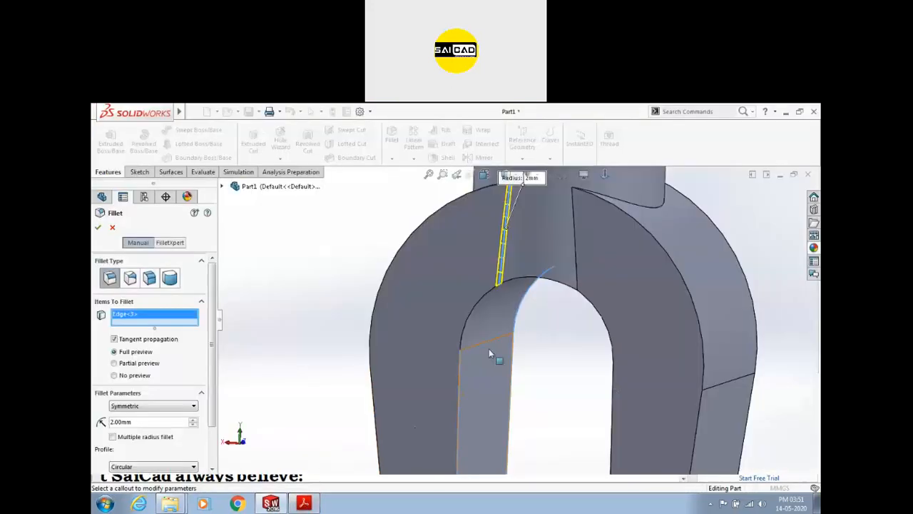
left_click(578, 271)
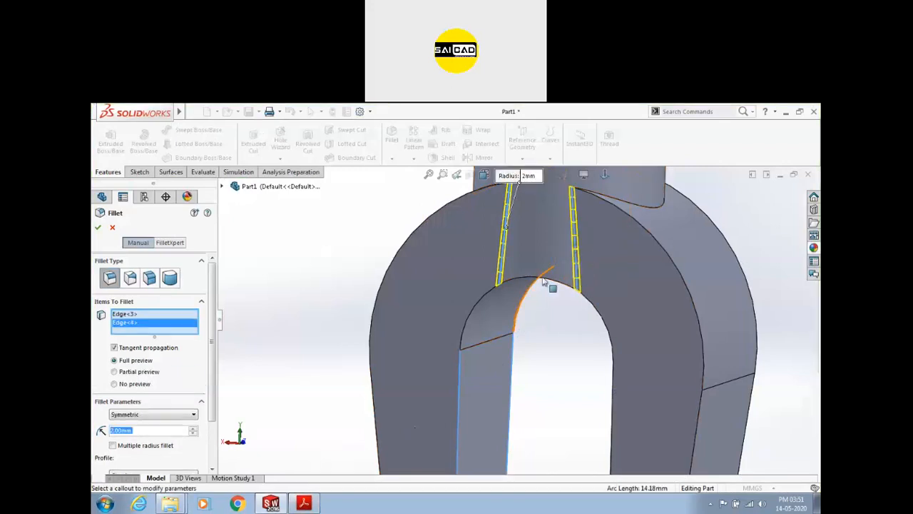
middle_click_drag(673, 251, 445, 297)
scroll(444, 297, "up", 5)
scroll(655, 258, "down", 3)
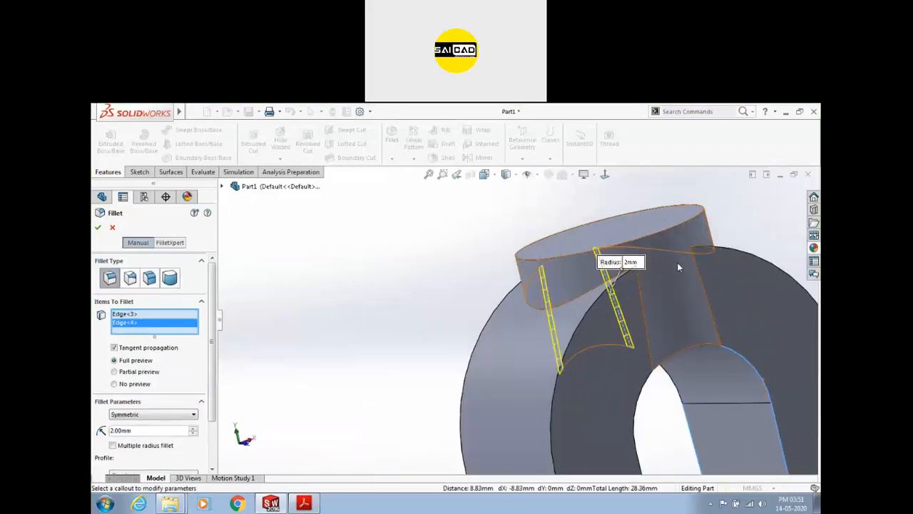
scroll(671, 305, "down", 1)
left_click(634, 327)
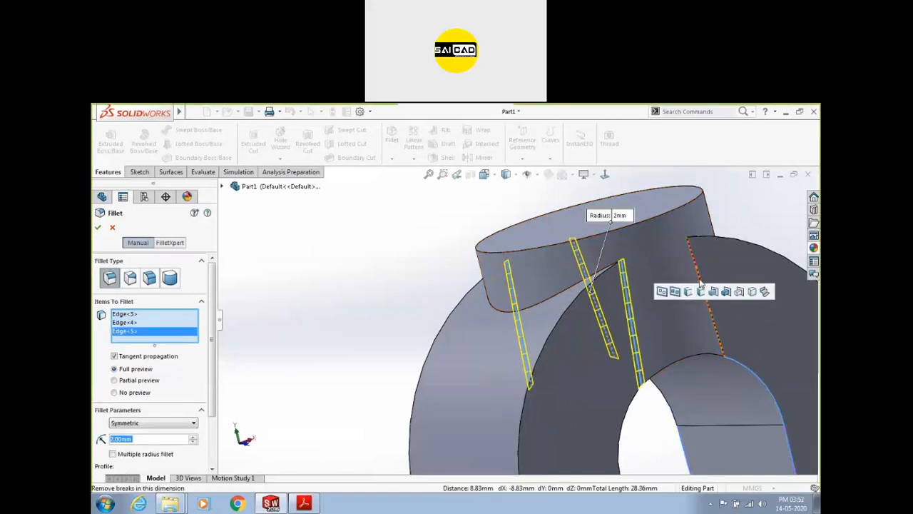
left_click(699, 289)
Add the curved edges where the collar meets the fork's outer surface on both sides to the fillet selection.
middle_click_drag(699, 288, 546, 325)
scroll(509, 292, "up", 3)
scroll(546, 325, "down", 3)
left_click(547, 322)
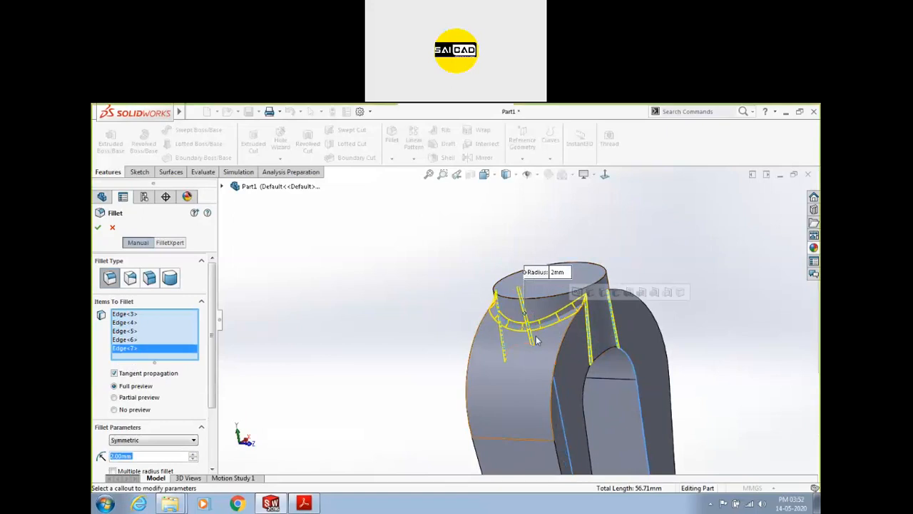
scroll(535, 338, "up", 3)
middle_click_drag(666, 307, 580, 316)
scroll(514, 329, "down", 2)
left_click(510, 305)
Add the outer edges of both fork arms to the selection and create the 2 mm fillet.
left_click(545, 330)
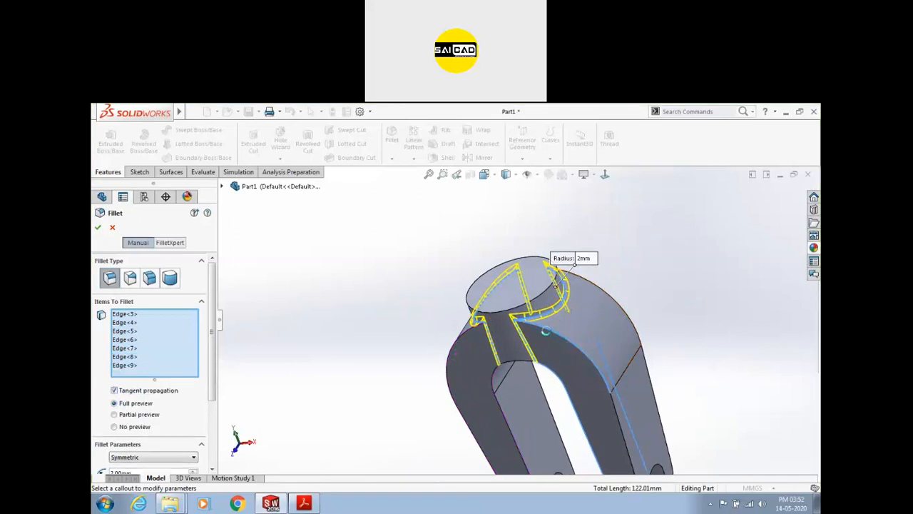
left_click(469, 345)
middle_click_drag(398, 337, 446, 286)
scroll(516, 320, "up", 4)
middle_click_drag(660, 369, 577, 324)
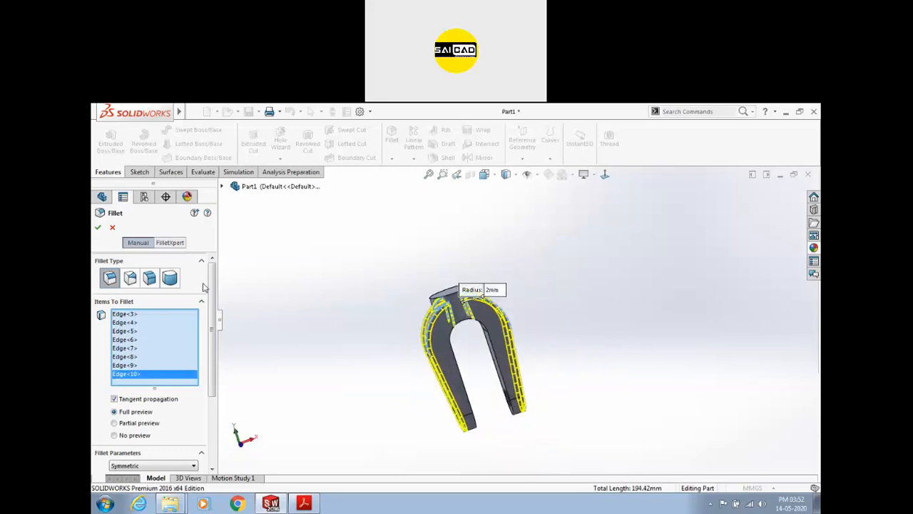
left_click(98, 227)
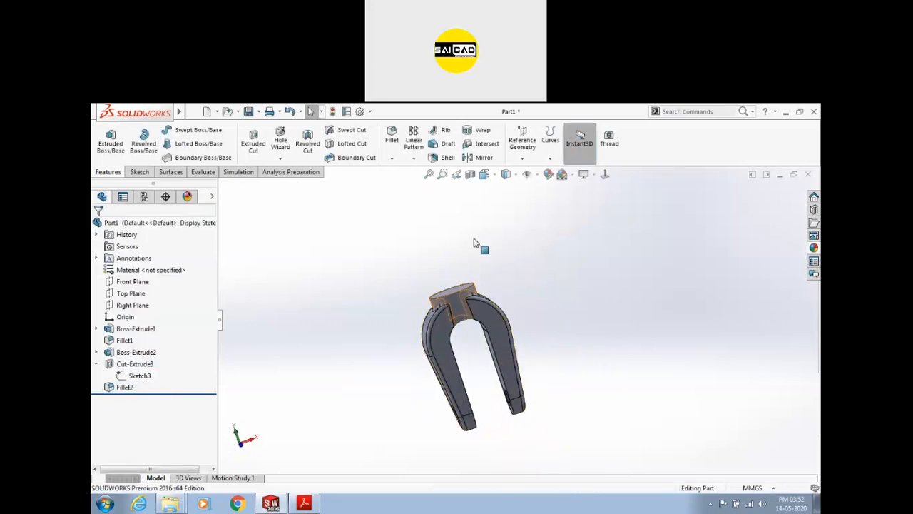
Create a second fillet along the inner edges of the fork.
left_click(392, 136)
left_click(499, 368)
middle_click_drag(629, 332, 624, 314)
left_click(98, 227)
middle_click_drag(571, 300, 634, 363)
scroll(467, 288, "down", 3)
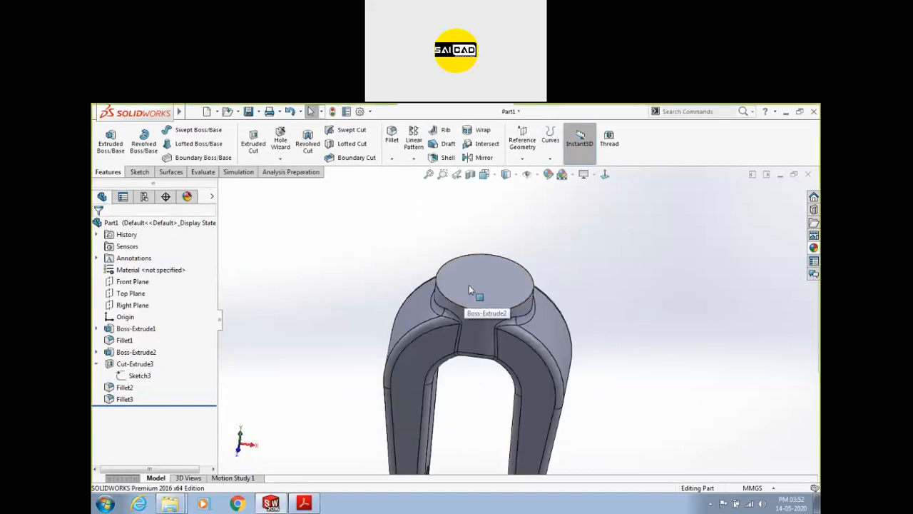
Cut the 18 mm circle of the collar's sketch upward through all to bore the collar.
left_click(137, 375)
scroll(388, 289, "up", 3)
left_click(137, 352)
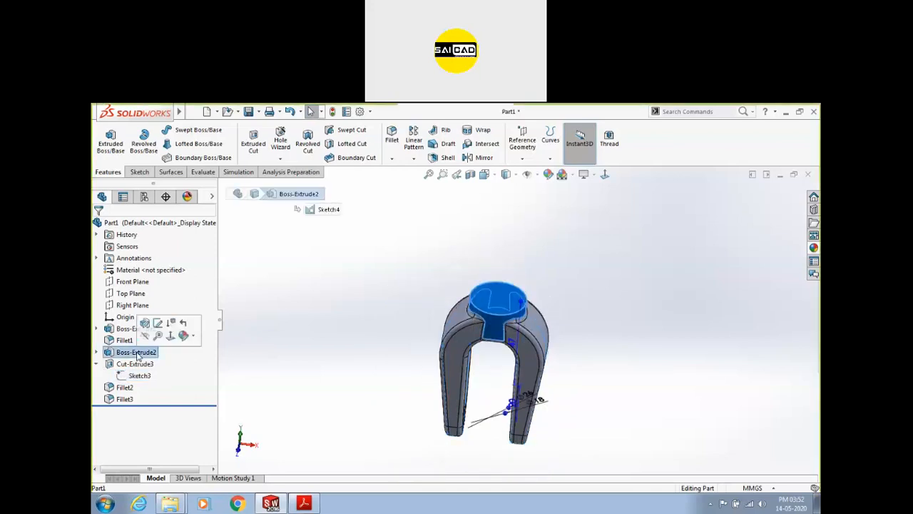
left_click(96, 351)
left_click(139, 364)
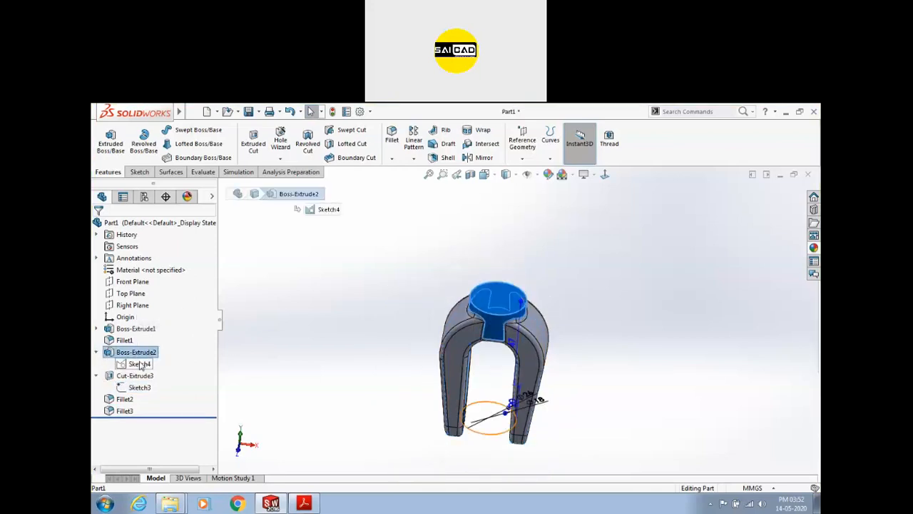
left_click(491, 402)
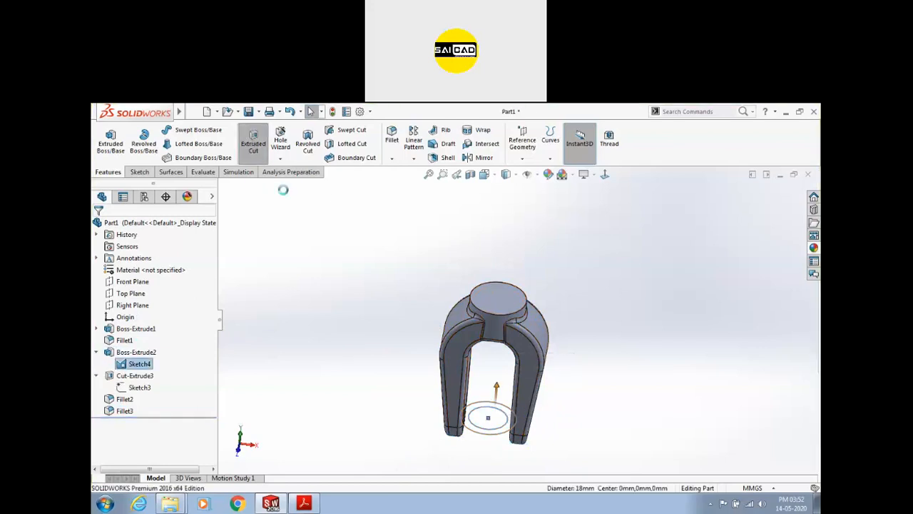
left_click(253, 140)
left_click(141, 295)
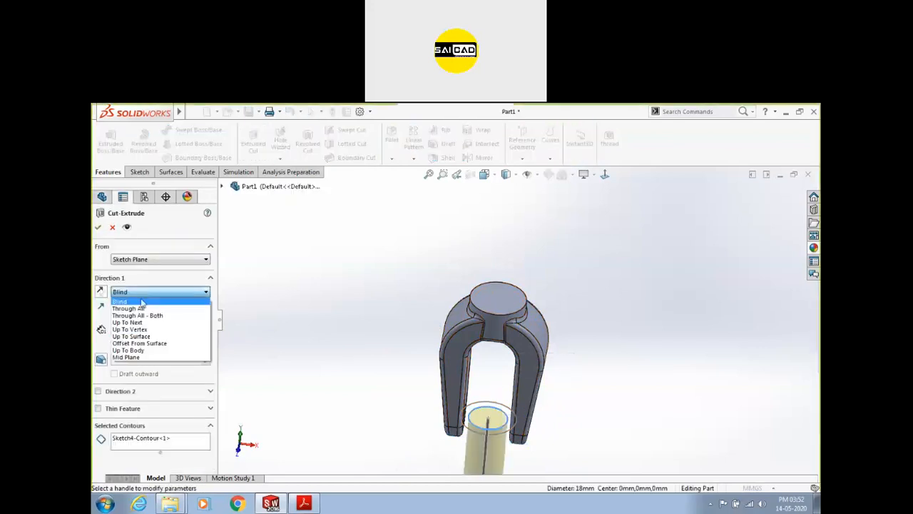
left_click(151, 306)
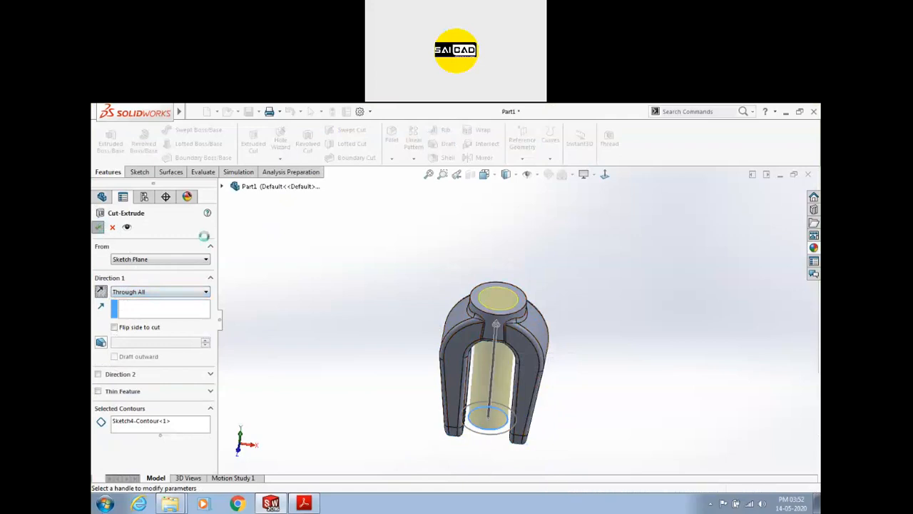
key("Return")
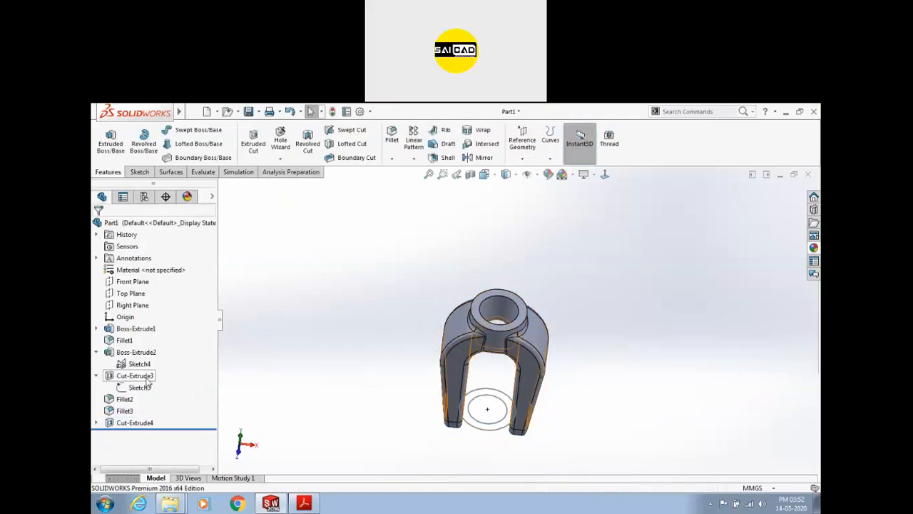
Hide the collar's sketch and inspect the finished fork from the side and at an angle.
left_click(137, 352)
middle_click_drag(244, 363, 416, 453)
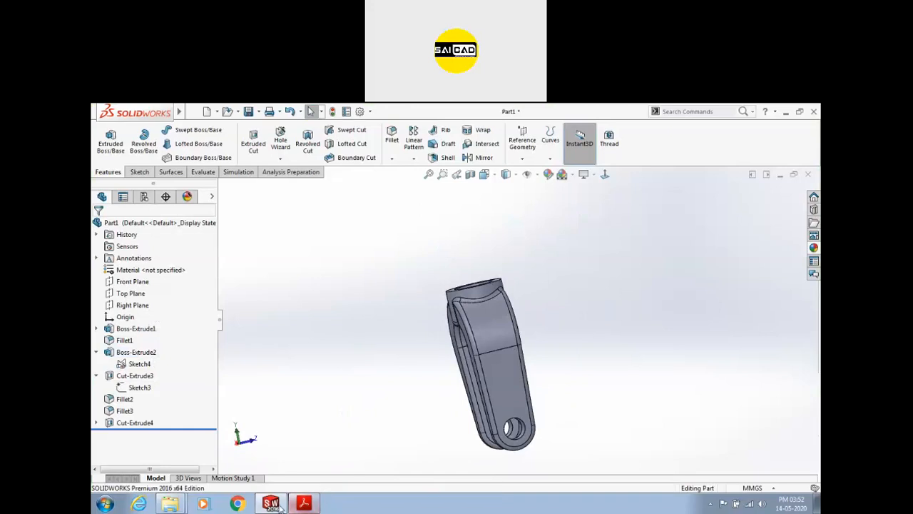
left_click(281, 505)
left_click(280, 505)
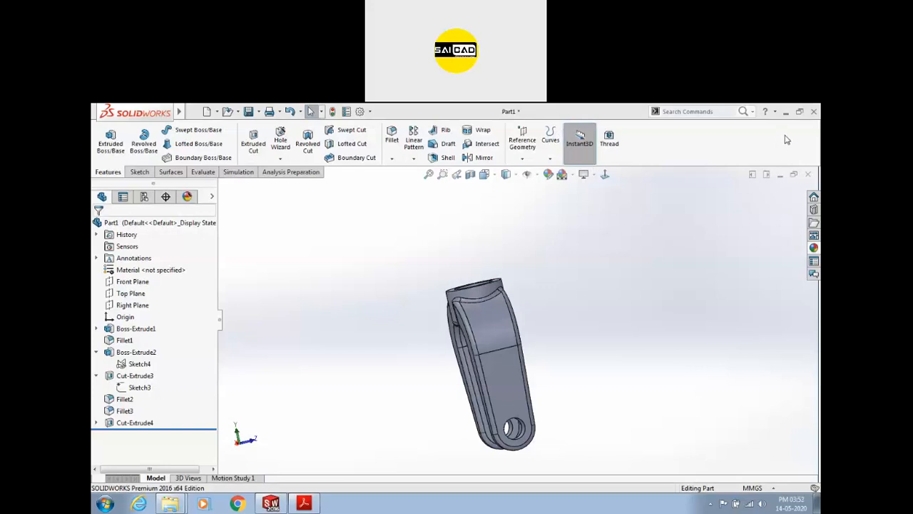
scroll(493, 341, "up", 1)
scroll(493, 341, "down", 2)
middle_click_drag(492, 341, 545, 347)
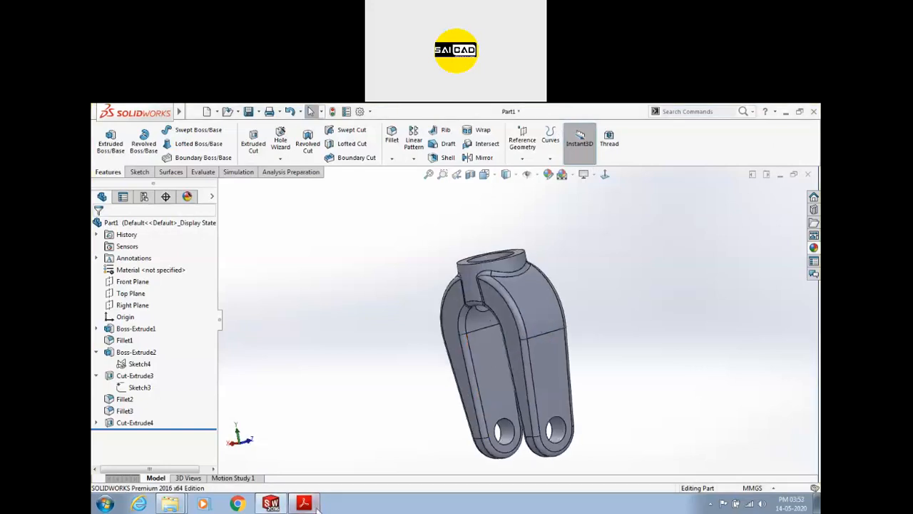
Switch to the assignment PDF in Adobe Acrobat Reader and examine the dimensioned views of exercise 2 on page 2.
left_click(304, 503)
scroll(472, 302, "up", 15)
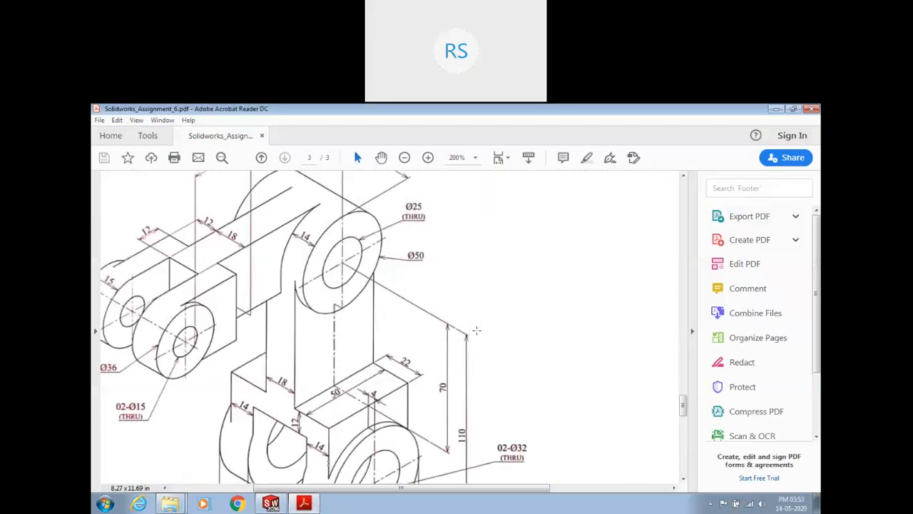
scroll(480, 331, "down", 3, "ctrl")
scroll(479, 331, "up", 10)
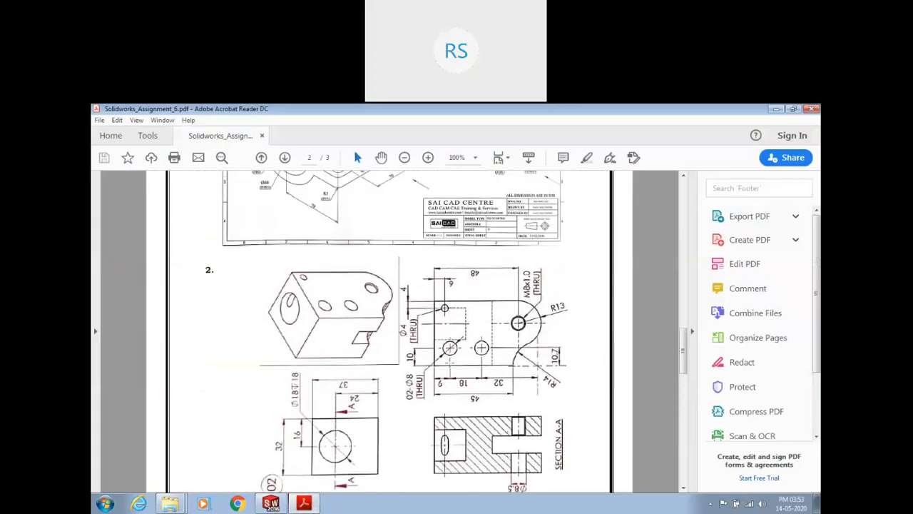
scroll(426, 317, "down", 1)
scroll(425, 318, "up", 1, "ctrl")
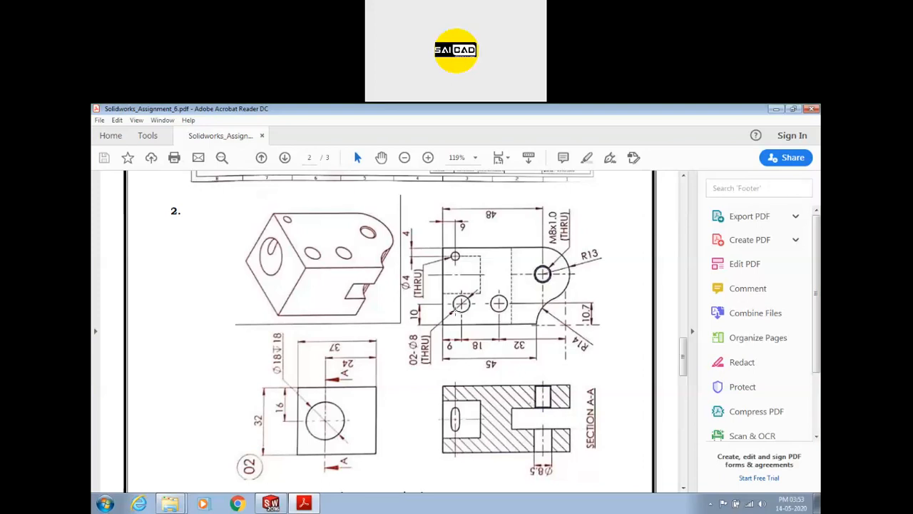
scroll(456, 311, "up", 2)
scroll(399, 319, "down", 1, "ctrl")
scroll(390, 322, "up", 4)
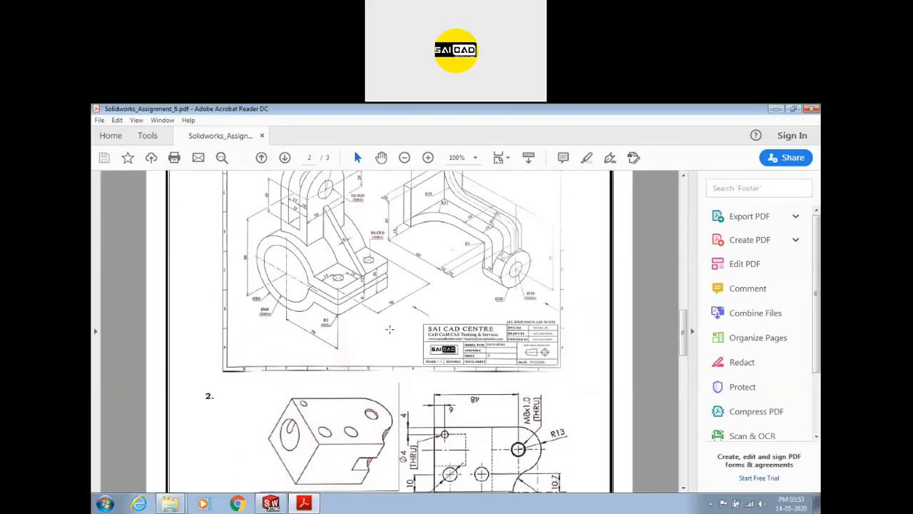
scroll(390, 322, "down", 5)
scroll(460, 314, "up", 1, "ctrl")
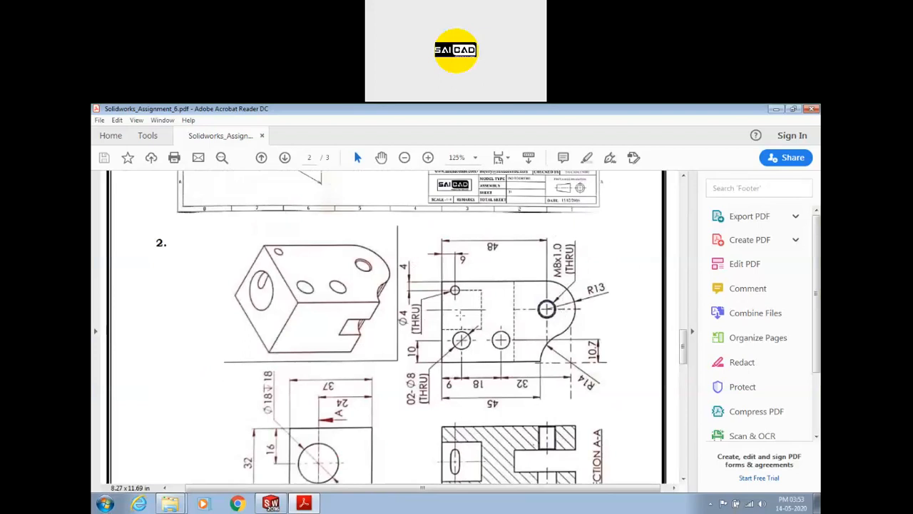
Examine the dimensioned views and section A-A of exercise 2 in the assignment PDF.
scroll(487, 299, "down", 2)
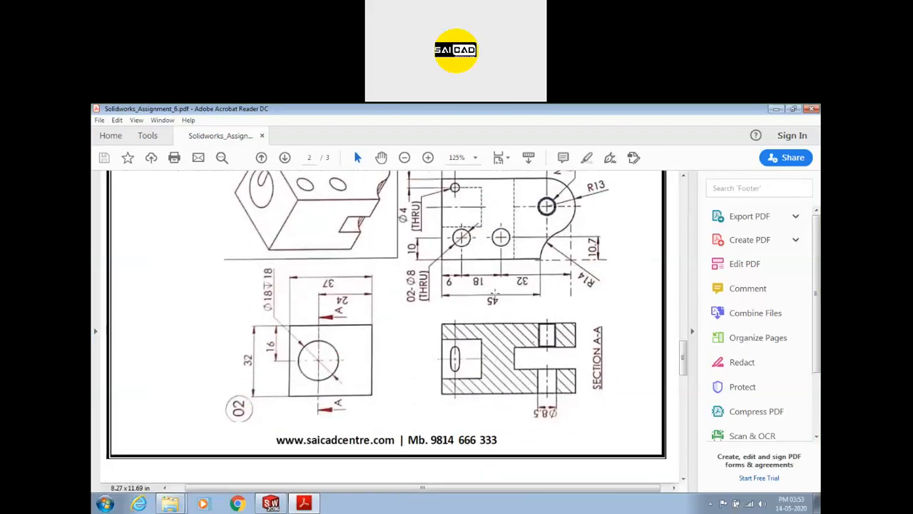
scroll(525, 303, "up", 1)
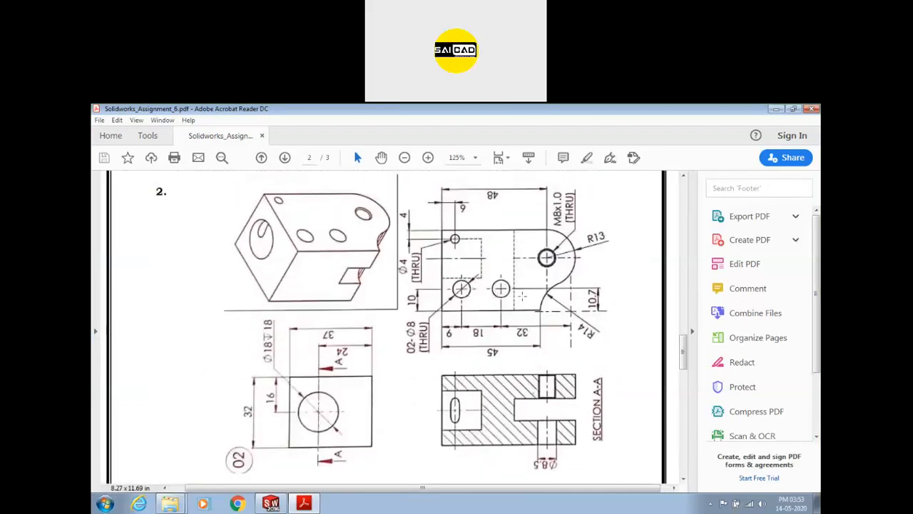
scroll(464, 342, "down", 1)
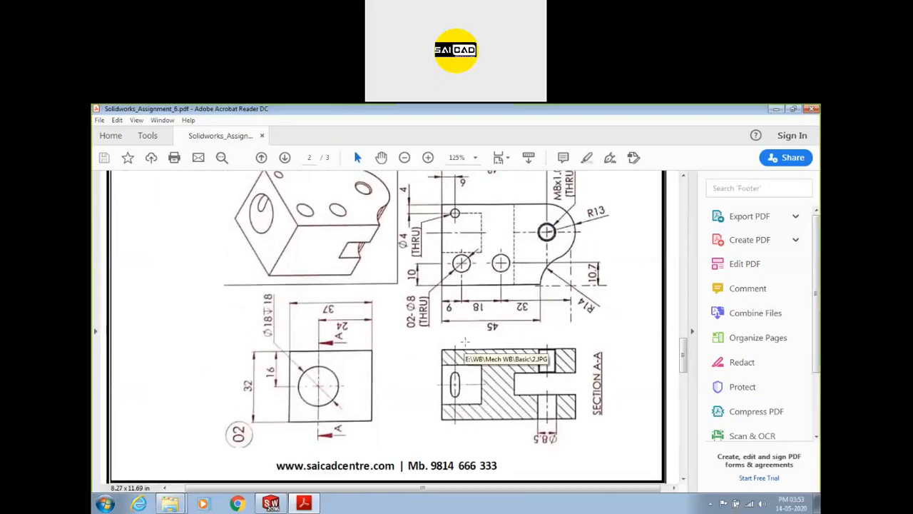
scroll(462, 346, "up", 3)
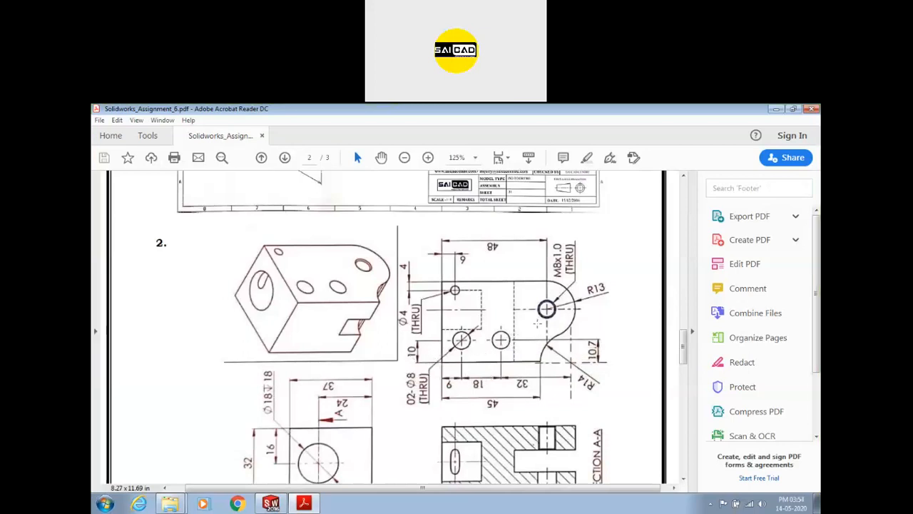
scroll(537, 321, "down", 3)
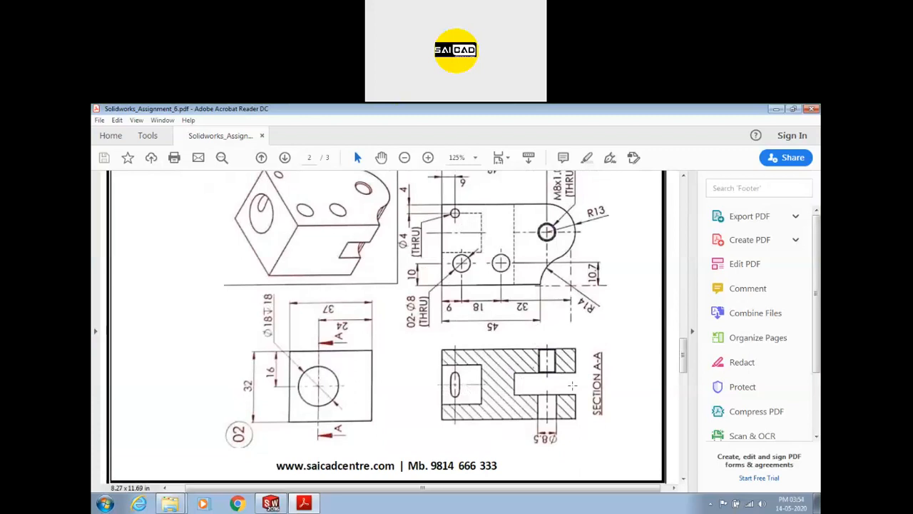
scroll(450, 401, "up", 2)
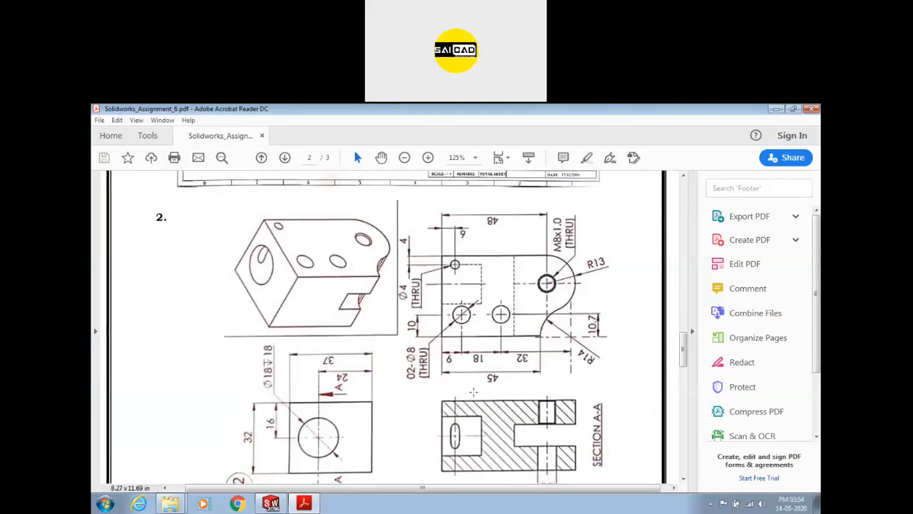
Compare exercise 2 with exercise 1's isometric drawings, and look through the remaining assignment to the end of page 3.
scroll(471, 382, "up", 10)
scroll(464, 364, "down", 4)
scroll(465, 364, "down", 10)
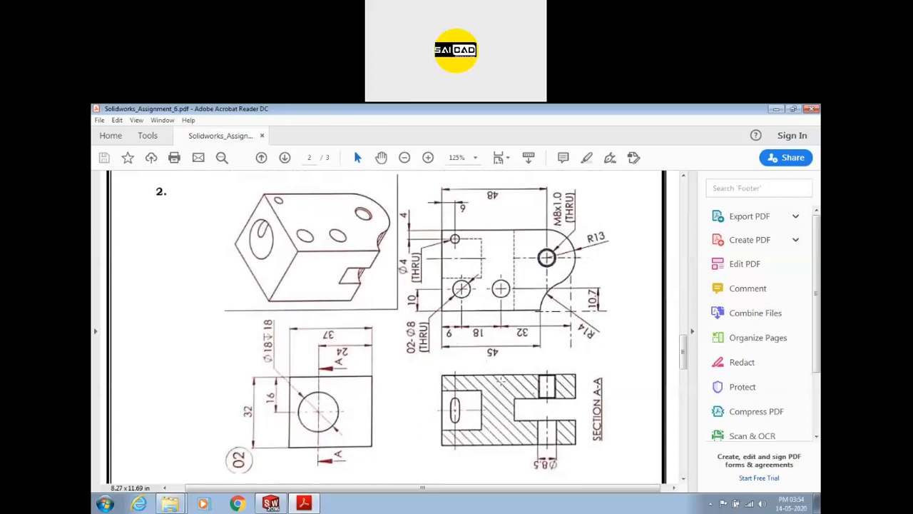
scroll(503, 386, "up", 5)
scroll(421, 325, "up", 2)
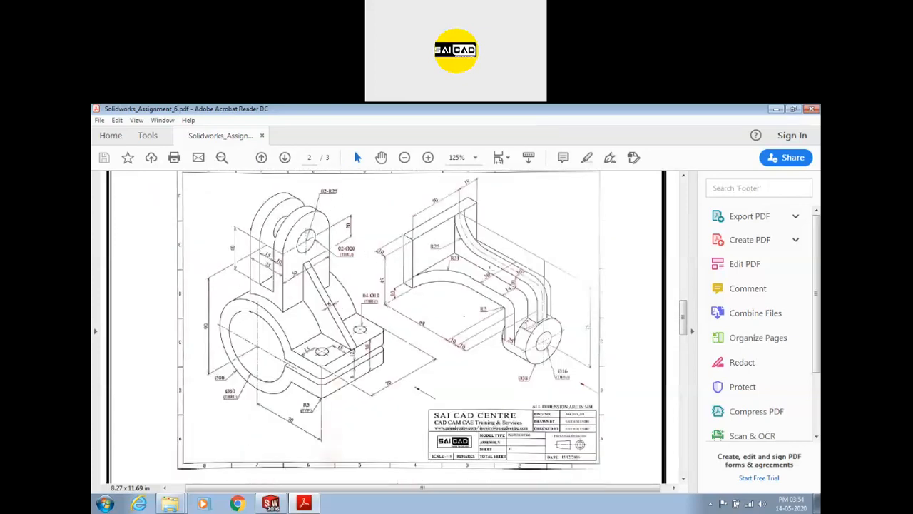
scroll(503, 299, "down", 2)
scroll(492, 308, "up", 2)
scroll(441, 347, "up", 1)
scroll(436, 349, "down", 1, "ctrl")
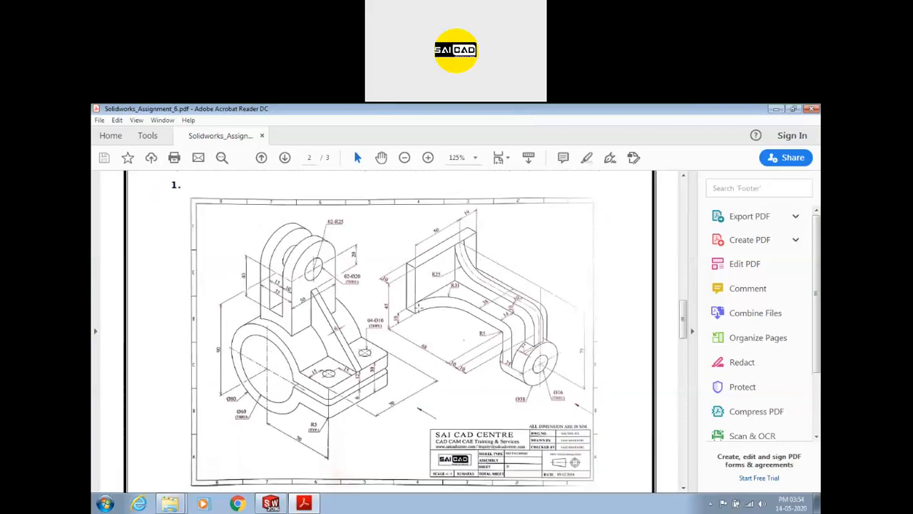
scroll(417, 311, "down", 15)
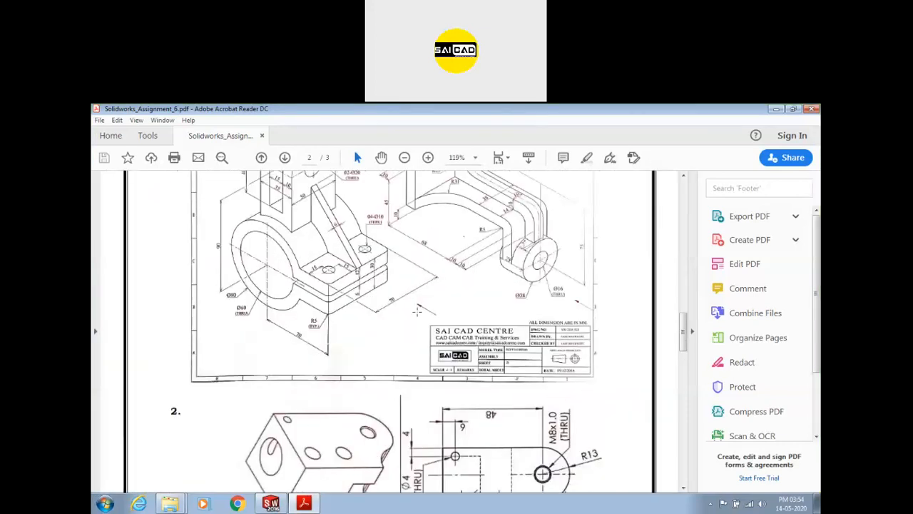
scroll(424, 286, "down", 8)
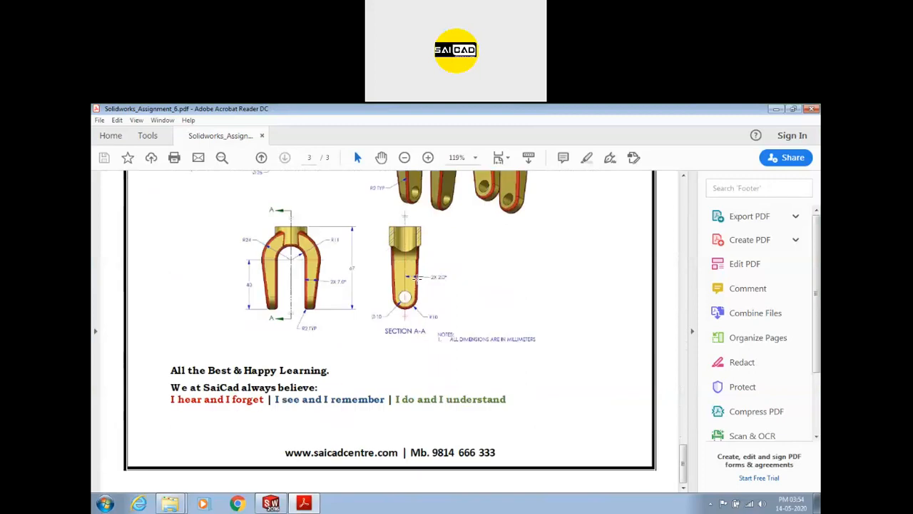
Close the assignment PDF, return to the fork in SOLIDWORKS, and create a new part document.
left_click(811, 112)
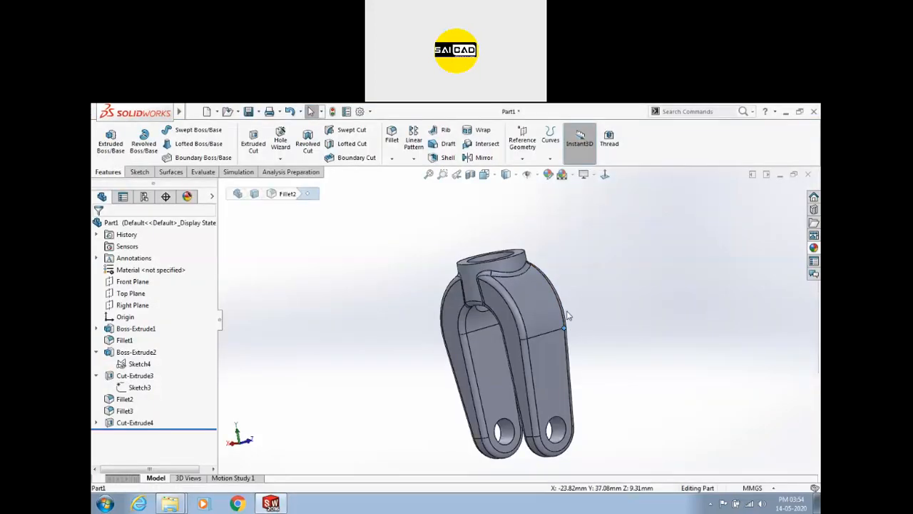
middle_click_drag(597, 289, 710, 309)
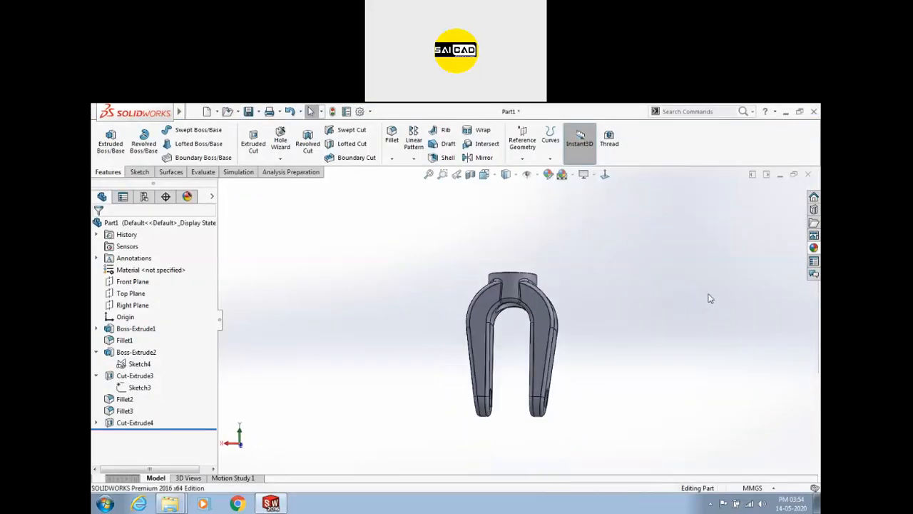
key("ctrl+n")
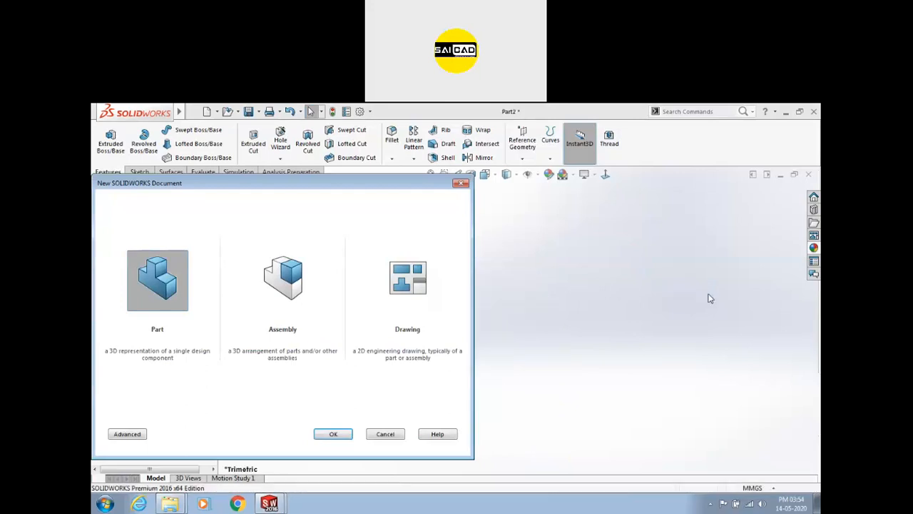
key("Return")
Sketch a center rectangle about 125 mm high on the Top Plane, centred on the origin.
left_click(139, 172)
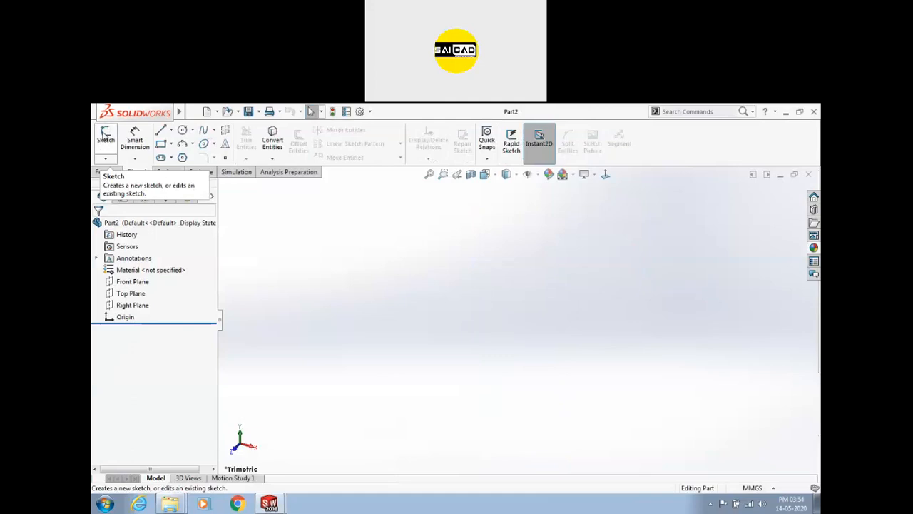
left_click(105, 136)
left_click(394, 331)
left_click(161, 144)
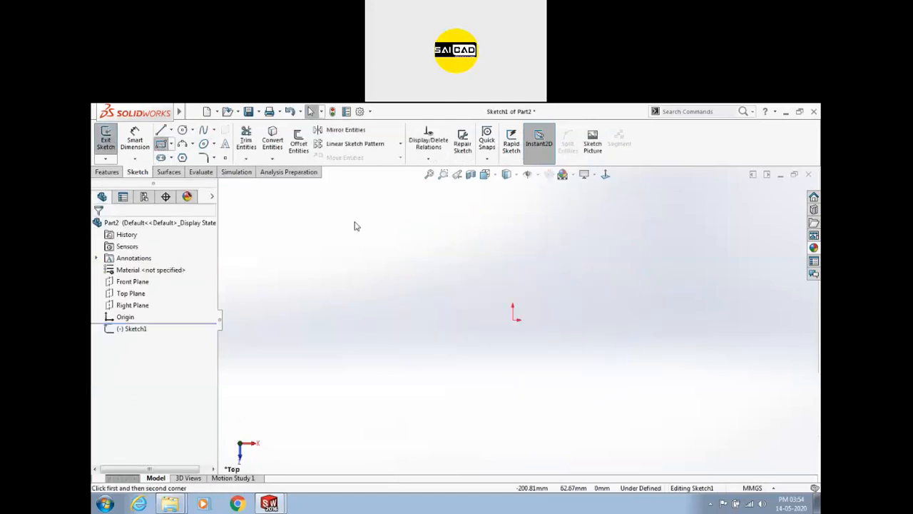
left_click(140, 268)
left_click(513, 320)
left_click(667, 232)
key("Escape")
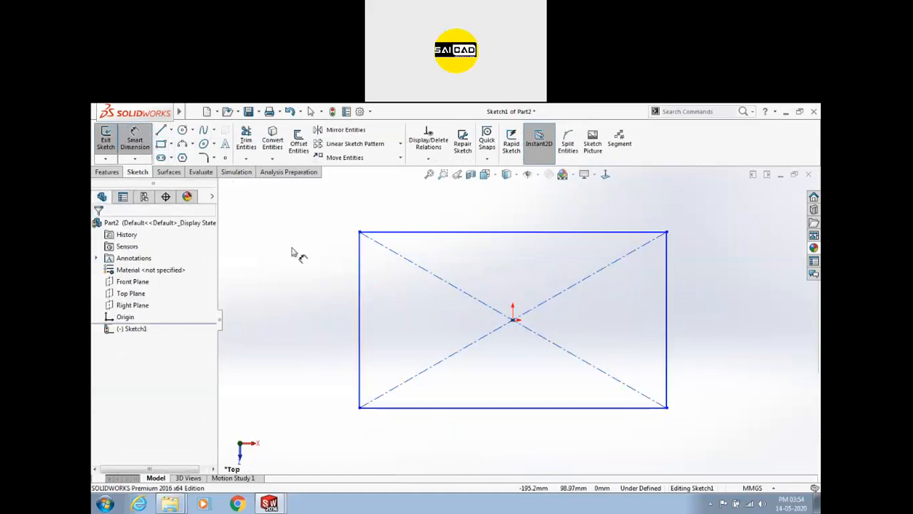
Dimension the rectangle with a height of 200 mm and a width of 400 mm.
left_click(358, 279)
left_click(332, 280)
type("200")
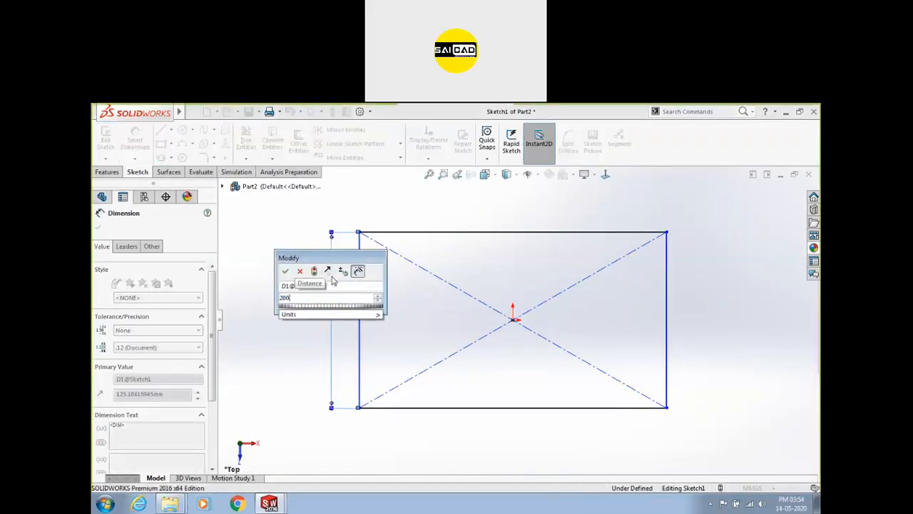
key("Return")
left_click(404, 232)
left_click(402, 213)
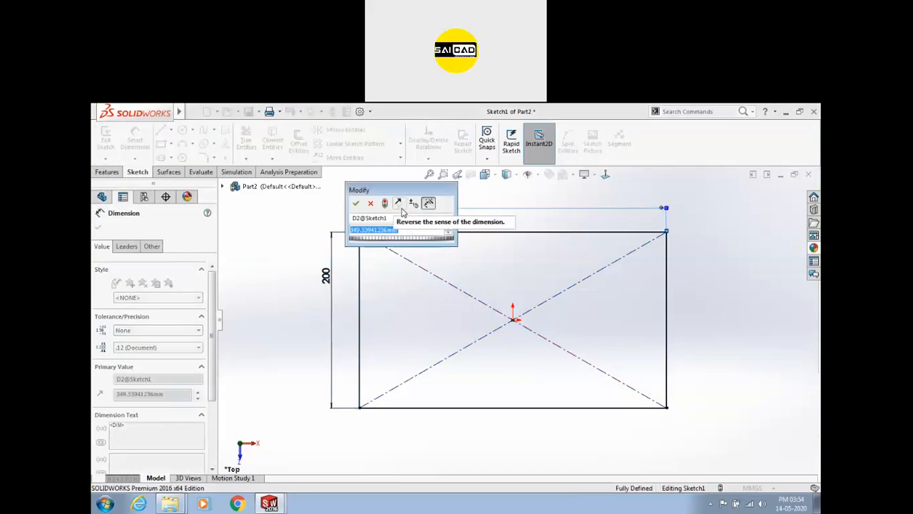
type("400")
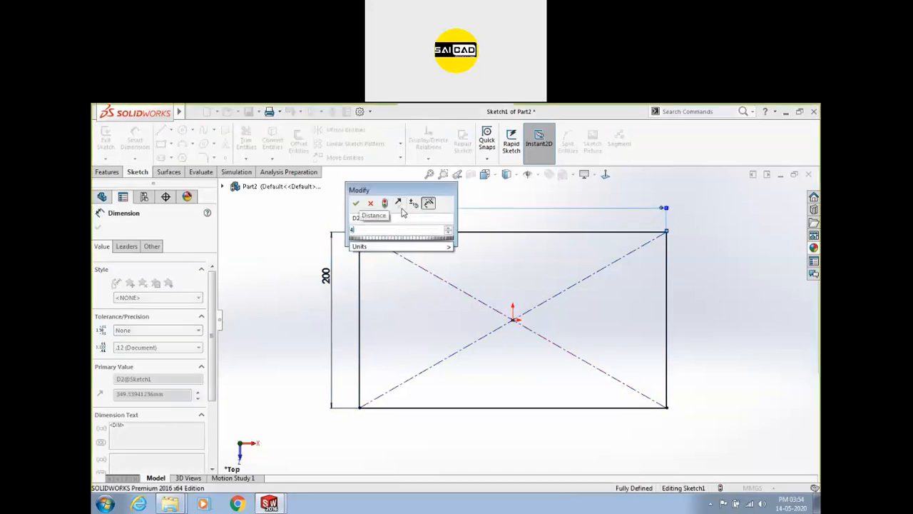
key("Return")
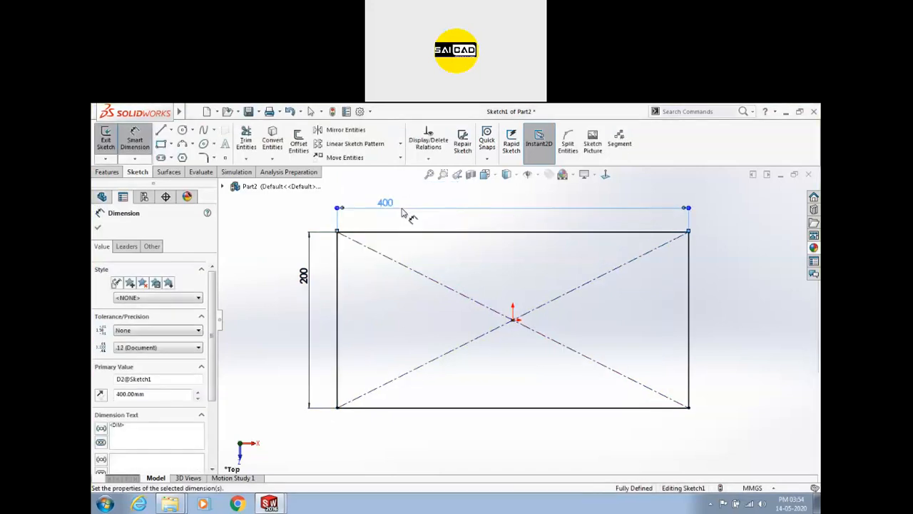
Finish the 400 by 200 mm rectangle sketch and extrude it upward as a solid plate about 35 mm thick.
left_click(106, 143)
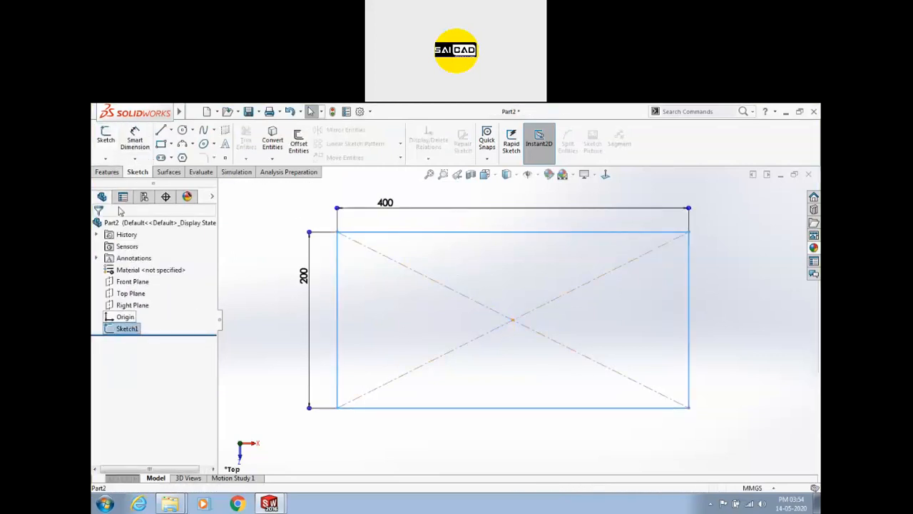
left_click(106, 171)
left_click(110, 139)
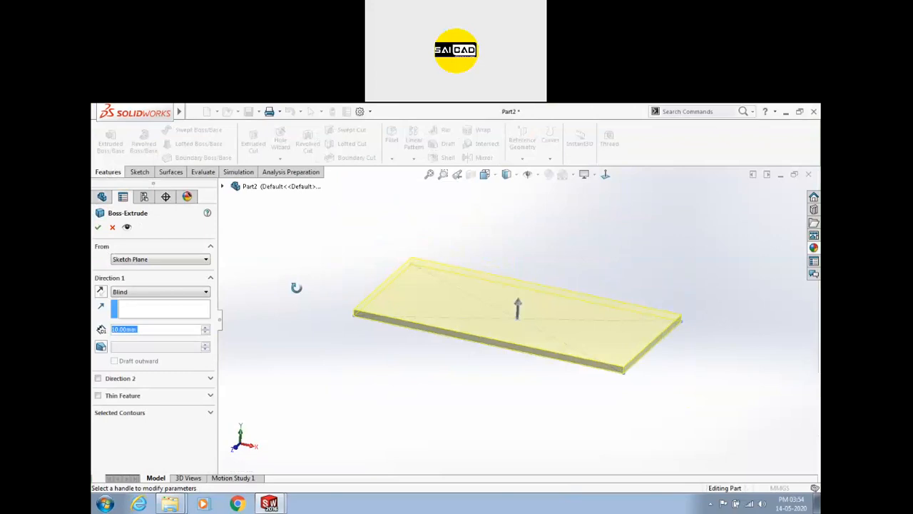
left_click_drag(519, 307, 519, 286)
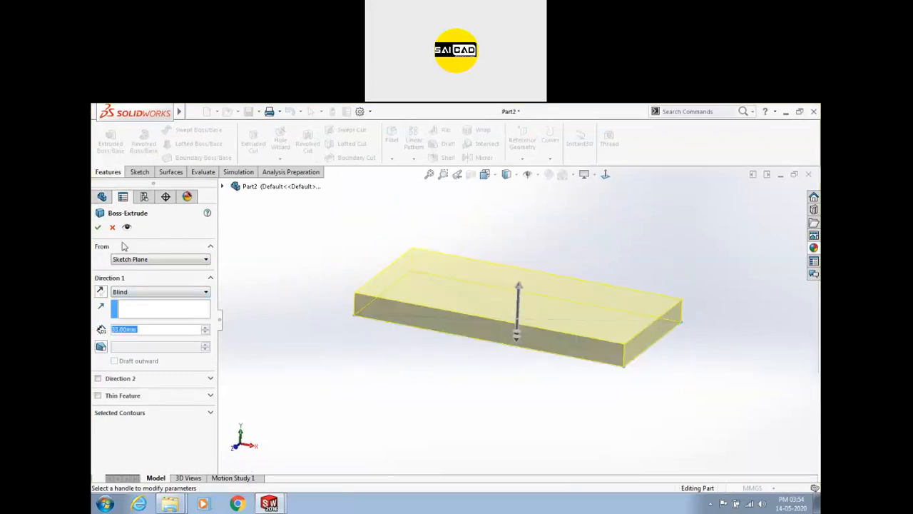
left_click(98, 226)
middle_click_drag(385, 307, 437, 313)
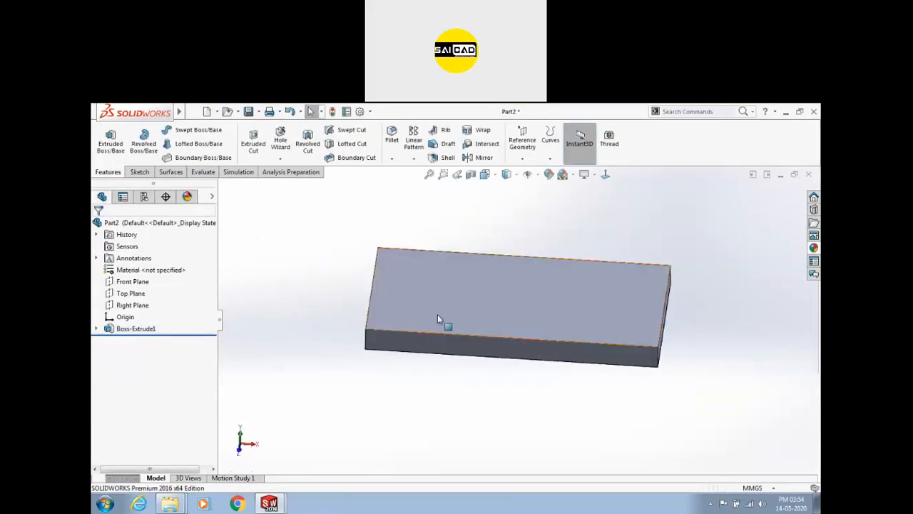
Start a sketch on the plate's top face and draw a corner rectangle about 42 mm high near the lower-left corner.
left_click(439, 314)
middle_click_drag(337, 284, 355, 342)
scroll(404, 313, "down", 1)
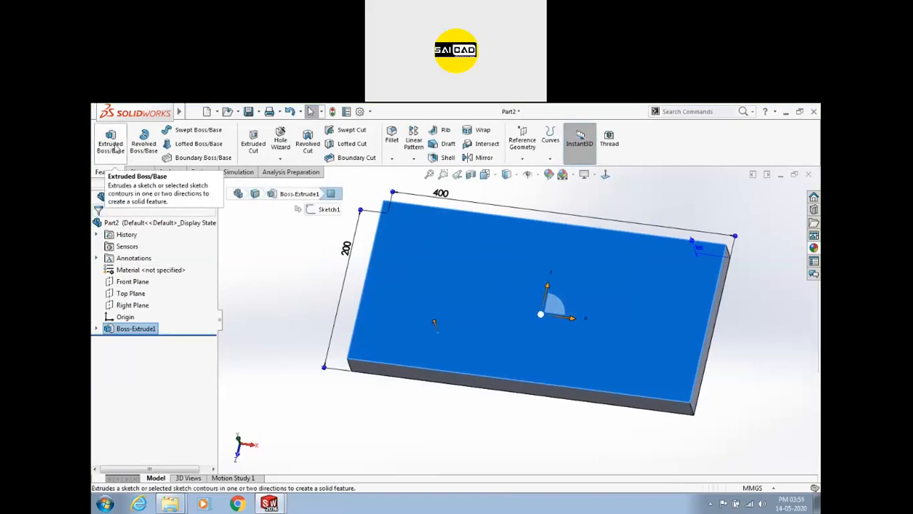
left_click(140, 172)
left_click(112, 145)
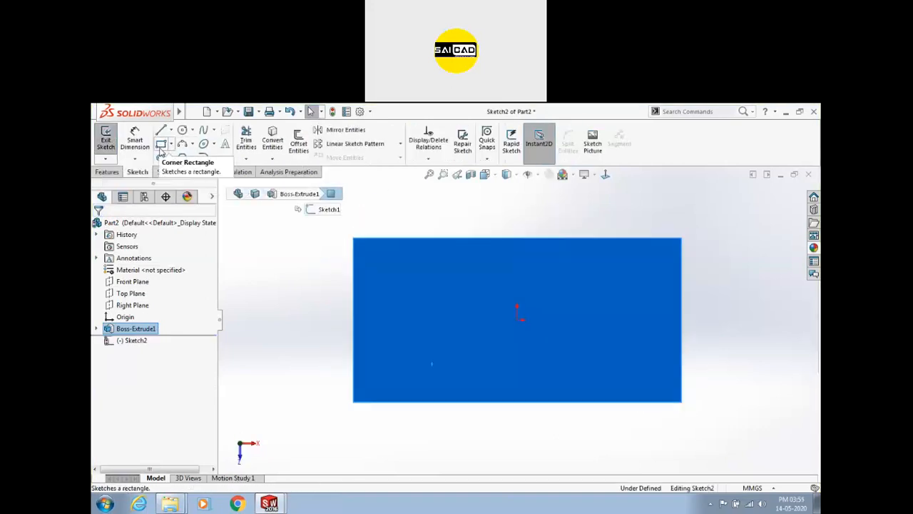
left_click(161, 143)
left_click_drag(384, 375, 450, 340)
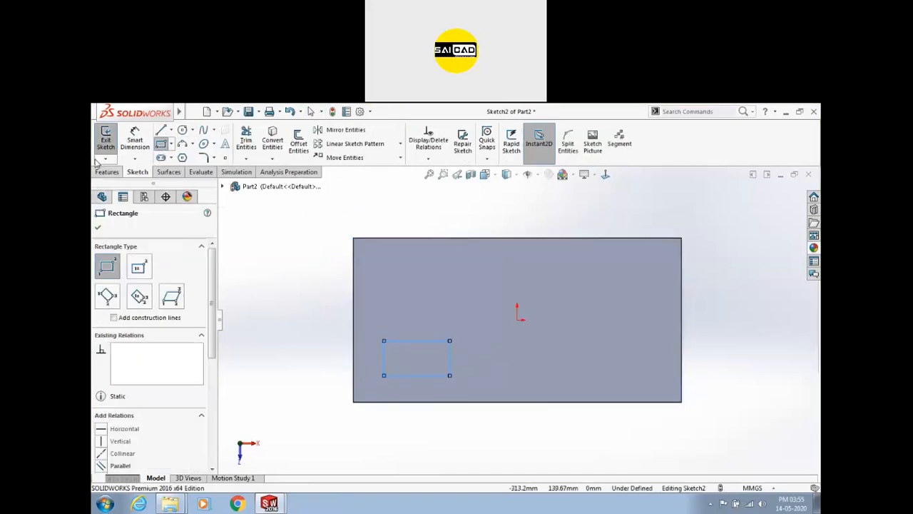
Dimension the small rectangle's left side and set its height to 40 mm.
left_click(135, 140)
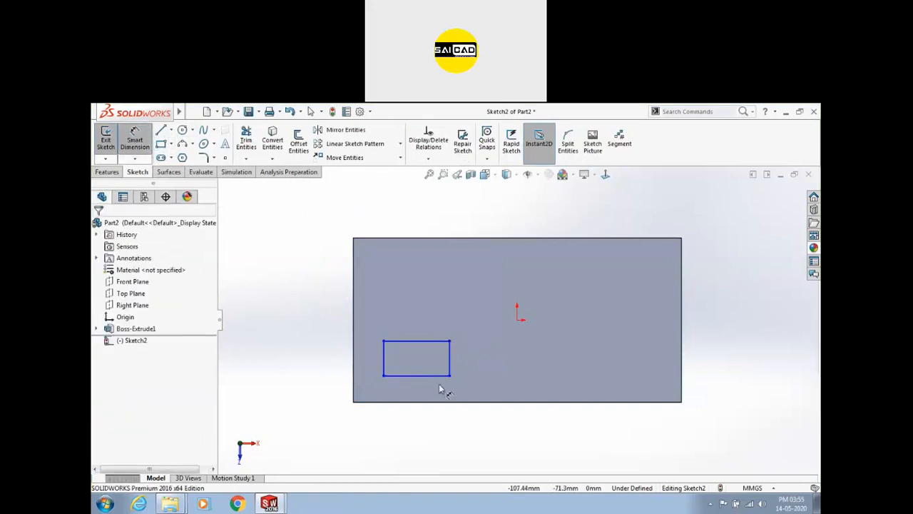
left_click(385, 355)
left_click(371, 350)
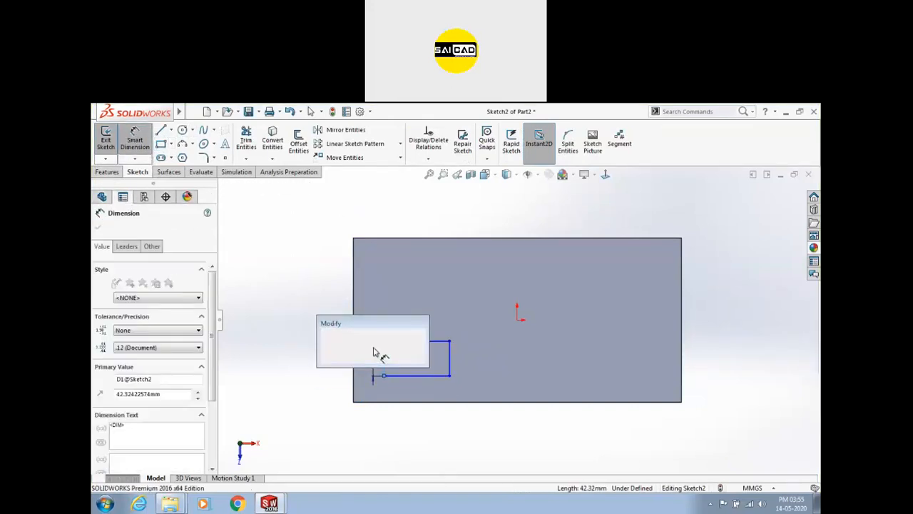
type("40")
key("Return")
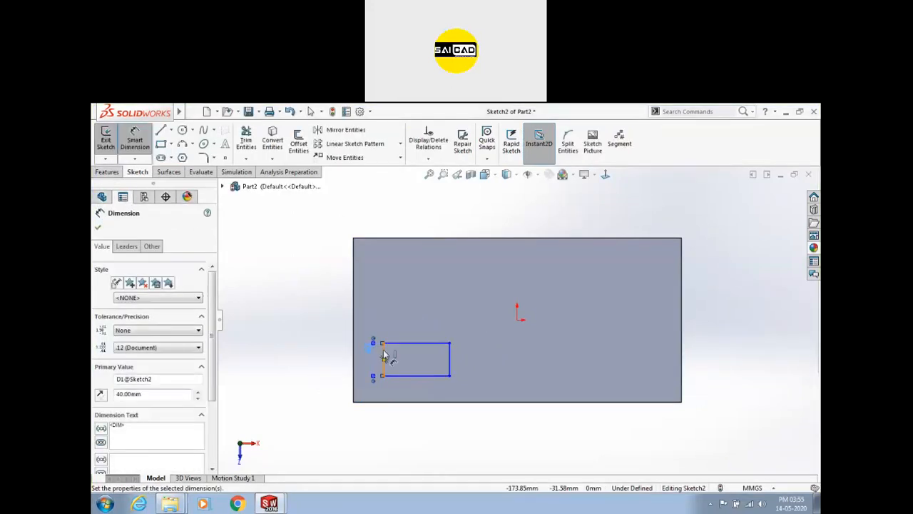
Dimension the small rectangle's upper side and set its length to 80 mm.
left_click(408, 344)
left_click(407, 335)
type("80")
key("Return")
scroll(417, 378, "down", 3)
key("Escape")
key("Escape")
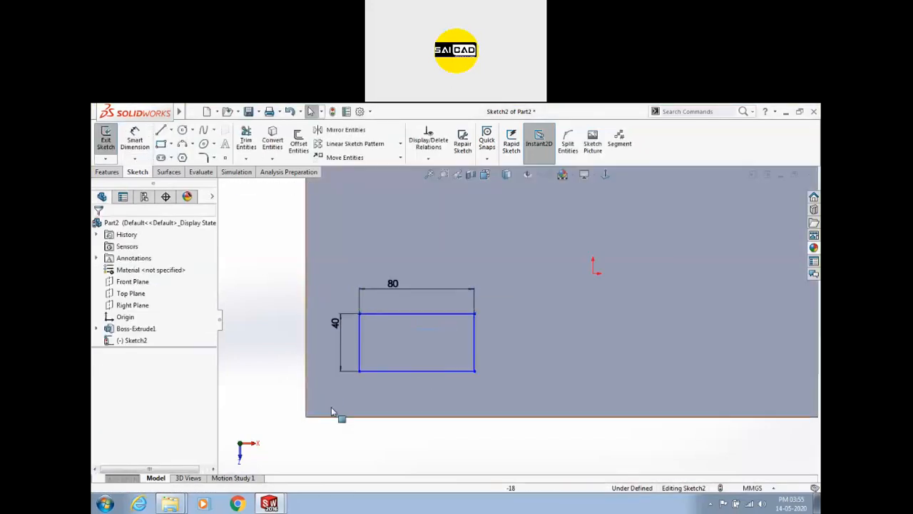
Dimension the small rectangle's lower-left corner 30 mm from the plate's lower edge.
left_click(134, 139)
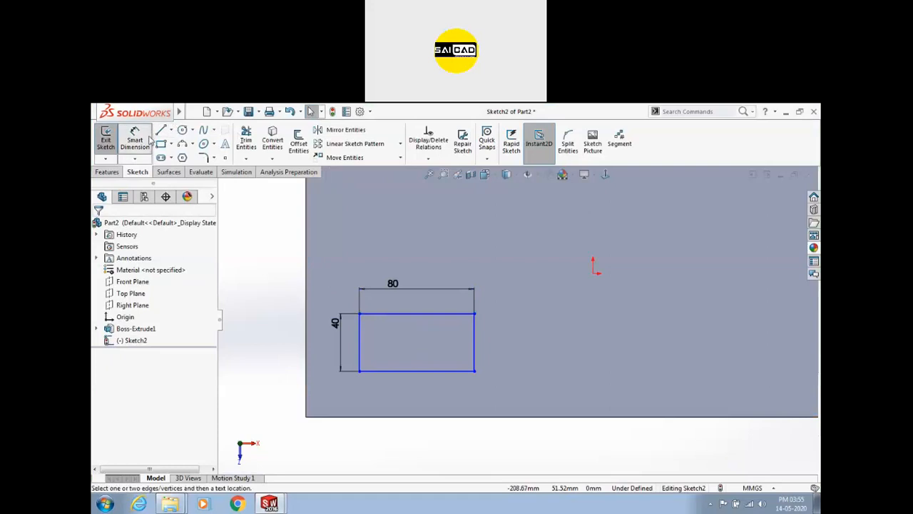
left_click(358, 372)
left_click(367, 419)
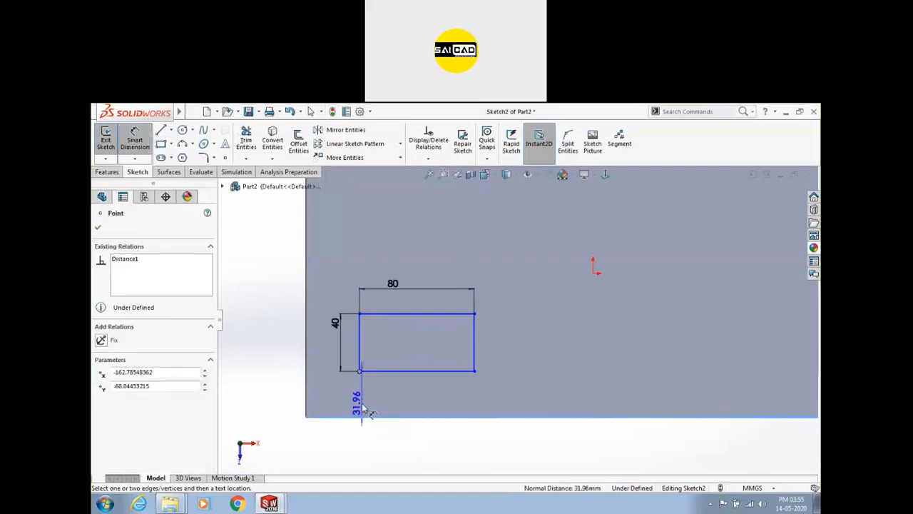
left_click(361, 403)
type("30")
key("Return")
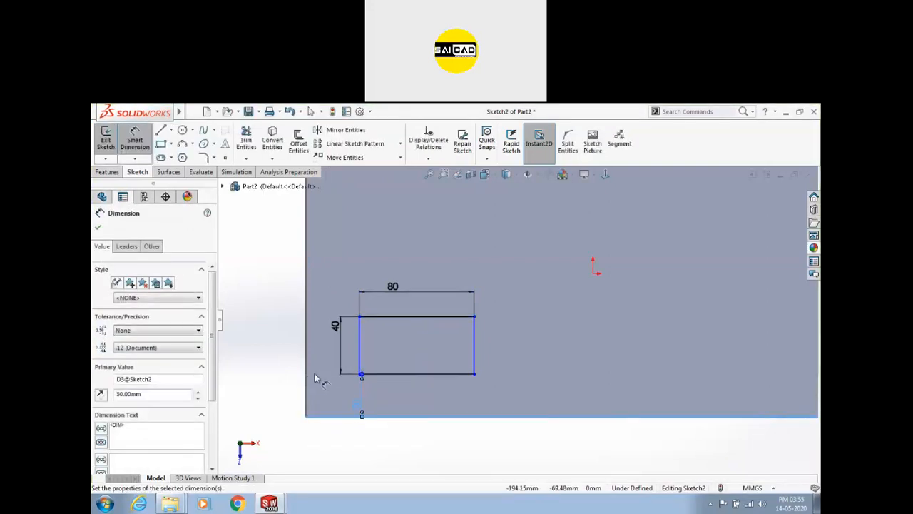
Dimension the small rectangle's left side 35 mm from the plate's left edge.
left_click(307, 372)
left_click(361, 360)
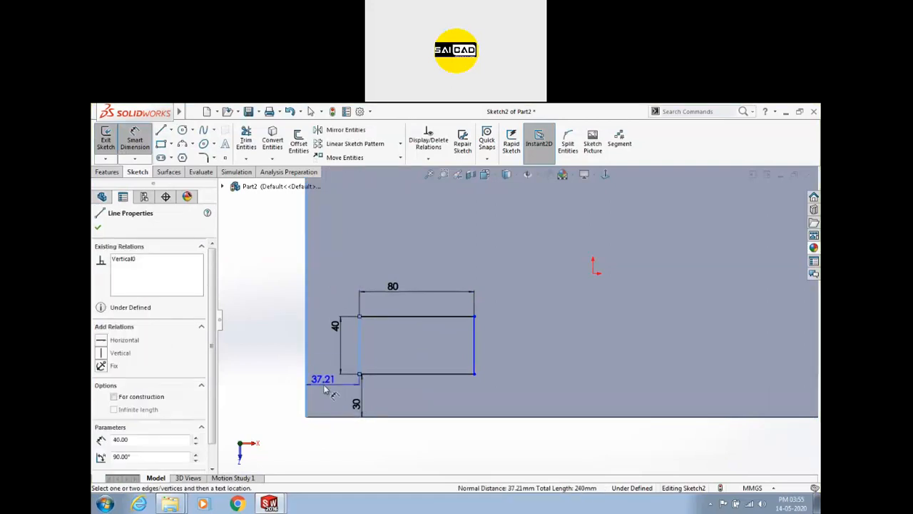
left_click(324, 390)
type("30")
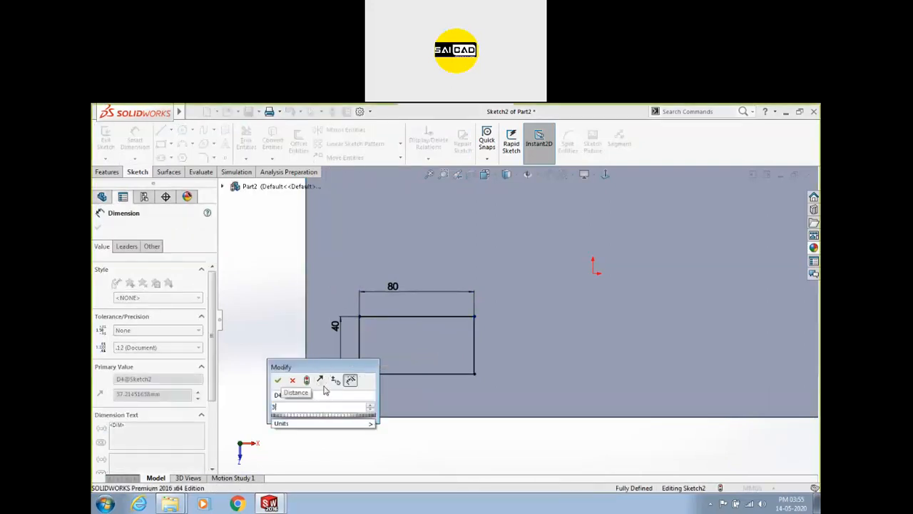
key("Return")
left_click(136, 142)
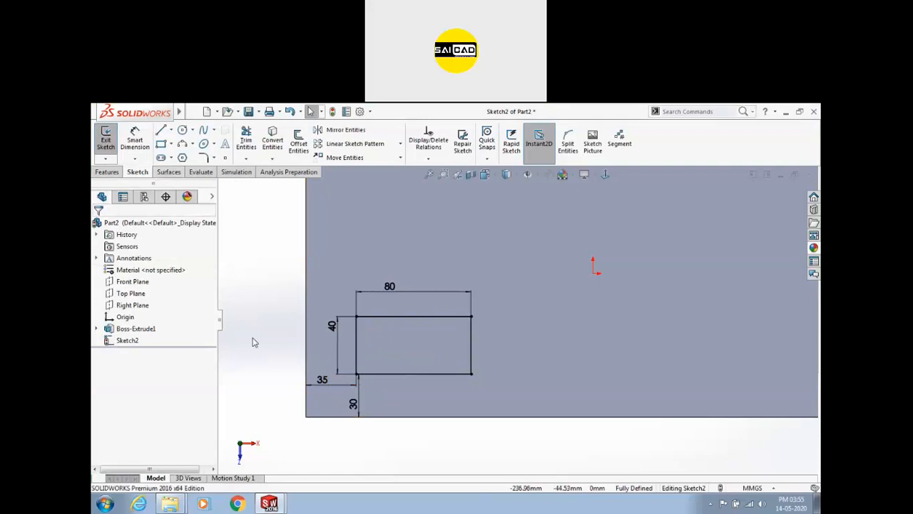
Rename the small rectangle's 80 mm dimension as Length.
double_click(391, 293)
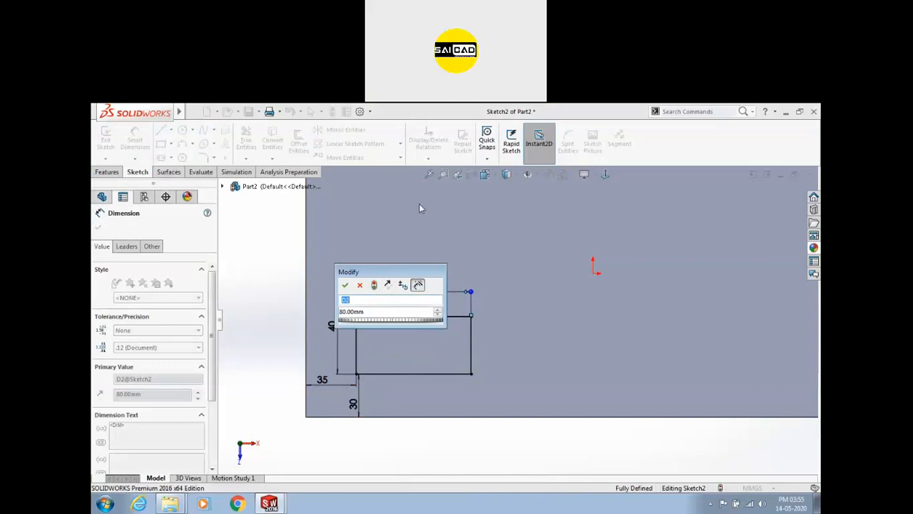
left_click_drag(419, 209, 419, 205)
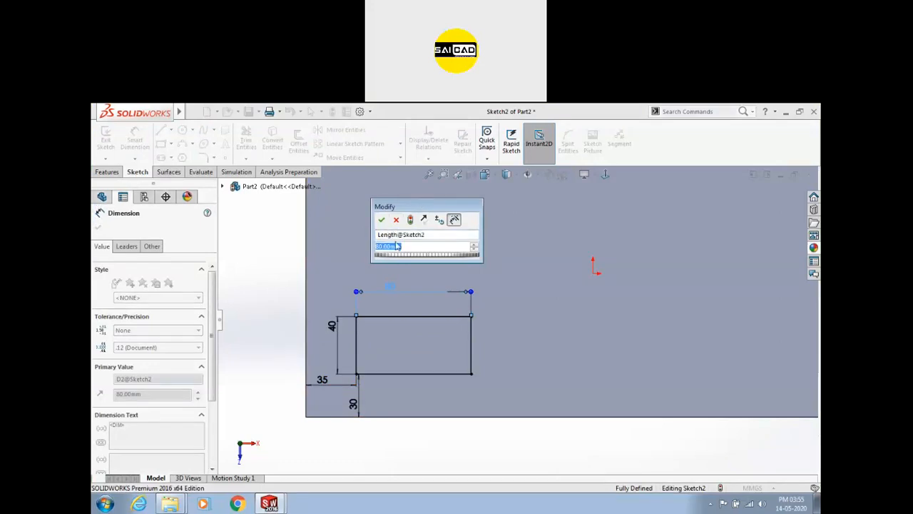
left_click(381, 220)
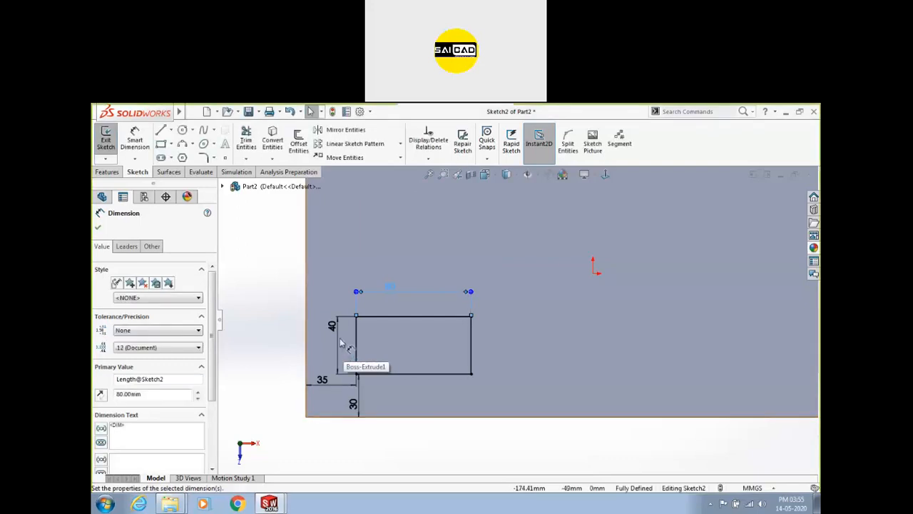
Rename the small rectangle's 40 mm dimension as Width.
left_click(336, 329)
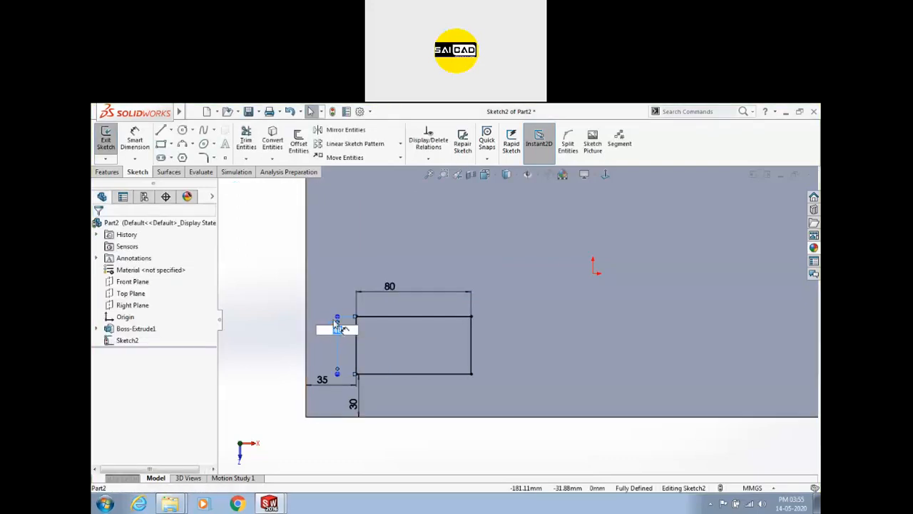
left_click(332, 320)
double_click(333, 321)
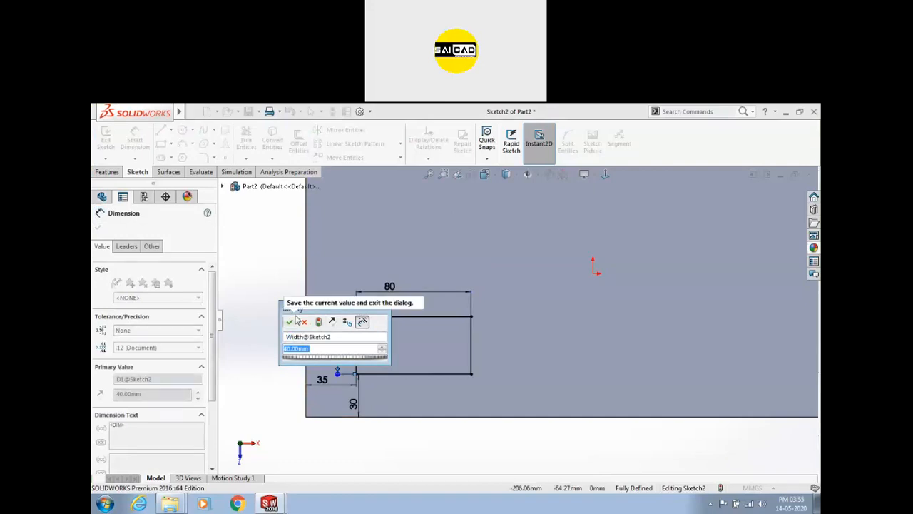
left_click(289, 321)
scroll(383, 319, "up", 2)
scroll(353, 312, "down", 2)
scroll(513, 335, "up", 2)
scroll(634, 310, "down", 1)
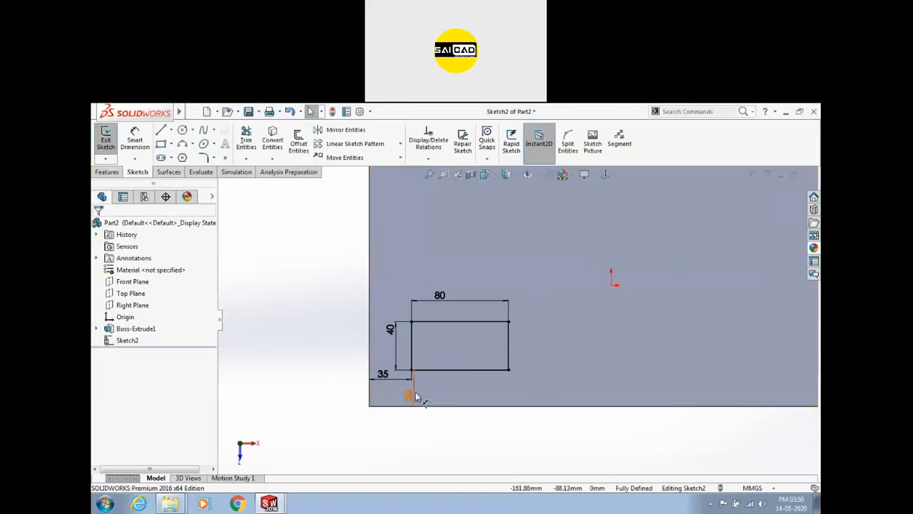
scroll(415, 392, "down", 1)
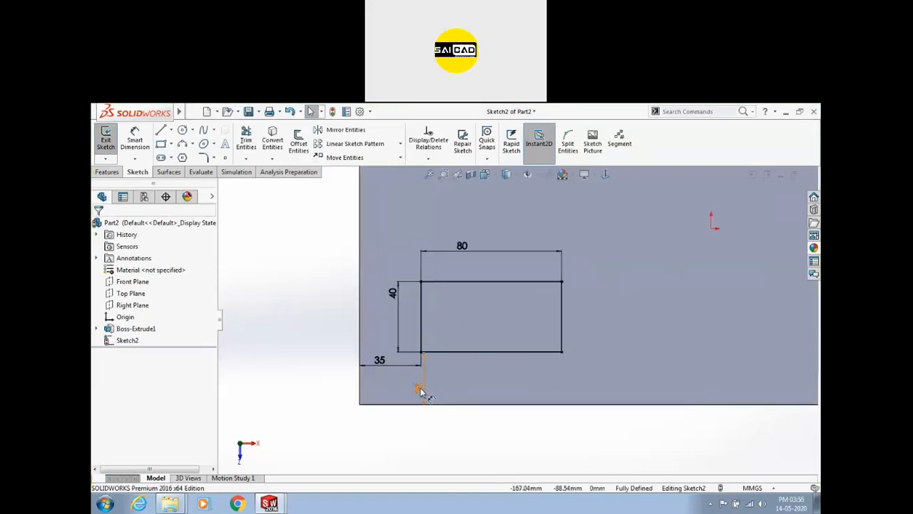
scroll(307, 395, "up", 2)
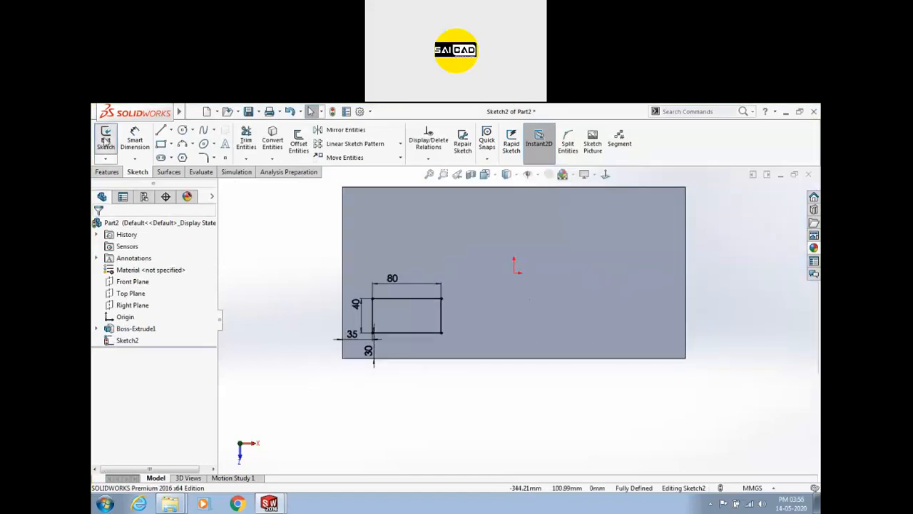
Finish the sketch and cut the small rectangle into the plate as a blind pocket 3 mm deep.
left_click(105, 137)
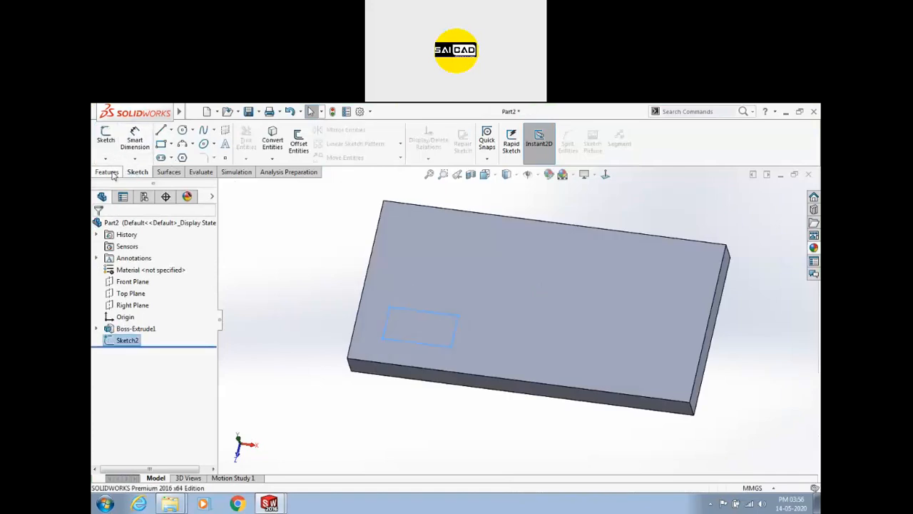
left_click(108, 173)
left_click(253, 139)
scroll(443, 343, "down", 3)
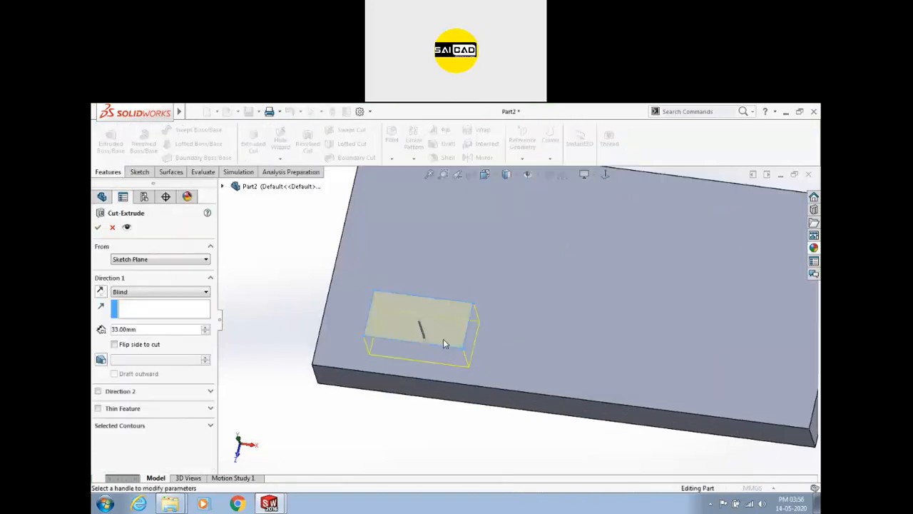
middle_click_drag(310, 374, 332, 313)
double_click(139, 331)
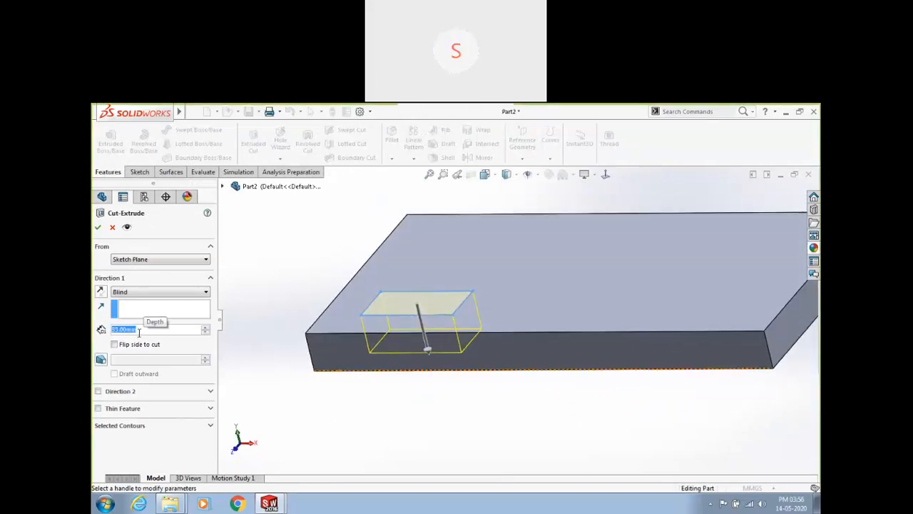
type("3")
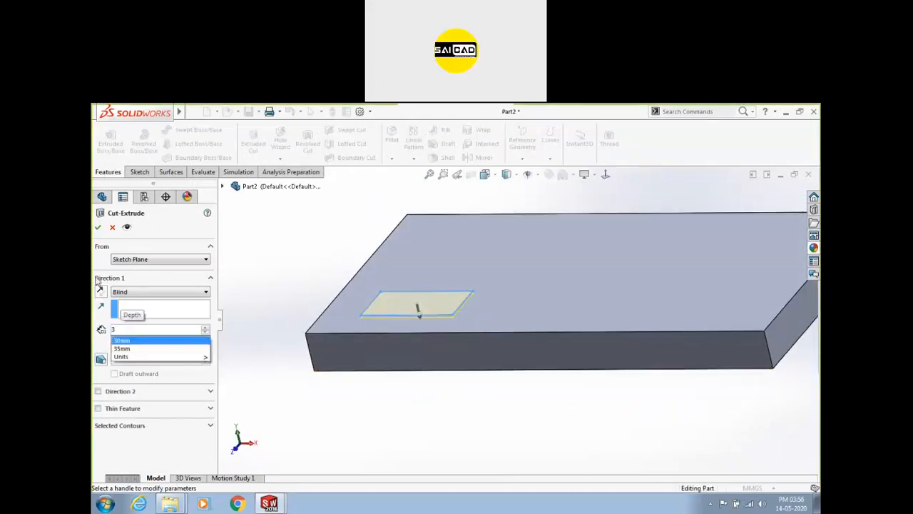
key("Return")
scroll(509, 306, "down", 2)
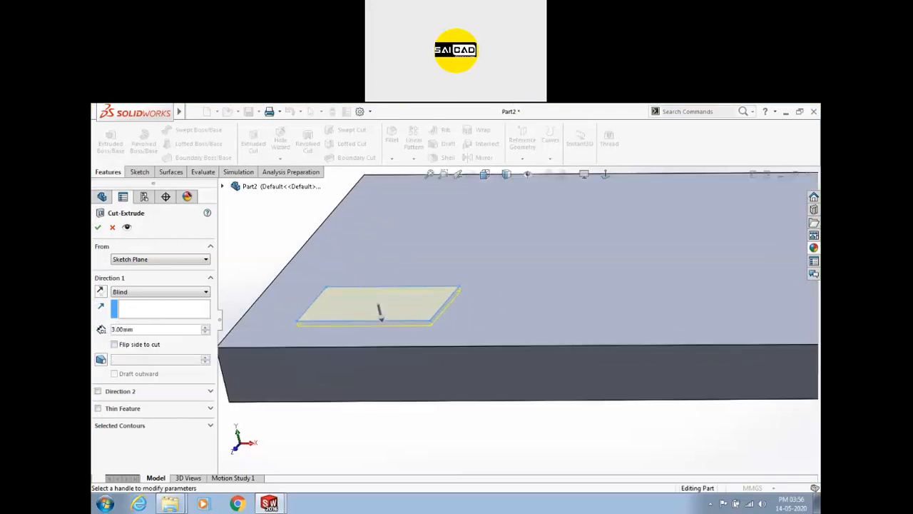
left_click(97, 228)
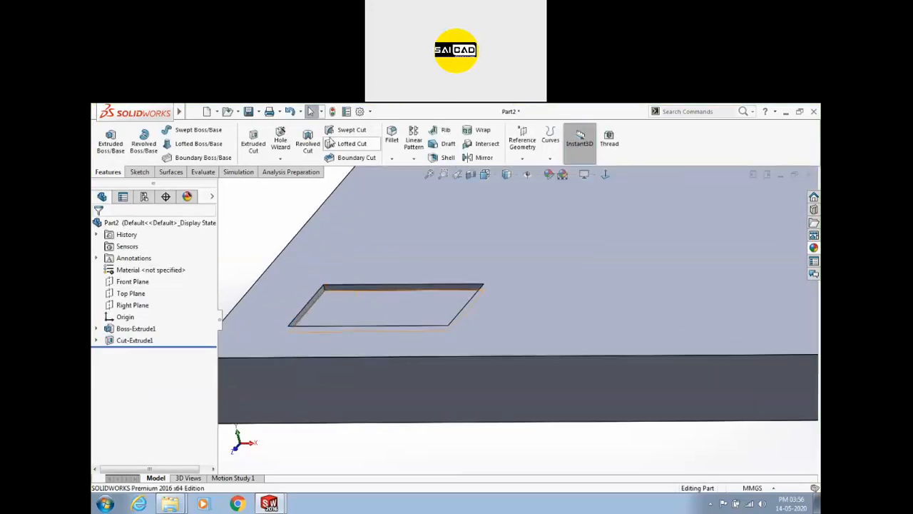
left_click(392, 139)
left_click(342, 314)
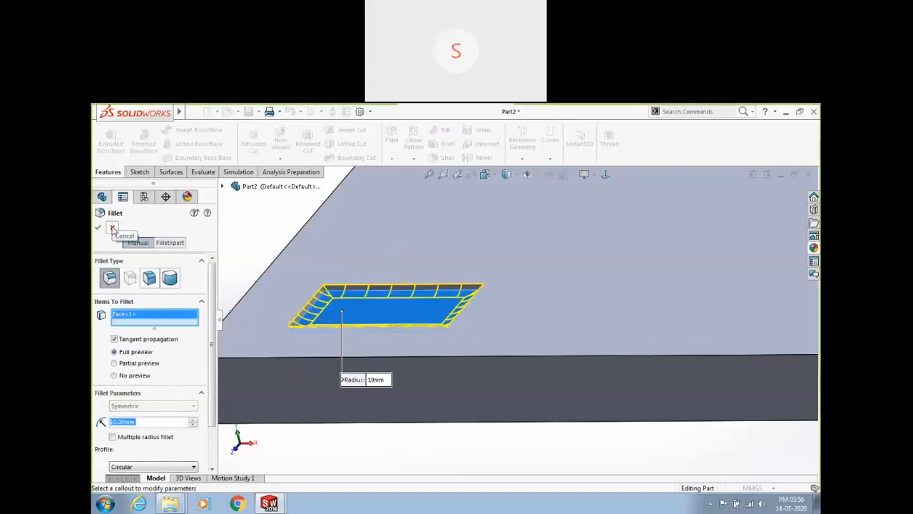
left_click(113, 226)
scroll(376, 306, "up", 2)
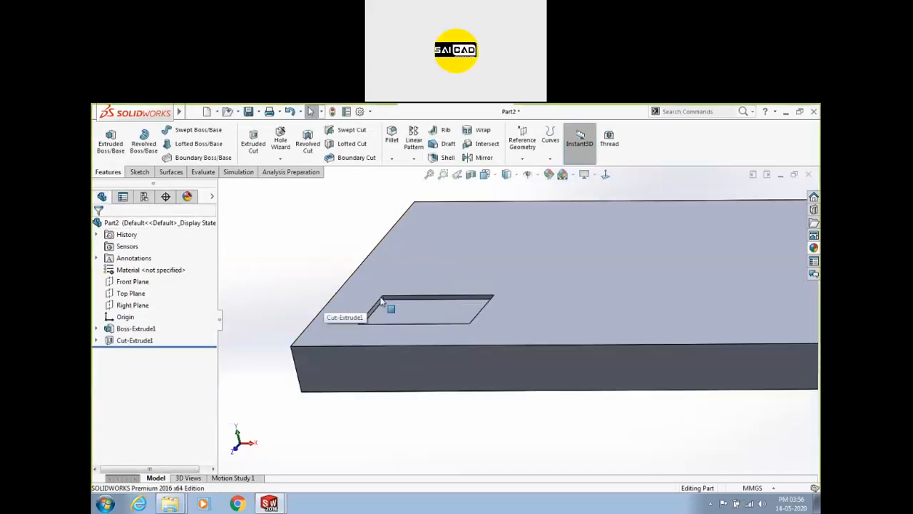
scroll(382, 305, "down", 4)
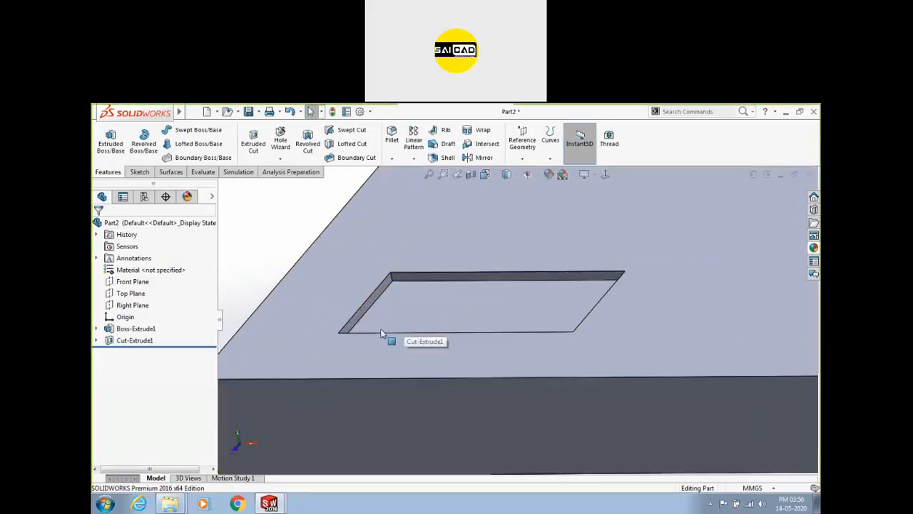
scroll(378, 335, "up", 4)
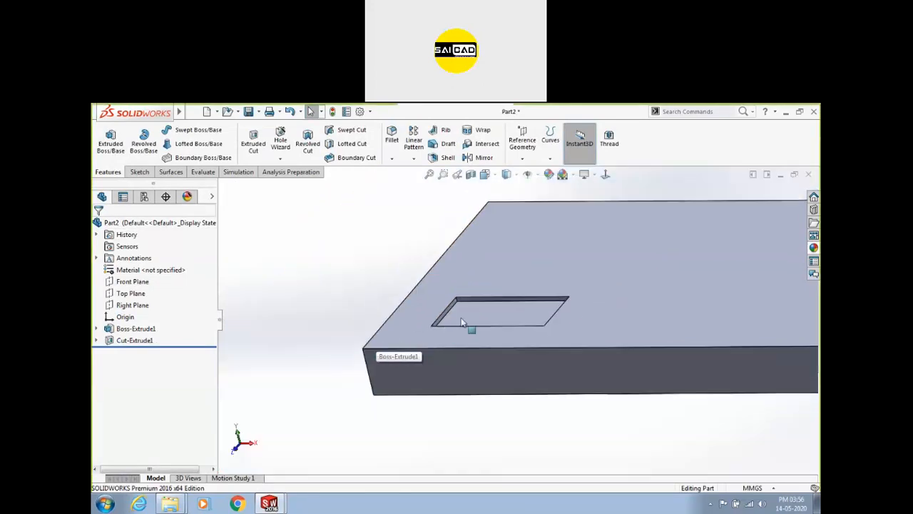
Fillet the four vertical corner edges of the rectangular pocket with a symmetric 10 mm radius.
scroll(461, 317, "down", 2)
scroll(496, 323, "up", 5)
scroll(559, 296, "down", 4)
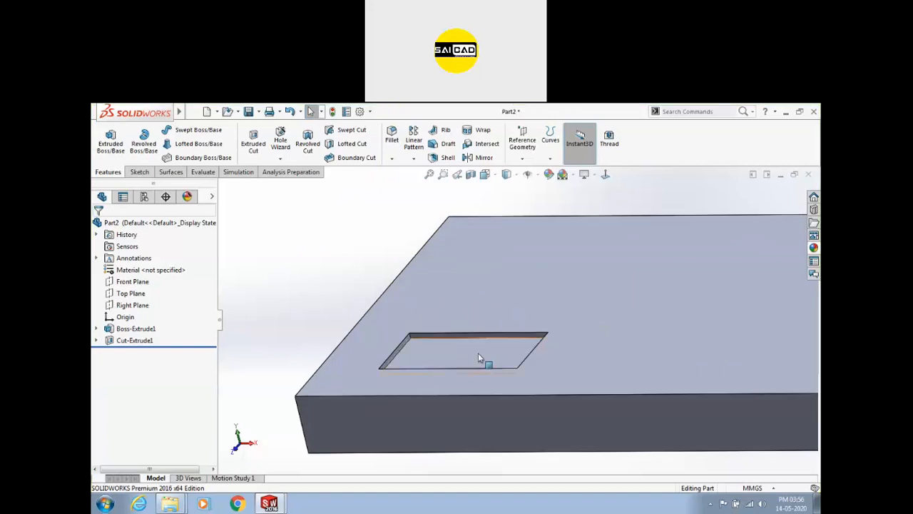
scroll(545, 373, "down", 2)
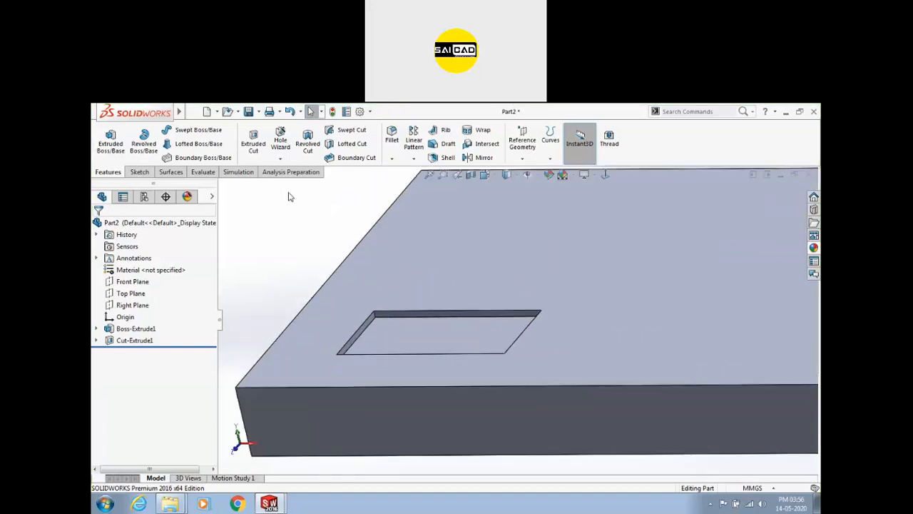
left_click(392, 137)
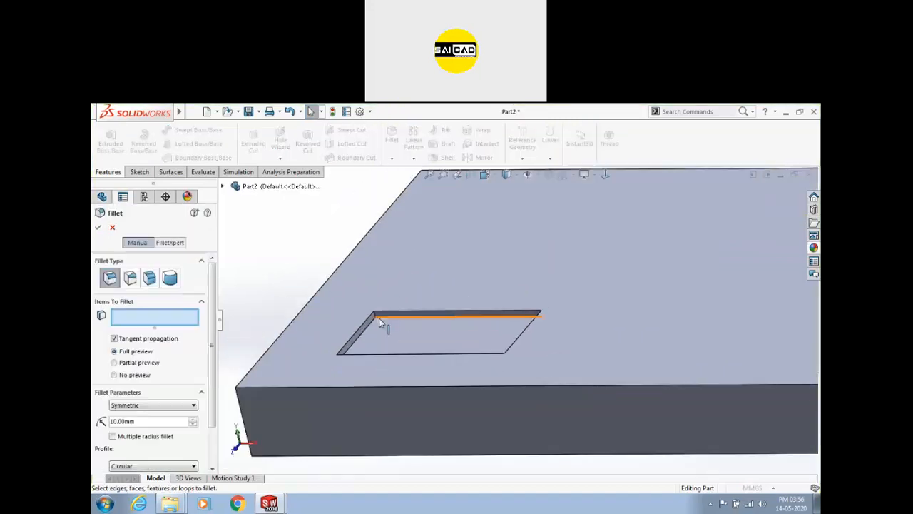
left_click(376, 315)
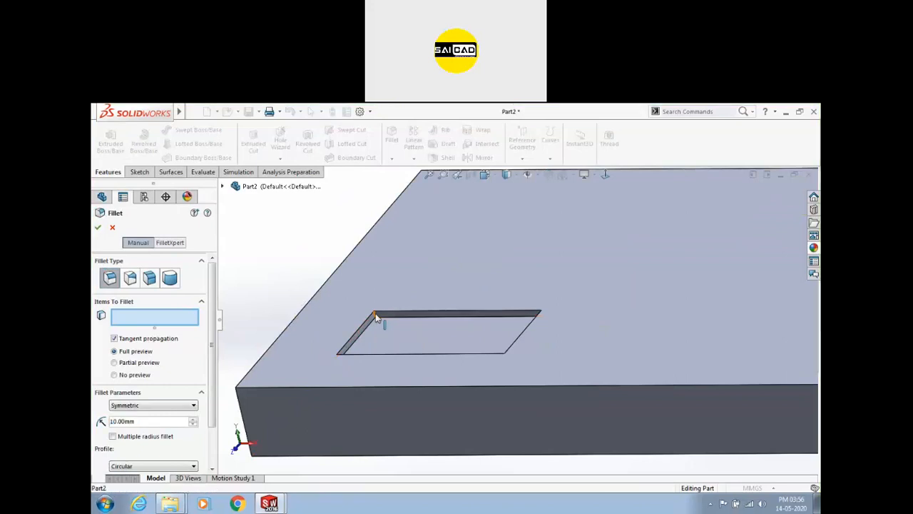
left_click(342, 363)
left_click(540, 319)
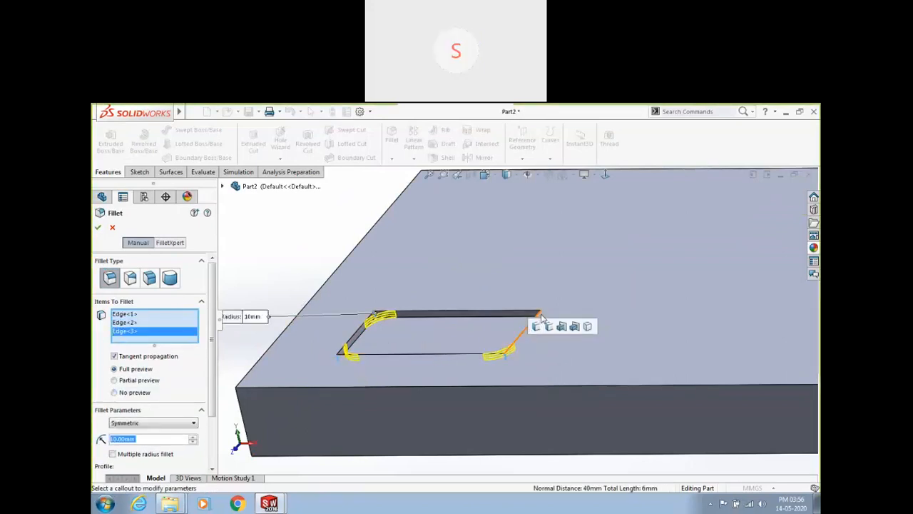
left_click(421, 362)
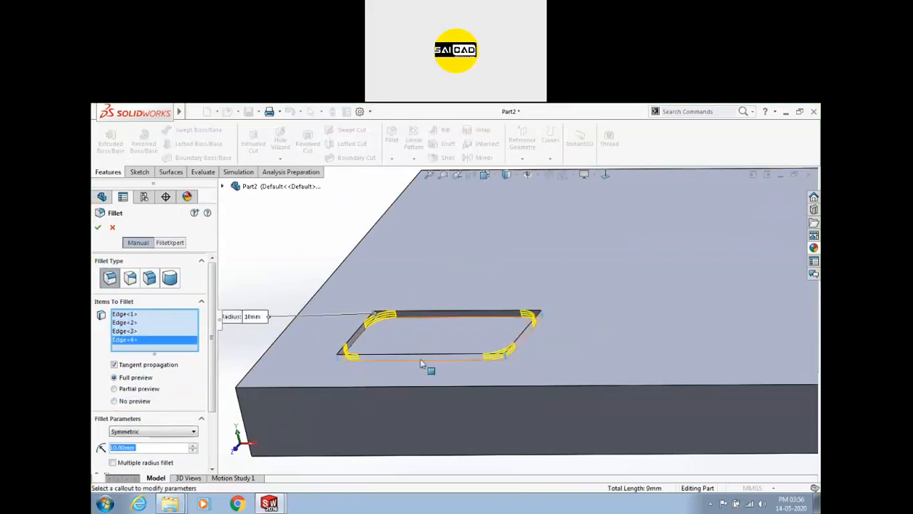
left_click(99, 229)
Examine the rounded pocket and the whole plate from different angles.
scroll(342, 264, "up", 4)
middle_click_drag(343, 265, 405, 356)
scroll(546, 372, "down", 3)
scroll(546, 371, "up", 4)
middle_click_drag(450, 312, 460, 351)
left_click(460, 351)
middle_click_drag(520, 374, 564, 246)
middle_click_drag(651, 299, 489, 234)
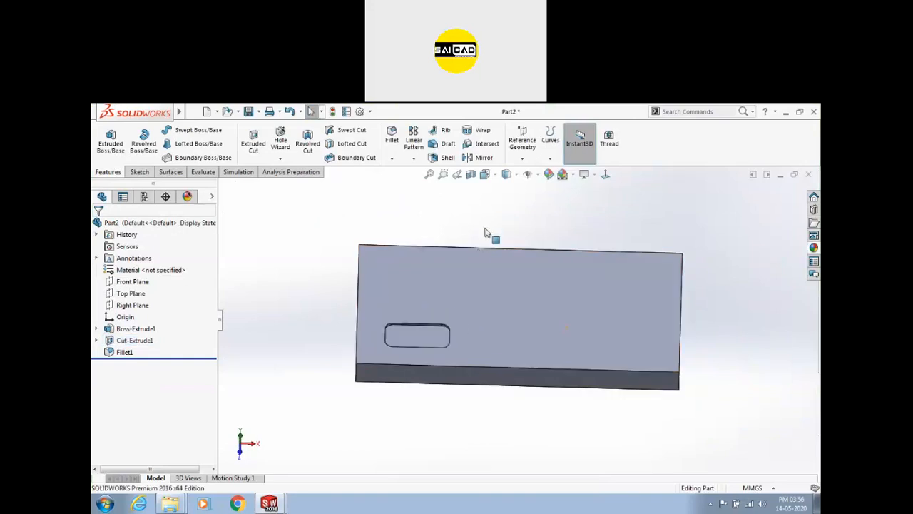
left_click(424, 341)
key("Escape")
left_click(414, 158)
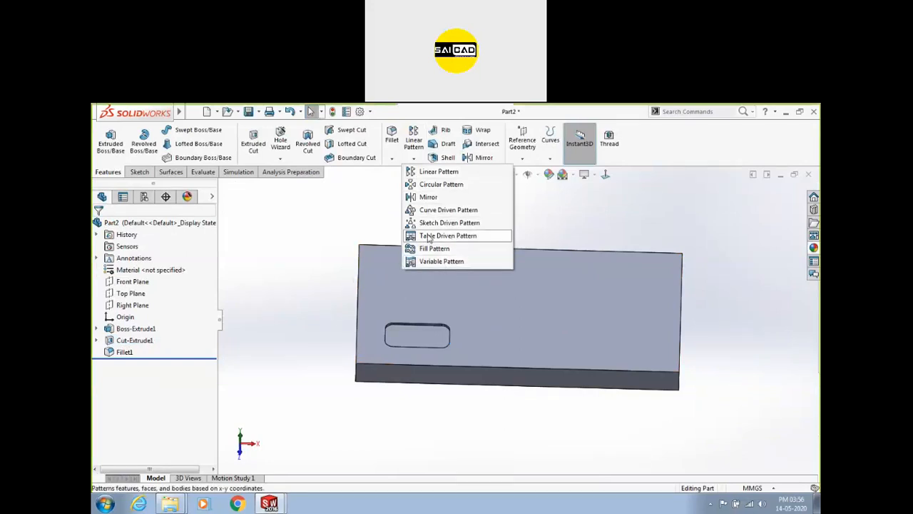
left_click(428, 238)
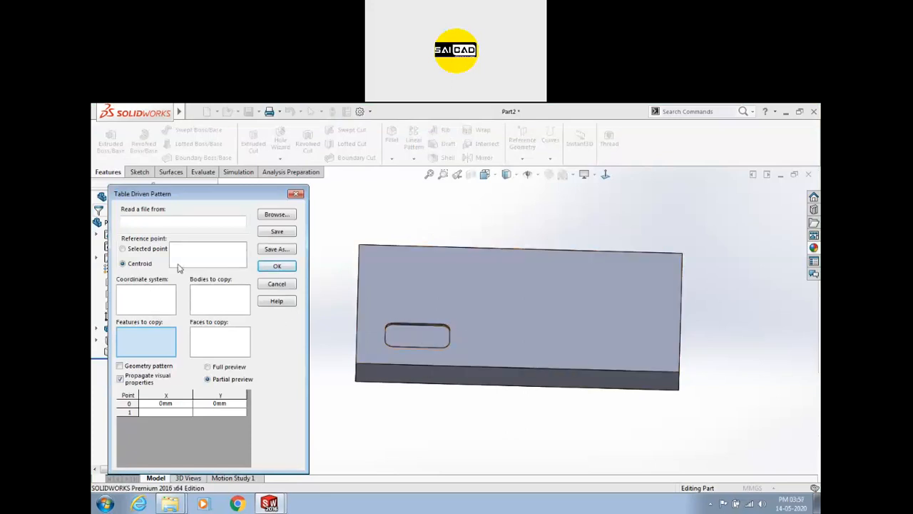
left_click(294, 194)
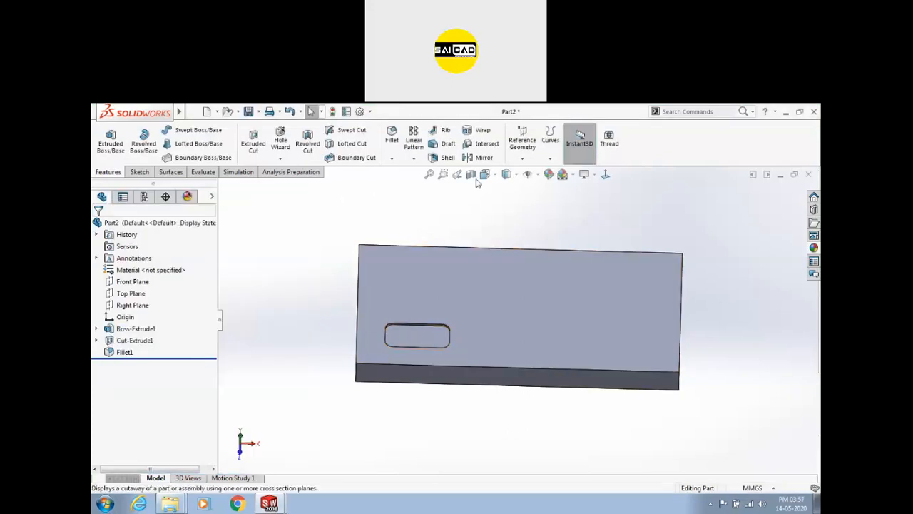
Create a coordinate system at the lower-left corner of the plate's top face, with its Y axis along the plate's left edge.
left_click(519, 158)
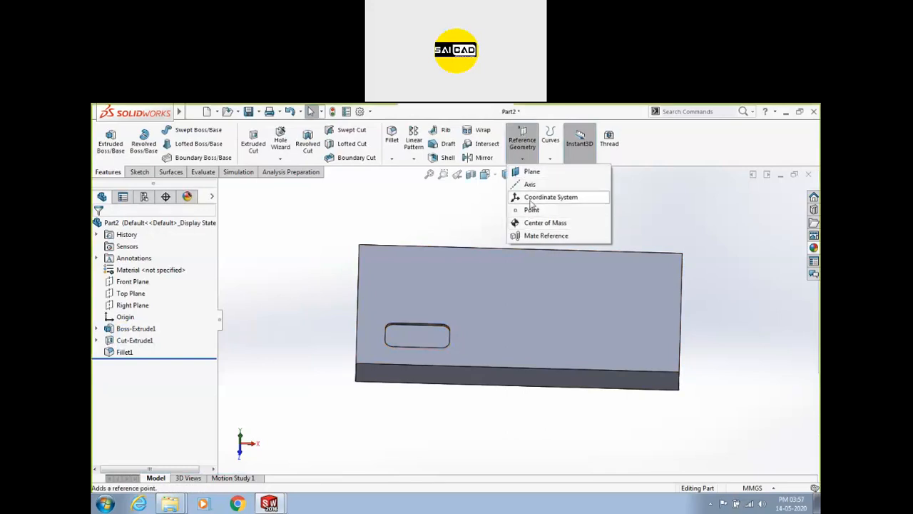
left_click(553, 196)
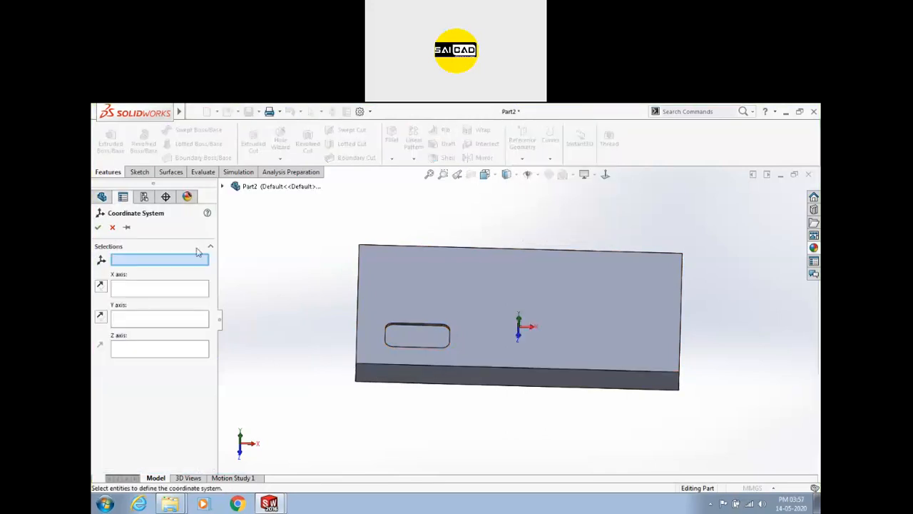
left_click(356, 365)
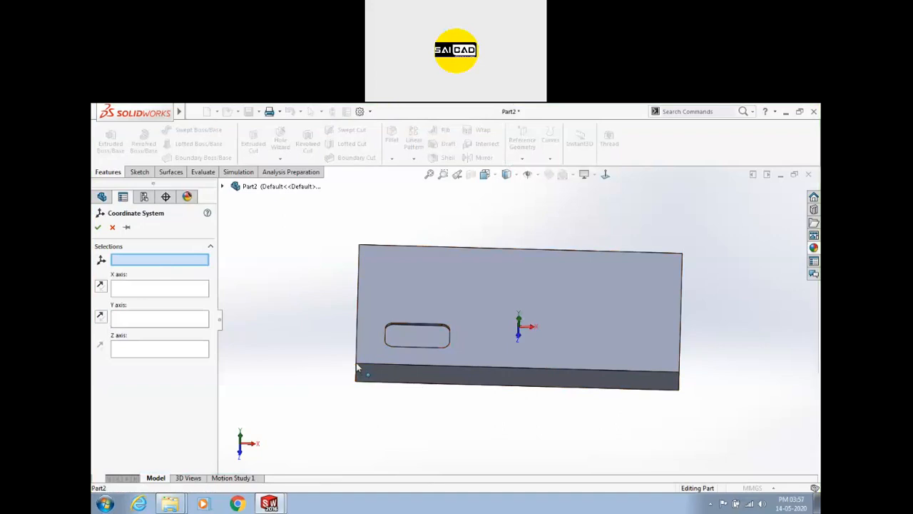
middle_click_drag(333, 403, 360, 367)
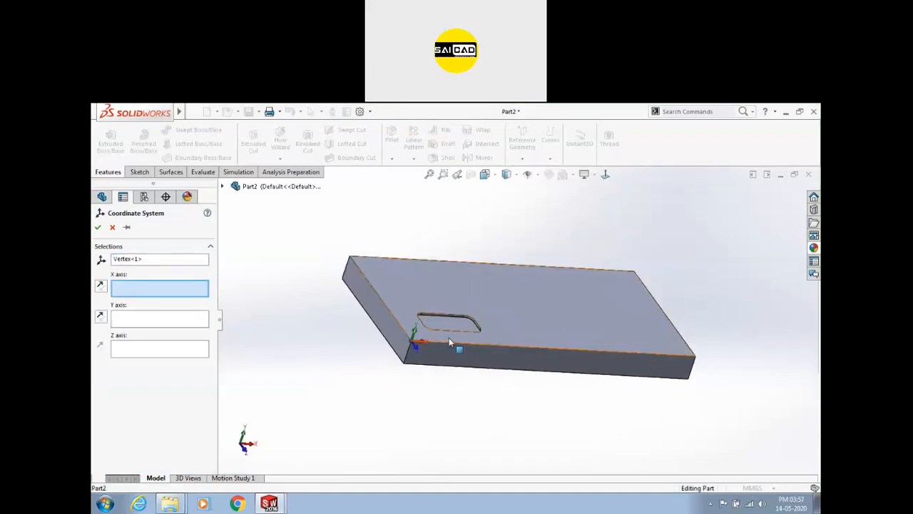
scroll(435, 346, "down", 5)
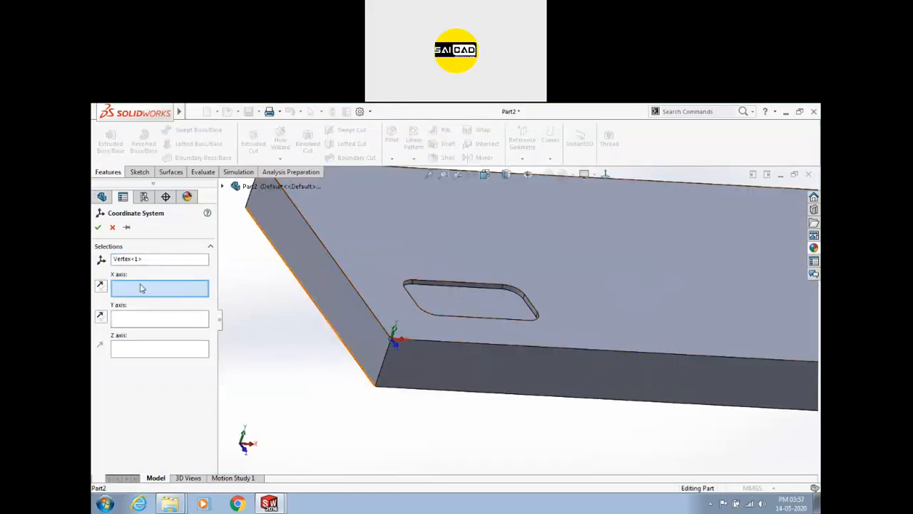
left_click(143, 318)
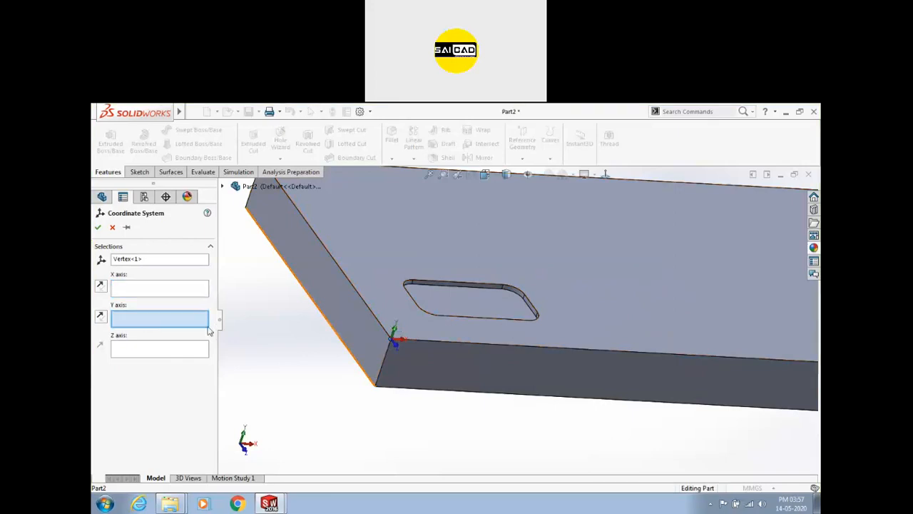
left_click(380, 324)
mouse_move(293, 361)
middle_mouse_down()
mouse_move(321, 363)
mouse_move(302, 350)
middle_mouse_up()
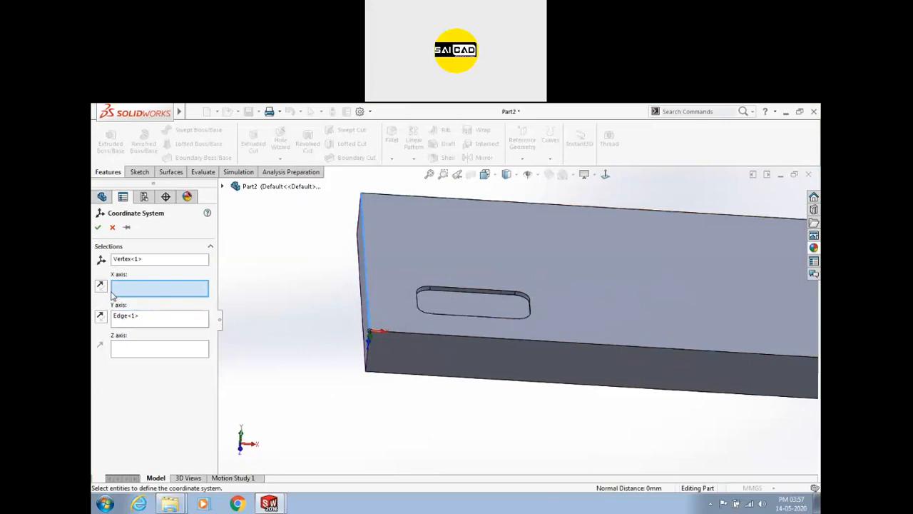
middle_click_drag(314, 316, 358, 356)
left_click(97, 227)
scroll(569, 325, "down", 1)
scroll(493, 326, "up", 1)
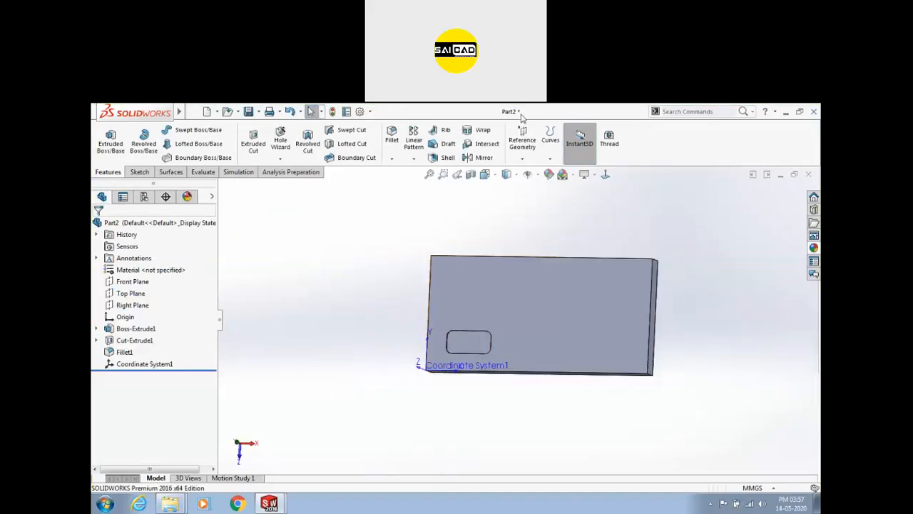
Start a Table Driven Pattern and assign the new corner coordinate system to it.
left_click(416, 158)
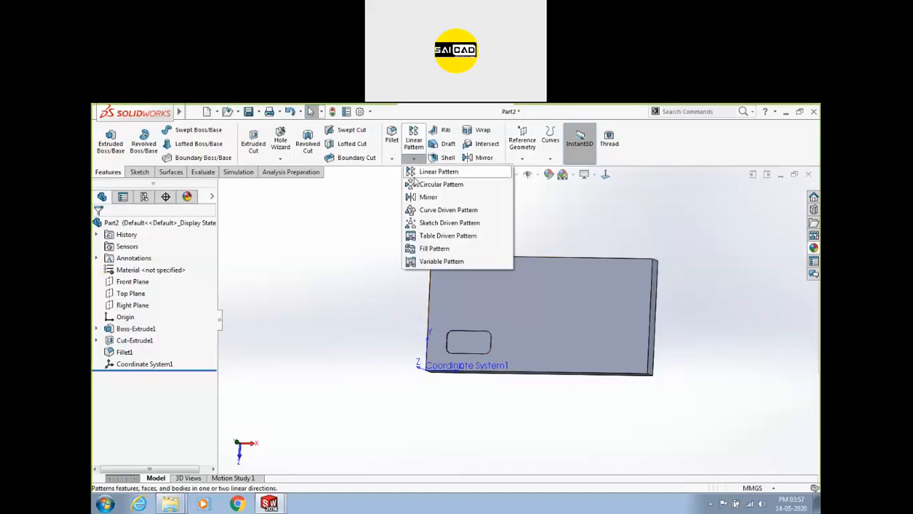
left_click(442, 233)
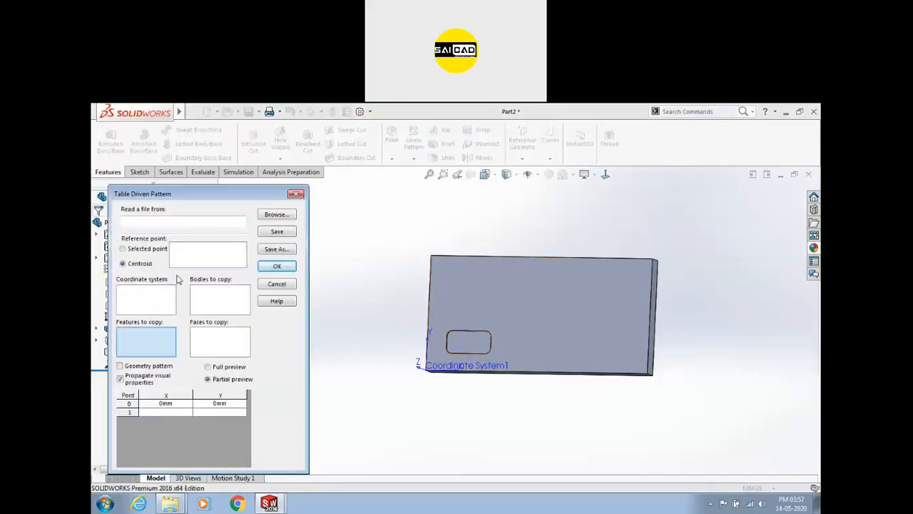
scroll(408, 350, "down", 1)
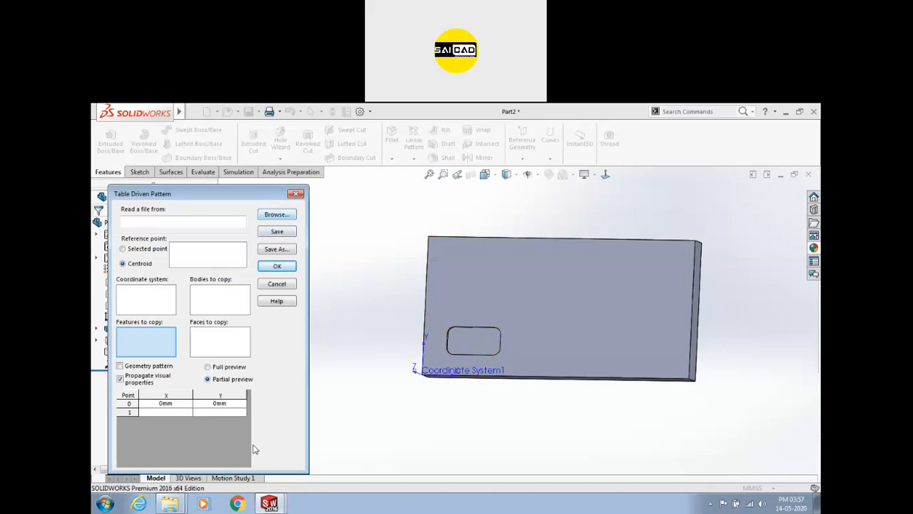
left_click(141, 303)
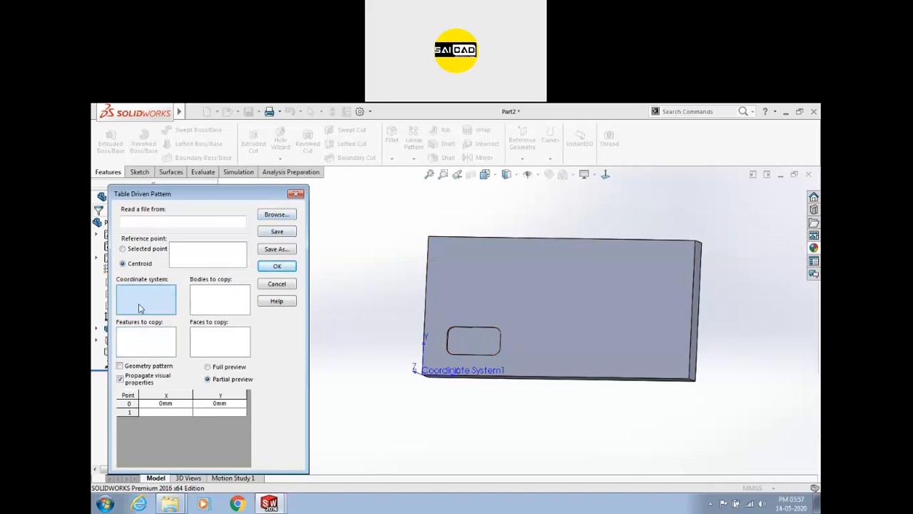
left_click(431, 377)
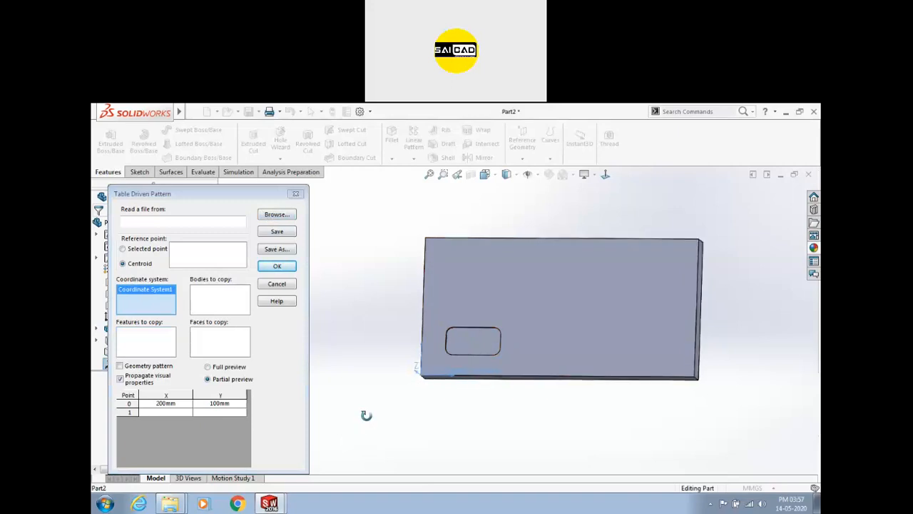
Set the pocket cut and its corner fillet as the features to copy in the table-driven pattern.
left_click(228, 303)
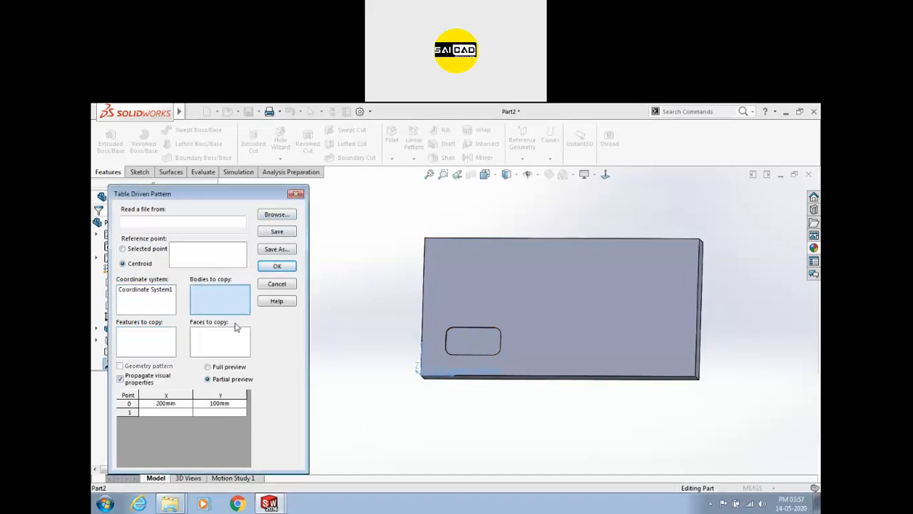
left_click(165, 343)
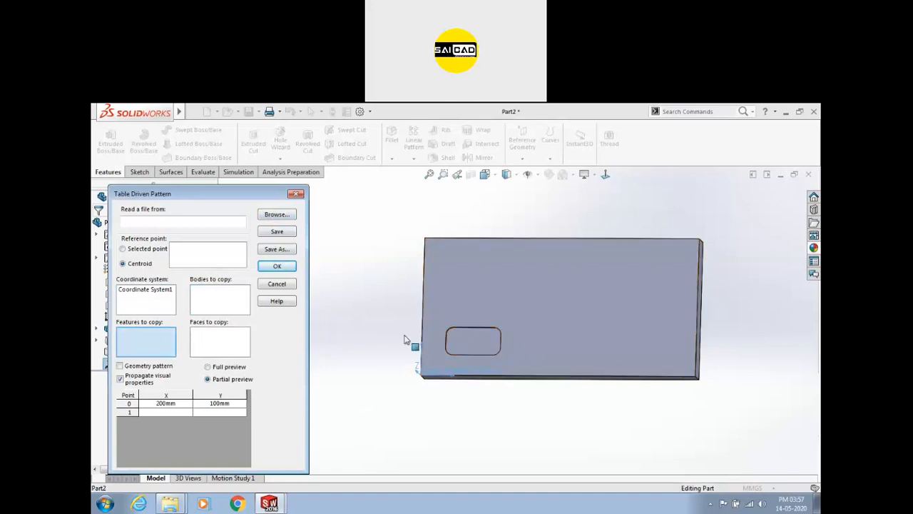
left_click_drag(243, 193, 318, 184)
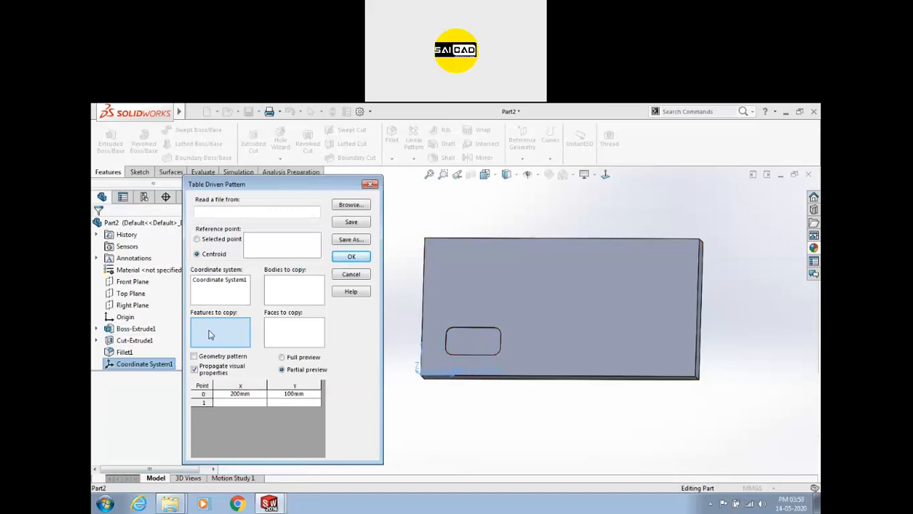
left_click(125, 342)
left_click(124, 352)
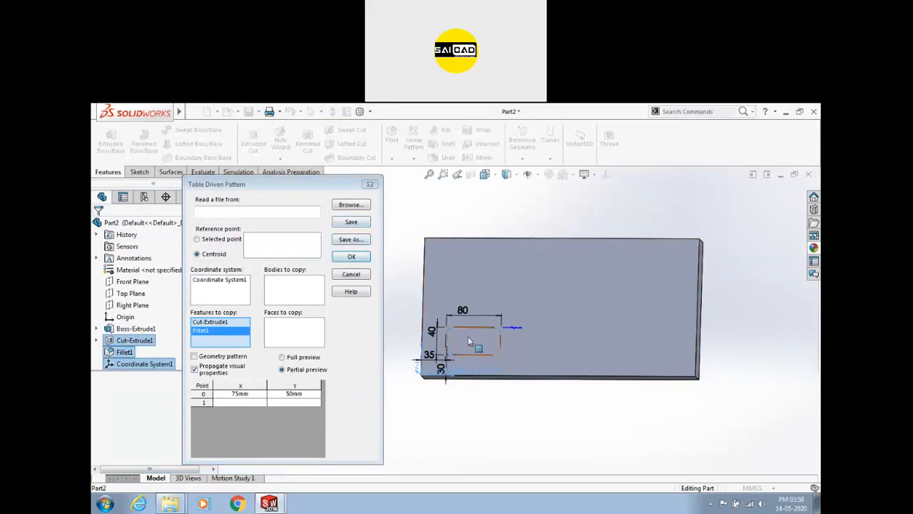
left_click(238, 402)
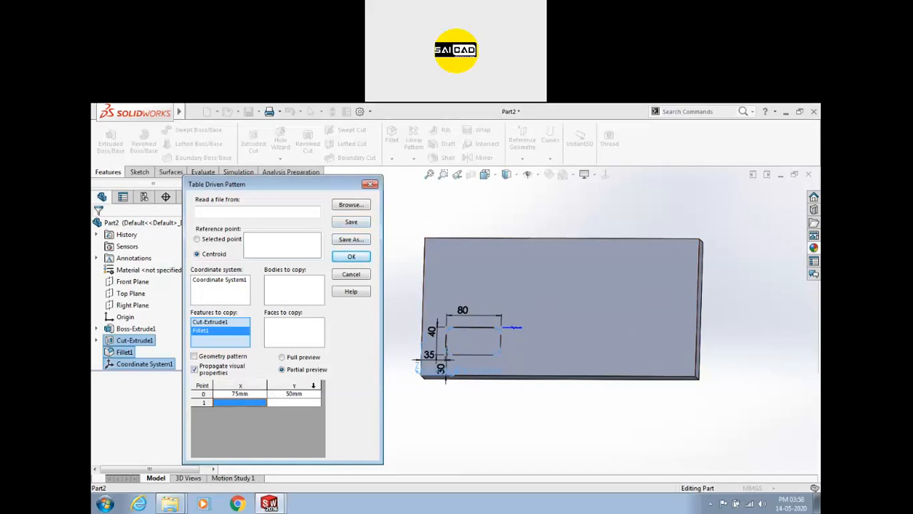
left_click(462, 313)
right_click(223, 343)
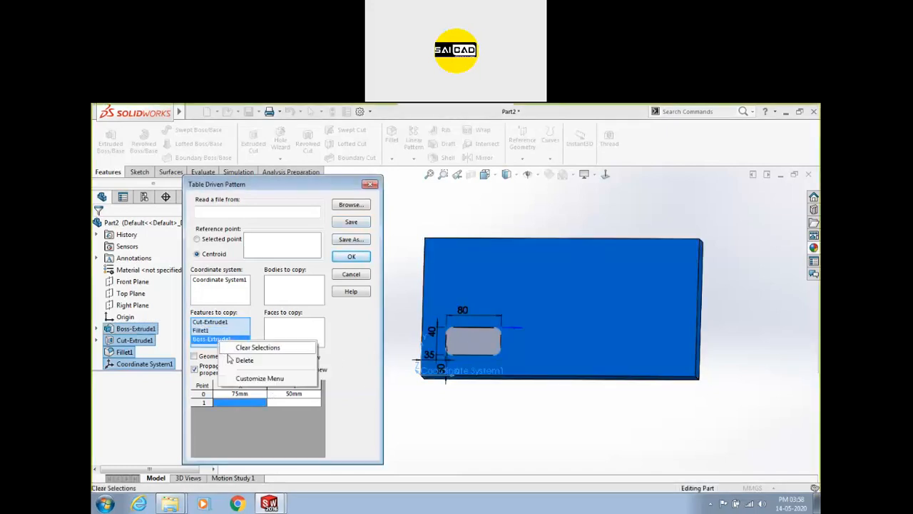
left_click(230, 359)
left_click(241, 403)
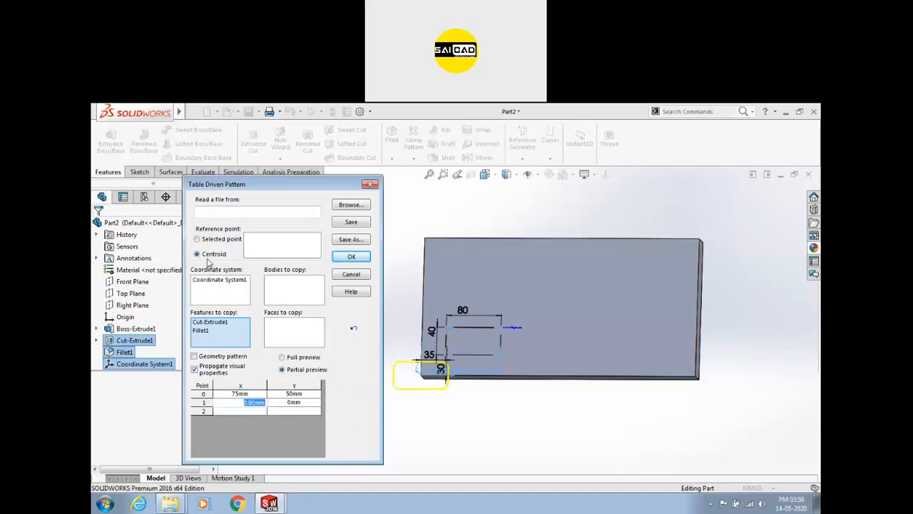
Try a vertex on the pocket's left side as the pattern's reference point, and switch back to the centroid.
left_click(207, 239)
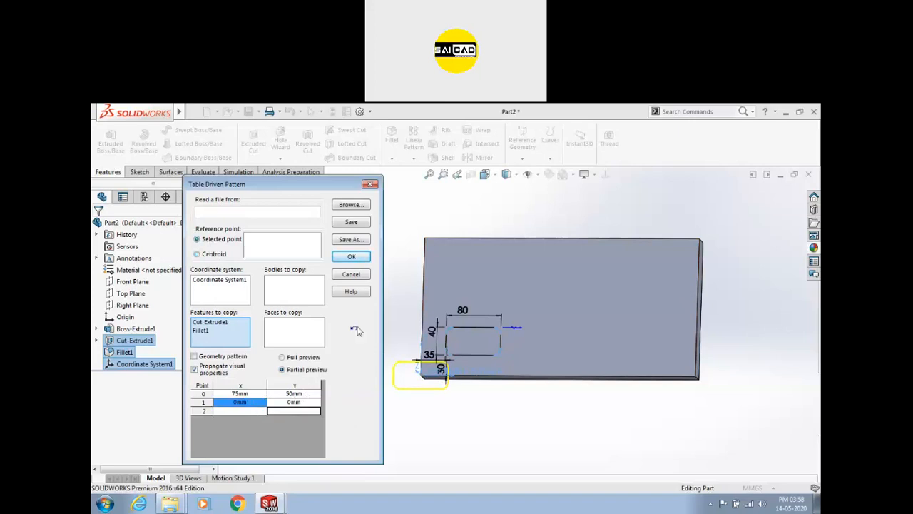
left_click(452, 356)
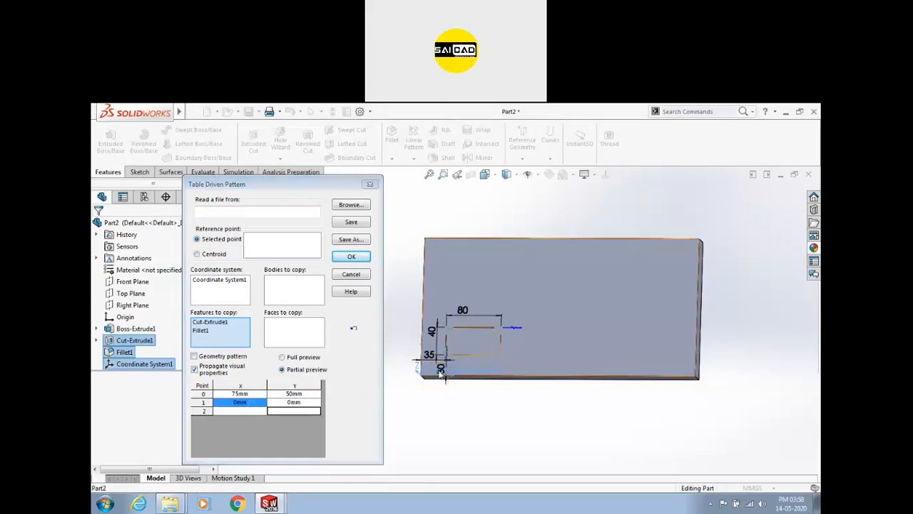
left_click(264, 246)
left_click(446, 349)
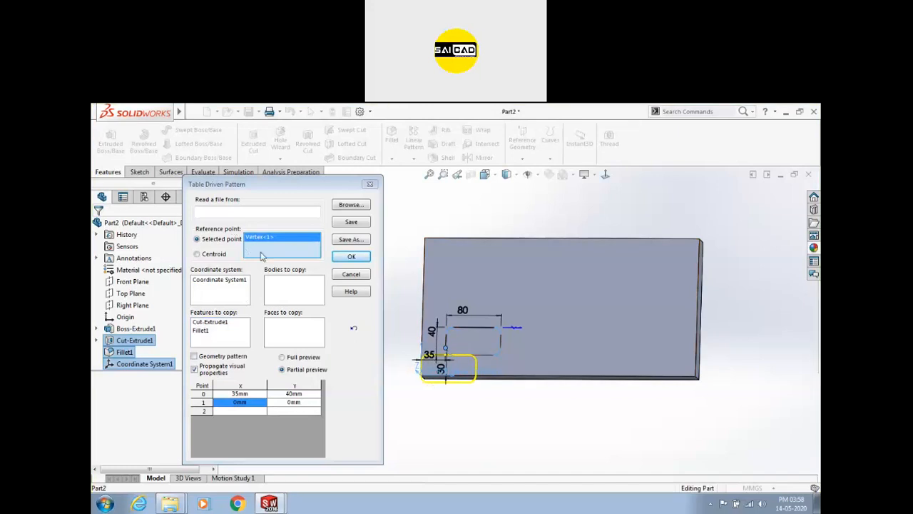
left_click(214, 254)
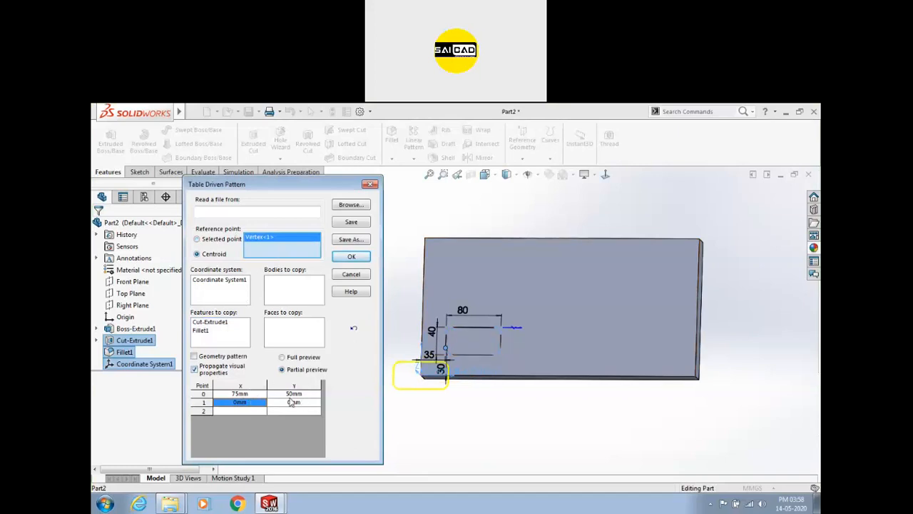
Set point 1 of the pattern table to X 150 mm and Y 50 mm.
left_click(244, 403)
type("15")
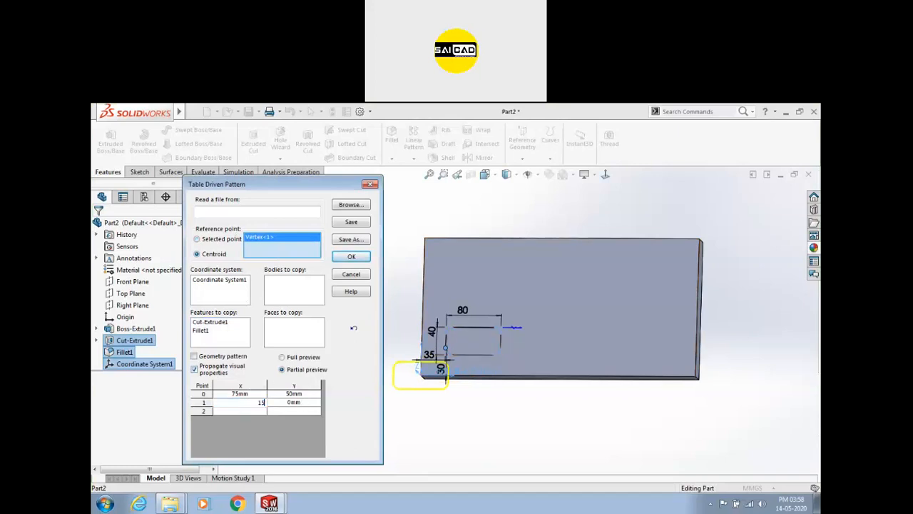
type("0")
key("Return")
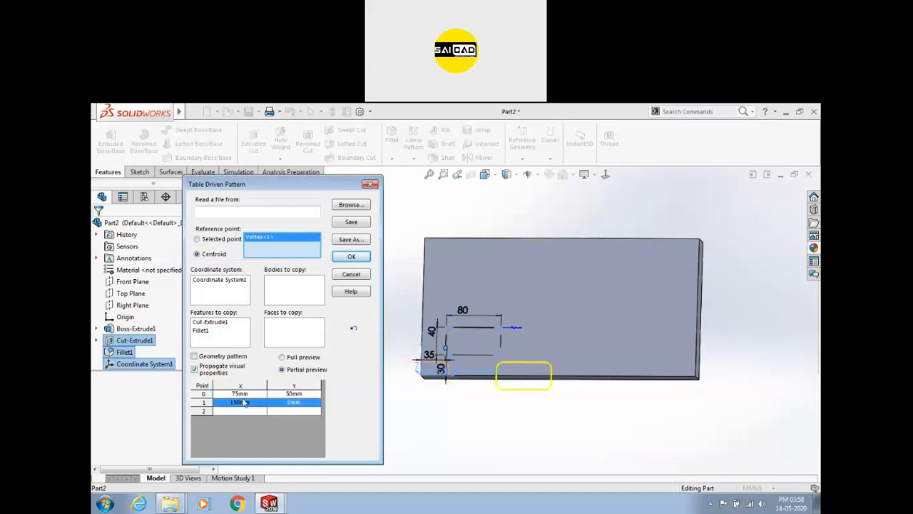
left_click(297, 403)
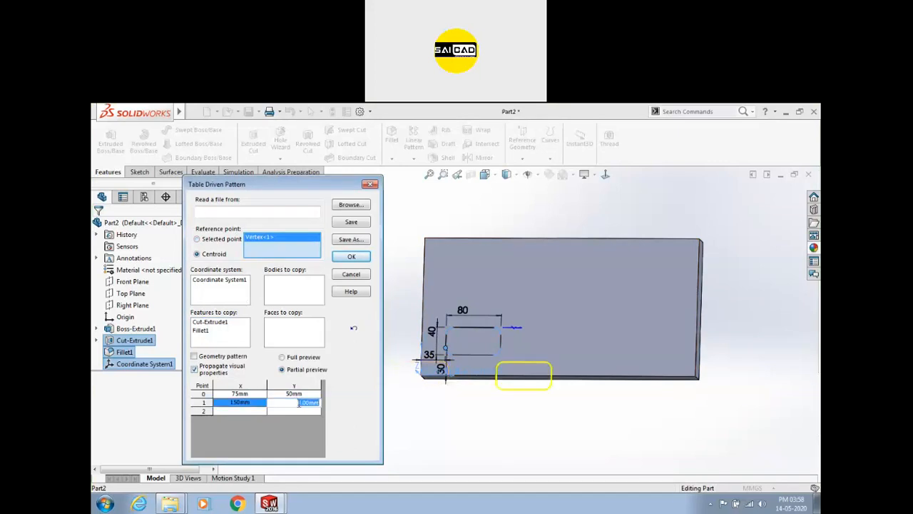
type("50")
key("Return")
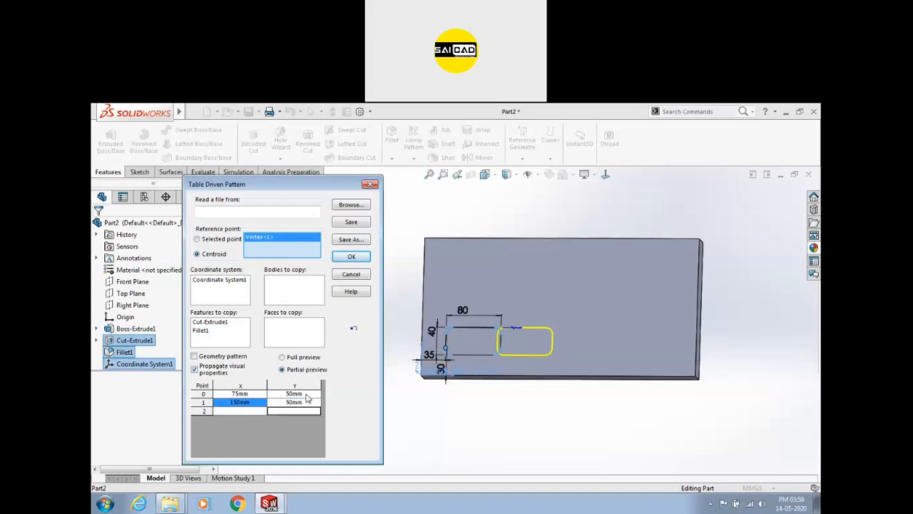
Change the X coordinate of point 1 in the pattern table to 200 mm.
left_click(243, 401)
type("200")
key("Return")
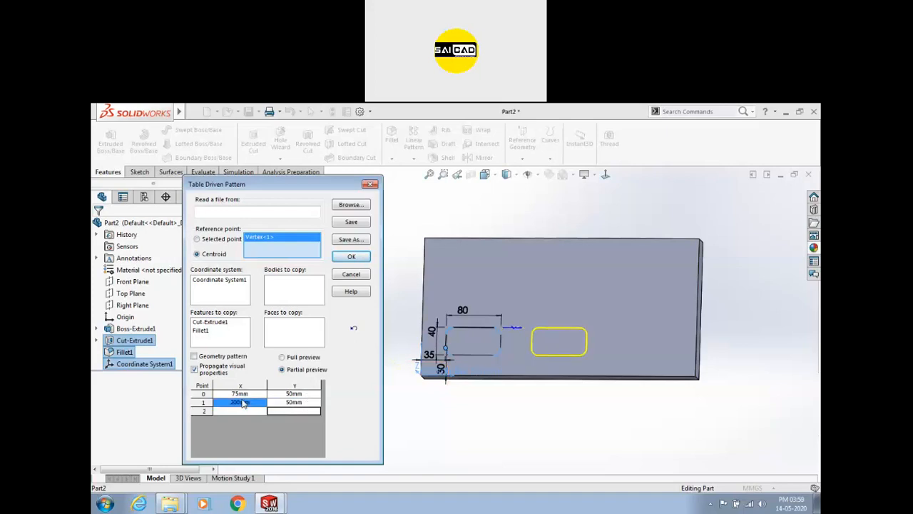
left_click(288, 404)
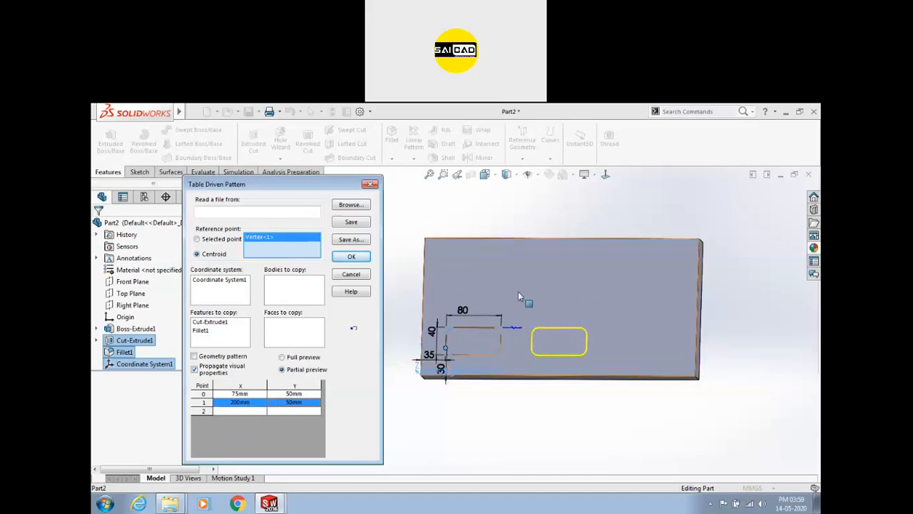
Add point 2 to the pattern table at X 350 mm and Y 75 mm.
left_click(247, 412)
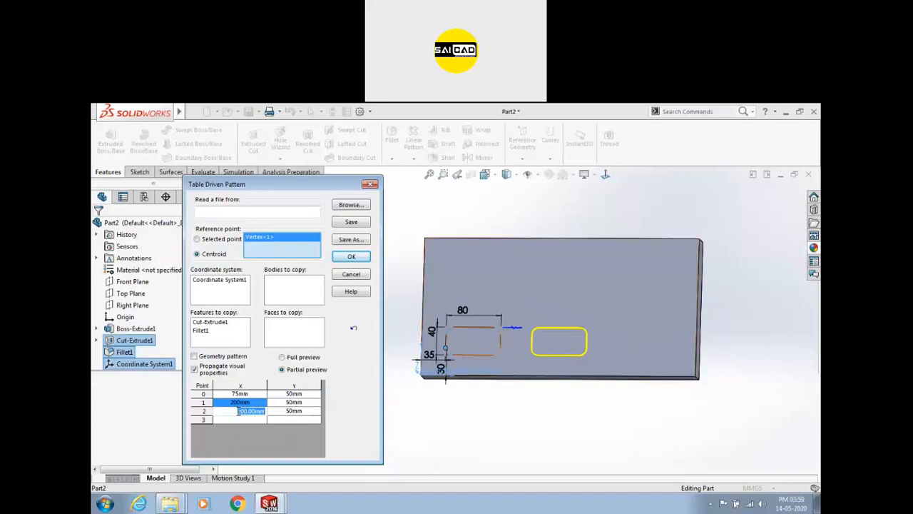
type("350")
key("Return")
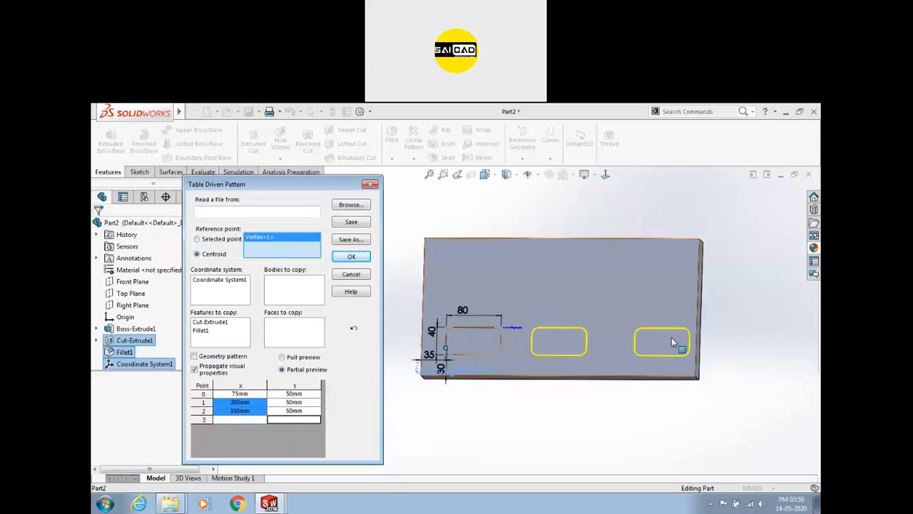
left_click(298, 412)
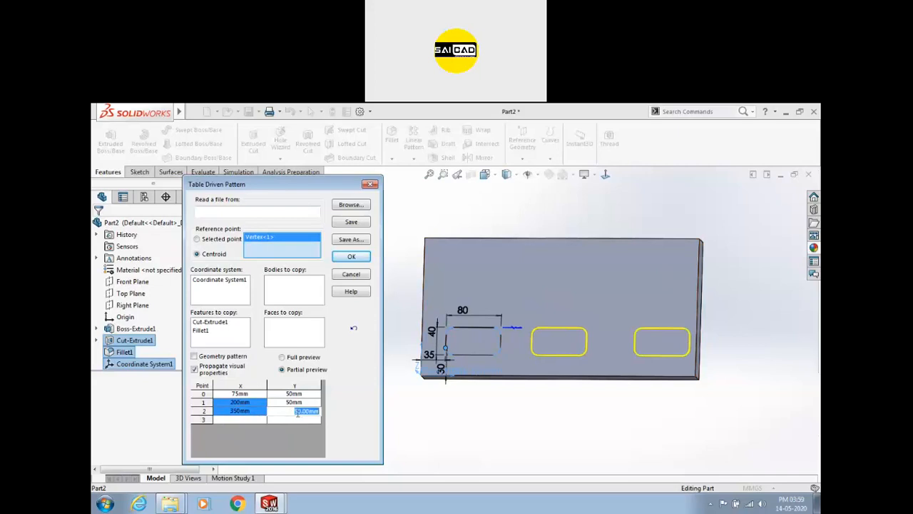
type("75")
key("Return")
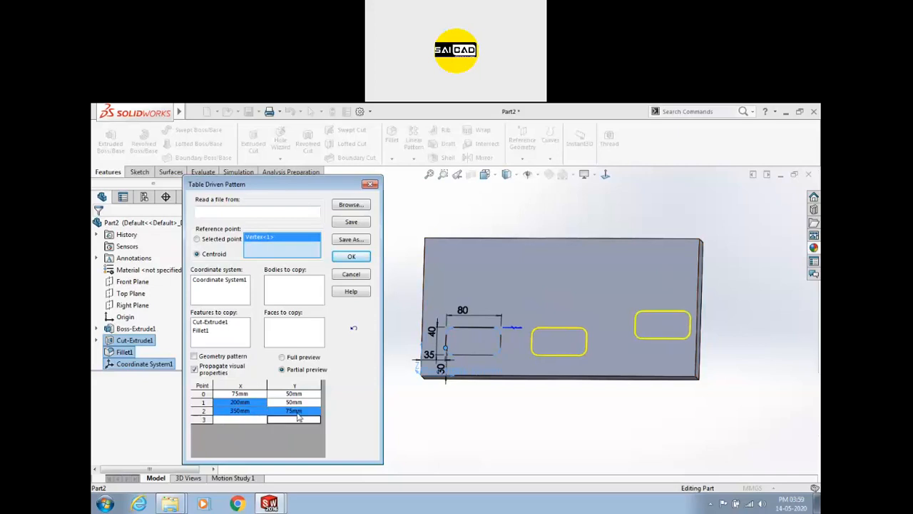
Add point 3 to the pattern table at X 250 mm and Y 200 mm.
left_click(238, 420)
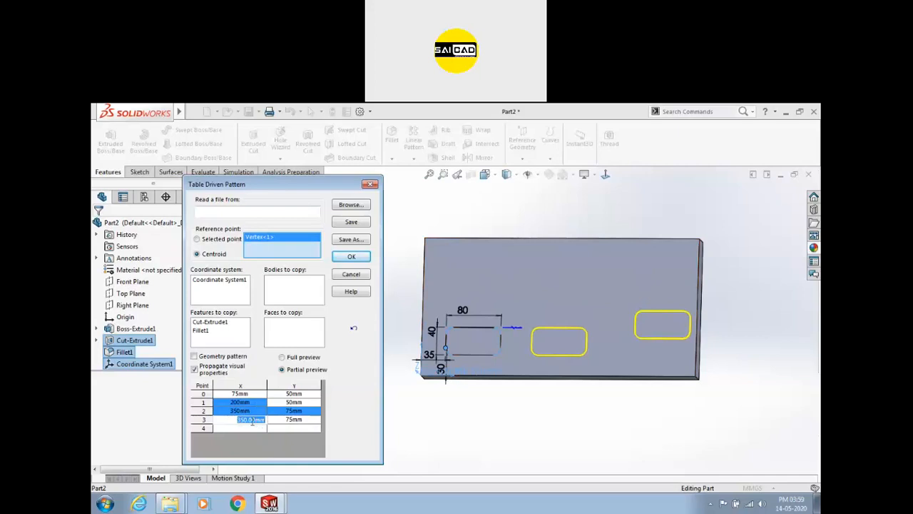
type("2")
key("Return")
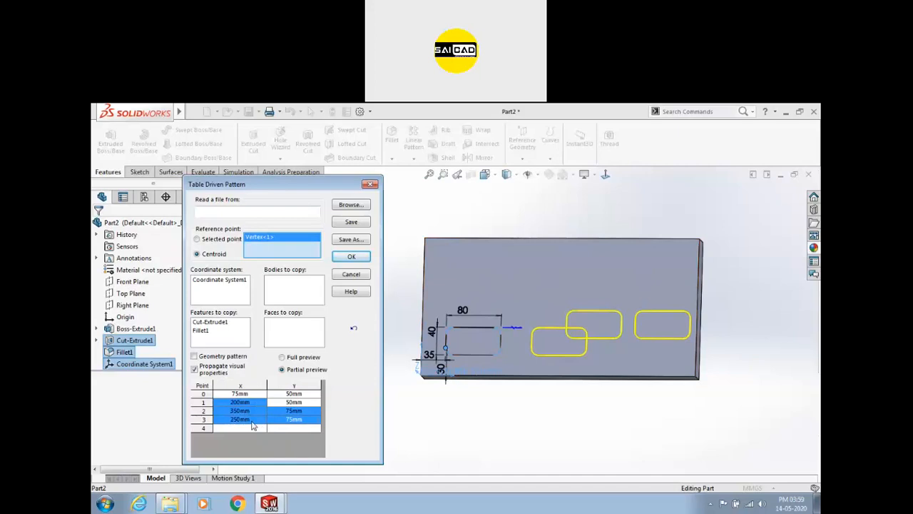
left_click(293, 421)
double_click(293, 420)
type("200")
key("Return")
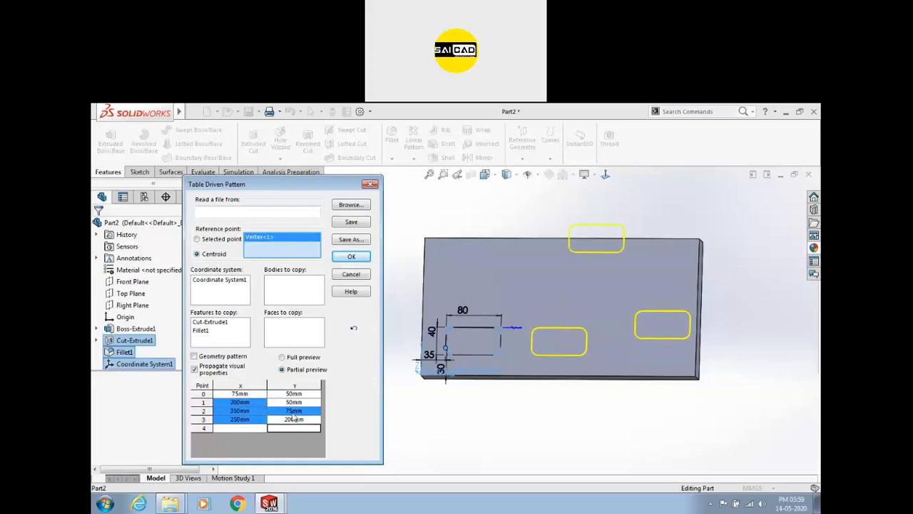
Change the Y coordinate of point 3 to 100 mm so the copy lies on the plate.
double_click(293, 420)
type("100")
key("Return")
scroll(581, 346, "up", 2)
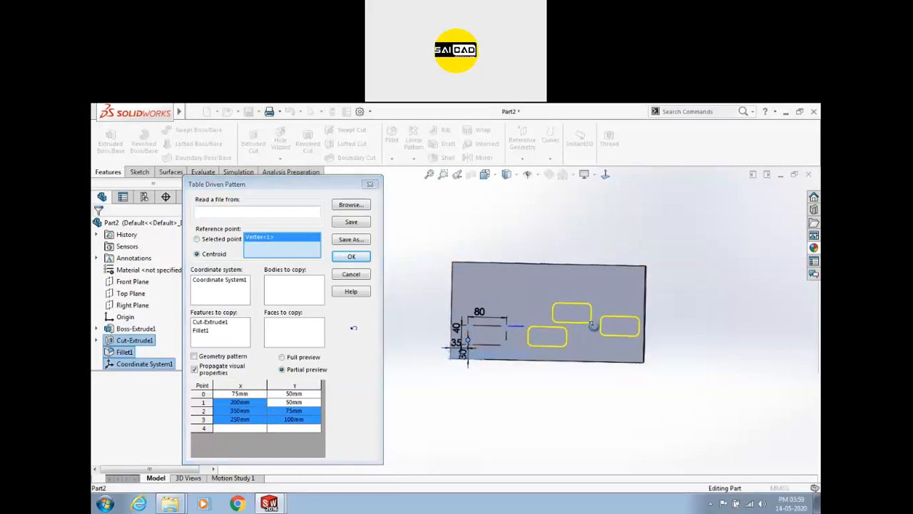
Add point 4 at X 250 mm and Y 150 mm, and complete the table-driven pattern.
left_click(249, 426)
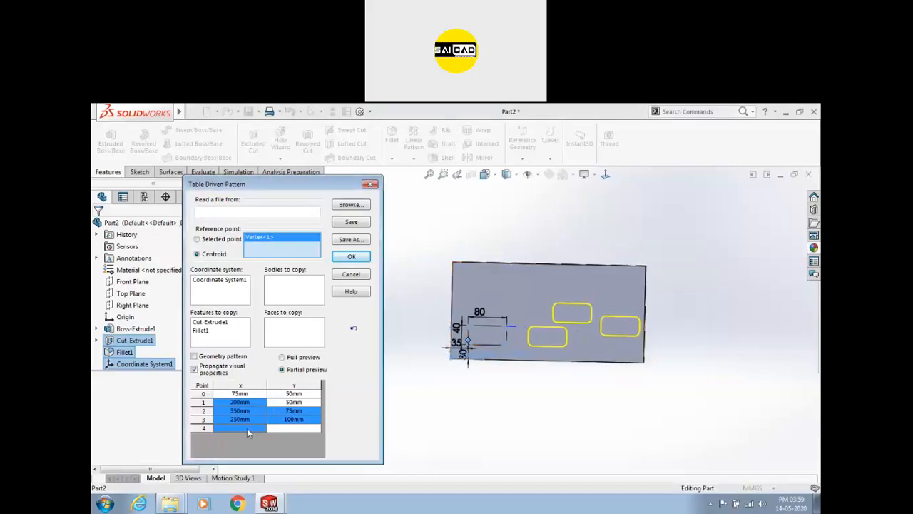
double_click(247, 428)
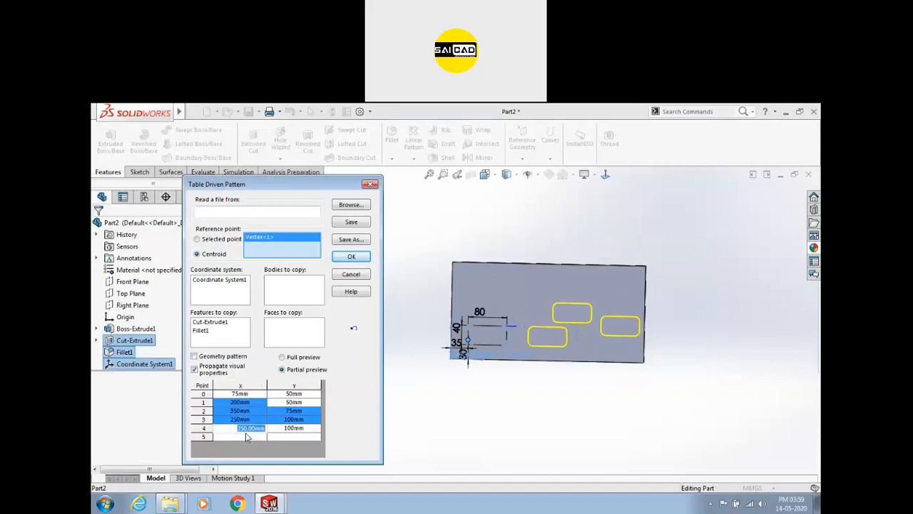
left_click(293, 430)
double_click(286, 430)
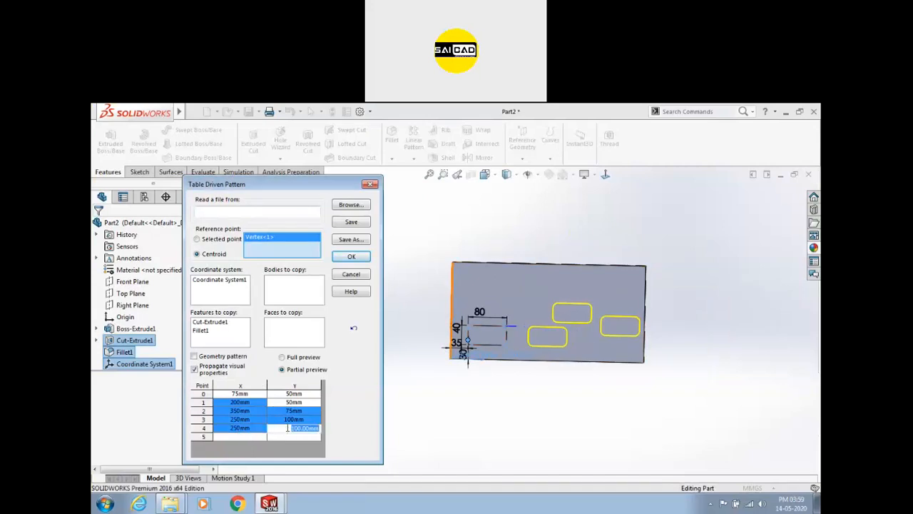
type("150")
key("Return")
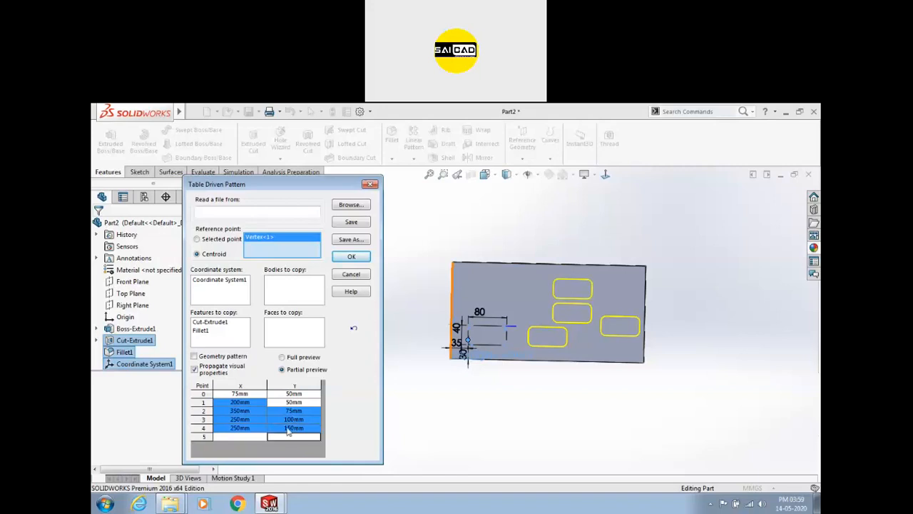
left_click(348, 256)
middle_click_drag(628, 278, 559, 378)
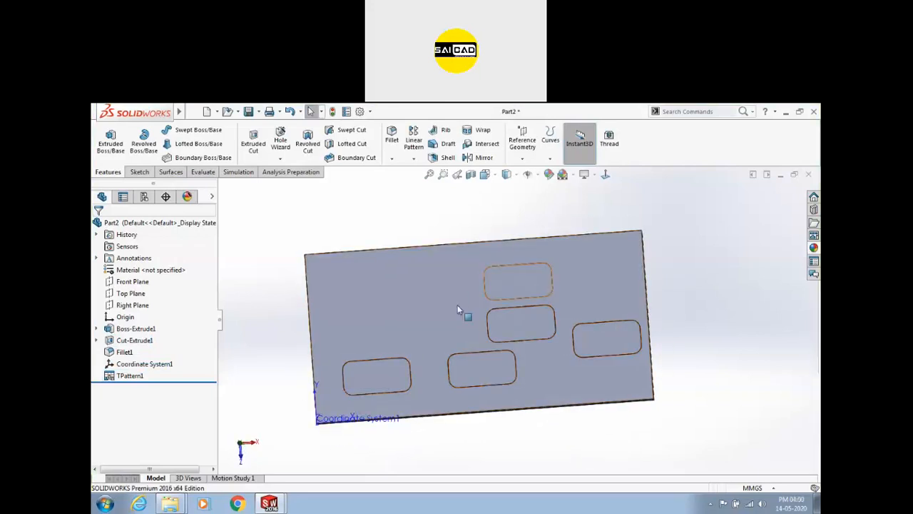
Go to the Windows desktop and open a blank Notepad document.
left_click(817, 504)
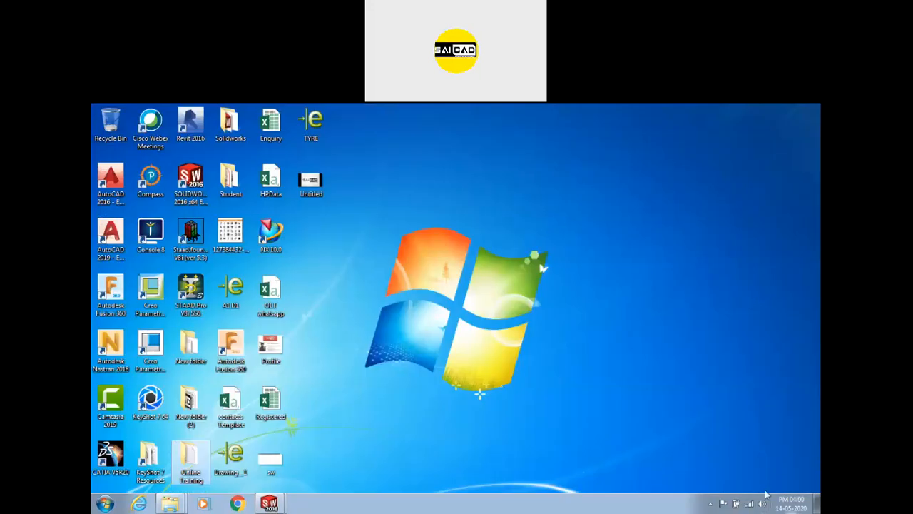
right_click(433, 225)
left_click(421, 284)
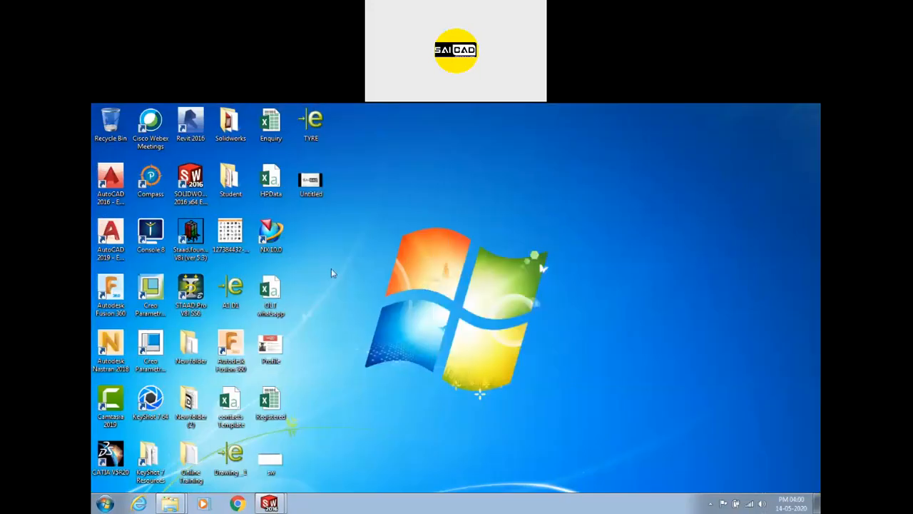
key("super")
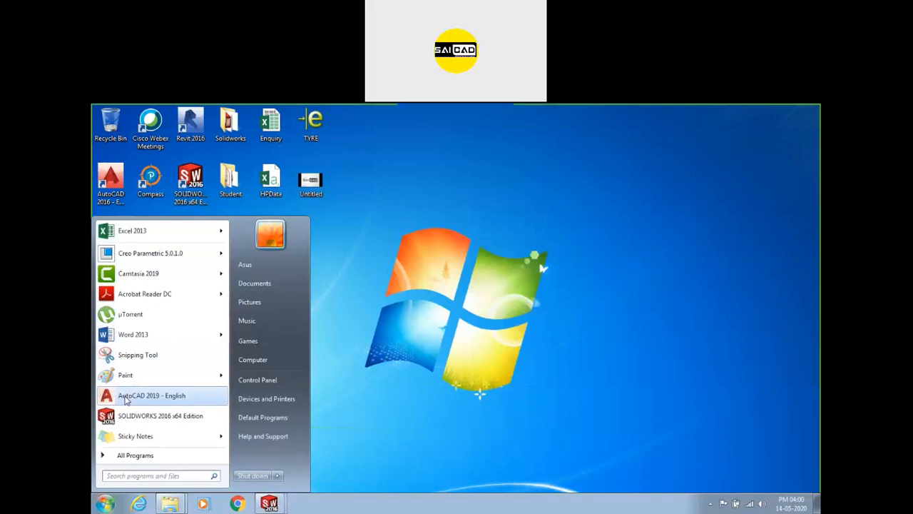
type("note")
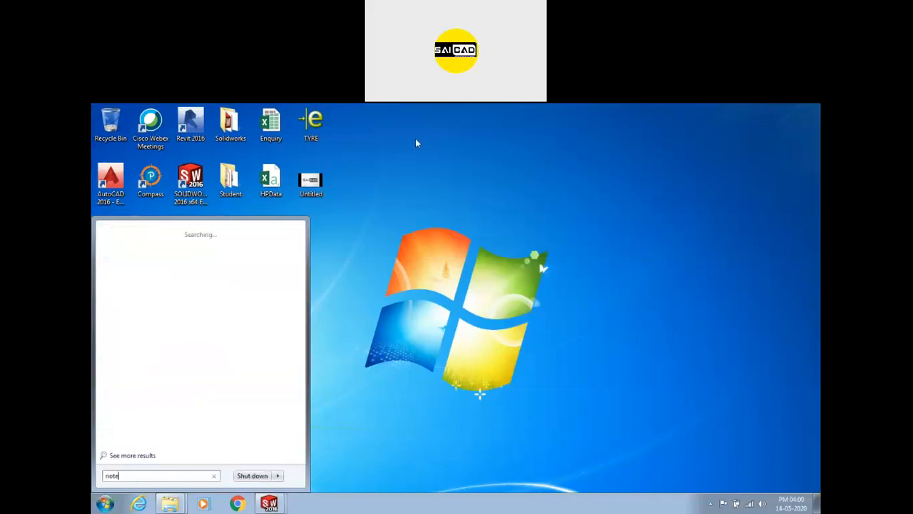
key("Down")
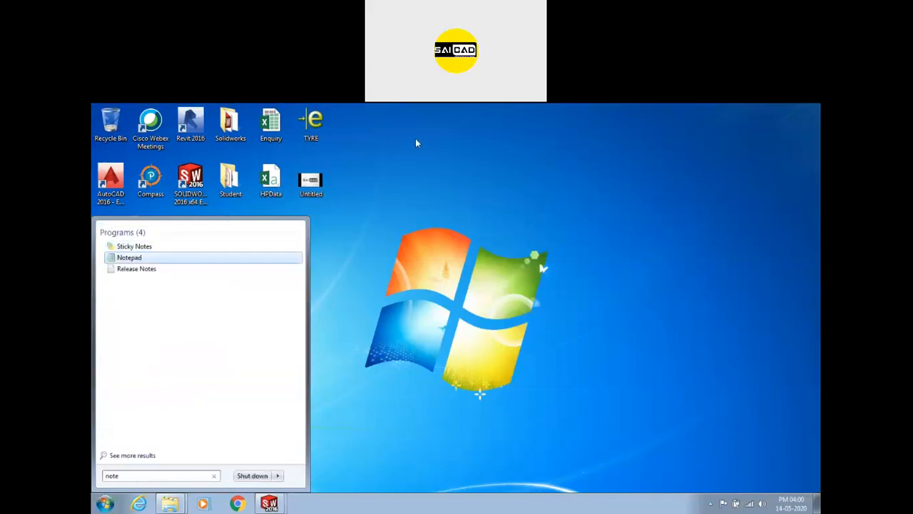
key("Return")
Switch back to Part2 in SOLIDWORKS, edit the table-driven pattern, and browse for a coordinate file with the type set to Text Files (*.txt).
mouse_move(269, 504)
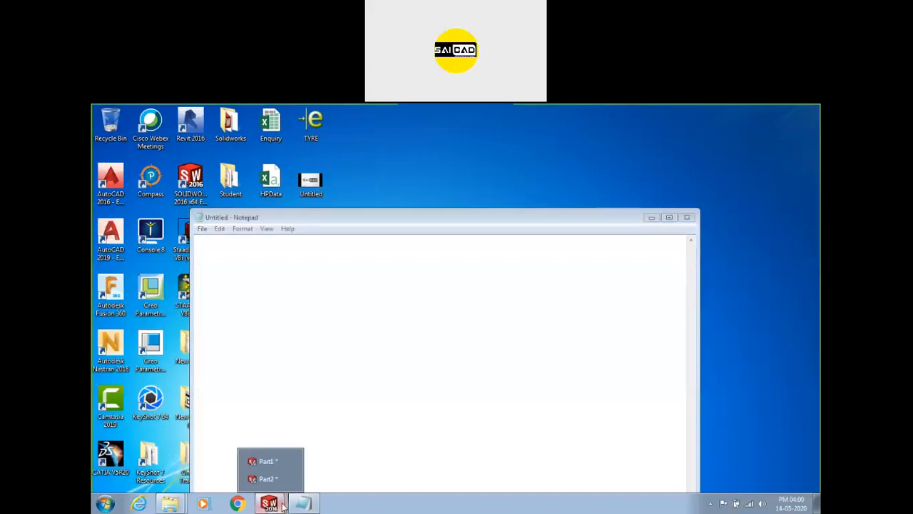
left_click(285, 477)
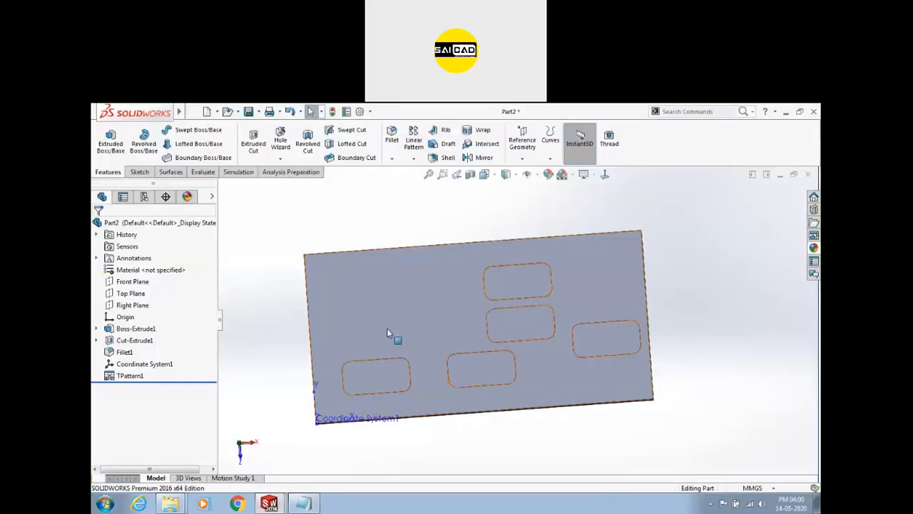
left_click(356, 369)
left_click(132, 375)
left_click(139, 351)
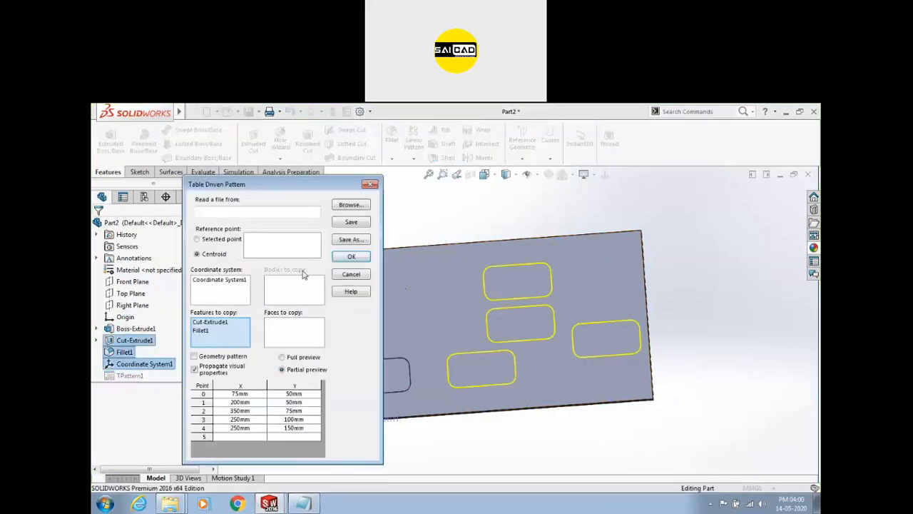
left_click(350, 205)
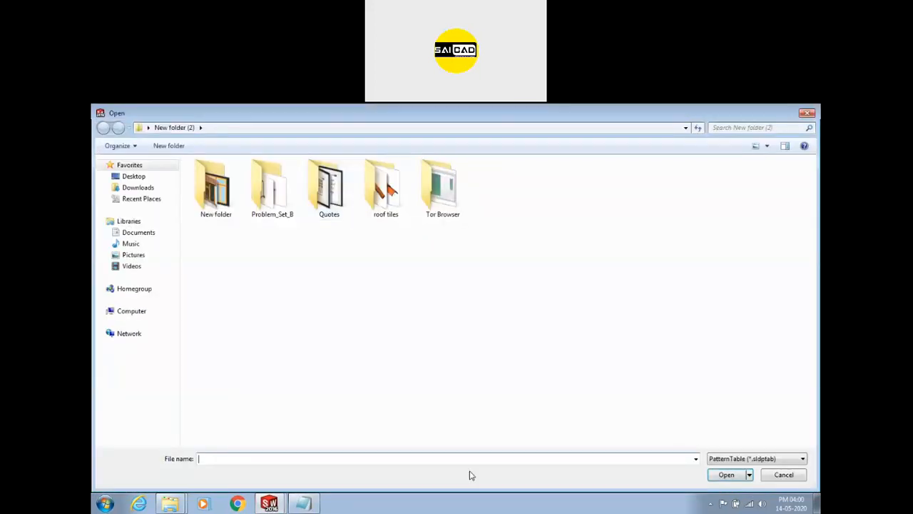
left_click(744, 464)
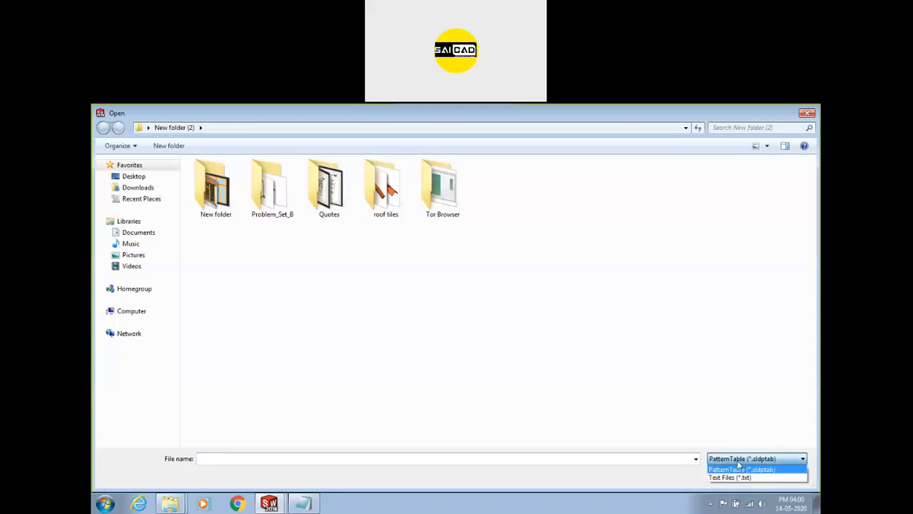
left_click(741, 477)
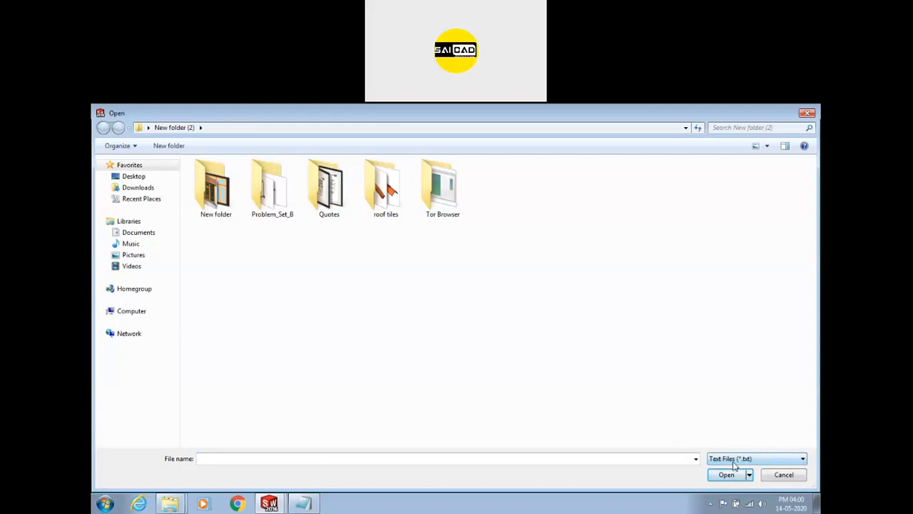
In the blank Notepad document, enter the coordinate pairs 150 150, 350 150 and 150 75 on separate lines.
left_click(317, 505)
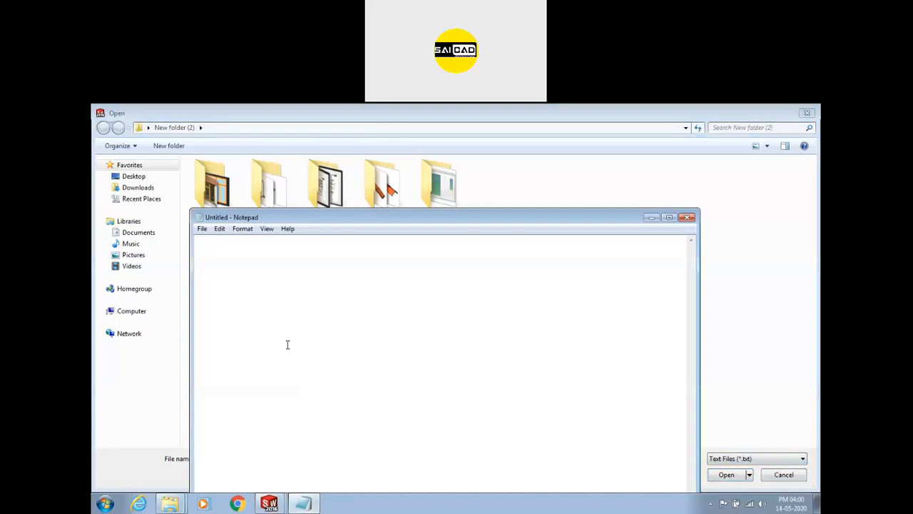
type("150 150")
key("Return")
type("20")
key("BackSpace")
key("BackSpace")
key("BackSpace")
type("300")
key("BackSpace")
key("BackSpace")
type("50")
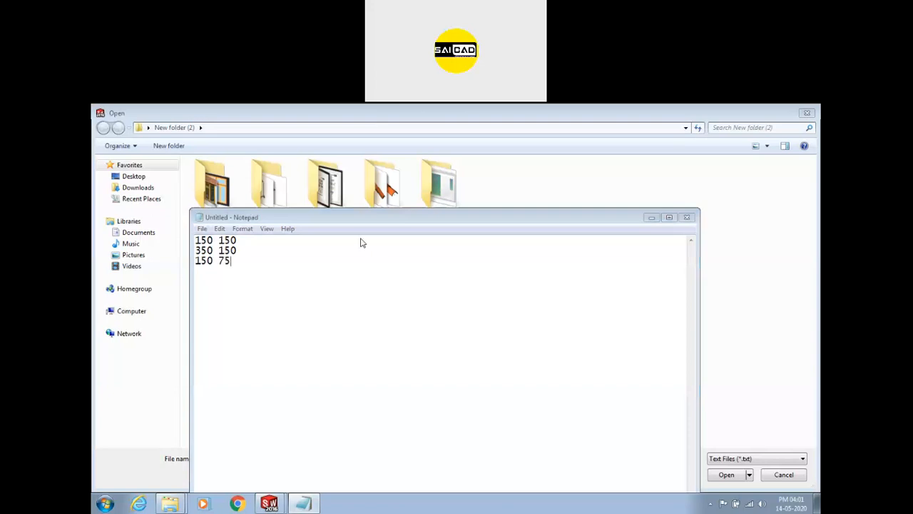
Save the coordinate text file to the Desktop as CS and close Notepad.
key("ctrl+s")
left_click(236, 292)
left_click(290, 418)
type("CS")
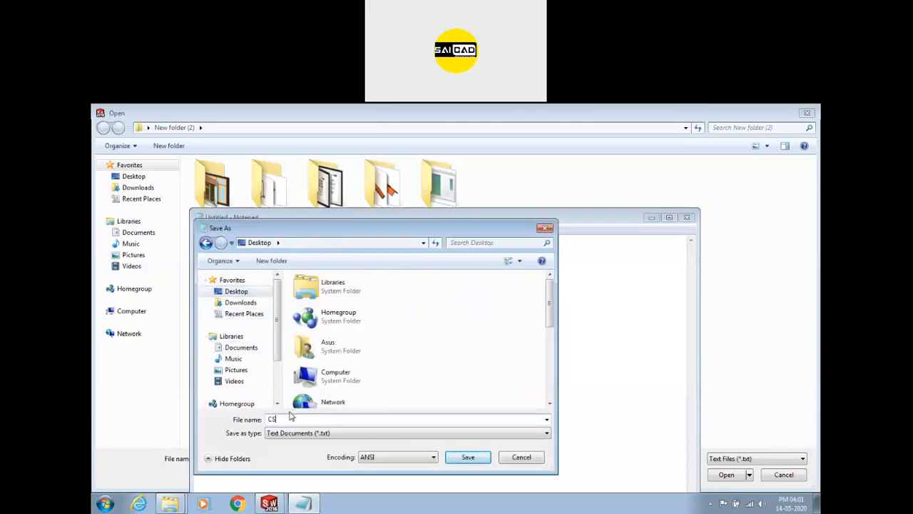
key("Return")
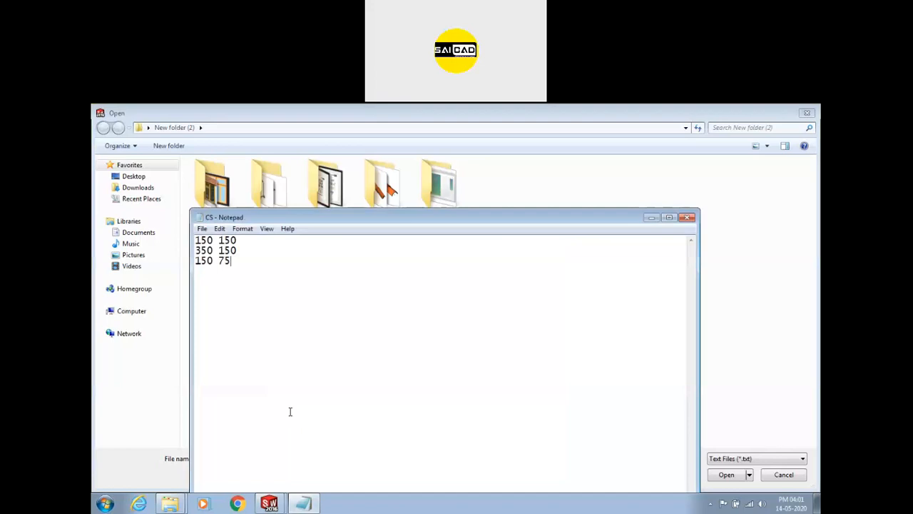
left_click(686, 217)
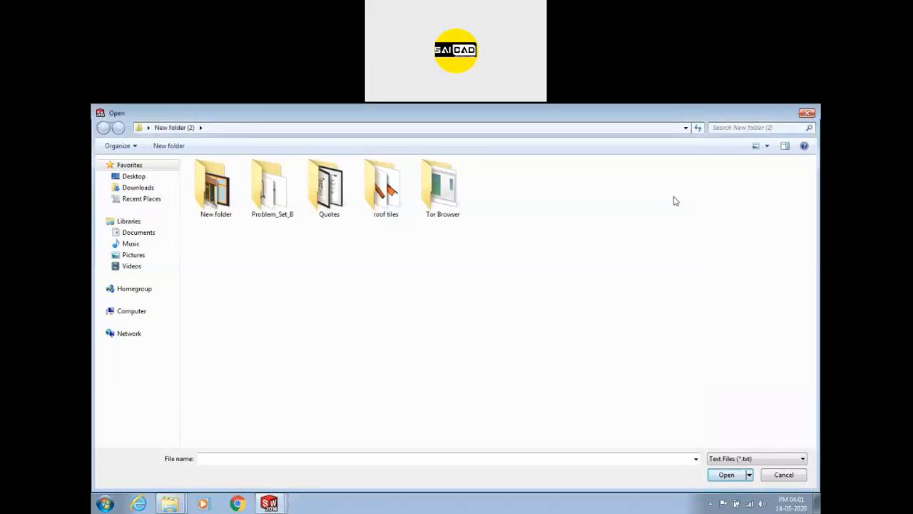
Load the CS text file from the Desktop into the table-driven pattern, accept it, and delete that pattern from the part.
left_click(133, 176)
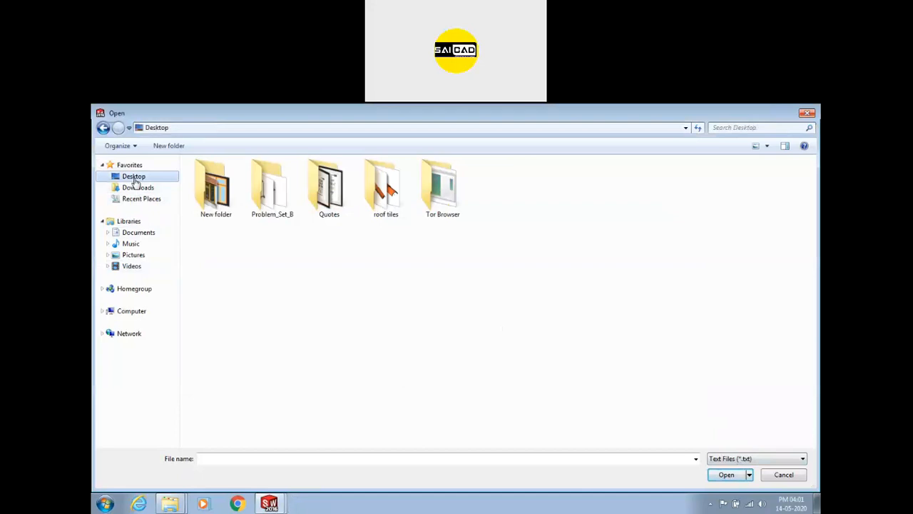
double_click(646, 228)
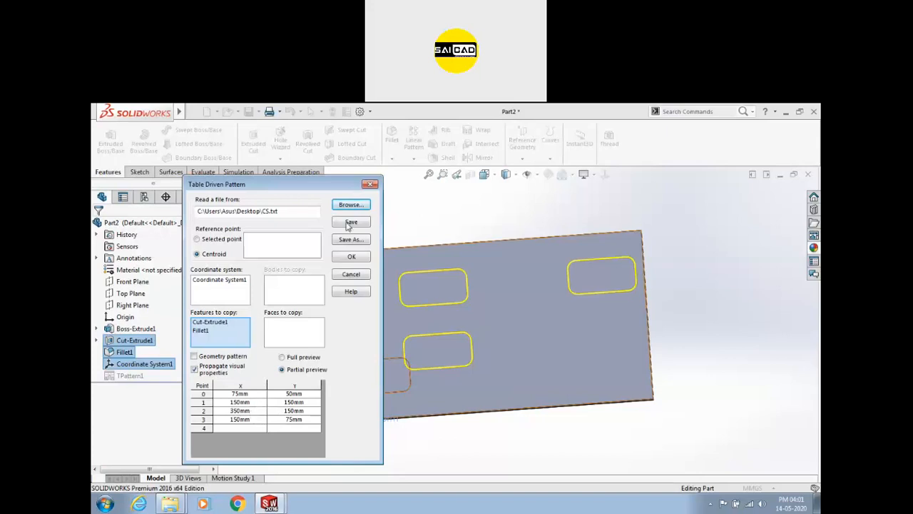
left_click(351, 256)
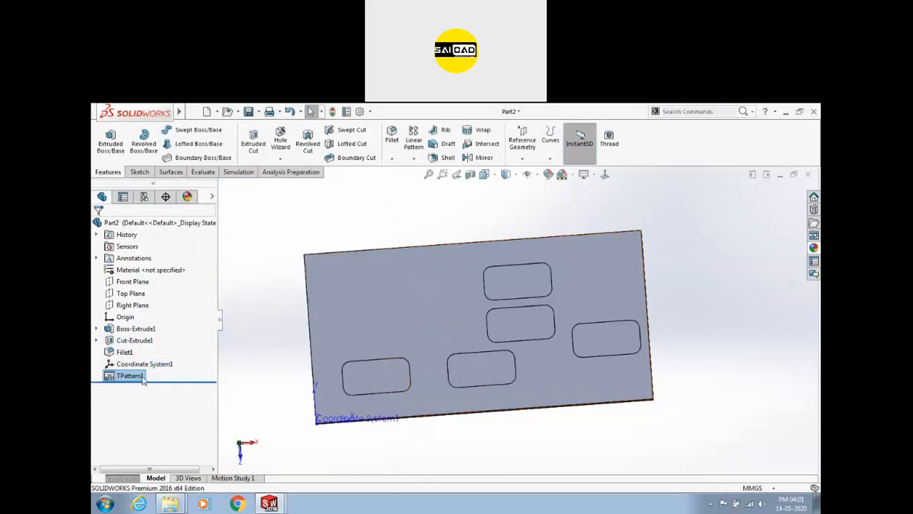
left_click_drag(141, 381, 209, 368)
left_click(146, 364)
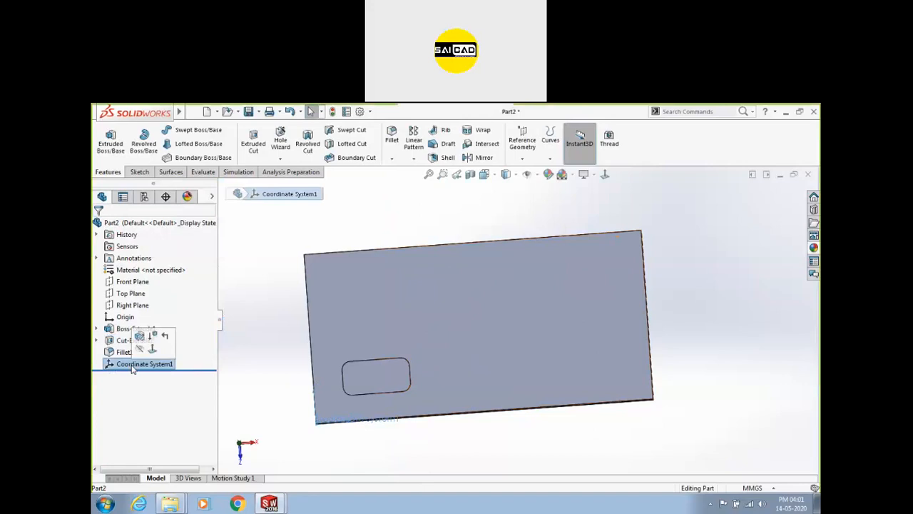
Start a new Table Driven Pattern based on Coordinate System1 and load its points from the CS text file on the Desktop.
left_click(414, 158)
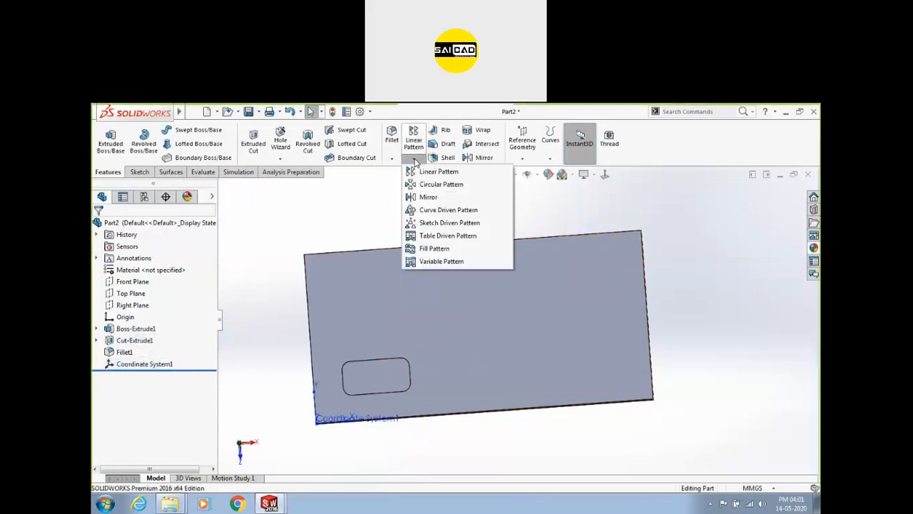
left_click(438, 235)
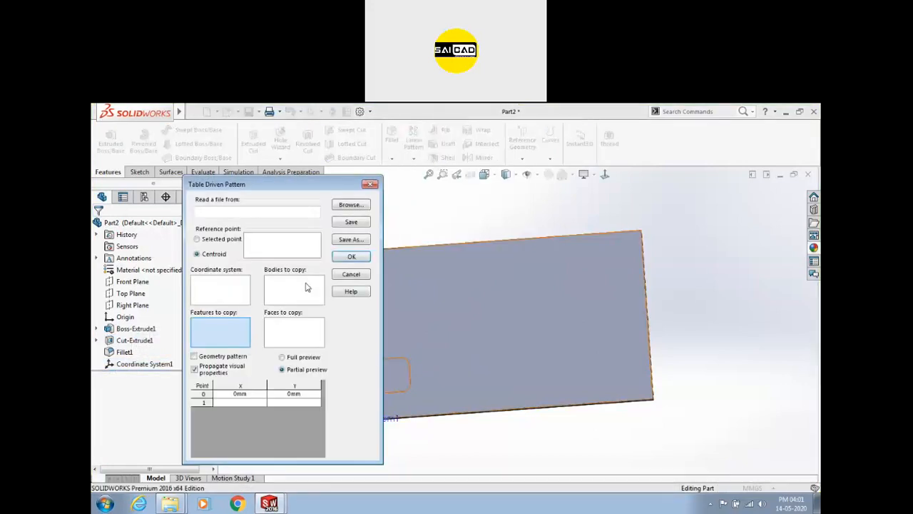
left_click(220, 288)
key("f")
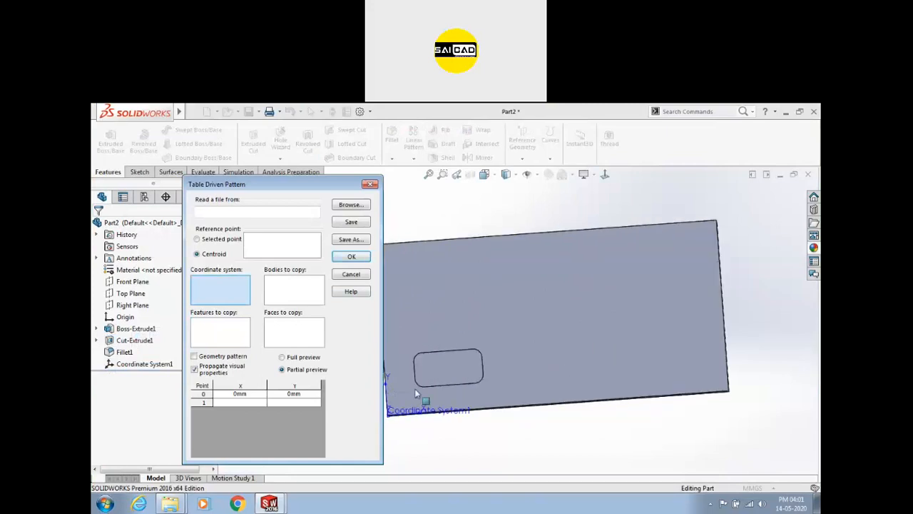
left_click(403, 405)
left_click(350, 205)
left_click(769, 458)
left_click(734, 477)
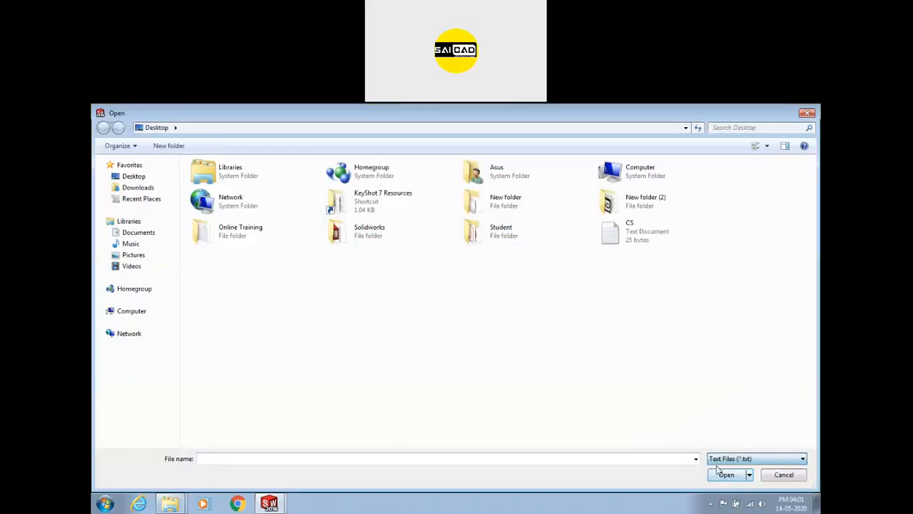
double_click(618, 237)
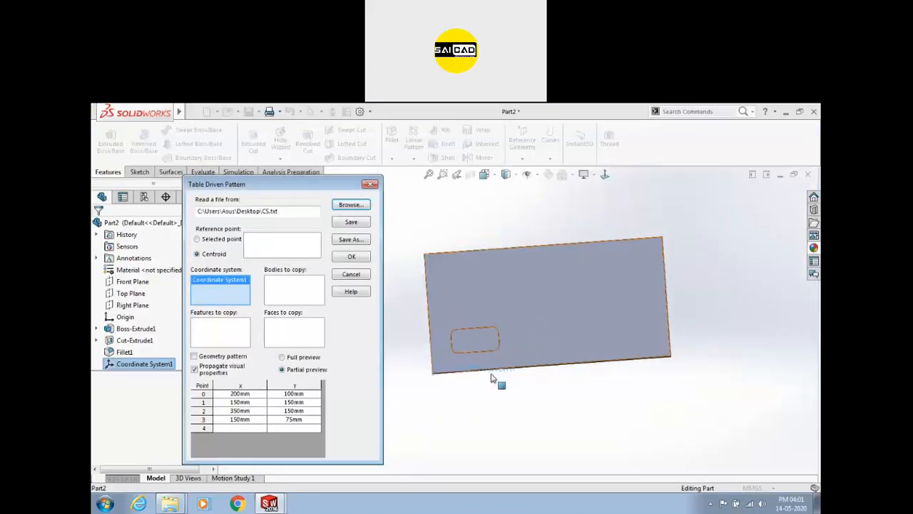
Choose Cut-Extrude1 and Fillet1 as the features to copy and create the table-driven pattern.
scroll(497, 376, "down", 2)
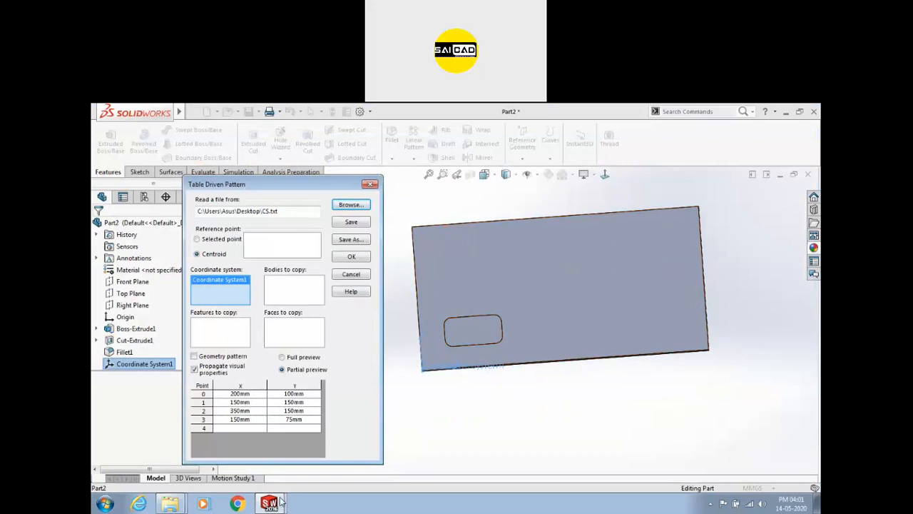
scroll(431, 311, "down", 1)
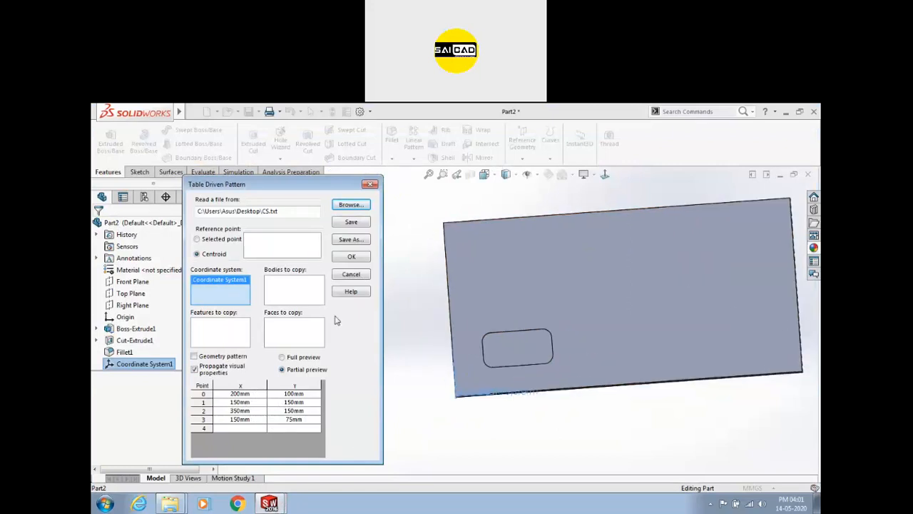
left_click(236, 337)
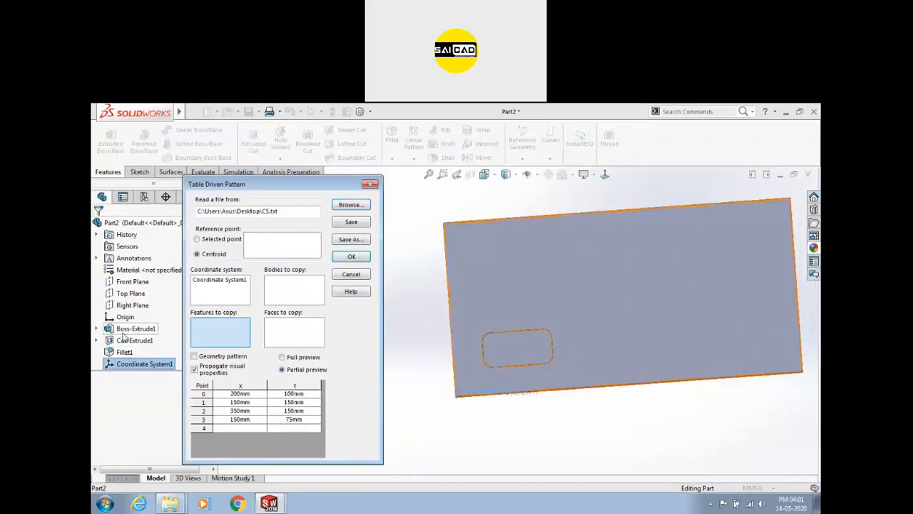
left_click(122, 341)
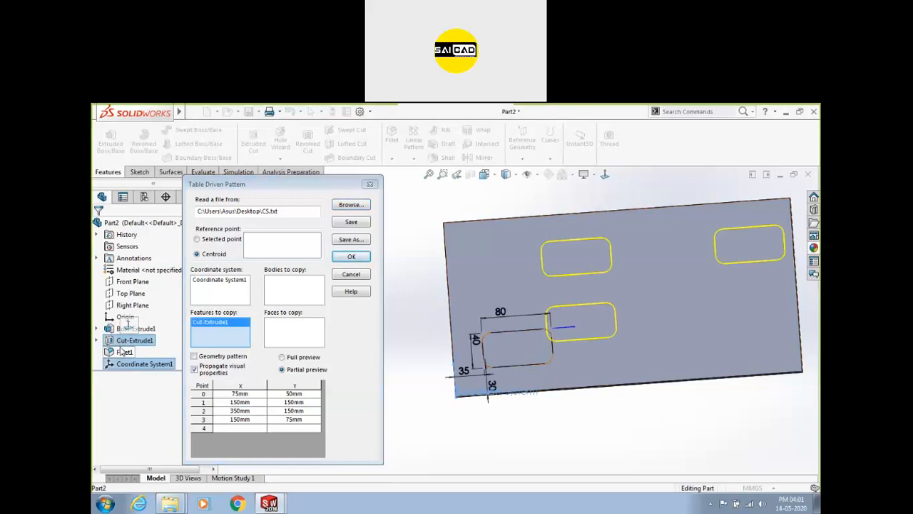
left_click(124, 351)
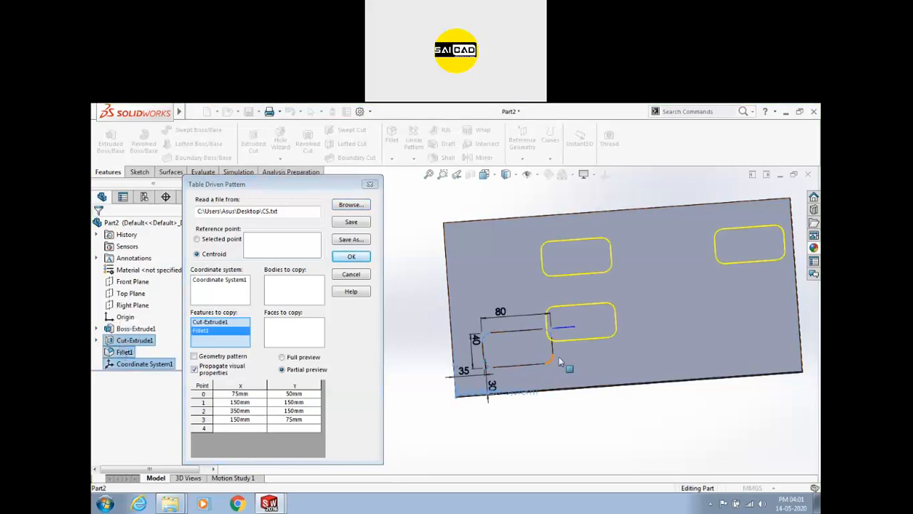
left_click(353, 256)
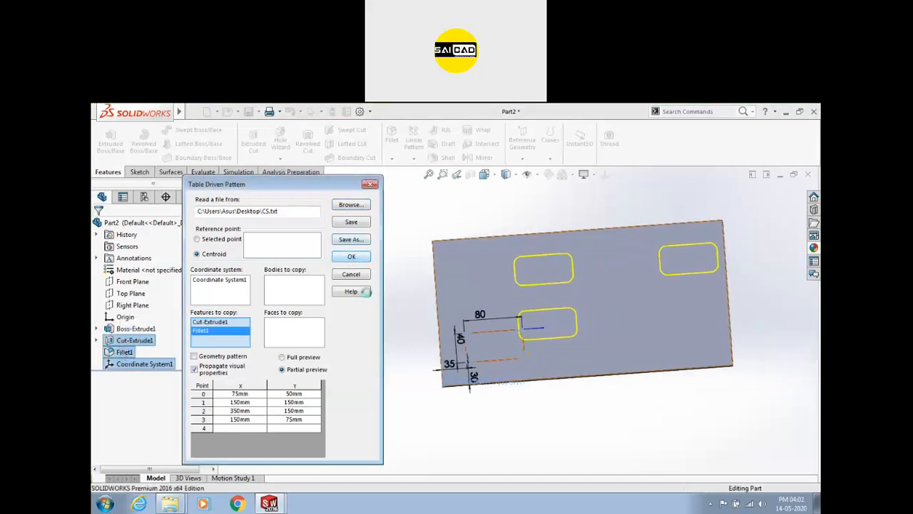
Examine the patterned pockets on the plate, including the coordinate dimensions of the copies and the sketch dimensions of the original cut.
scroll(606, 296, "down", 3)
middle_click_drag(555, 317, 548, 320)
left_click(506, 276)
left_click(494, 329)
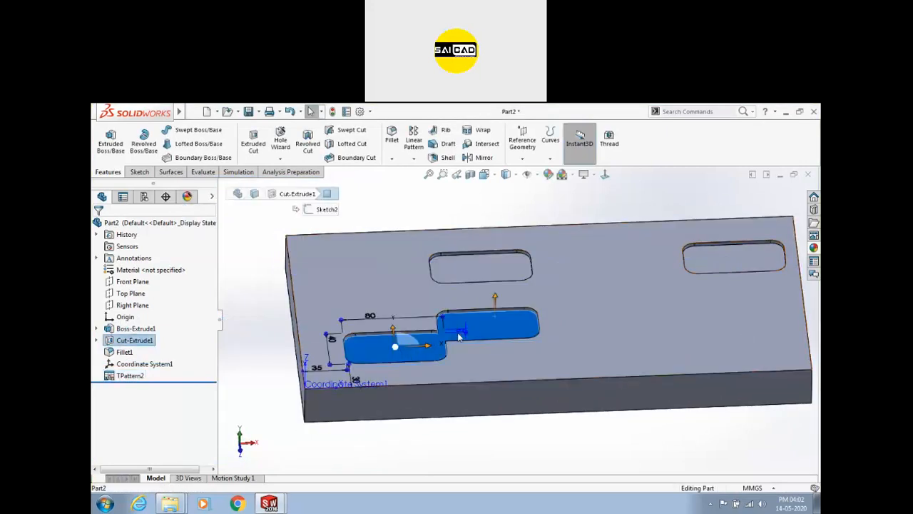
left_click(760, 258)
scroll(511, 274, "up", 3)
middle_click_drag(510, 273, 545, 365)
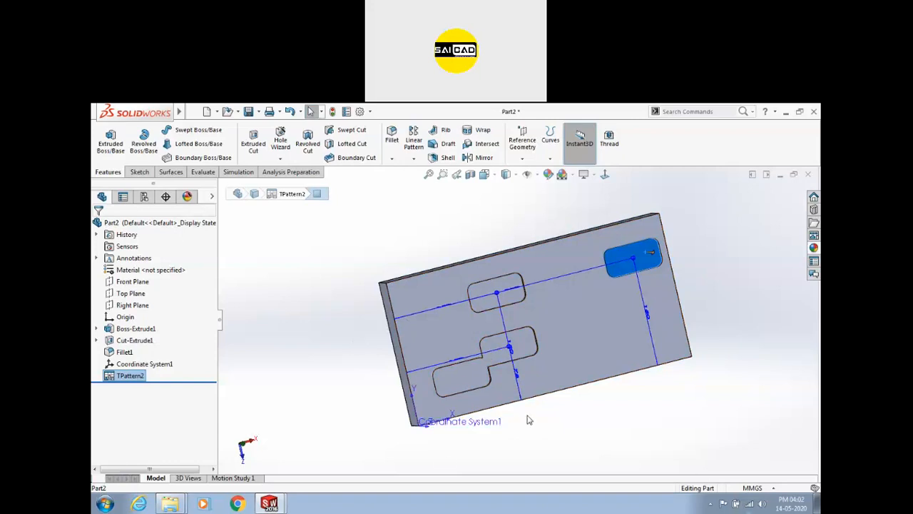
middle_click_drag(526, 418, 515, 364)
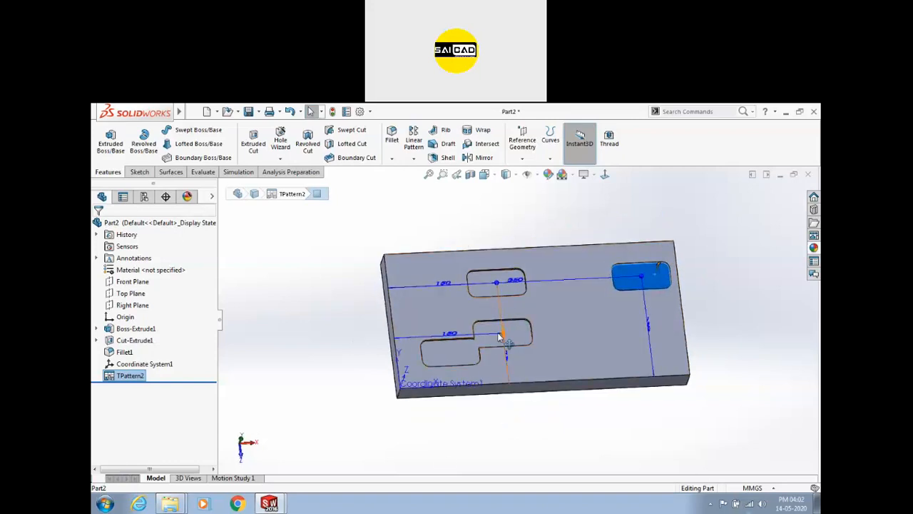
scroll(593, 319, "up", 3)
scroll(593, 318, "down", 3)
scroll(528, 327, "up", 1)
middle_click_drag(471, 309, 368, 371)
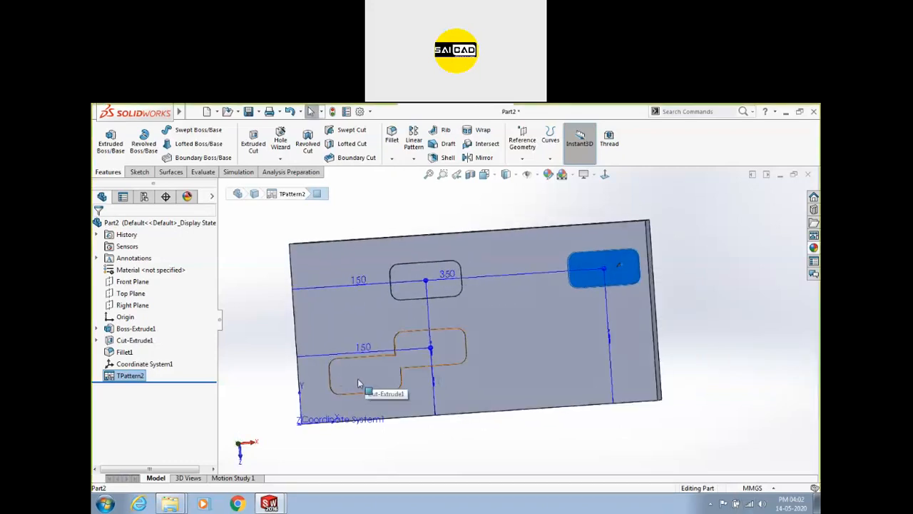
left_click(343, 380)
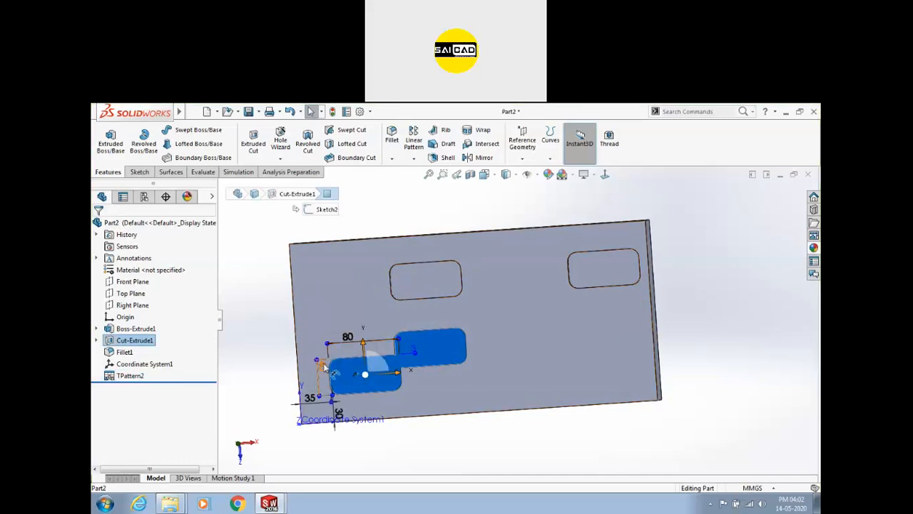
left_click(455, 437)
Delete the table-driven pattern so only the original filleted pocket is left on the plate.
left_click(392, 159)
left_click(412, 160)
left_click(412, 159)
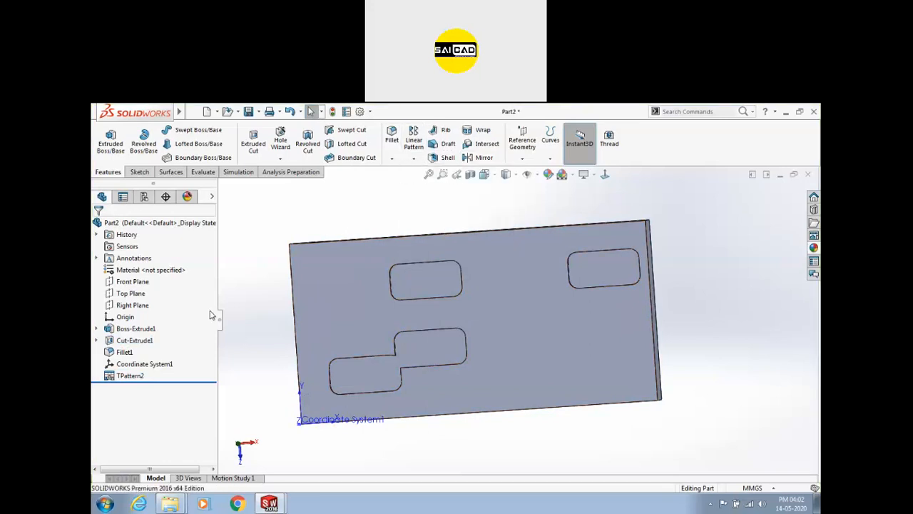
left_click(129, 376)
key("Delete")
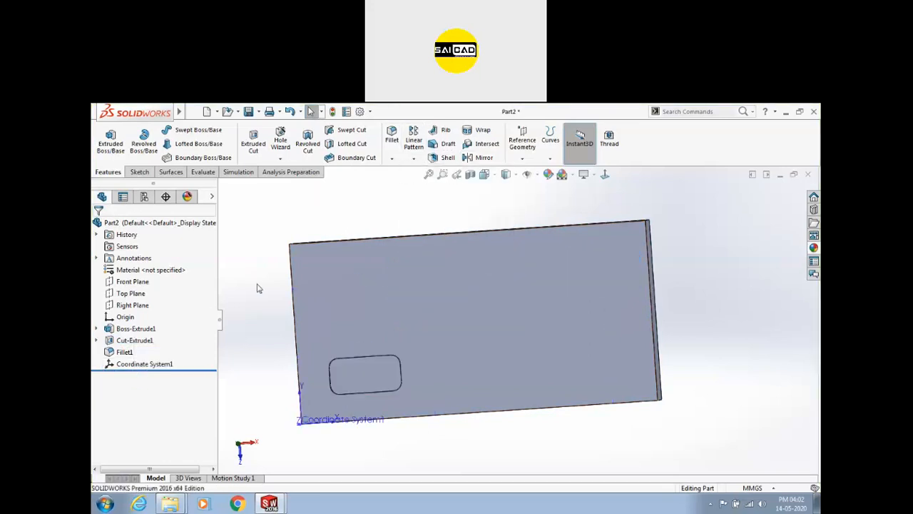
Start a Variable Pattern with the pocket cut as the feature to pattern and create its pattern table.
left_click(413, 159)
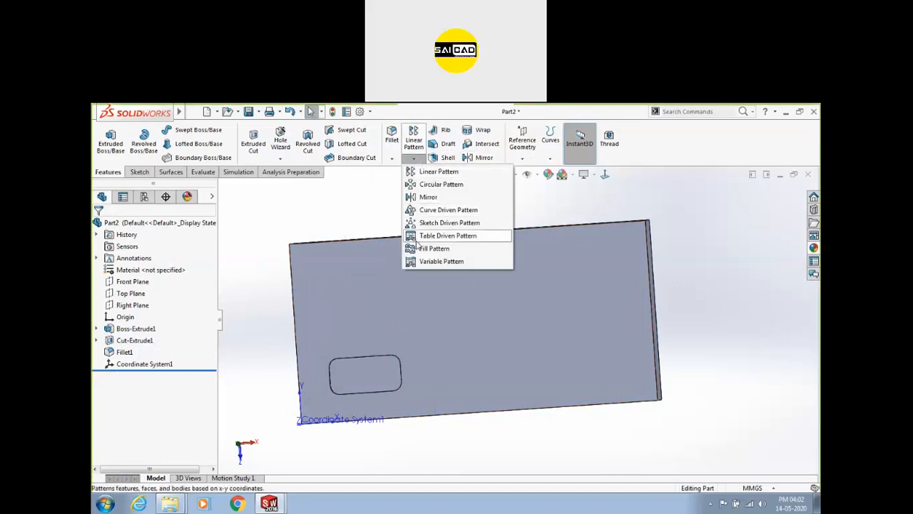
left_click(423, 262)
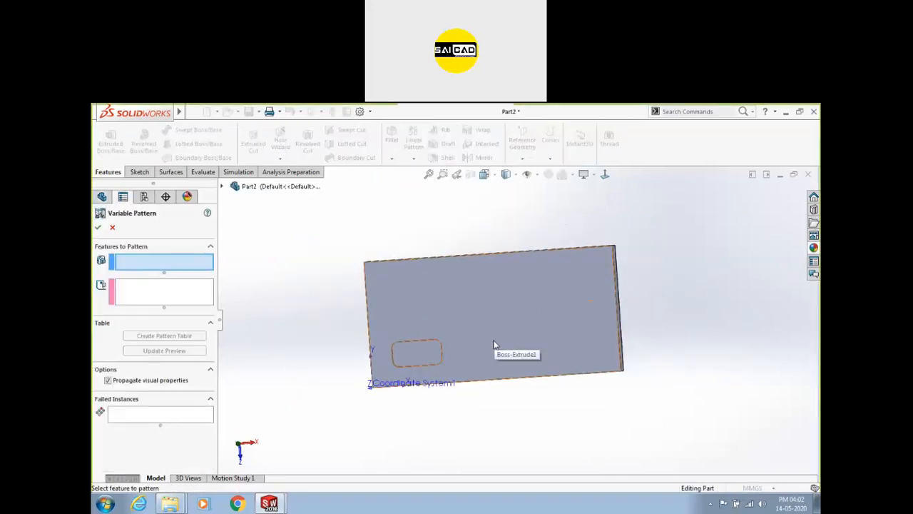
left_click(391, 347)
middle_click_drag(300, 360, 294, 306)
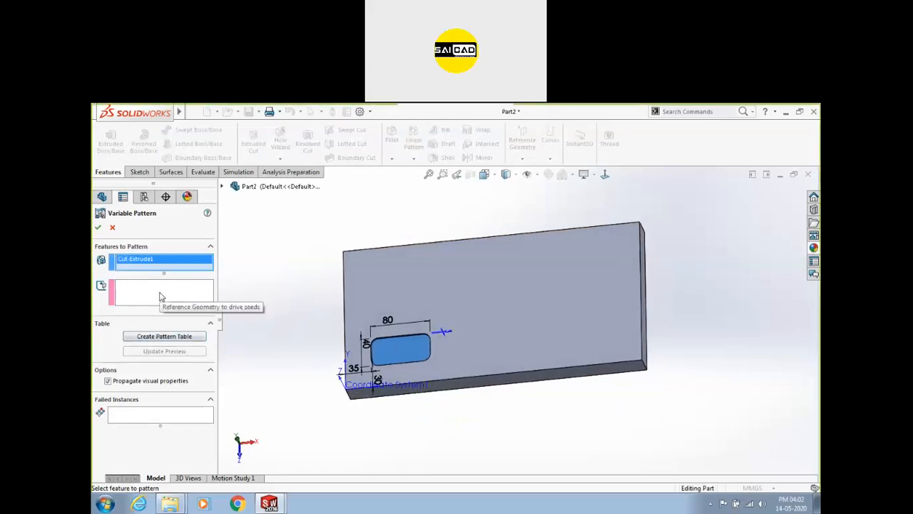
left_click(166, 336)
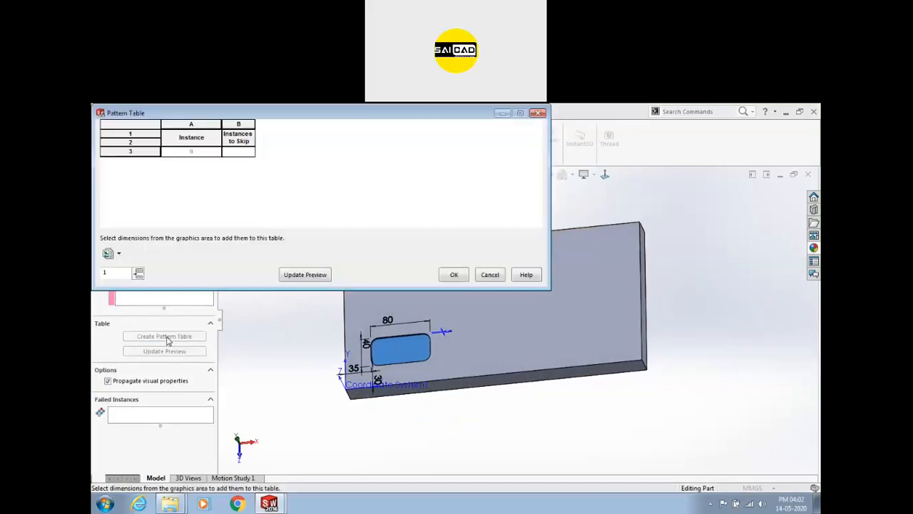
Add the pocket's 35 mm and 30 mm edge-offset dimensions to the pattern table.
middle_click_drag(581, 414, 547, 311)
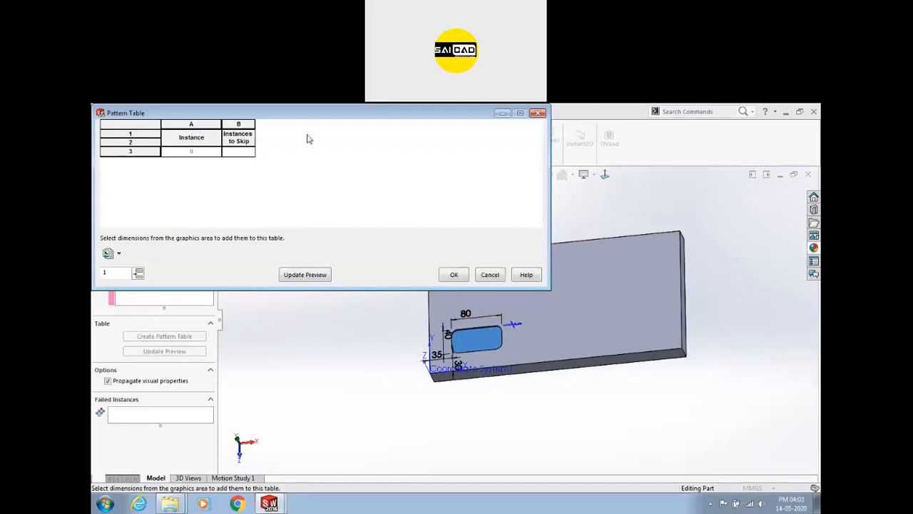
scroll(458, 363, "down", 3)
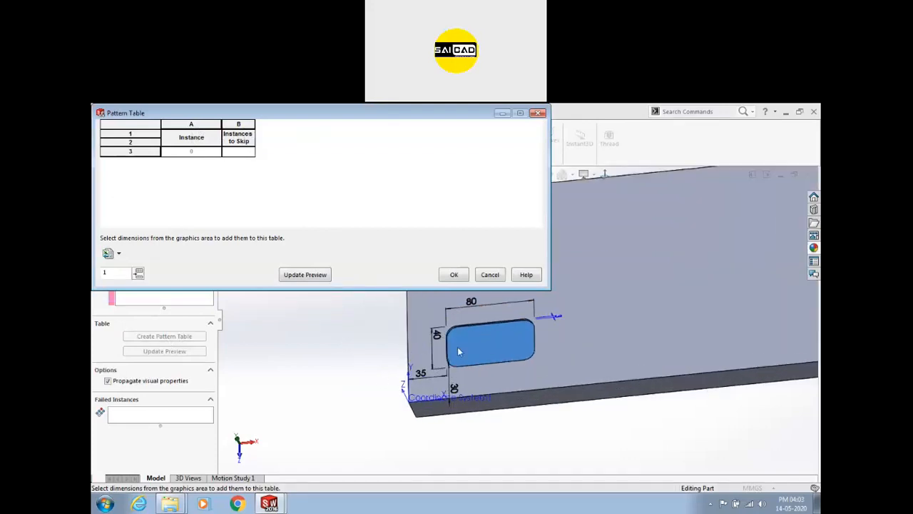
left_click(421, 373)
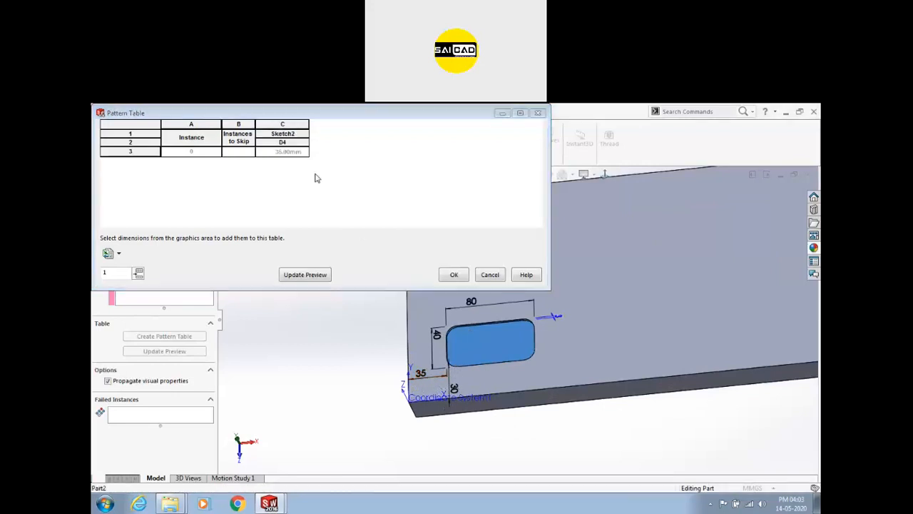
left_click(454, 388)
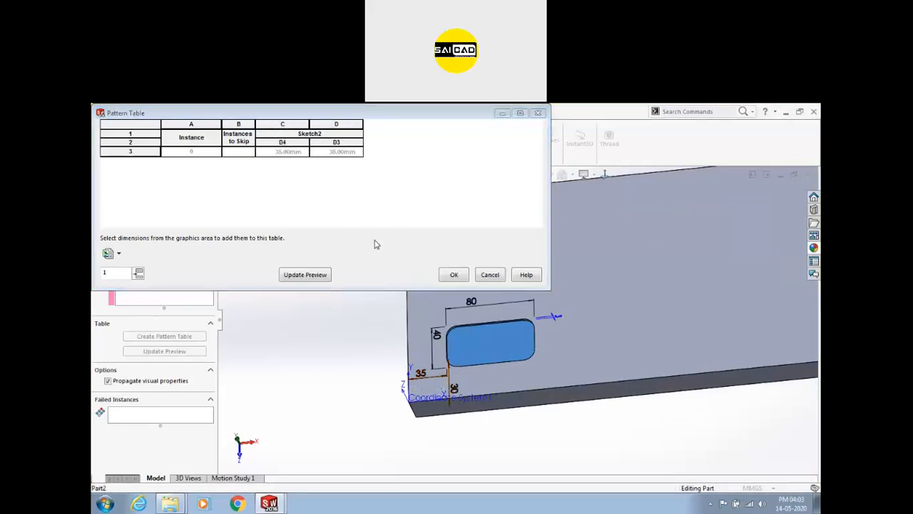
Add the pocket's width, length and cut-depth dimensions to the pattern table.
left_click(436, 335)
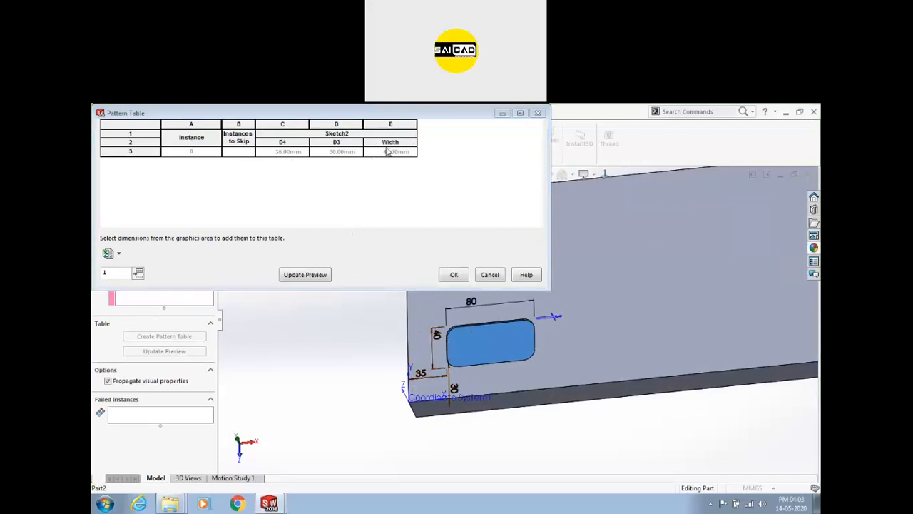
left_click(470, 302)
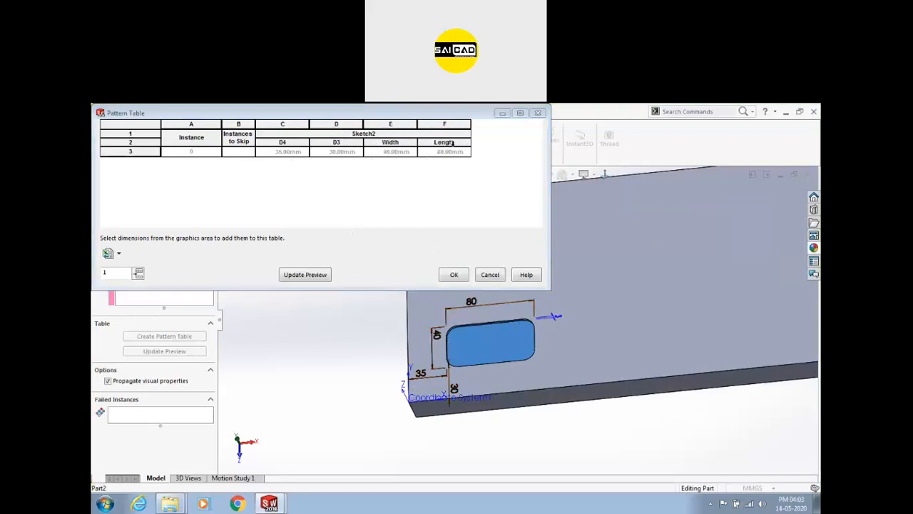
middle_click_drag(513, 383, 548, 323)
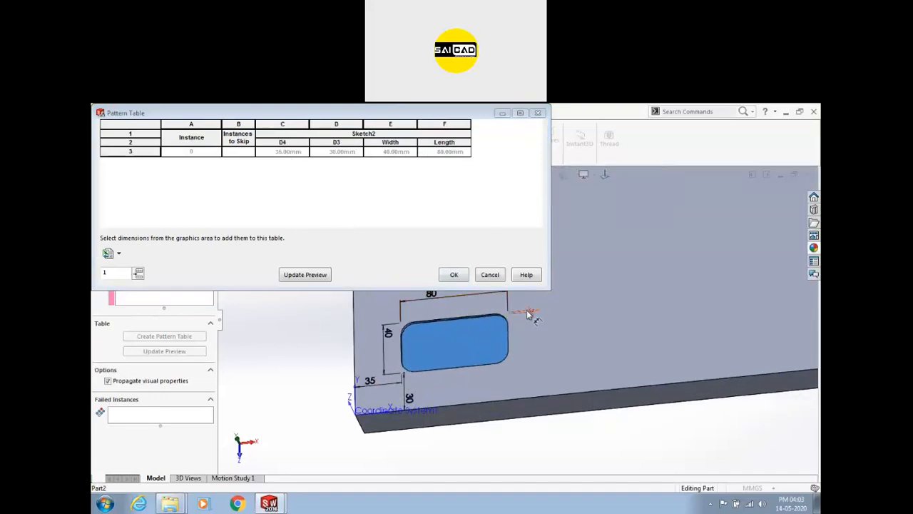
left_click(528, 313)
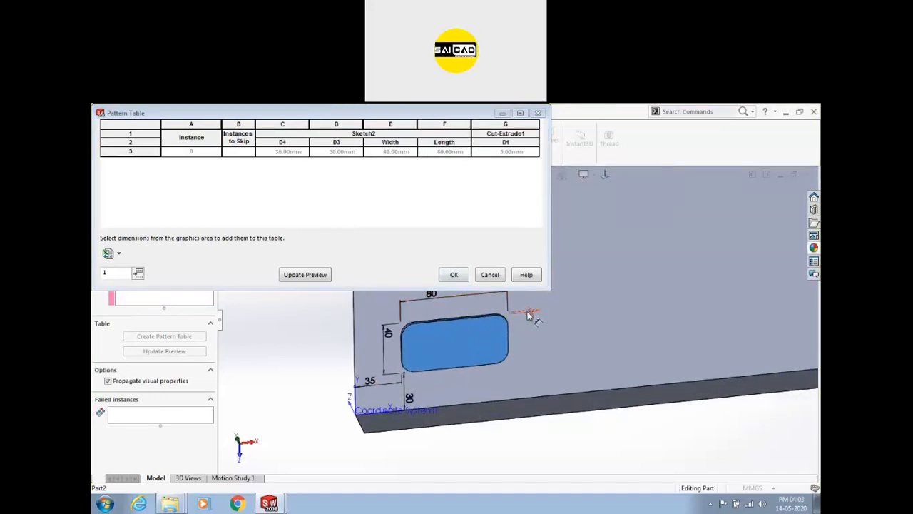
scroll(488, 339, "up", 5)
scroll(488, 329, "down", 2)
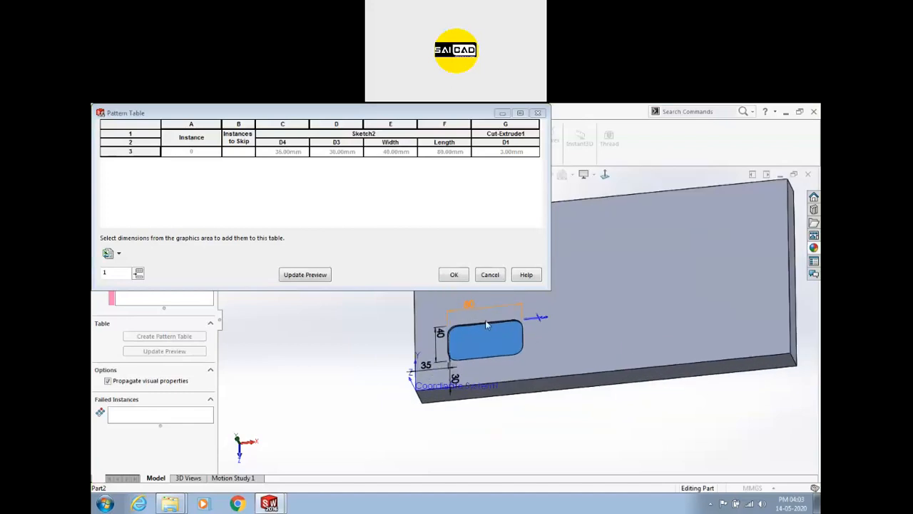
left_click(453, 276)
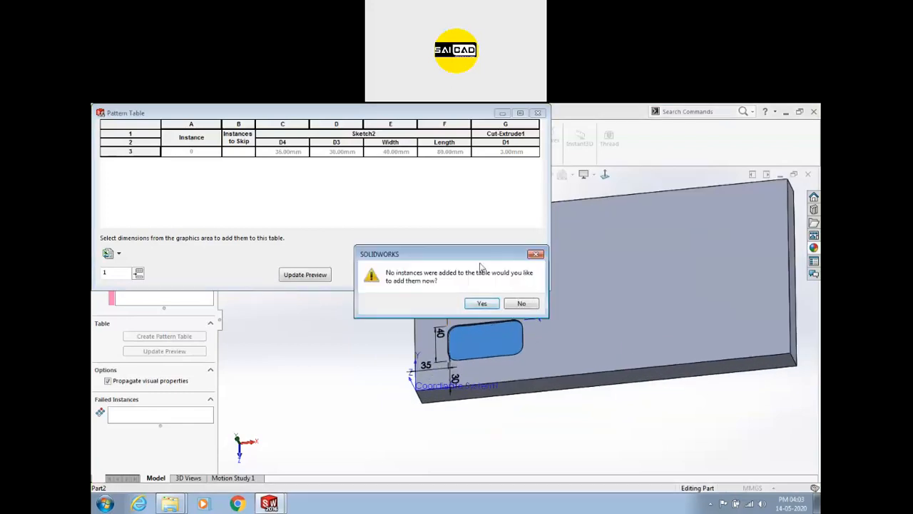
left_click_drag(432, 258, 375, 257)
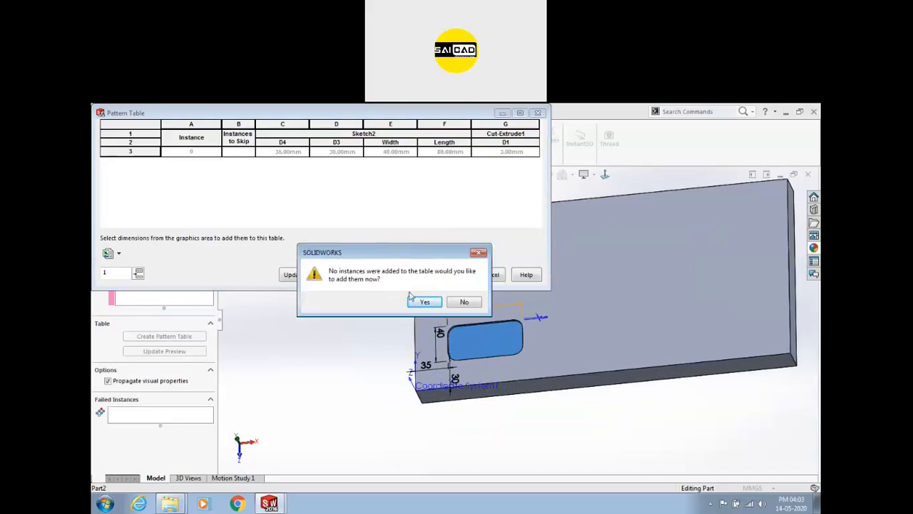
left_click(479, 252)
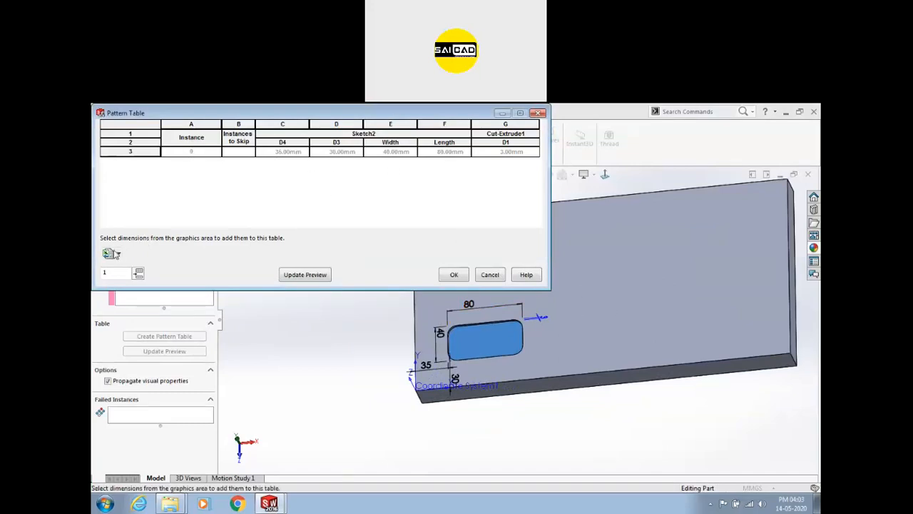
Add one instance to the pattern table, set its D3 edge offset to 80 mm, and update the preview.
left_click(139, 274)
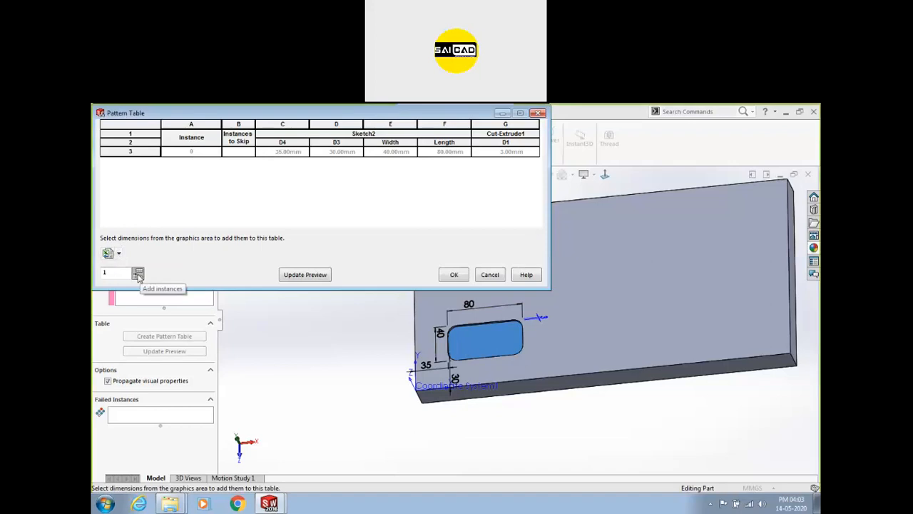
left_click(189, 166)
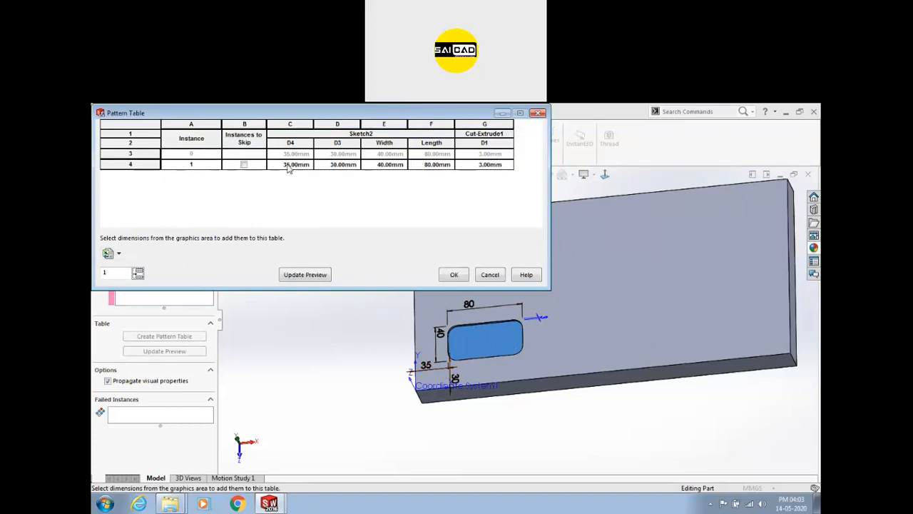
left_click(344, 165)
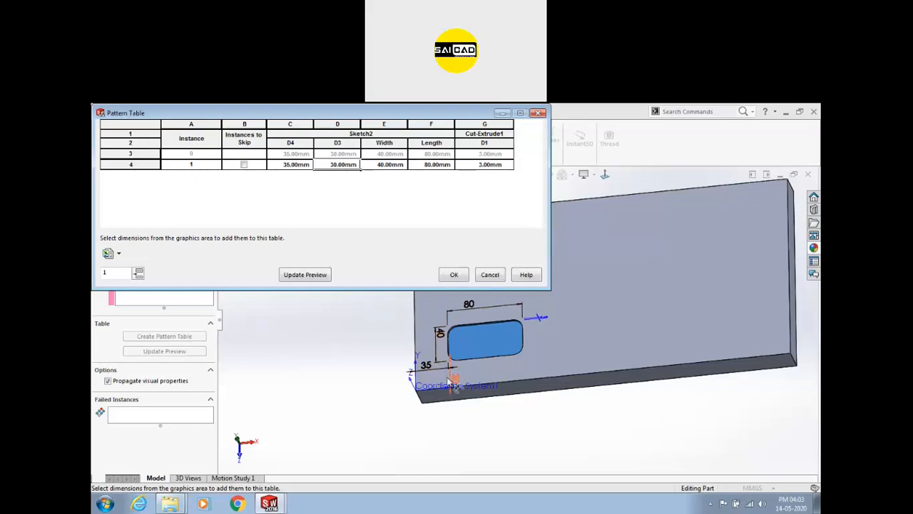
double_click(344, 165)
type("80")
key("Return")
left_click(307, 274)
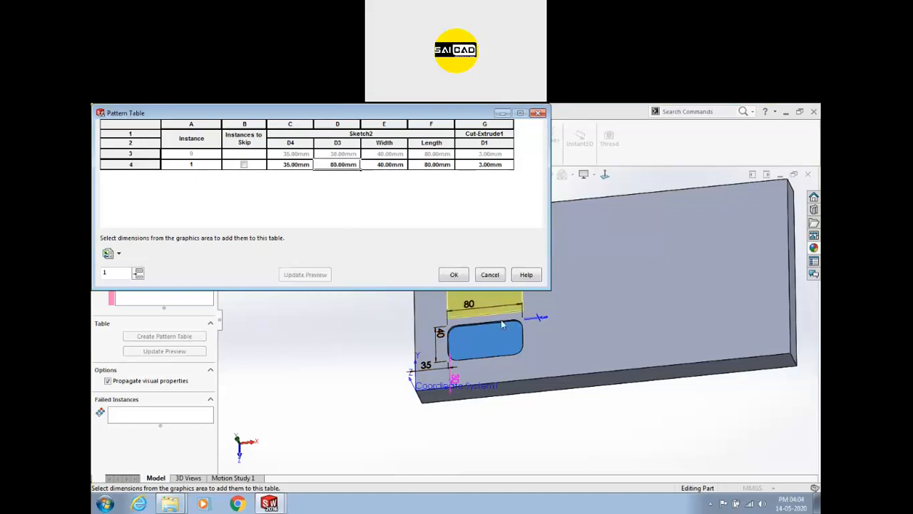
Move the pattern table clear of the previewed pocket, then accept the table and finish the variable pattern.
left_click_drag(551, 183, 519, 193)
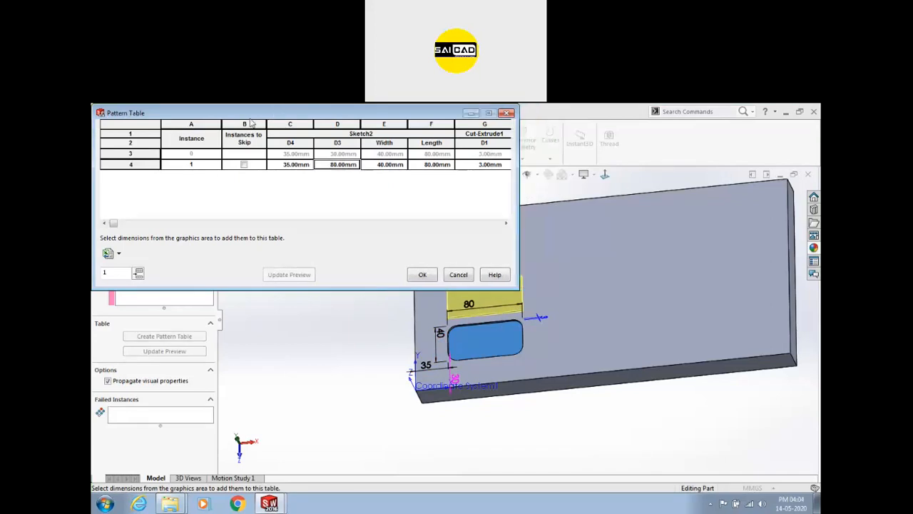
left_click_drag(251, 114, 183, 136)
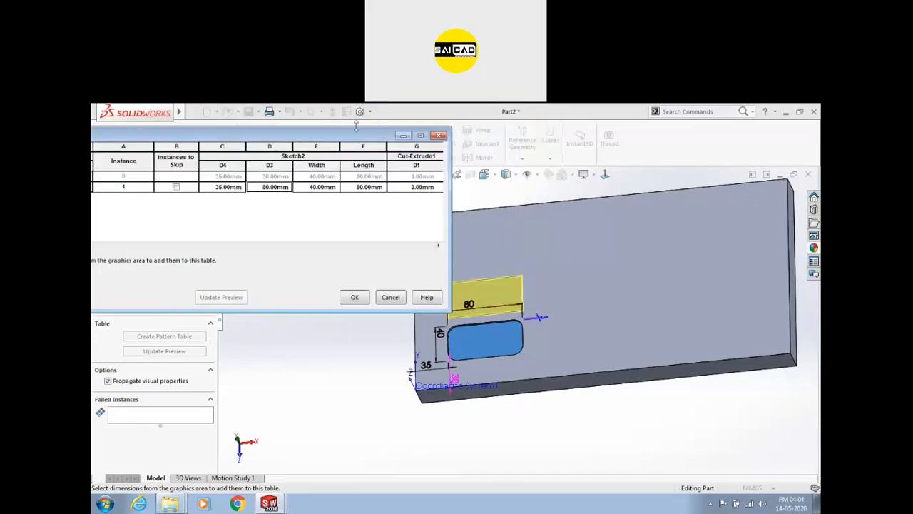
left_click_drag(308, 139, 261, 141)
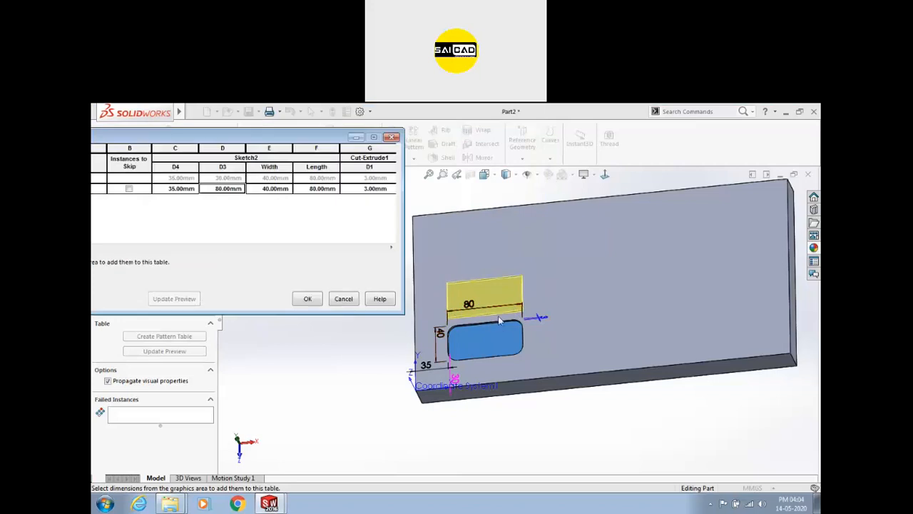
left_click(308, 299)
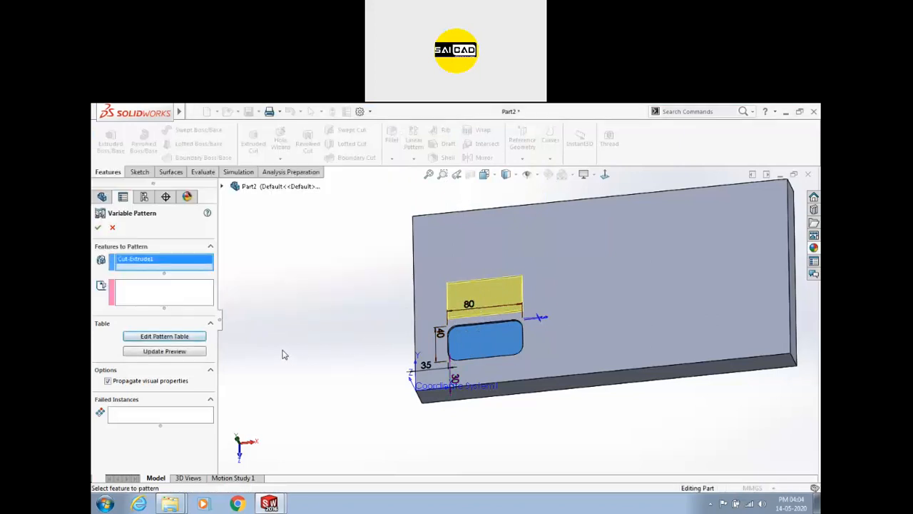
left_click(97, 227)
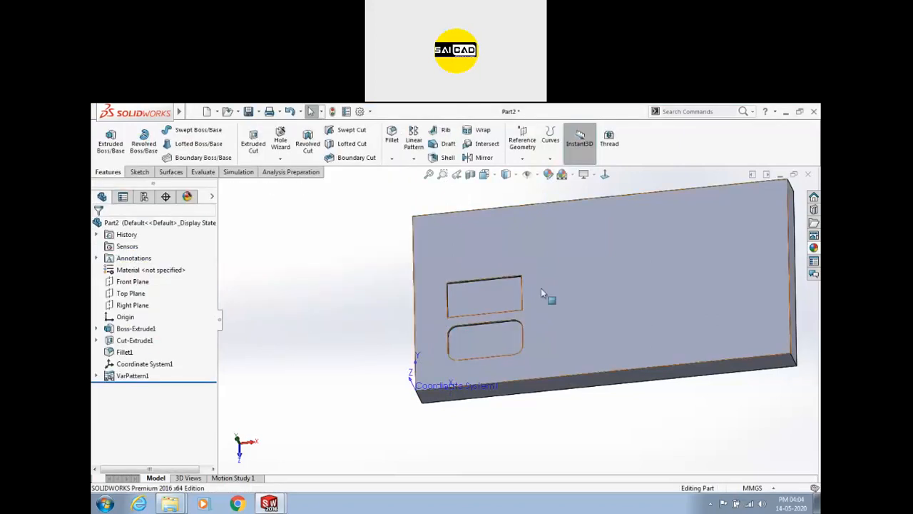
Edit the variable pattern to include Fillet1 in the features to pattern, update the preview, and accept the change.
left_click(480, 301)
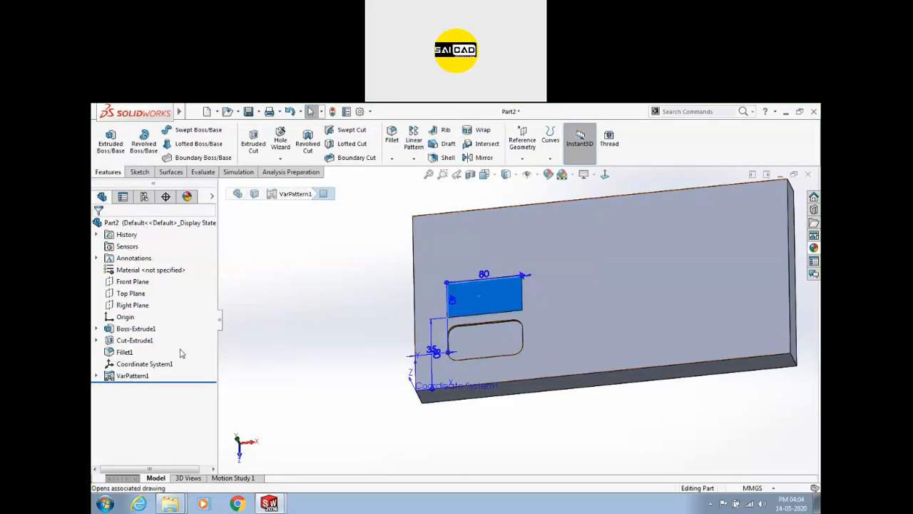
left_click(144, 341)
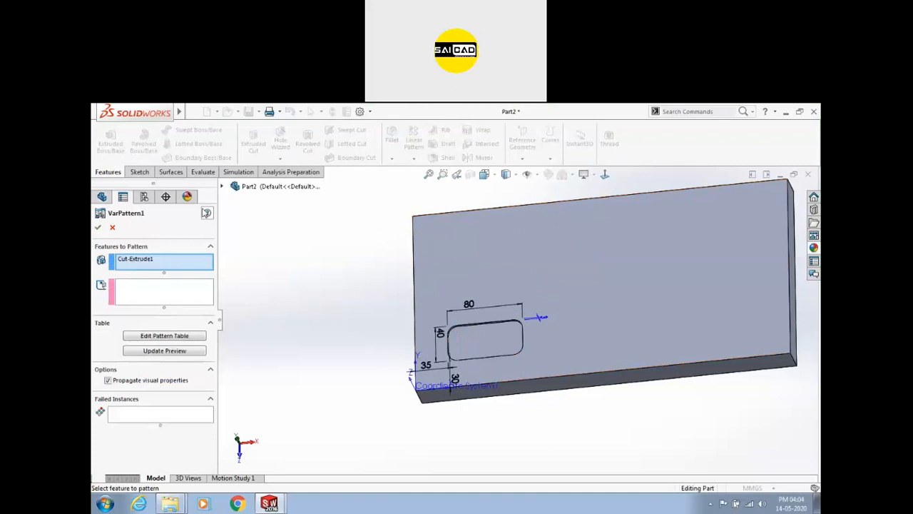
left_click(221, 187)
left_click(265, 316)
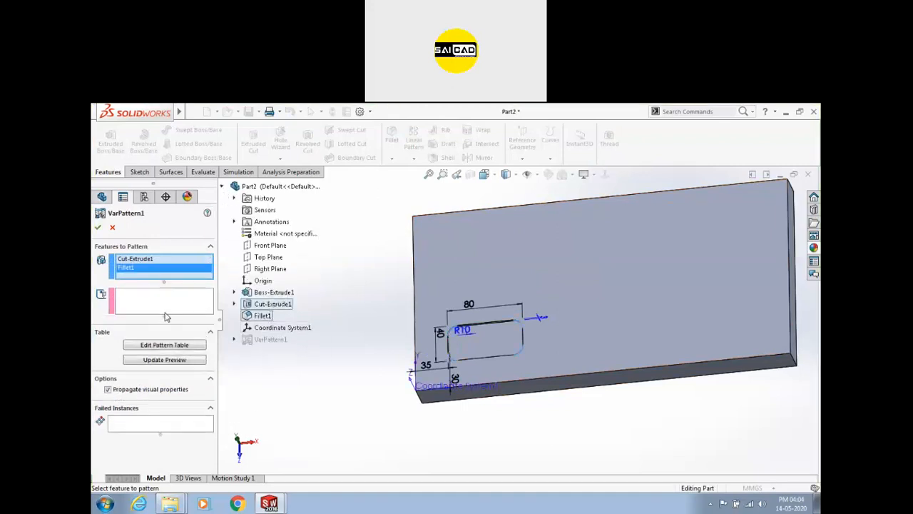
left_click(161, 362)
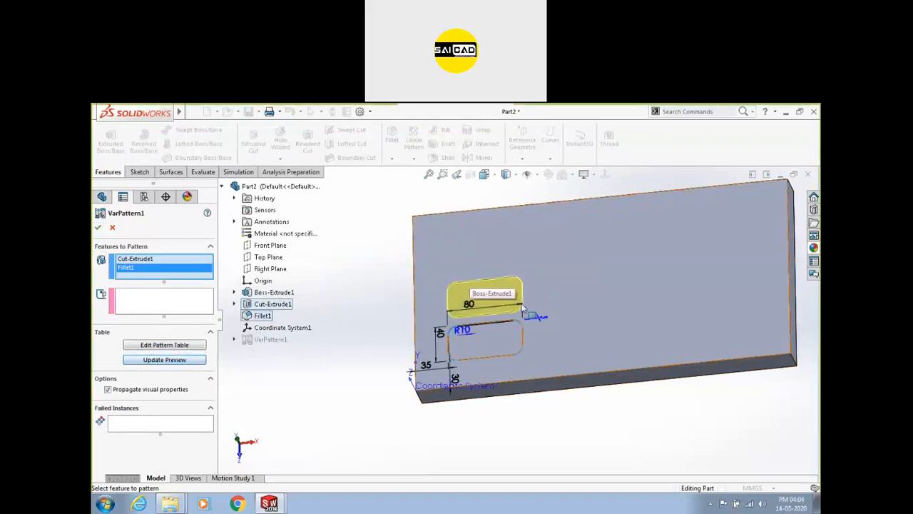
left_click(97, 226)
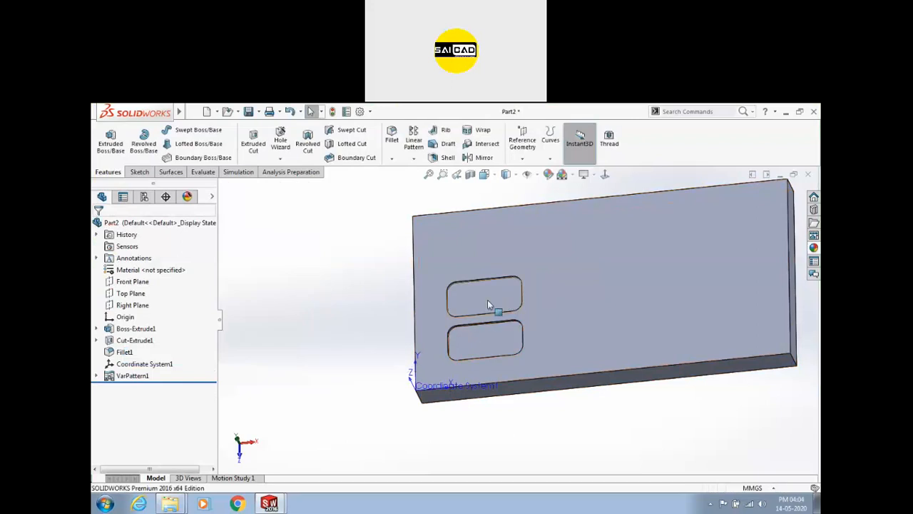
Reopen the variable pattern's table and add the pocket's R10 fillet radius dimension to it.
left_click(131, 375)
left_click(147, 352)
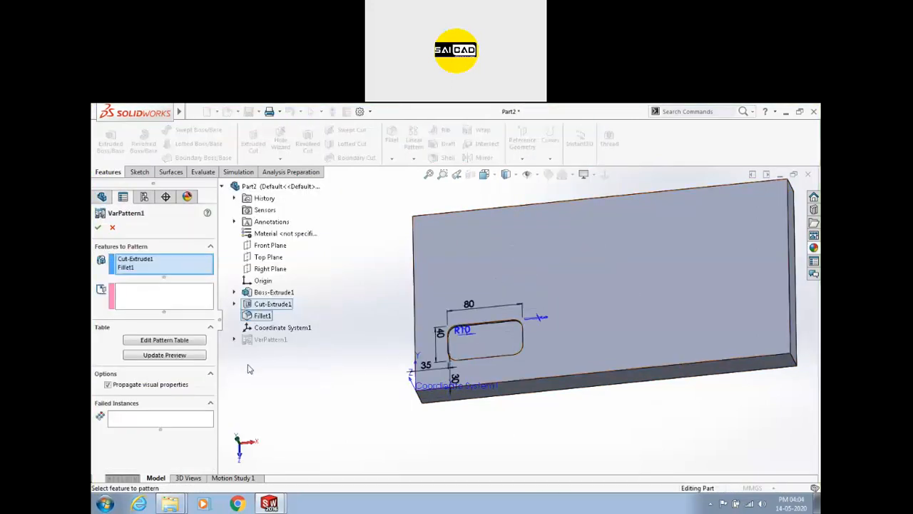
left_click(162, 340)
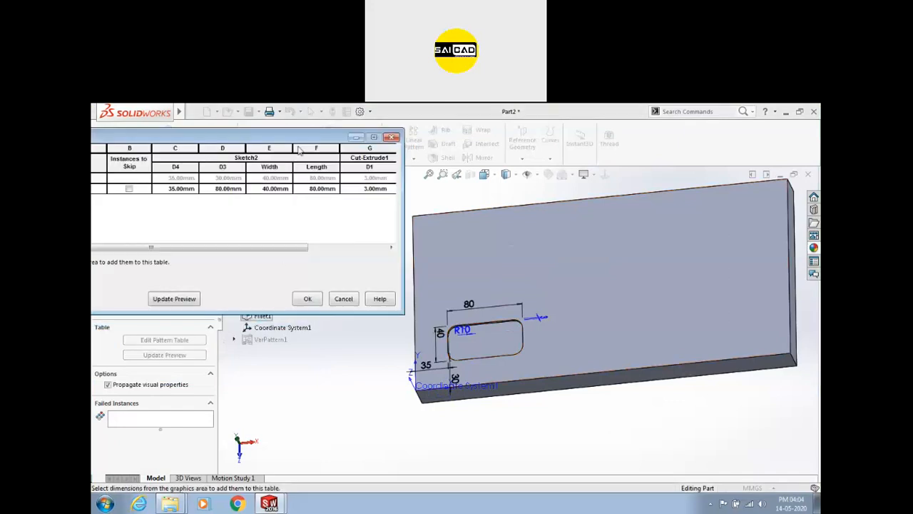
left_click_drag(343, 142, 375, 143)
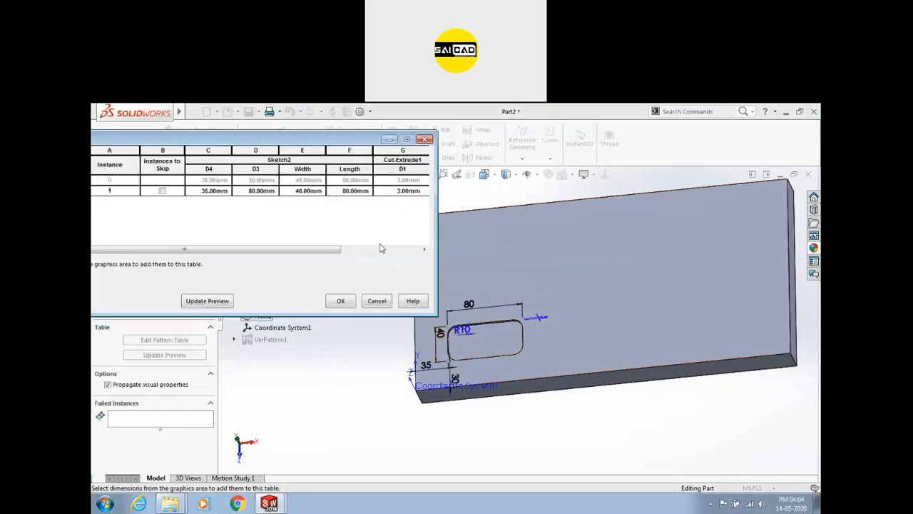
left_click_drag(258, 250, 340, 249)
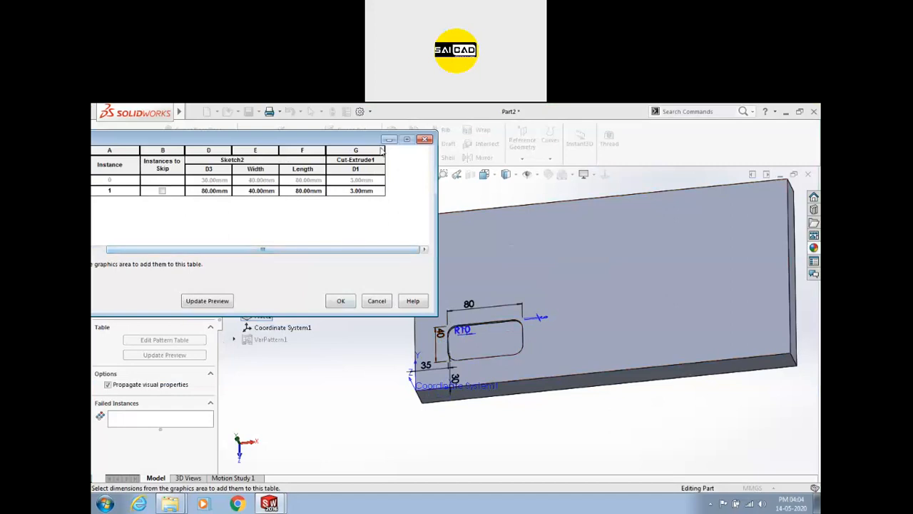
left_click(457, 334)
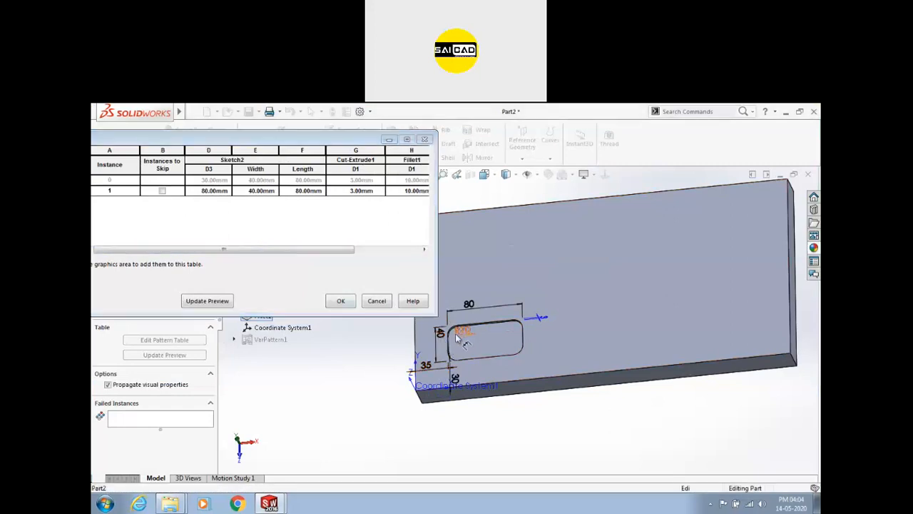
Set instance 1's fillet radius to 5 mm in the pattern table and update the preview.
left_click(407, 191)
double_click(370, 195)
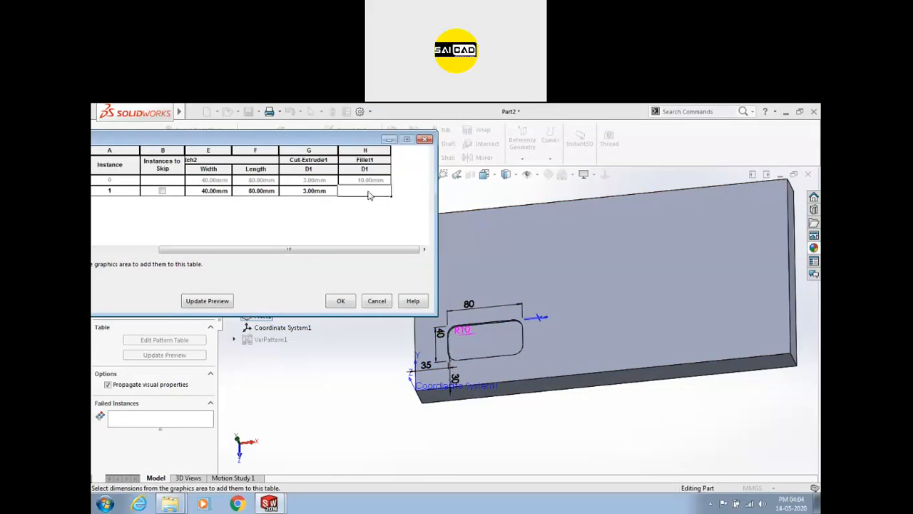
type("5")
key("Return")
left_click(207, 300)
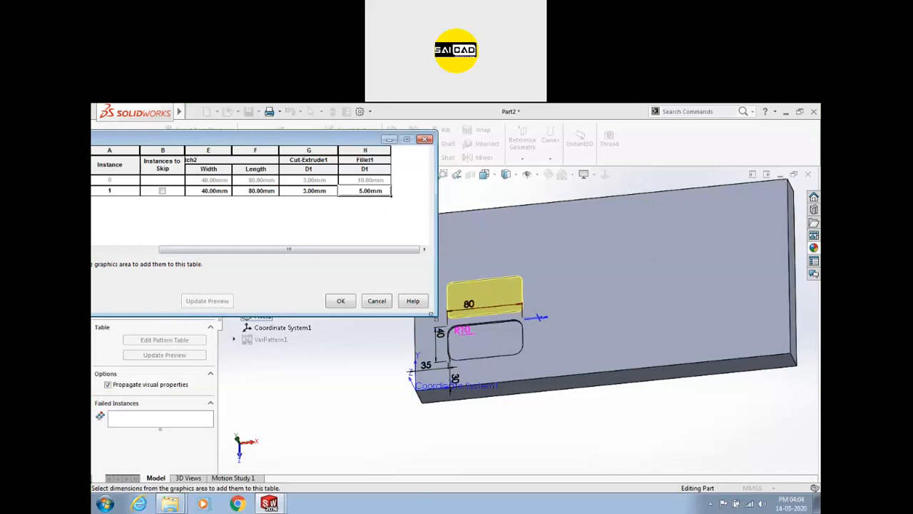
Reposition and resize the pattern table so its controls are reachable, and add a second instance.
left_click_drag(435, 315, 443, 403)
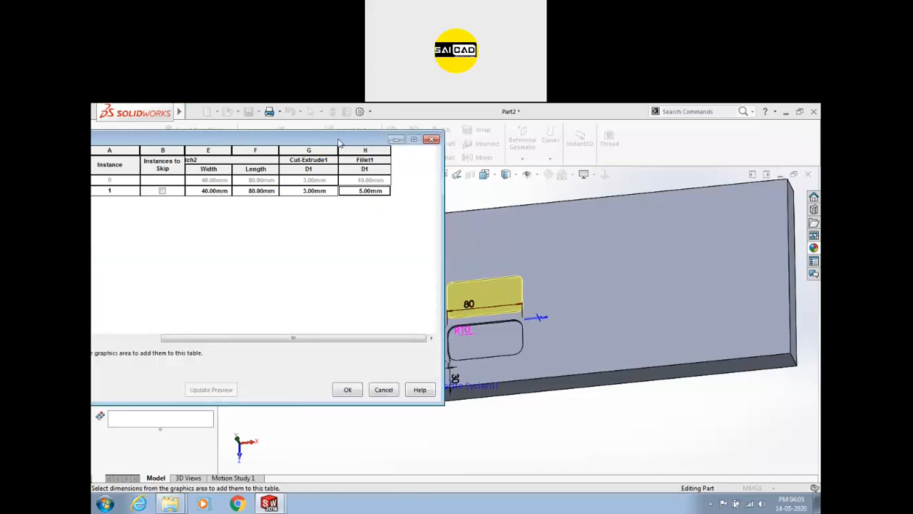
left_click_drag(368, 139, 469, 156)
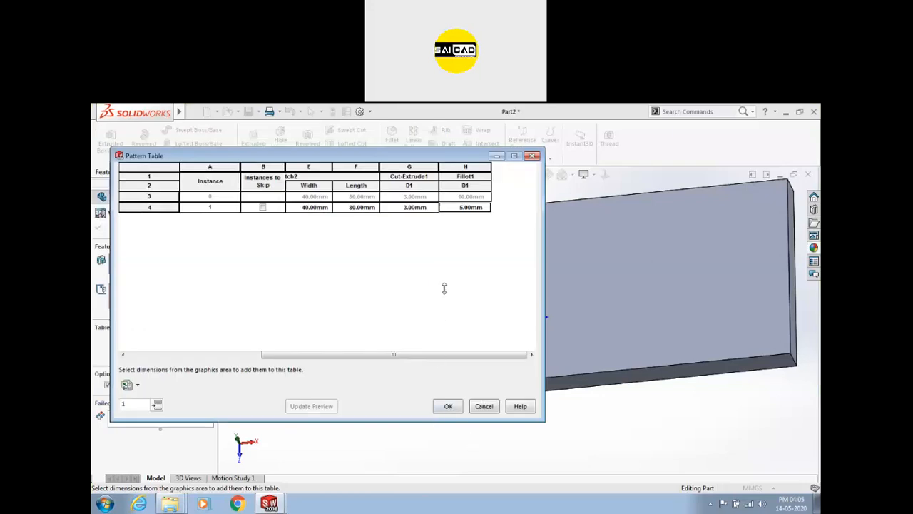
left_click_drag(443, 288, 443, 324)
left_click_drag(418, 156, 448, 153)
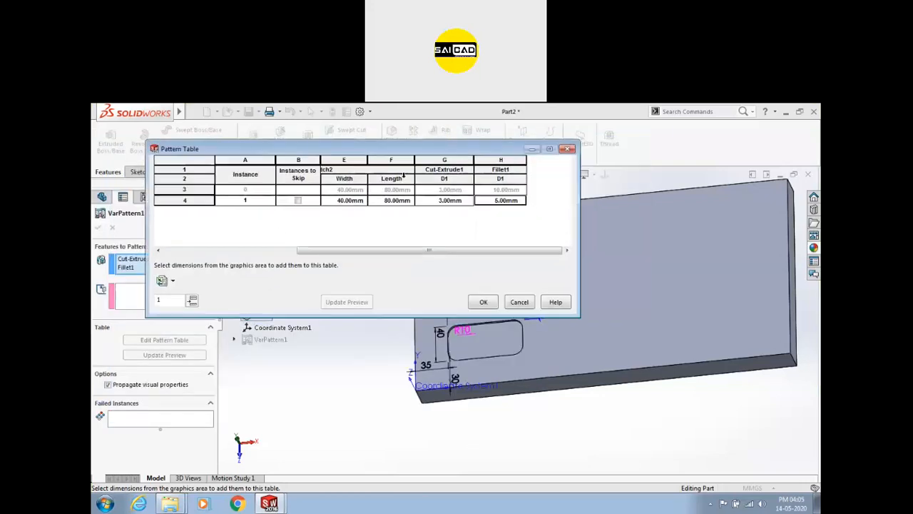
left_click(192, 301)
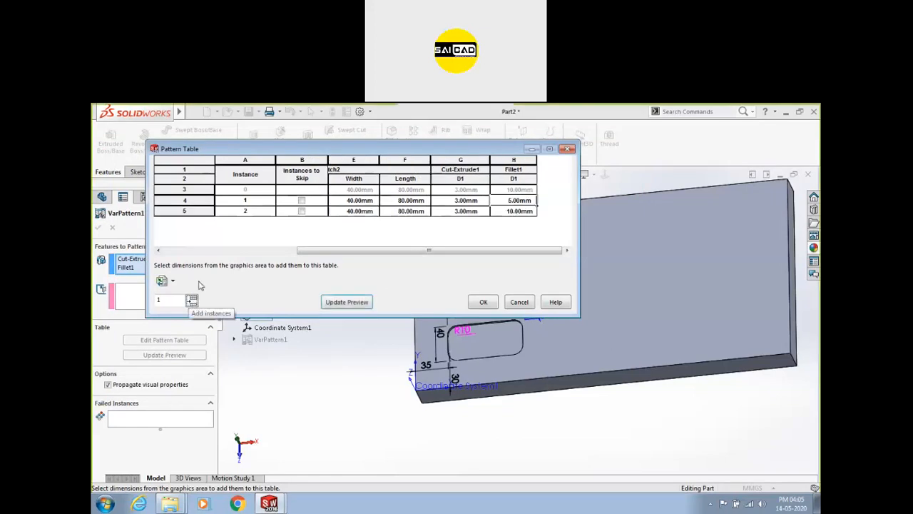
left_click(361, 212)
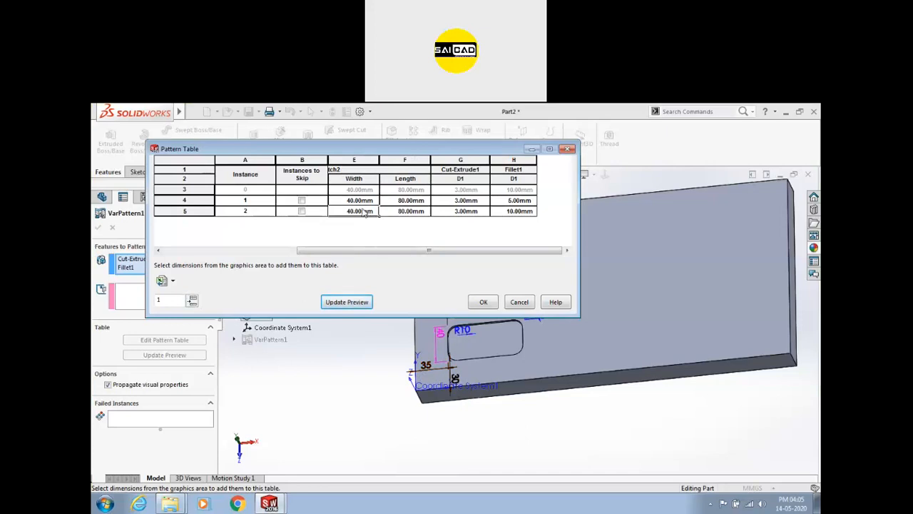
Set the second instance's D4 edge offset to 150 mm in the pattern table.
left_click_drag(354, 251, 287, 251)
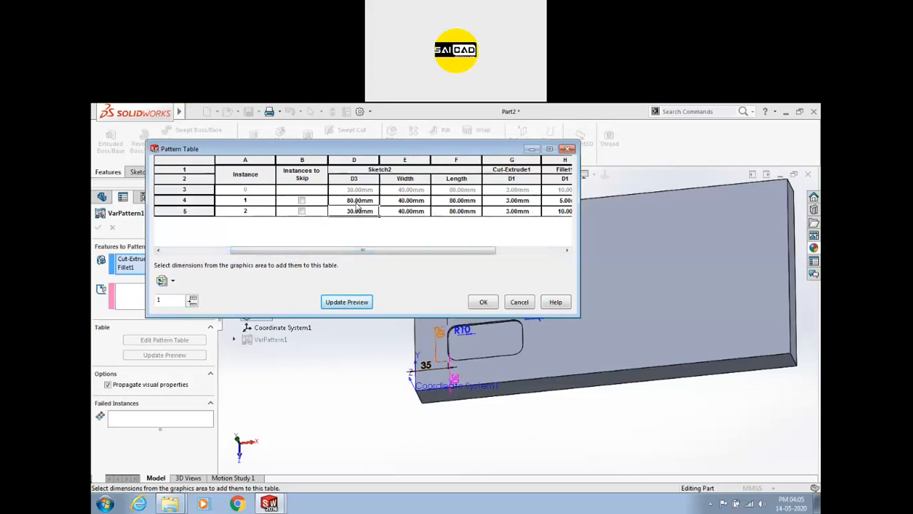
left_click_drag(362, 251, 295, 251)
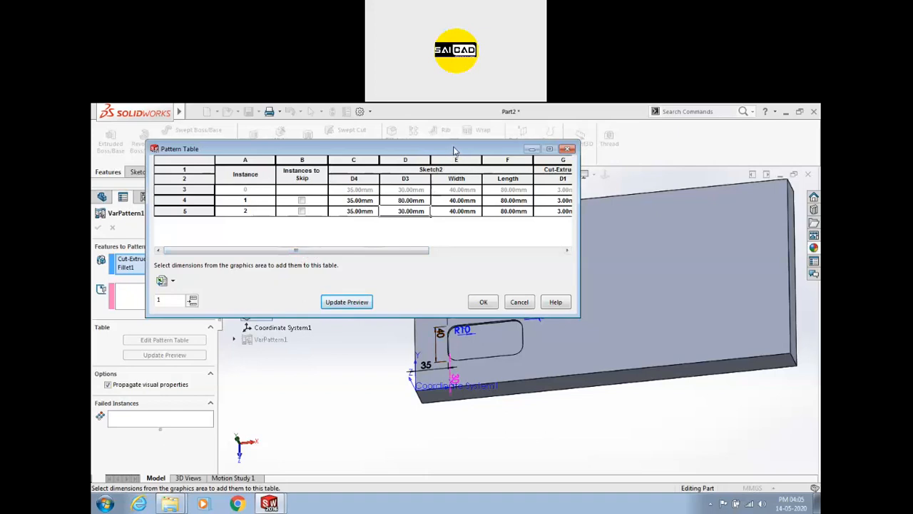
left_click_drag(454, 143, 453, 132)
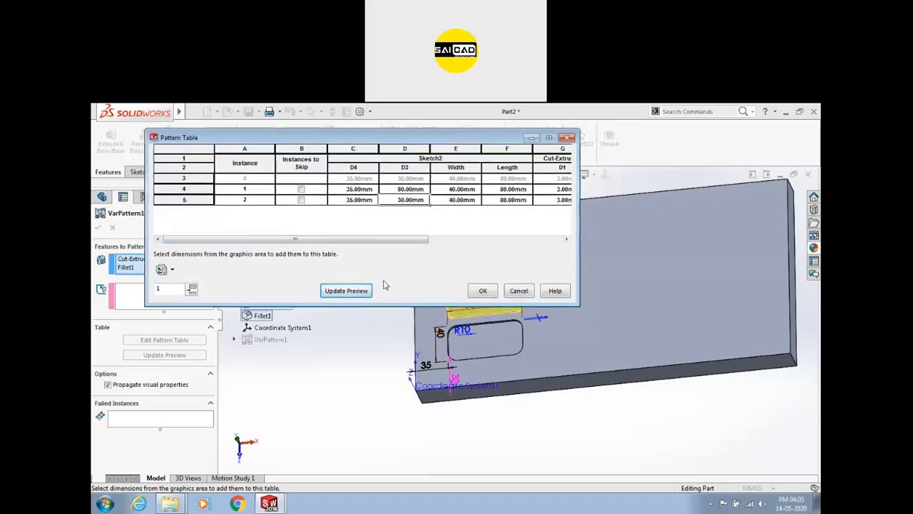
left_click(359, 202)
double_click(358, 201)
type("130")
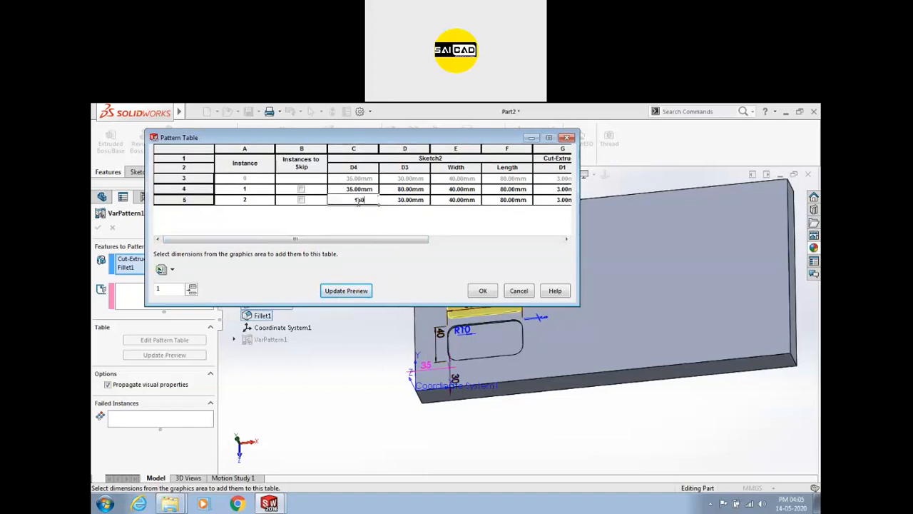
key("Return")
Set the second instance's width and length both to 60 mm in the pattern table.
left_click(463, 202)
double_click(463, 201)
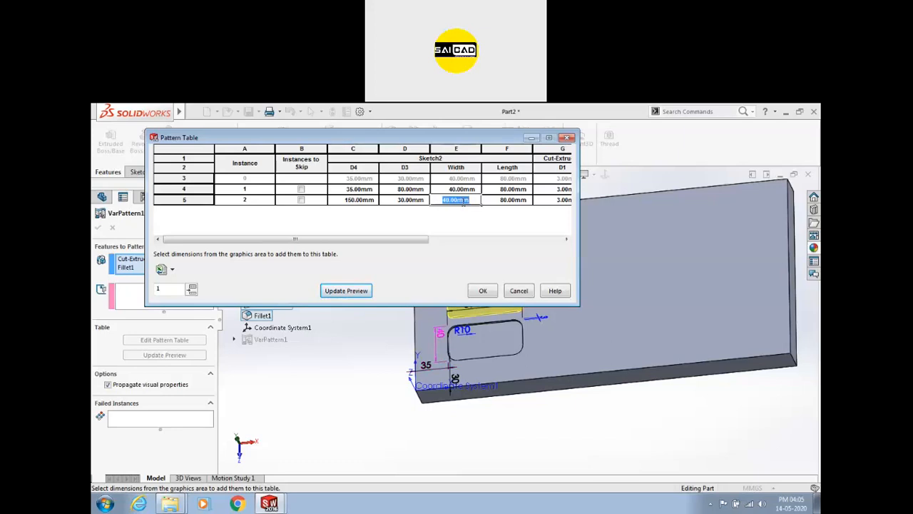
type("60")
key("Return")
double_click(509, 201)
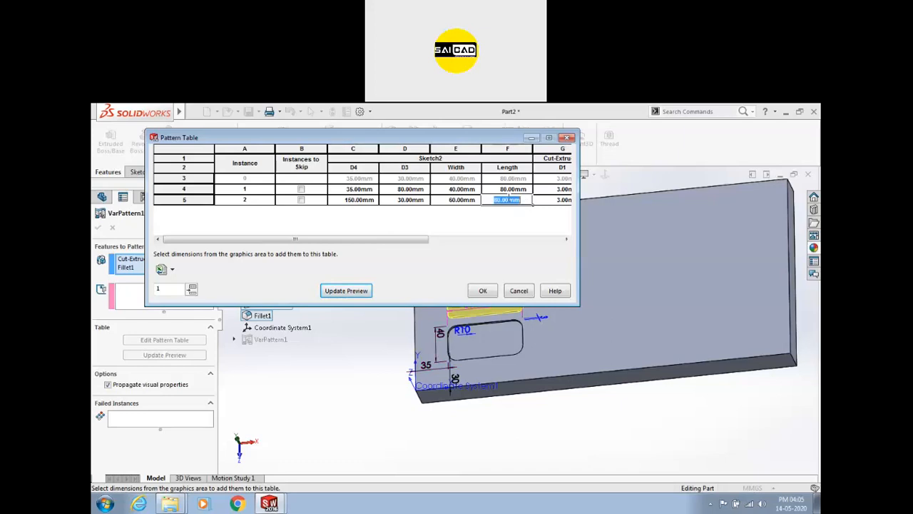
type("60")
key("Return")
Set the second instance's cut depth to 5 mm in the pattern table and update the preview.
double_click(556, 201)
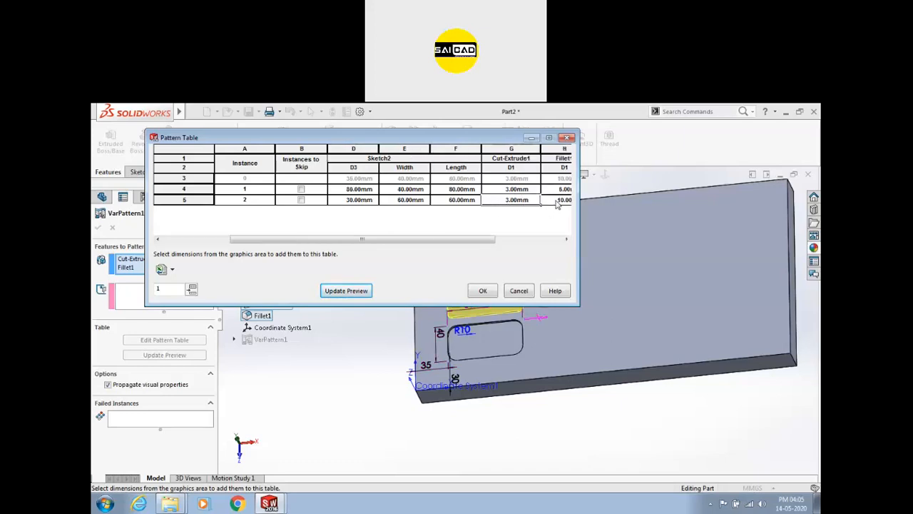
left_click(461, 205)
double_click(462, 200)
type("5")
key("Return")
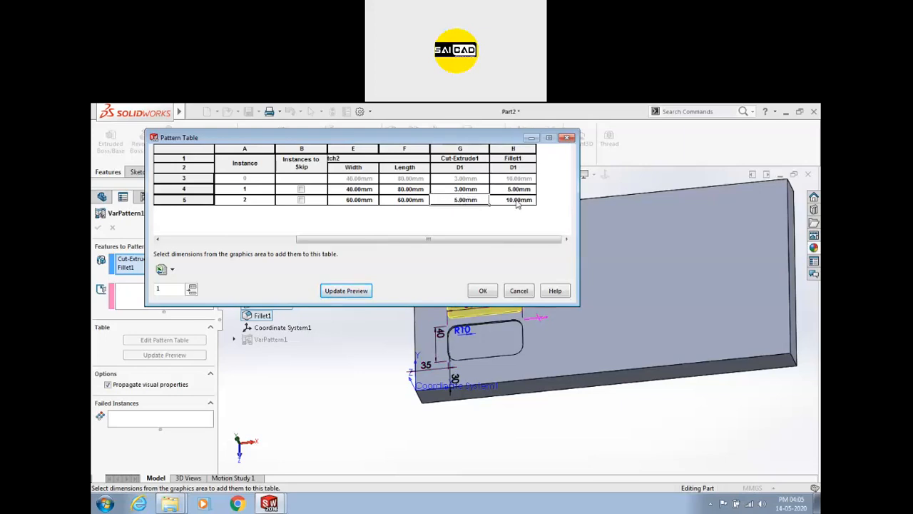
left_click(347, 290)
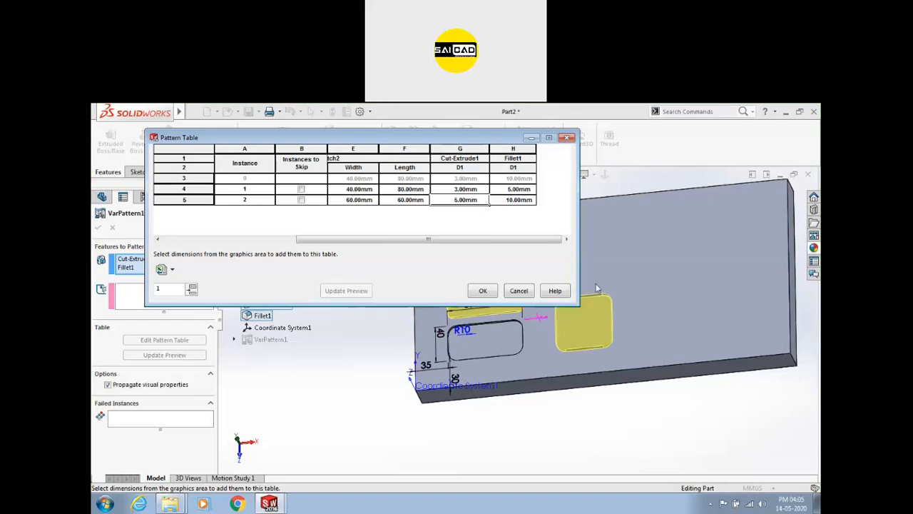
Accept the pattern table, check the previewed pockets on the plate, and confirm the variable pattern.
left_click(483, 290)
scroll(585, 318, "down", 3)
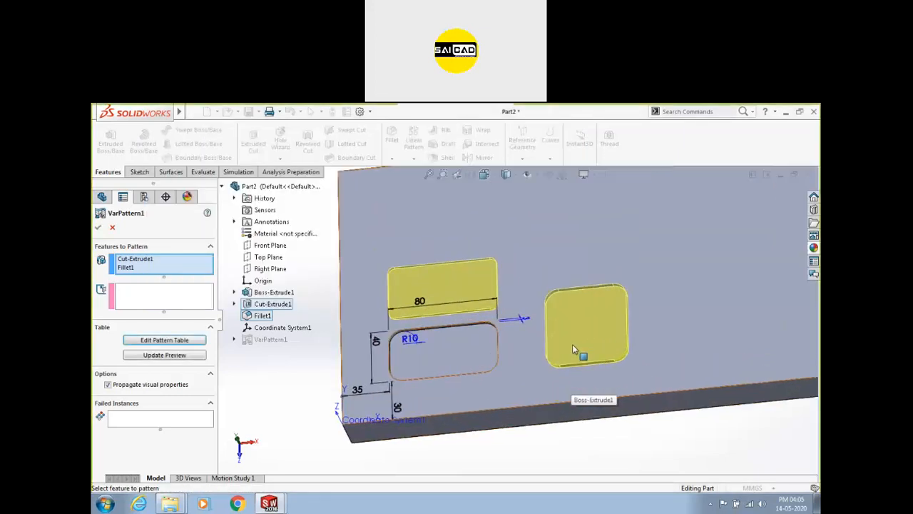
middle_click_drag(585, 316, 534, 378)
scroll(535, 332, "down", 3)
scroll(529, 386, "down", 3)
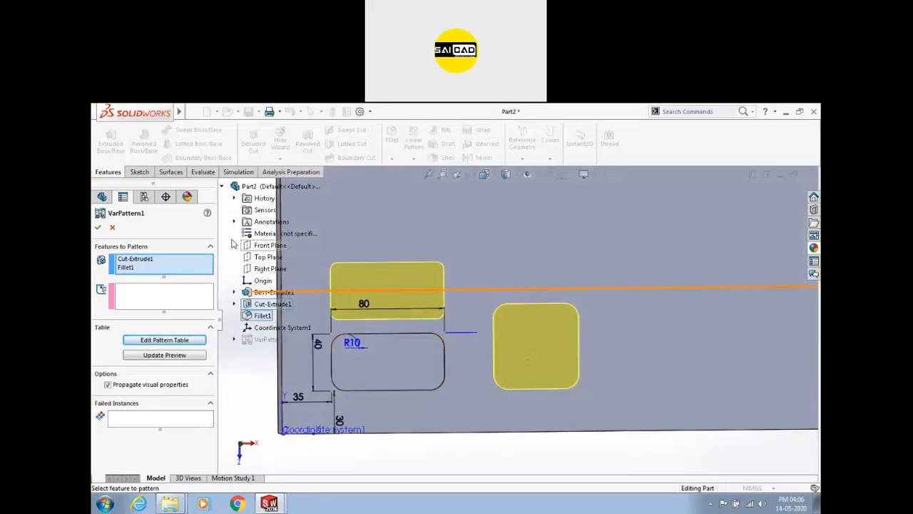
left_click(98, 227)
Examine the original pocket and its two patterned copies, selecting each to compare position, size and fillet radius.
middle_click_drag(509, 451, 526, 342)
left_click(526, 343)
middle_click_drag(446, 314, 447, 320)
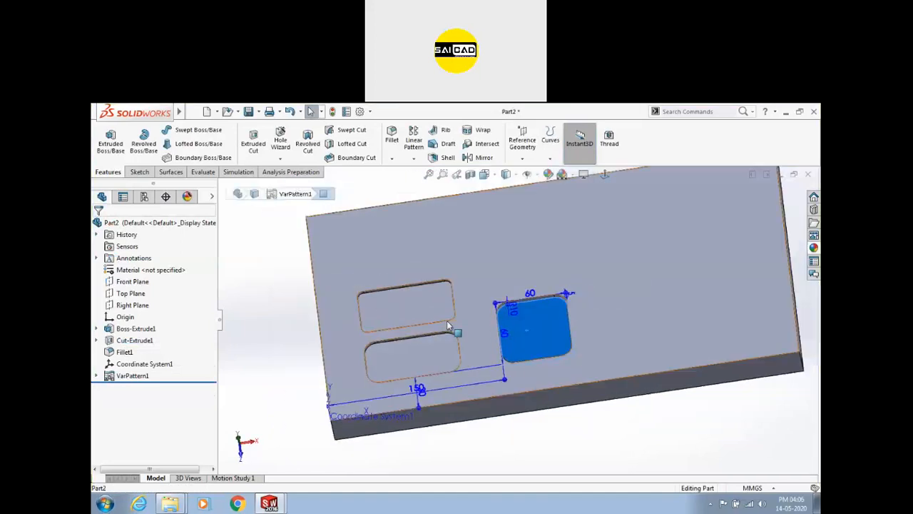
scroll(446, 321, "up", 3)
middle_click_drag(423, 362, 496, 342)
key("Escape")
scroll(471, 351, "down", 2)
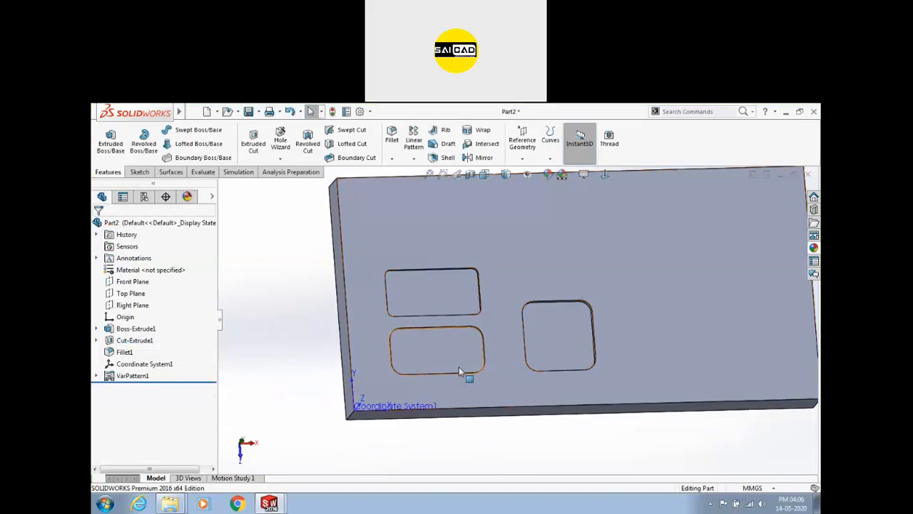
middle_click_drag(373, 346, 340, 345)
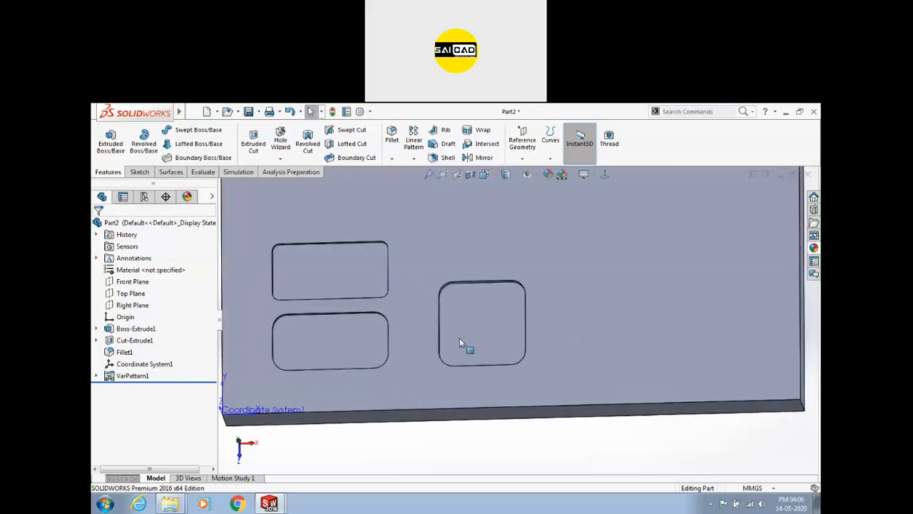
left_click(481, 331)
left_click(336, 274)
left_click(318, 333)
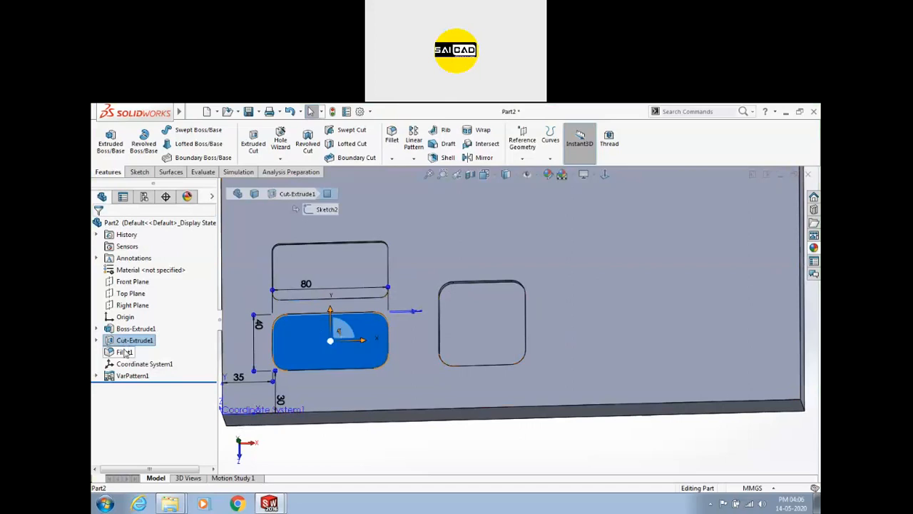
left_click(465, 325)
left_click(389, 459)
scroll(418, 386, "up", 2)
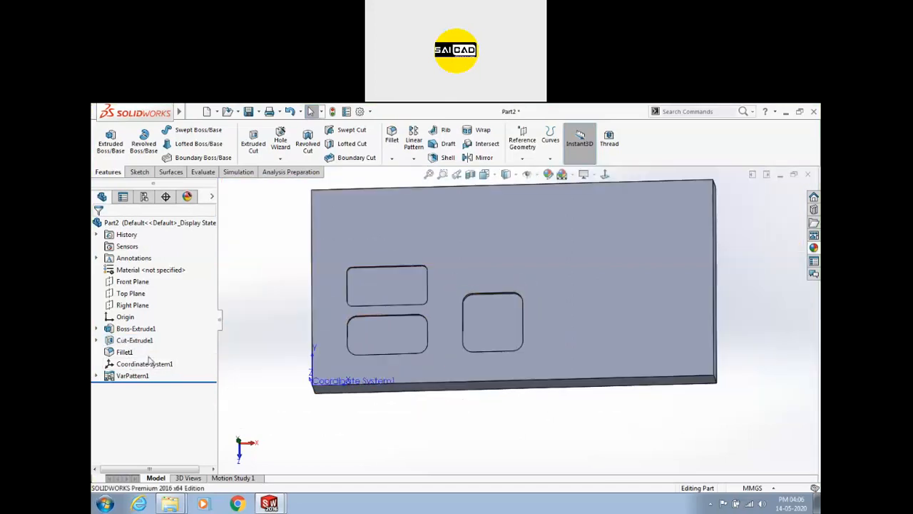
List the instances of VarPattern1, then suppress VarInstance2 and unsuppress it again.
left_click(97, 377)
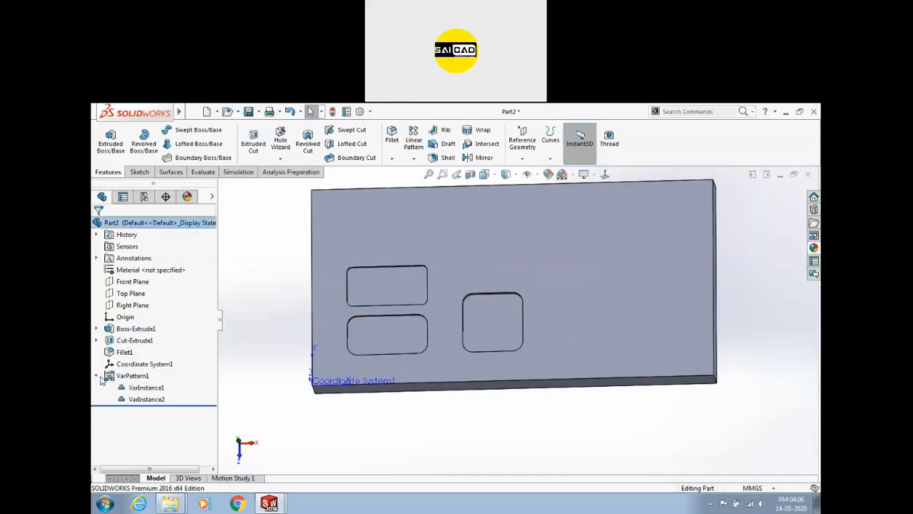
left_click(146, 399)
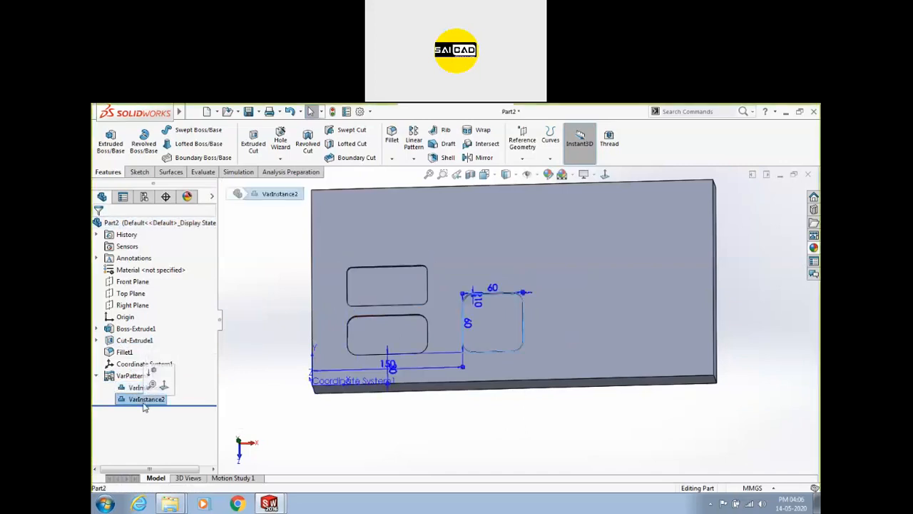
left_click(380, 285)
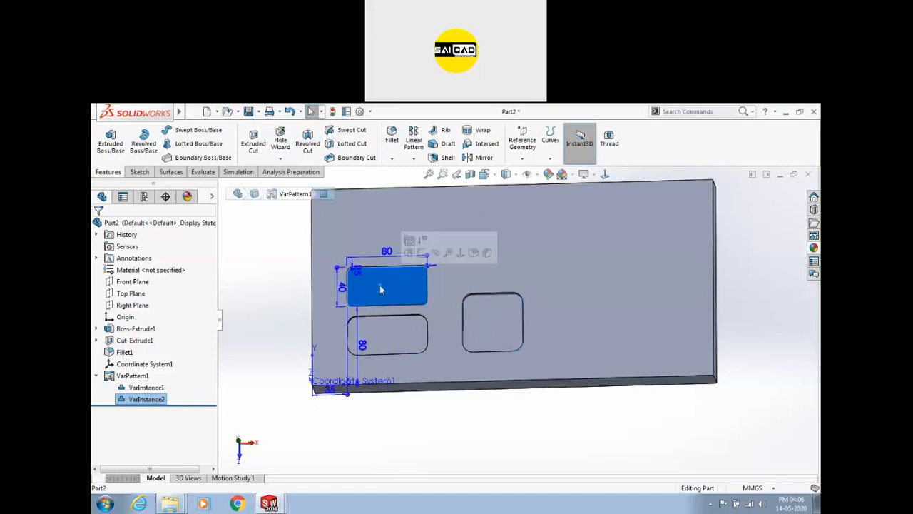
left_click(149, 401)
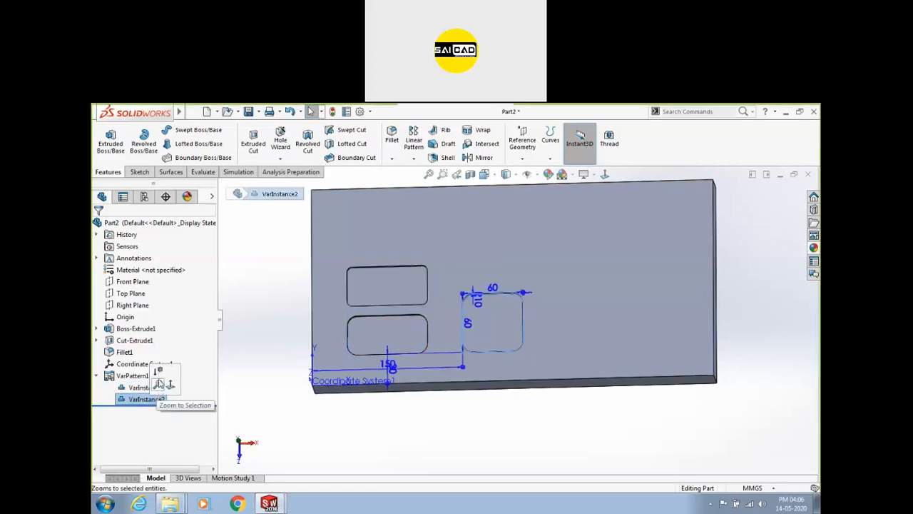
left_click(164, 378)
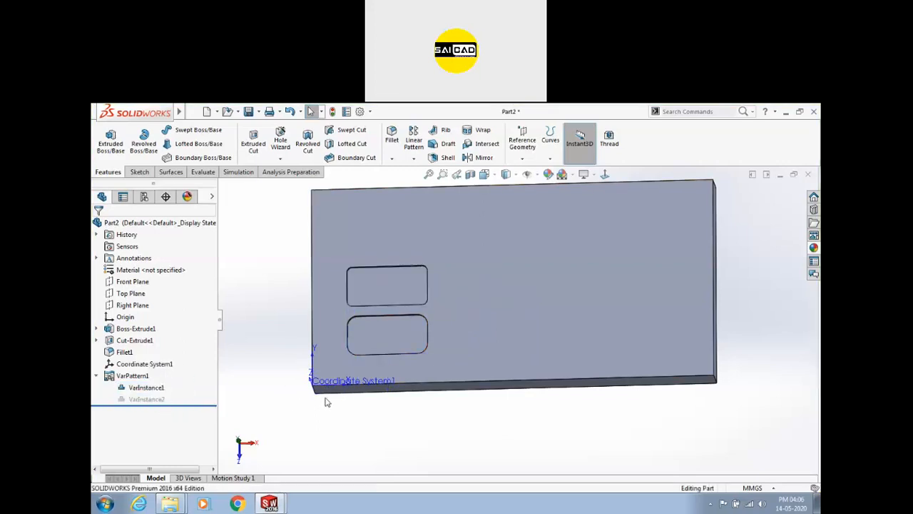
left_click(164, 372)
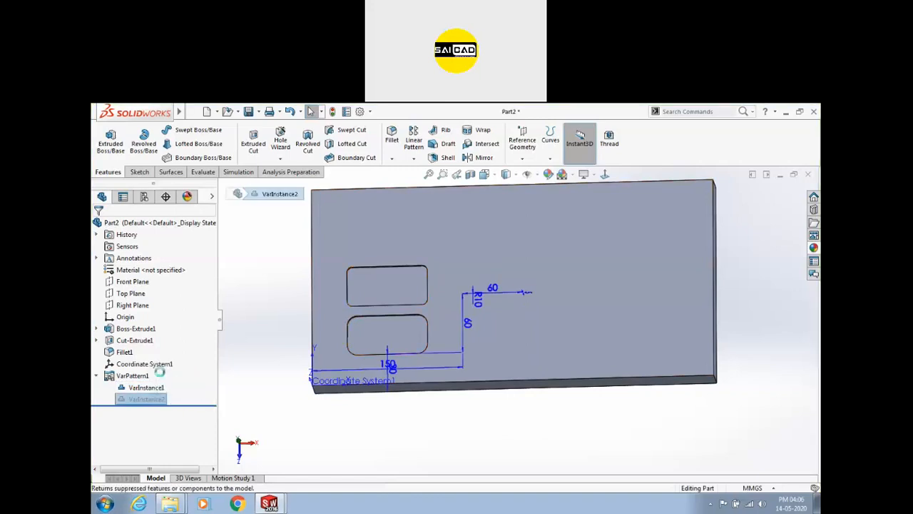
Suppress VarInstance1 of the variable pattern and restore it.
left_click(146, 387)
left_click(163, 370)
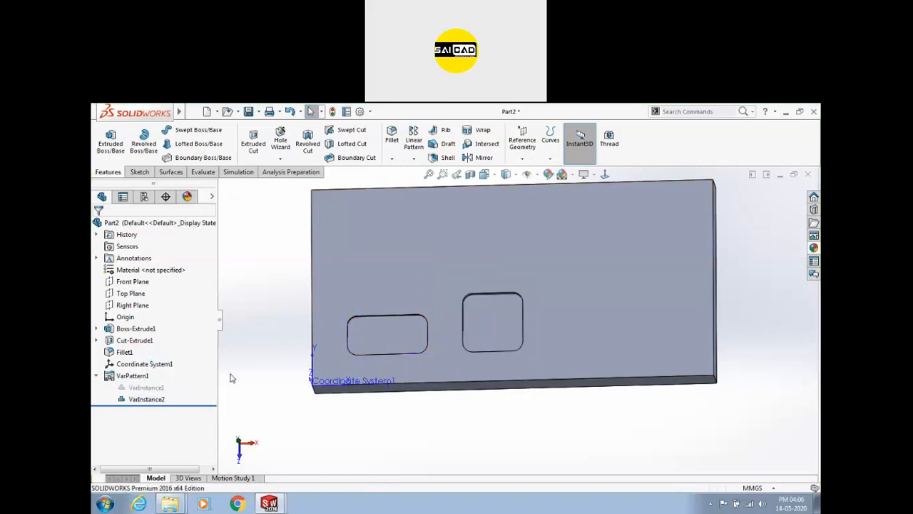
middle_click_drag(239, 379, 240, 321)
left_click(151, 388)
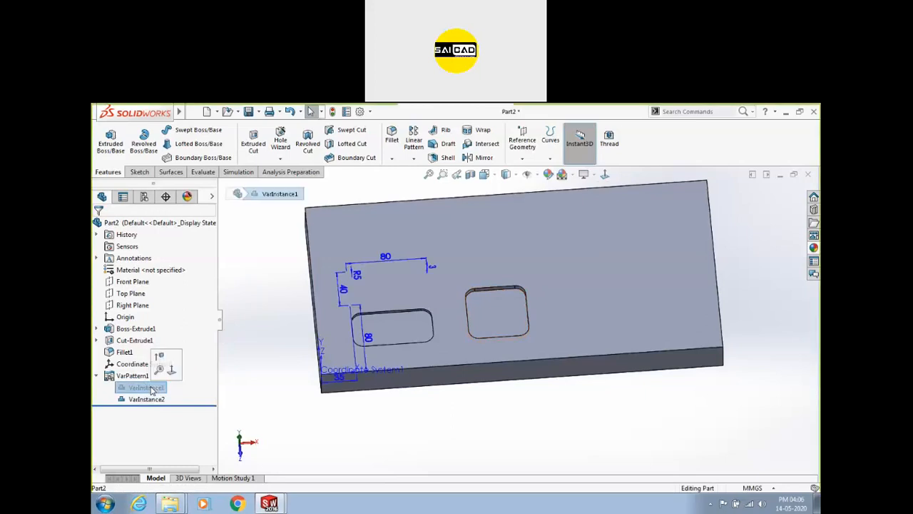
left_click(159, 360)
Mark instance 1 to be skipped in the pattern table and accept the pattern, then unsuppress VarInstance1 in the feature tree.
left_click(132, 375)
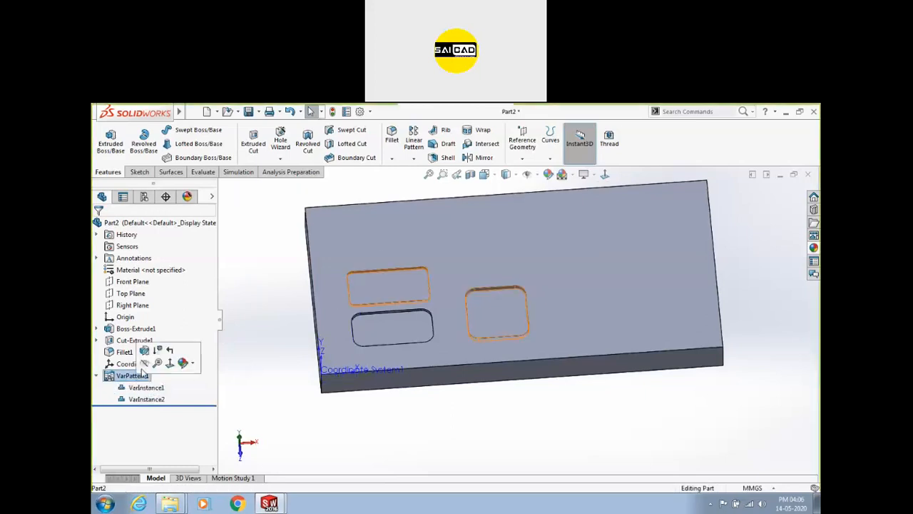
left_click(151, 358)
left_click(163, 339)
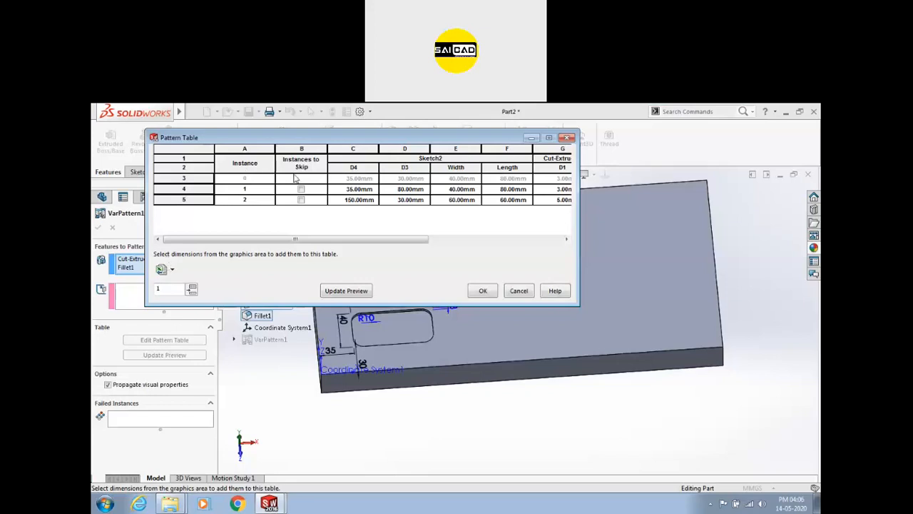
left_click(301, 189)
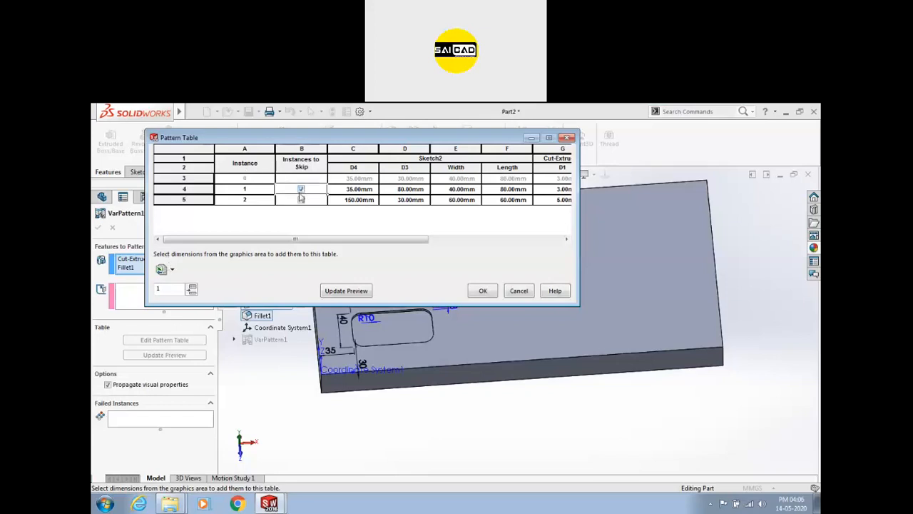
left_click(482, 291)
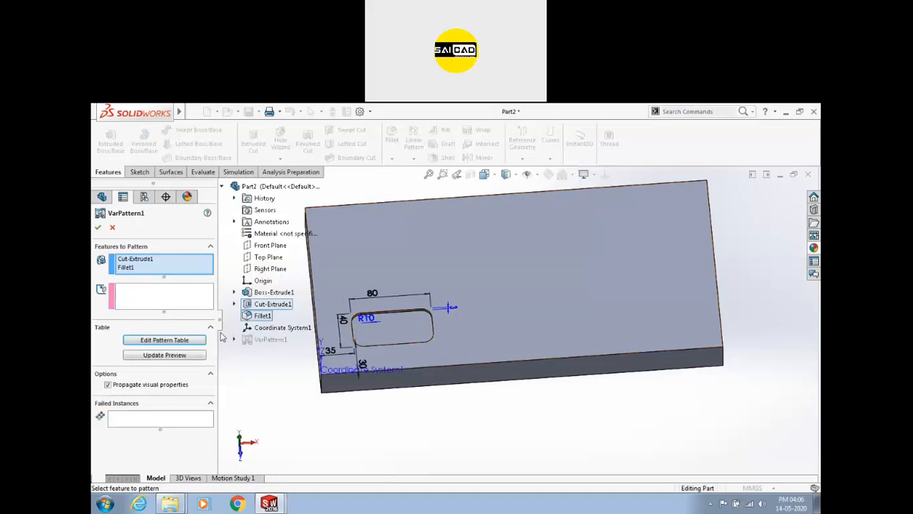
left_click(98, 227)
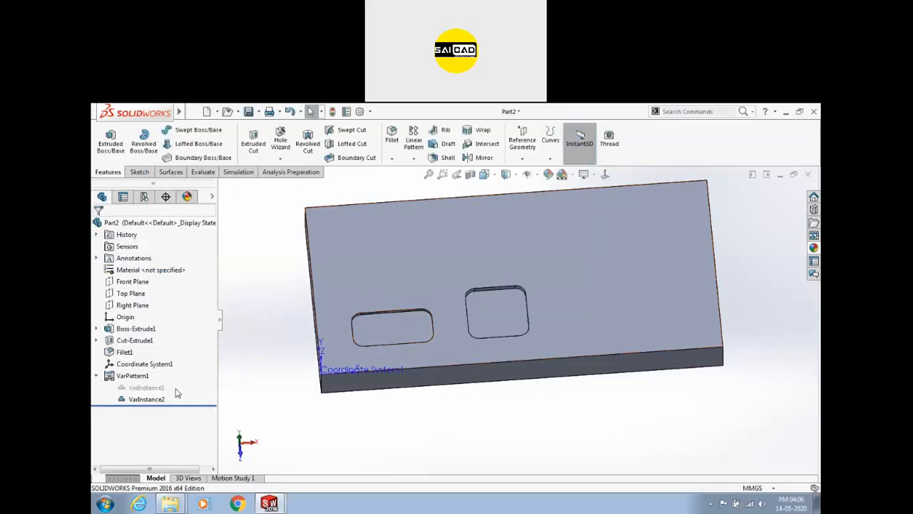
left_click(142, 392)
left_click(148, 366)
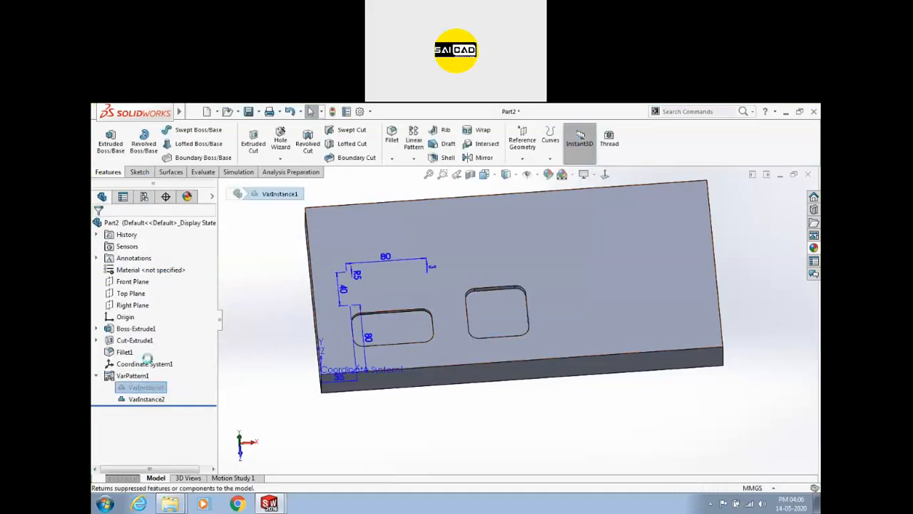
Examine the plate from several angles, comparing the depth and corner rounding of the three pockets.
scroll(414, 410, "up", 3)
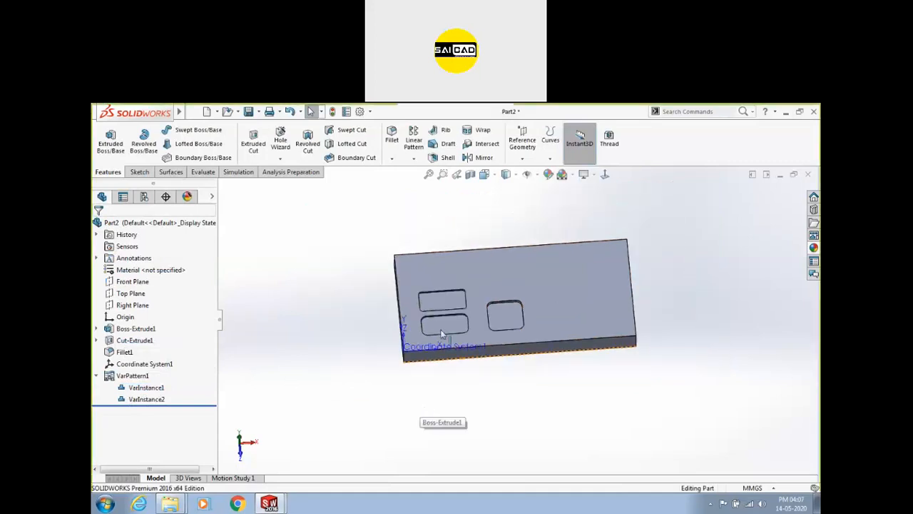
scroll(458, 332, "down", 5)
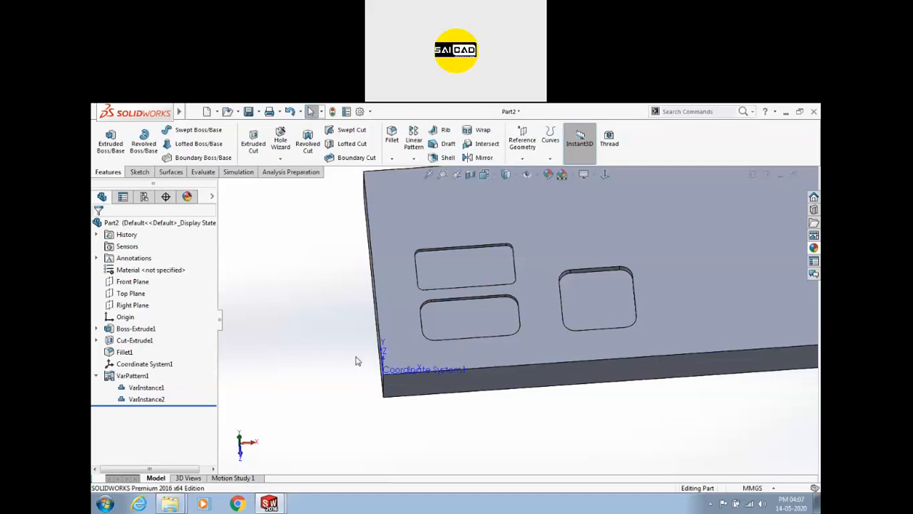
middle_click_drag(432, 377, 550, 195)
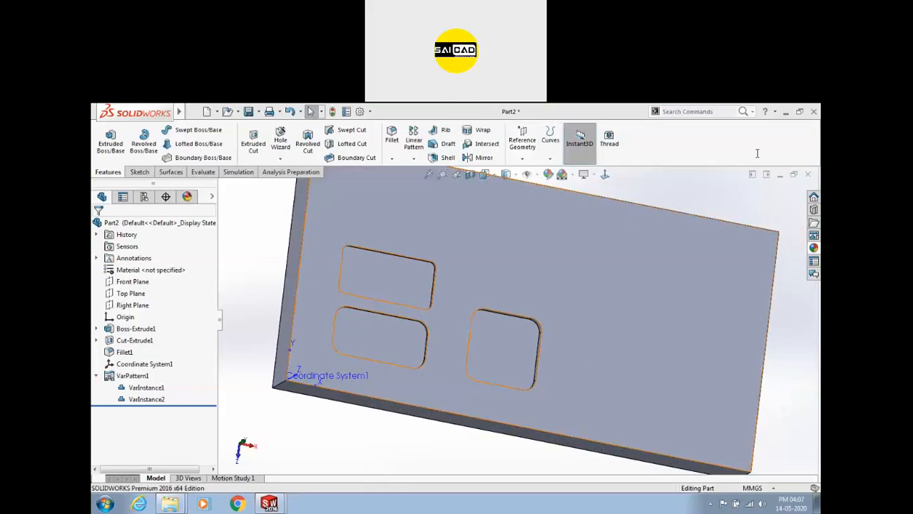
scroll(495, 314, "up", 5)
middle_click_drag(495, 314, 544, 350)
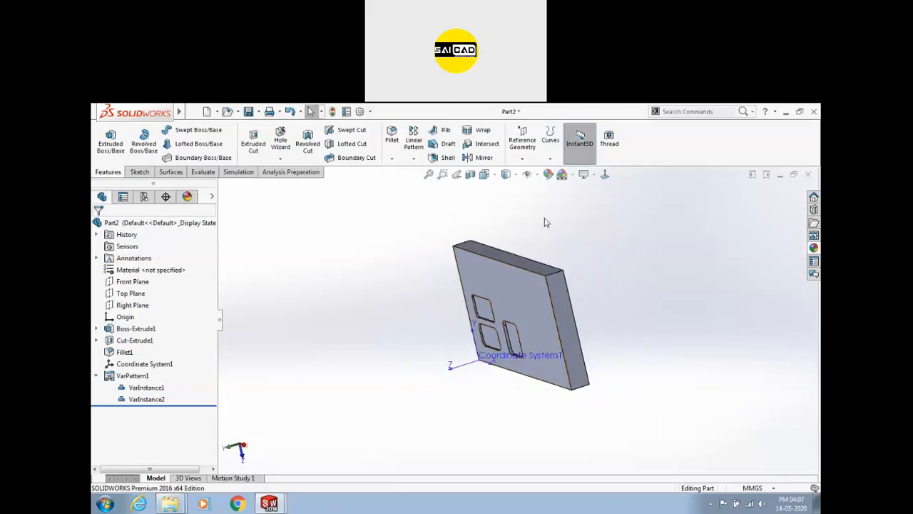
scroll(507, 298, "down", 3)
mouse_move(482, 312)
middle_mouse_down()
mouse_move(519, 298)
mouse_move(495, 322)
middle_mouse_up()
scroll(390, 325, "up", 3)
scroll(540, 379, "down", 2)
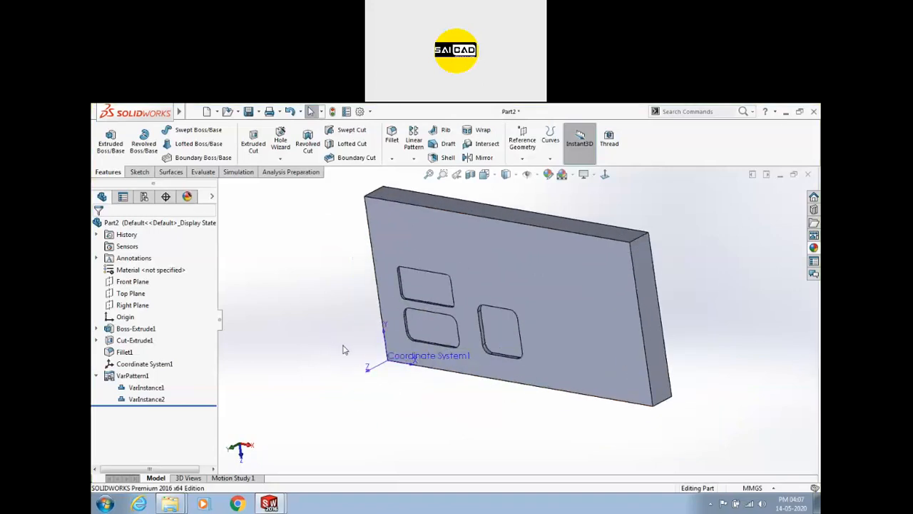
middle_click_drag(421, 400, 540, 247)
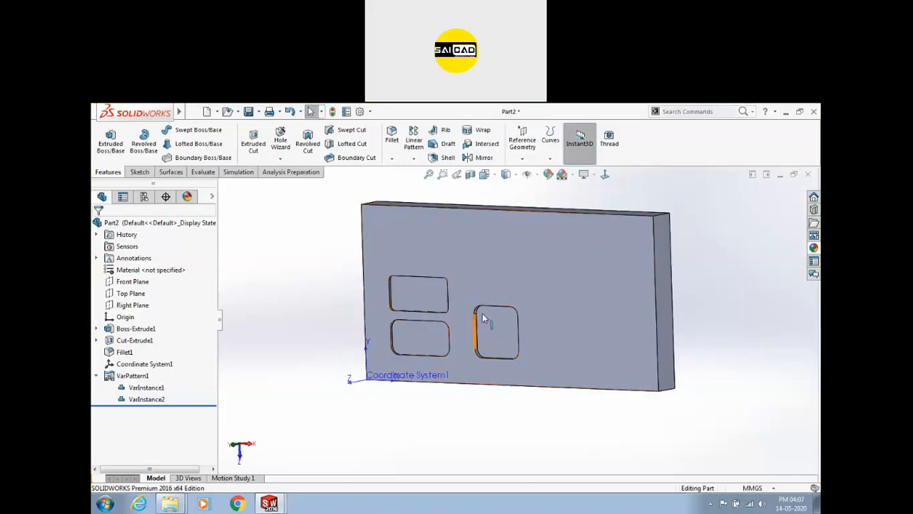
Edit VarPattern1, export its pattern table to the Desktop as the Excel file "Part2 - Variable Pattern Table - VarPattern1", and accept the pattern.
left_click(132, 375)
left_click(143, 357)
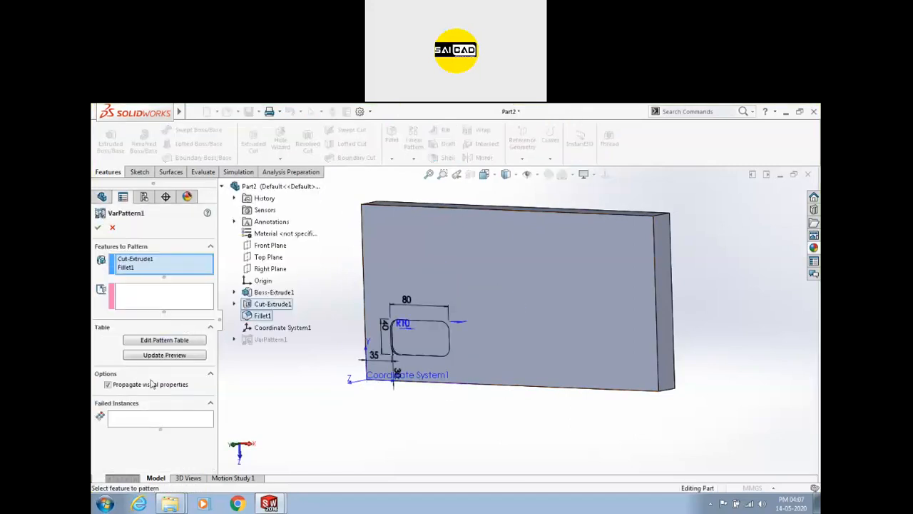
left_click(161, 340)
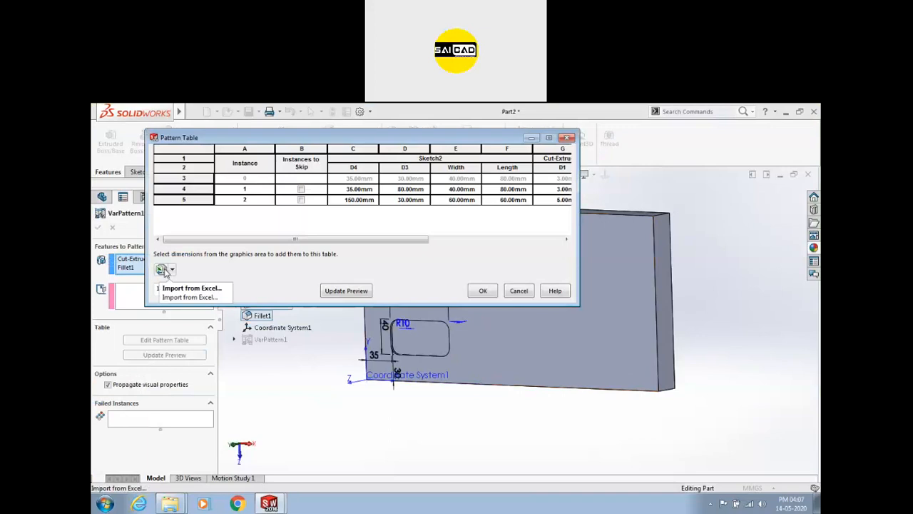
left_click(172, 271)
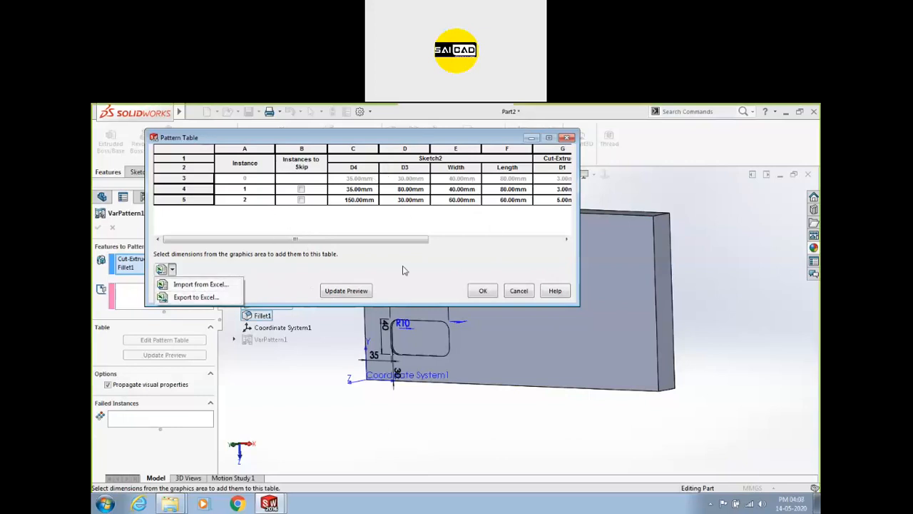
left_click(211, 297)
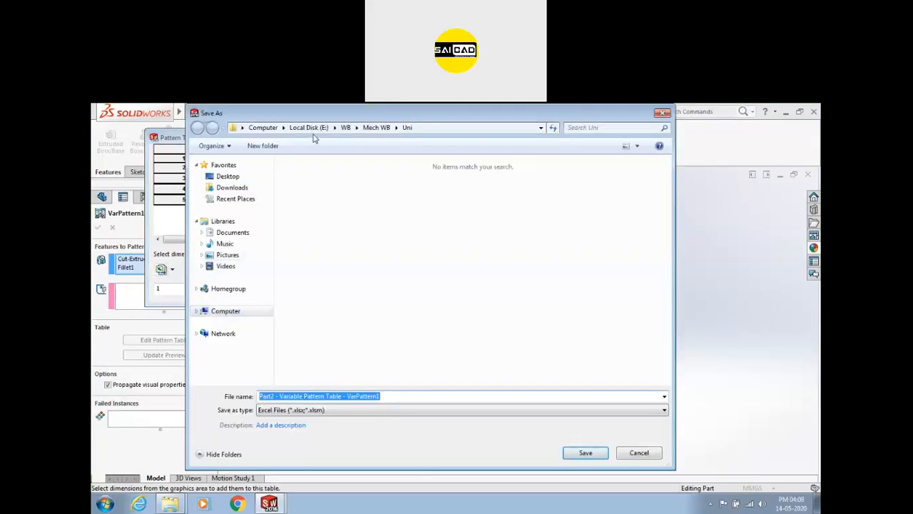
left_click(222, 177)
left_click(596, 454)
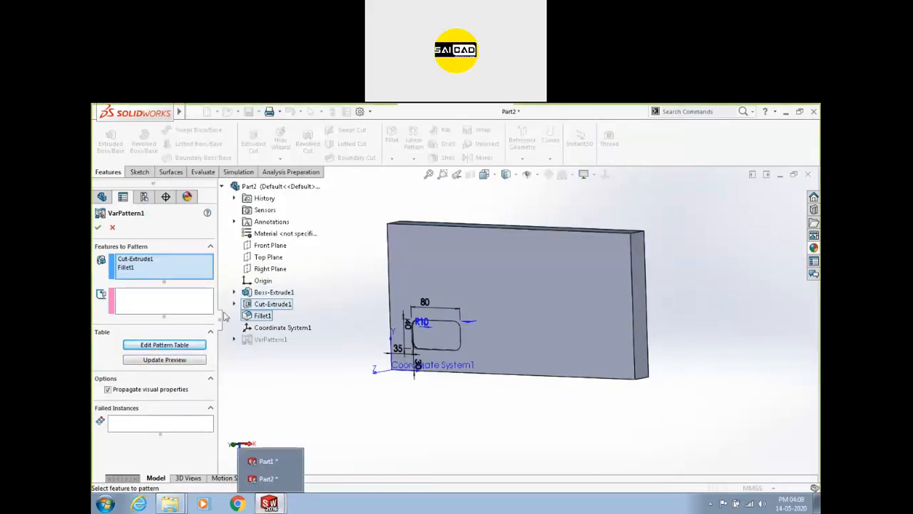
left_click(98, 227)
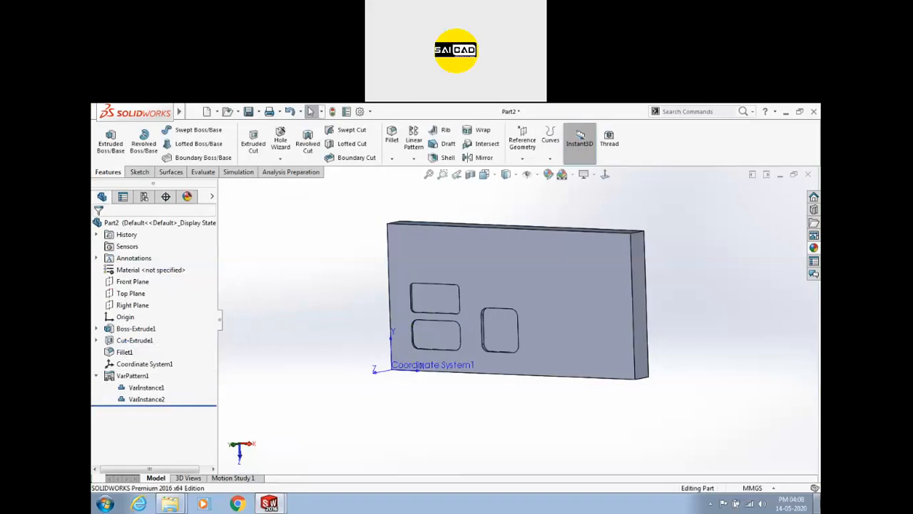
Open the exported pattern table workbook from the desktop in Excel, dismiss the activation notice and enlarge the sheet for reading.
left_click(819, 507)
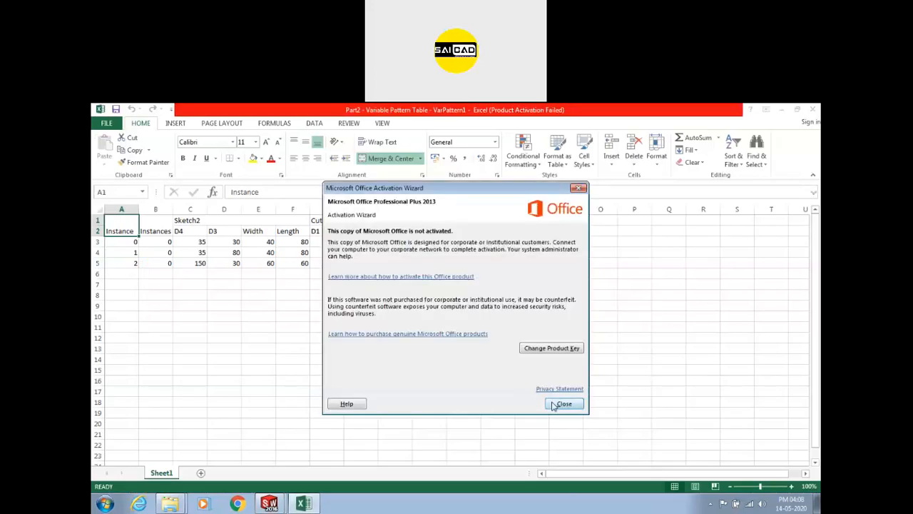
left_click(548, 402)
left_click(371, 359)
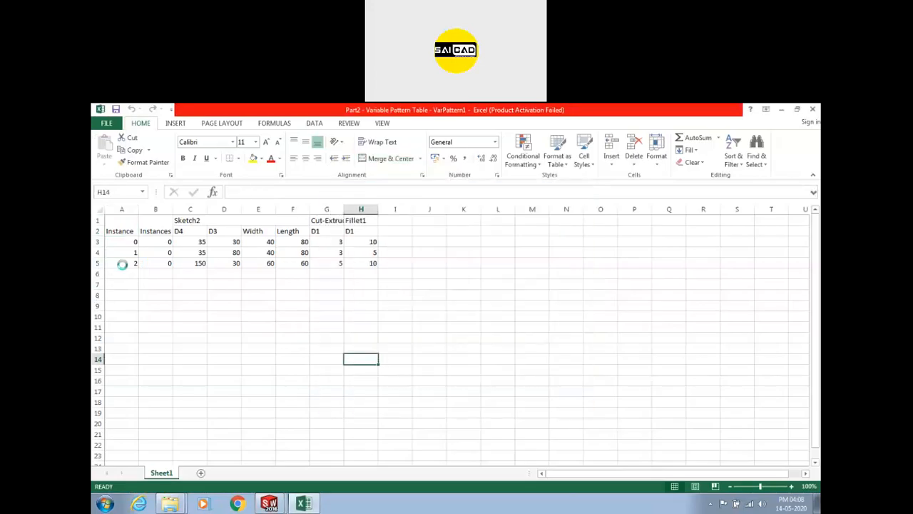
scroll(122, 264, "up", 3, "ctrl")
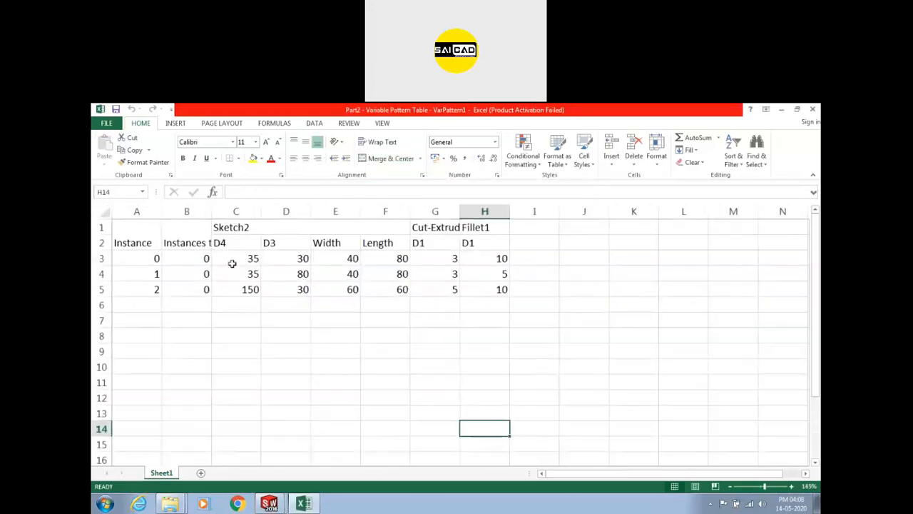
Extend the instance numbers as a fill series from 2 to 6 in A5:A9, and widen column B.
left_click(149, 301)
left_click(157, 290)
left_click_drag(163, 297, 162, 363)
left_click(172, 365)
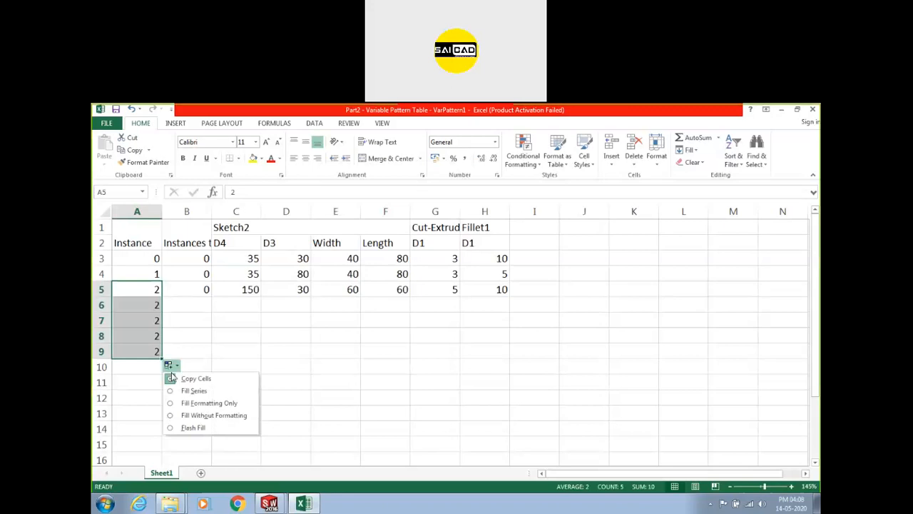
left_click(187, 390)
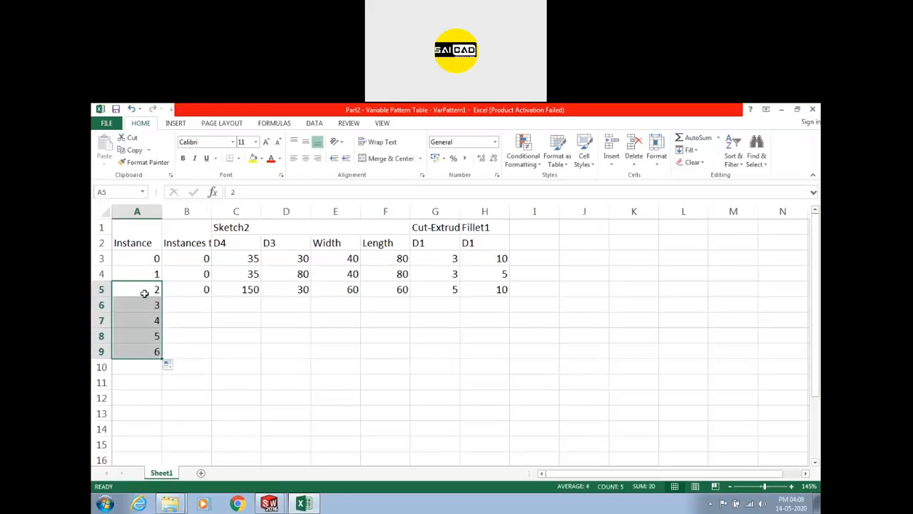
left_click(181, 310)
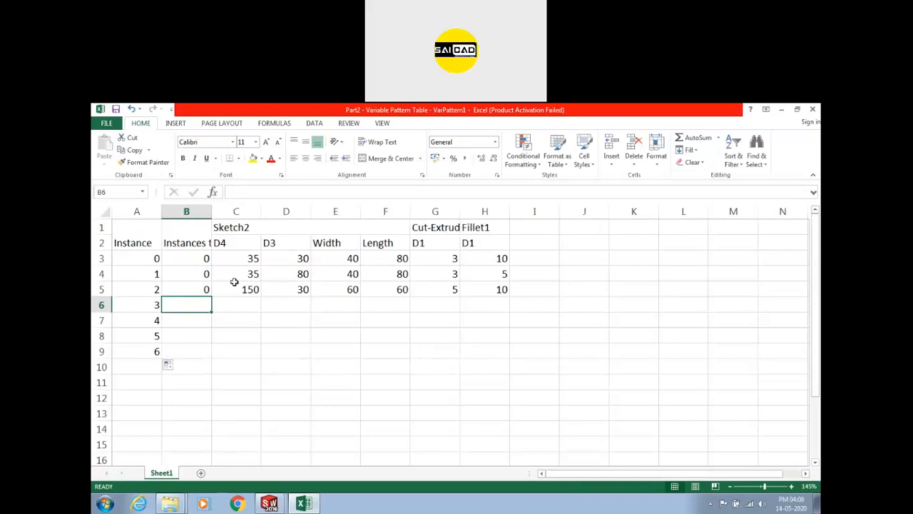
left_click_drag(212, 211, 221, 214)
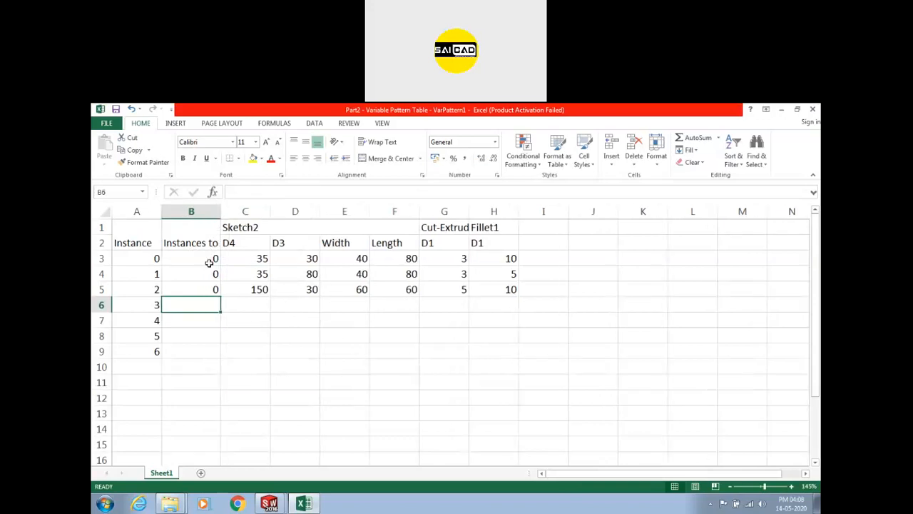
Enter the D4 positions 300, 300 and 150 for instances 3, 4 and 5.
left_click(244, 303)
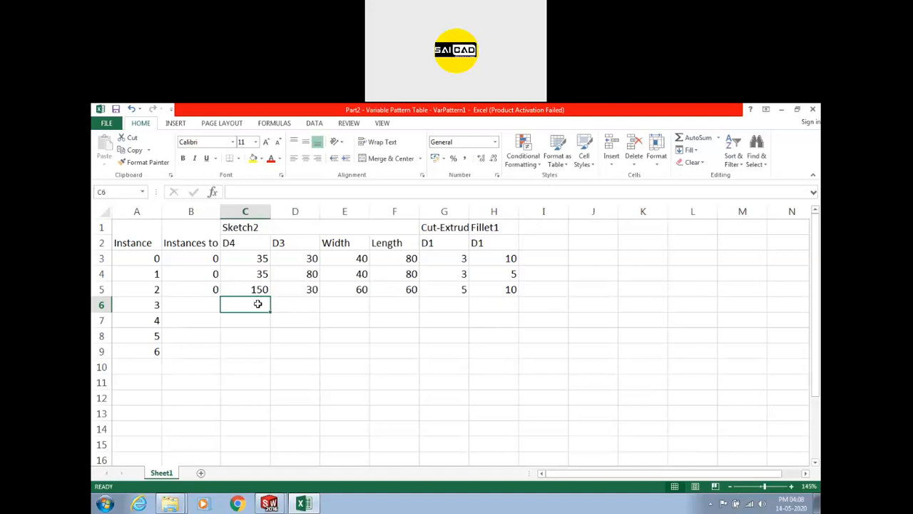
type("300")
key("Return")
type("300")
key("Return")
type("150")
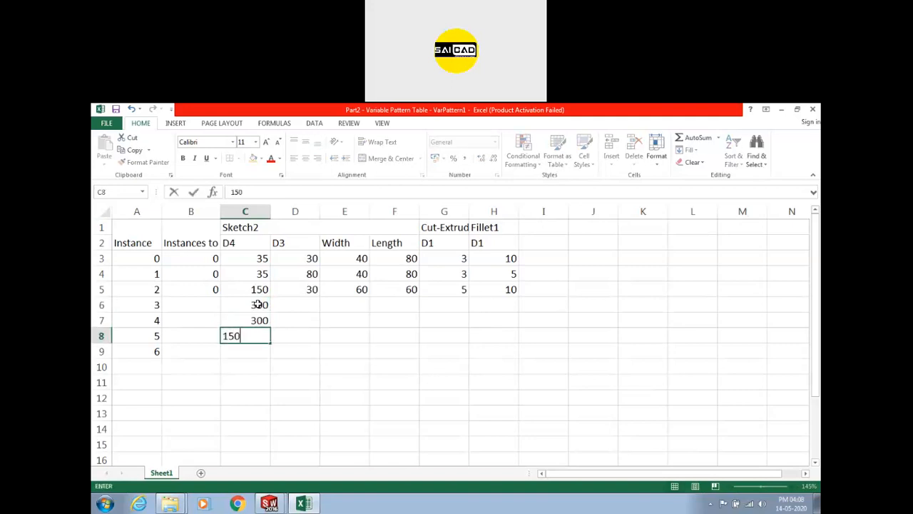
key("Return")
Enter the D3 positions 30, 100 and 100 for instances 3, 4 and 5.
key("Right")
key("Up")
key("Up")
key("Up")
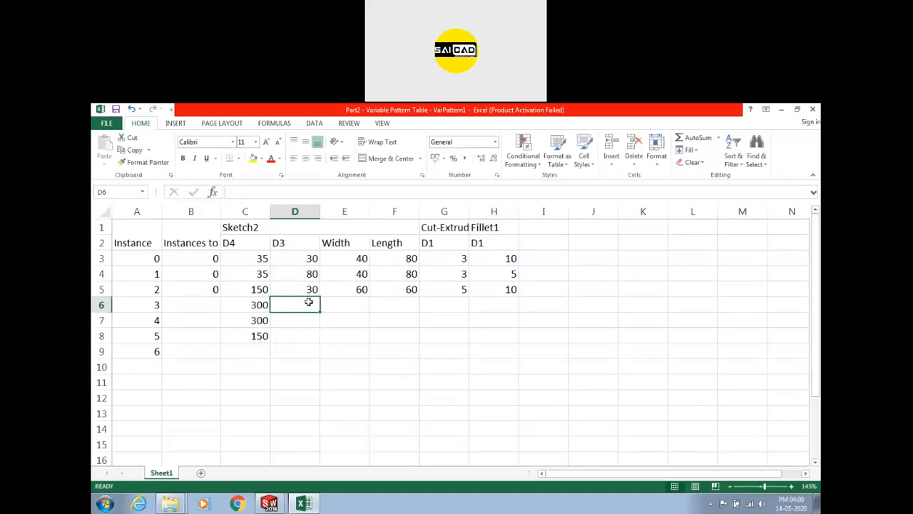
type("300")
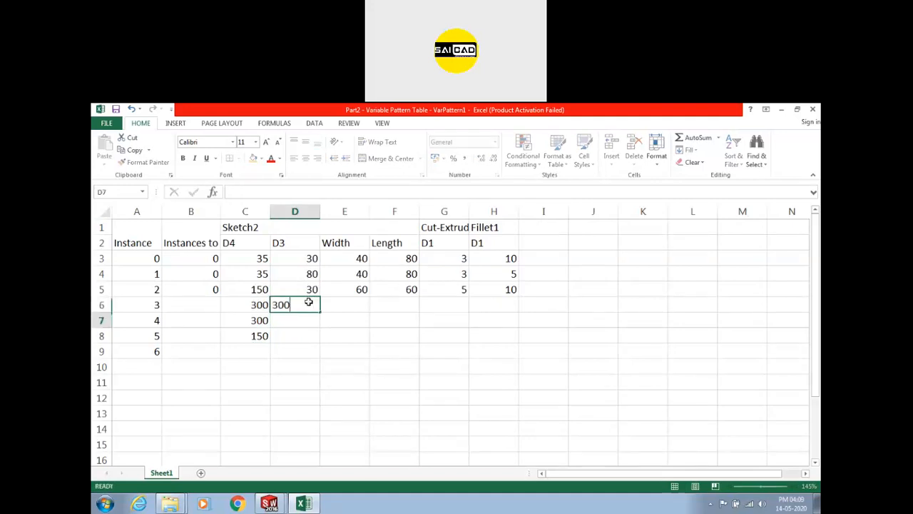
key("Return")
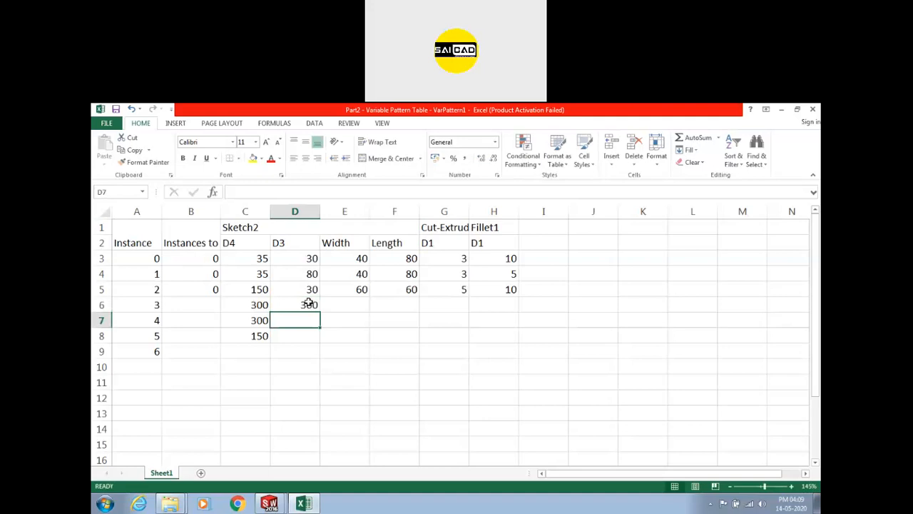
key("Up")
type("30")
key("Return")
type("80")
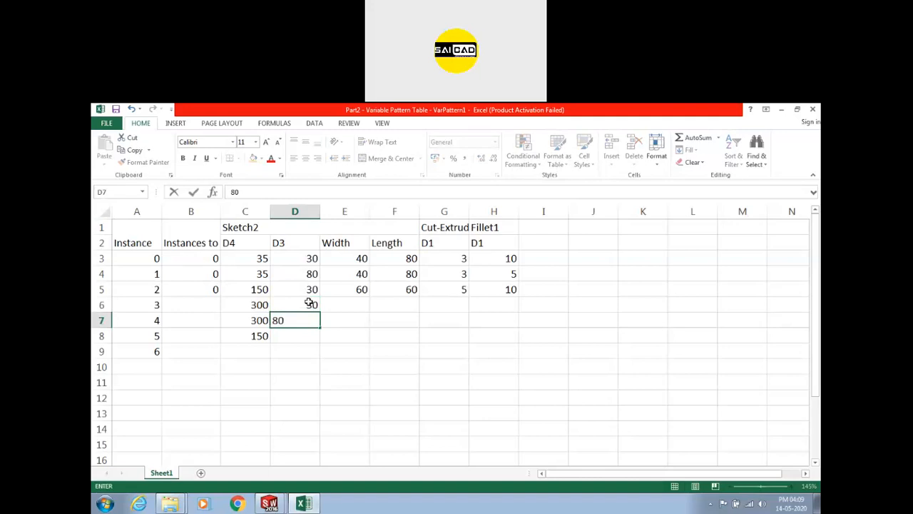
key("BackSpace")
key("BackSpace")
type("100")
key("Return")
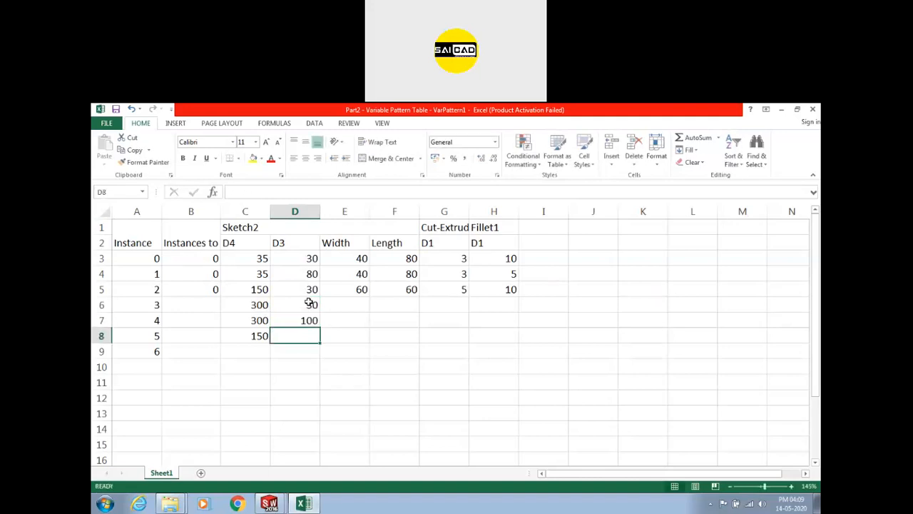
type("1")
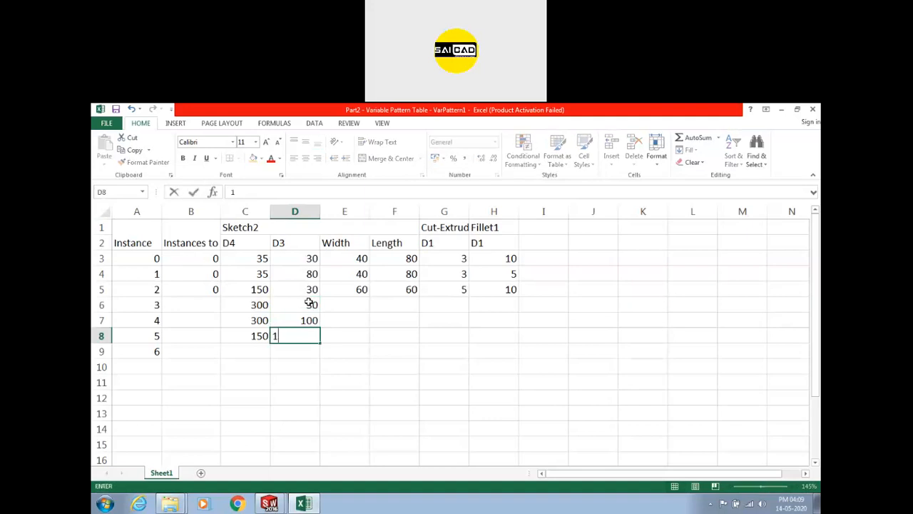
type("00")
key("Return")
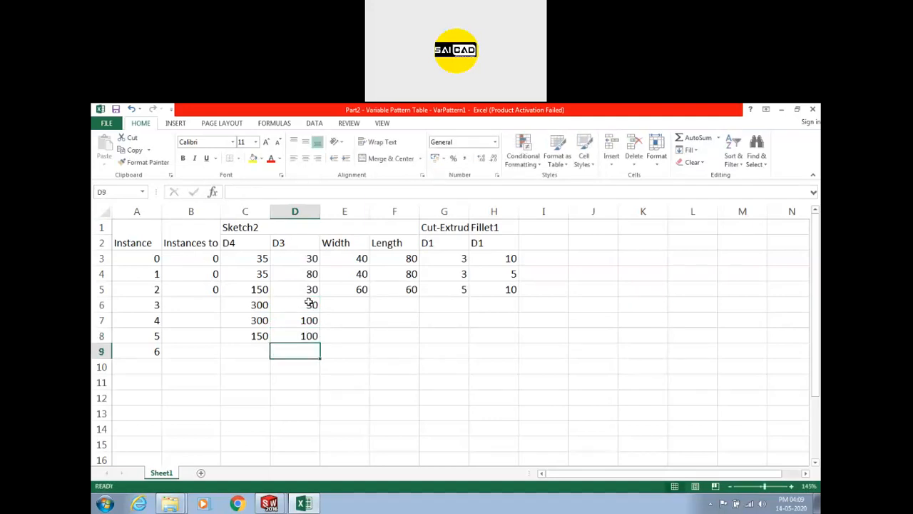
Enter the widths 40, 50 and 30 for instances 3, 4 and 5.
left_click(343, 305)
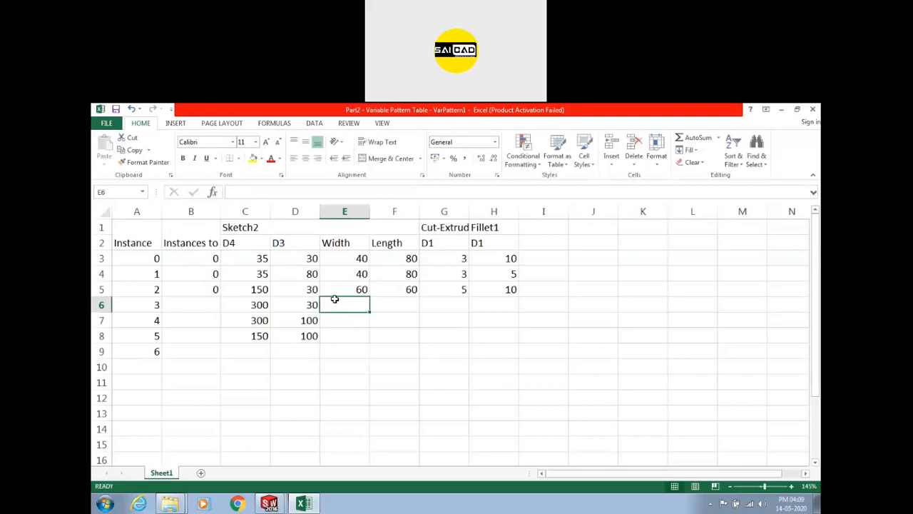
type("40")
key("Return")
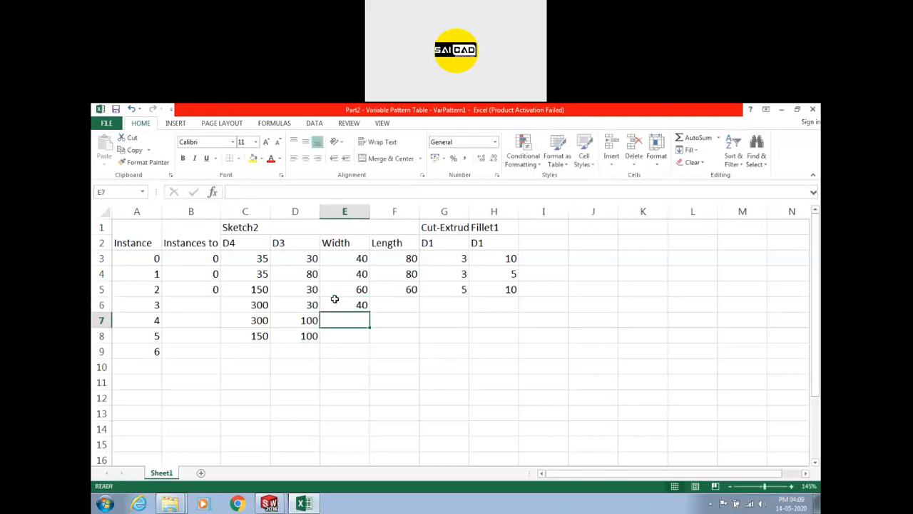
type("50")
key("Return")
type("30")
key("Right")
Enter a length of 60 for each of instances 3, 4 and 5, leaving the instance 6 length empty.
key("Right")
key("Up")
key("Up")
key("Left")
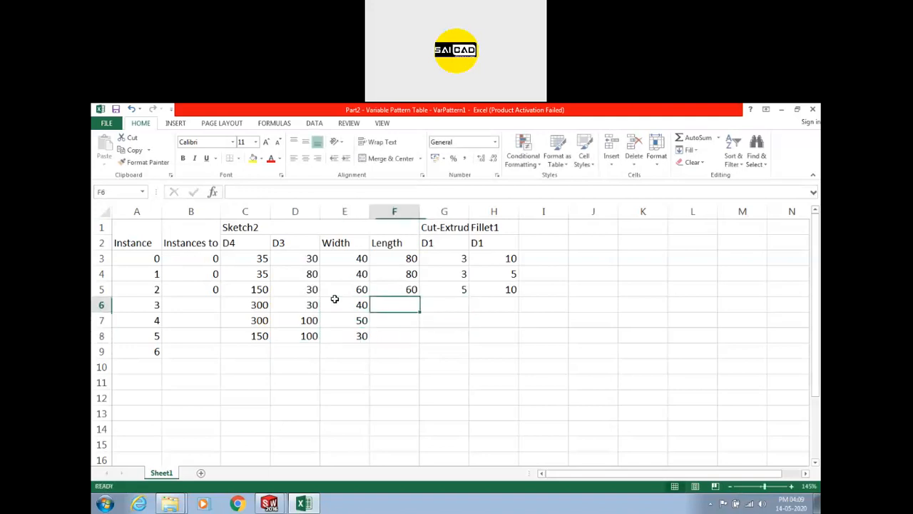
type("60")
key("Return")
type("60")
key("Return")
type("60")
key("Return")
type("011")
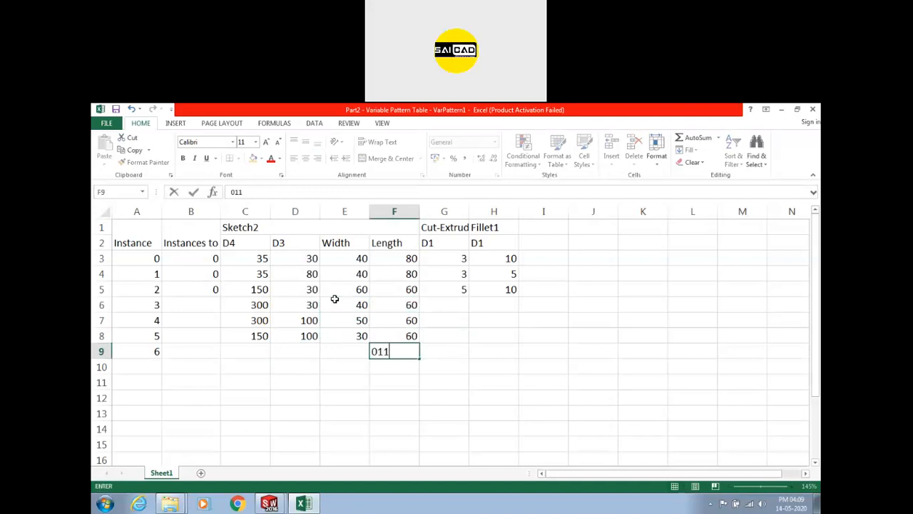
key("BackSpace")
key("BackSpace")
key("BackSpace")
Enter the cut-extrude depths 3, 5 and 4 for instances 3, 4 and 5.
key("Up")
key("Right")
key("Up")
key("Up")
key("Up")
key("Down")
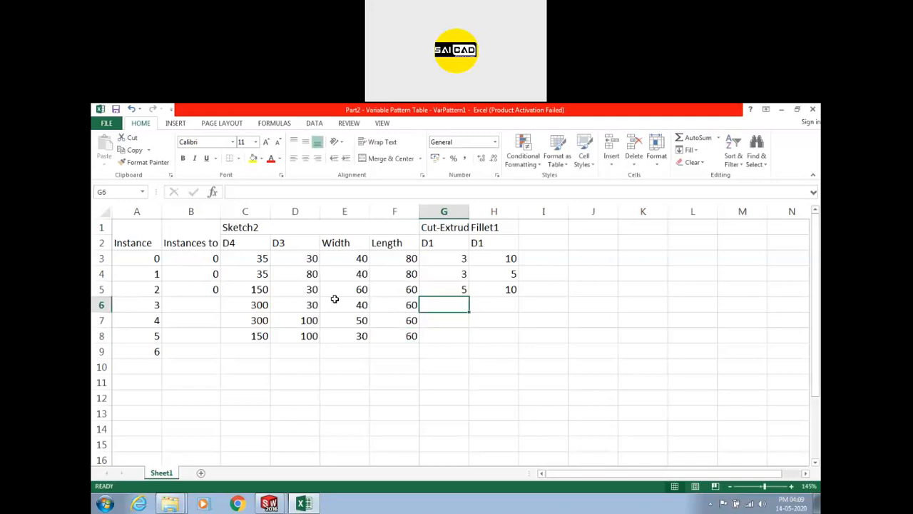
type("3")
key("Return")
type("5")
key("Return")
type("4")
key("Return")
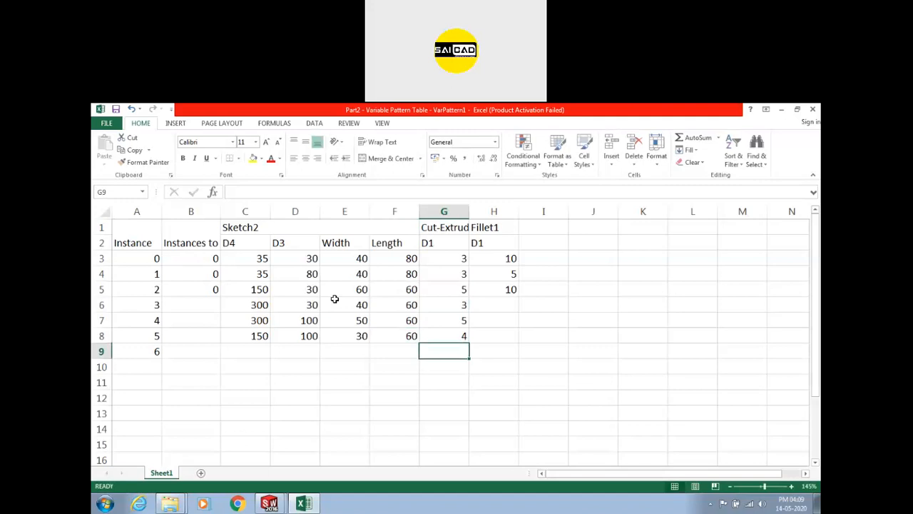
Enter the fillet radii 6, 5, 8 and 7 for instances 3 to 6.
key("Right")
key("Up")
key("Up")
key("Up")
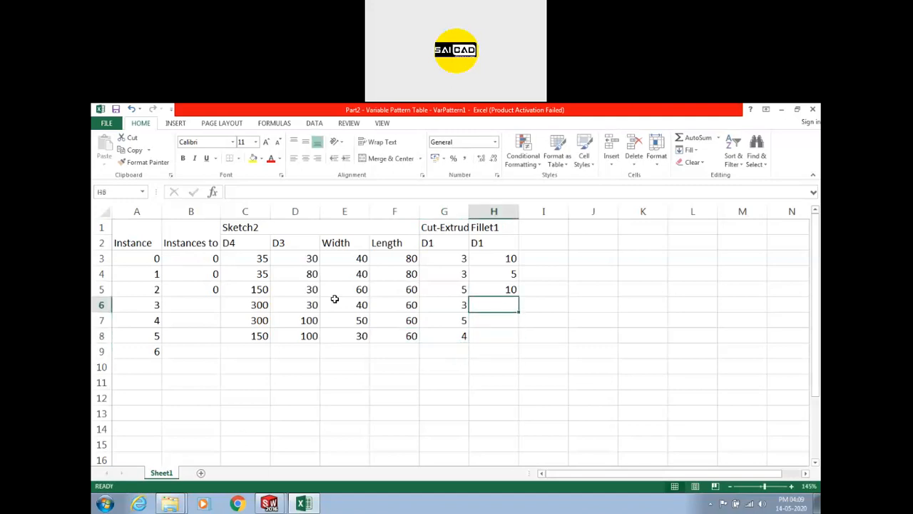
type("6")
key("Return")
type("5")
key("Return")
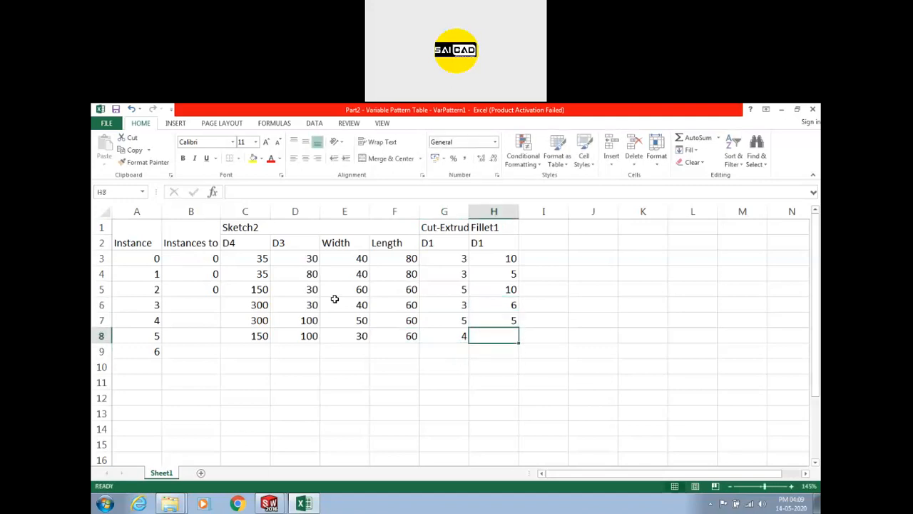
type("8")
key("Return")
type("7")
key("Return")
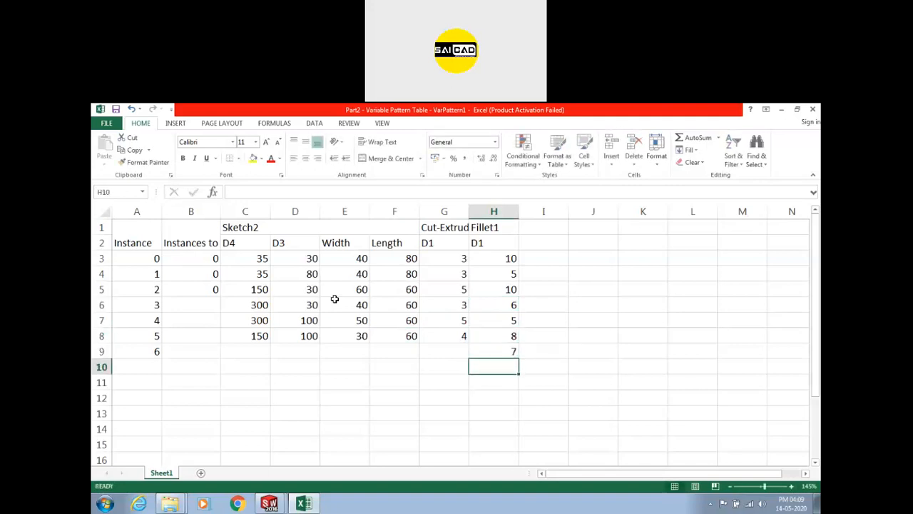
Clear the instance 6 row by deleting its fillet radius in H9 and its instance number in A9.
left_click(476, 339)
left_click(492, 348)
key("Delete")
left_click(145, 351)
key("Delete")
left_click(298, 363)
Copy the 0 in the instances-to-skip column down to instance 5 and close the workbook.
left_click(197, 308)
left_click(204, 291)
left_click_drag(221, 295, 229, 341)
left_click(236, 333)
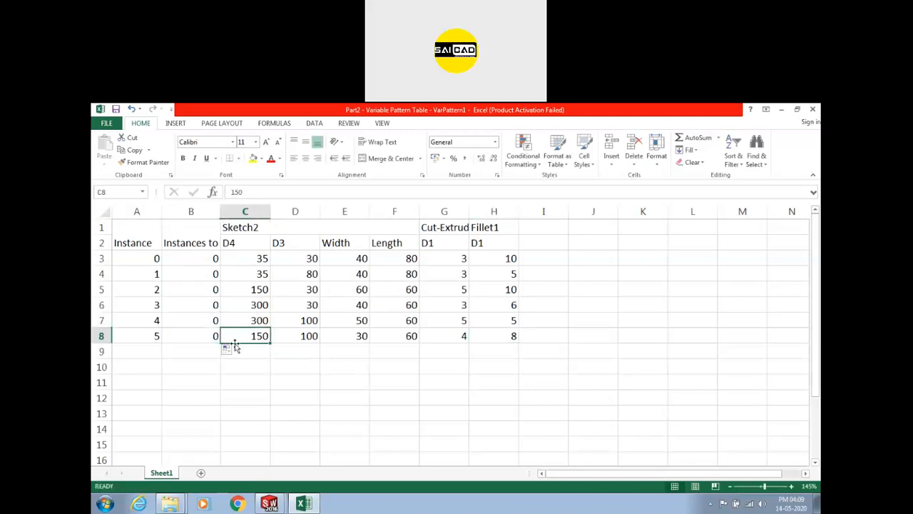
left_click(811, 110)
Switch to Part2 in SOLIDWORKS and delete the variable pattern VarPattern1 from the feature tree.
mouse_move(268, 503)
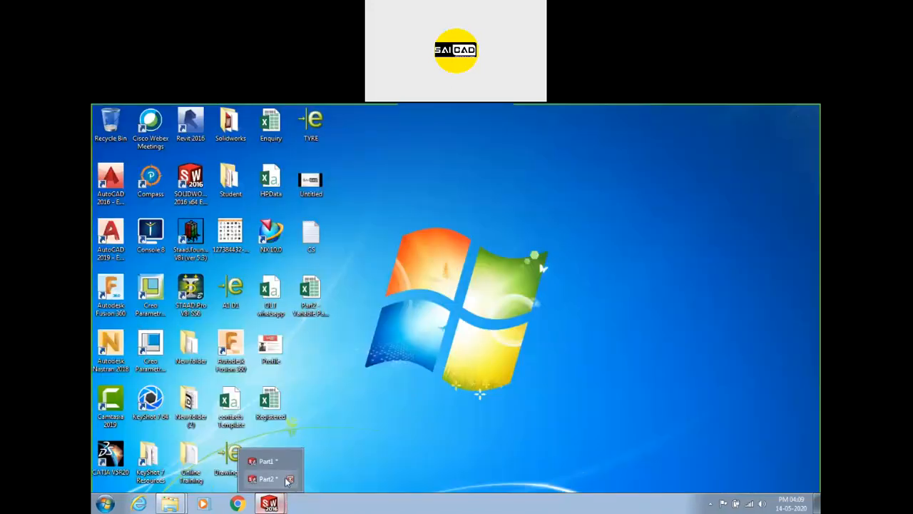
left_click(266, 479)
left_click(132, 376)
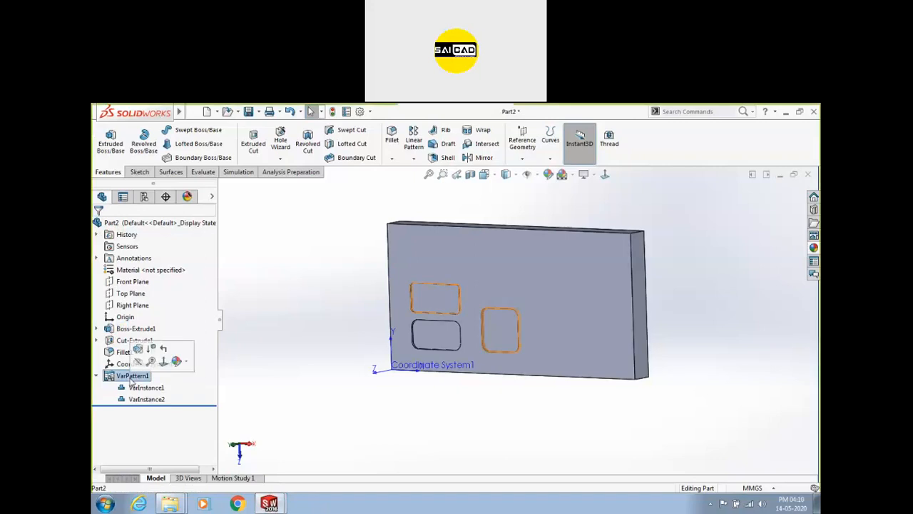
right_click(132, 377)
left_click(153, 348)
middle_click_drag(342, 328, 269, 331)
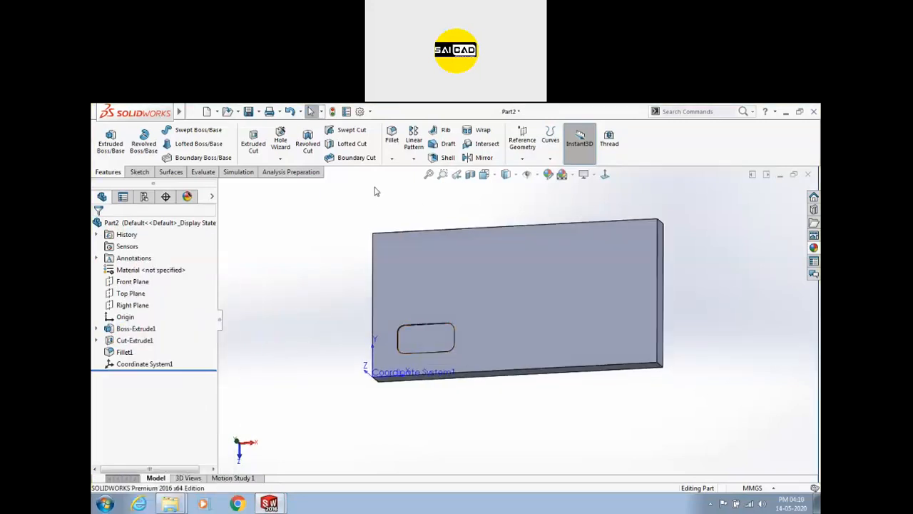
Start a variable pattern of Cut-Extrude1 and Fillet1 and create its pattern table.
left_click(414, 159)
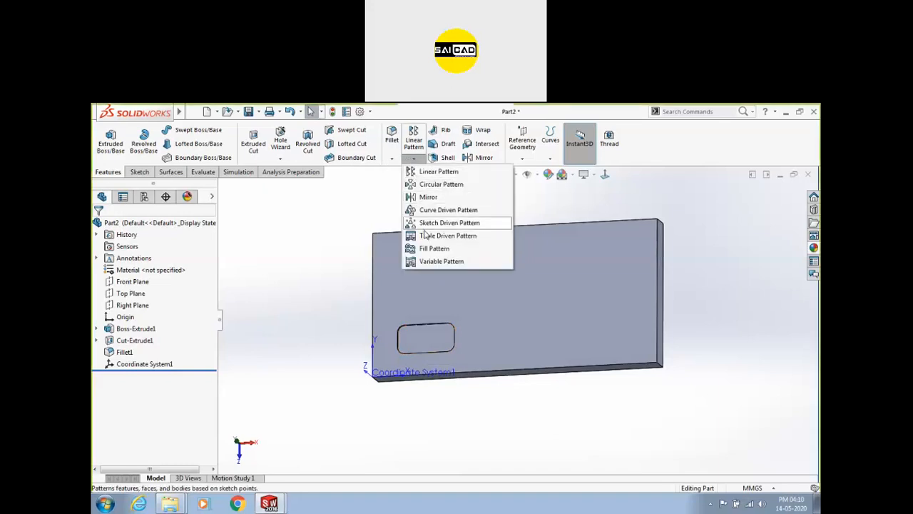
left_click(441, 261)
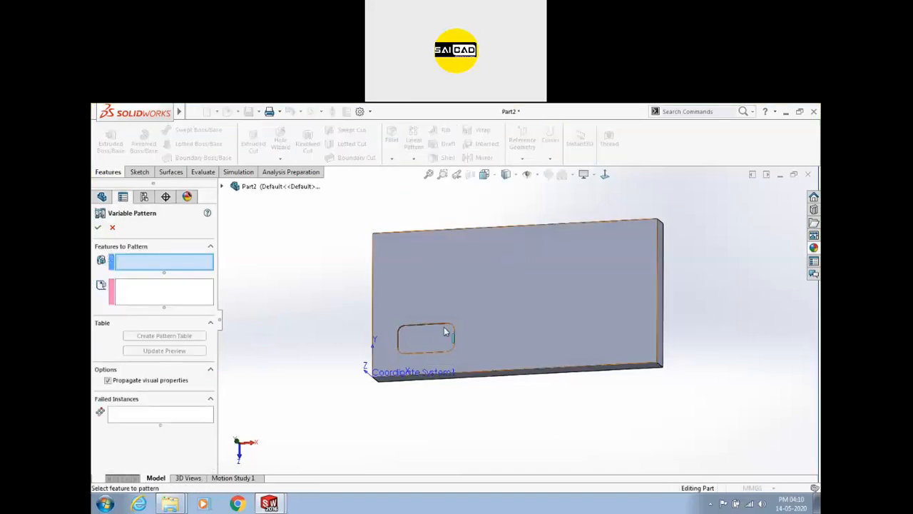
left_click(424, 335)
left_click(222, 186)
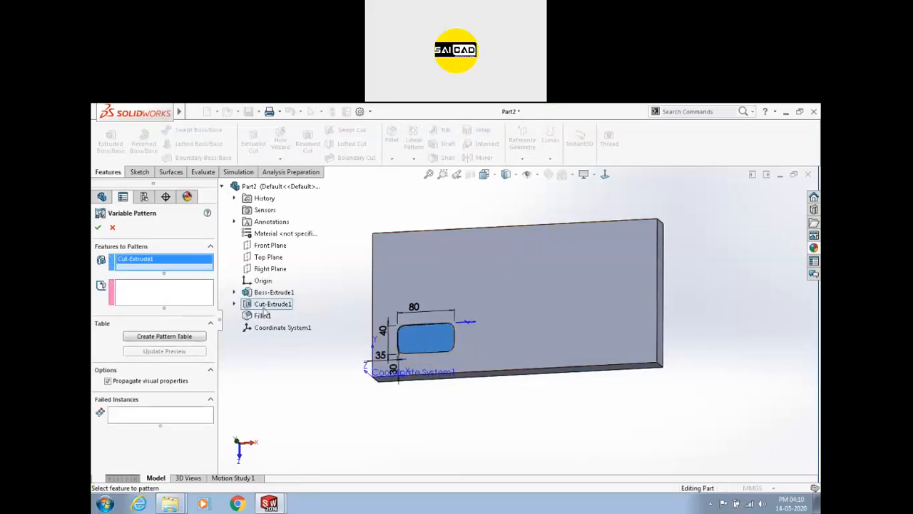
left_click(262, 316)
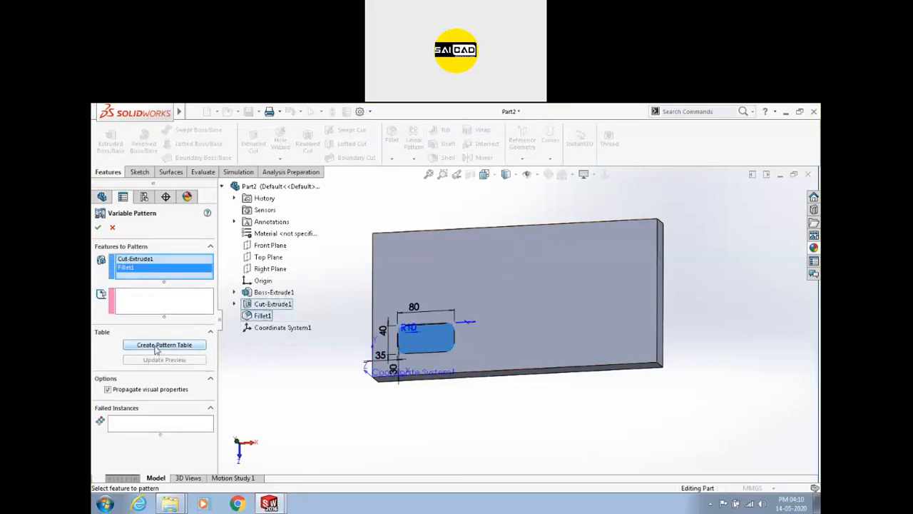
left_click(156, 346)
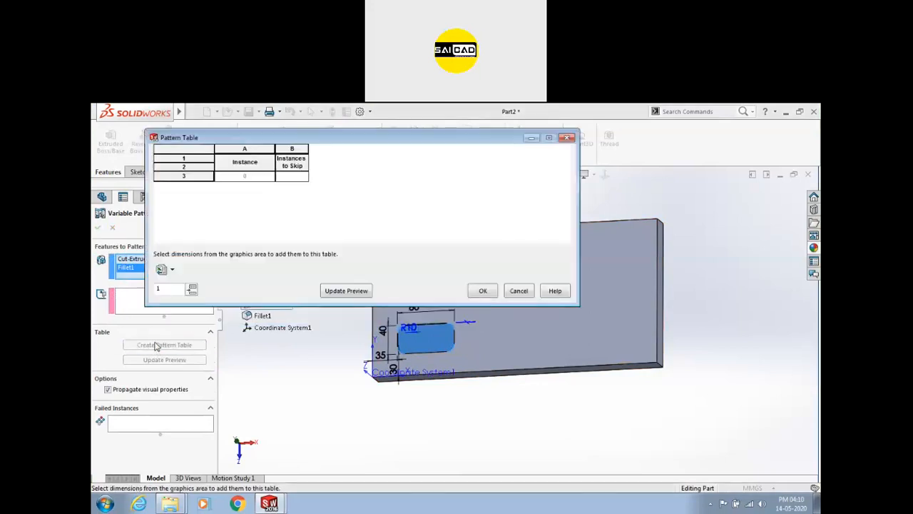
Try to import the workbook "Part2 - Variable Pattern Table - VarPattern1" from the Desktop into the pattern table, and cancel the variable pattern.
left_click(162, 271)
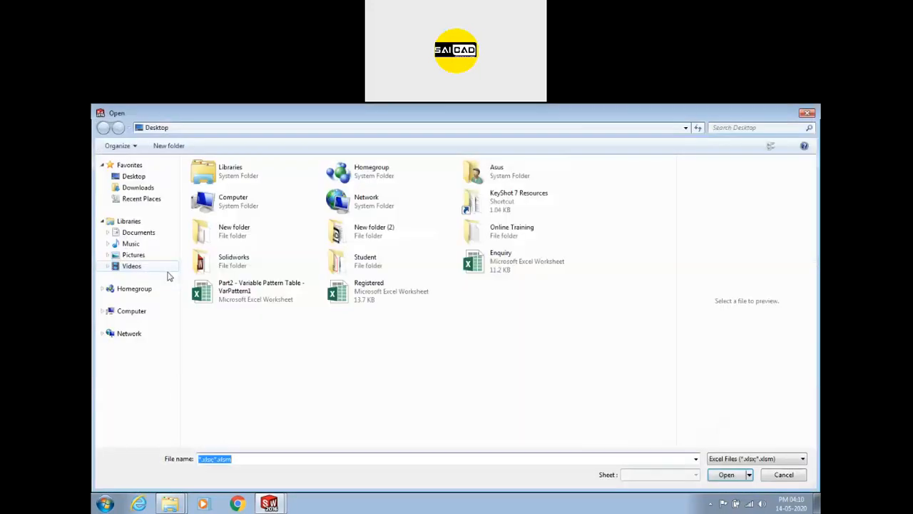
double_click(235, 294)
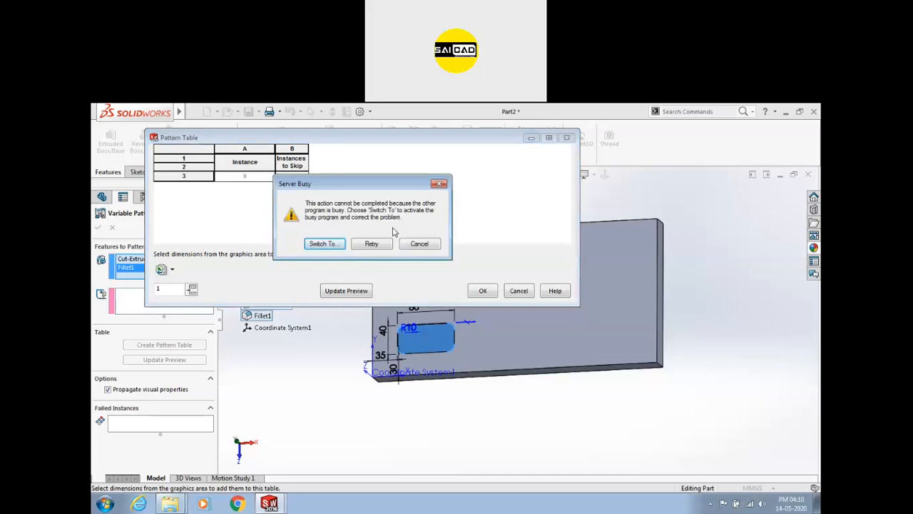
left_click(334, 245)
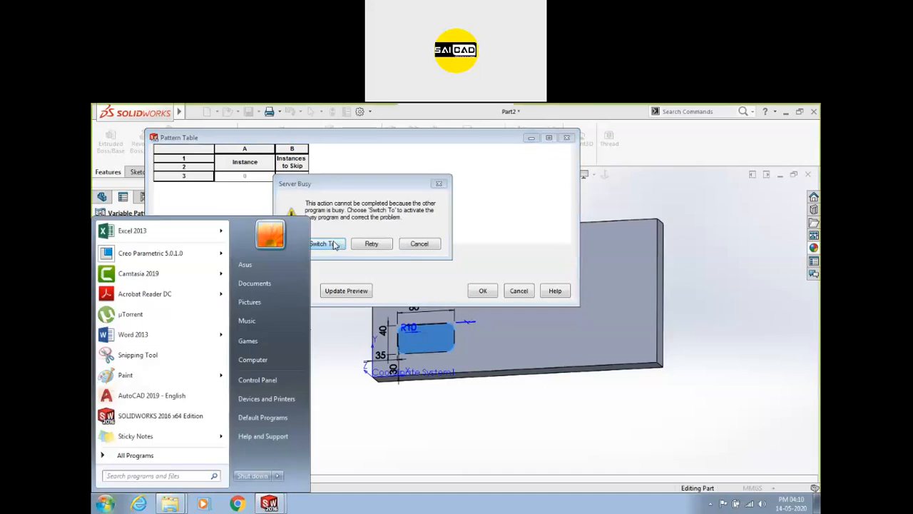
left_click(334, 245)
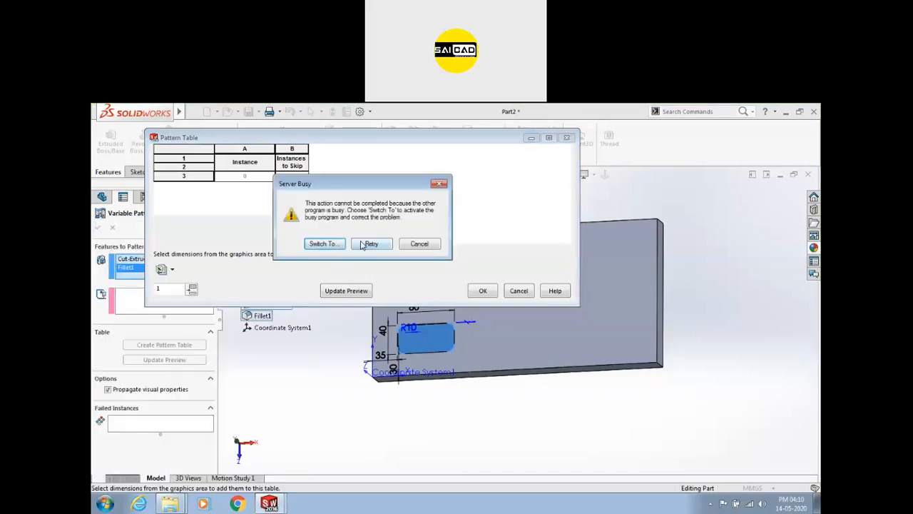
left_click(363, 245)
left_click(401, 245)
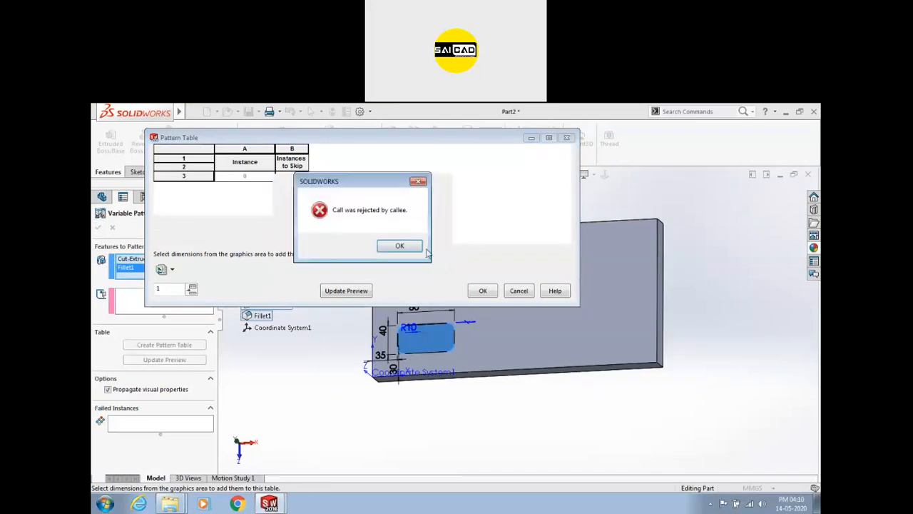
left_click(399, 247)
left_click(519, 291)
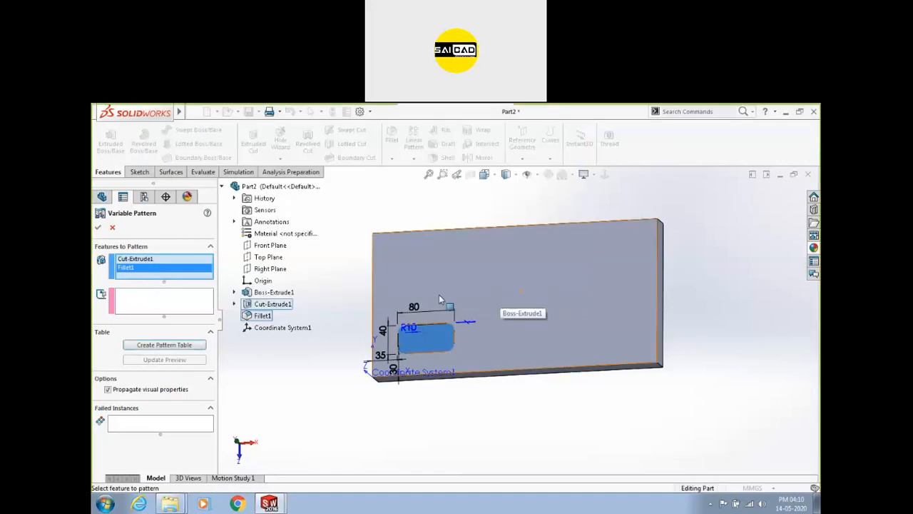
left_click(112, 227)
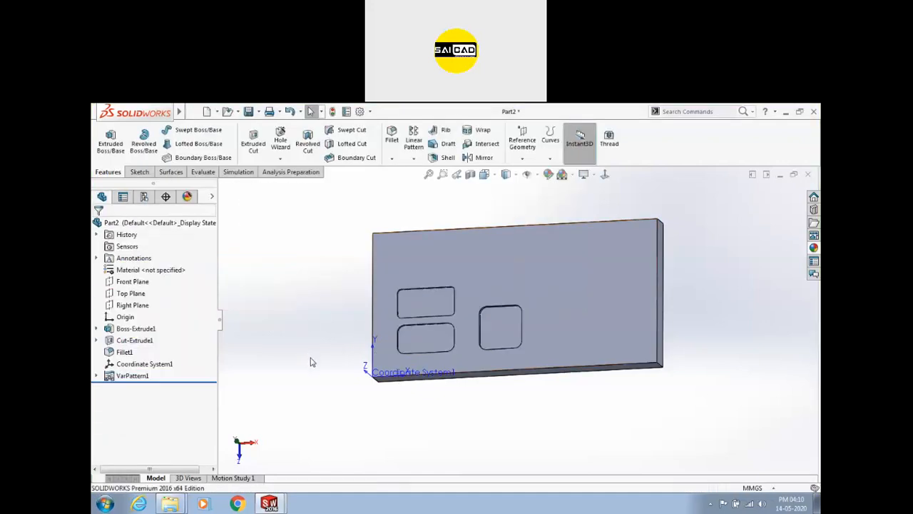
Restore the deleted VarPattern1 and open its pattern table for editing.
left_click(133, 375)
left_click(144, 343)
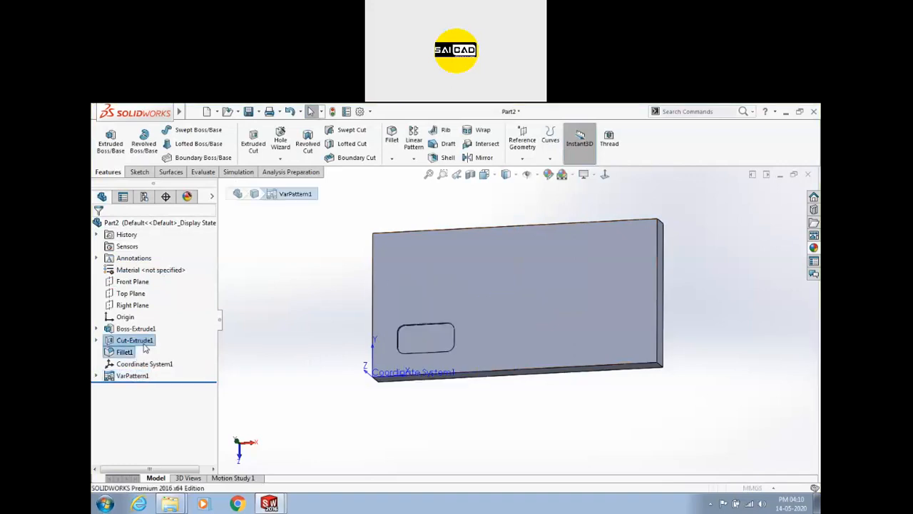
left_click(143, 340)
Try to import the edited Excel data into VarPattern1's pattern table, and cancel the table.
left_click(171, 269)
left_click(178, 292)
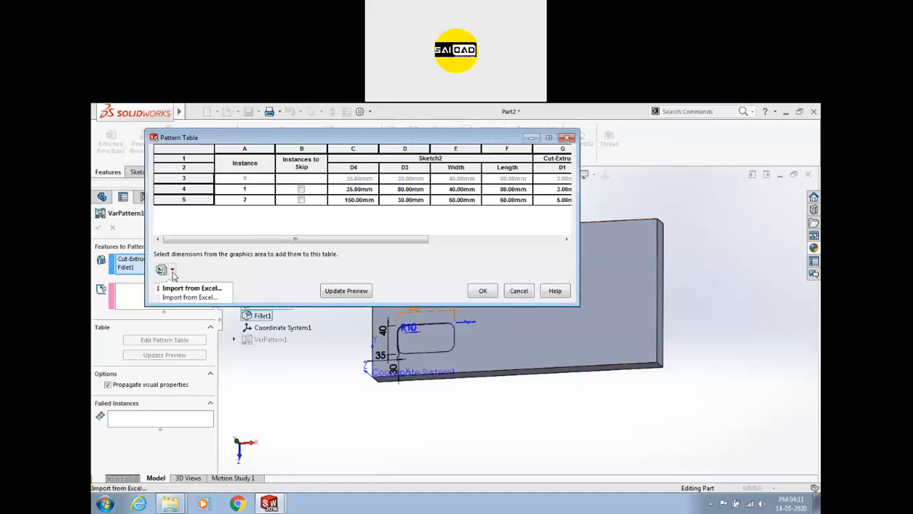
left_click(173, 270)
left_click(173, 284)
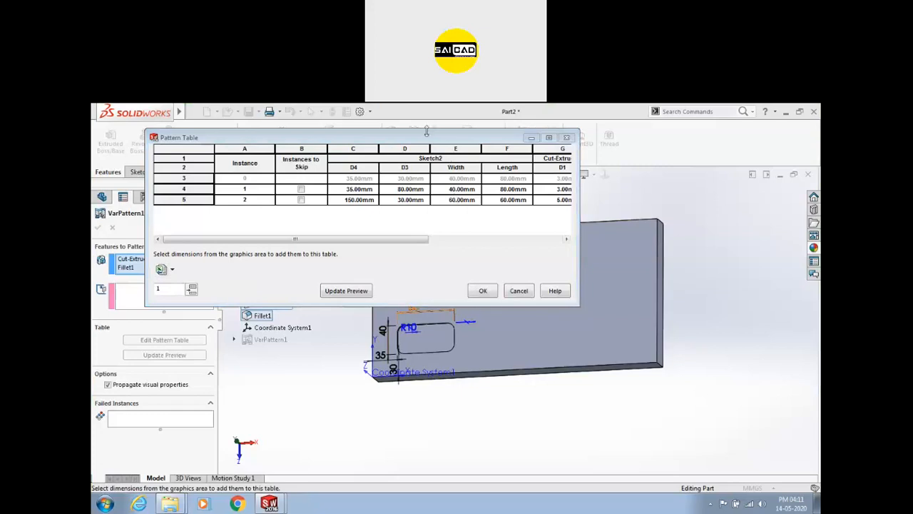
left_click_drag(426, 132, 522, 188)
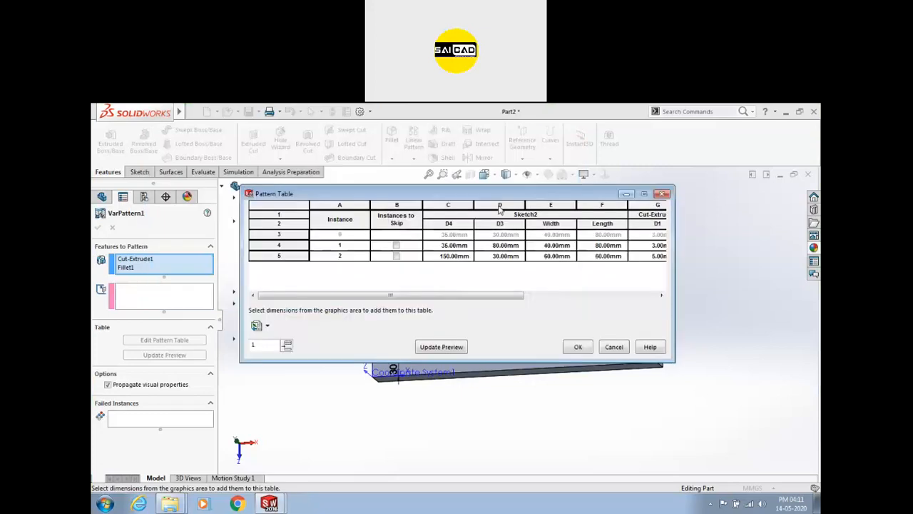
left_click(267, 326)
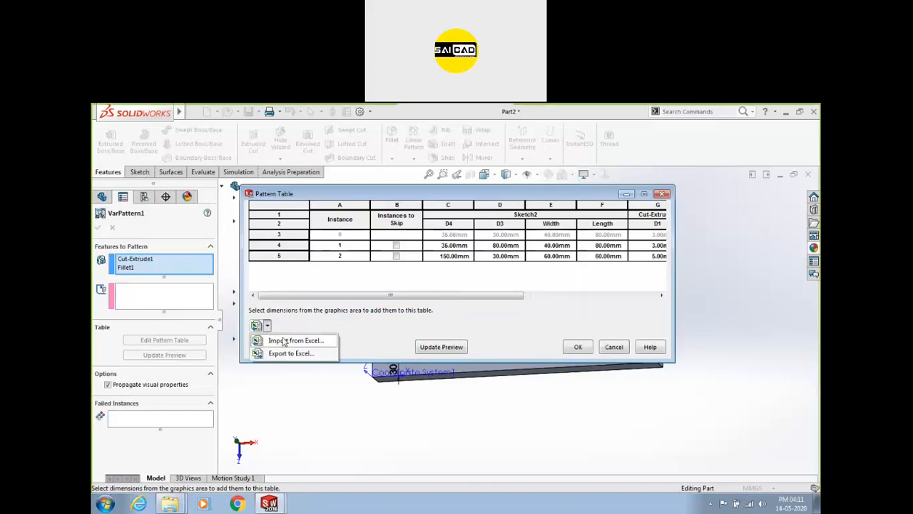
left_click(283, 342)
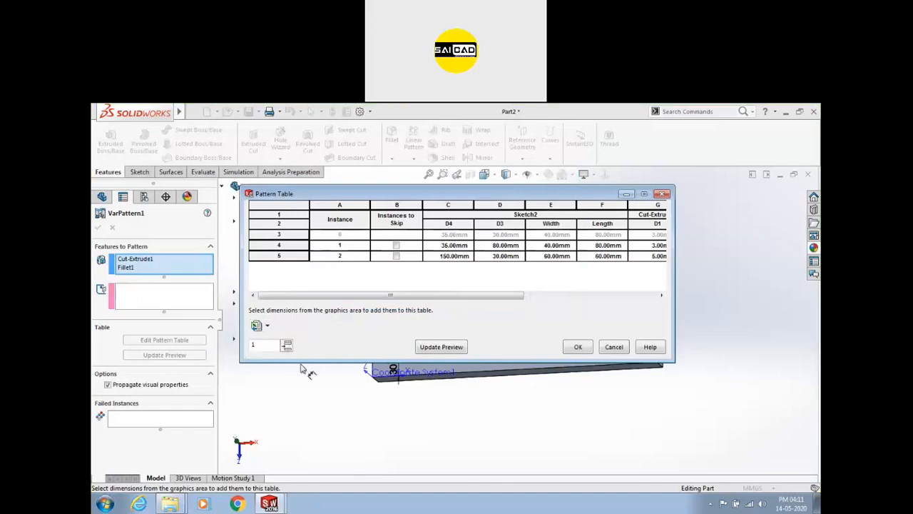
left_click(613, 347)
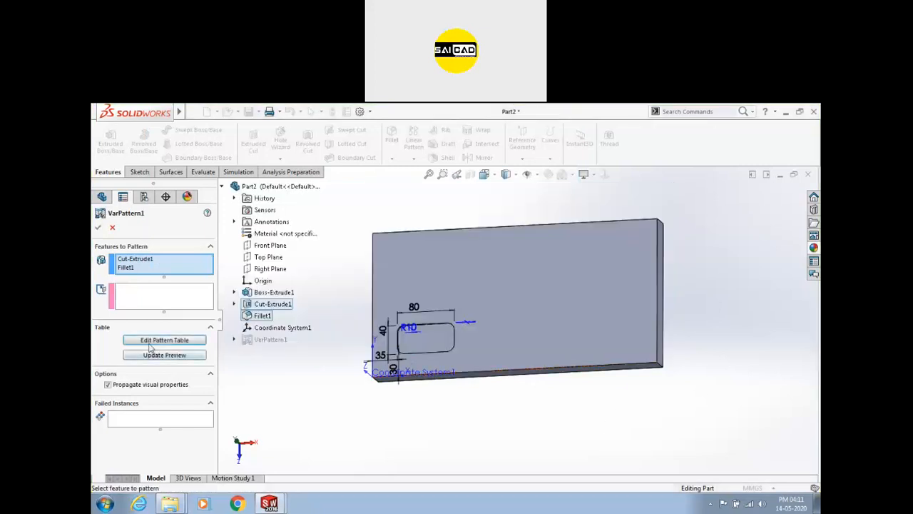
Update the VarPattern1 preview and retry the Excel import in its pattern table, cancelling the table and accepting the feature.
left_click(153, 356)
left_click(153, 341)
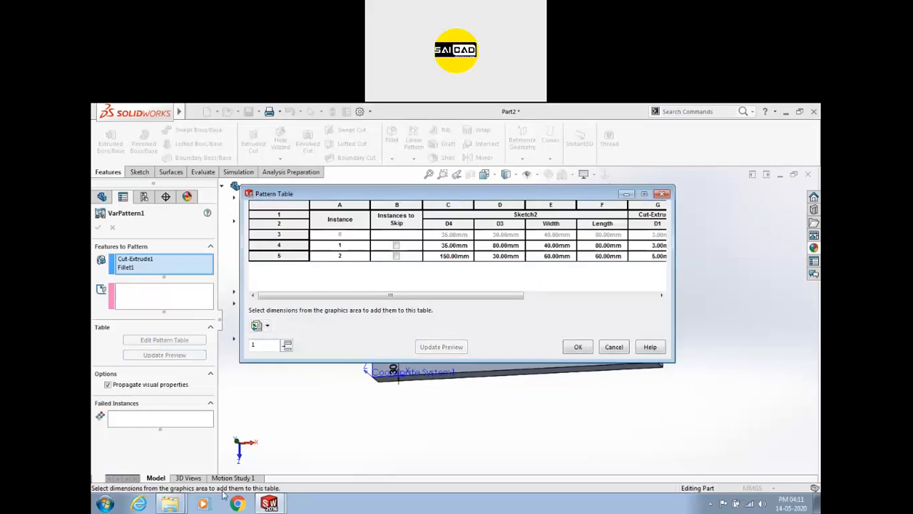
left_click(267, 325)
left_click(271, 341)
left_click(613, 347)
middle_click_drag(408, 324, 416, 312)
scroll(555, 345, "down", 1)
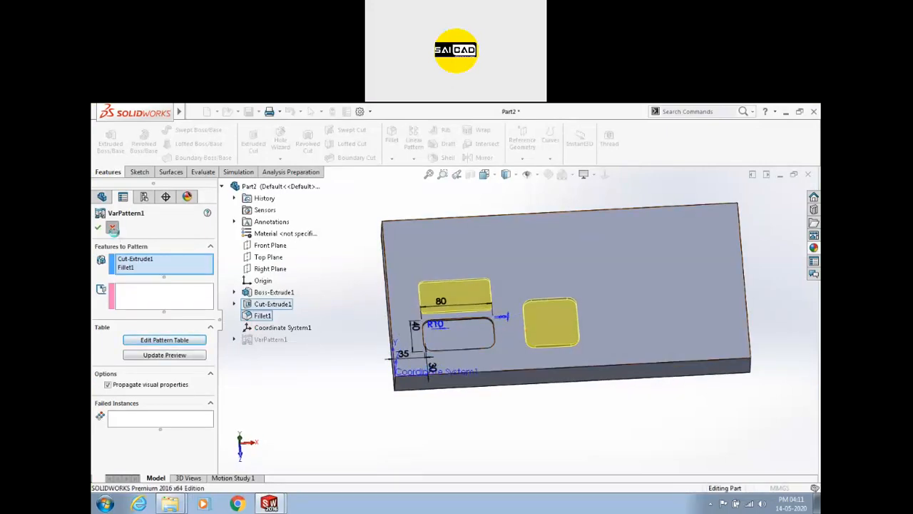
left_click(99, 227)
Roll the feature tree back to just before VarPattern1.
left_click(124, 378)
left_click(265, 380)
left_click_drag(165, 379, 171, 366)
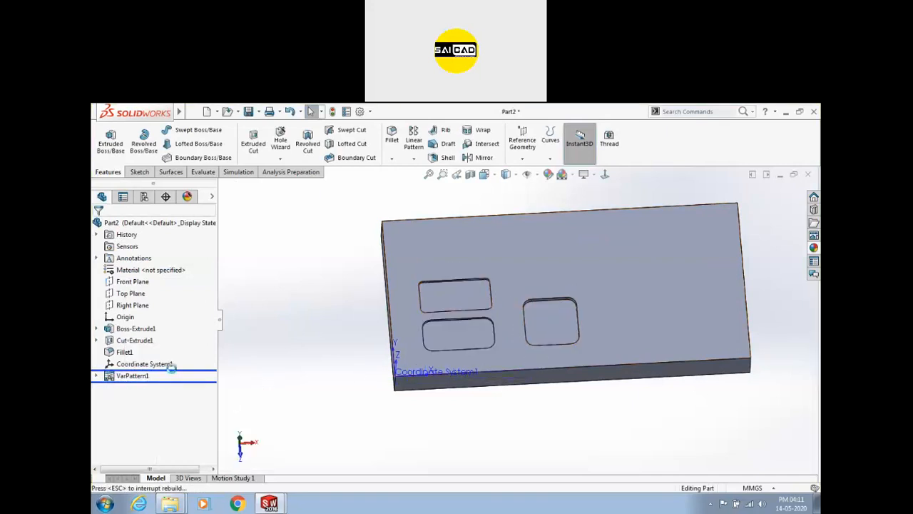
Start a new variable pattern with Cut-Extrude1 and Fillet1 as the features to pattern and create its pattern table.
left_click(414, 157)
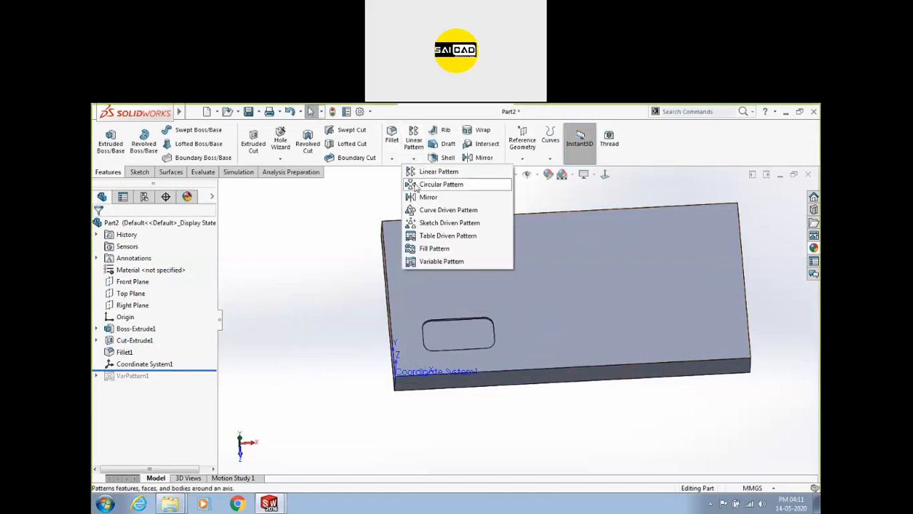
left_click(438, 262)
left_click(442, 331)
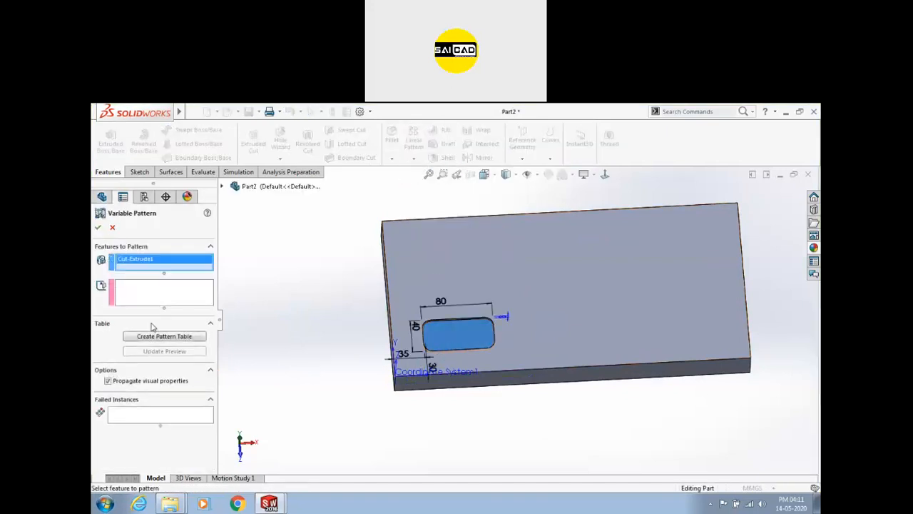
left_click(151, 337)
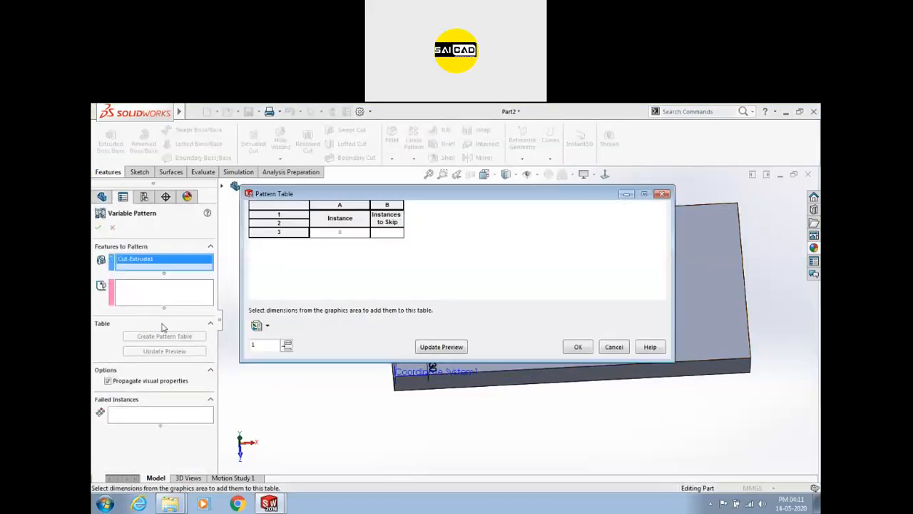
left_click(662, 193)
scroll(493, 320, "down", 5)
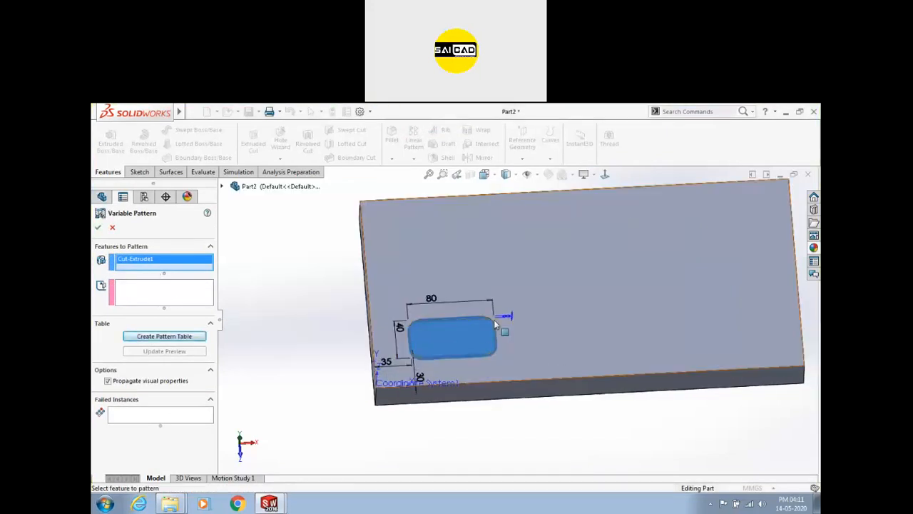
left_click(495, 318)
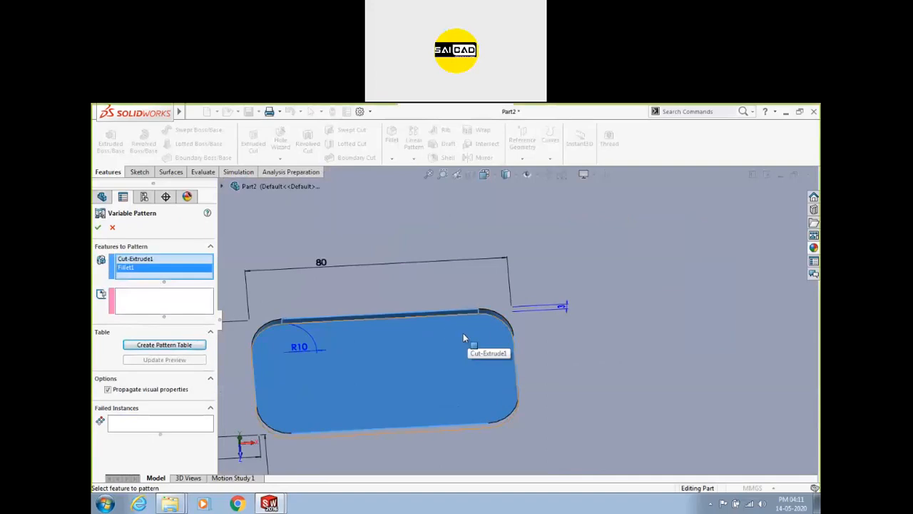
scroll(449, 332, "up", 4)
left_click(151, 343)
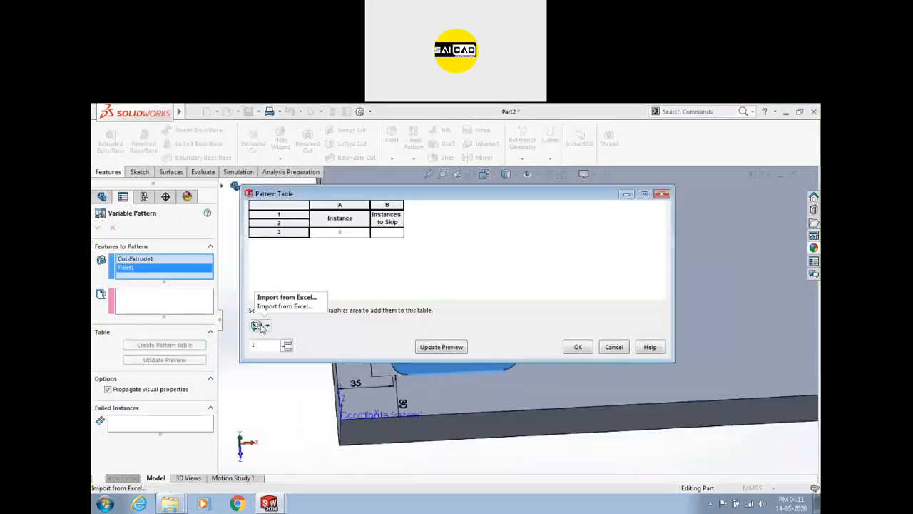
Move the pattern table clear of the pocket and try to add the pocket's 35 mm position dimension to it.
scroll(457, 391, "up", 5)
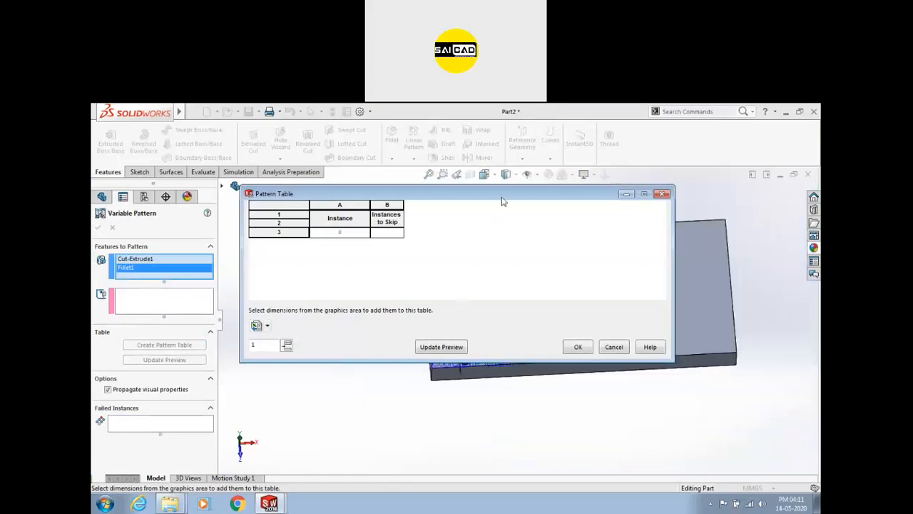
left_click_drag(500, 191, 424, 125)
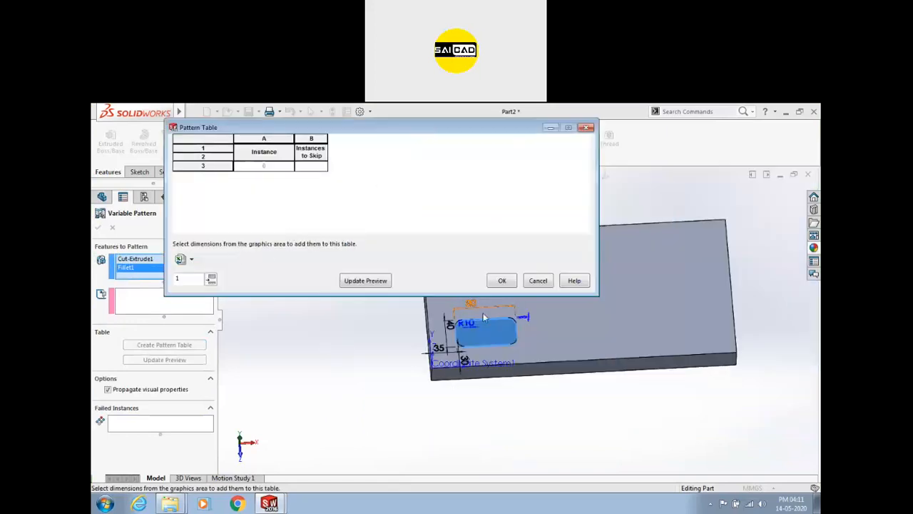
scroll(474, 314, "down", 4)
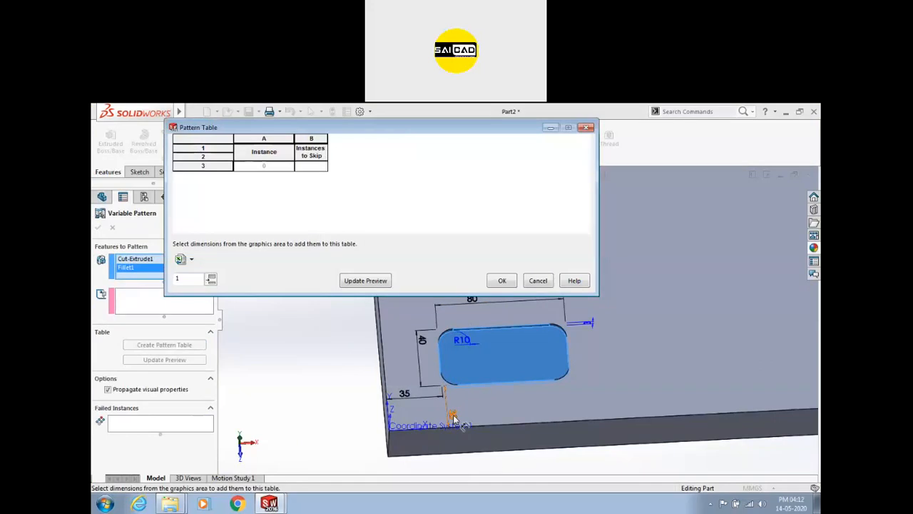
left_click(410, 396)
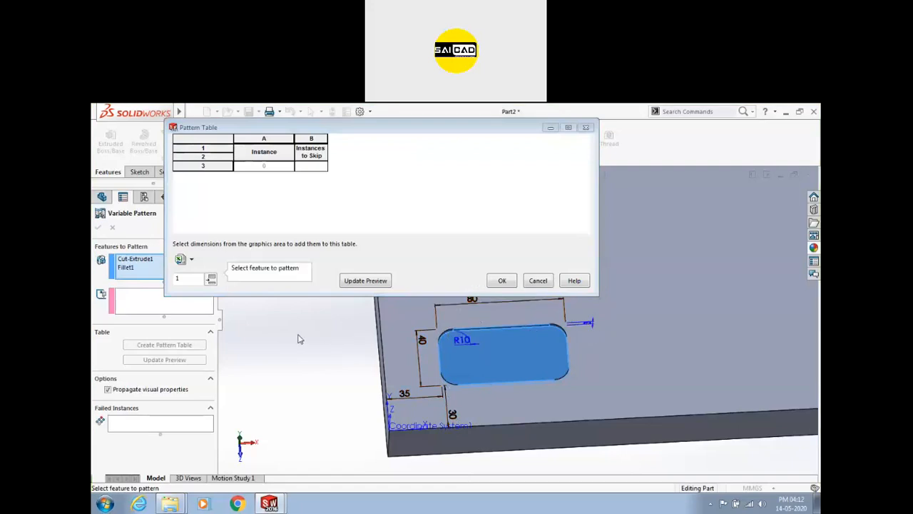
scroll(308, 321, "up", 2)
scroll(426, 230, "down", 1)
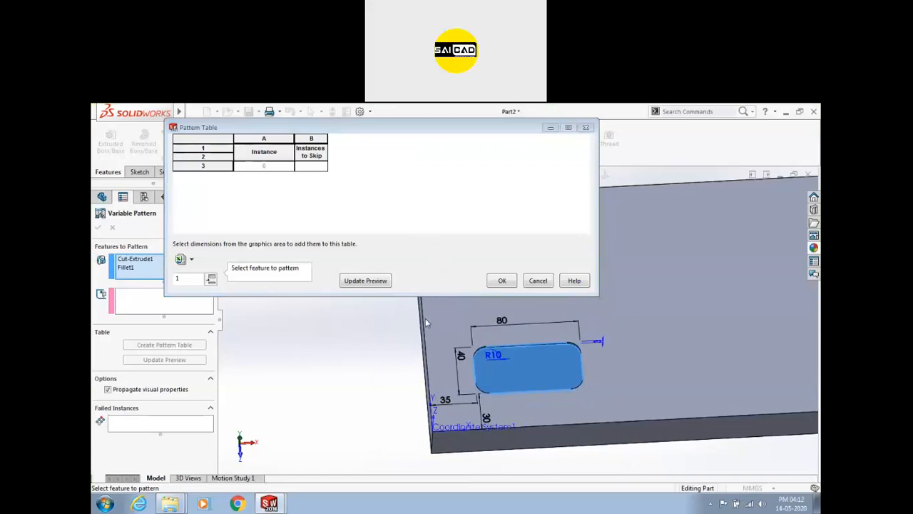
left_click(383, 208)
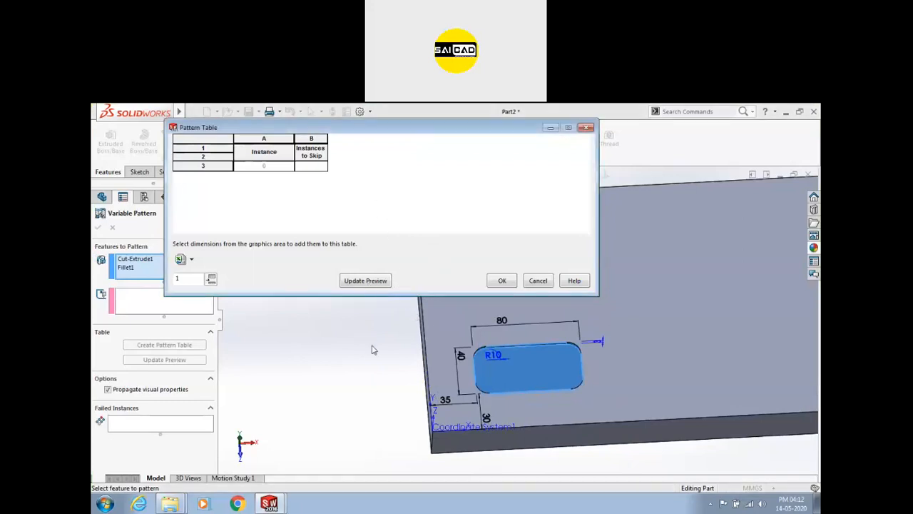
Retry adding the 35 mm dimension with Fillet1 selected, update the preview and close the pattern table.
scroll(499, 312, "up", 2)
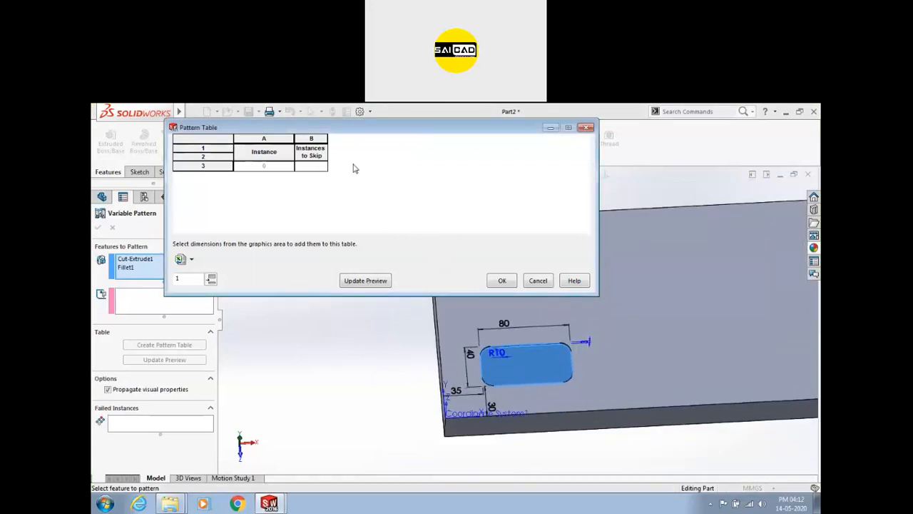
left_click(460, 391)
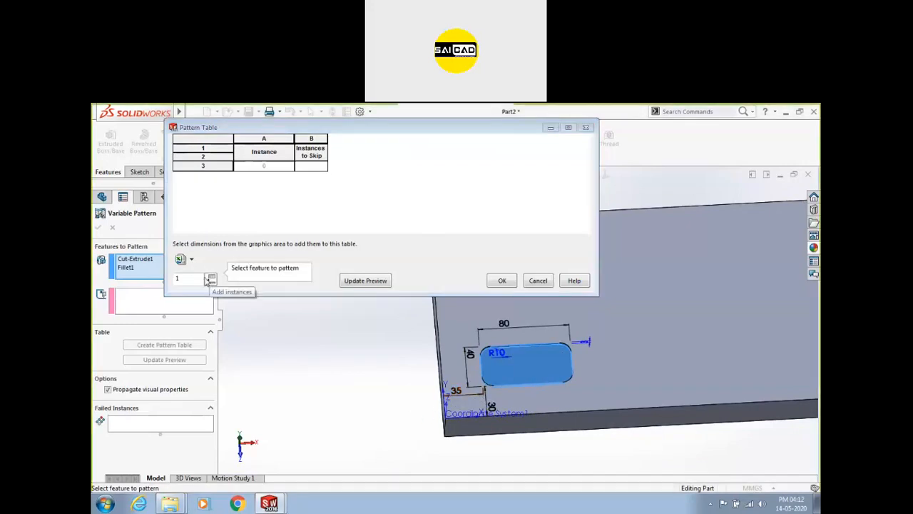
left_click(135, 268)
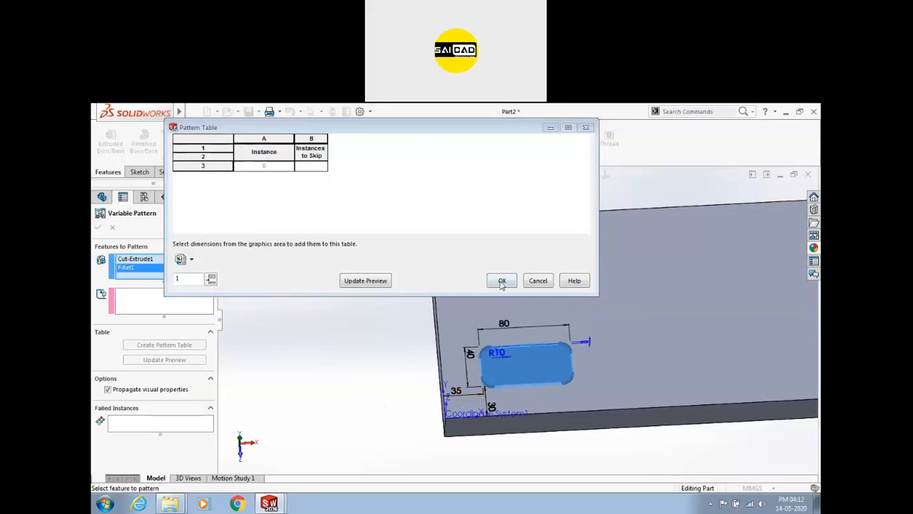
left_click(345, 281)
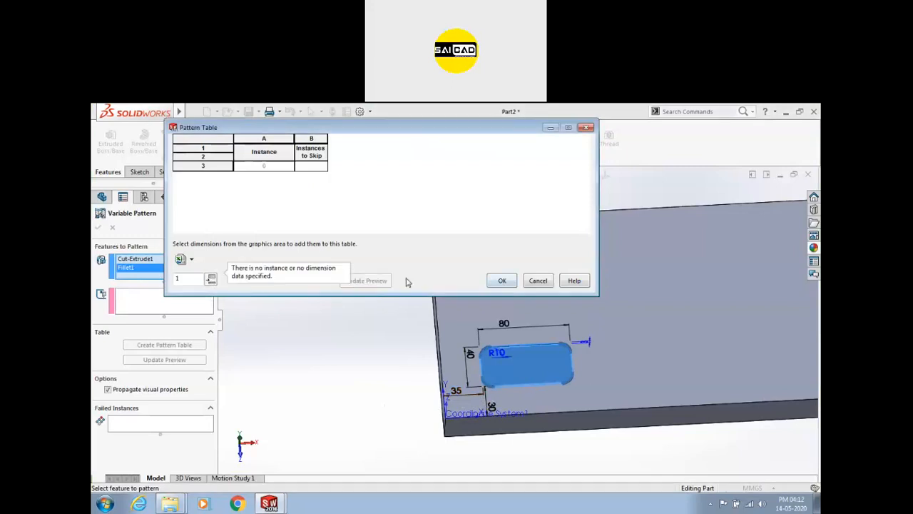
left_click(503, 281)
left_click(521, 303)
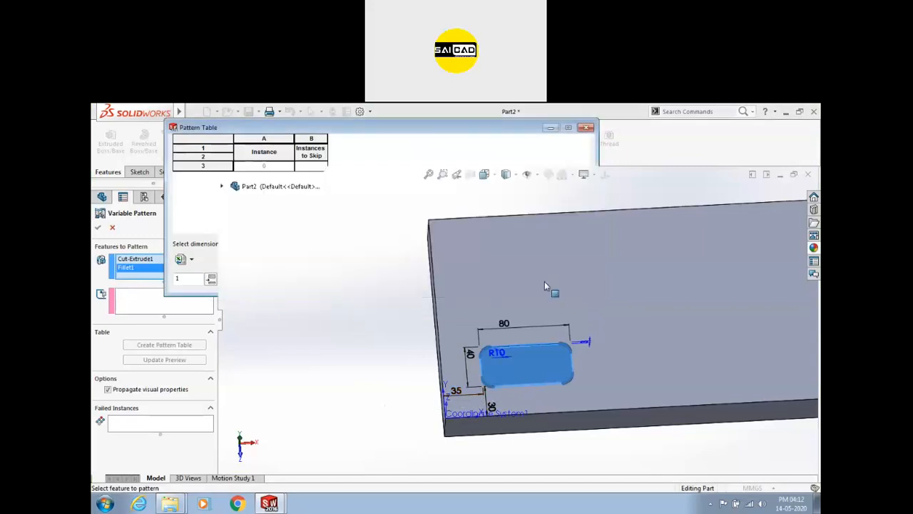
Clear the features to pattern, reselect Cut-Extrude1 and Fillet1, and create the pattern table again.
right_click(163, 273)
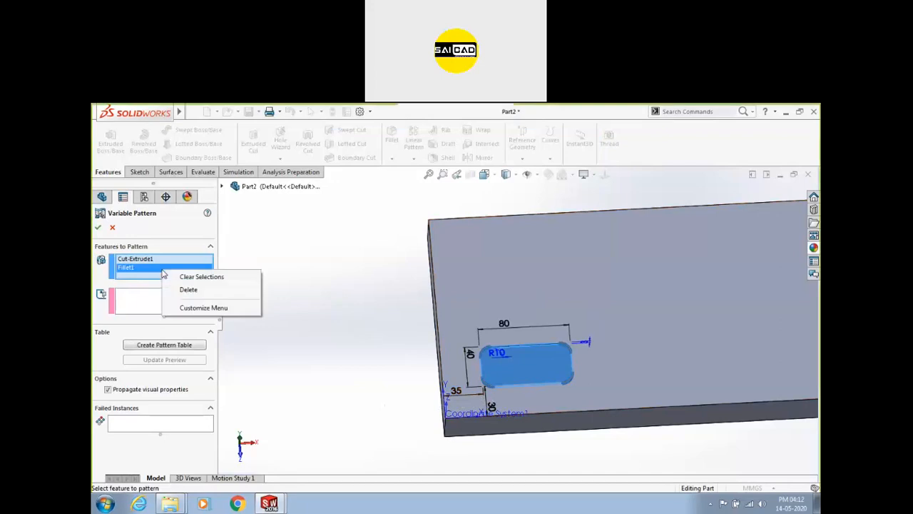
left_click(180, 277)
left_click(222, 188)
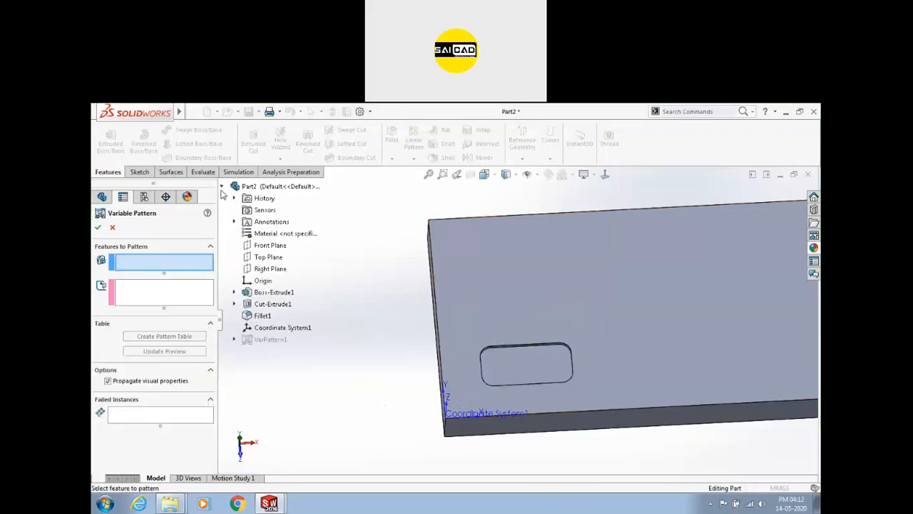
left_click(272, 304)
left_click(263, 315)
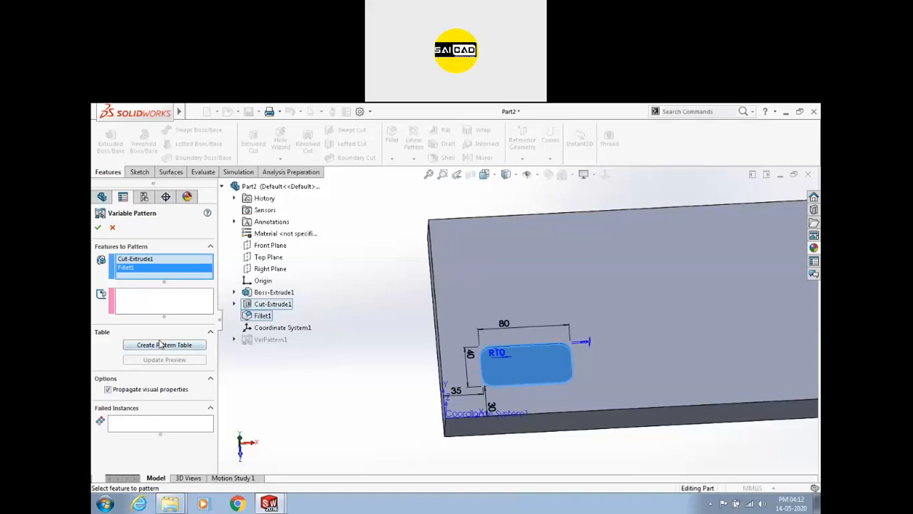
left_click(162, 345)
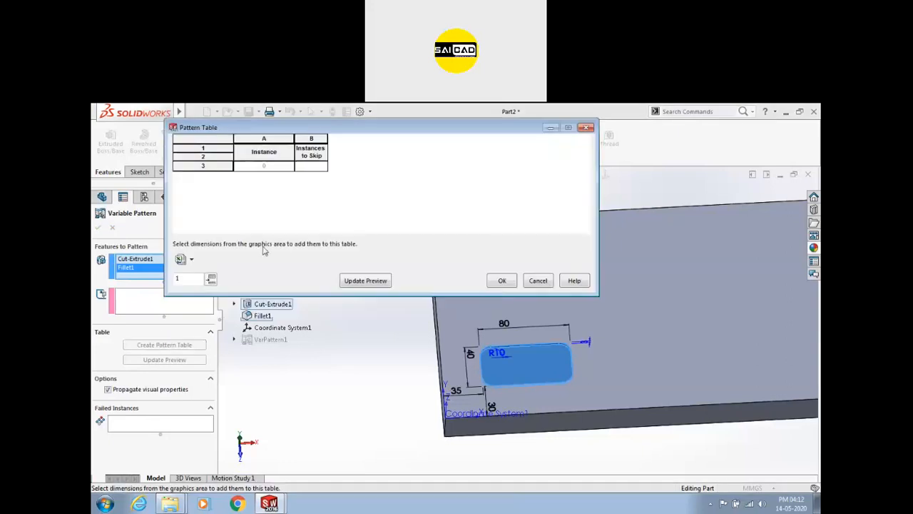
Try to add the 35 mm dimension and one instance to the pattern table, and cancel the variable pattern.
left_click(456, 395)
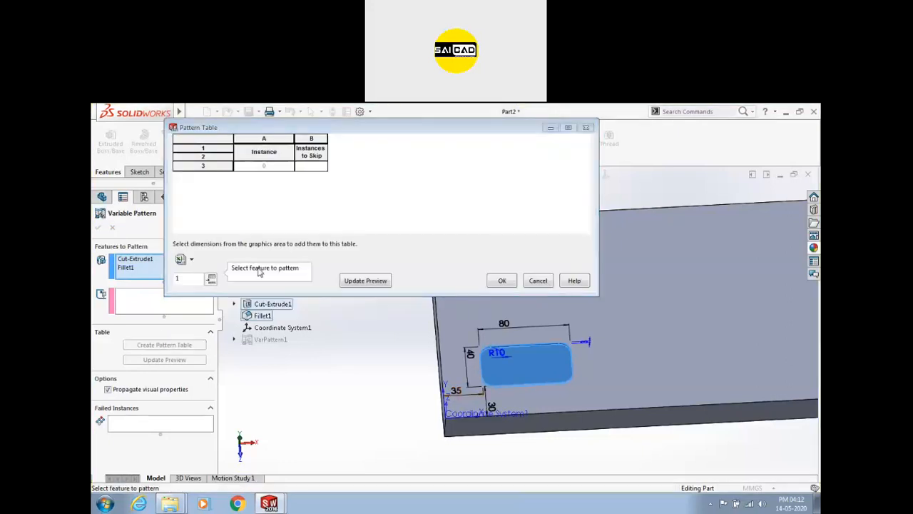
left_click(211, 279)
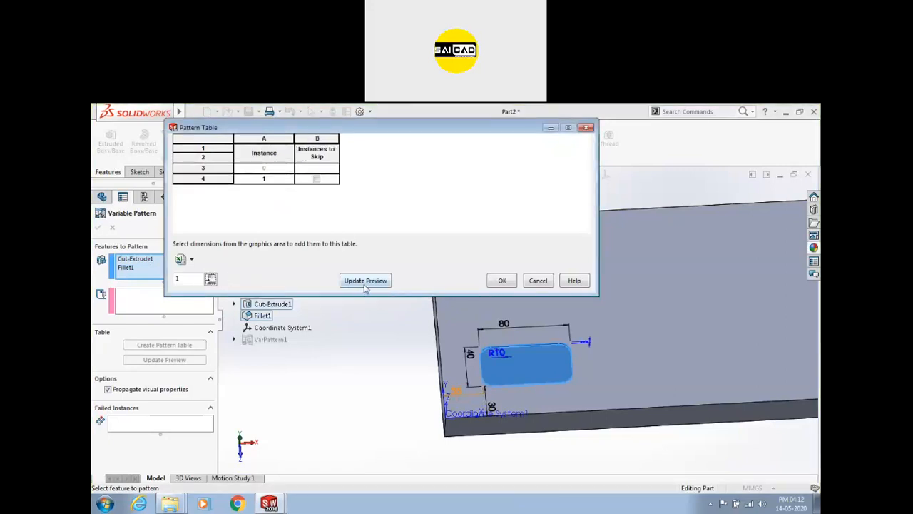
left_click(457, 393)
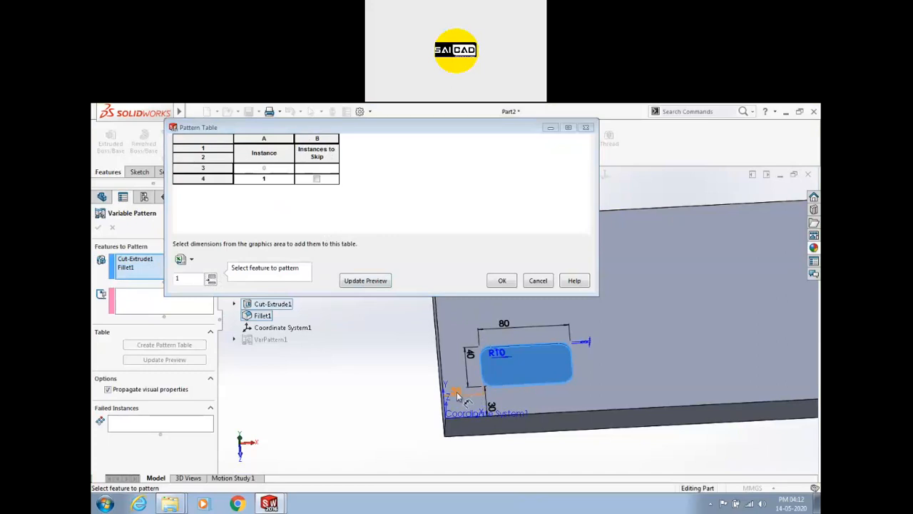
left_click(546, 283)
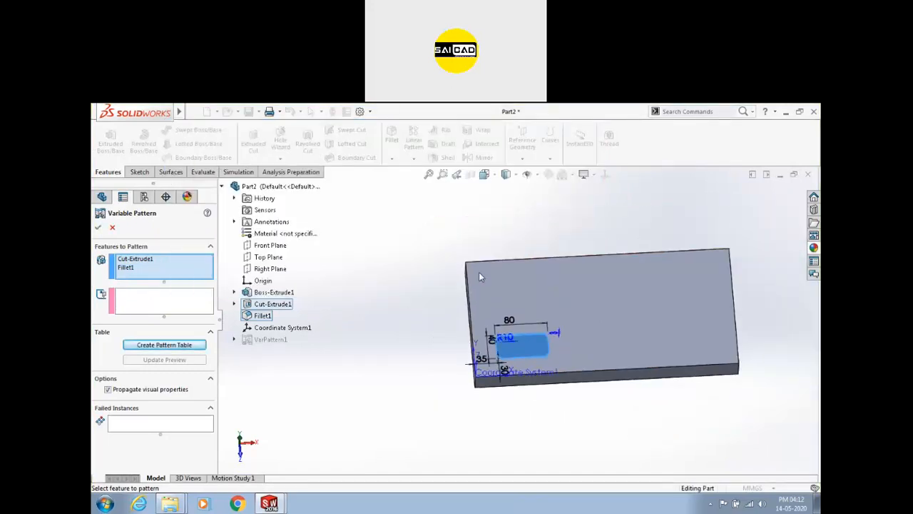
right_click(157, 276)
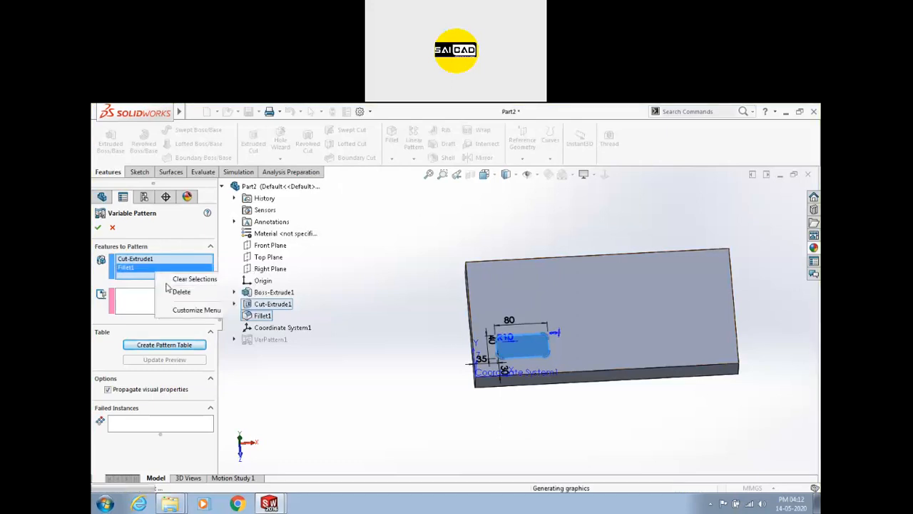
left_click(180, 278)
key("Escape")
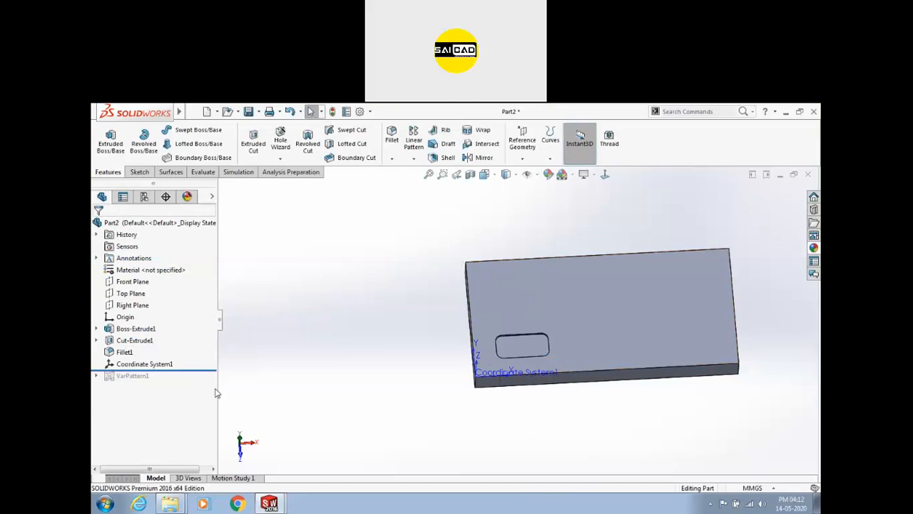
Restart the variable pattern with Cut-Extrude1 and Fillet1 as the features to pattern and create its pattern table.
left_click(417, 149)
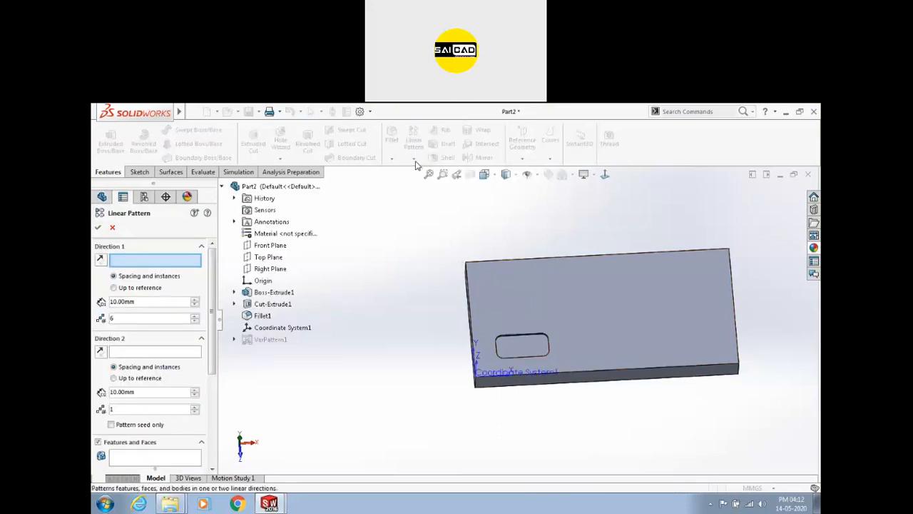
key("Escape")
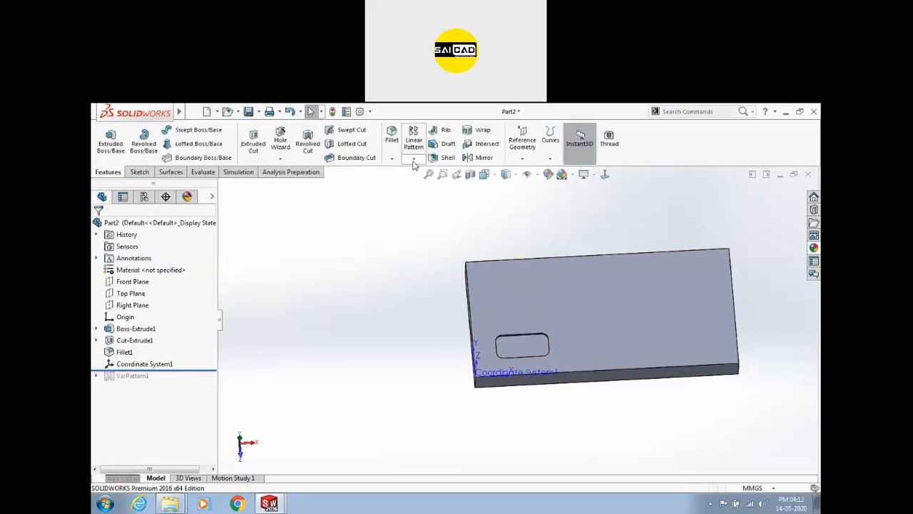
left_click(414, 159)
left_click(431, 261)
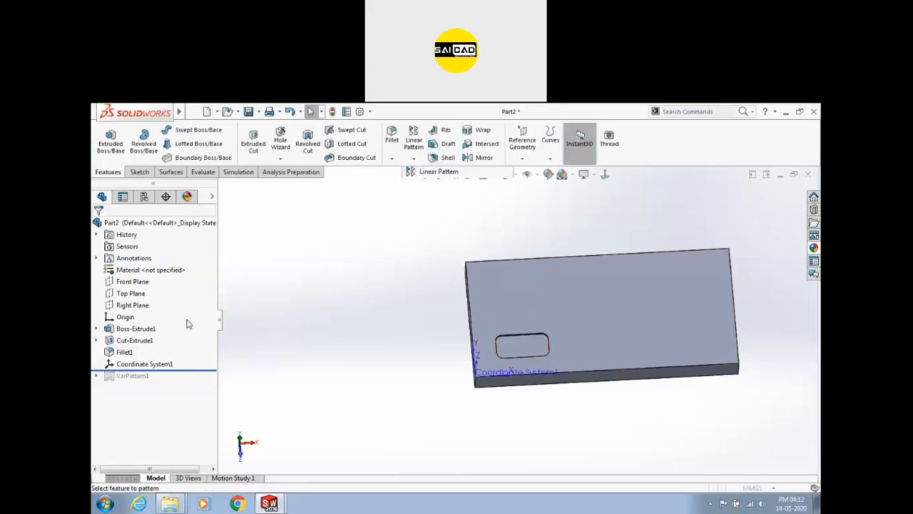
left_click(271, 304)
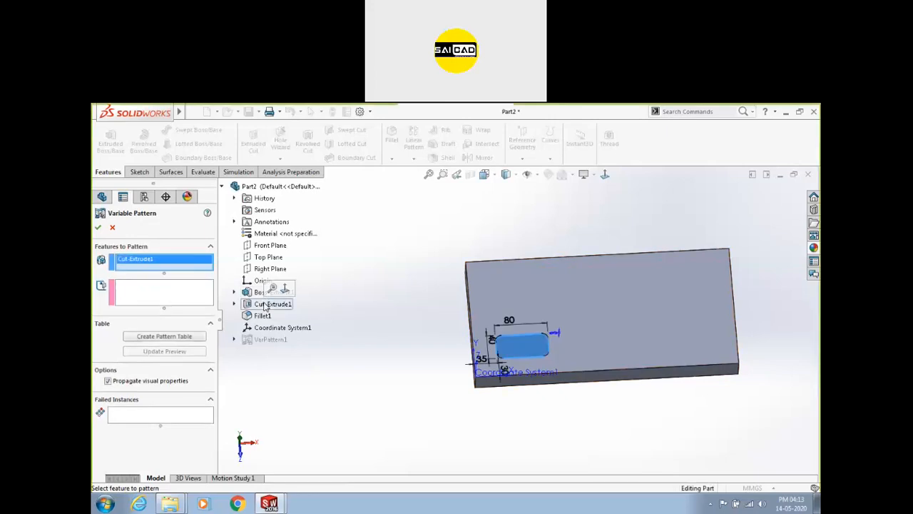
left_click(261, 316)
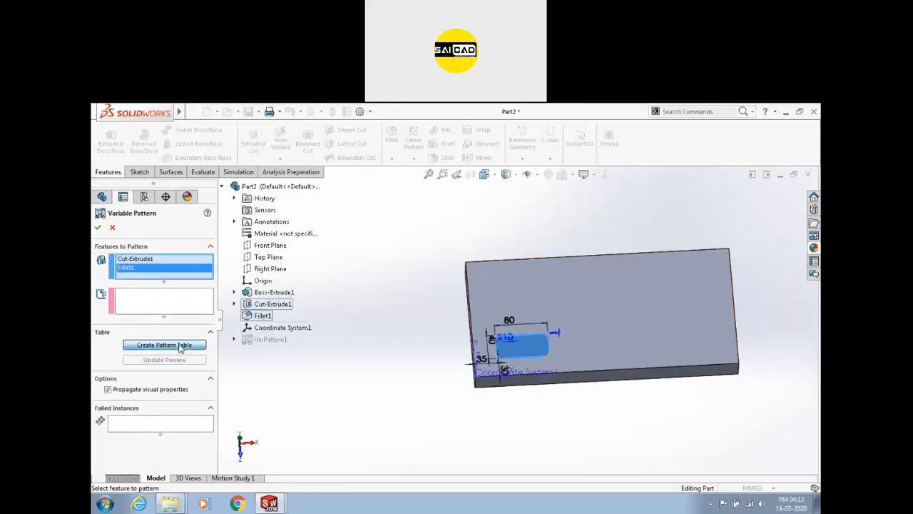
left_click(179, 345)
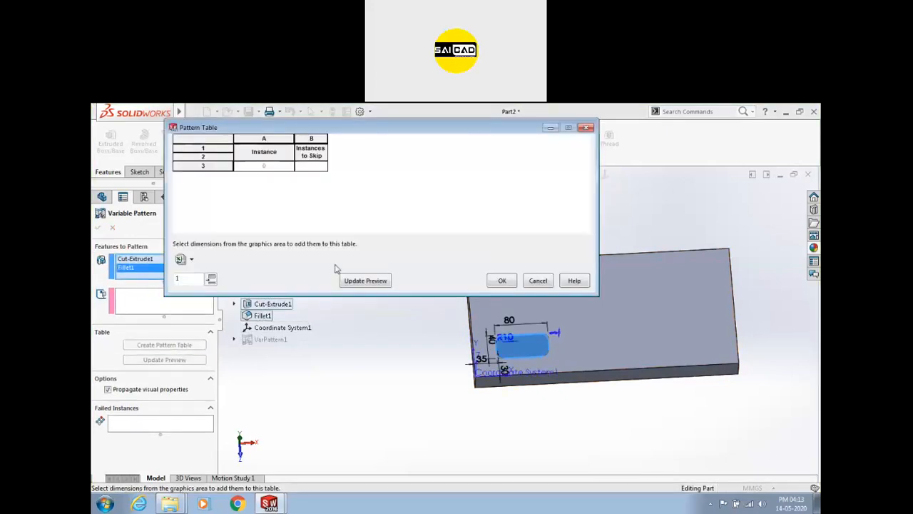
Try once more to add the 35 mm dimension, cancel the table, clear the selected features and discard the variable pattern.
left_click(482, 359)
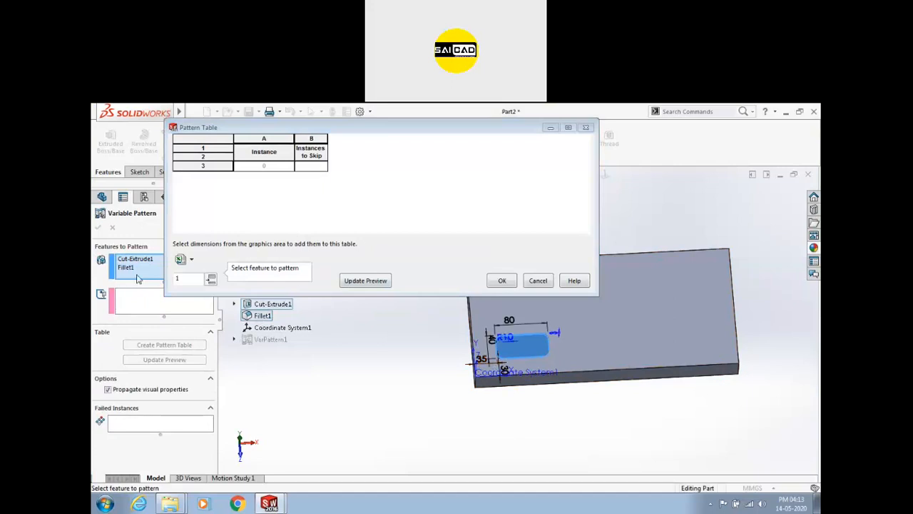
left_click(538, 280)
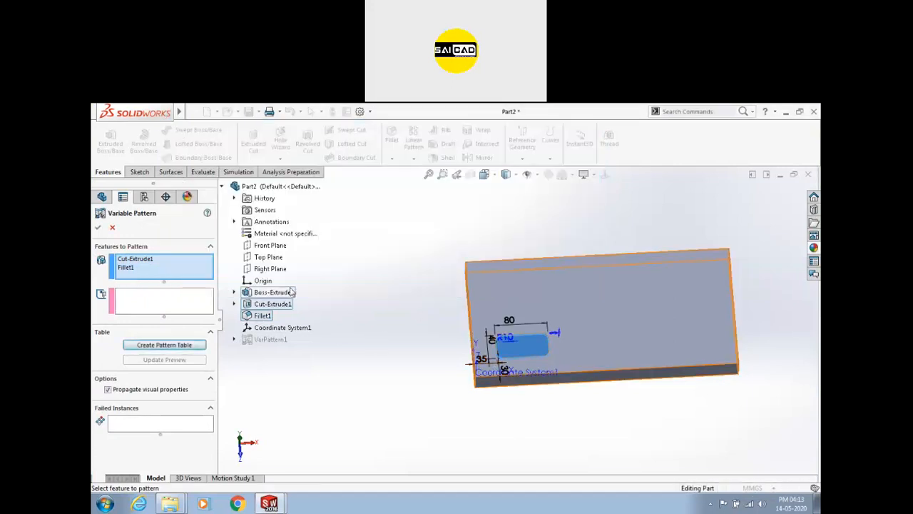
right_click(165, 276)
left_click(184, 279)
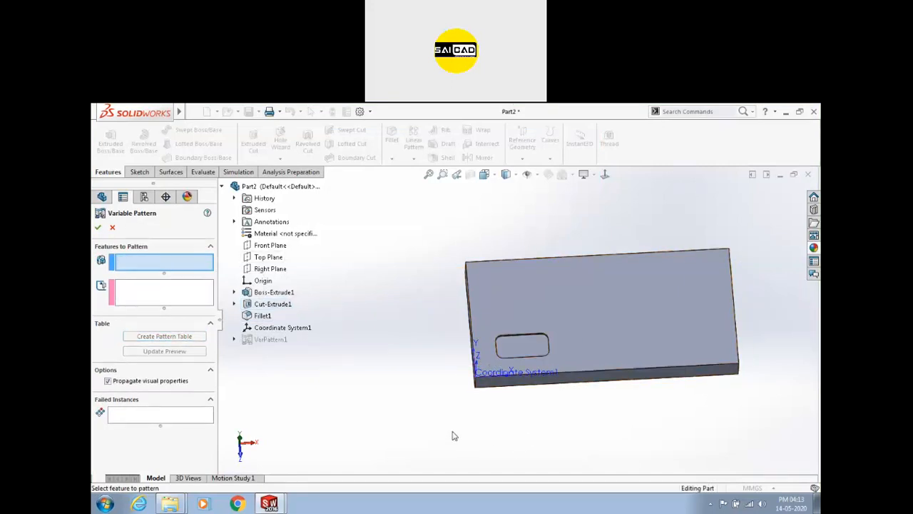
scroll(748, 274, "up", 1)
middle_click_drag(705, 290, 660, 287)
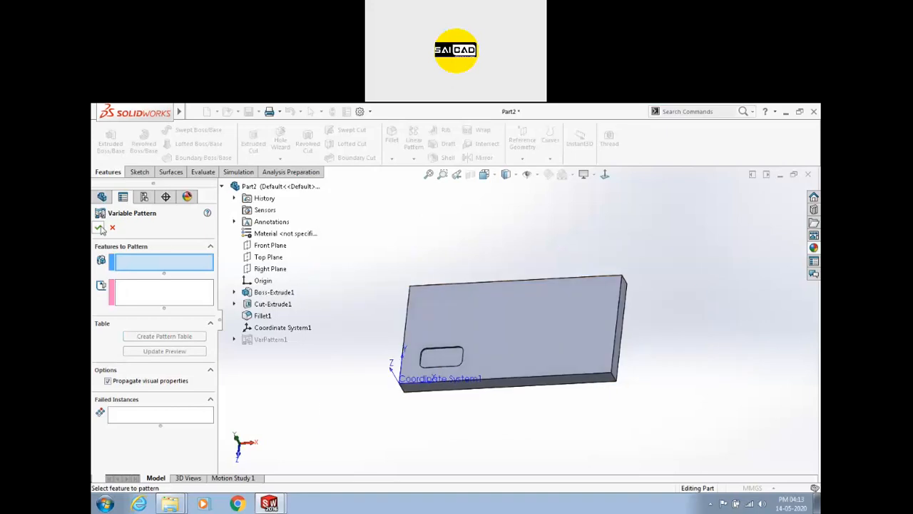
left_click(112, 227)
Close Part2 without saving its changes.
scroll(457, 353, "down", 2)
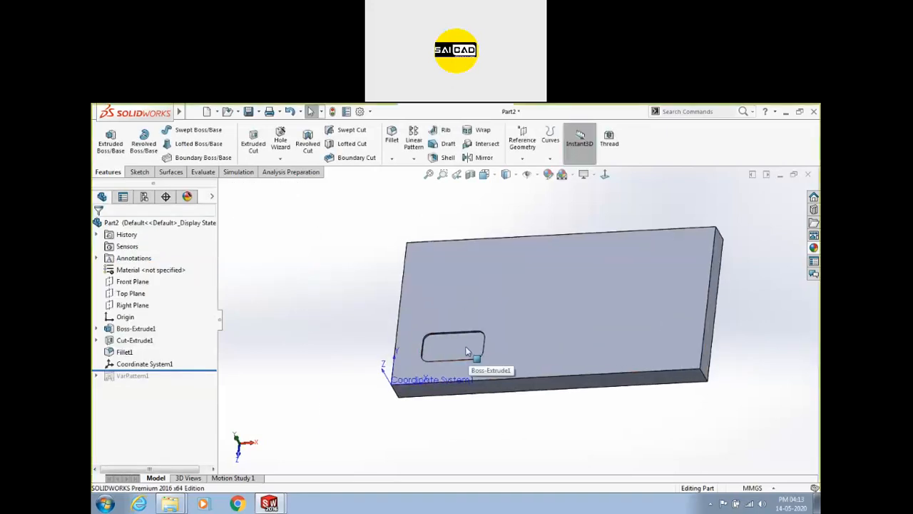
middle_click_drag(467, 350, 467, 378)
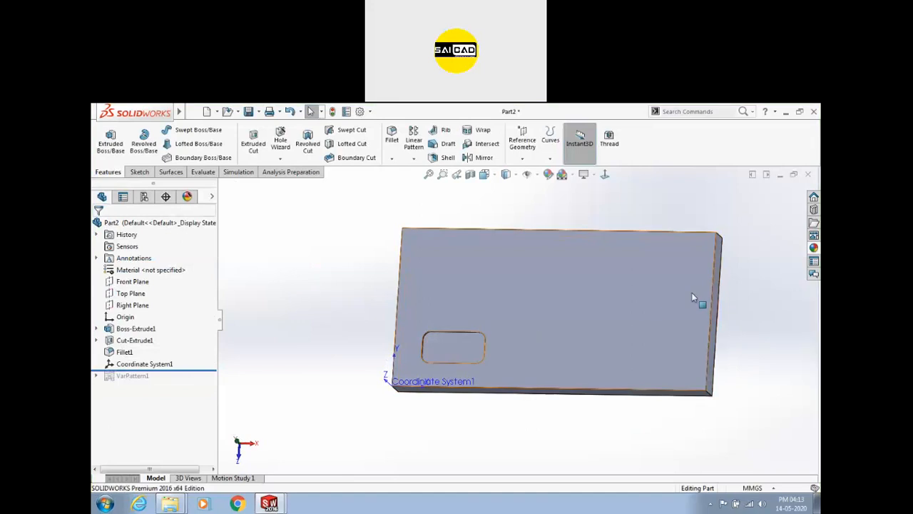
left_click(634, 300)
left_click(807, 175)
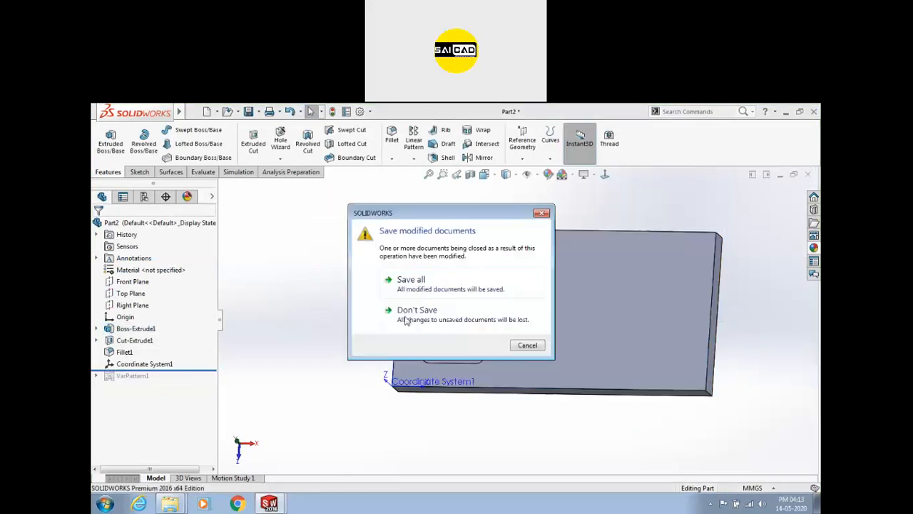
left_click(407, 318)
scroll(425, 337, "up", 2)
middle_click_drag(492, 320, 476, 344)
scroll(528, 332, "down", 2)
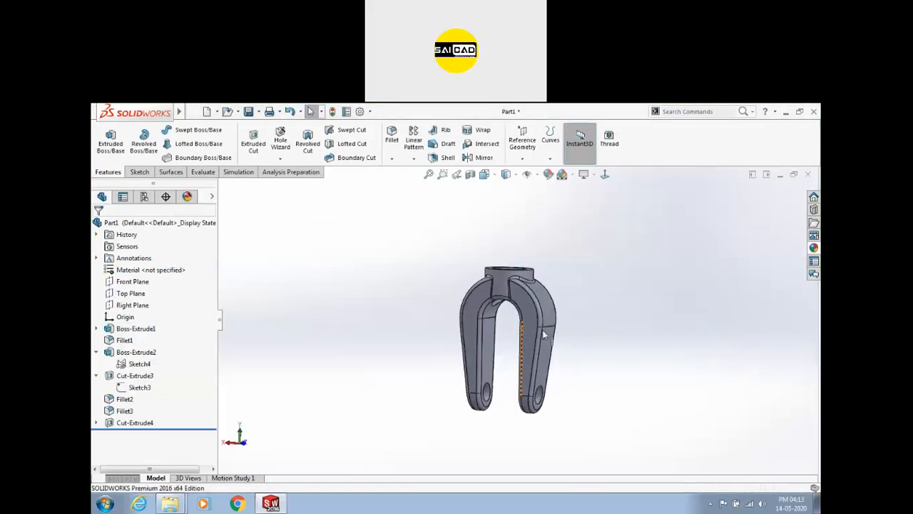
Close the fork part Part1 without saving its changes.
left_click(193, 112)
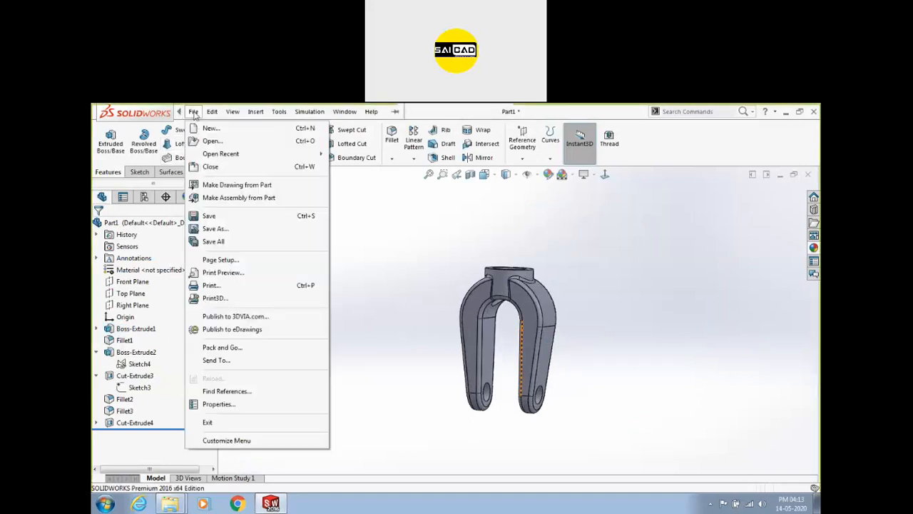
left_click(210, 167)
left_click(416, 311)
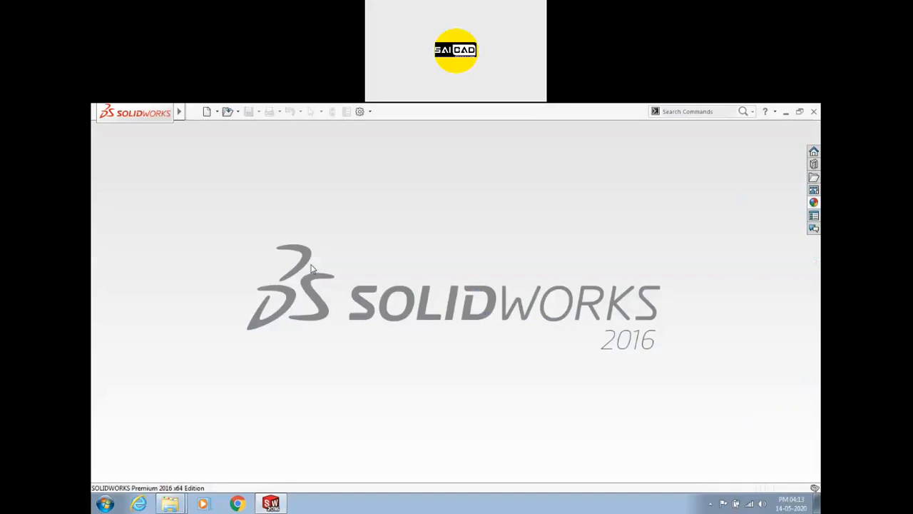
Create a new assembly document and dismiss the initial component insertion.
left_click(207, 112)
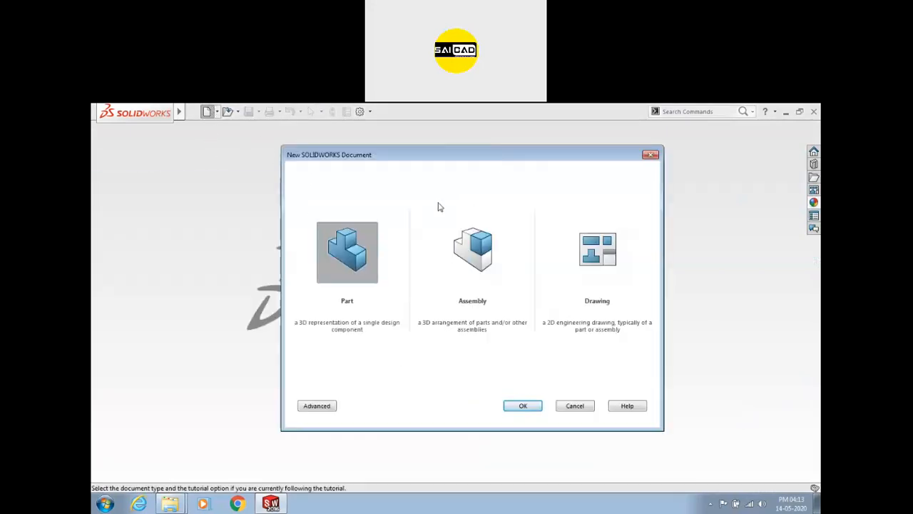
left_click(469, 253)
left_click(515, 407)
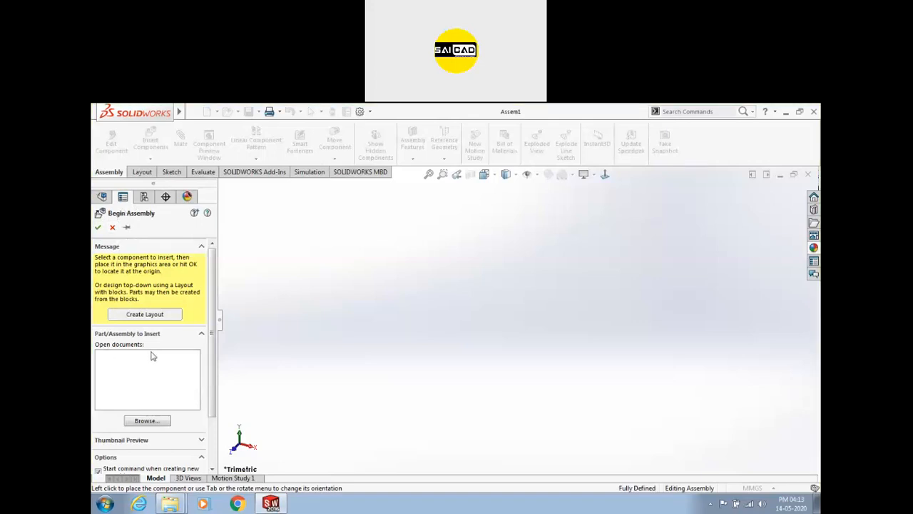
left_click(112, 227)
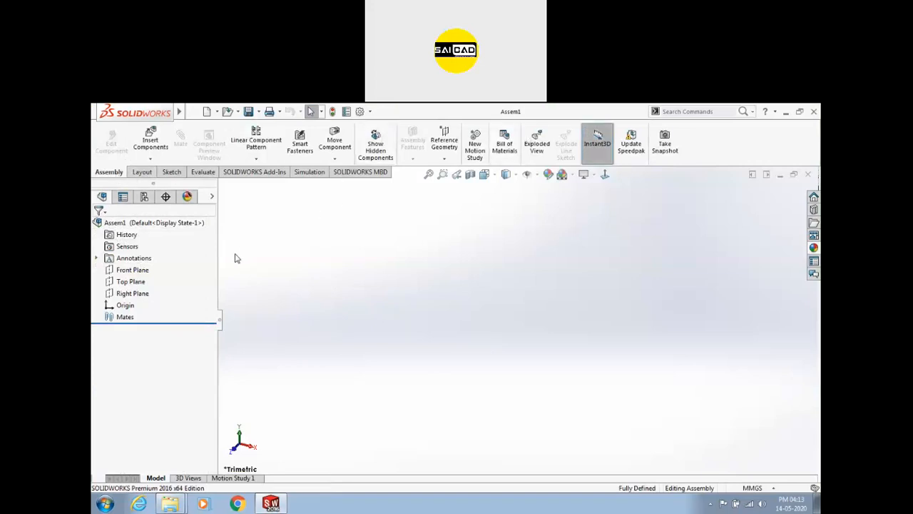
Insert the Base part from the Uni folder into the assembly and place it in open space.
left_click(150, 139)
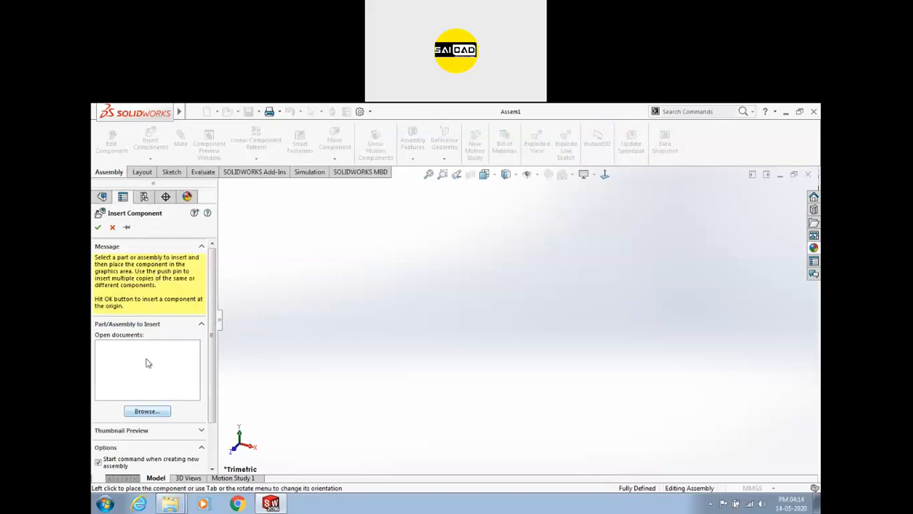
left_click(141, 416)
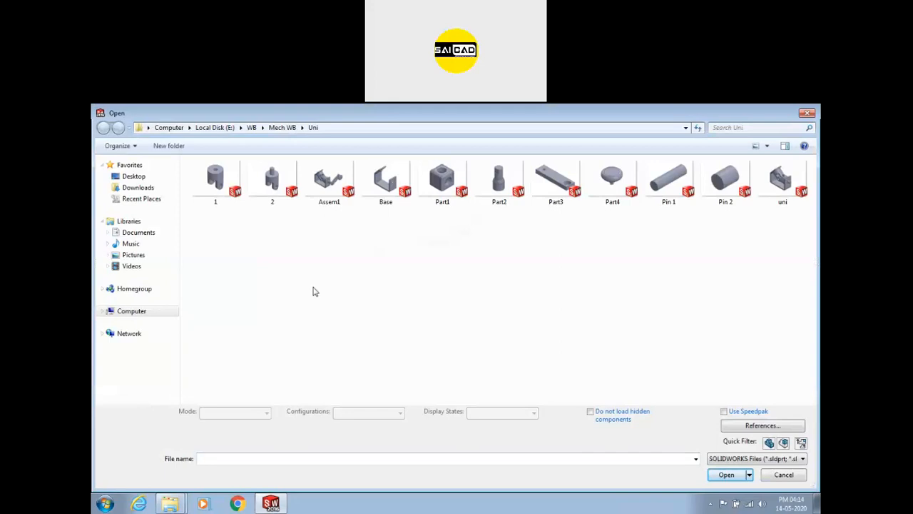
left_click(385, 179)
left_click(723, 474)
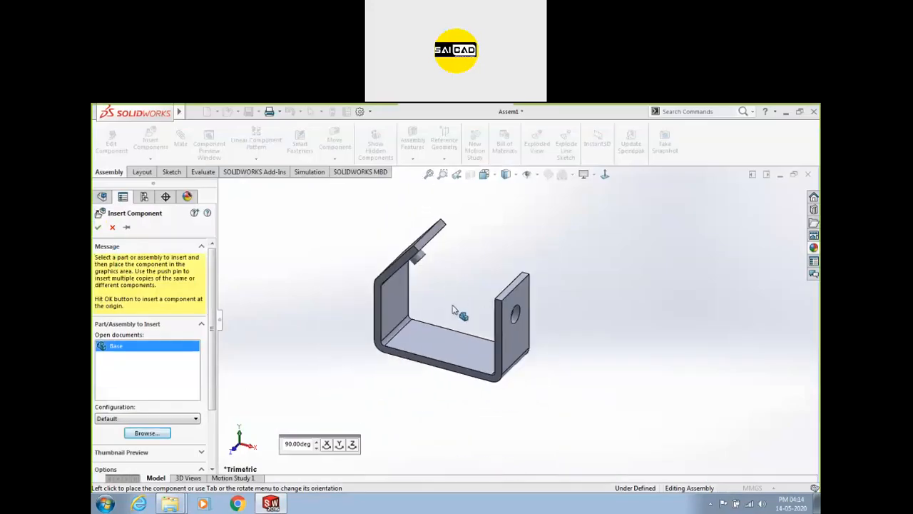
left_click(555, 309)
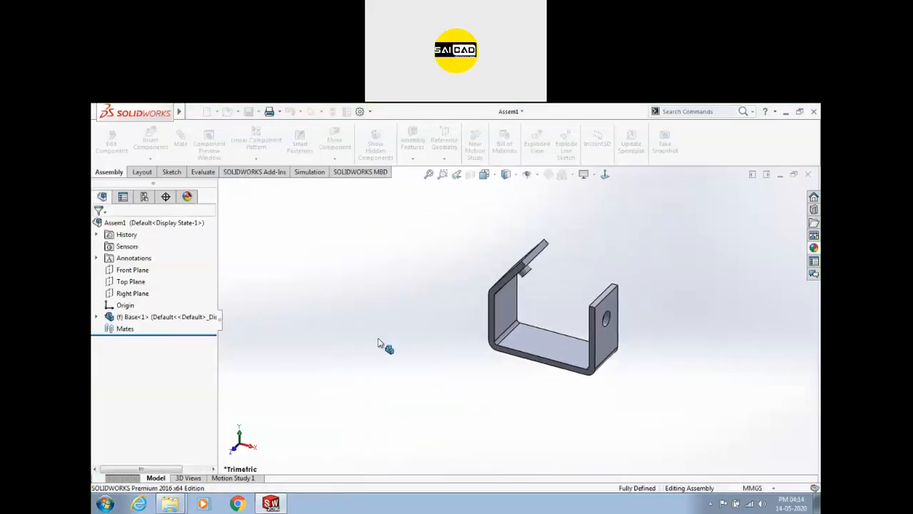
Try to move the fixed Base component, set it to Float and move it freely in the assembly.
scroll(350, 324, "up", 4)
scroll(529, 353, "down", 2)
left_click_drag(500, 350, 444, 394)
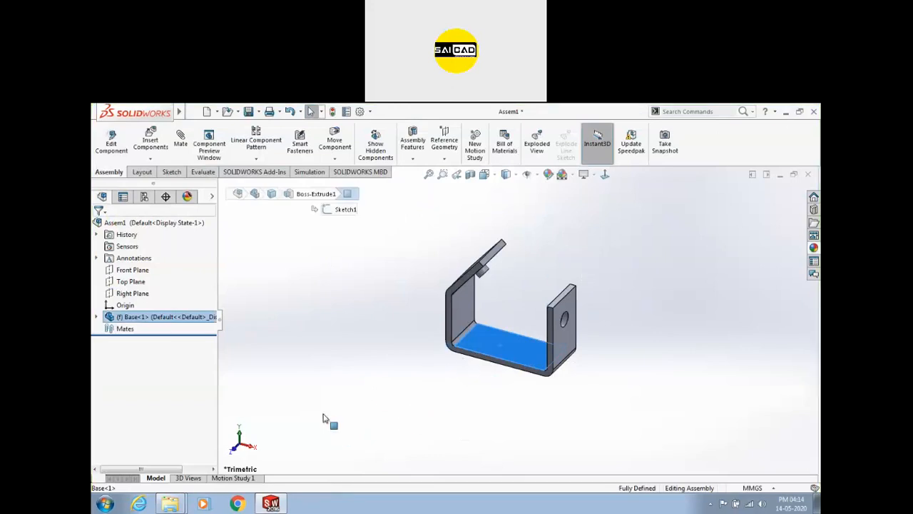
left_click_drag(459, 316, 488, 318)
left_click(481, 336)
right_click(482, 333)
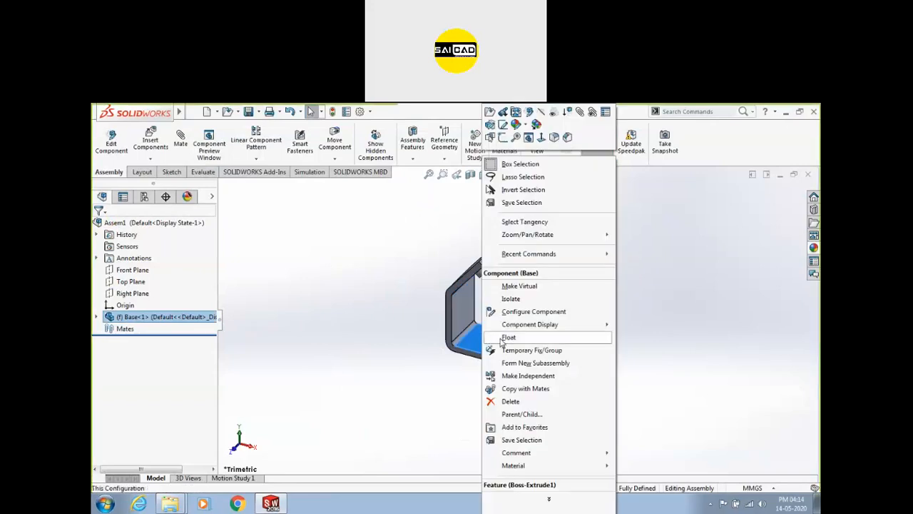
left_click(504, 339)
scroll(471, 342, "up", 5)
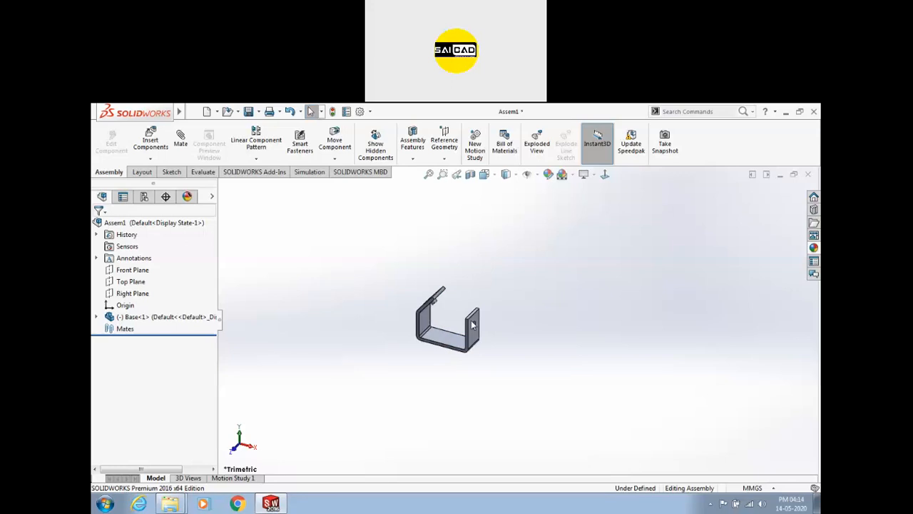
mouse_move(484, 332)
left_mouse_down()
mouse_move(356, 246)
mouse_move(729, 366)
mouse_move(473, 333)
left_mouse_up()
scroll(472, 332, "down", 3)
Fix the Base component in place again and test whether it can be moved.
right_click(472, 333)
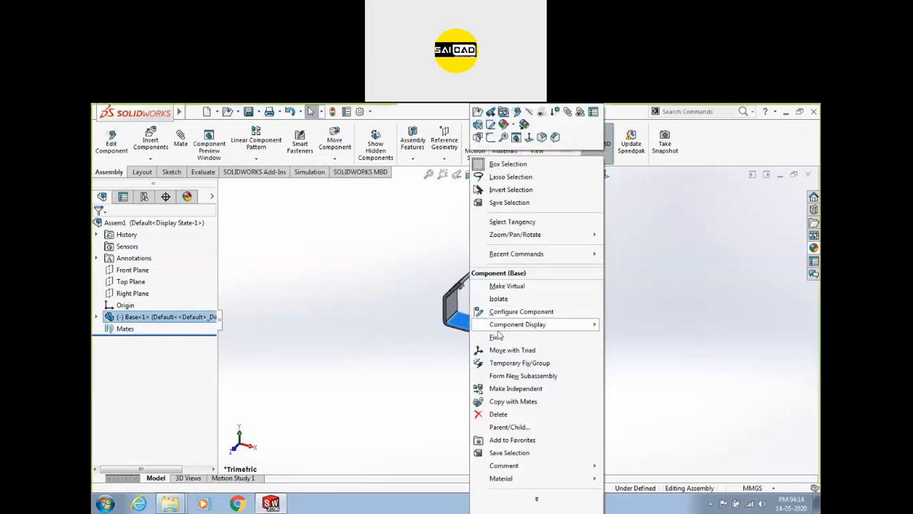
left_click(503, 339)
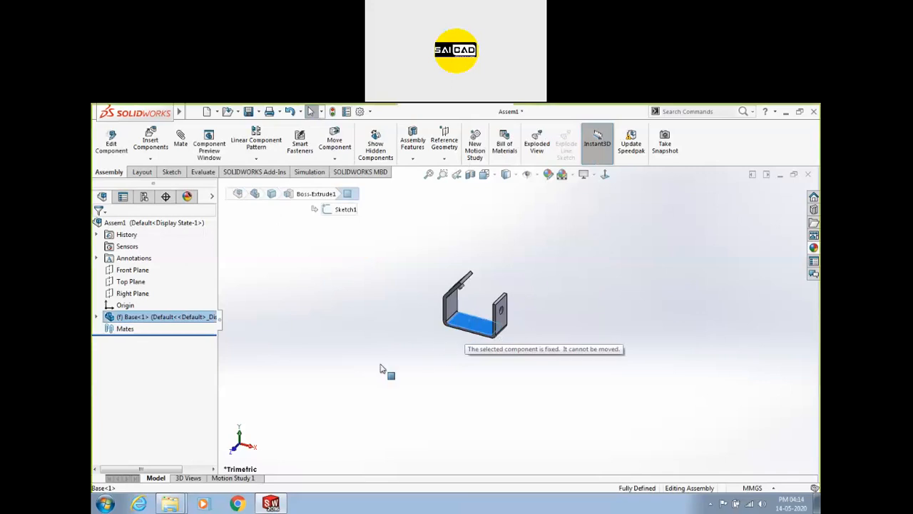
left_click(440, 344)
scroll(449, 332, "down", 2)
left_click(453, 328)
left_click(338, 336)
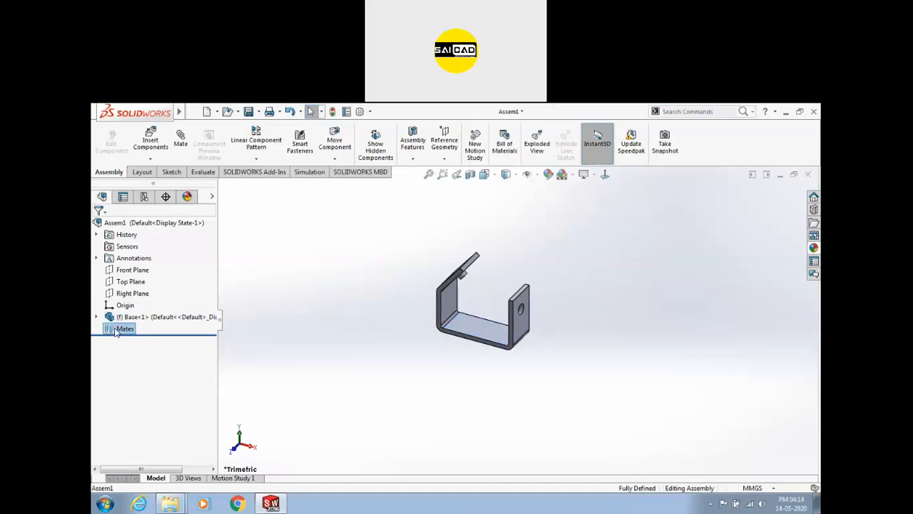
Set the Base component back to Float and move it to a new position in the assembly.
scroll(416, 331, "down", 2)
scroll(515, 323, "up", 1)
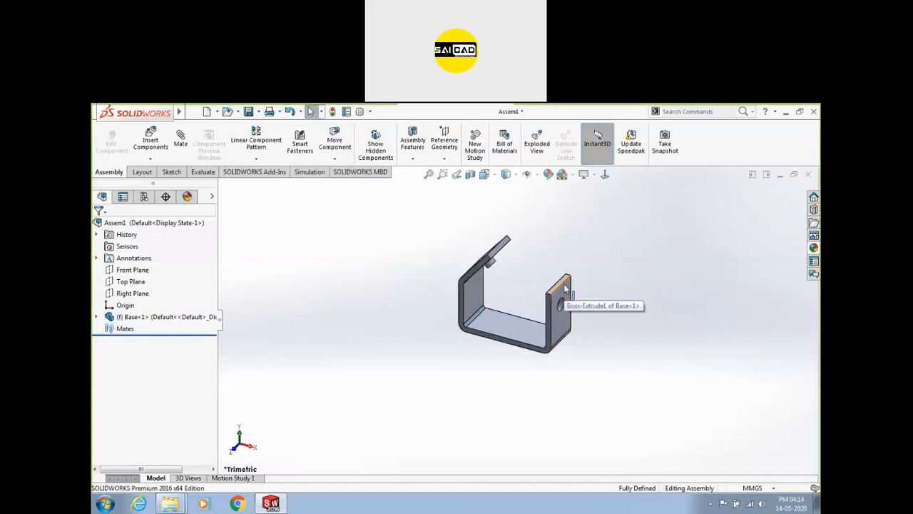
left_click(505, 325)
right_click(503, 328)
left_click(515, 337)
left_click_drag(483, 317, 462, 330)
left_click(378, 369)
scroll(439, 347, "down", 2)
scroll(520, 341, "up", 2)
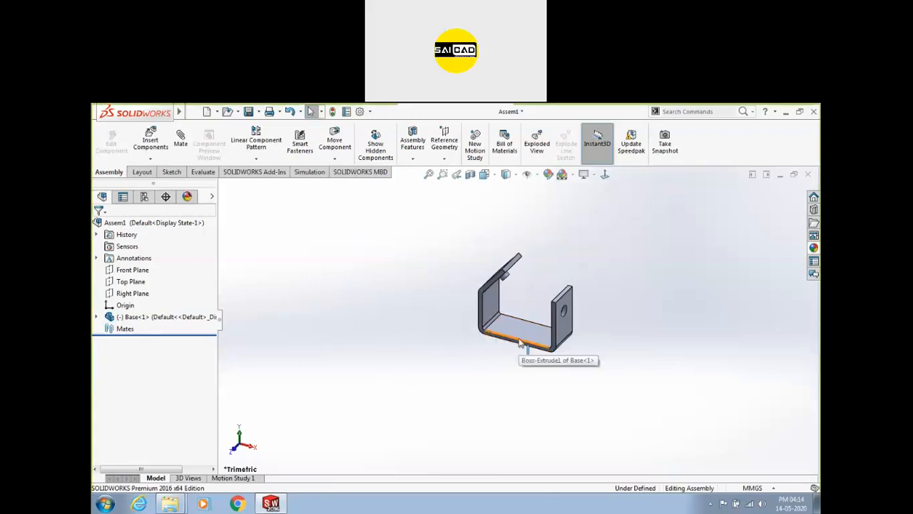
Add a coincident mate between the Base component's Front Plane and the assembly's Front Plane.
left_click(139, 317)
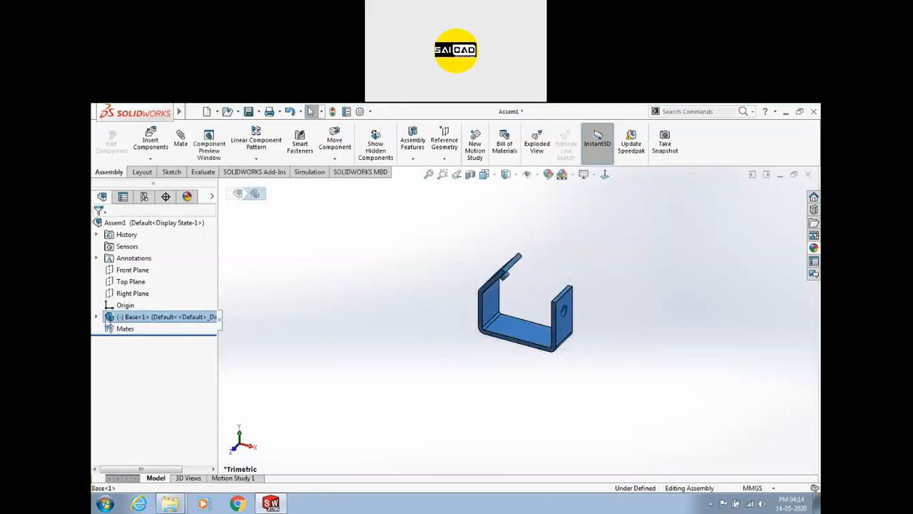
left_click(96, 317)
scroll(153, 304, "down", 1)
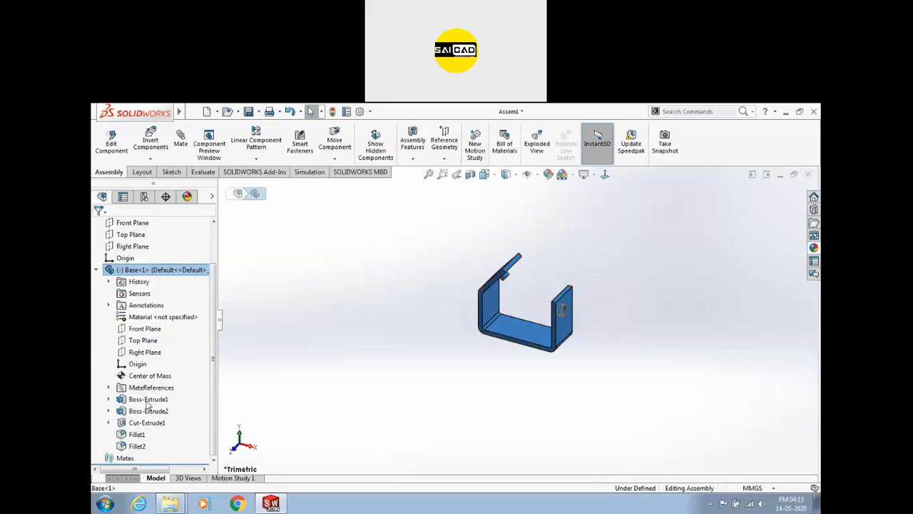
left_click(145, 328)
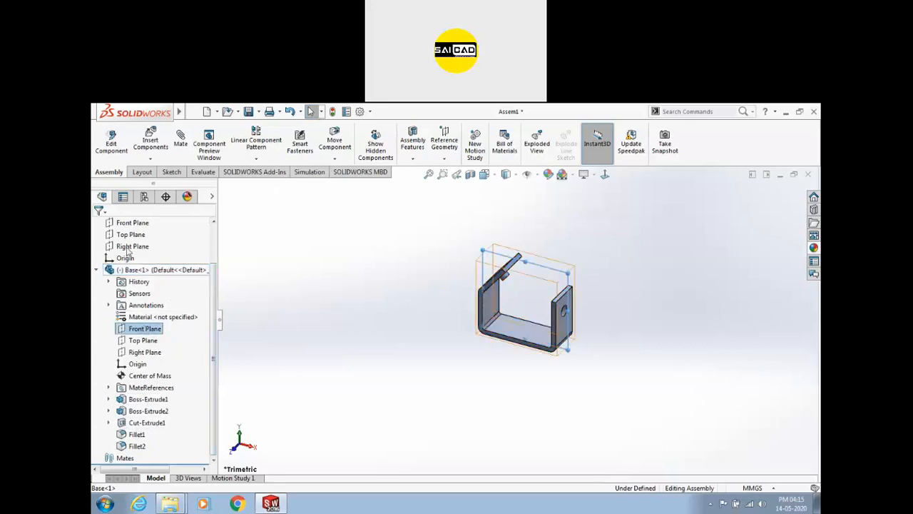
left_click(133, 222, "ctrl")
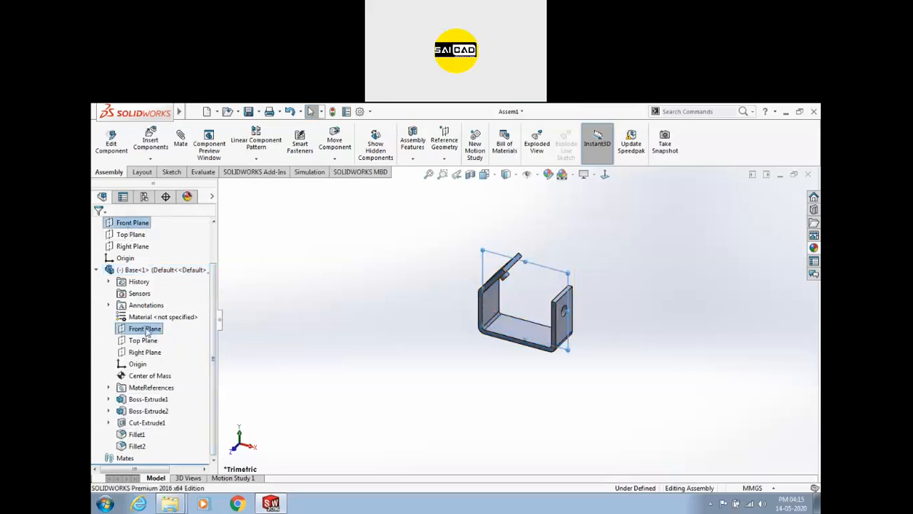
left_click(179, 141)
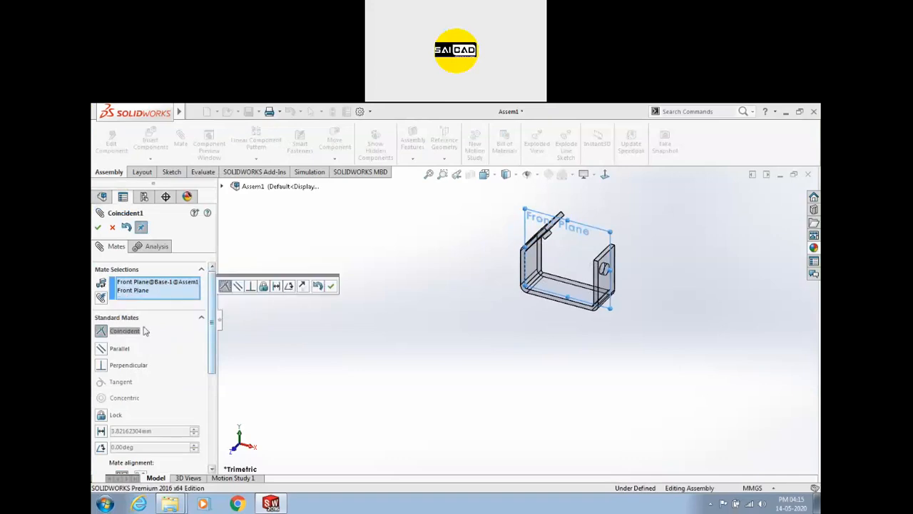
left_click(98, 227)
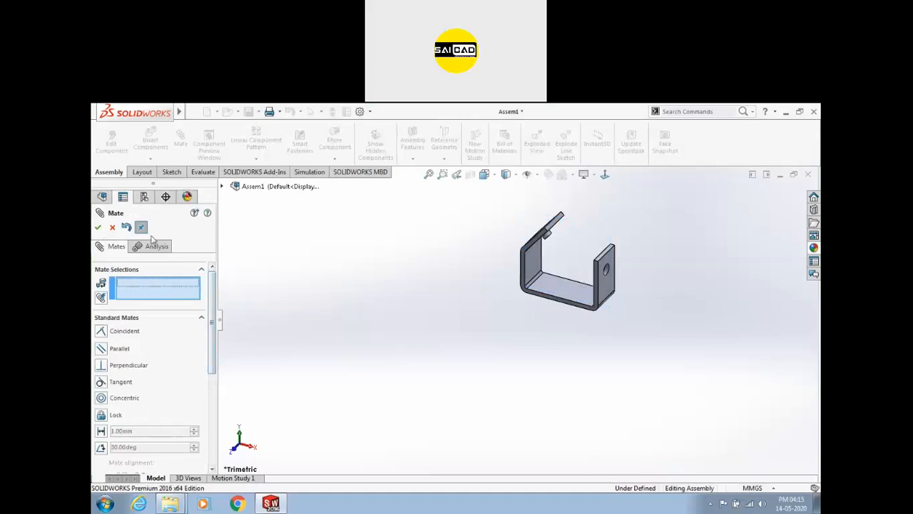
Mate the Base component's Top Plane coincident with the assembly's Top Plane and finish the Mate command.
left_click(221, 186)
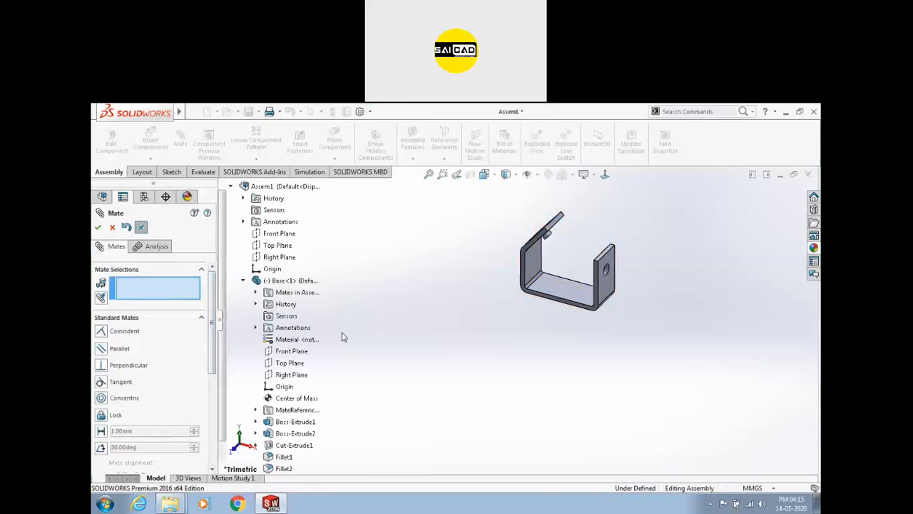
left_click(291, 364)
left_click(277, 245)
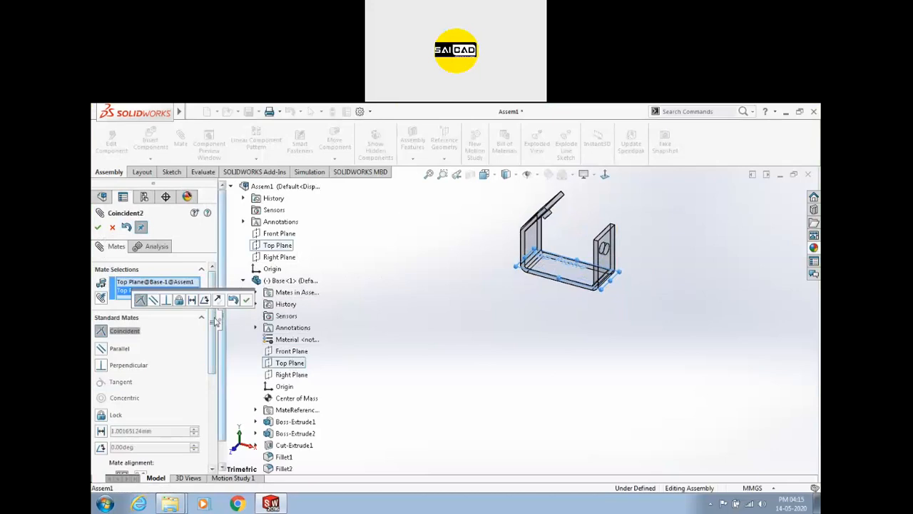
left_click(246, 300)
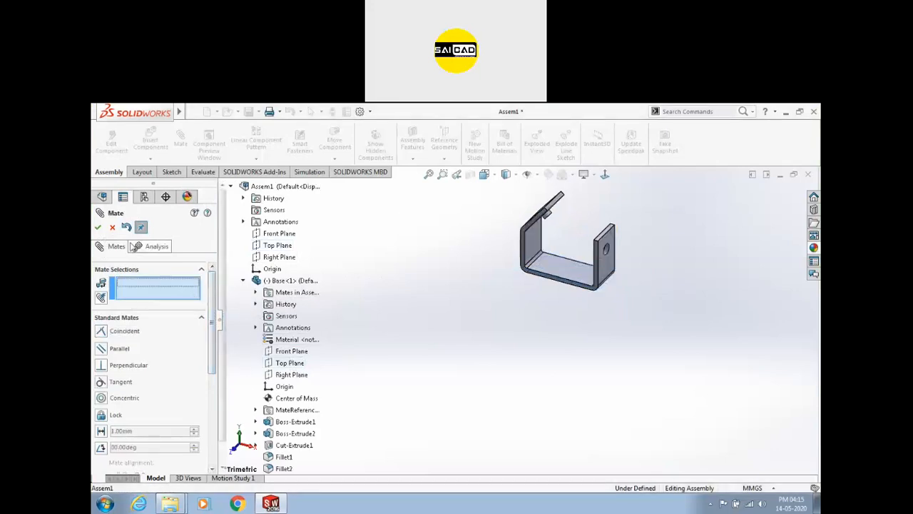
left_click(112, 228)
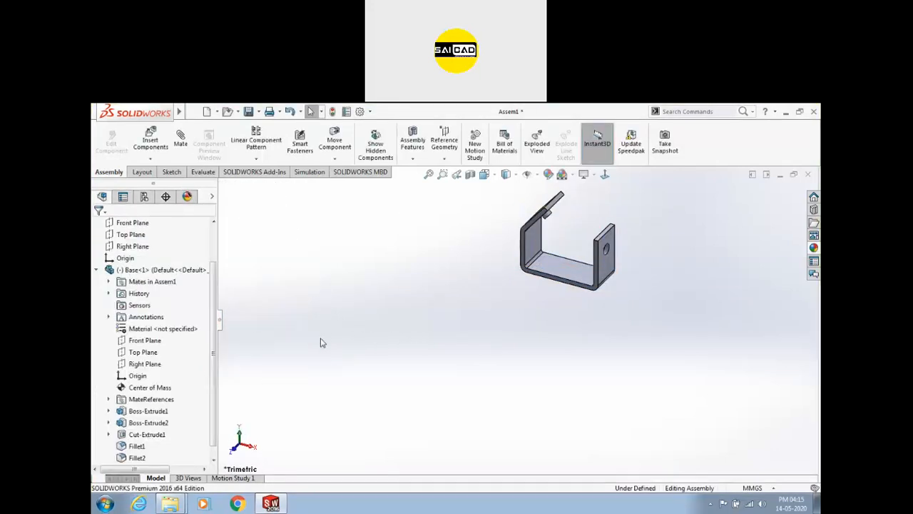
Add a coincident mate between the Base part's Right Plane and the assembly's Right Plane.
left_click(145, 364)
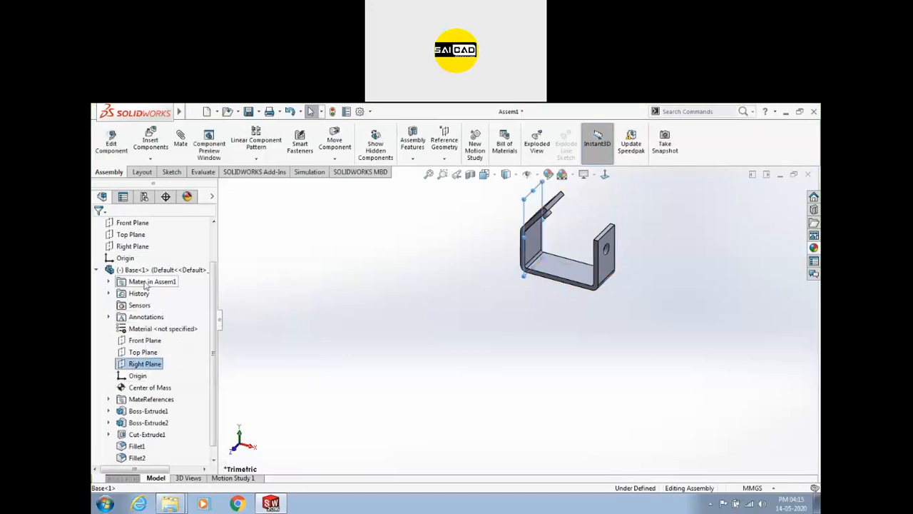
left_click(133, 247, "ctrl")
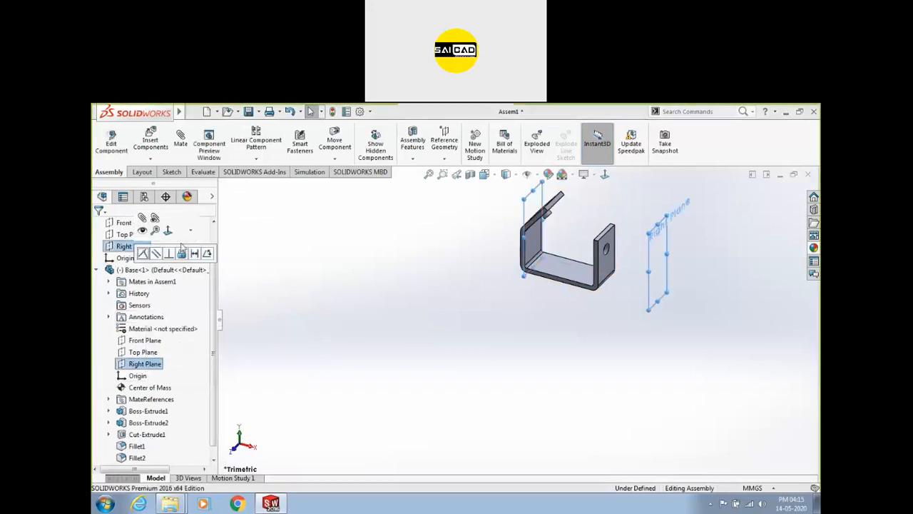
left_click(144, 254)
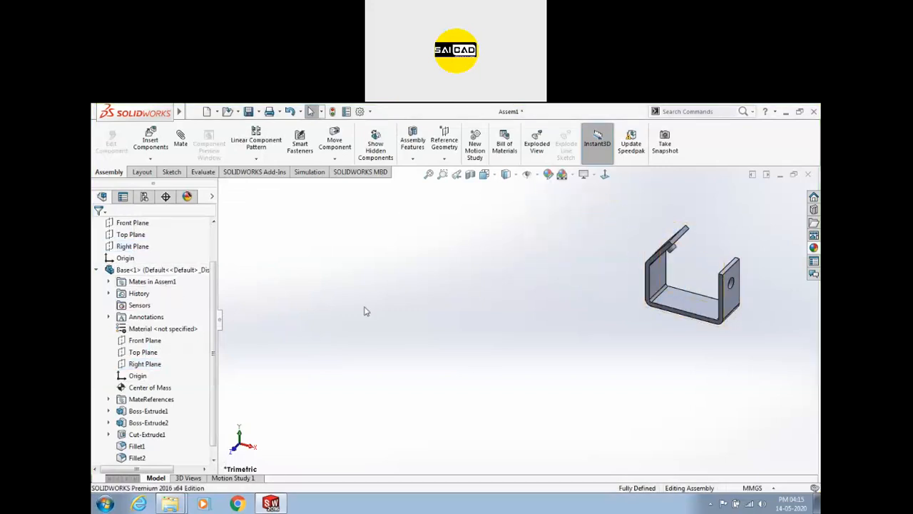
Delete the three coincident mates that tie the Base part to the assembly planes.
scroll(345, 313, "up", 2)
left_click(99, 270)
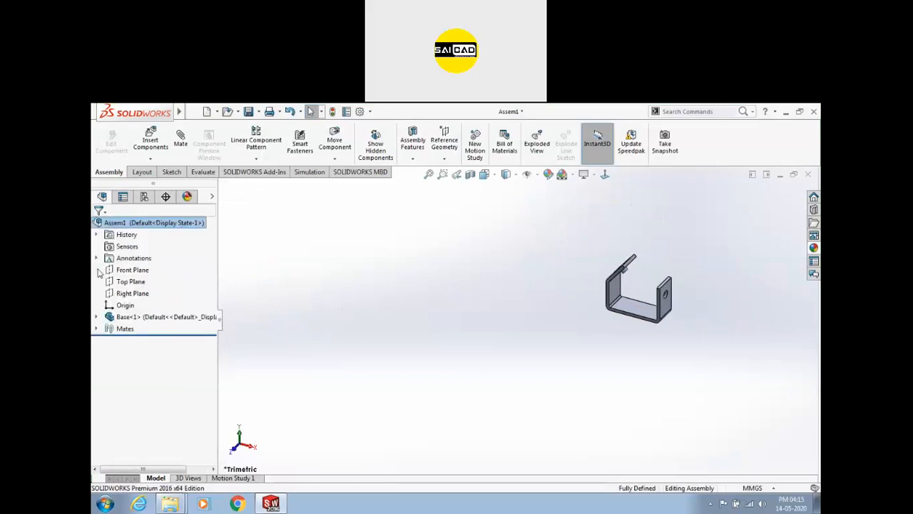
left_click(96, 329)
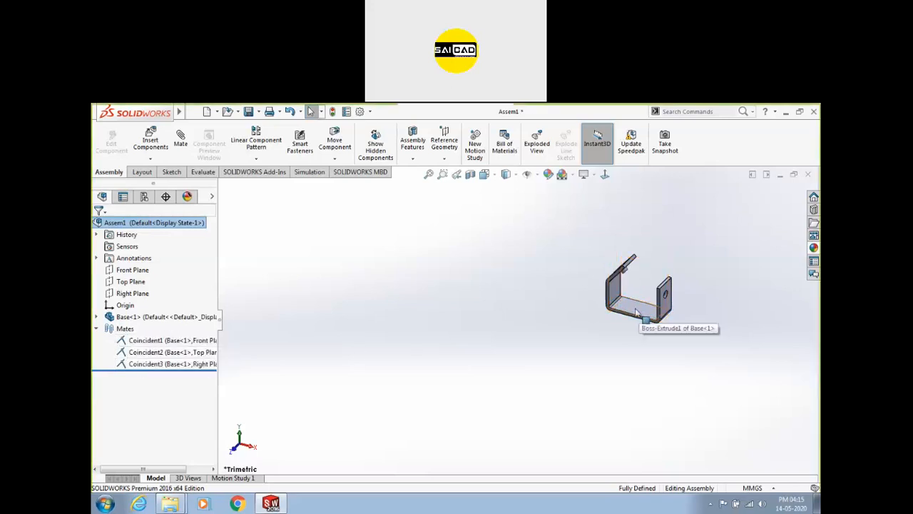
left_click(201, 341)
left_click(184, 364, "shift")
key("Delete")
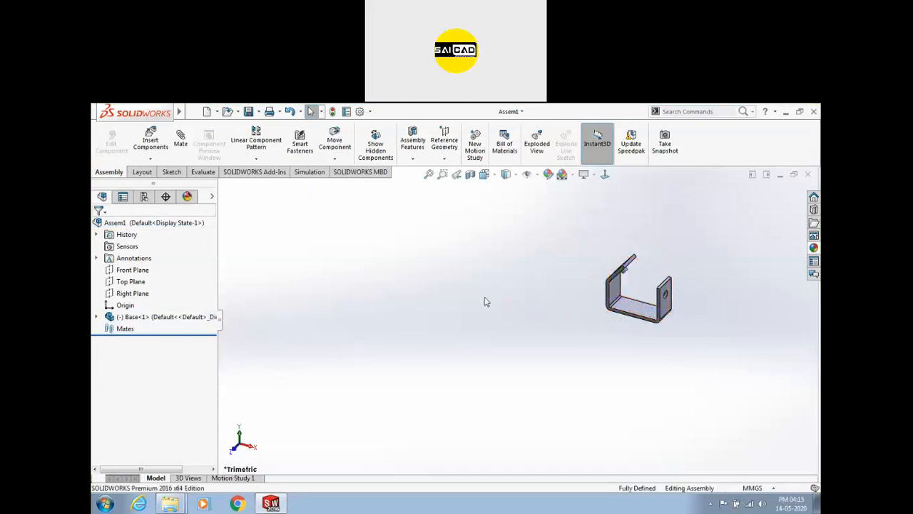
Move the freed Base part to an open area of the assembly and fix it in place.
left_click_drag(628, 287, 512, 326)
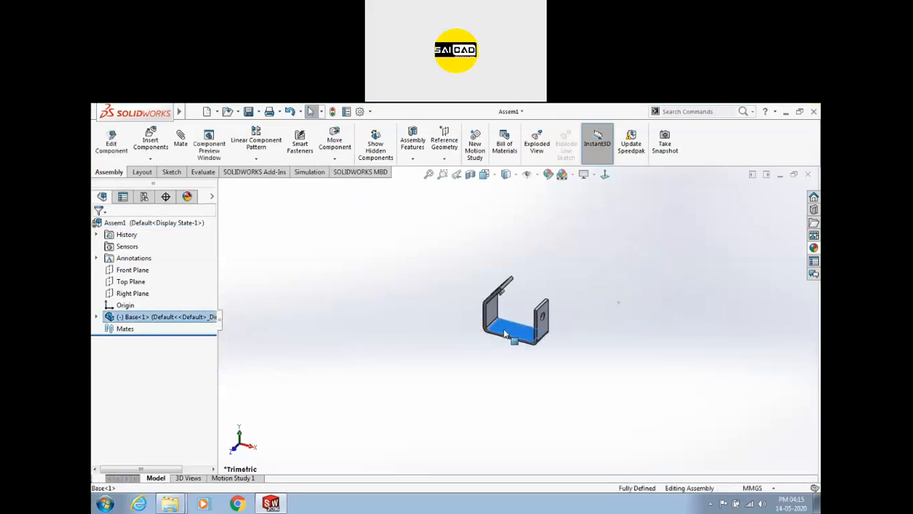
right_click(512, 326)
left_click(528, 337)
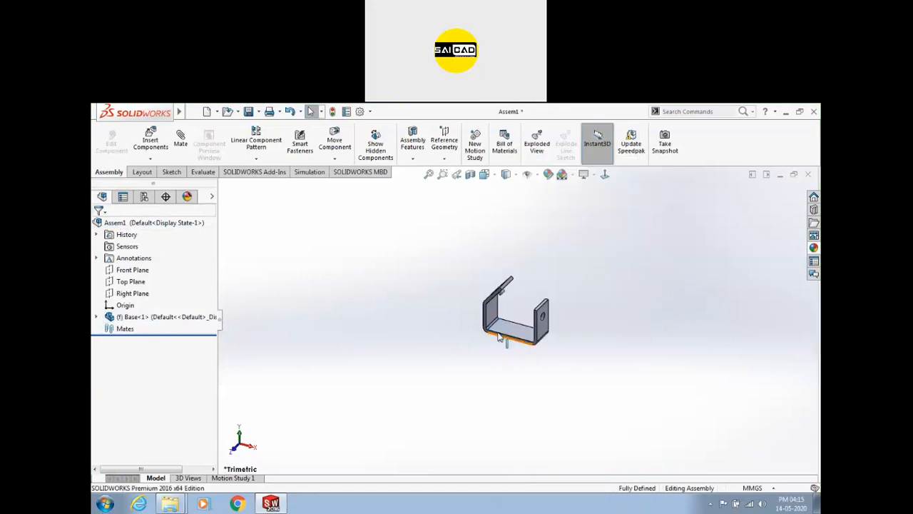
middle_click_drag(499, 337, 533, 347)
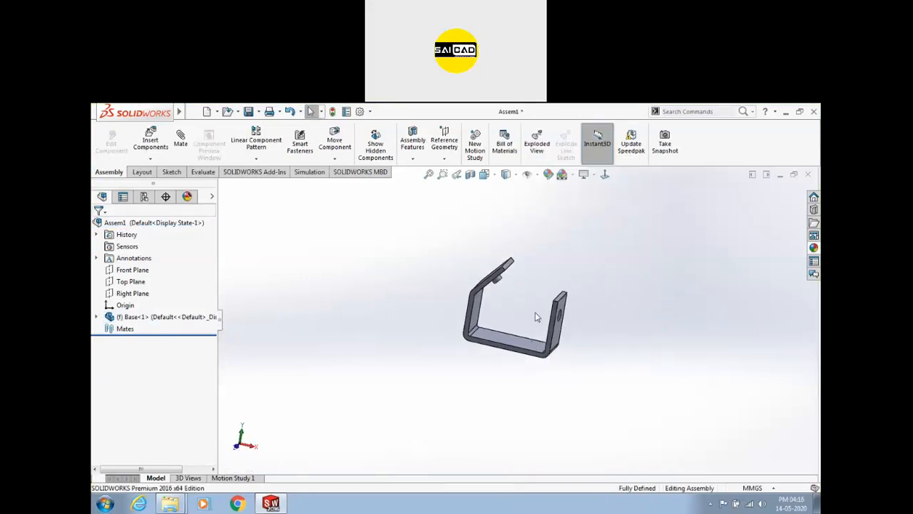
Load parts 1, 2, Part1 to Part4, Pin 1 and Pin 2 from the Uni folder for insertion, leaving out Assem1 and Base.
left_click(151, 141)
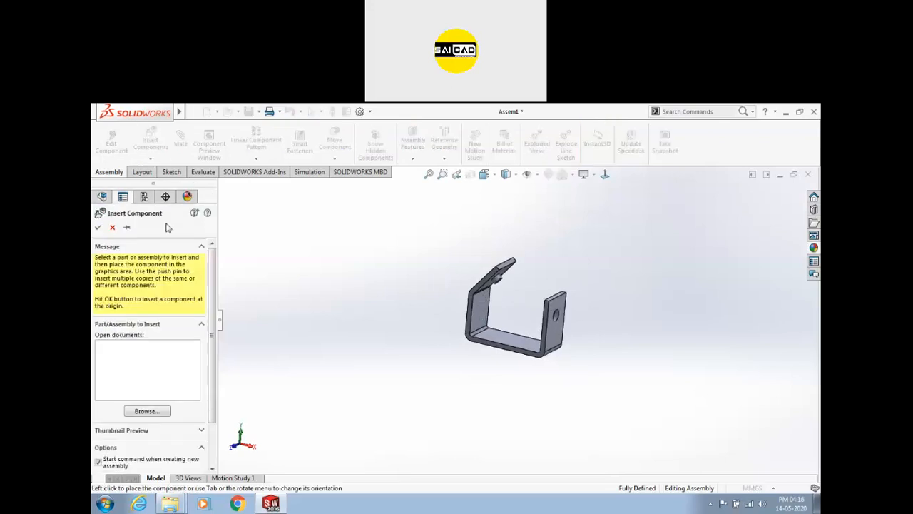
left_click(146, 411)
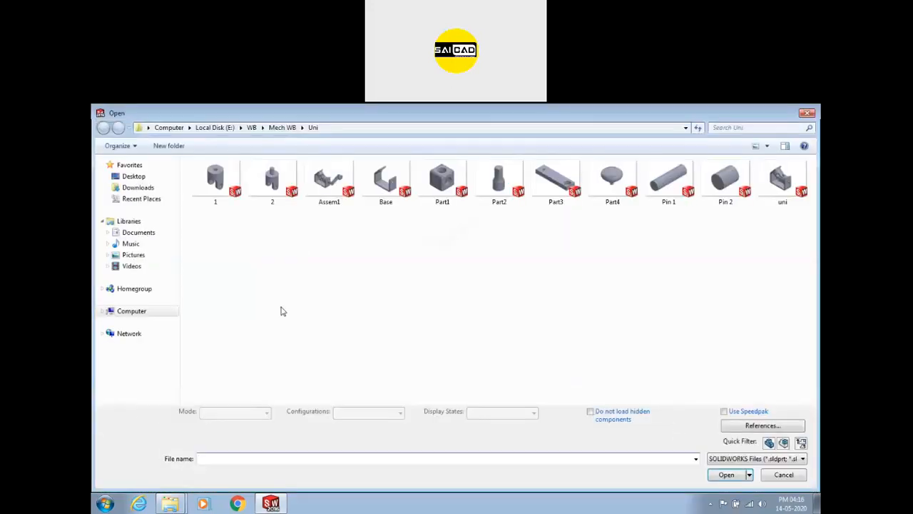
left_click_drag(740, 242, 185, 160)
left_click(329, 181, "ctrl")
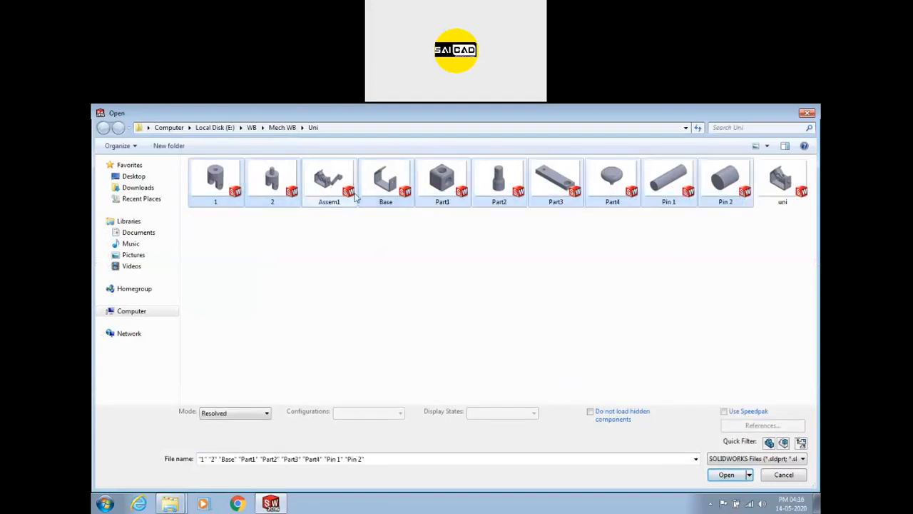
left_click(385, 182, "ctrl")
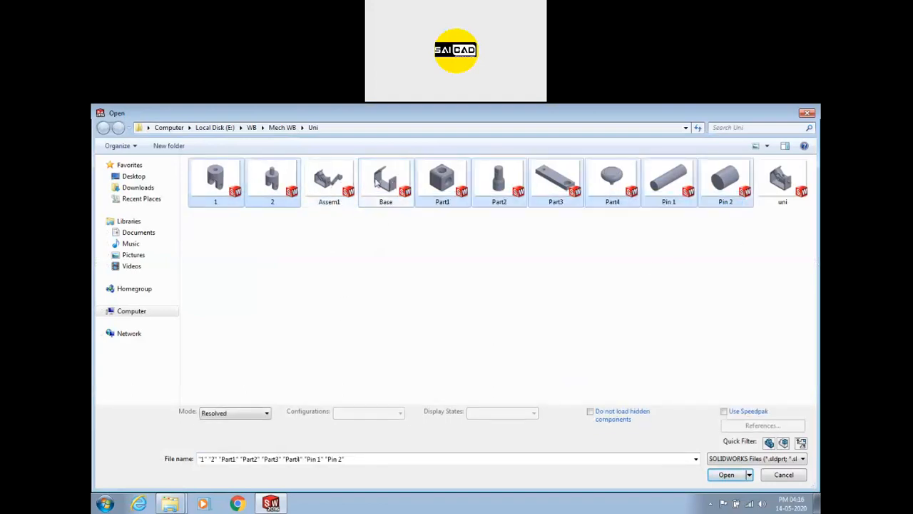
left_click(745, 475)
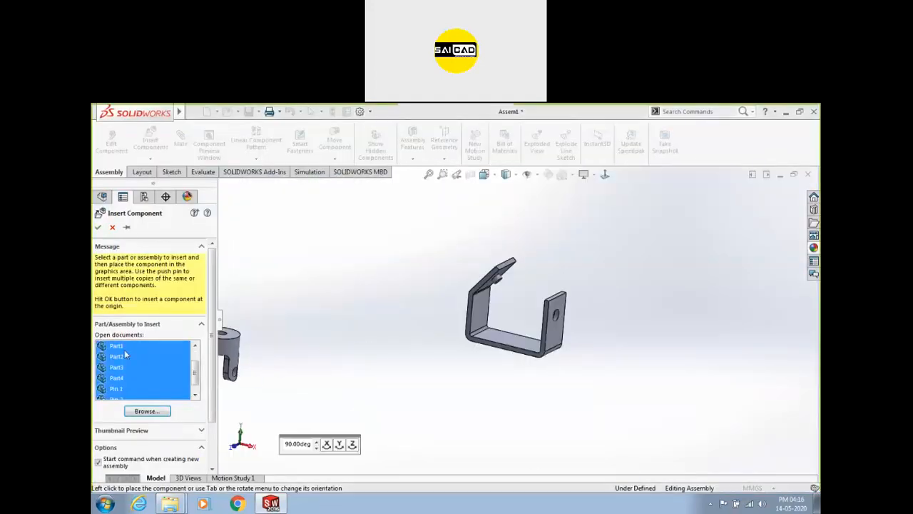
Place component 1 in empty space beside the Base and snap component 2's shaft into the hole in the Base's upright flange.
scroll(421, 305, "up", 3)
scroll(490, 330, "down", 2)
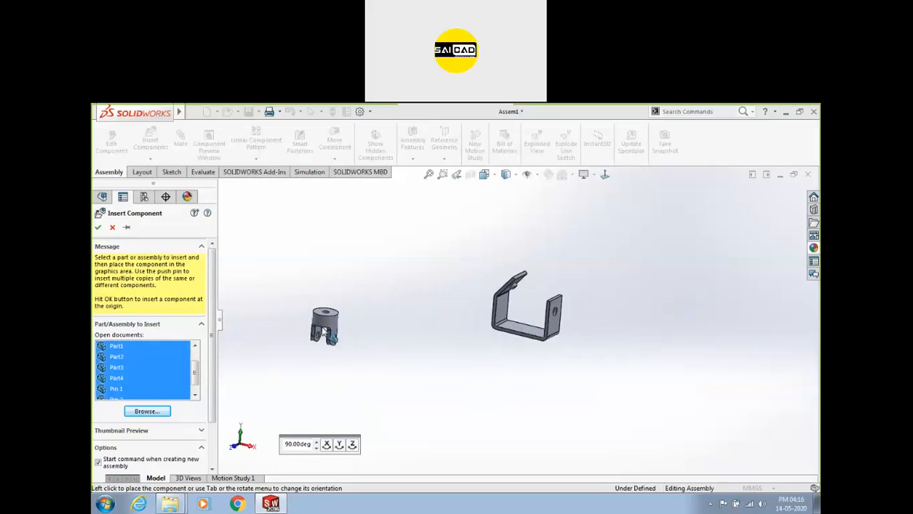
left_click(292, 314)
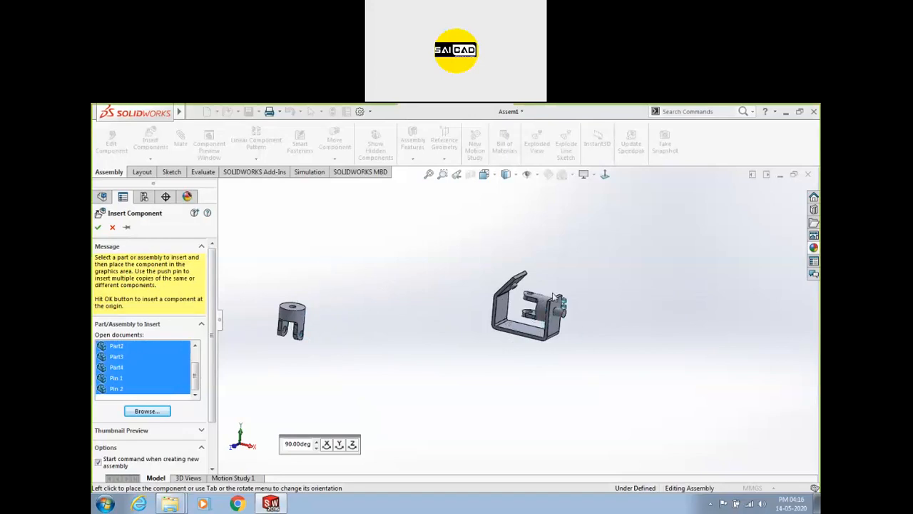
left_click(657, 265)
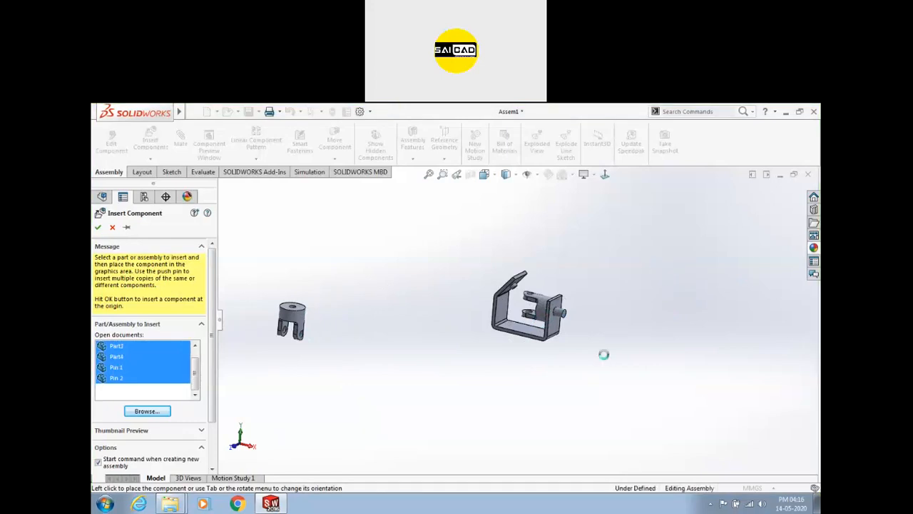
Place Part1, Part2, Part3, Part4, Pin 1 and Pin 2 in the empty space between component 1 and the Base.
left_click(402, 335)
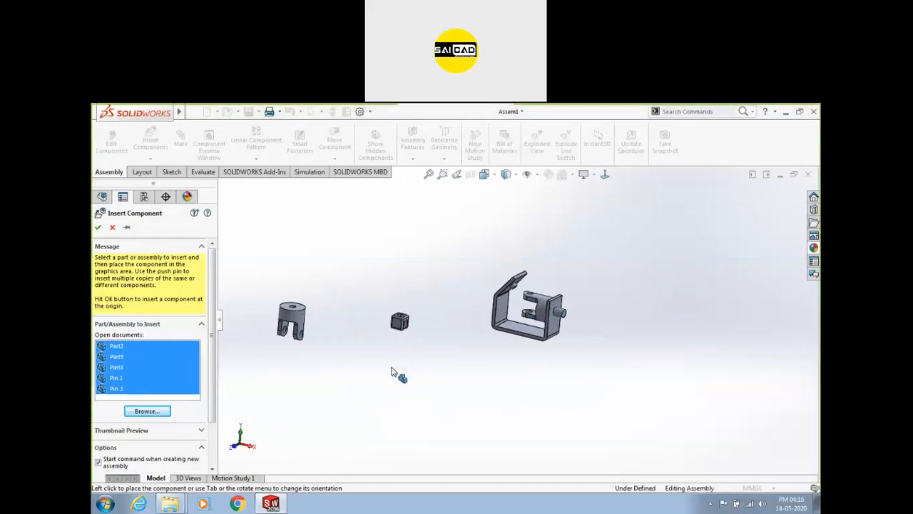
left_click(415, 401)
left_click(475, 399)
left_click(458, 285)
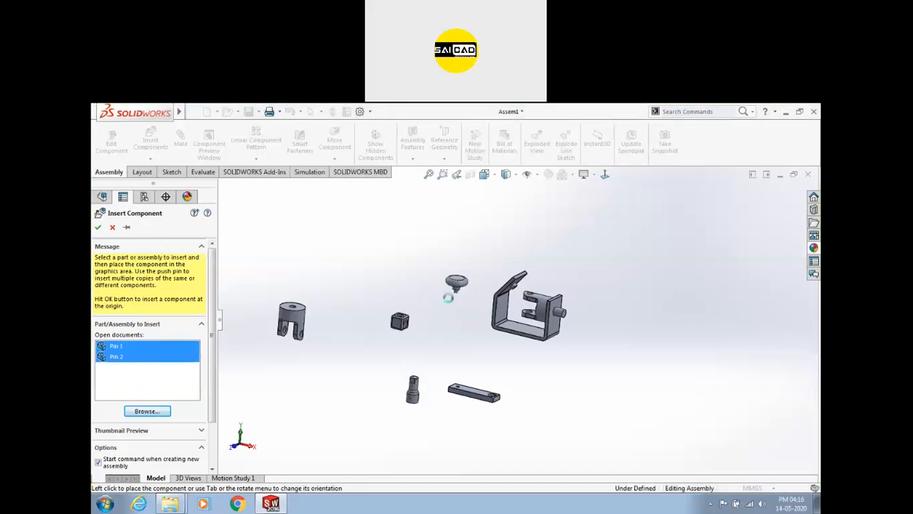
left_click(457, 326)
left_click(473, 355)
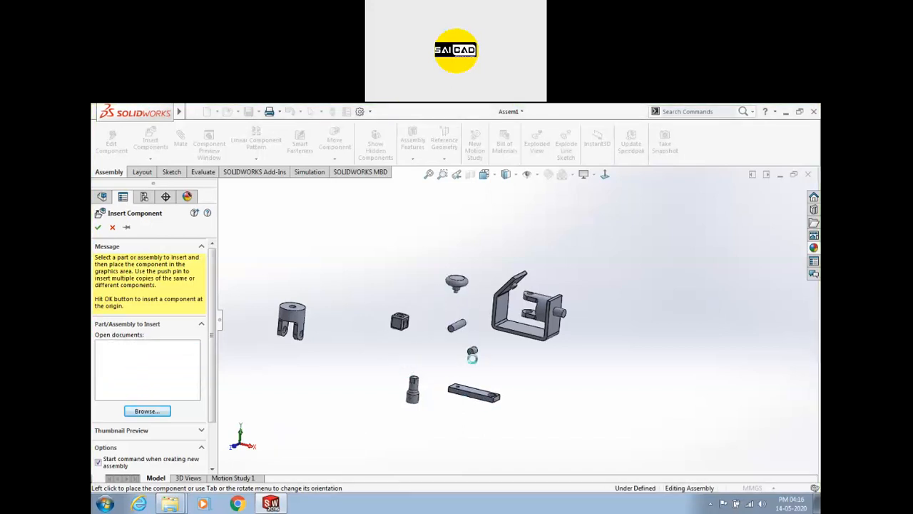
Rotate component 2 about its shaft in the Base's flange hole to test its remaining freedom.
scroll(487, 355, "up", 2)
scroll(533, 340, "down", 2)
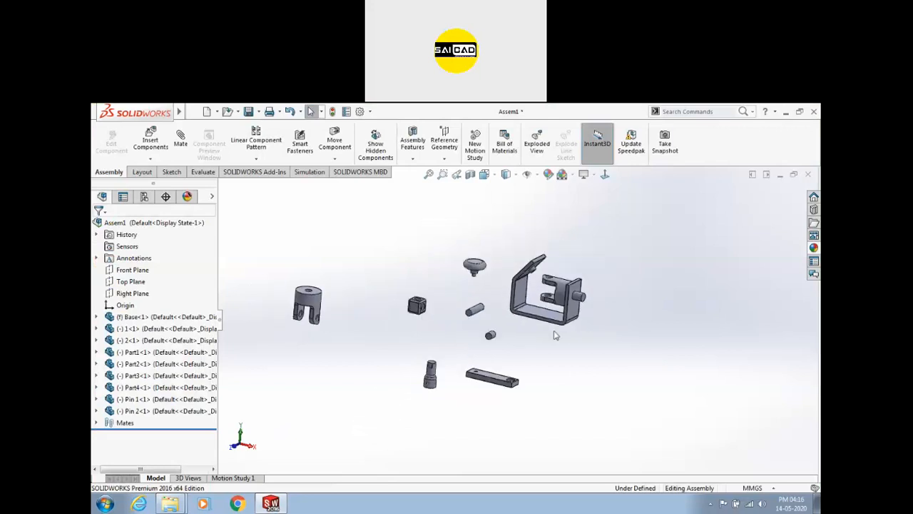
scroll(563, 327, "up", 2)
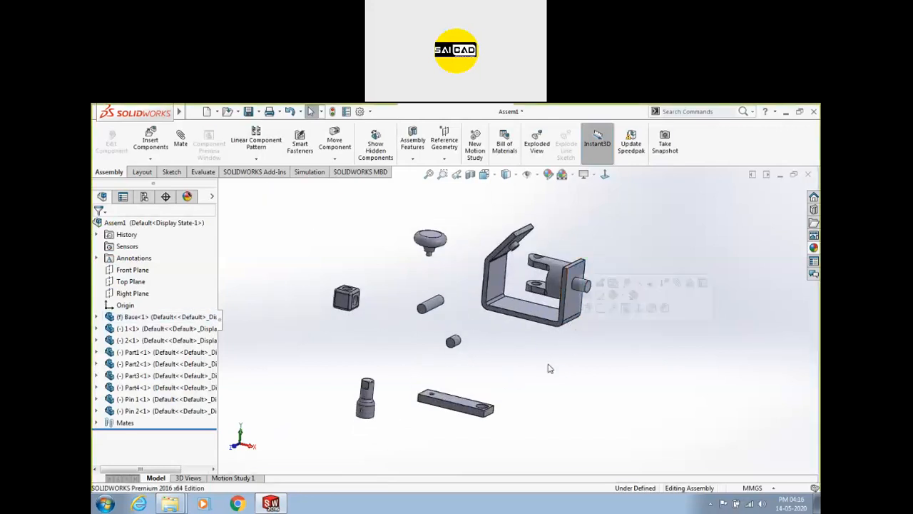
left_click(525, 284)
left_click_drag(524, 282, 576, 258)
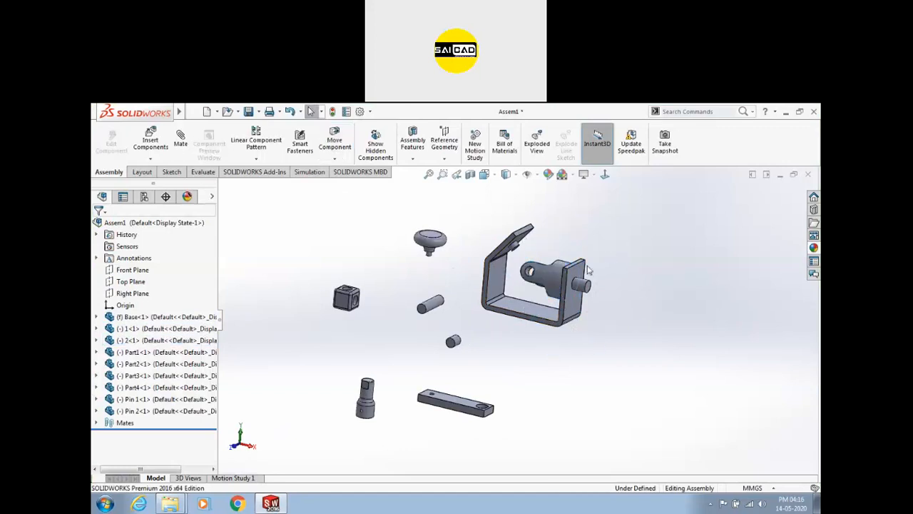
Inspect the concentric and coincident mates that attach component 2 to the Base.
left_click(548, 283)
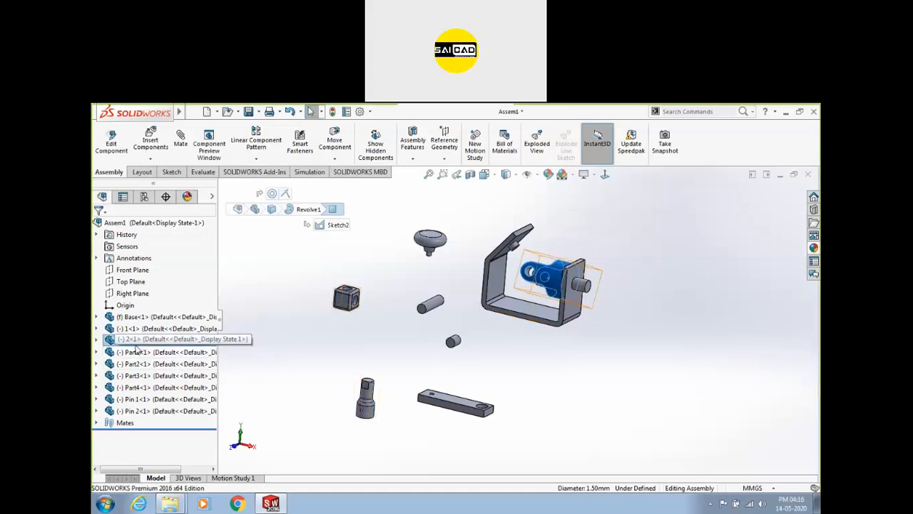
left_click(97, 344)
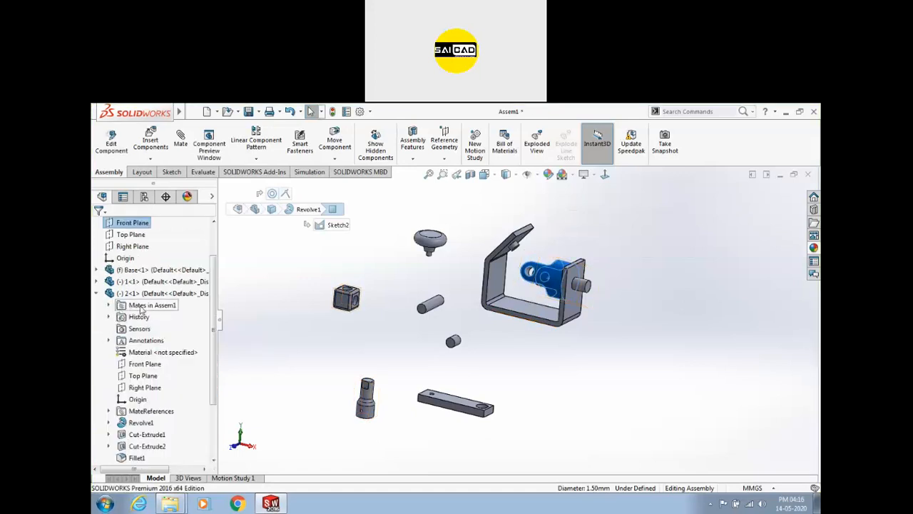
left_click(109, 305)
left_click(175, 317)
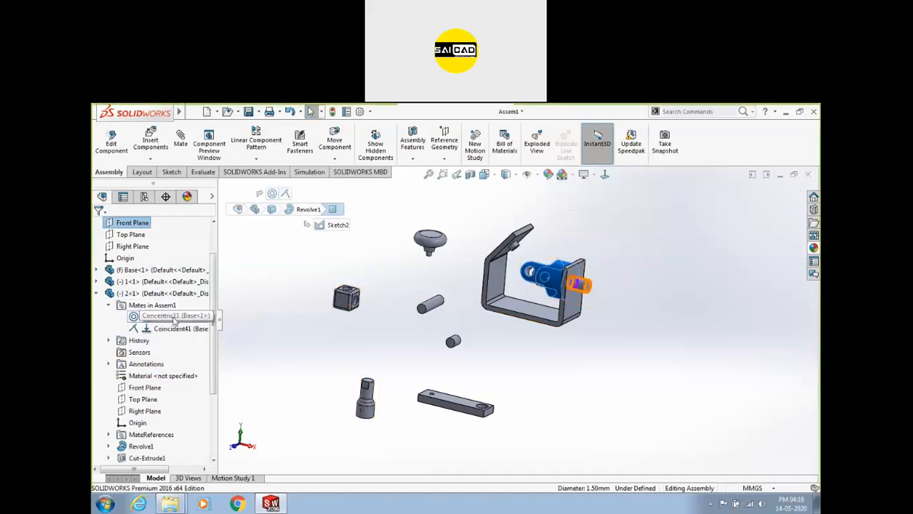
left_click(174, 329, "ctrl")
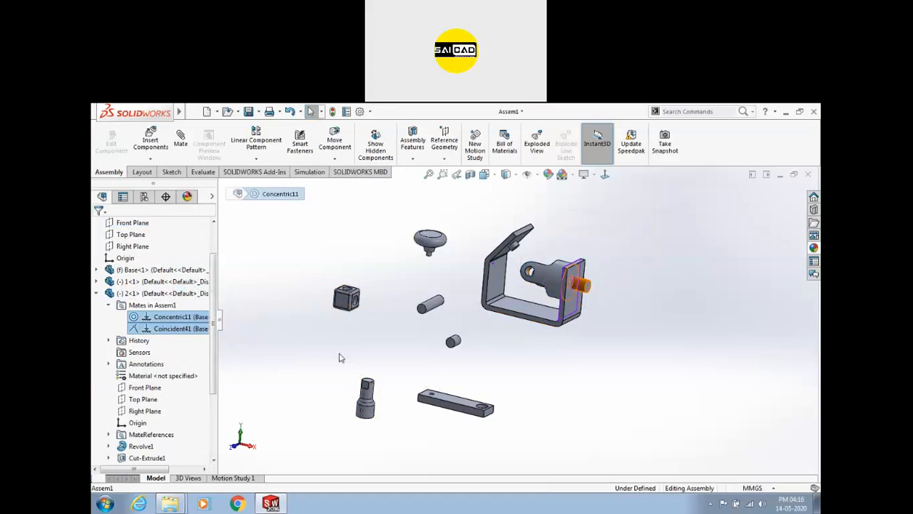
left_click(250, 331)
Open component 2 as a separate part from the assembly.
left_click(546, 275)
right_click(555, 278)
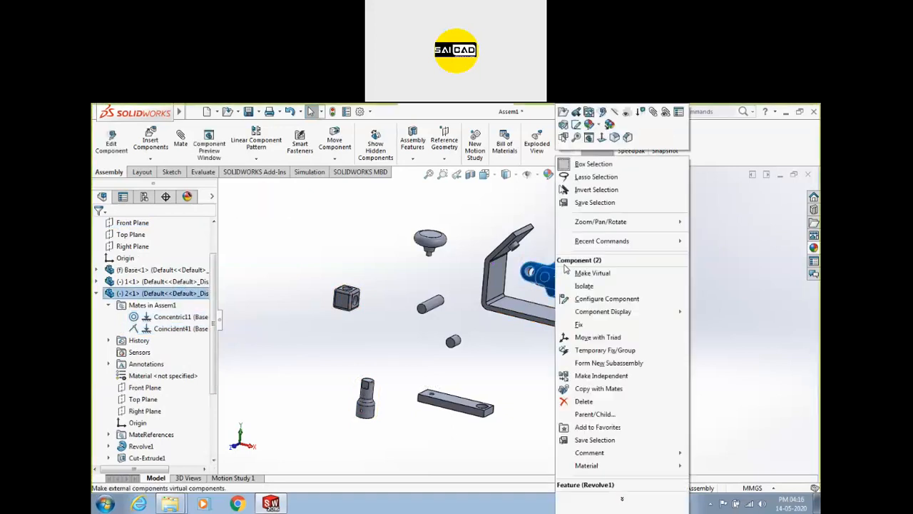
left_click(563, 137)
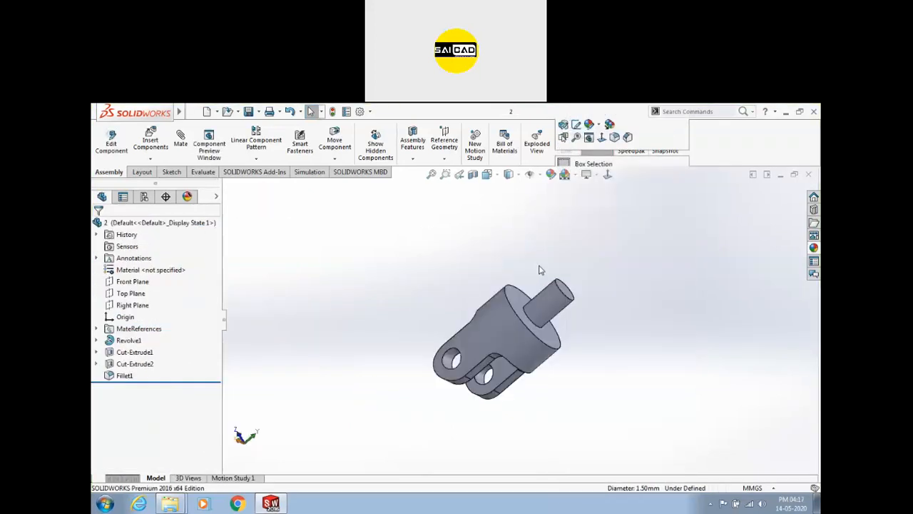
left_click(522, 158)
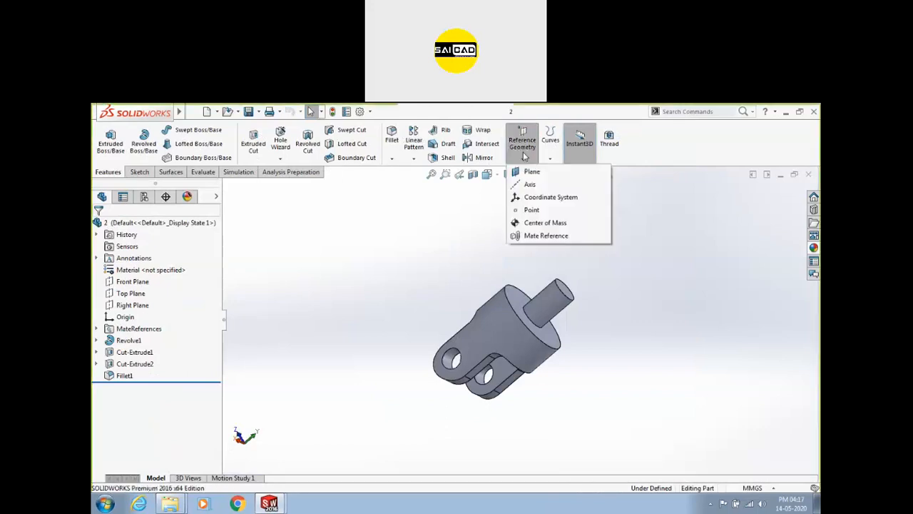
left_click(546, 235)
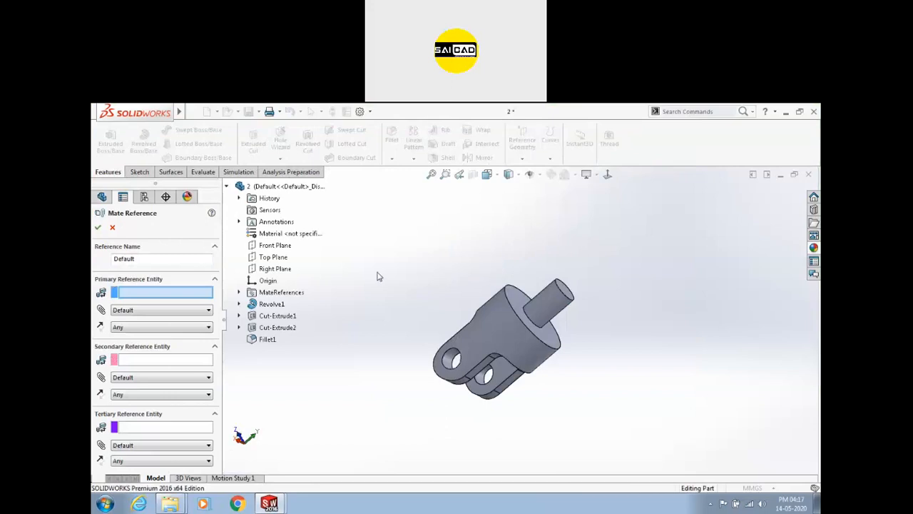
left_click(113, 228)
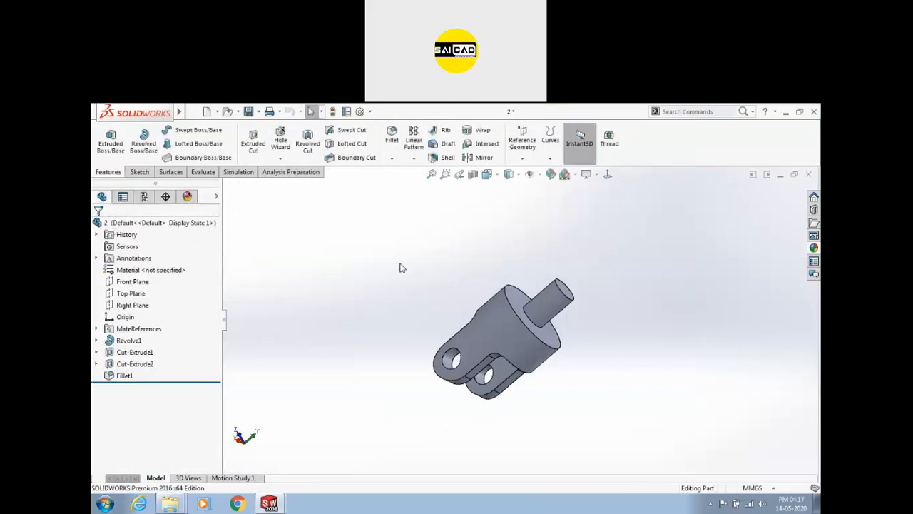
Examine part 2's feature tree and highlight the faces used by its Default mate reference.
left_click(98, 235)
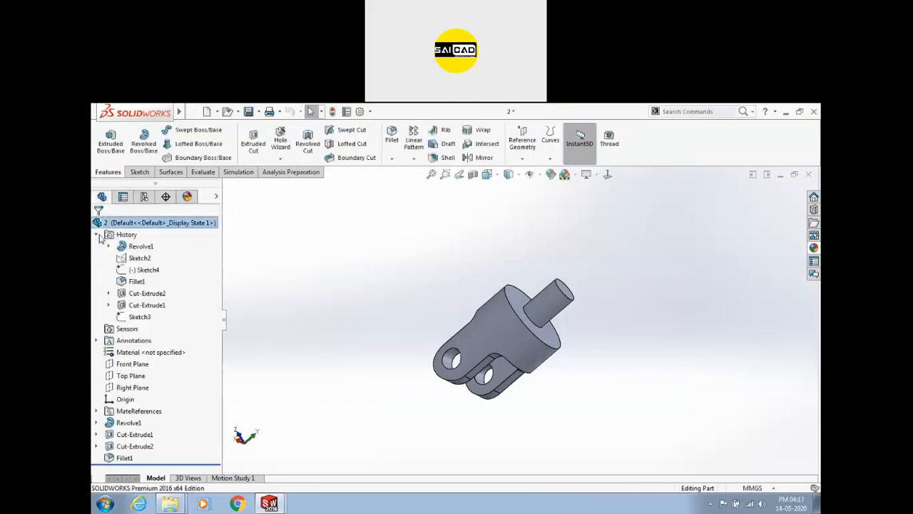
left_click(96, 234)
left_click(96, 258)
left_click(96, 258)
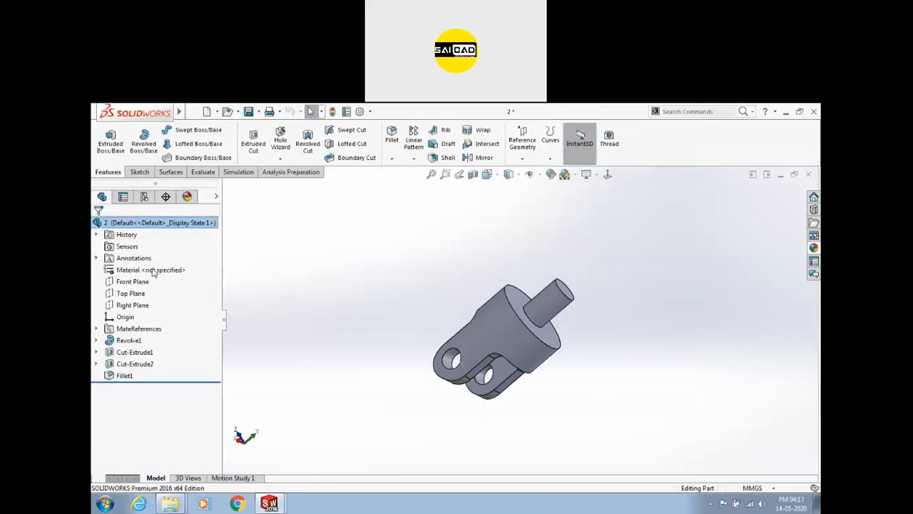
left_click(146, 330)
left_click(97, 329)
left_click(143, 341)
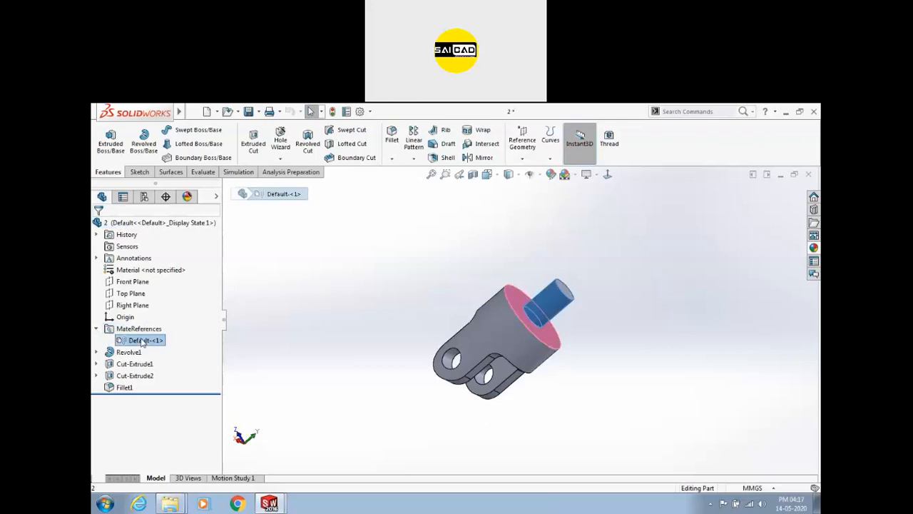
Delete part 2's Default mate reference and return to Assem1, rebuilding it with the changed part.
right_click(143, 341)
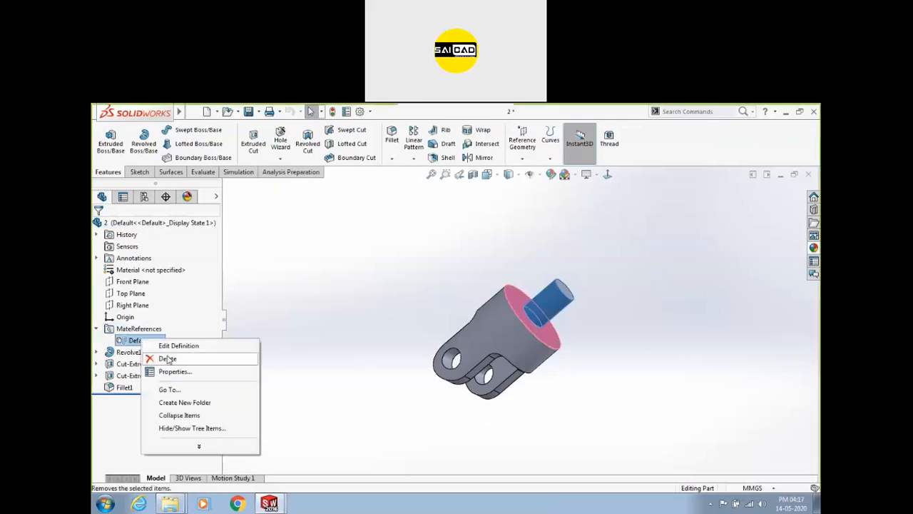
left_click(169, 358)
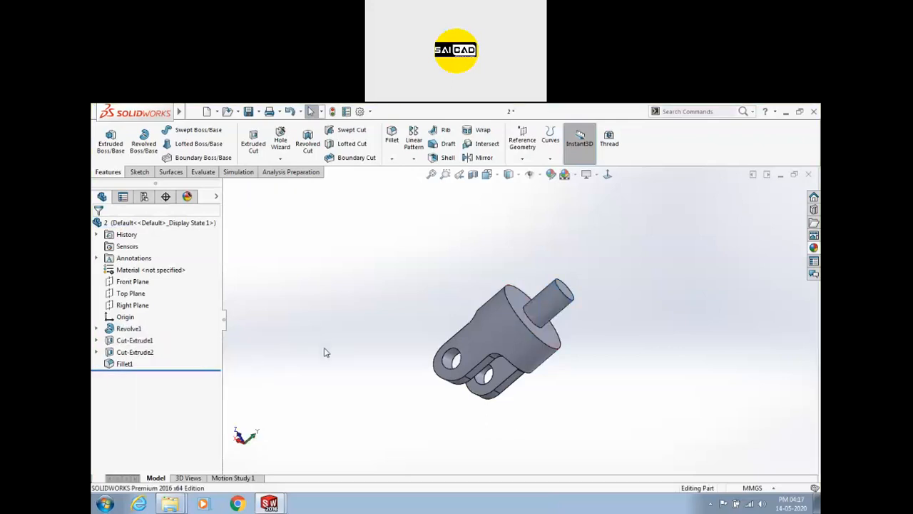
left_click(274, 502)
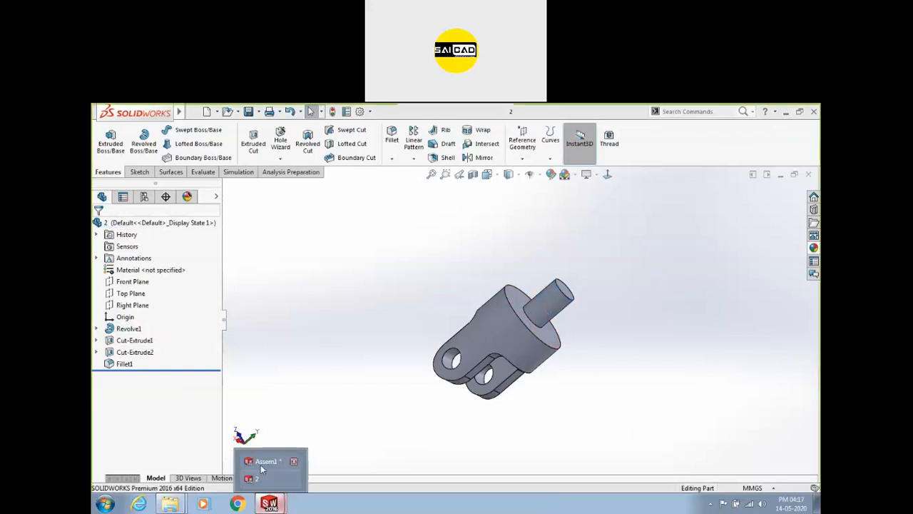
left_click(262, 463)
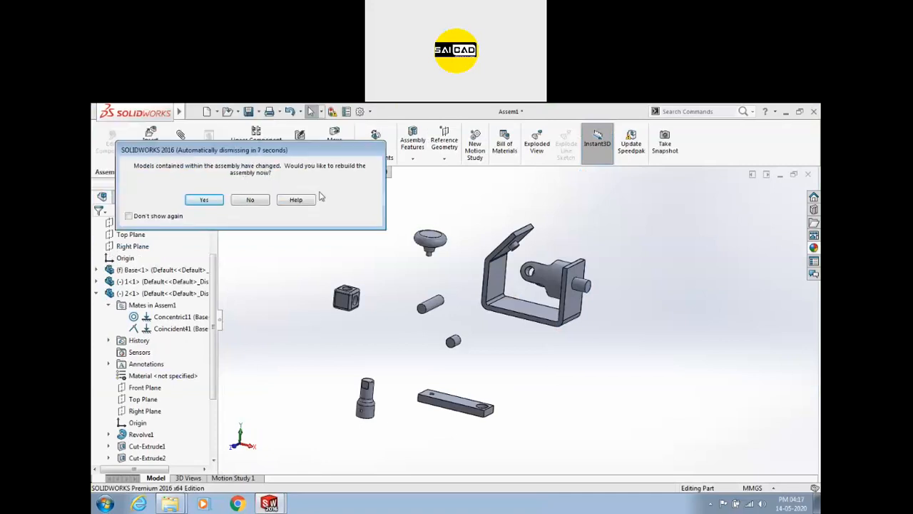
left_click(204, 200)
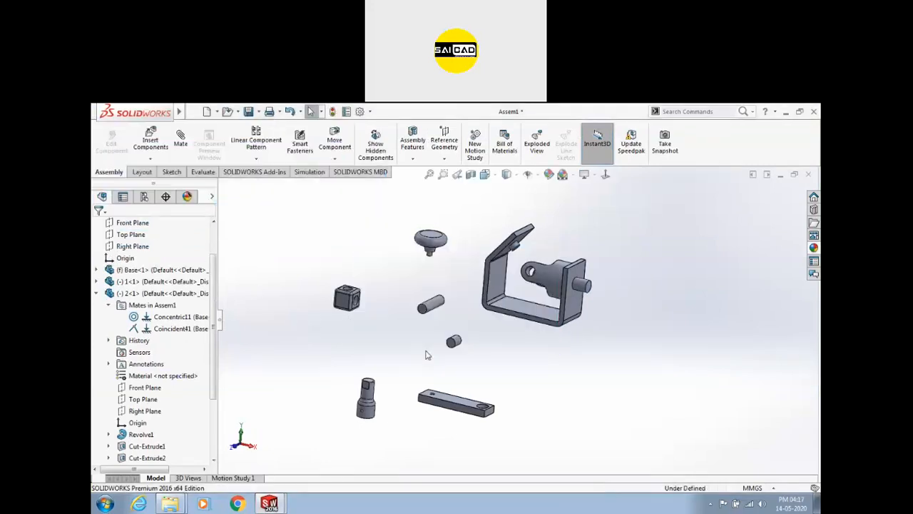
Delete component 2 from the assembly.
left_click(525, 270)
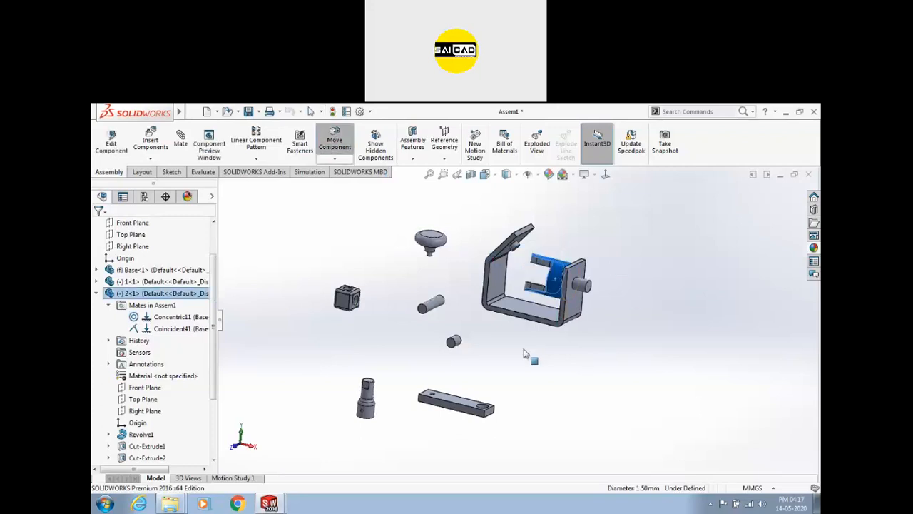
left_click(154, 316)
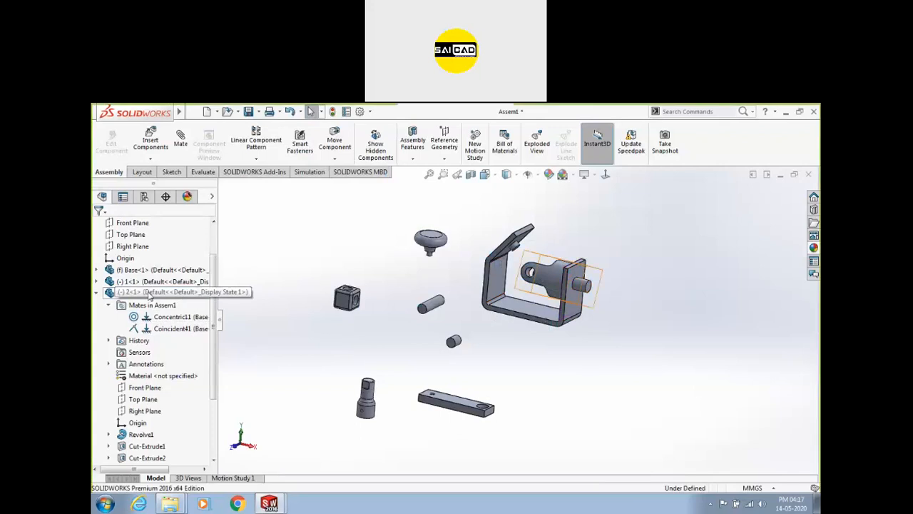
left_click(148, 293)
key("Delete")
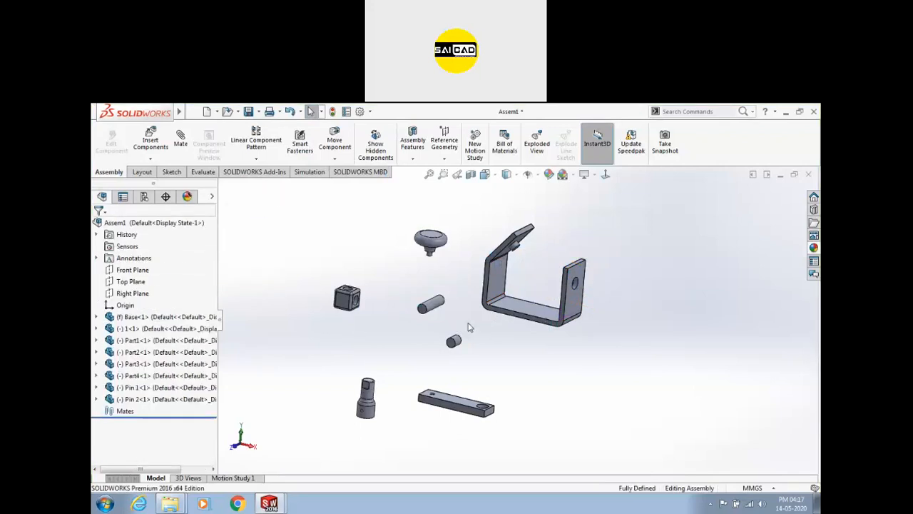
Insert part 2 from the Uni folder again and place it freely below the Base.
scroll(468, 326, "up", 3)
left_click(181, 139)
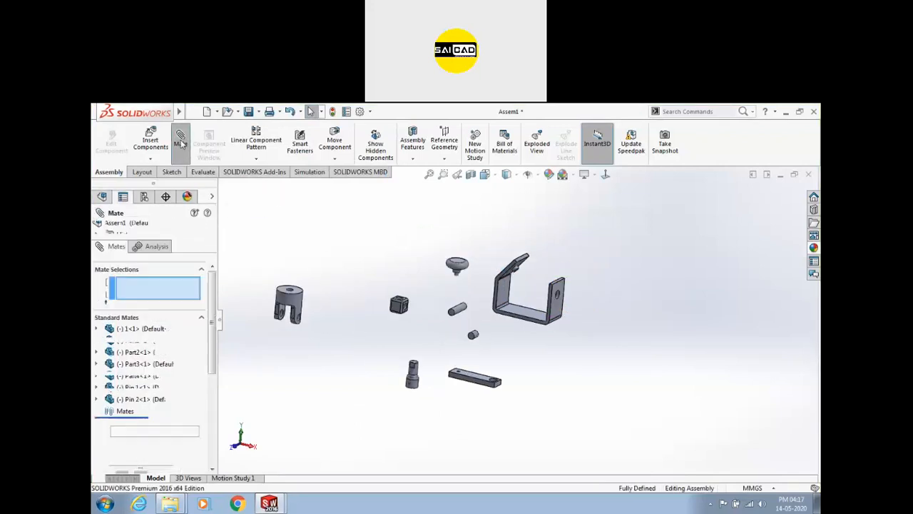
key("Escape")
left_click(150, 141)
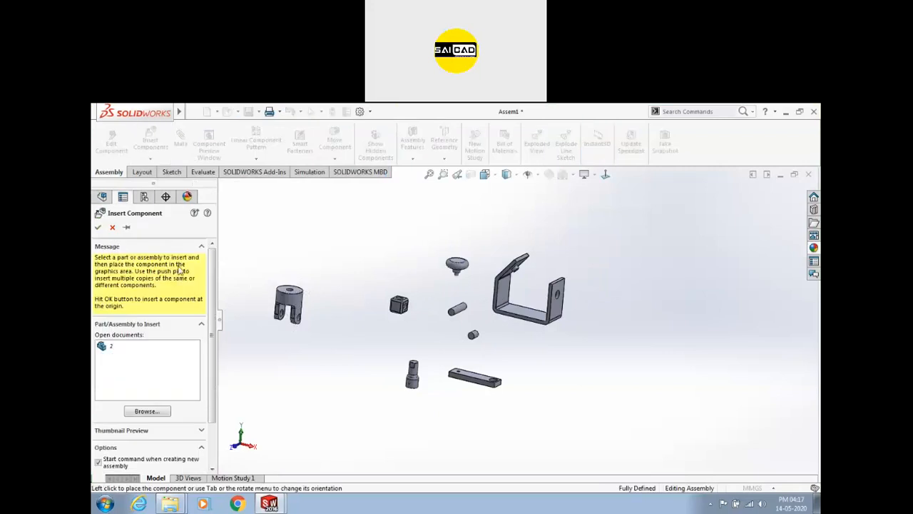
left_click(148, 413)
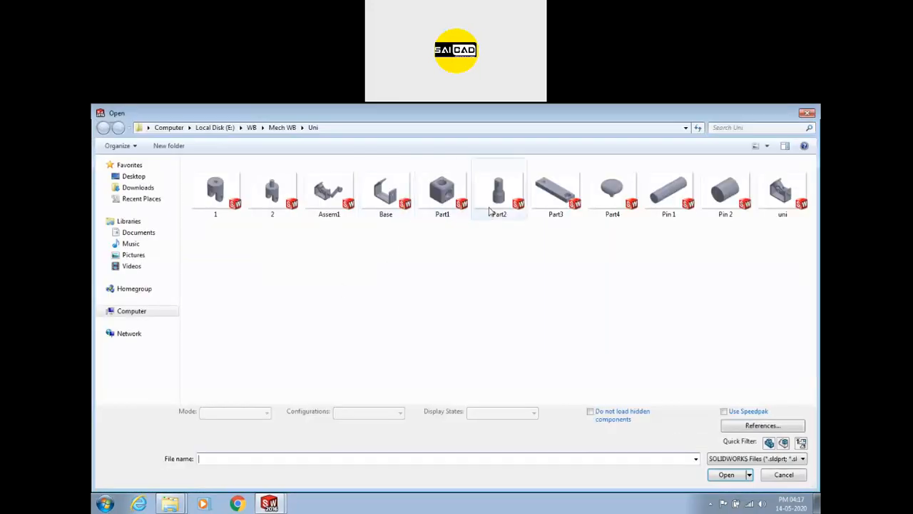
double_click(272, 196)
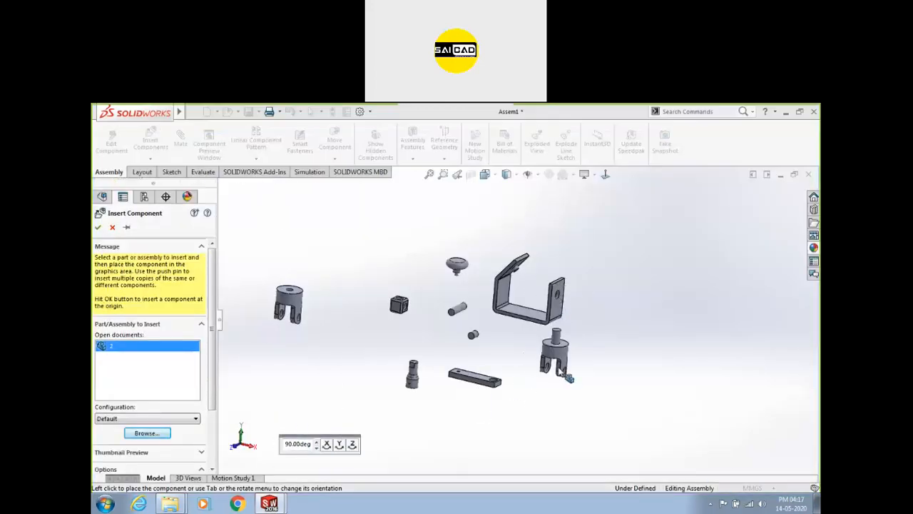
left_click(576, 410)
scroll(569, 404, "down", 2)
scroll(545, 384, "up", 1)
scroll(545, 384, "down", 1)
scroll(557, 335, "up", 2)
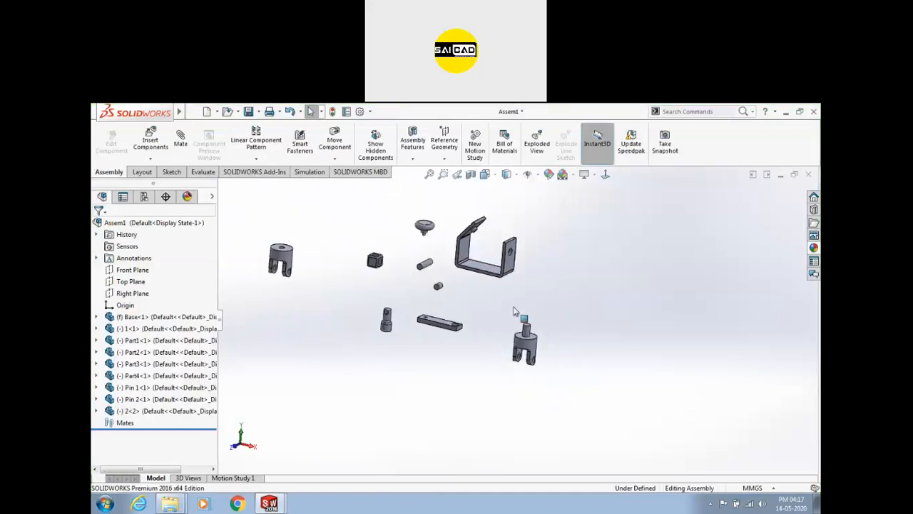
Move component 2 upward until it sits just beneath the Base's drilled flange.
scroll(528, 308, "down", 2)
left_click_drag(523, 378, 495, 345)
scroll(507, 291, "down", 2)
left_click(574, 338)
scroll(514, 321, "up", 2)
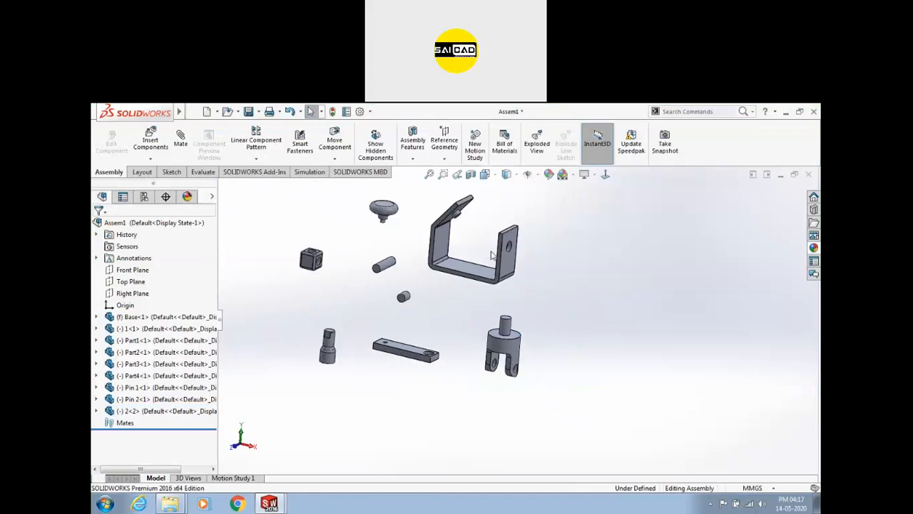
scroll(484, 251, "down", 1)
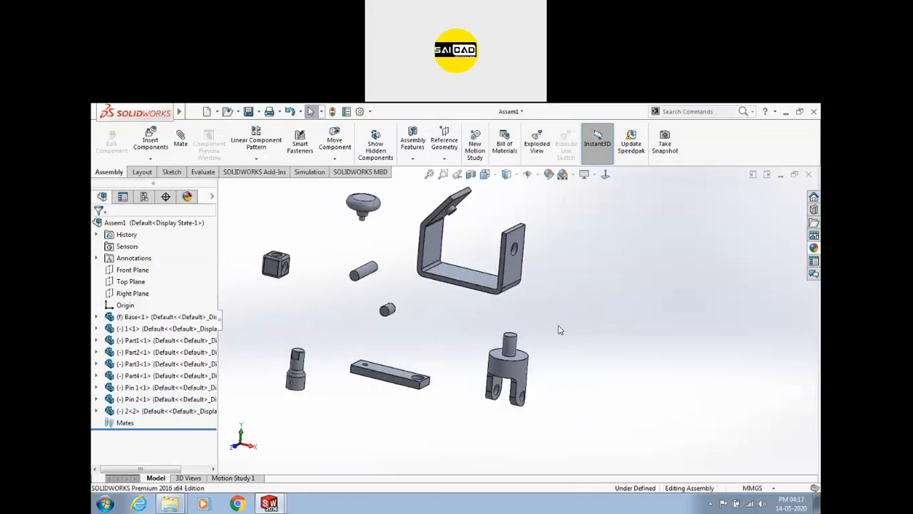
scroll(541, 324, "up", 2)
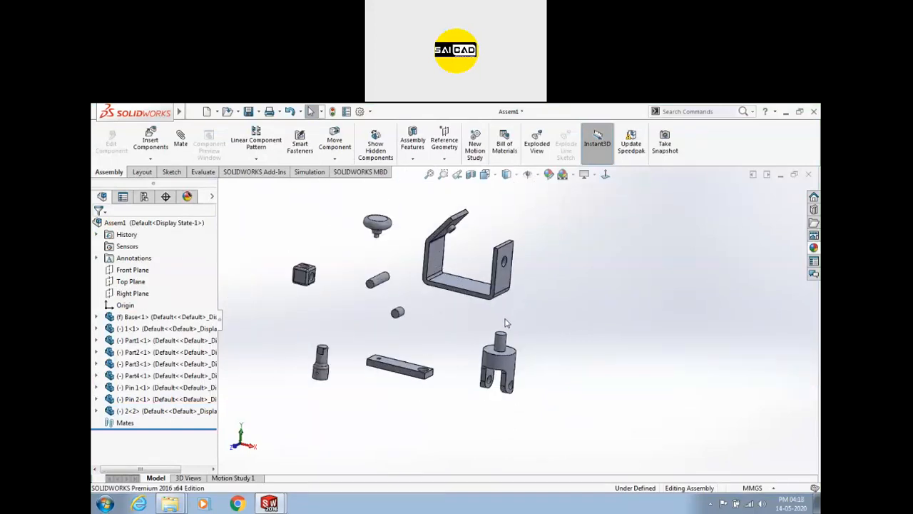
left_click_drag(499, 344, 499, 314)
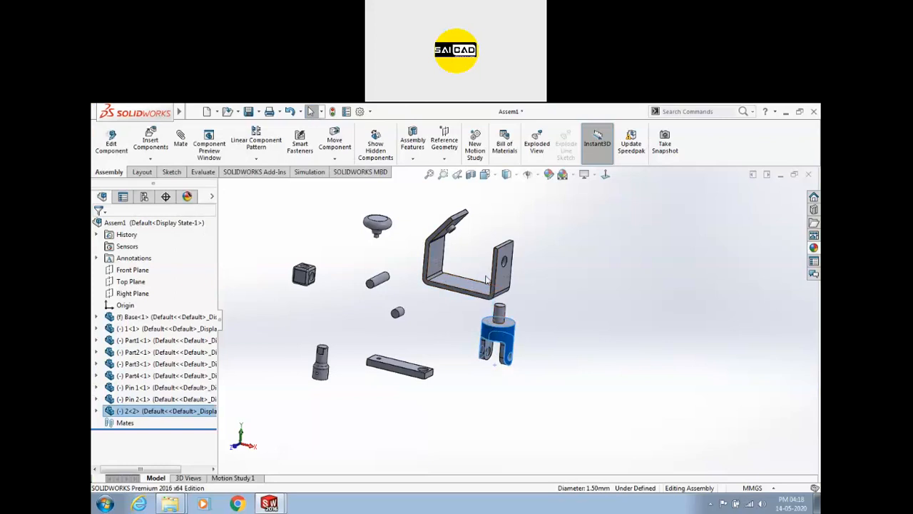
left_click(421, 336)
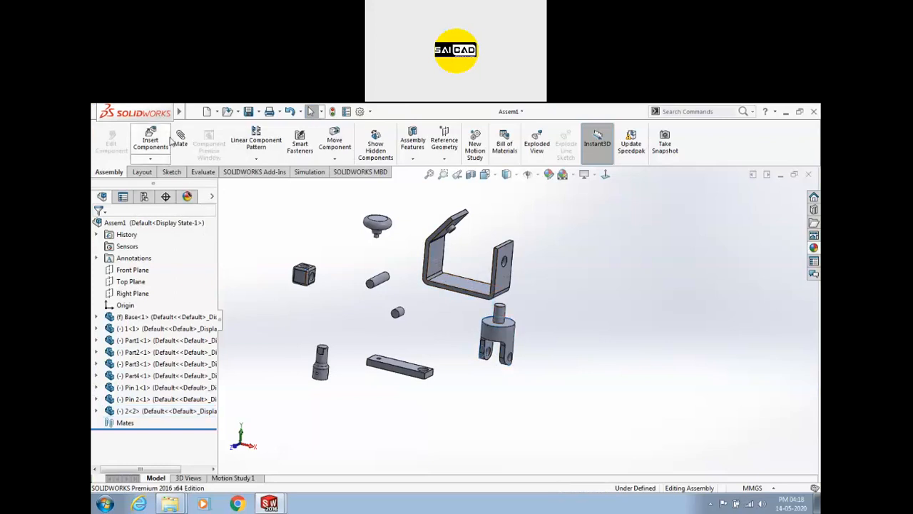
Shift component 2 sideways beneath the Base with the Mate command active, and examine the standard mate types.
left_click(178, 139)
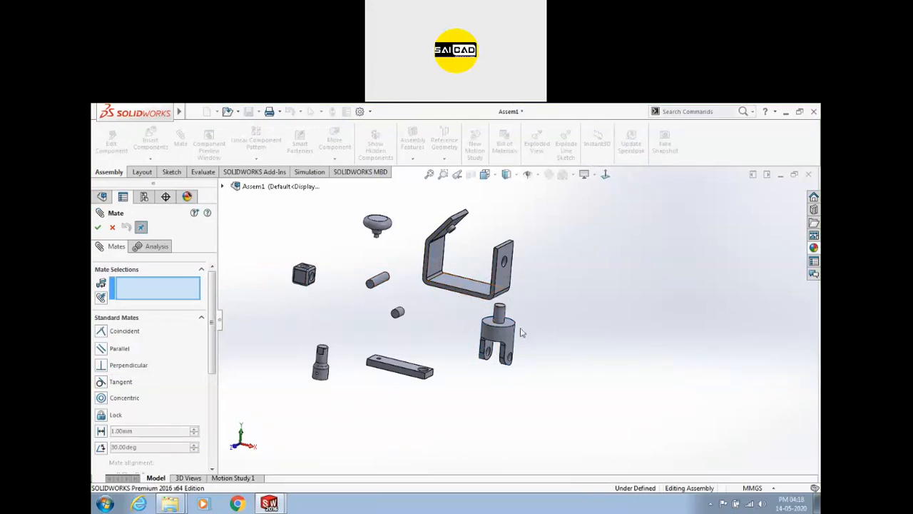
left_click_drag(500, 338, 479, 336)
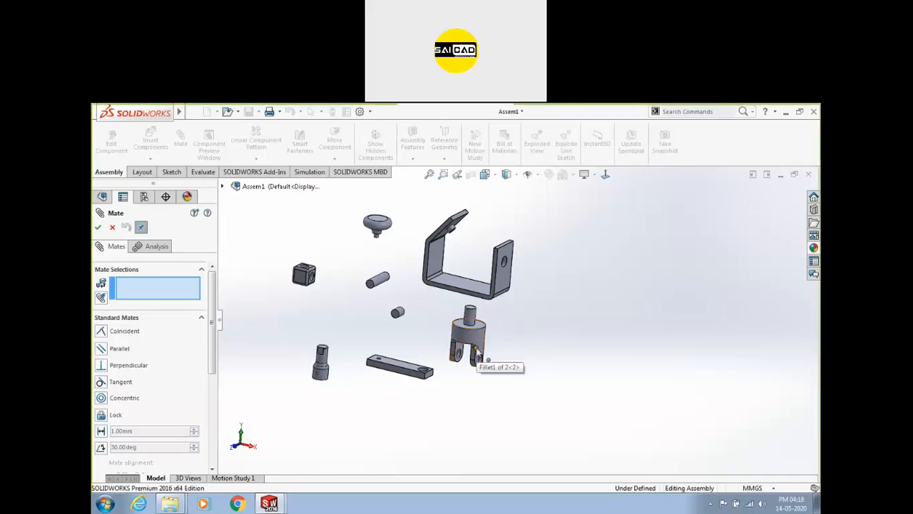
left_click(201, 317)
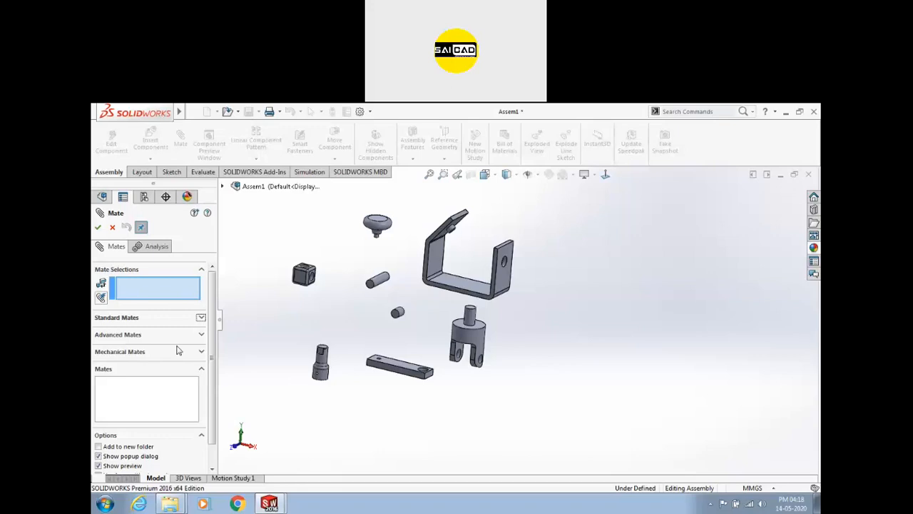
left_click(158, 318)
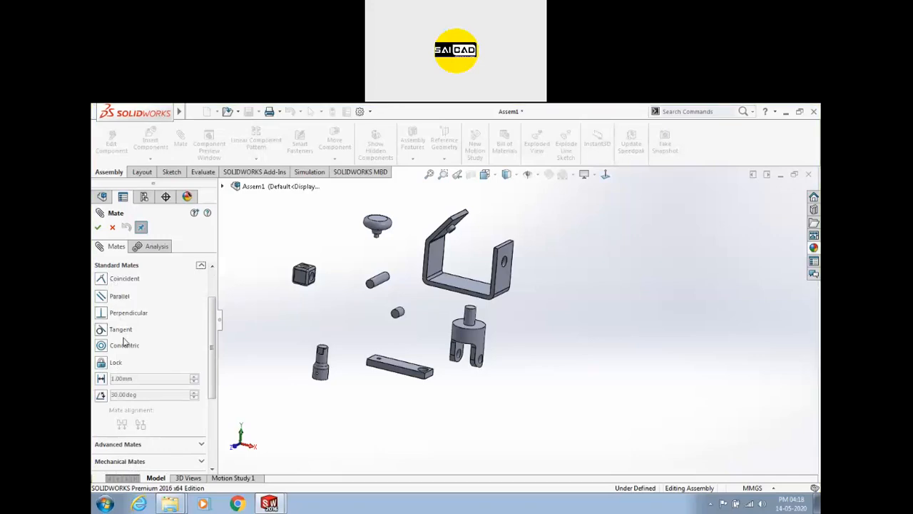
left_click(200, 266)
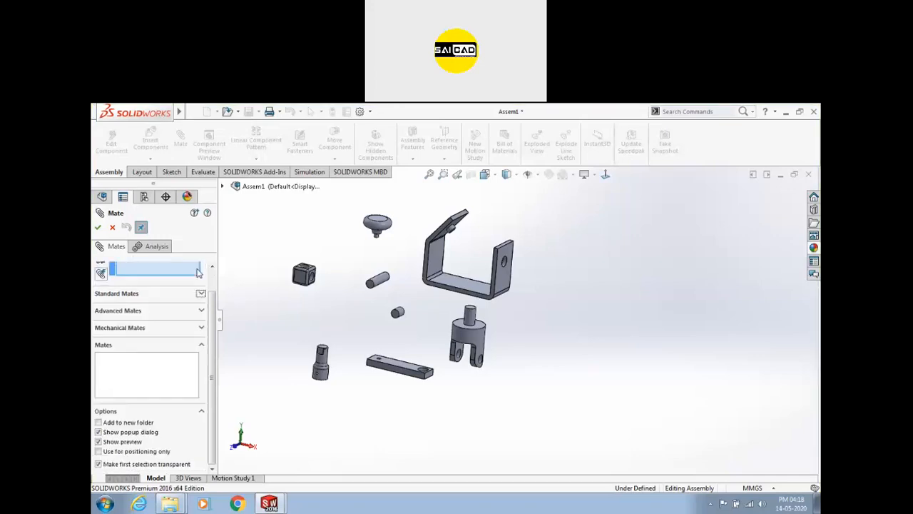
Examine the advanced mate types, including the settings of the limit angle mate.
left_click(200, 312)
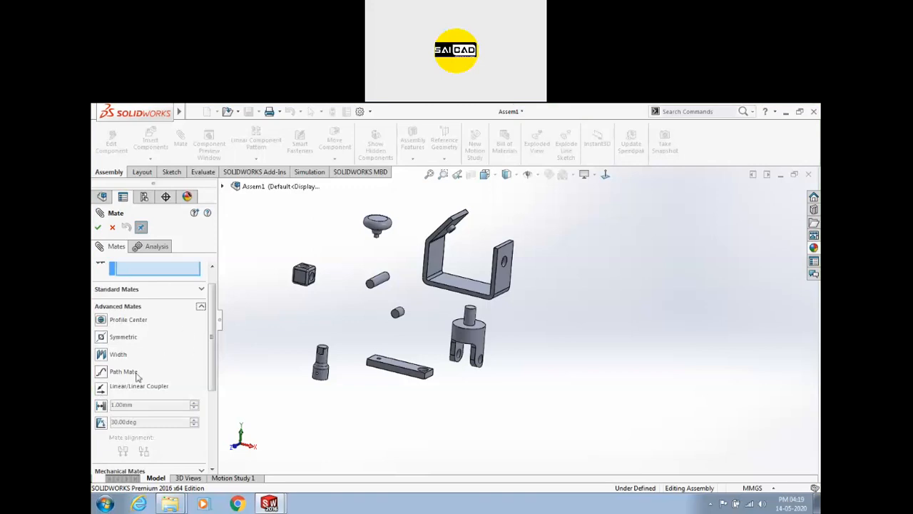
left_click(101, 423)
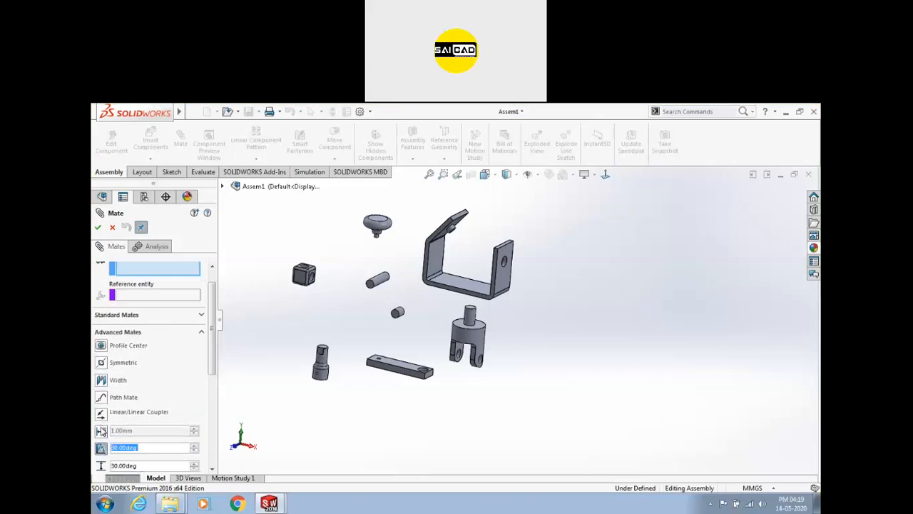
scroll(207, 360, "down", 3)
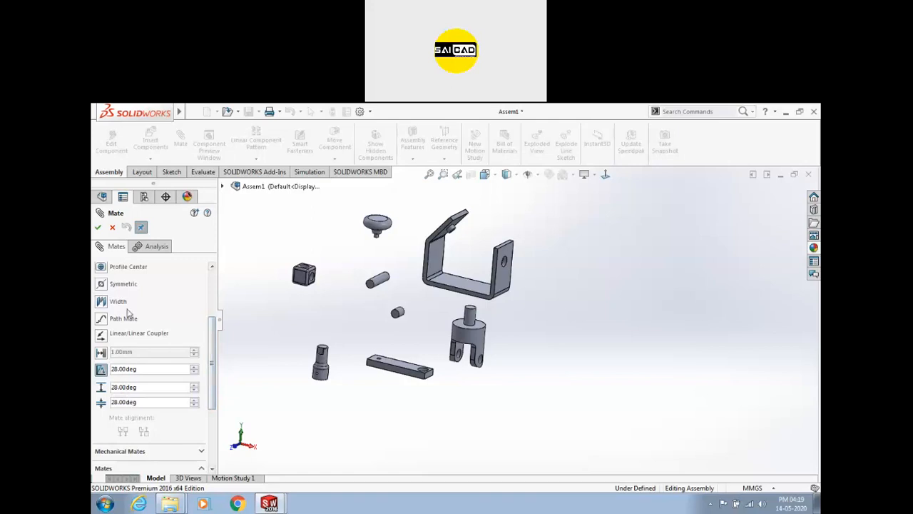
scroll(213, 338, "up", 3)
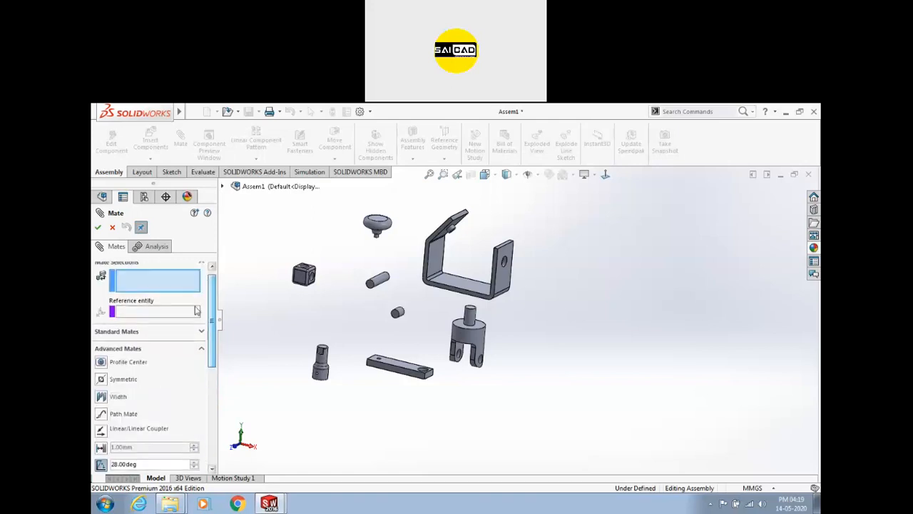
left_click(200, 349)
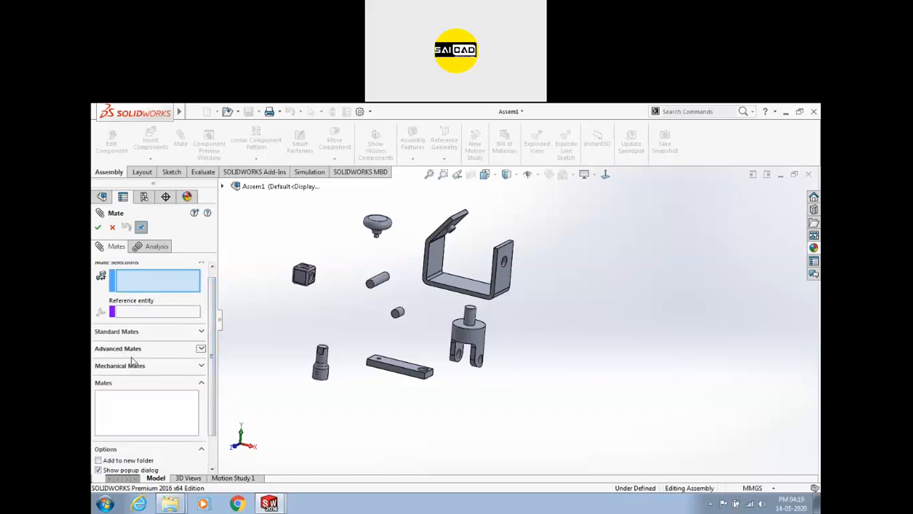
Examine the mechanical mate types, from Cam to Universal Joint.
left_click(200, 367)
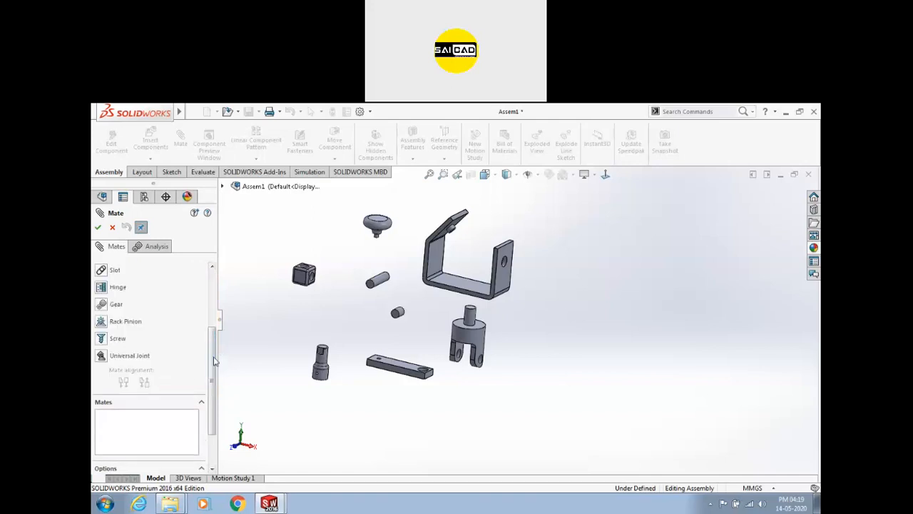
left_click_drag(214, 360, 214, 331)
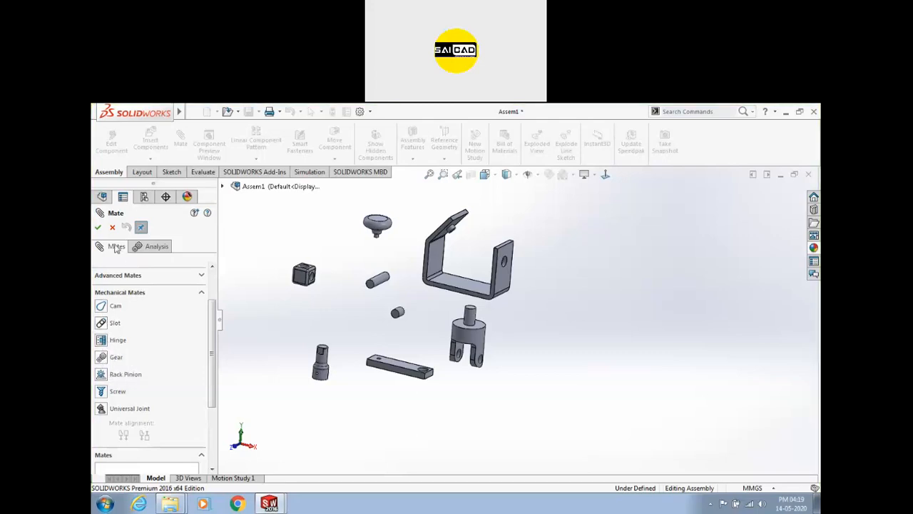
scroll(207, 341, "up", 3)
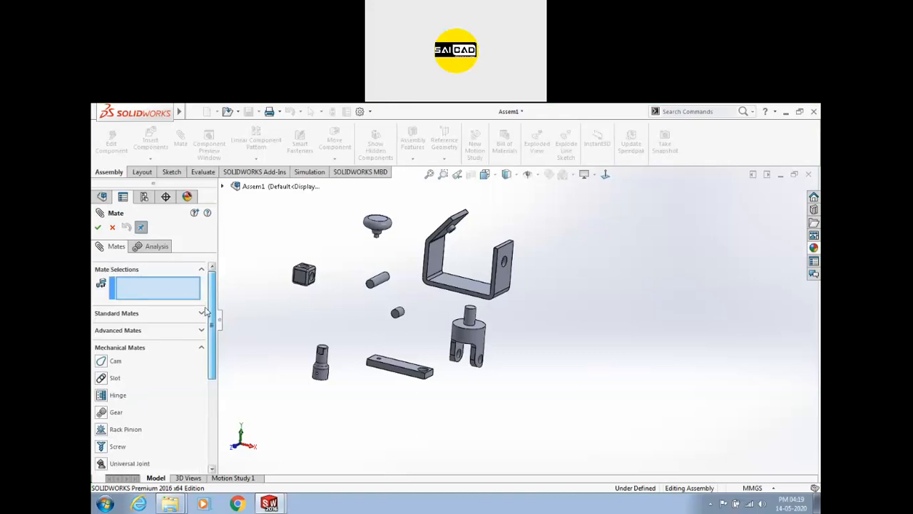
left_click(203, 348)
Review the standard mate types again with Coincident chosen, and leave the Mate command without adding a mate.
left_click(158, 313)
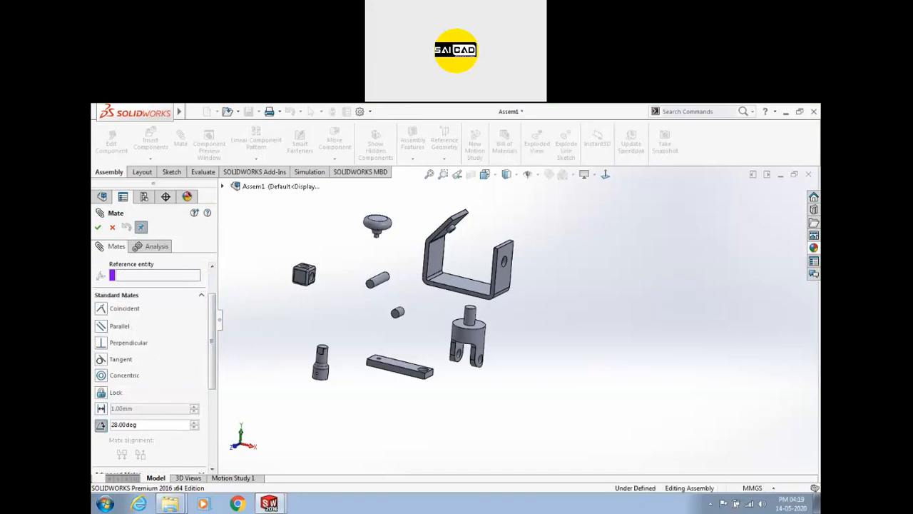
scroll(168, 322, "up", 2)
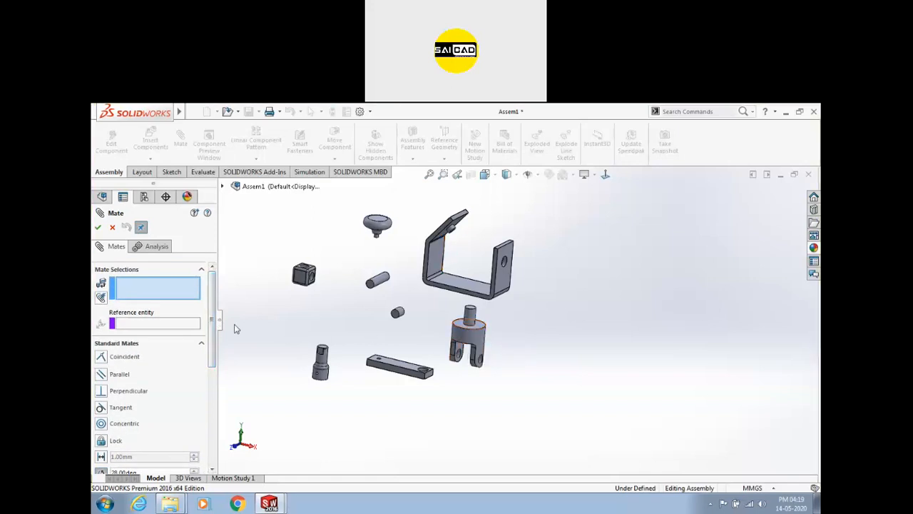
left_click(120, 358)
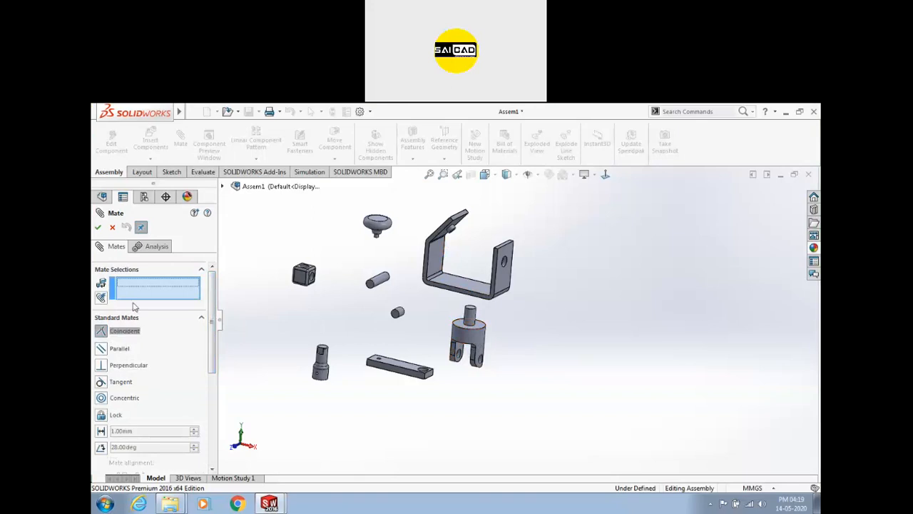
left_click(112, 226)
Preview a concentric mate between the hole in the Base's upright arm and component 2's shaft.
left_click(181, 140)
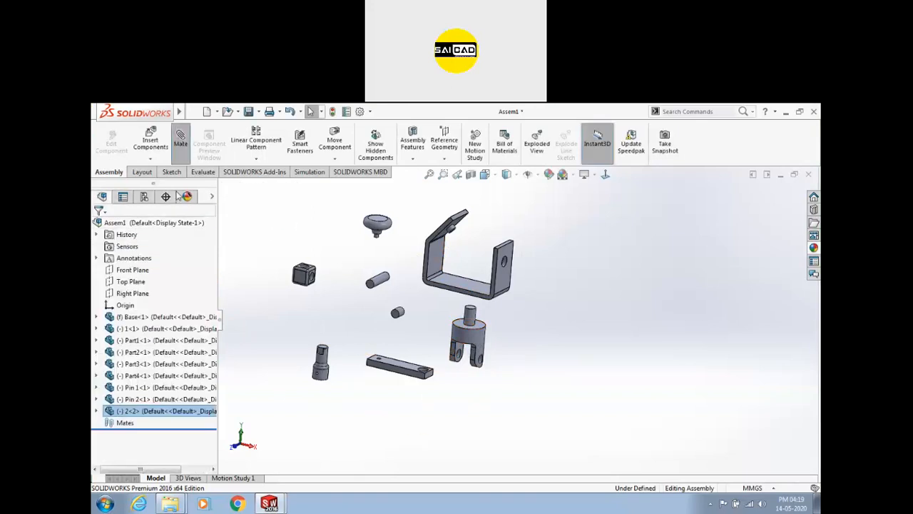
scroll(475, 324, "down", 5)
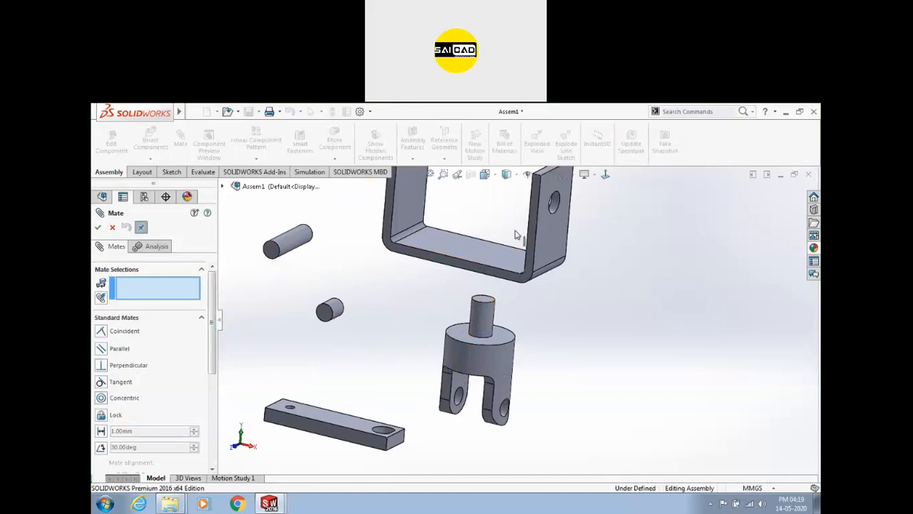
scroll(524, 214, "down", 3)
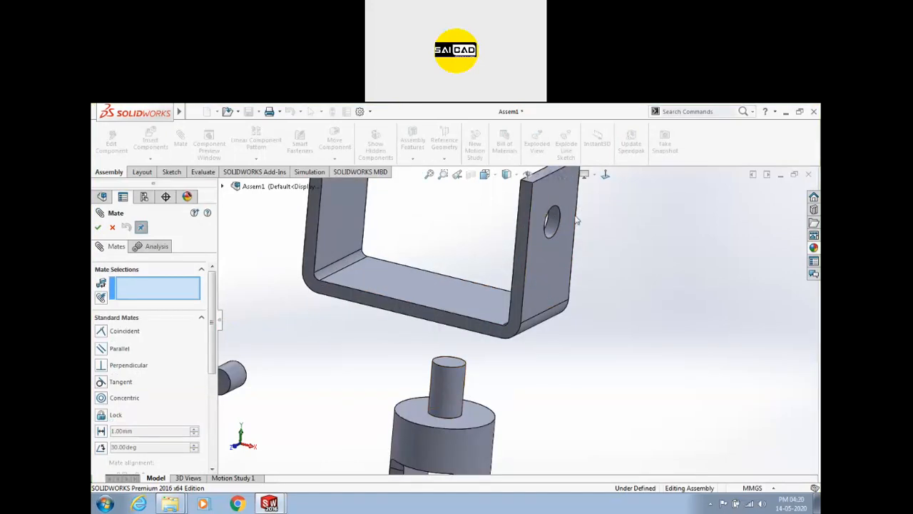
left_click(546, 248)
left_click(443, 388)
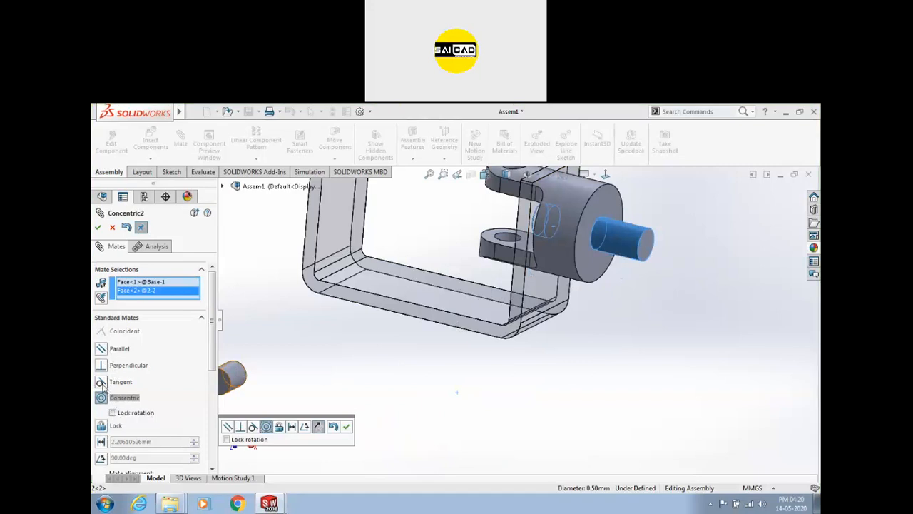
Try the tangent, perpendicular and parallel mate types on the selected hole and shaft faces, and return to Concentric.
left_click(101, 381)
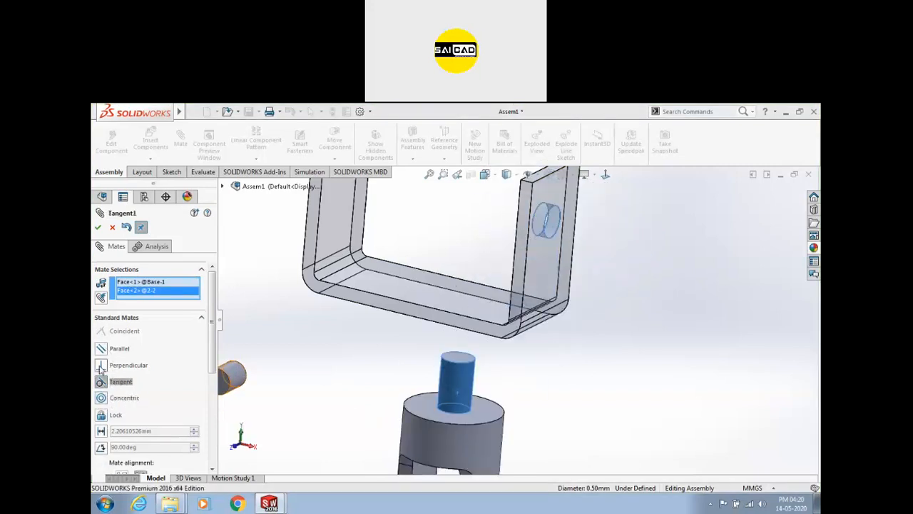
left_click(100, 365)
left_click(101, 349)
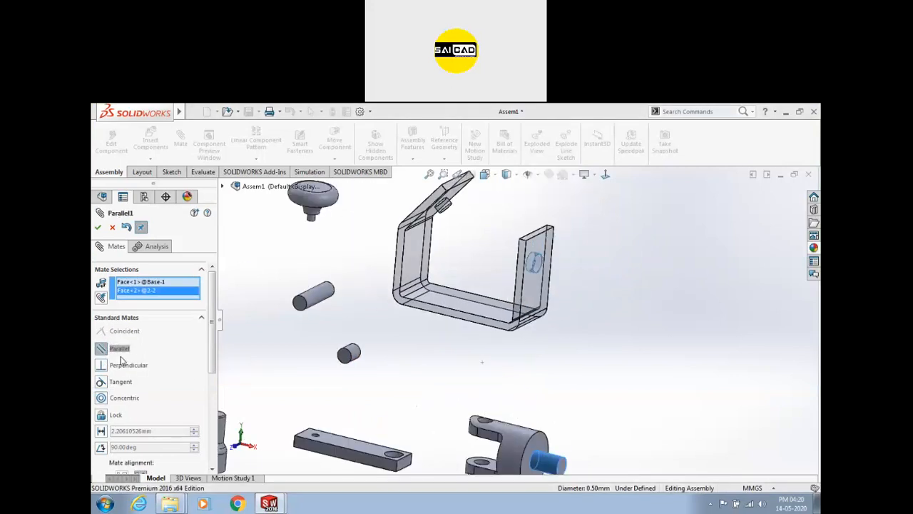
left_click(101, 397)
Try sliding component 2 along the previewed hole axis, and add the concentric mate to the Base.
scroll(537, 319, "down", 1)
middle_click_drag(537, 319, 535, 275)
left_click_drag(584, 249, 610, 287)
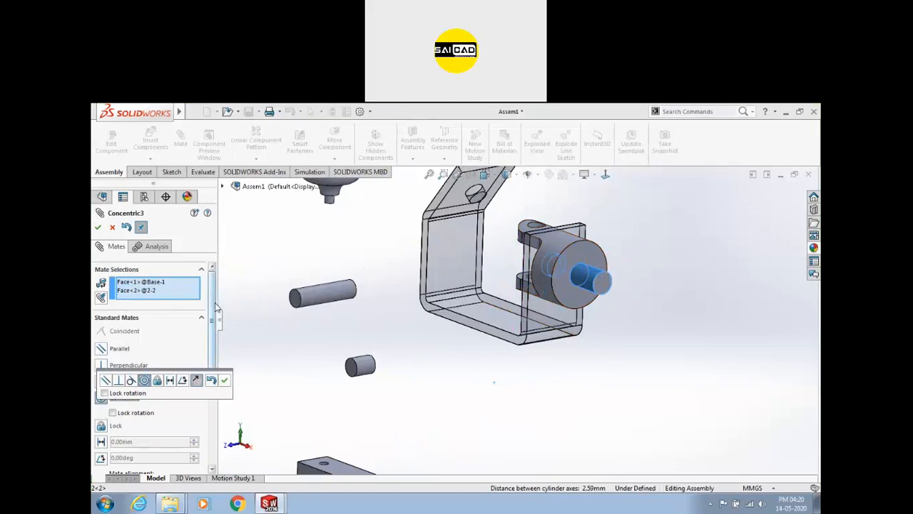
scroll(216, 306, "down", 5)
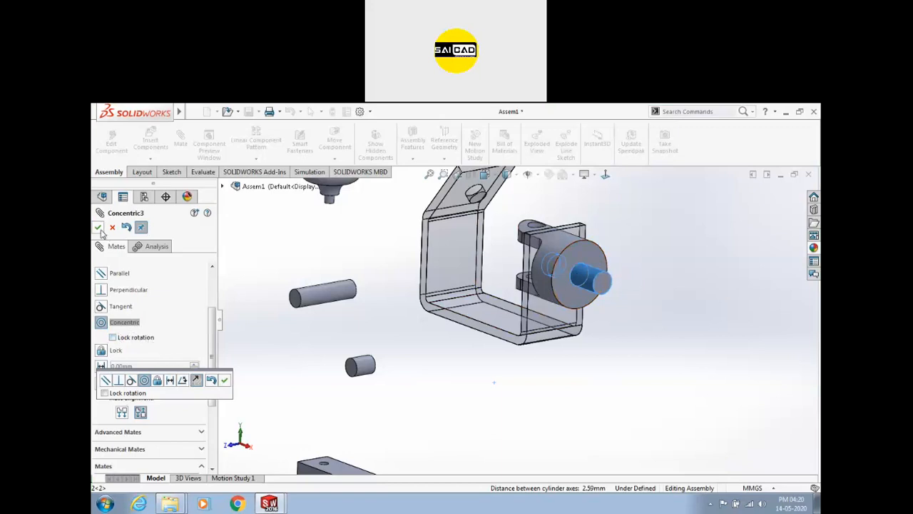
left_click(224, 383)
Slide component 2 inward through the Base hole to test the movement the concentric mate allows.
mouse_move(501, 363)
middle_mouse_down()
mouse_move(489, 343)
mouse_move(499, 347)
middle_mouse_up()
left_click_drag(575, 281, 535, 268)
middle_click_drag(502, 350, 451, 343)
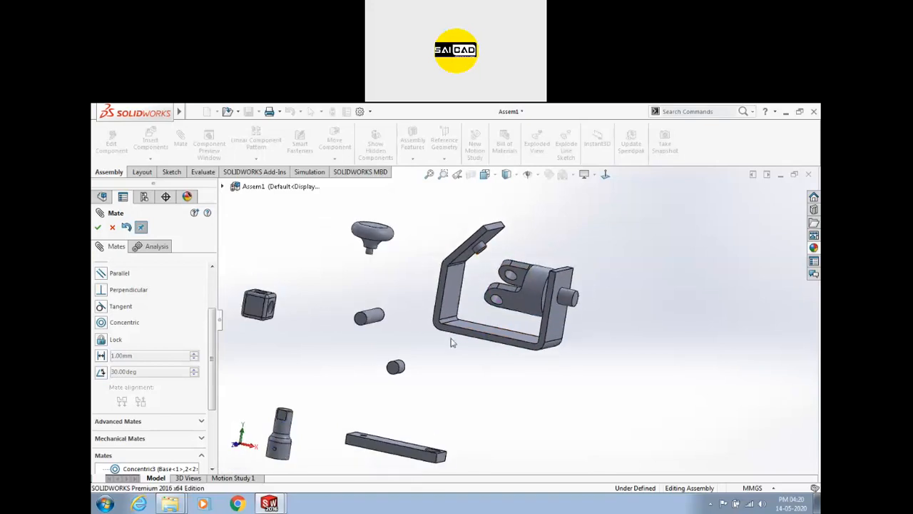
scroll(322, 279, "up", 3)
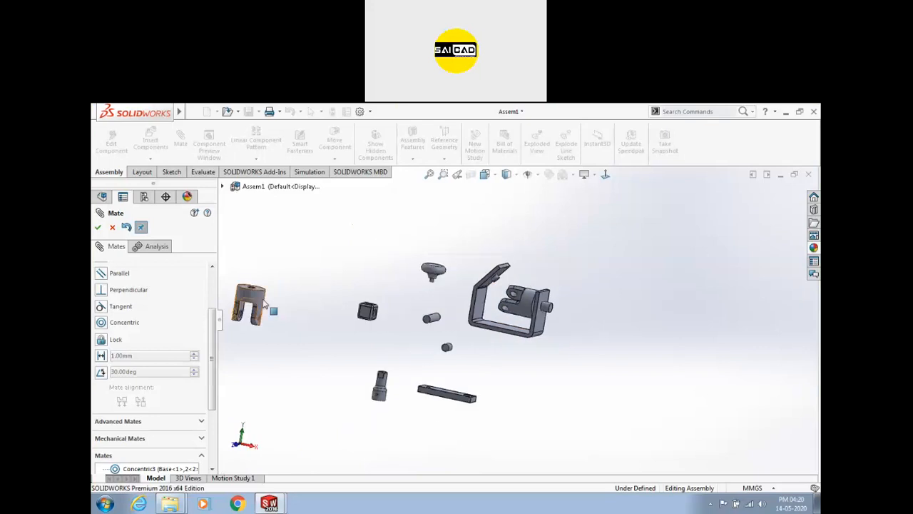
Move component 1 closer to the other parts, and undo the added concentric mate while leaving the Mate command.
left_click_drag(272, 308, 332, 303)
scroll(331, 304, "down", 4)
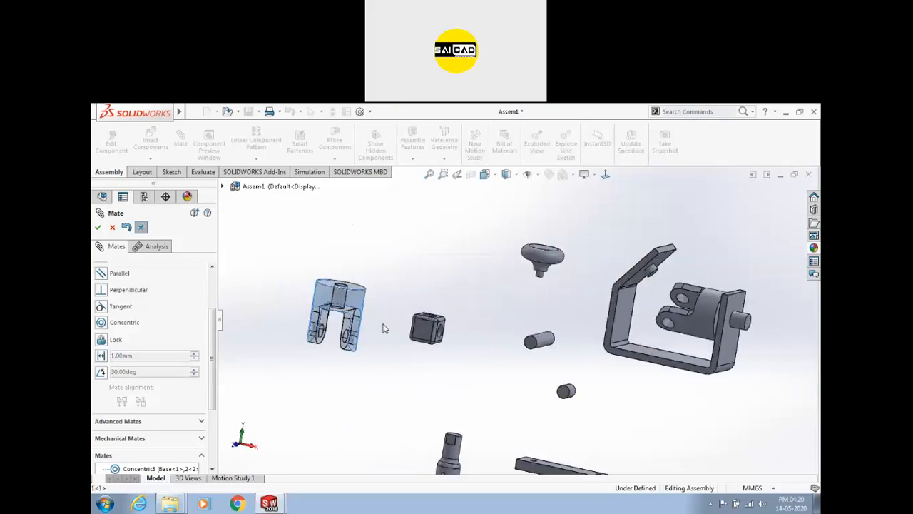
right_click(259, 273)
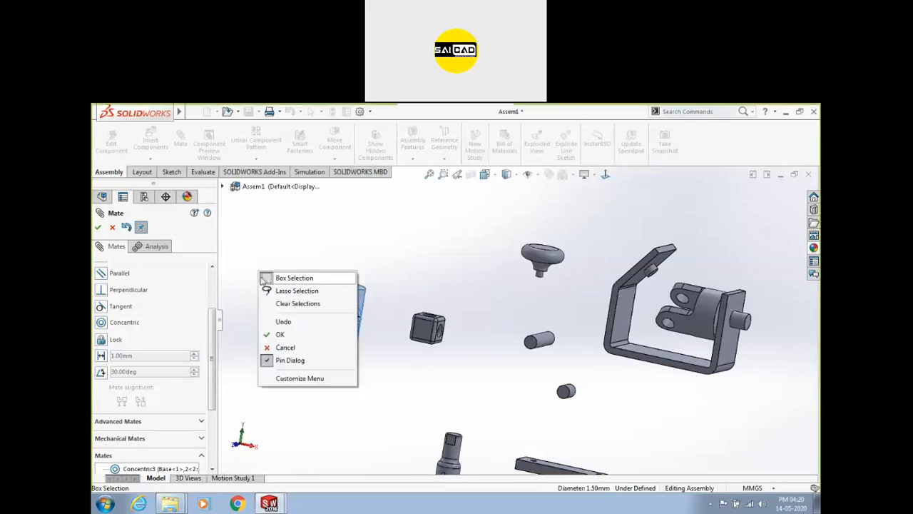
left_click(275, 323)
key("Escape")
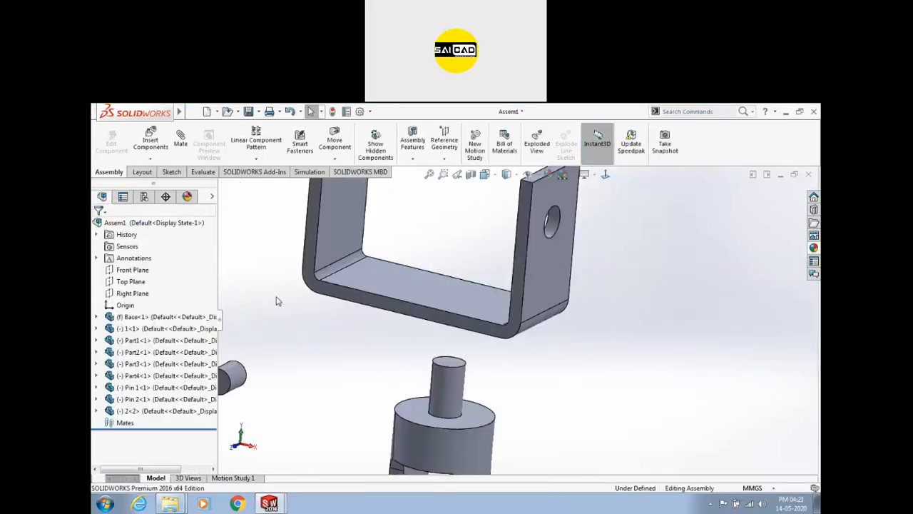
Mate component 2's shaft concentric with the hole in the Base's upright arm, and slide component 2 outward.
scroll(485, 314, "up", 4)
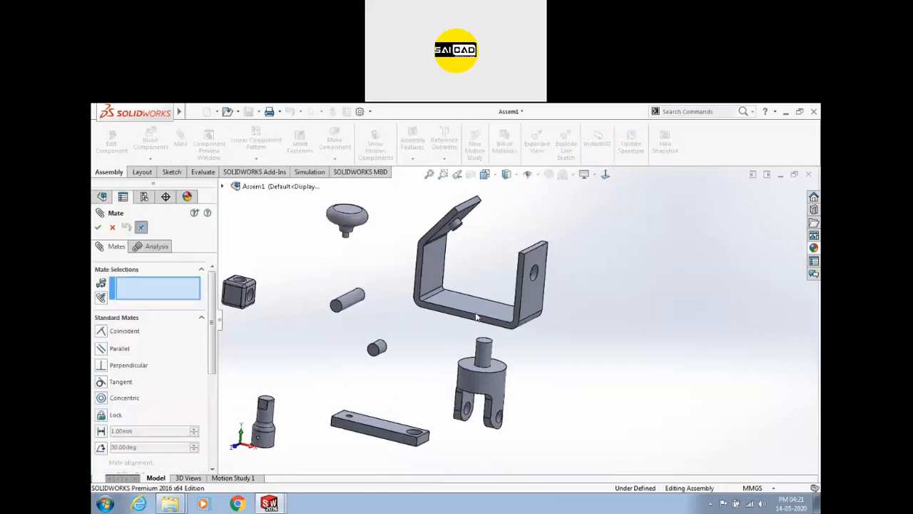
scroll(493, 334, "down", 3)
key("Escape")
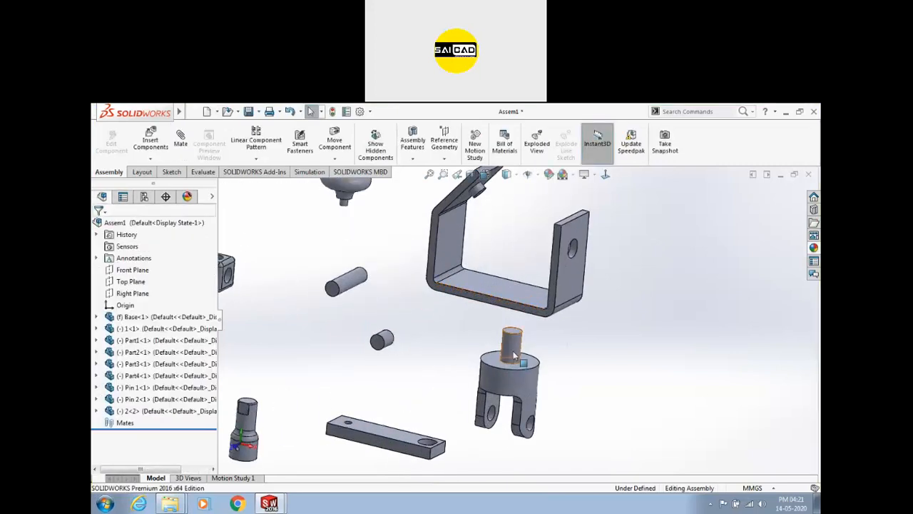
left_click(511, 343)
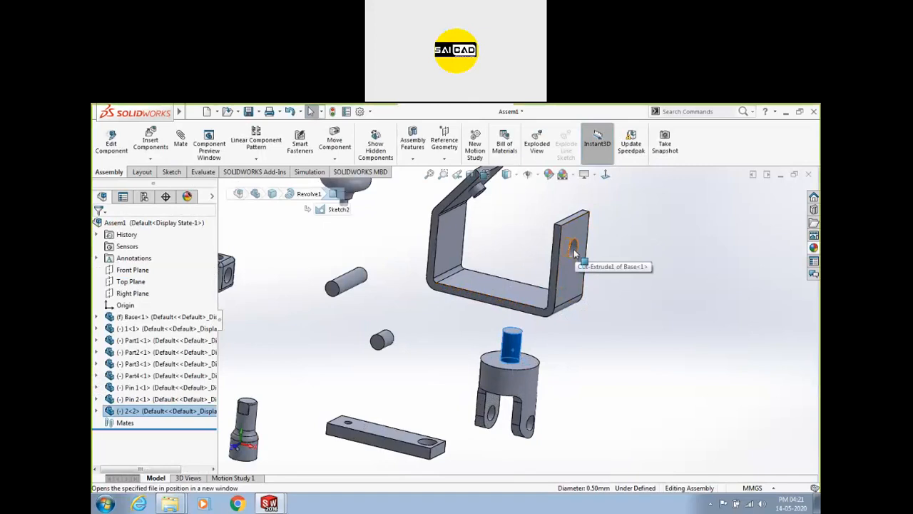
left_click(573, 250)
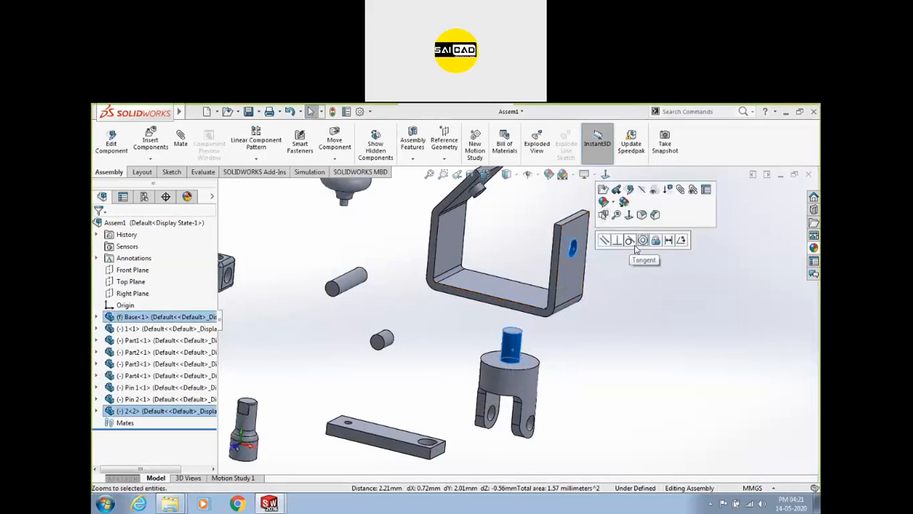
left_click(641, 241)
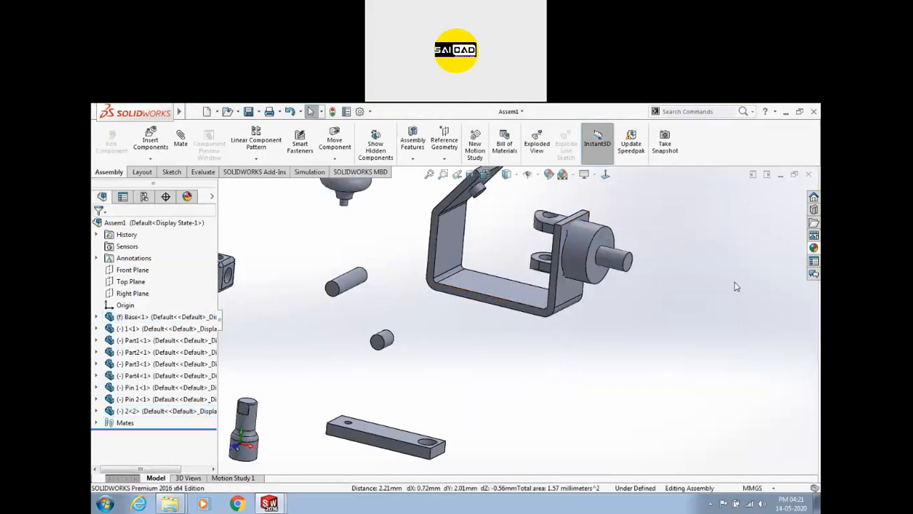
left_click_drag(589, 268, 618, 276)
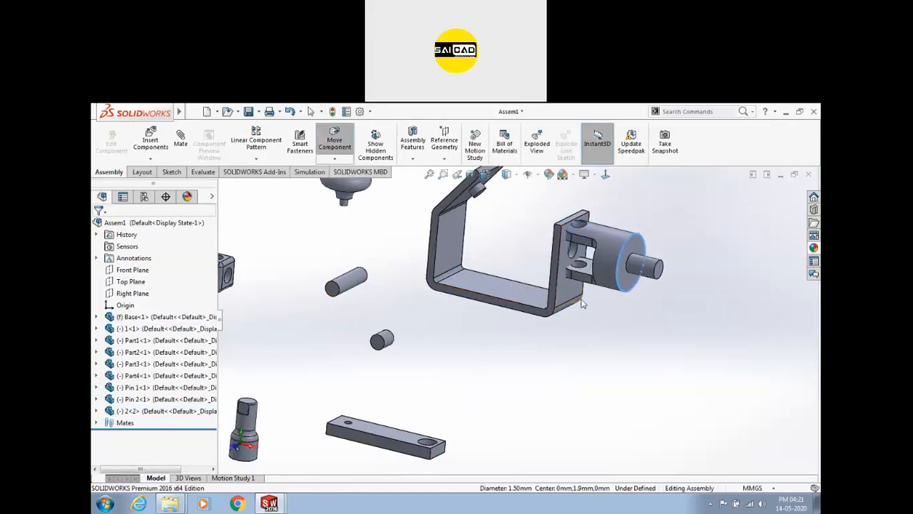
Mate component 1's cylindrical body concentric with the small boss on the Base's slanted arm.
left_click(475, 187)
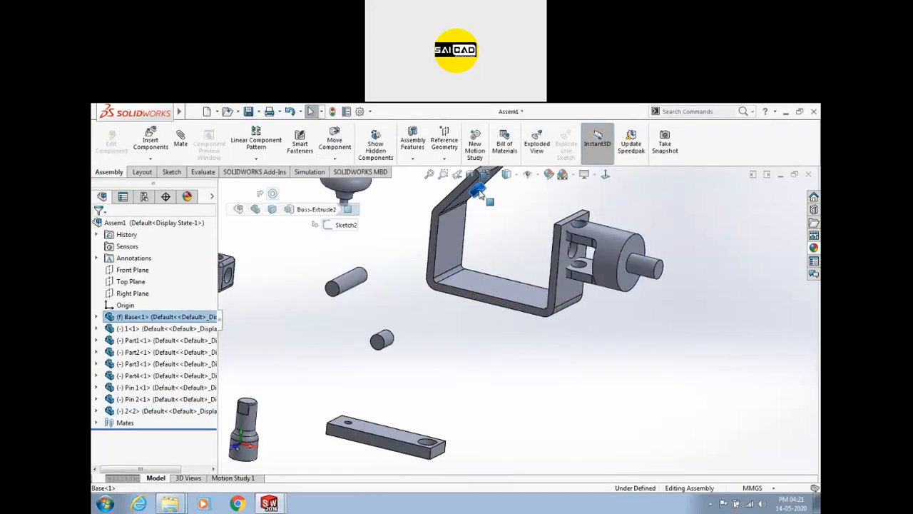
scroll(540, 305, "up", 5)
scroll(362, 279, "down", 3)
scroll(467, 284, "up", 3)
scroll(353, 306, "down", 3)
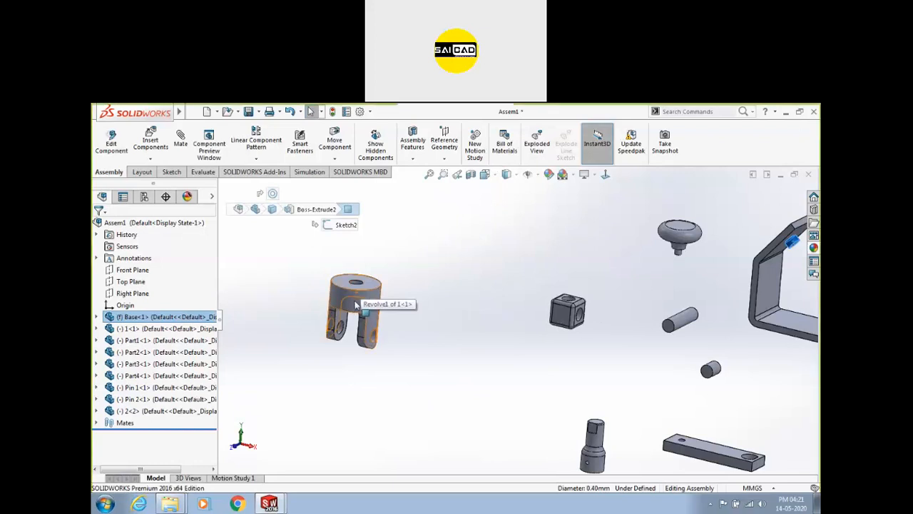
left_click(356, 305)
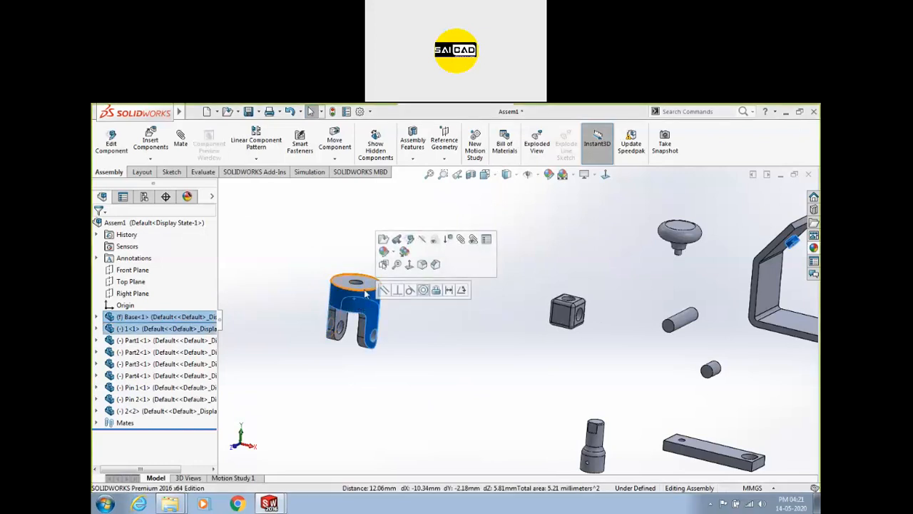
left_click(424, 291)
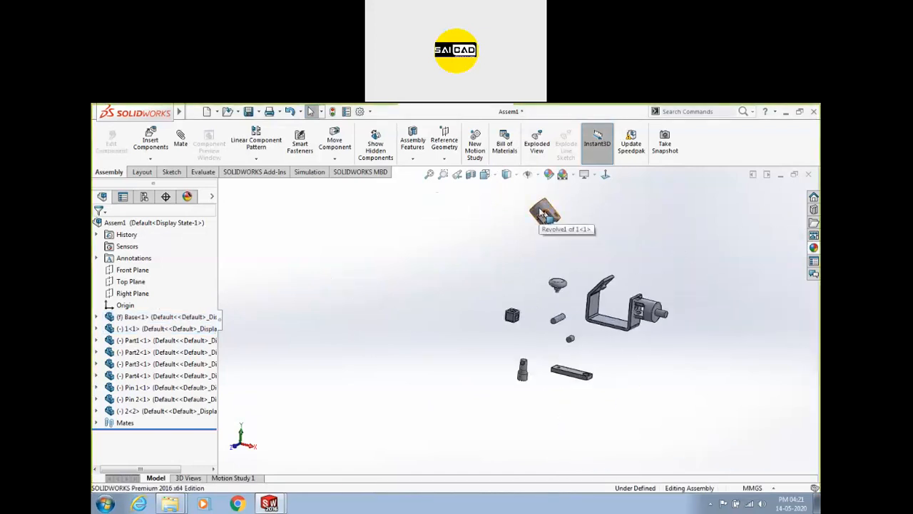
Slide components 1 and 2 along their mated axes into the Base until their forks meet, and inspect the fork holes.
left_click_drag(544, 213, 615, 303)
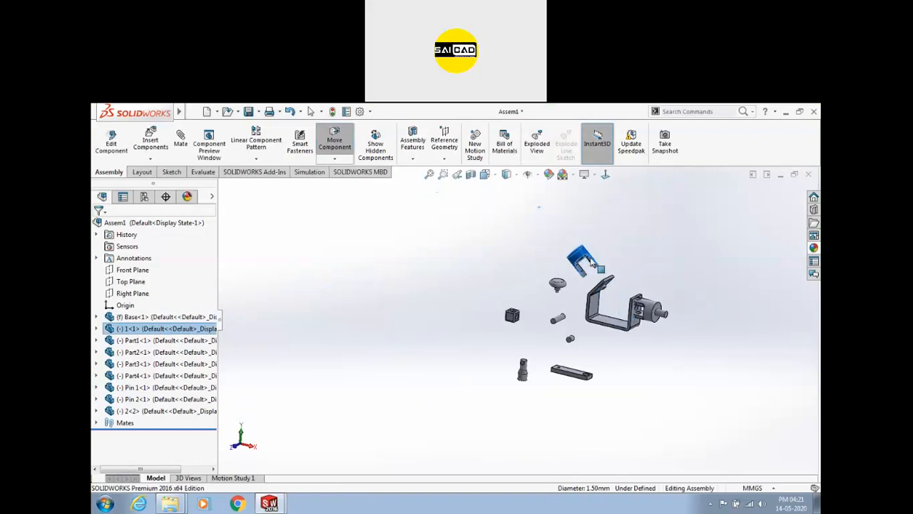
left_click_drag(653, 314, 646, 311)
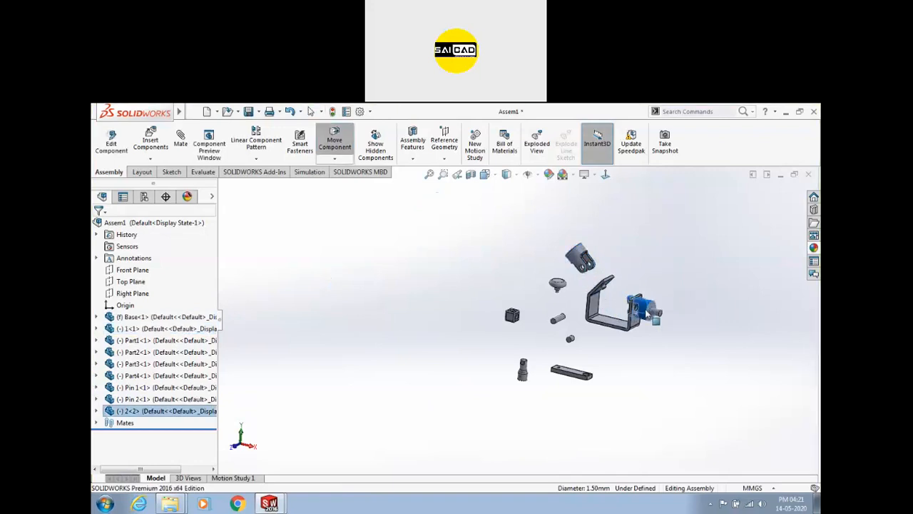
scroll(639, 311, "down", 6)
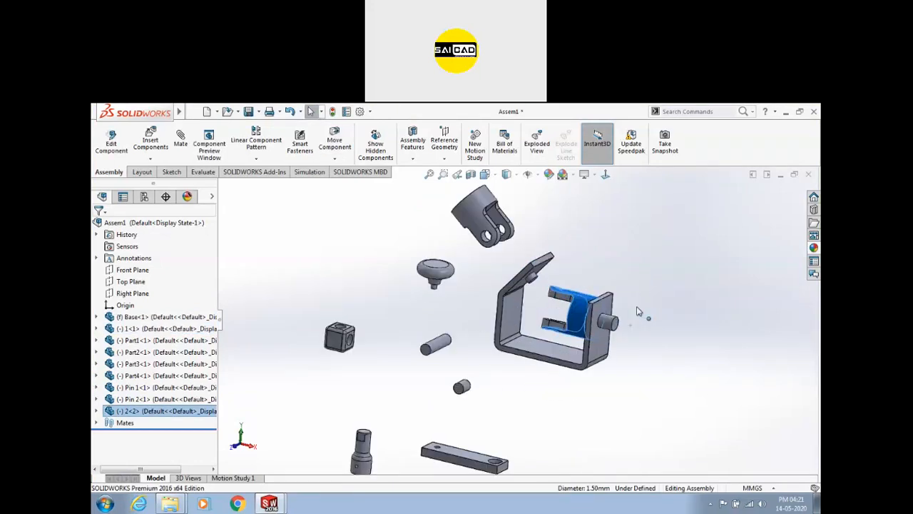
left_click_drag(399, 221, 485, 334)
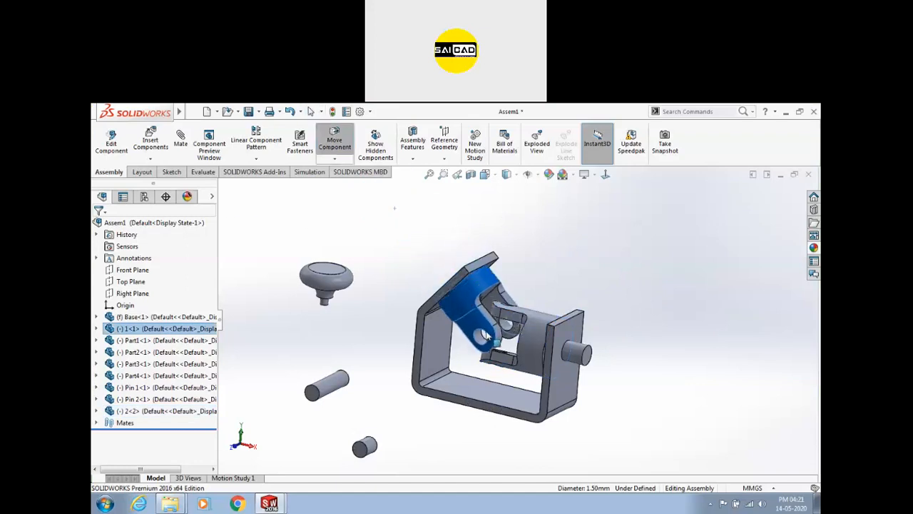
middle_click_drag(570, 249, 466, 362)
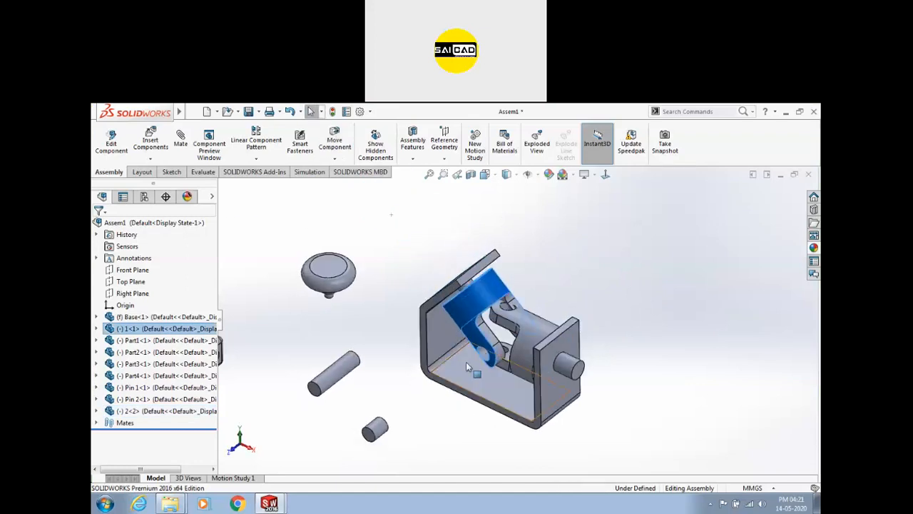
scroll(465, 362, "down", 3)
left_click(567, 292)
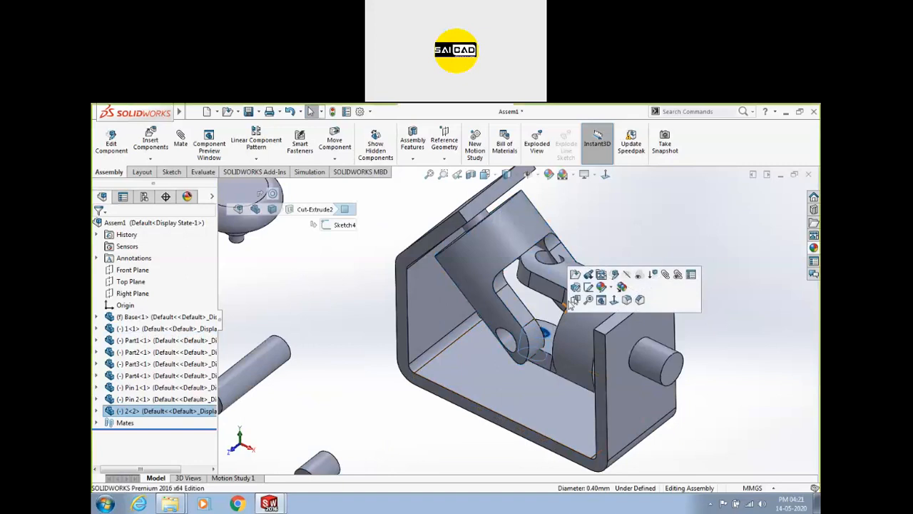
scroll(484, 307, "up", 4)
left_click(418, 349)
scroll(535, 330, "down", 2)
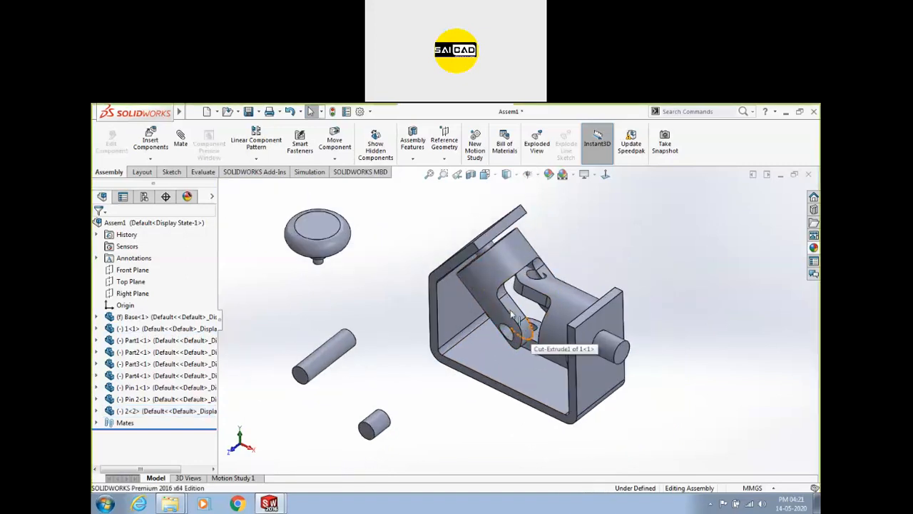
Slide components 1 and 2 back out of the Base, and place the cube Part1 above it between the two forks.
scroll(522, 308, "up", 3)
left_click_drag(502, 289, 452, 223)
left_click_drag(544, 318, 625, 384)
left_click(530, 417)
left_click_drag(323, 335, 532, 277)
Mate the upper hole of the cube Part1 concentric with the fork hole of component 1.
scroll(528, 277, "down", 3)
left_click(525, 276)
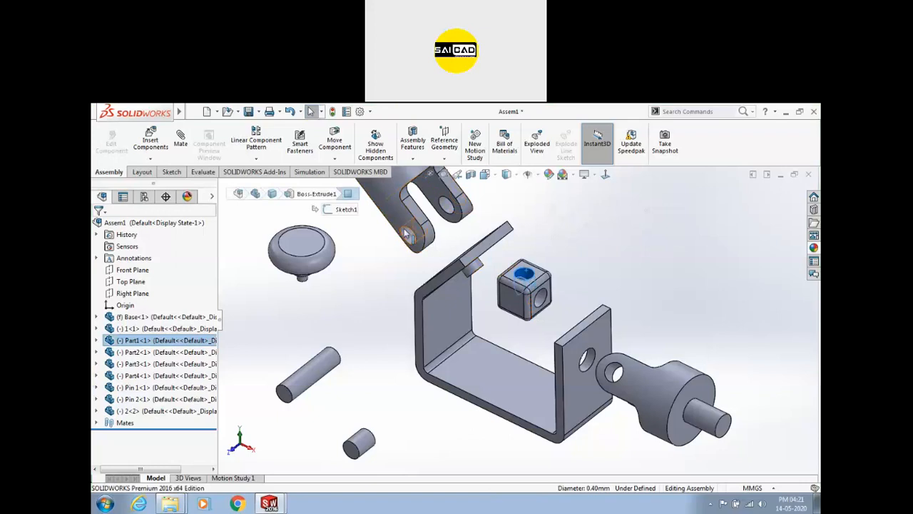
left_click(408, 233, "ctrl")
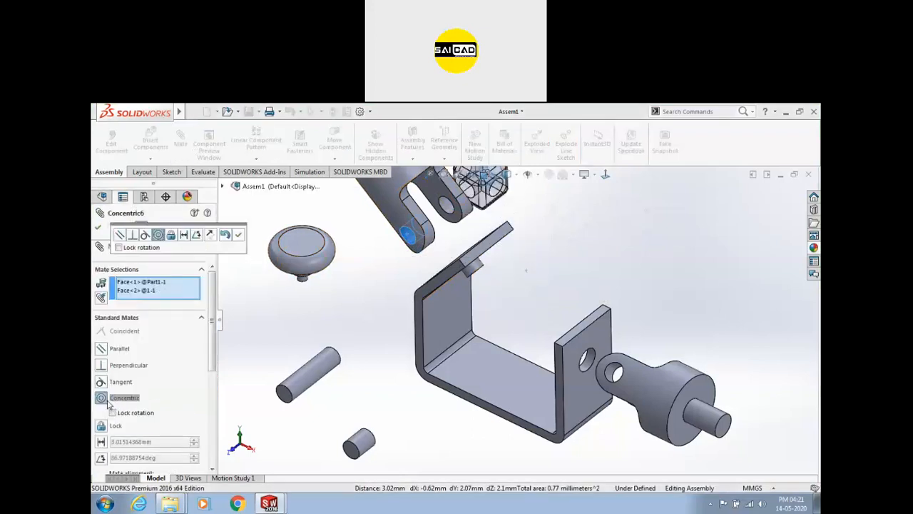
scroll(348, 310, "up", 2)
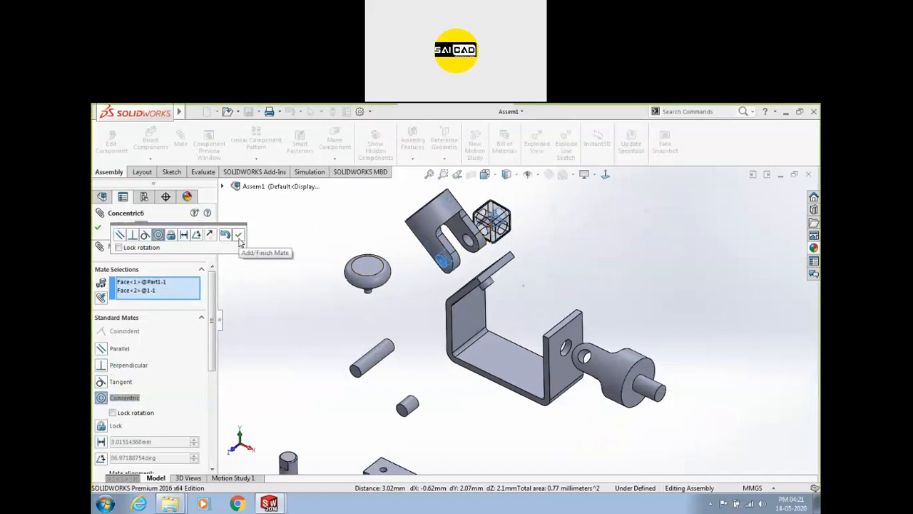
left_click(238, 234)
Mate the other side hole of the cube Part1 concentric with the fork hole of component 2.
scroll(485, 230, "down", 3)
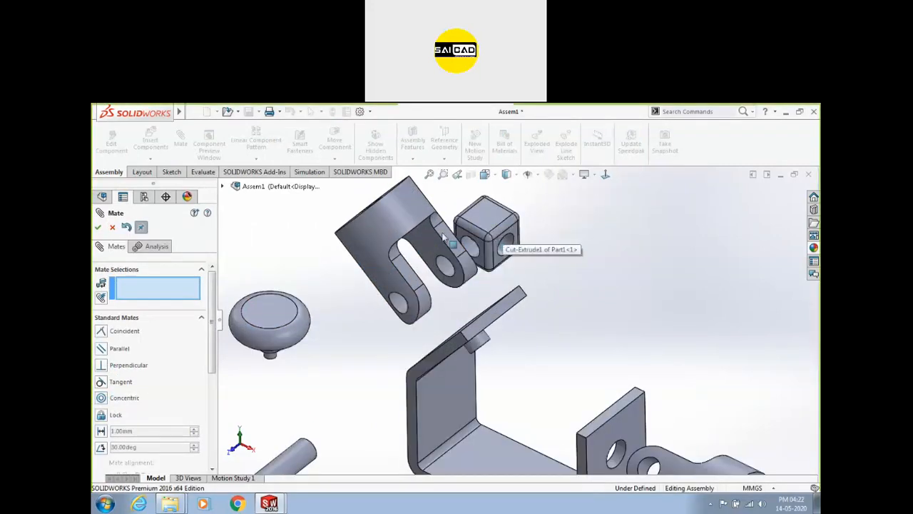
left_click(509, 261)
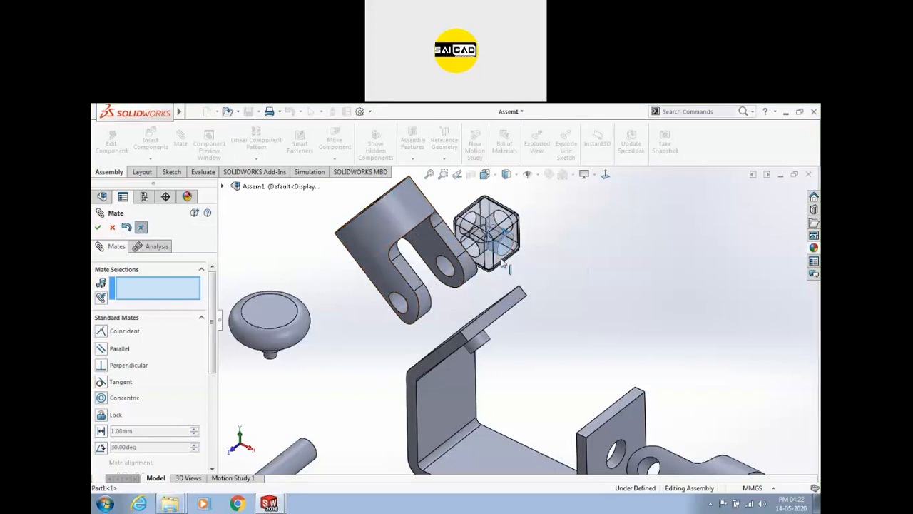
scroll(559, 381, "up", 2)
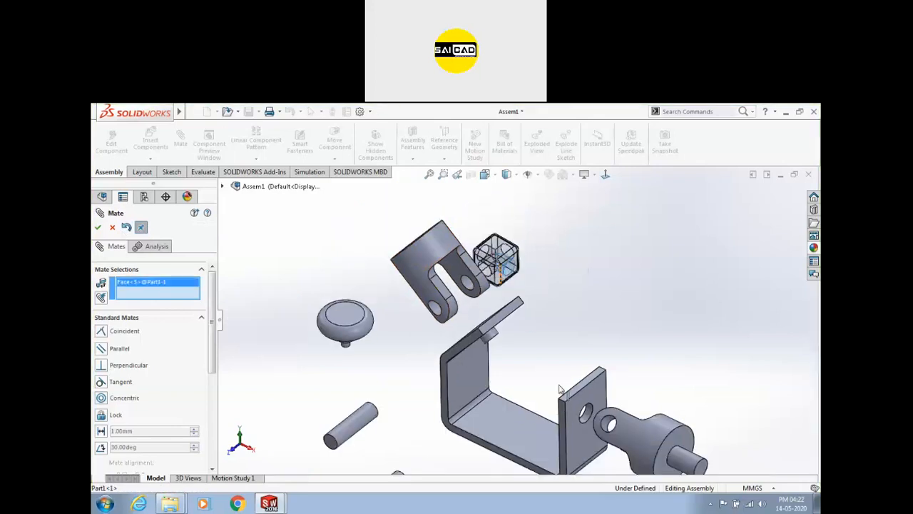
left_click(603, 427)
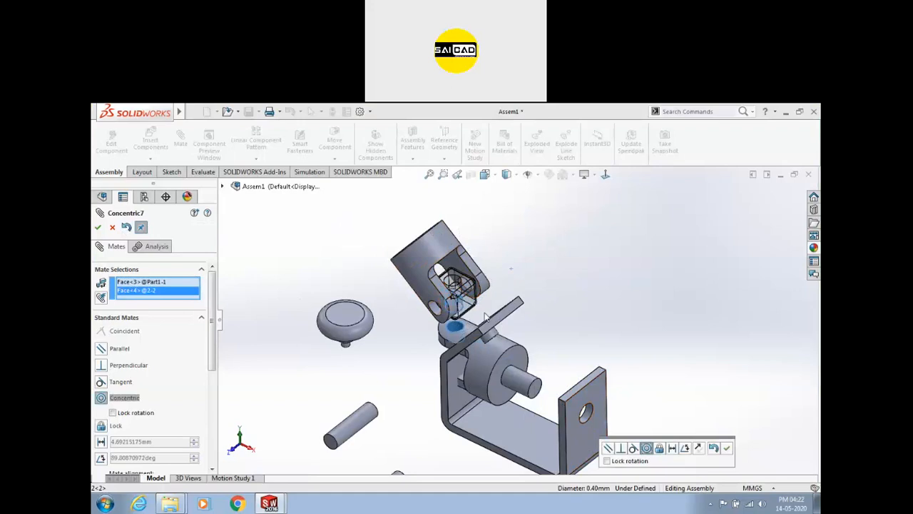
left_click(98, 228)
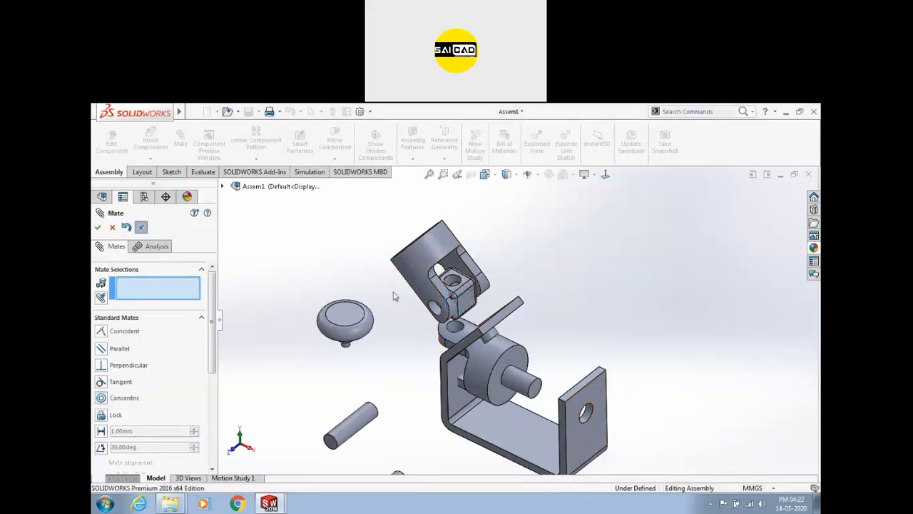
Slide component 2 back along its axis so its shaft passes through the hole in the Base's upright arm.
key("Escape")
left_click_drag(520, 386, 596, 413)
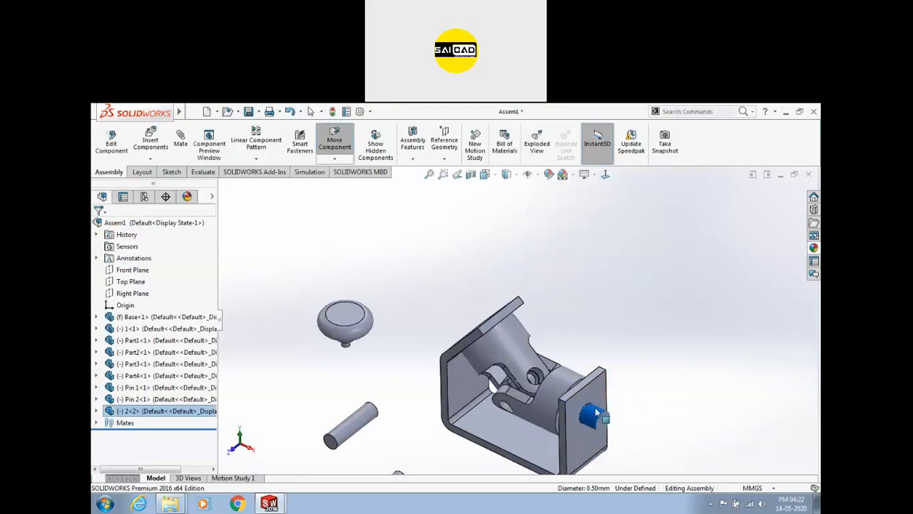
left_click_drag(512, 335, 421, 275)
Make a side face of the cube Part1 coincident with the inner fork face of component 1.
scroll(485, 307, "down", 6)
middle_click_drag(487, 326, 446, 285)
left_click(486, 320)
left_click(441, 285, "ctrl")
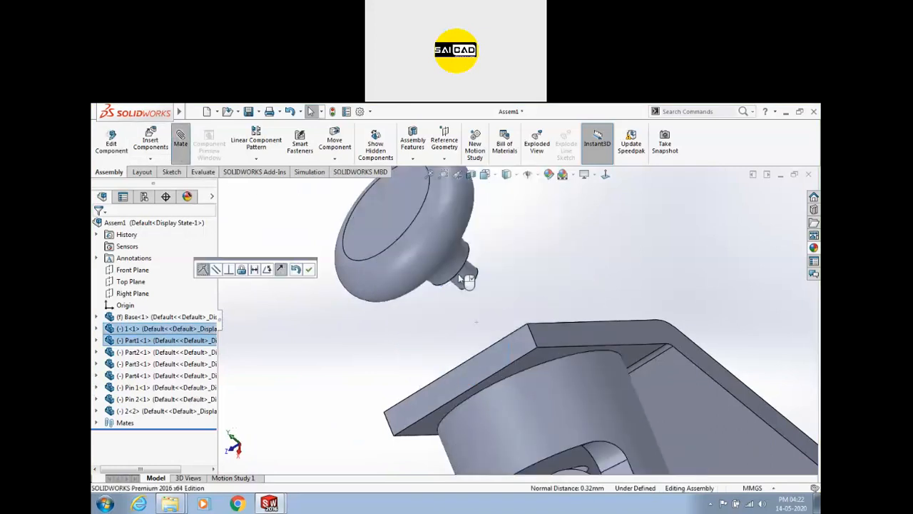
scroll(528, 301, "up", 8)
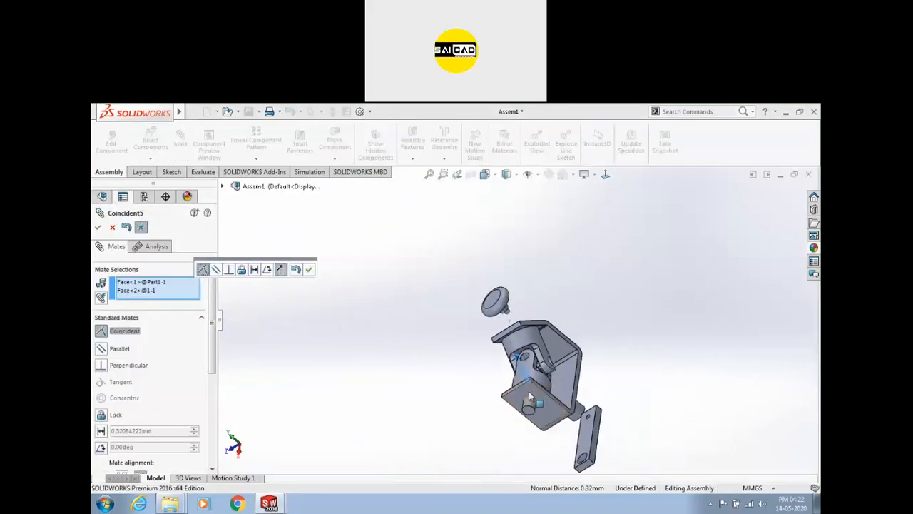
scroll(528, 390, "down", 10)
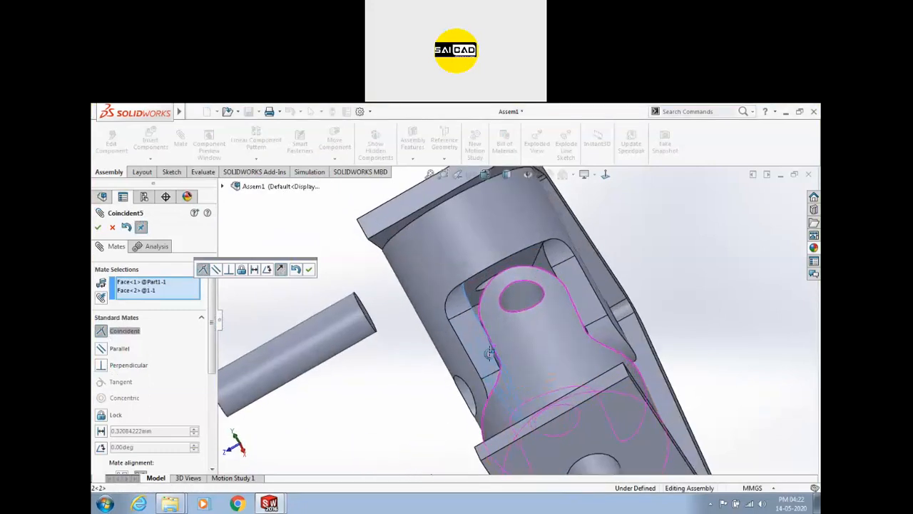
middle_click_drag(489, 353, 524, 299)
scroll(497, 336, "up", 3)
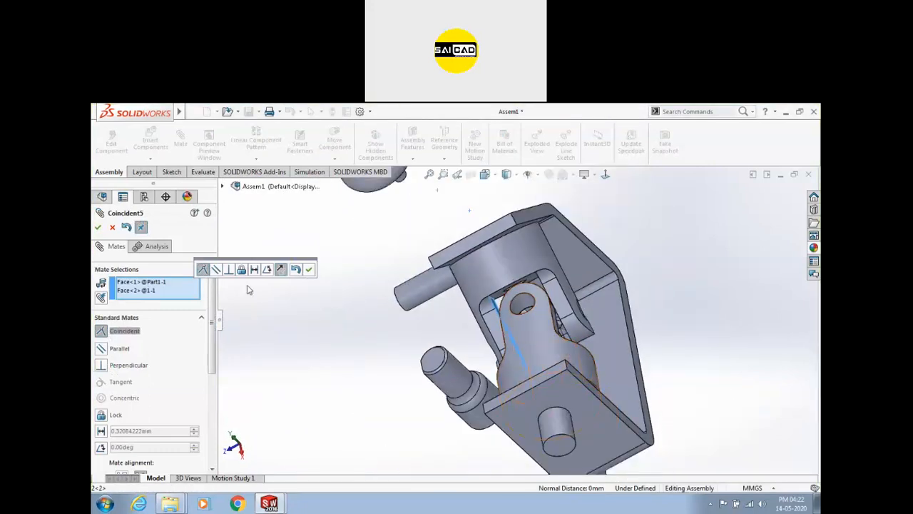
left_click(309, 270)
Turn the joined forks inside the Base until the gap between the cube and component 2's fork is accessible.
scroll(402, 375, "up", 3)
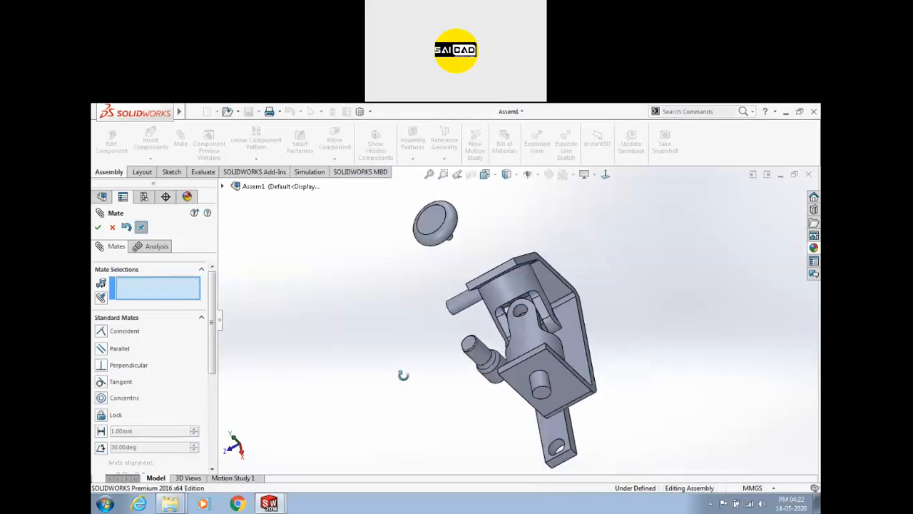
middle_click_drag(402, 373, 457, 345)
left_click_drag(485, 301, 457, 262)
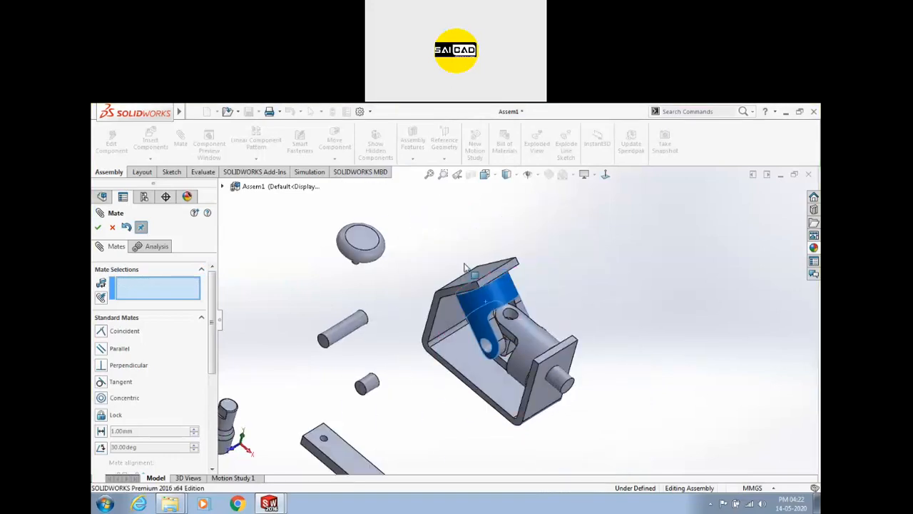
left_click_drag(499, 292, 515, 347)
left_click_drag(447, 338, 506, 355)
scroll(487, 353, "down", 3)
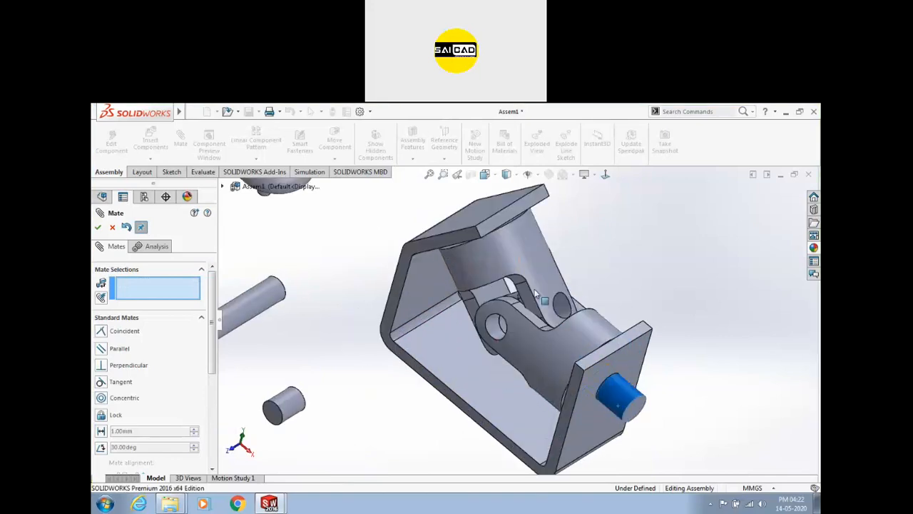
mouse_move(506, 344)
left_mouse_down()
mouse_move(491, 380)
mouse_move(516, 343)
left_mouse_up()
Make component 2's inner fork face coincident with the adjacent face of the cube Part1.
scroll(508, 331, "down", 6)
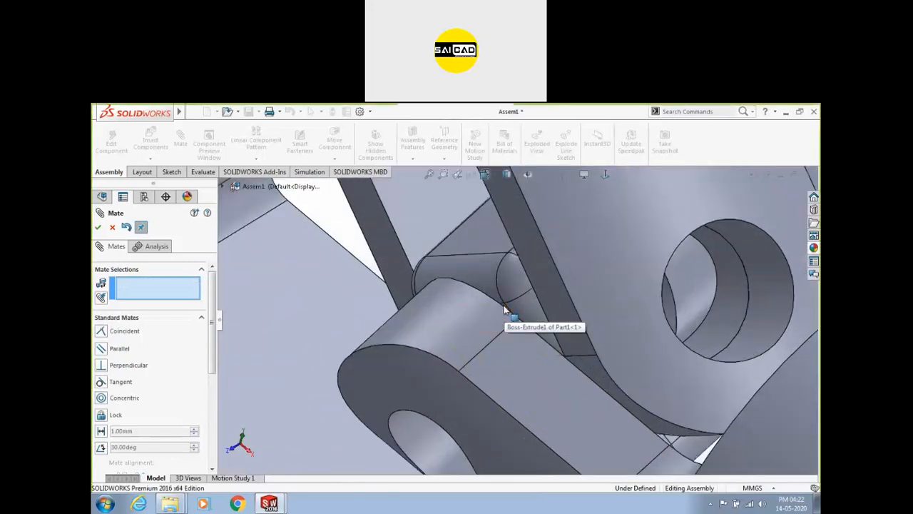
scroll(503, 308, "down", 5)
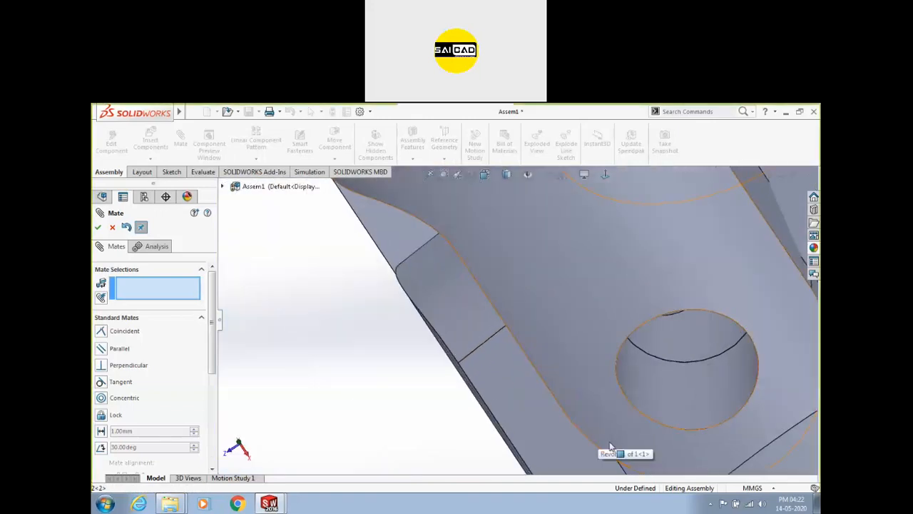
middle_click_drag(545, 317, 612, 440)
left_click(576, 410)
middle_click_drag(577, 410, 360, 378)
scroll(595, 214, "down", 5)
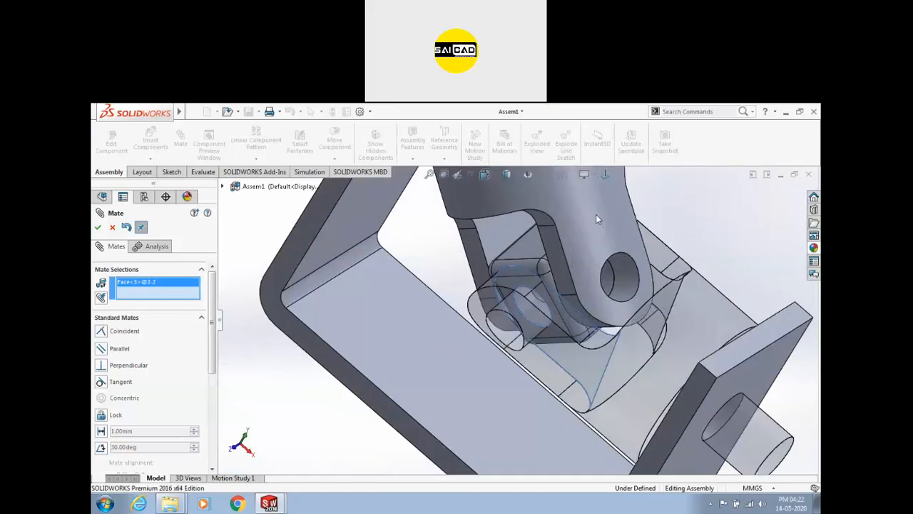
middle_click_drag(528, 305, 500, 316)
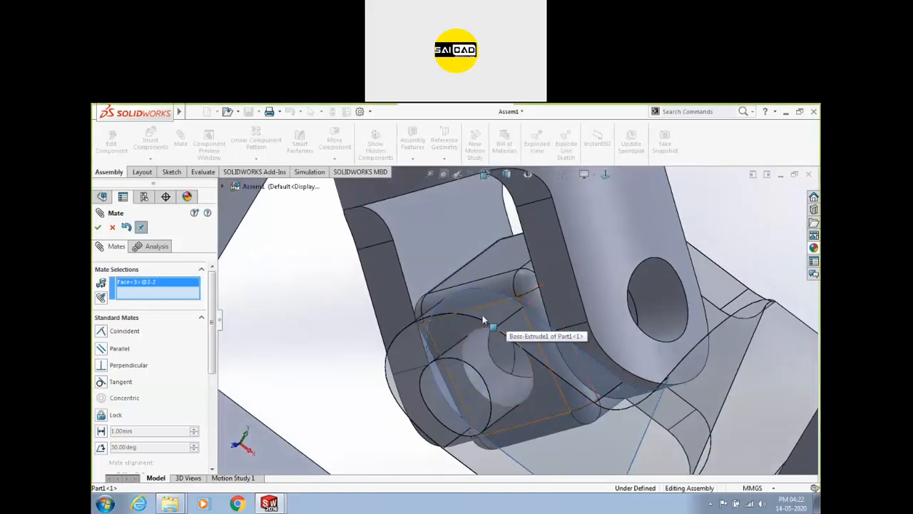
left_click(459, 329)
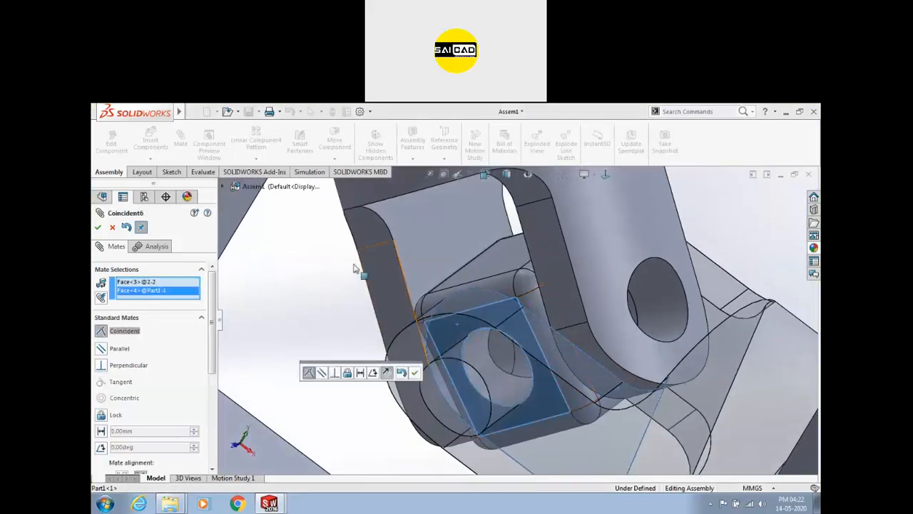
left_click(98, 227)
Rotate component 2 about its shaft to test the joint's motion and turn its fork hole to the front.
scroll(485, 309, "up", 5)
key("Escape")
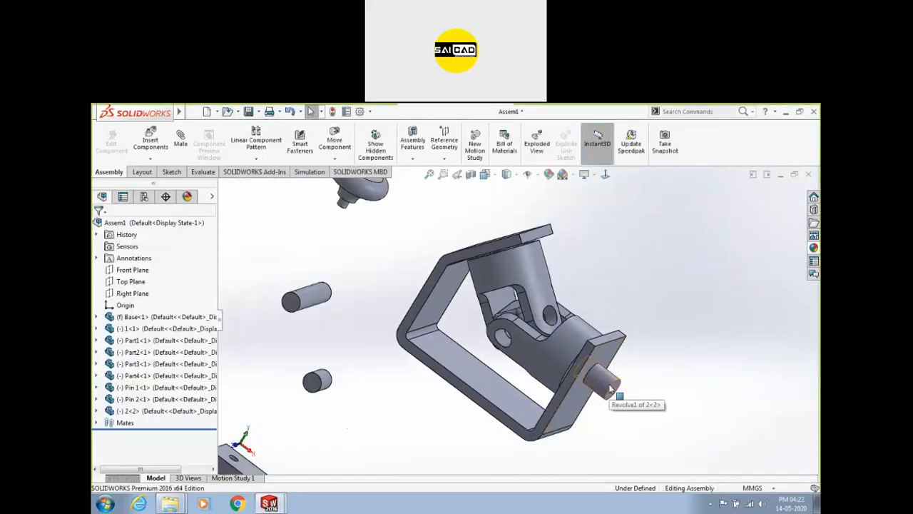
mouse_move(607, 384)
left_mouse_down()
mouse_move(638, 366)
mouse_move(637, 414)
mouse_move(567, 403)
mouse_move(656, 365)
mouse_move(621, 406)
mouse_move(603, 395)
left_mouse_up()
mouse_move(537, 257)
left_mouse_down()
mouse_move(445, 275)
mouse_move(460, 271)
mouse_move(592, 340)
mouse_move(588, 354)
mouse_move(560, 327)
left_mouse_up()
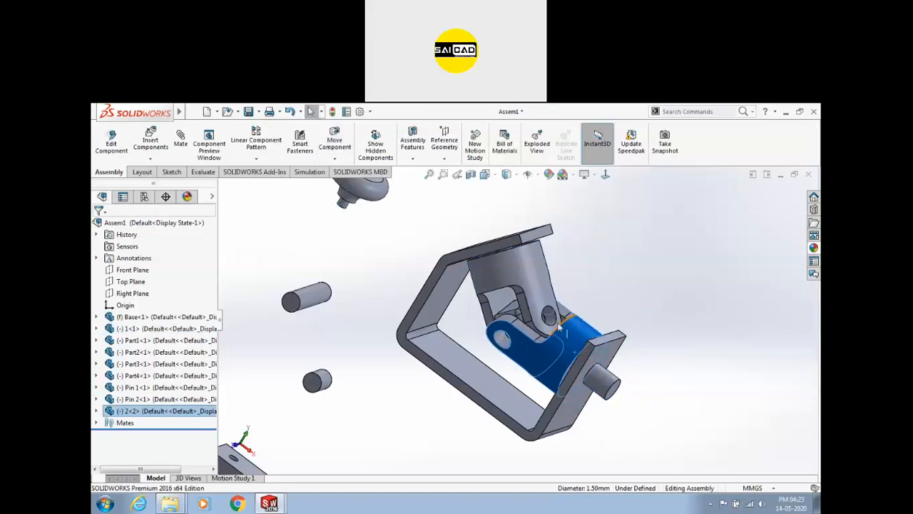
scroll(560, 328, "down", 4)
left_click(462, 272)
mouse_move(438, 317)
left_mouse_down()
mouse_move(491, 264)
mouse_move(542, 236)
mouse_move(437, 322)
left_mouse_up()
scroll(400, 313, "up", 2)
left_click(391, 301)
middle_click_drag(392, 301, 456, 328)
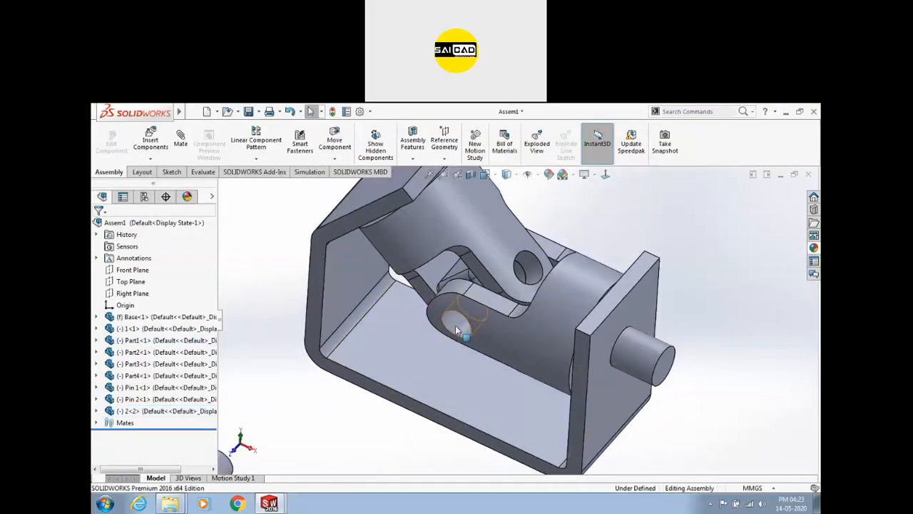
left_click_drag(471, 303, 494, 261)
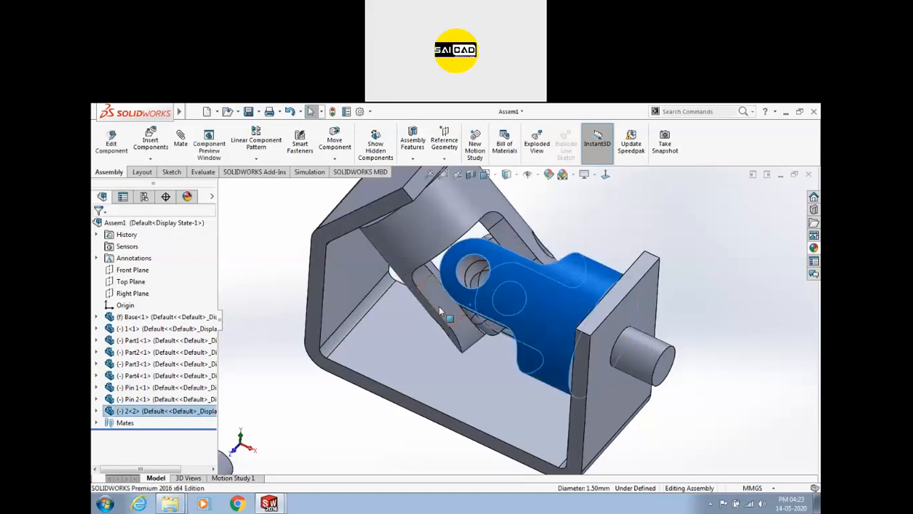
Mate the long pin, Pin 1, concentric with component 2's fork hole, with its rotation locked.
middle_click_drag(440, 310, 448, 323)
scroll(475, 314, "up", 4)
left_click(346, 329)
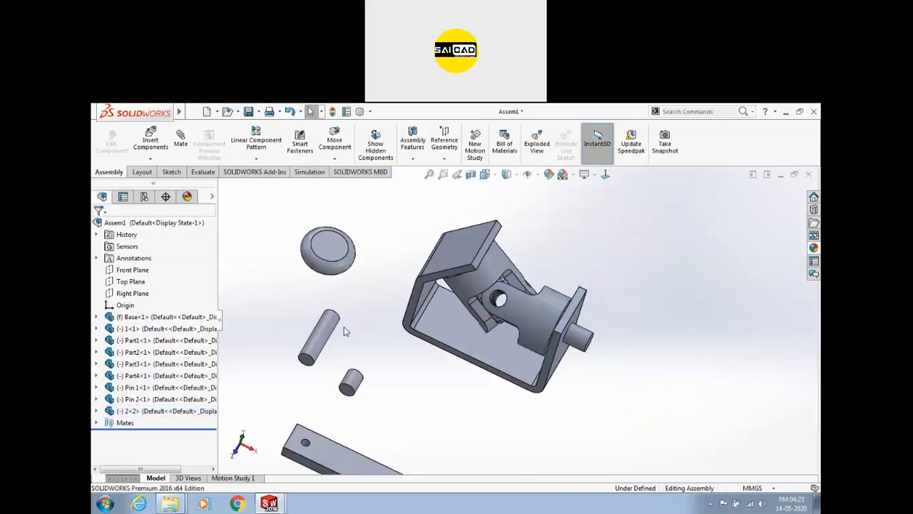
left_click(328, 320)
scroll(467, 312, "down", 4)
scroll(467, 312, "down", 5)
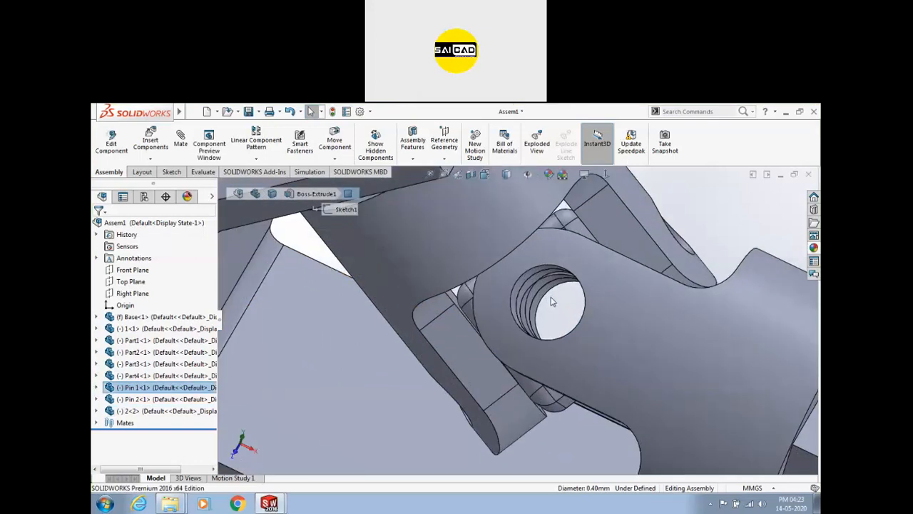
left_click(399, 268, "ctrl")
scroll(560, 296, "up", 6)
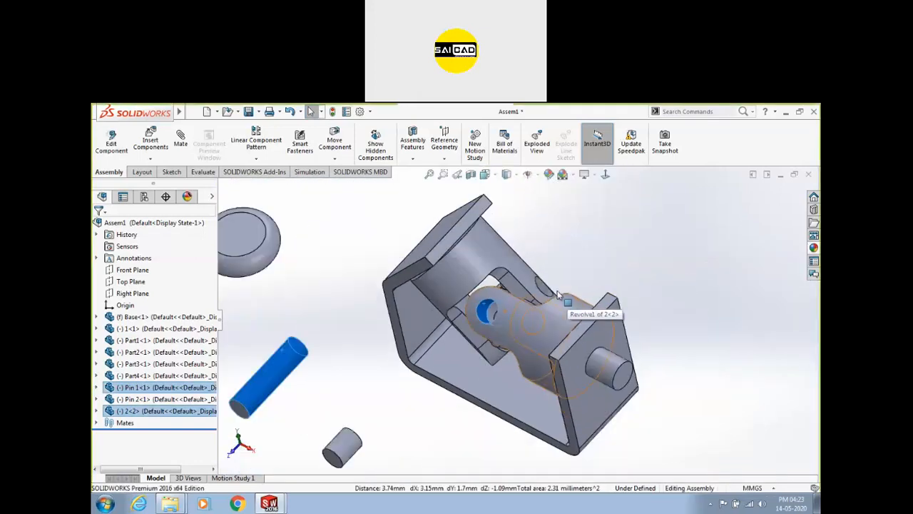
left_click(176, 142)
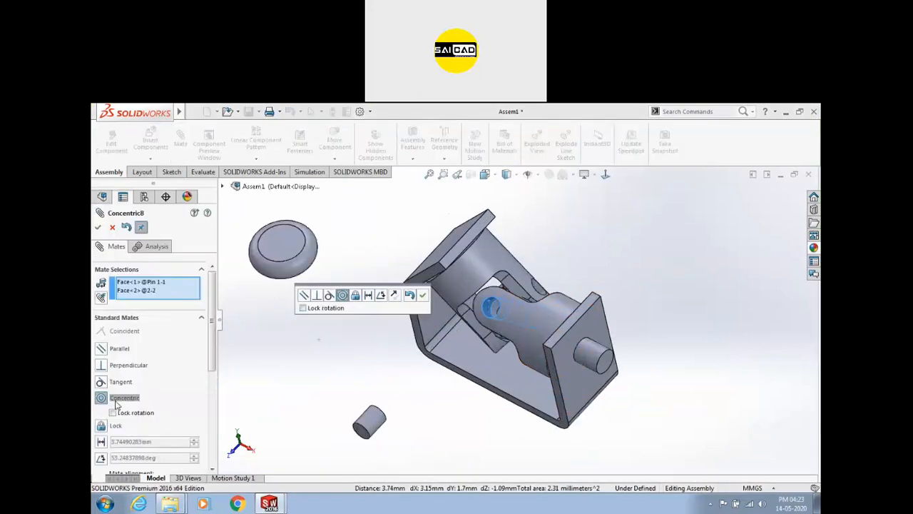
scroll(488, 305, "down", 2)
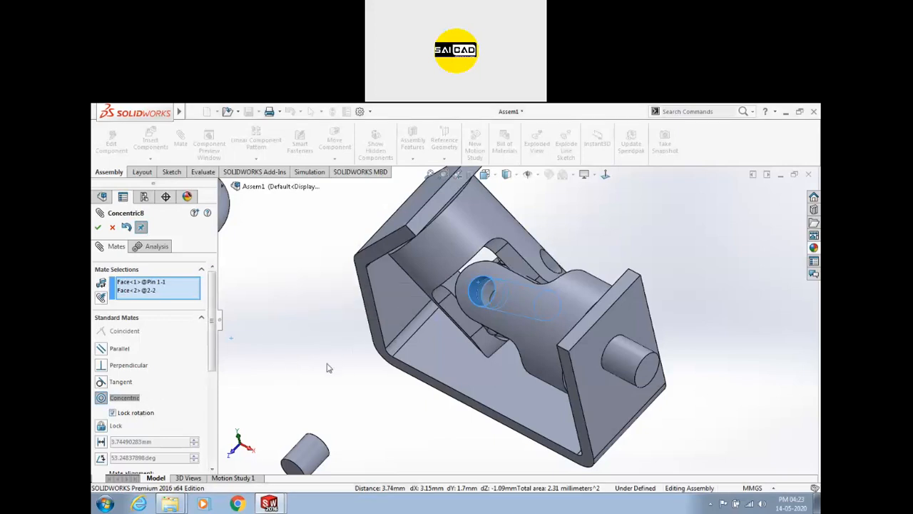
left_click(98, 227)
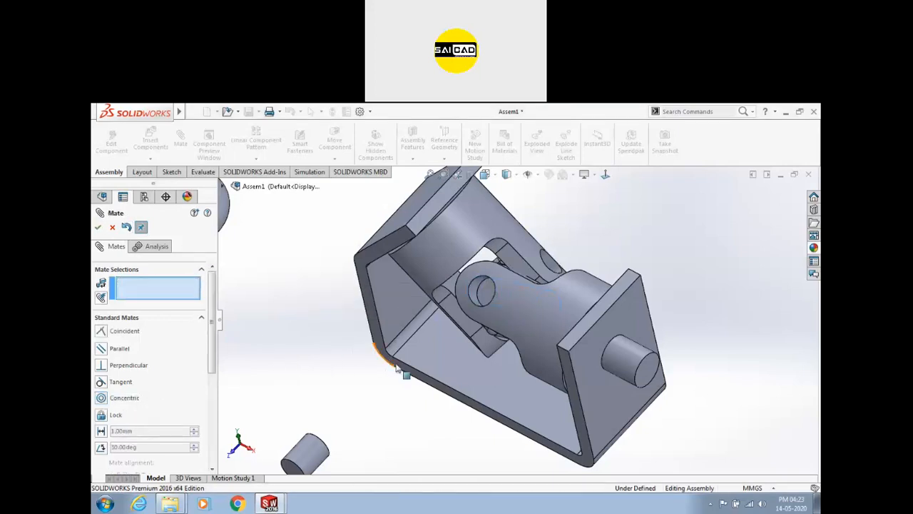
Slide Pin 1 out of the fork hole and make its end face coincident with the Base's side face.
scroll(425, 350, "up", 3)
middle_click_drag(435, 328, 457, 348)
left_click_drag(503, 329, 539, 294)
scroll(546, 316, "down", 5)
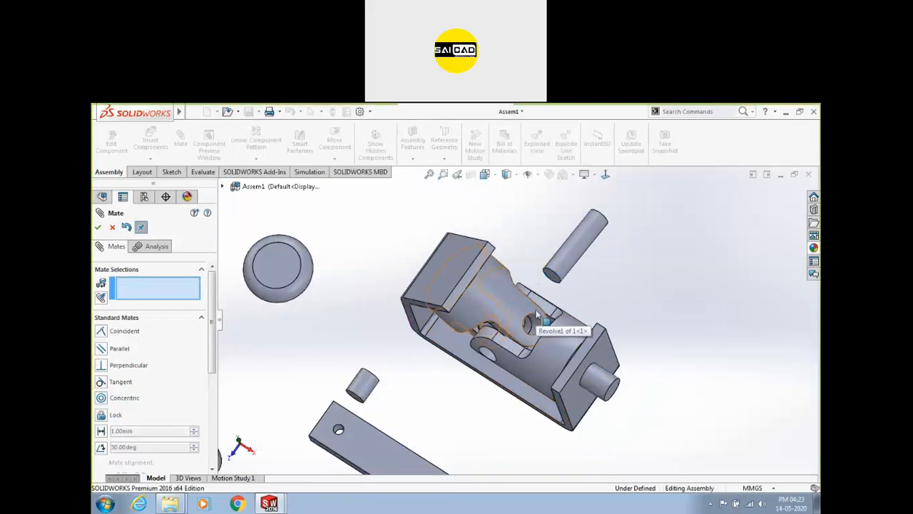
mouse_move(621, 276)
middle_mouse_down()
mouse_move(604, 269)
mouse_move(610, 301)
mouse_move(623, 281)
mouse_move(611, 281)
middle_mouse_up()
scroll(490, 319, "down", 4)
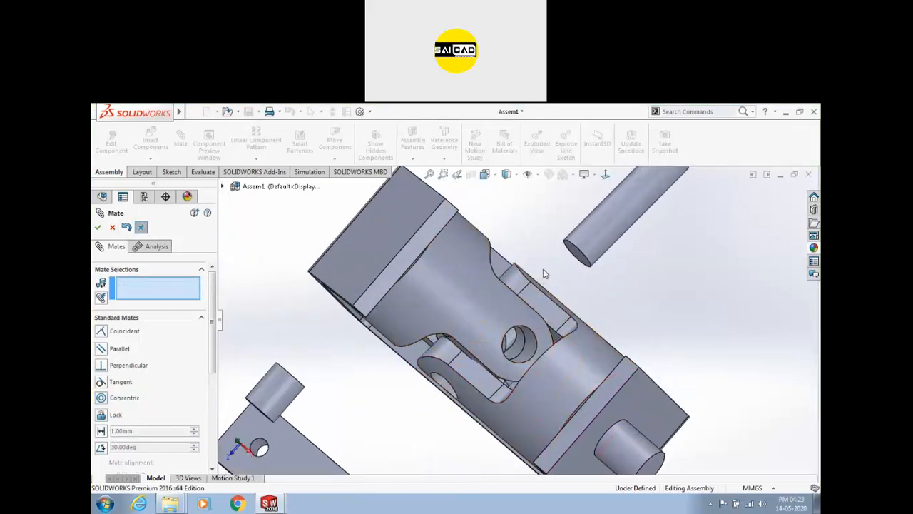
left_click(574, 260)
middle_click_drag(575, 260, 525, 302)
scroll(532, 285, "up", 5)
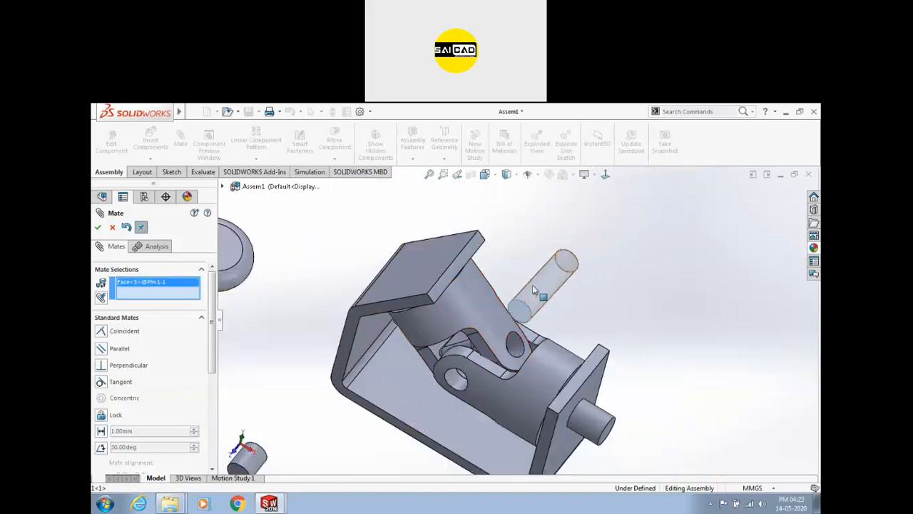
left_click(445, 430)
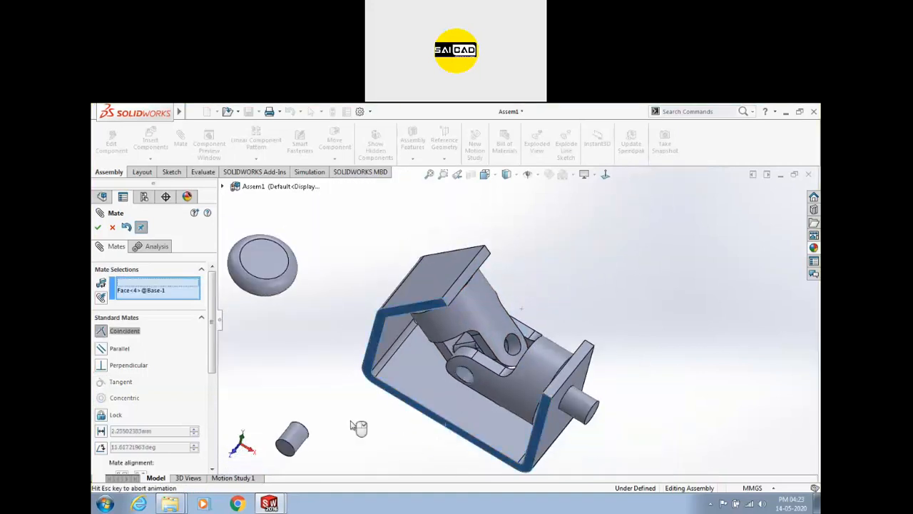
left_click(100, 229)
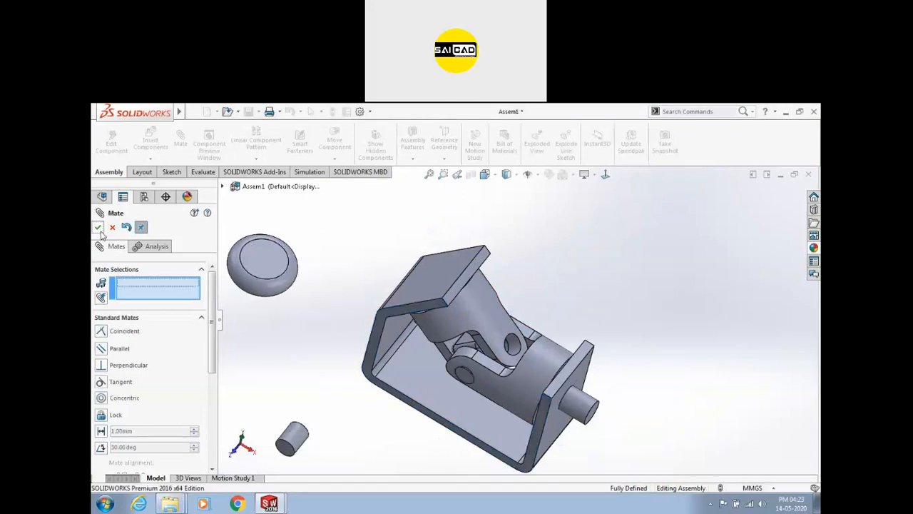
Leave the Mate command, select component 2's shaft end, and examine how Pin 1 sits in the fork hole.
key("Escape")
left_click(603, 401)
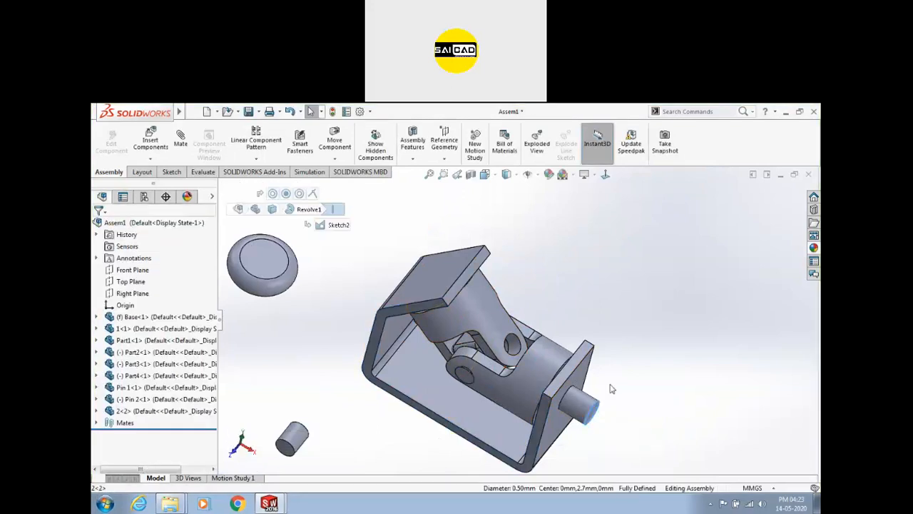
scroll(428, 399, "down", 3)
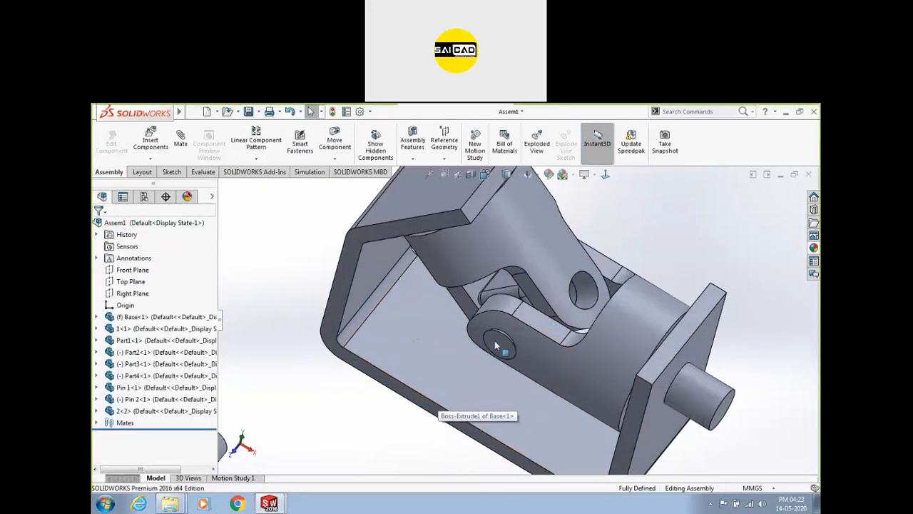
Delete the Coincident7 mate between Pin 1's end face and the Base's side face.
left_click(496, 346)
left_click(446, 421, "ctrl")
scroll(435, 428, "up", 3)
middle_click_drag(434, 430, 388, 448)
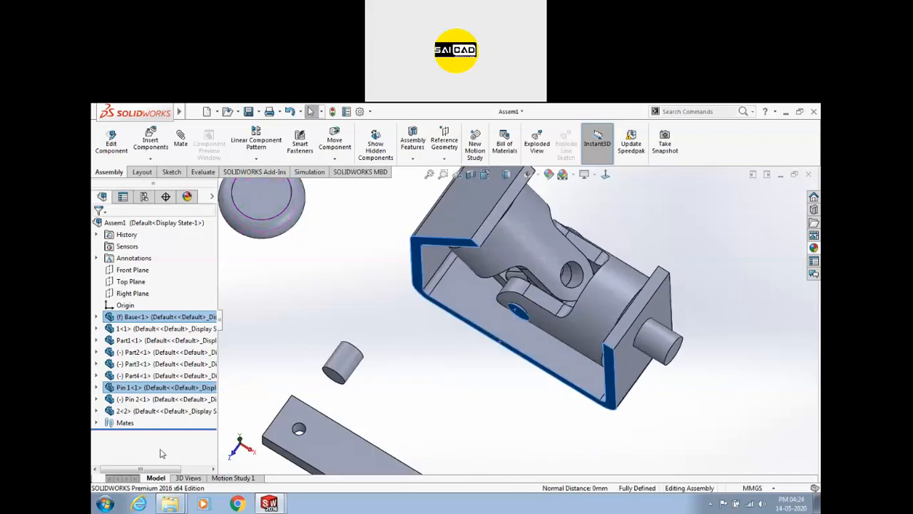
left_click(96, 423)
left_click(143, 459)
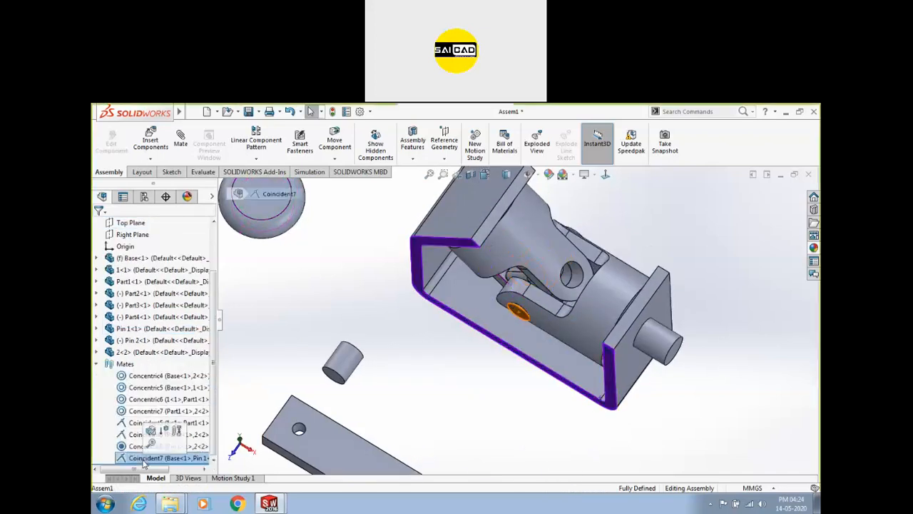
key("Delete")
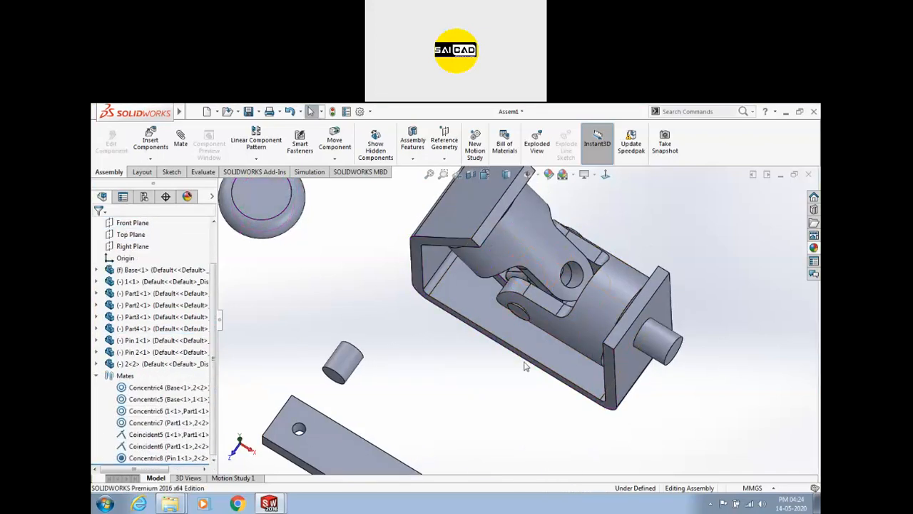
Slide Pin 1 along its axis completely out of component 2's fork hole, clear of the Base.
scroll(504, 391, "down", 3)
left_click_drag(528, 327, 463, 317)
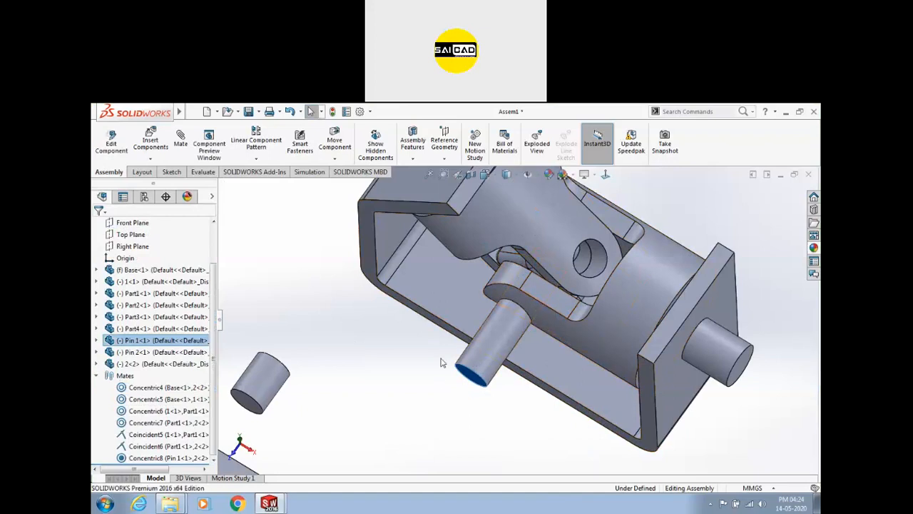
scroll(622, 312, "up", 3)
left_click_drag(495, 335, 440, 390)
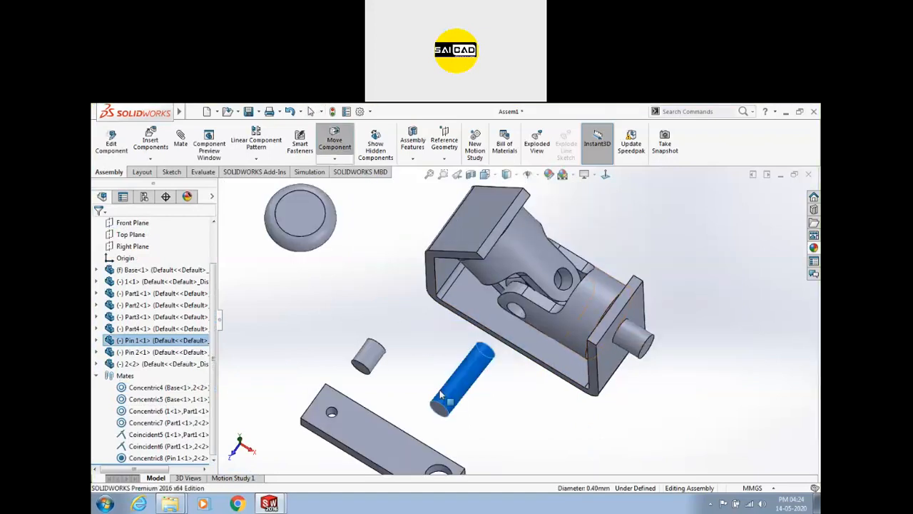
left_click(392, 369)
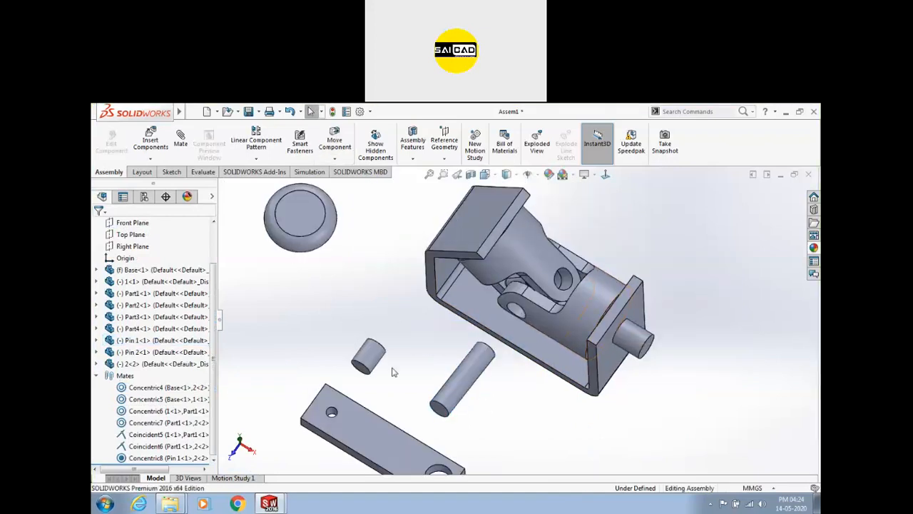
left_click(183, 155)
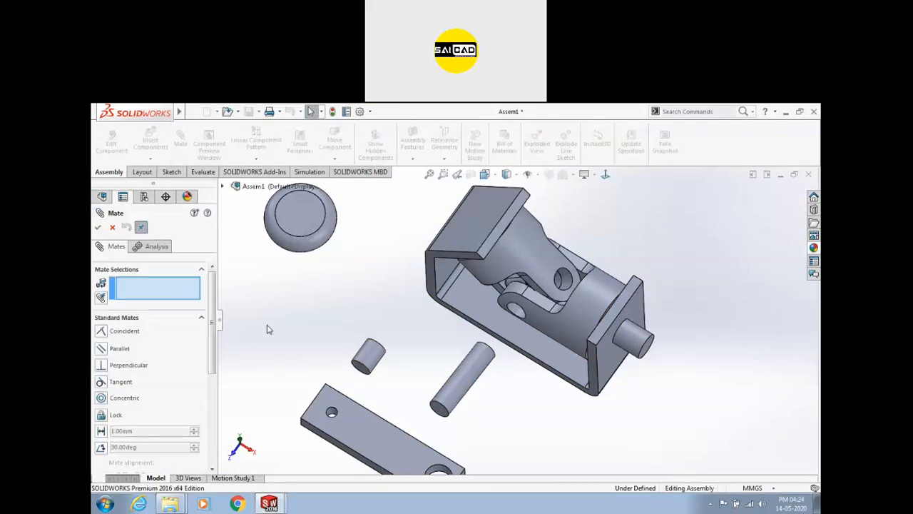
left_click(112, 227)
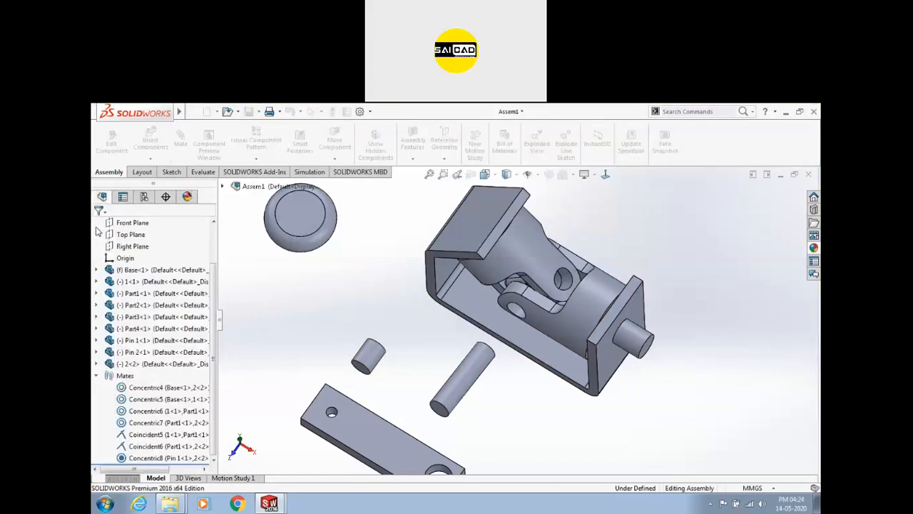
Mate Pin 1's Front Plane coincident with component 2's Right Plane to centre the pin in the fork.
left_click(535, 316)
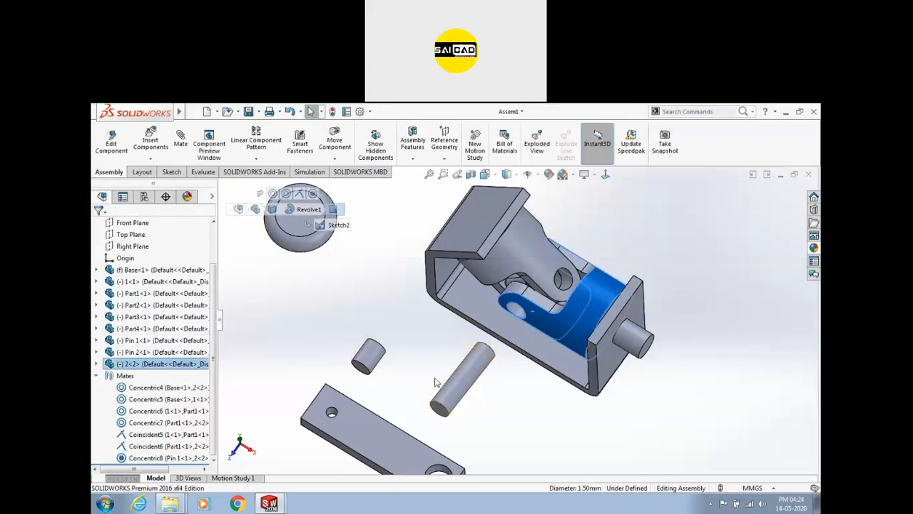
left_click(98, 363)
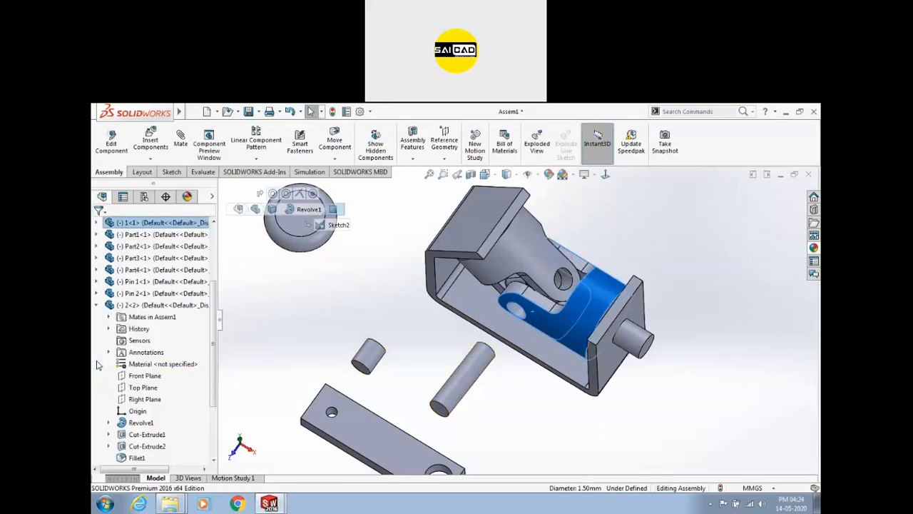
scroll(119, 334, "down", 1)
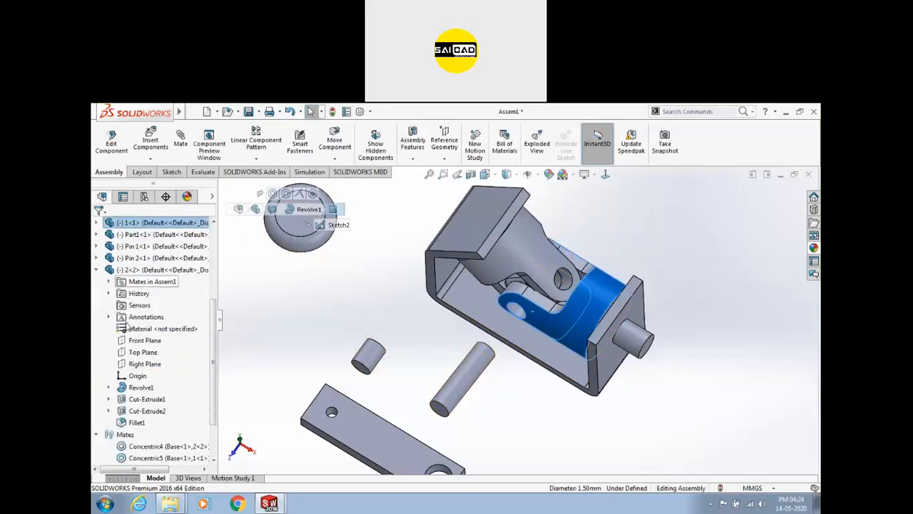
left_click(134, 367)
middle_click_drag(368, 362, 717, 341)
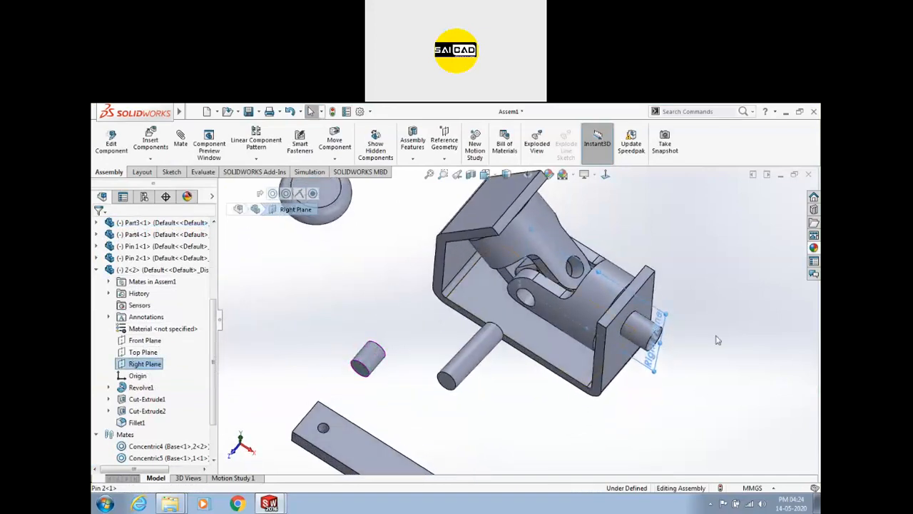
left_click(476, 358)
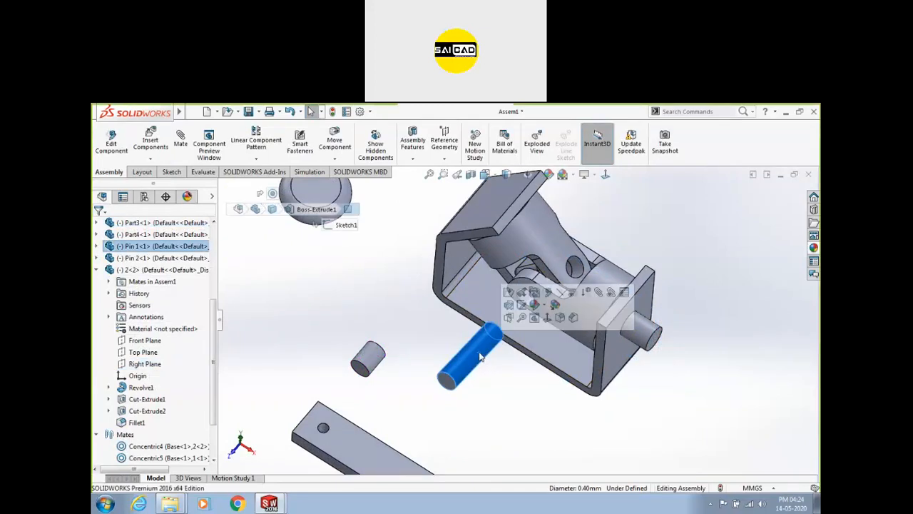
left_click(97, 246)
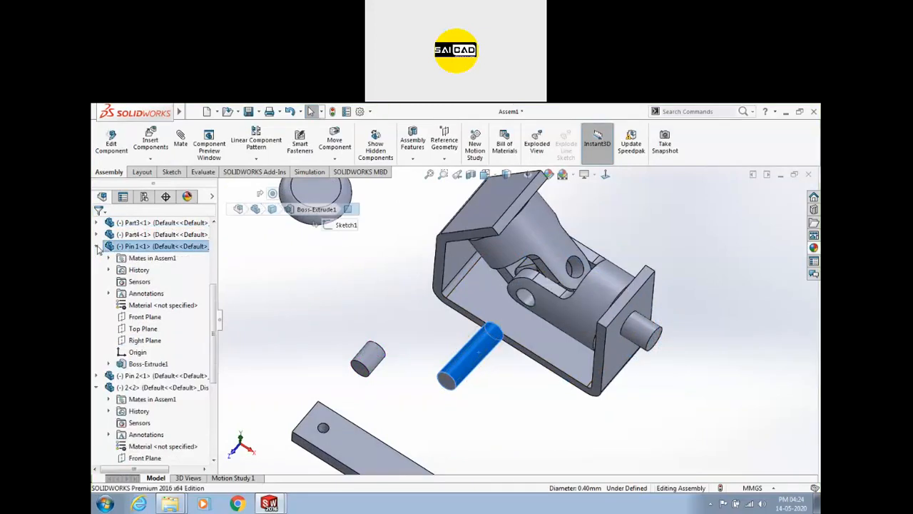
left_click(134, 318)
scroll(133, 319, "down", 3)
left_click(145, 352)
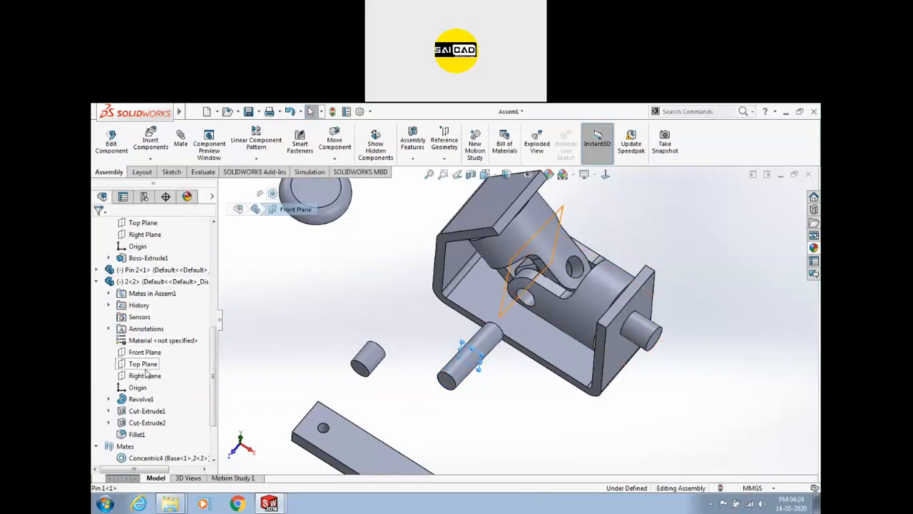
left_click(146, 376)
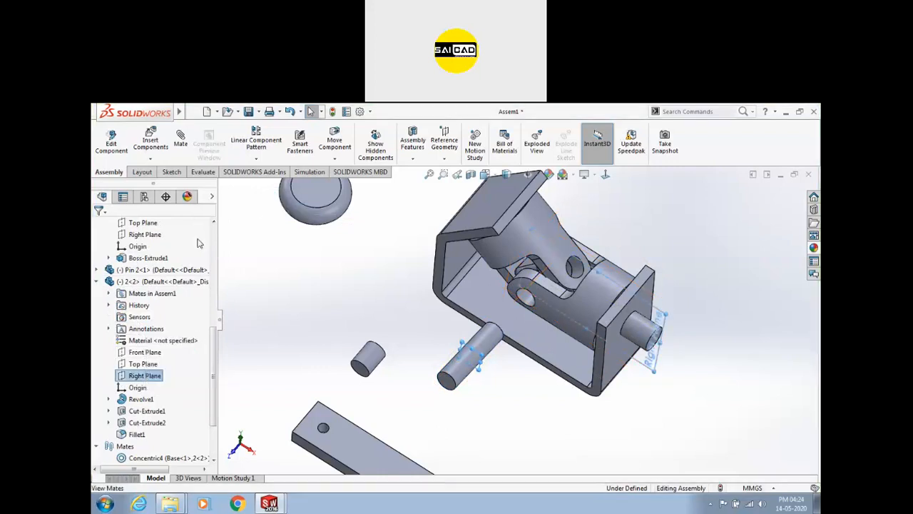
left_click(182, 143)
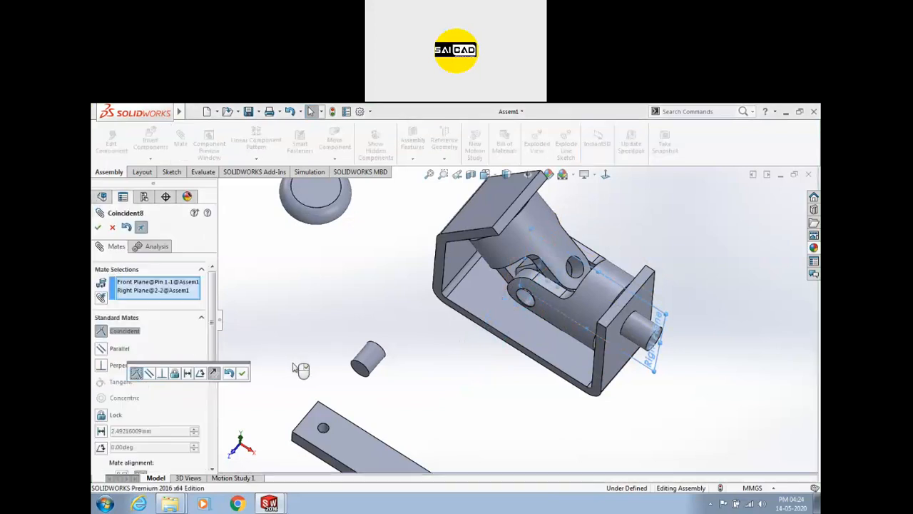
left_click(241, 373)
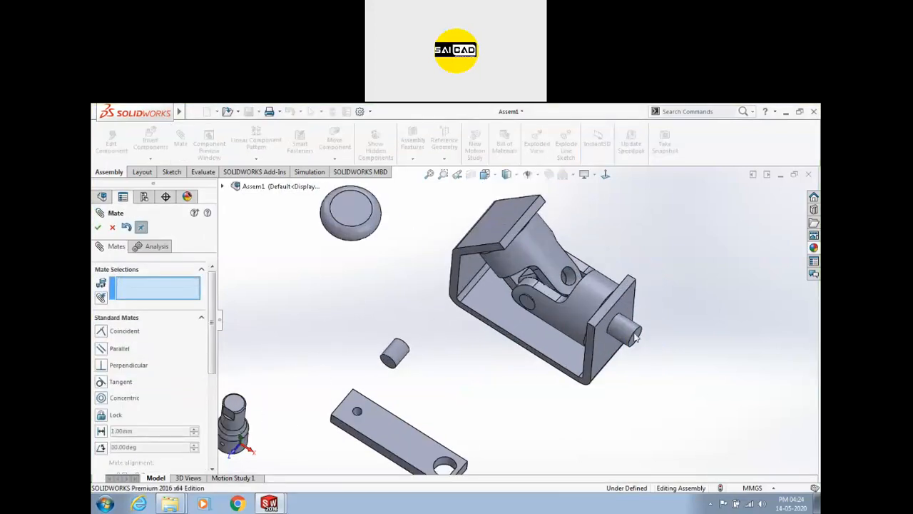
Leave the Mate command, rotate the joint by component 2's shaft and component 1's fork, and inspect component 1's fork hole.
key("Escape")
left_click_drag(630, 331, 568, 303)
left_click_drag(564, 255, 607, 253)
scroll(599, 258, "down", 3)
middle_click_drag(588, 266, 477, 349)
scroll(478, 348, "up", 2)
scroll(562, 282, "down", 4)
scroll(513, 304, "up", 5)
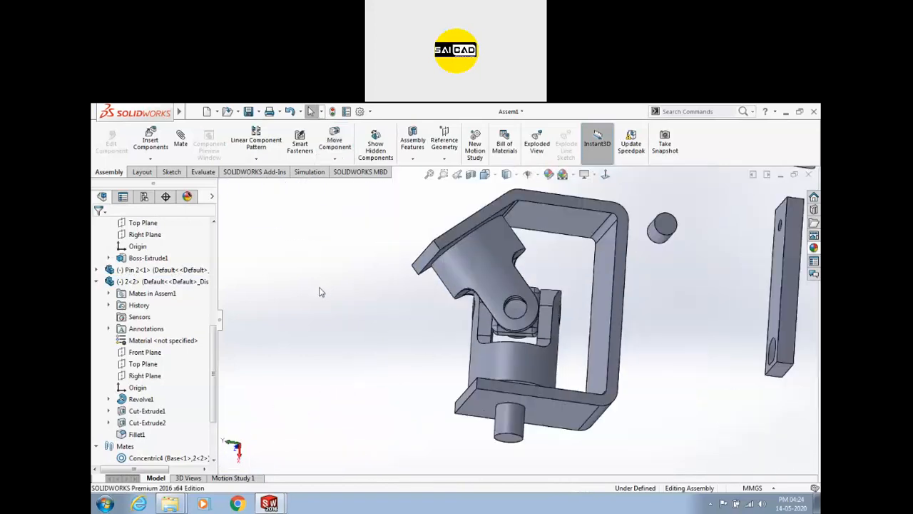
Mate Pin 2 concentric with component 1's fork hole and slide it out beyond the Base.
scroll(563, 336, "down", 3)
scroll(560, 336, "down", 2)
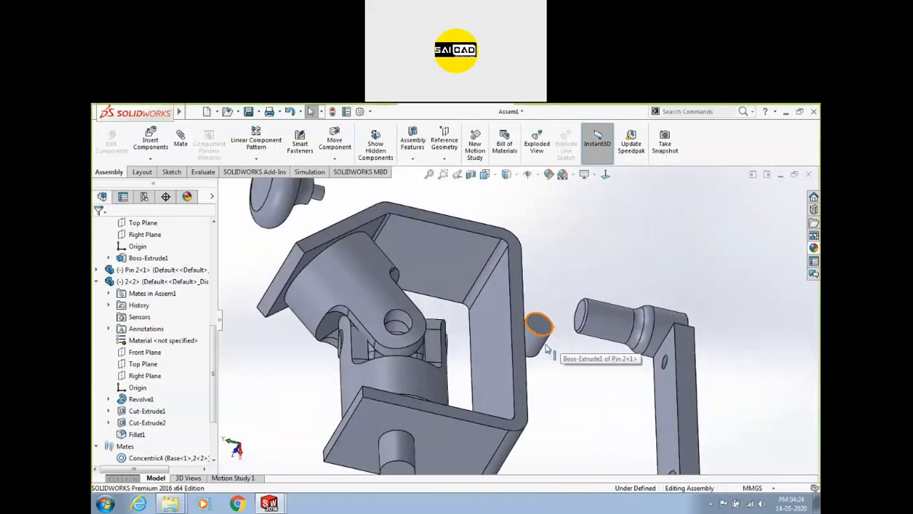
left_click(537, 330)
left_click(406, 316, "ctrl")
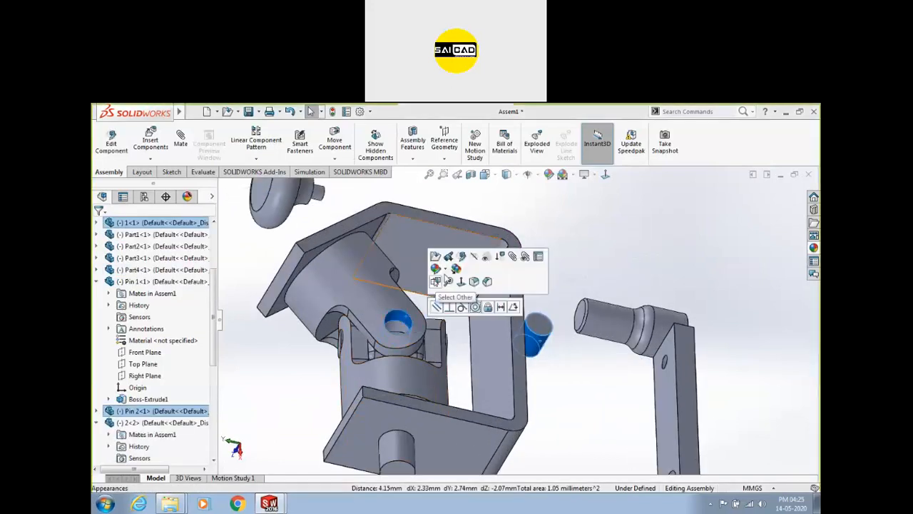
left_click(474, 308)
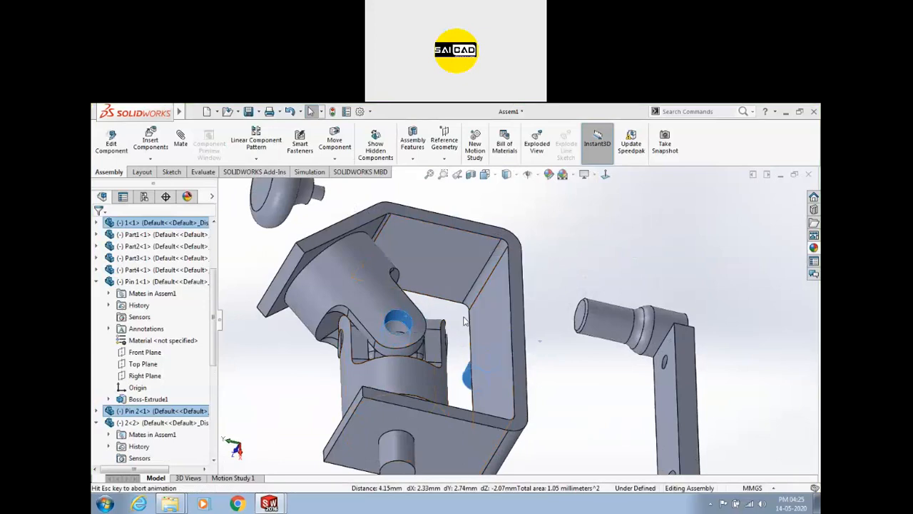
scroll(333, 379, "up", 2)
middle_click_drag(356, 376, 316, 414)
left_click_drag(298, 414, 571, 306)
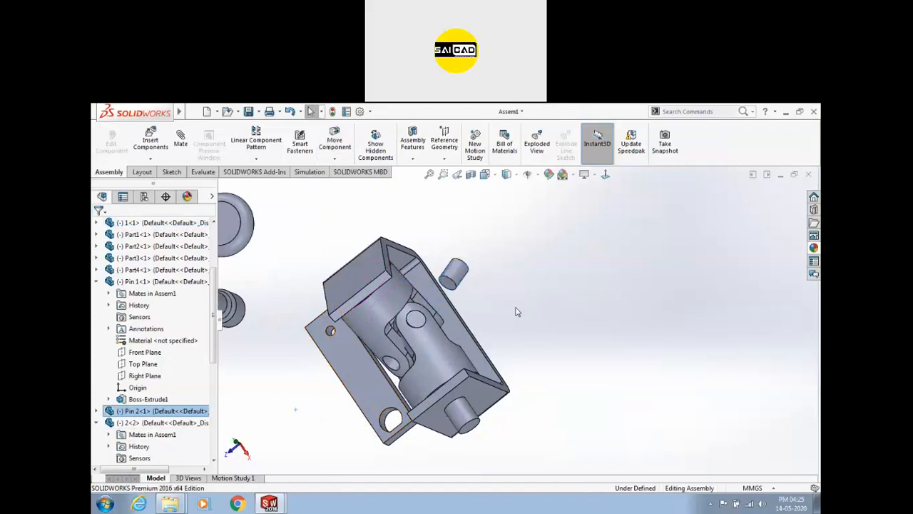
Edit Pin 2's concentric mate with component 1 to lock its rotation.
left_click(459, 276)
left_click(97, 281)
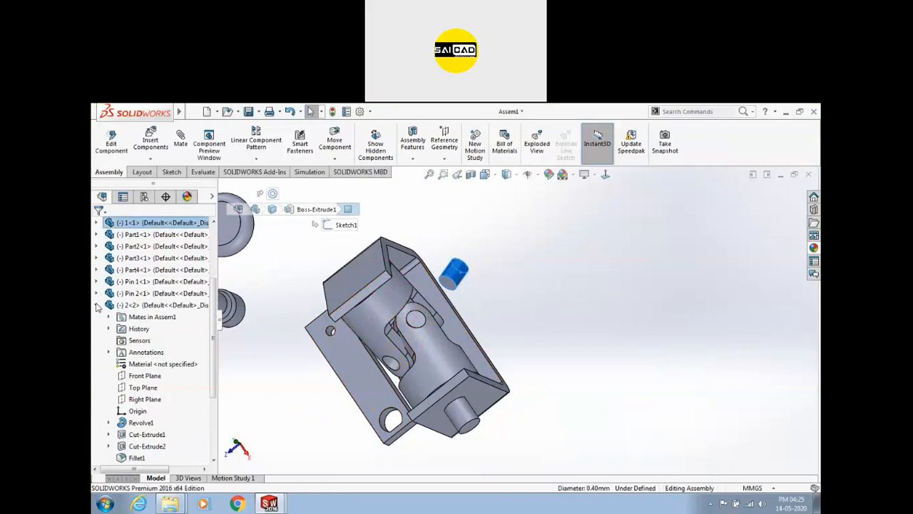
left_click(97, 306)
left_click(455, 273)
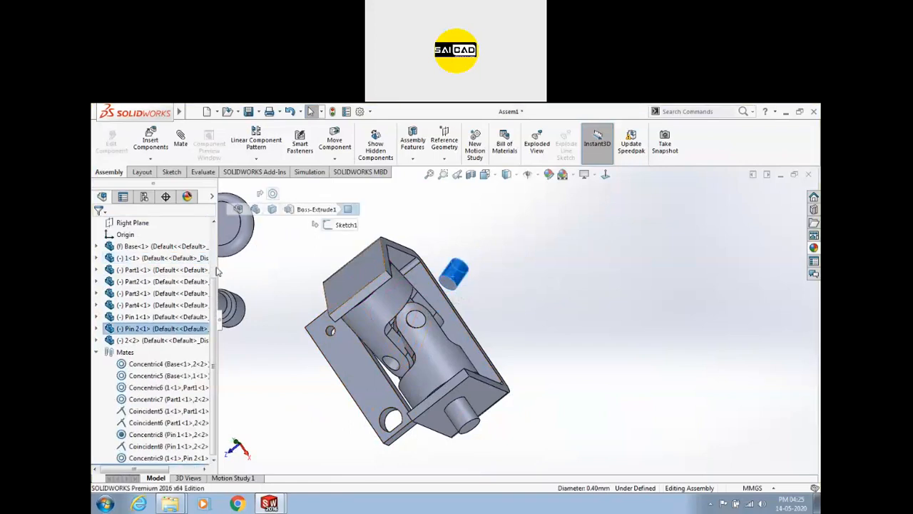
left_click(98, 328)
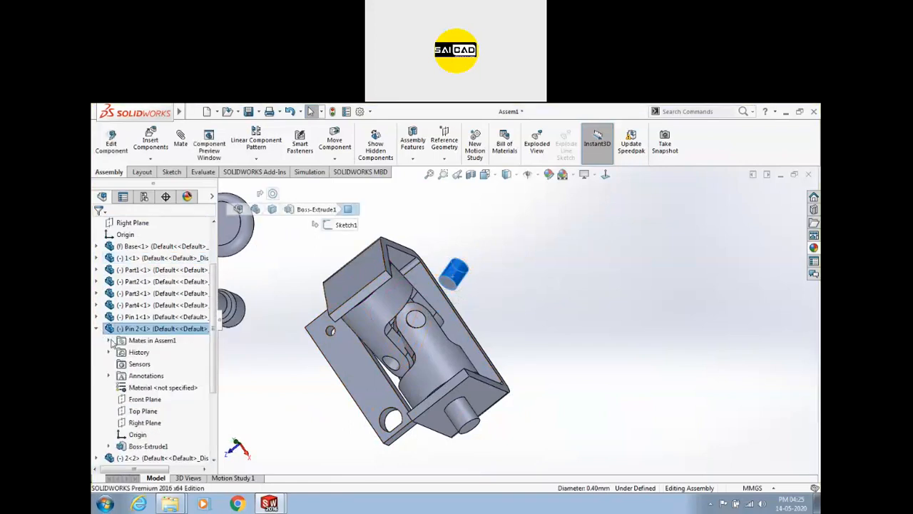
left_click(171, 351)
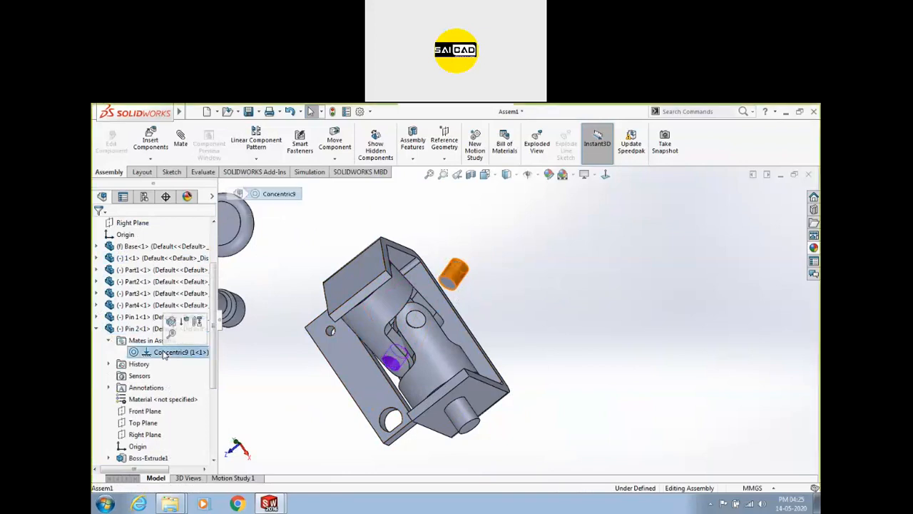
left_click(172, 321)
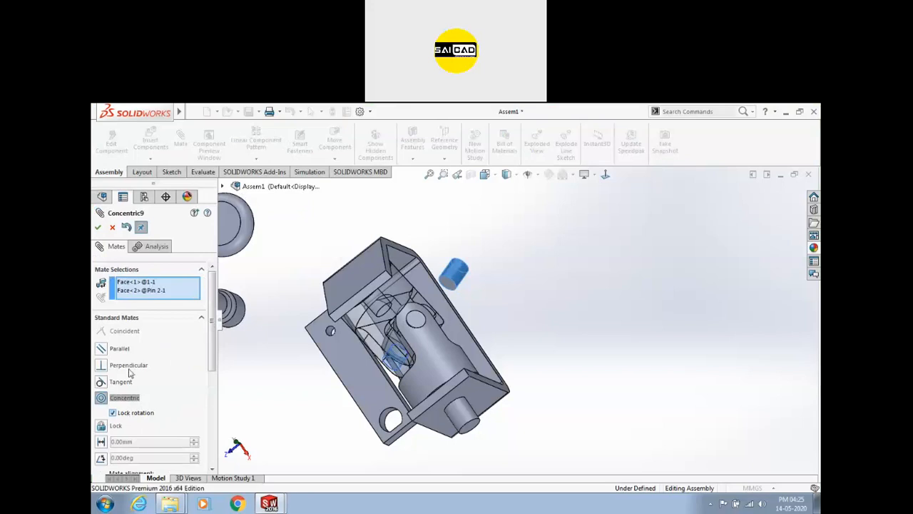
left_click(97, 227)
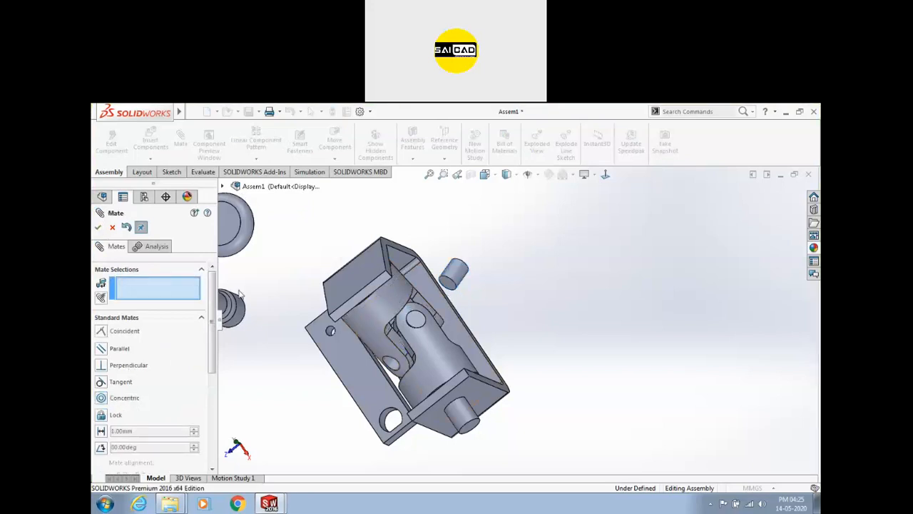
Swing Pin 2 around the shaft axis to turn the joint and test that component 1 moves with it.
scroll(462, 293, "down", 1)
left_click_drag(460, 272, 486, 296)
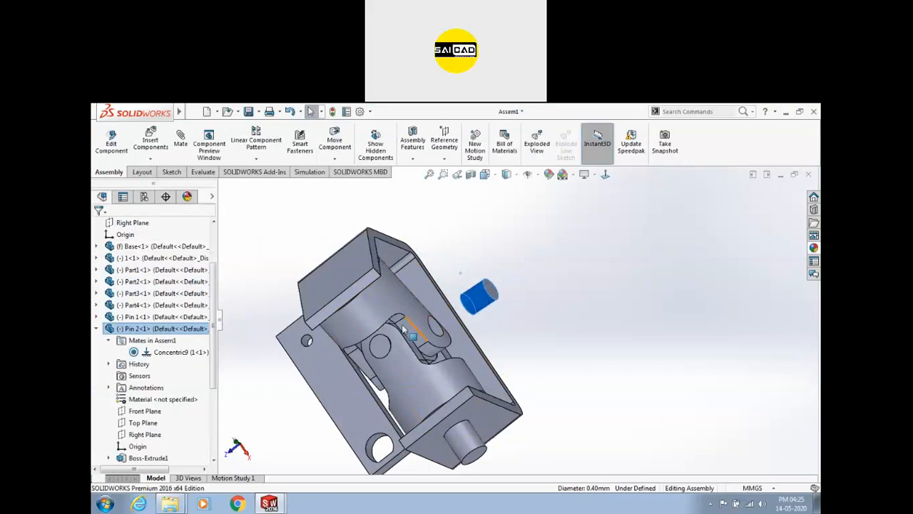
left_click(528, 338)
Start a mate between component 1's flat fork face and Pin 2's near end face, and inspect the coincident preview.
scroll(406, 368, "down", 3)
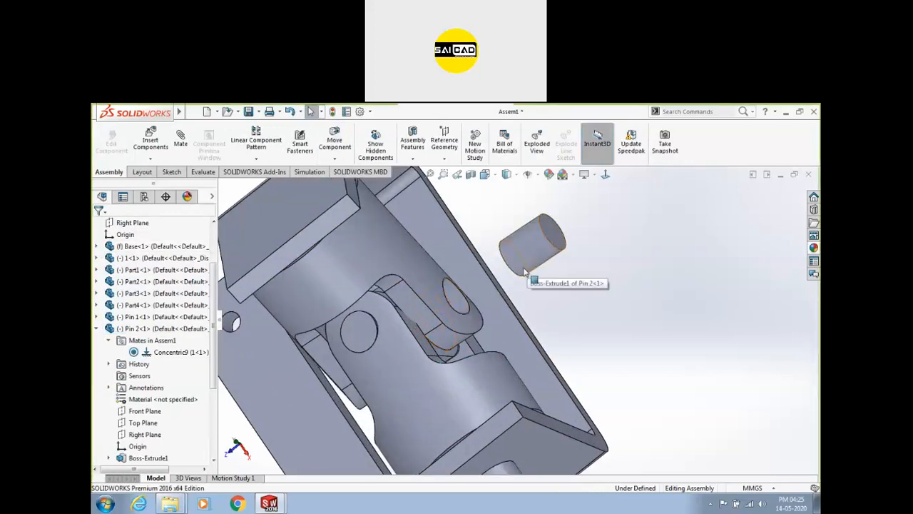
scroll(525, 271, "down", 1)
scroll(423, 282, "down", 1)
left_click(420, 299)
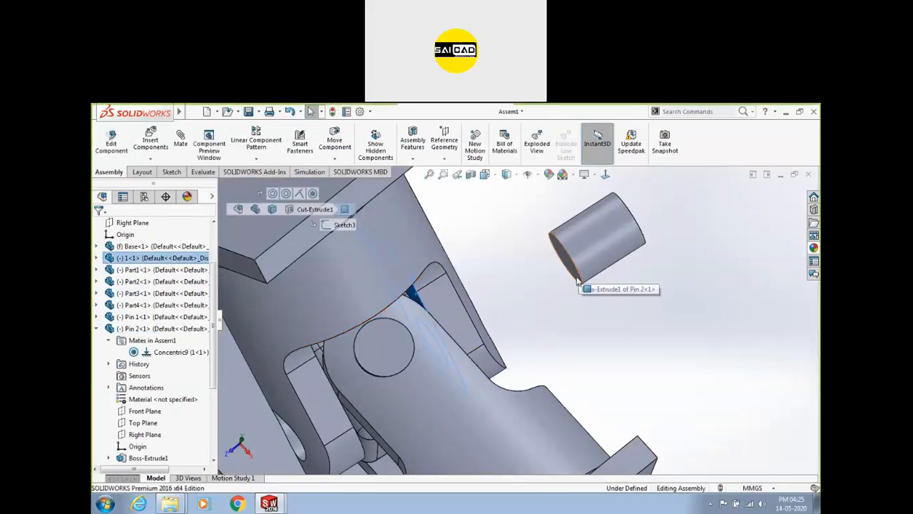
left_click(573, 272, "ctrl")
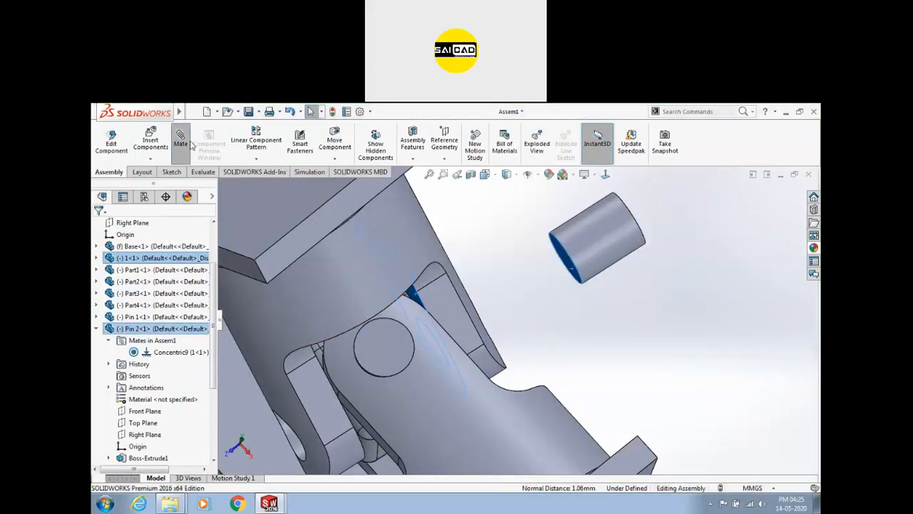
scroll(546, 231, "up", 3)
middle_click_drag(545, 231, 492, 299)
scroll(491, 303, "down", 3)
middle_click_drag(550, 330, 553, 311)
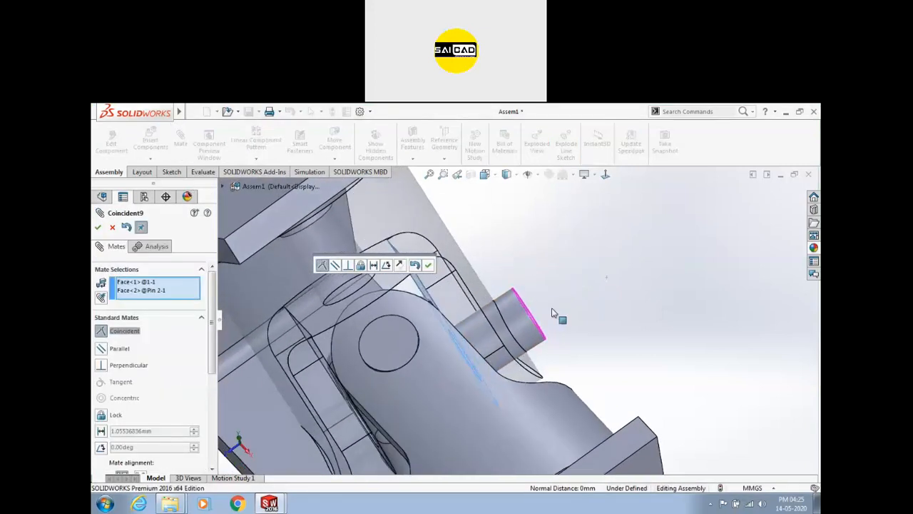
scroll(502, 348, "down", 1)
middle_click_drag(502, 351, 478, 318)
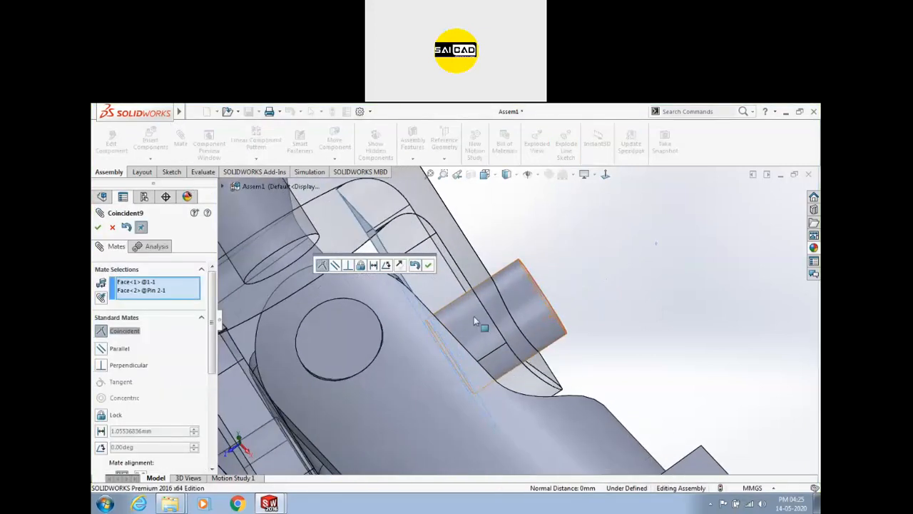
Make it a 0.15 mm distance mate with Flip dimension off, so Pin 2 sits inside component 1's fork, and leave the Mate command.
left_click(101, 431)
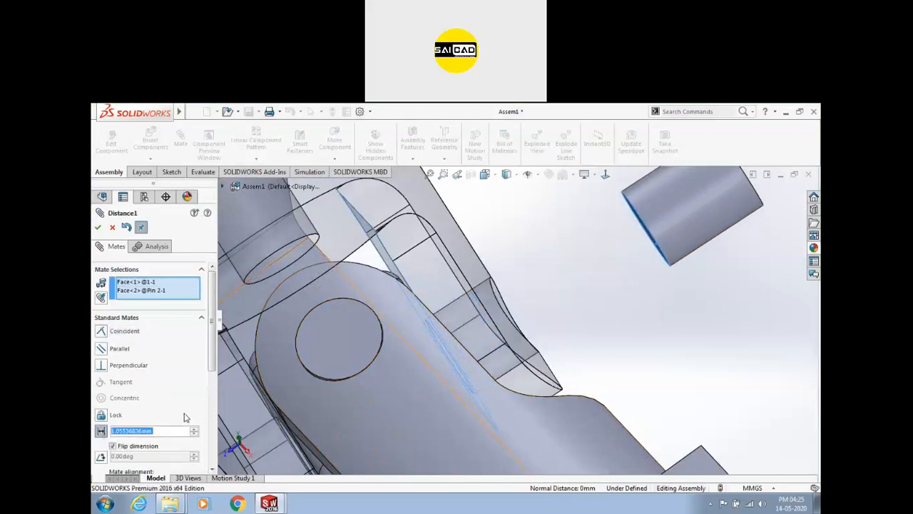
type("0.15")
key("Return")
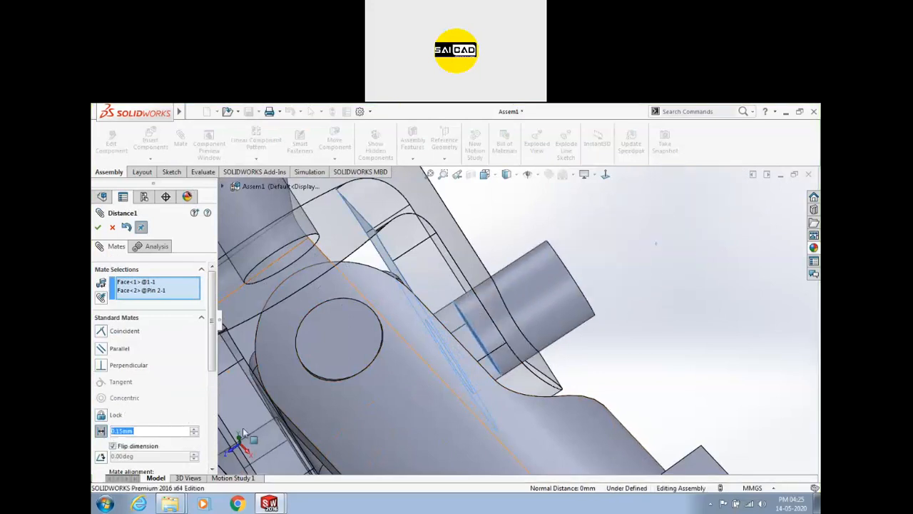
middle_click_drag(539, 313, 508, 328)
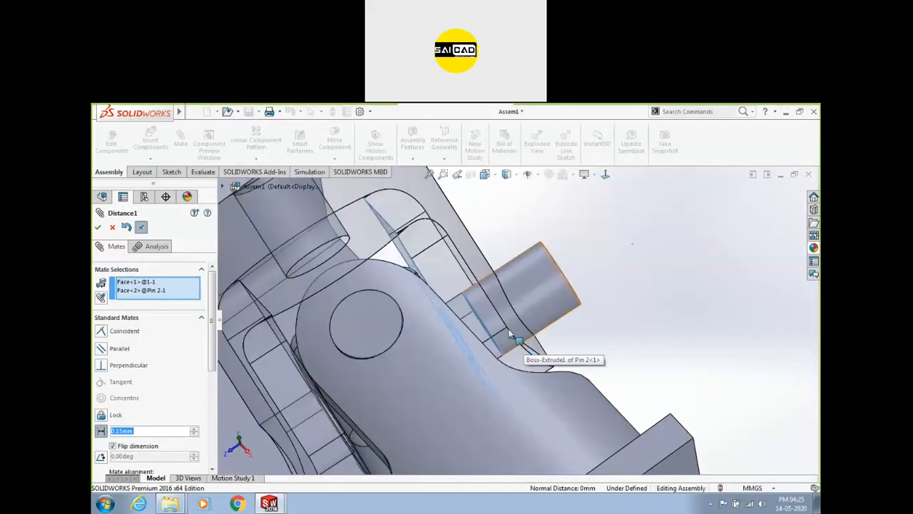
left_click(112, 446)
middle_click_drag(450, 384, 418, 318)
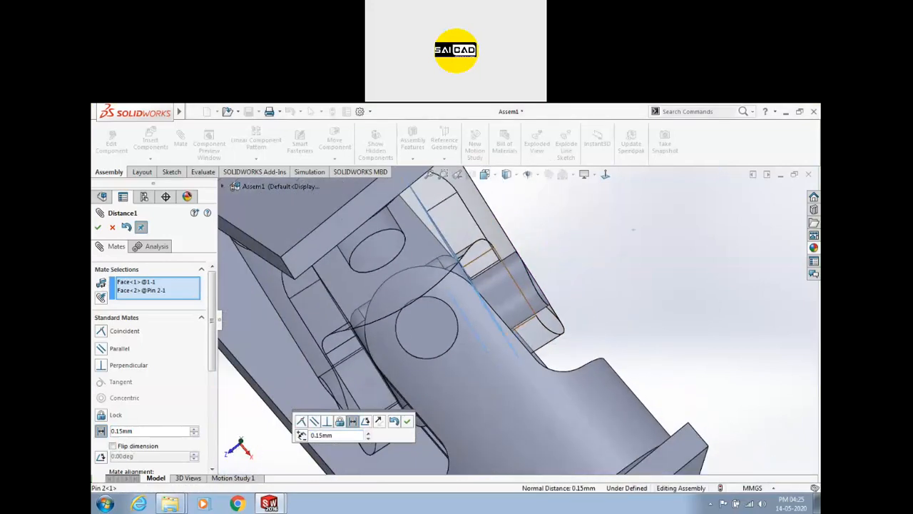
left_click(98, 227)
scroll(305, 266, "up", 3)
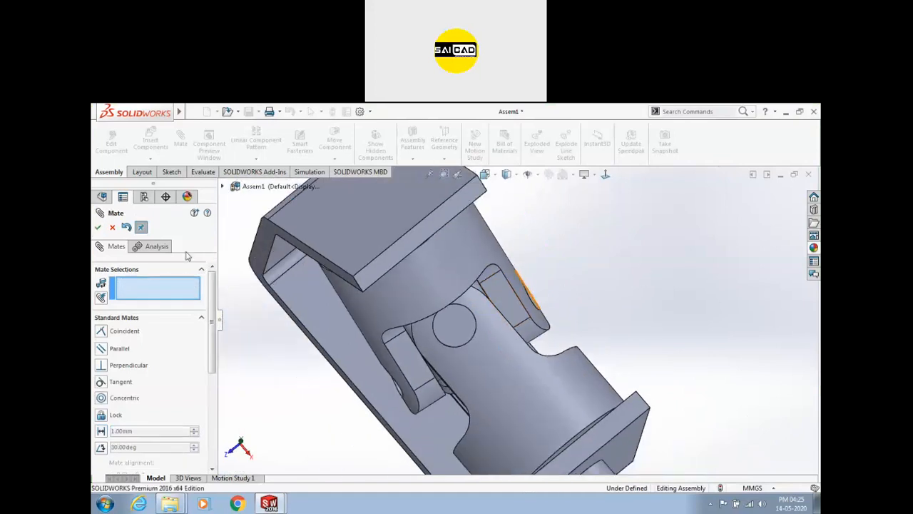
left_click(112, 227)
middle_click_drag(342, 410, 428, 349)
scroll(571, 324, "up", 3)
scroll(570, 324, "down", 6)
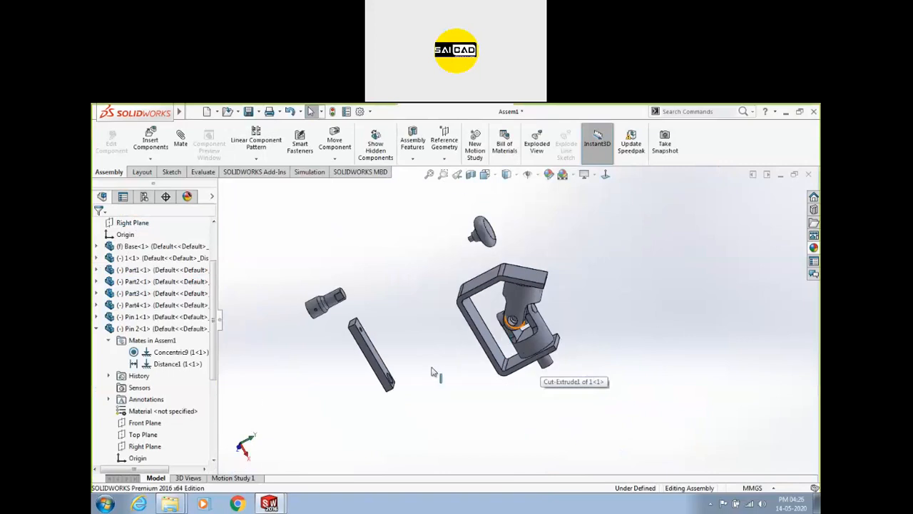
middle_click_drag(397, 343, 318, 328)
scroll(480, 319, "up", 6)
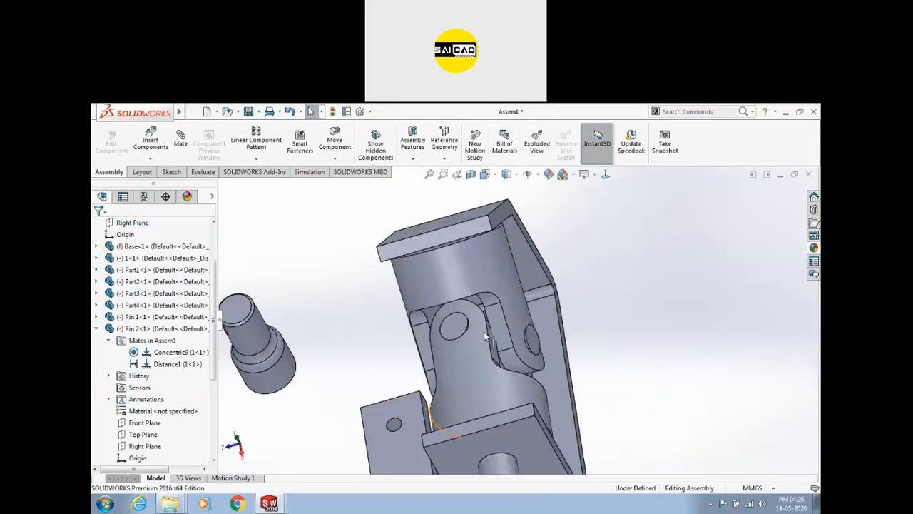
scroll(528, 355, "up", 3)
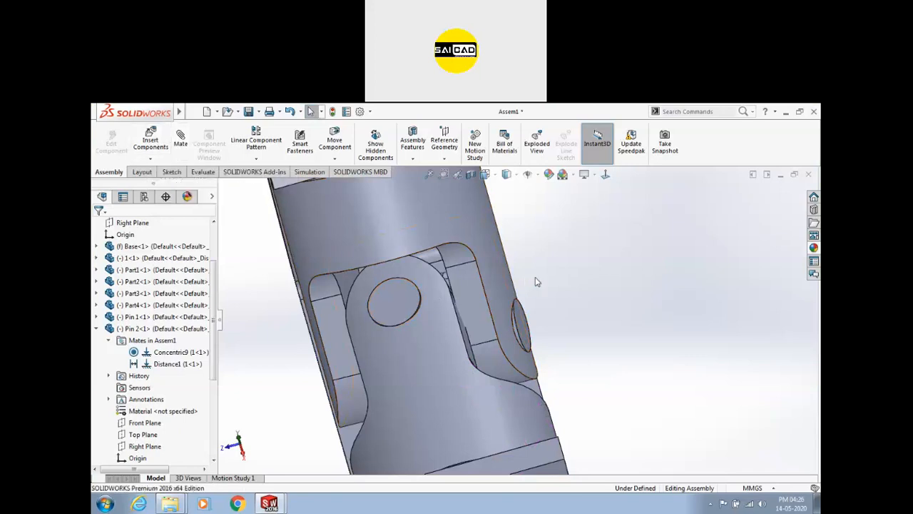
left_click(525, 332)
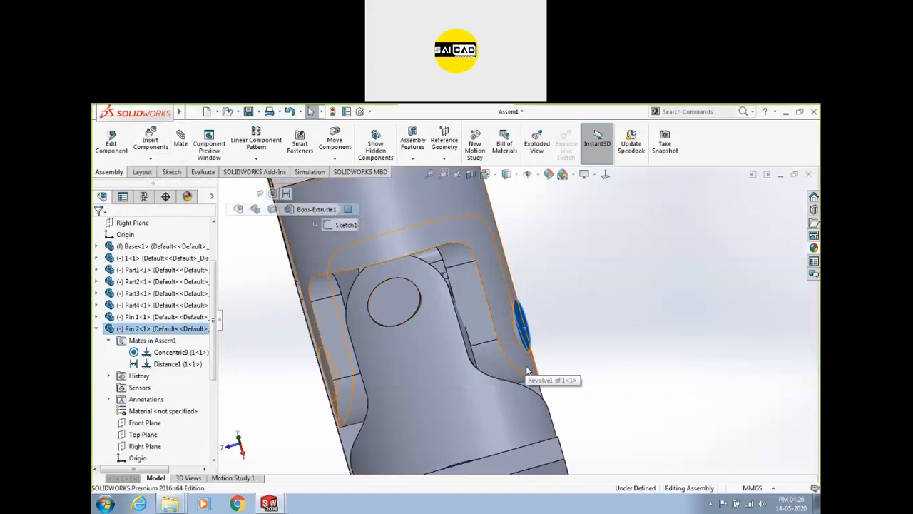
left_click(96, 329)
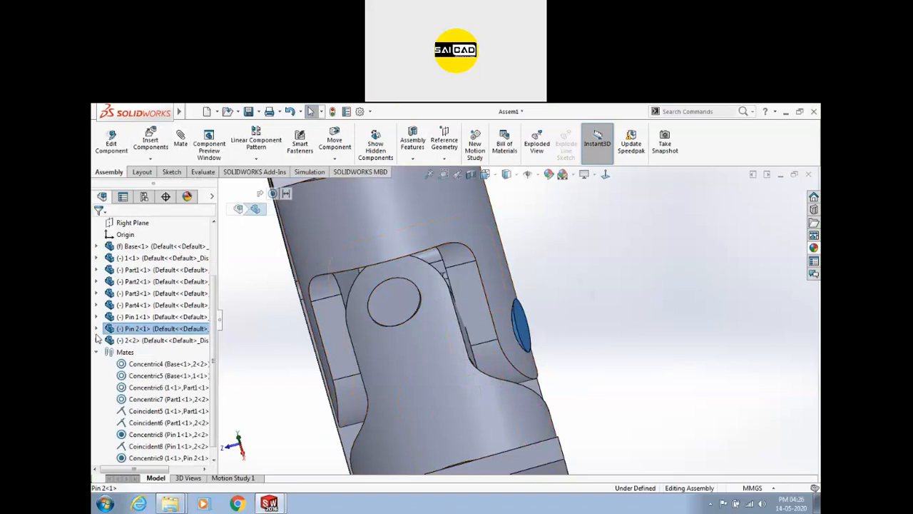
right_click(128, 330)
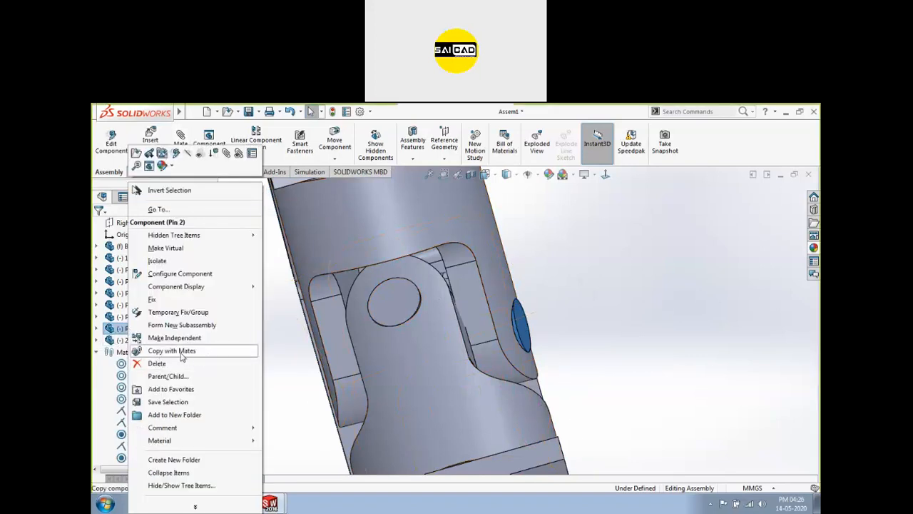
left_click(711, 342)
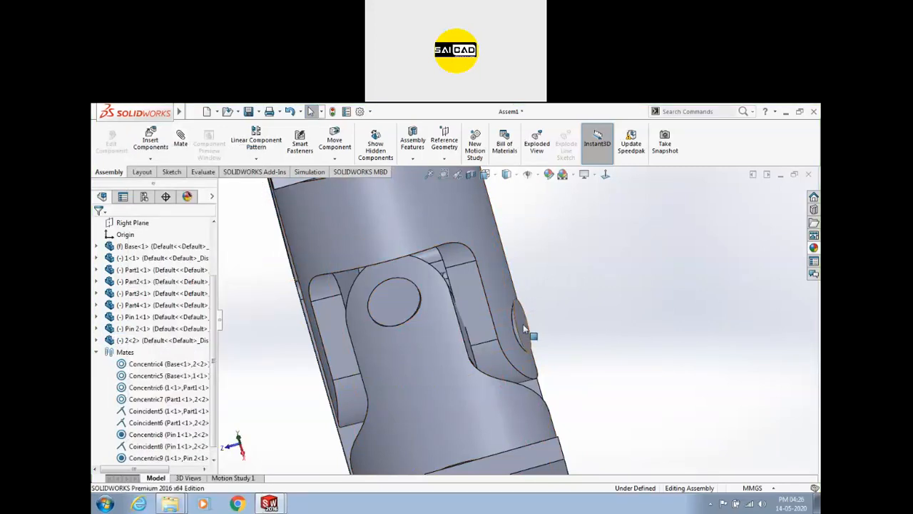
Copy Pin 2 beside component 1's fork and move the copy to the opposite side of the joint.
left_click_drag(523, 328, 697, 325)
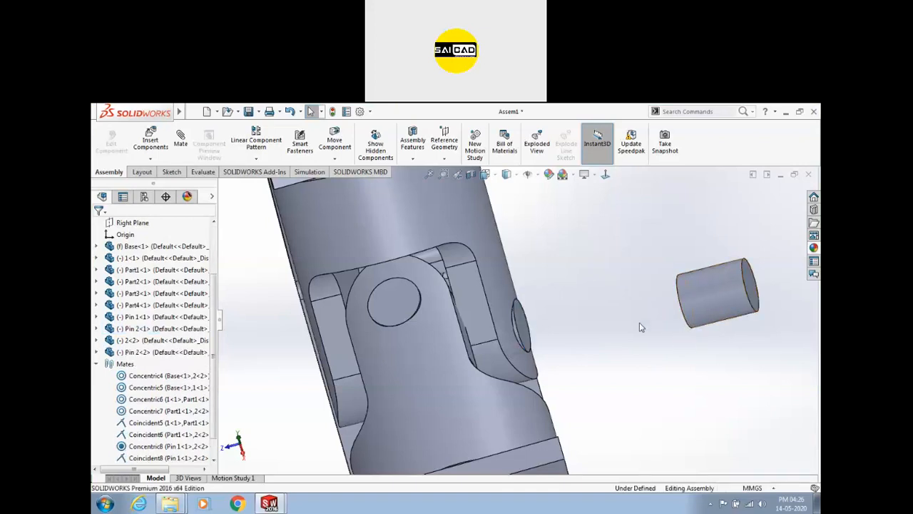
left_click(640, 327)
scroll(648, 284, "up", 3)
middle_click_drag(530, 346, 619, 330)
left_click_drag(597, 333, 307, 373)
Mate the copied Pin 2 concentric with the opposite hole in component 1's fork.
scroll(327, 402, "down", 2)
middle_click_drag(328, 405, 506, 340)
left_click(539, 321, "ctrl")
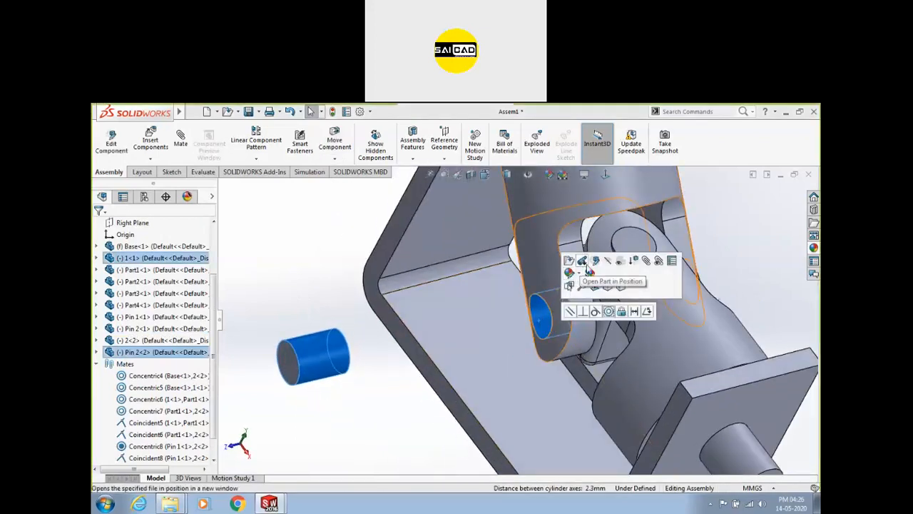
left_click(609, 312)
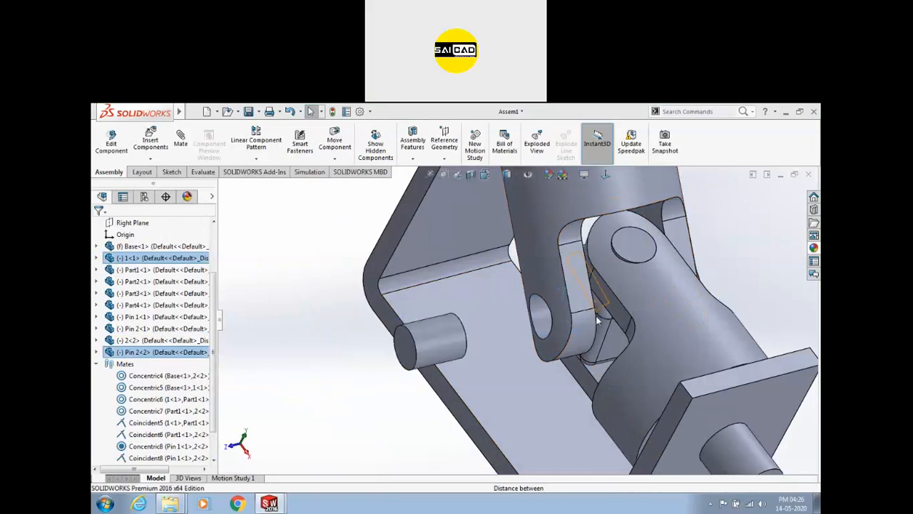
Edit the copied pin's concentric mate with component 1 to lock its rotation.
left_click(153, 457)
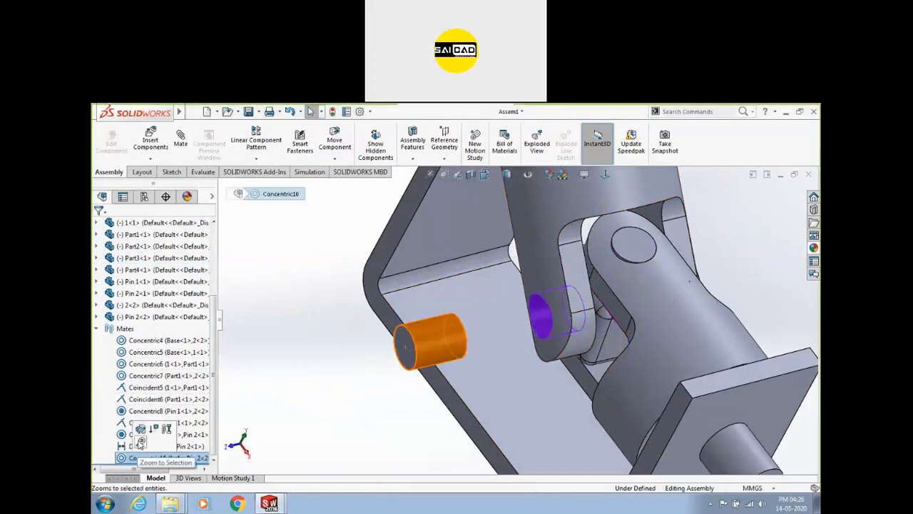
left_click(140, 432)
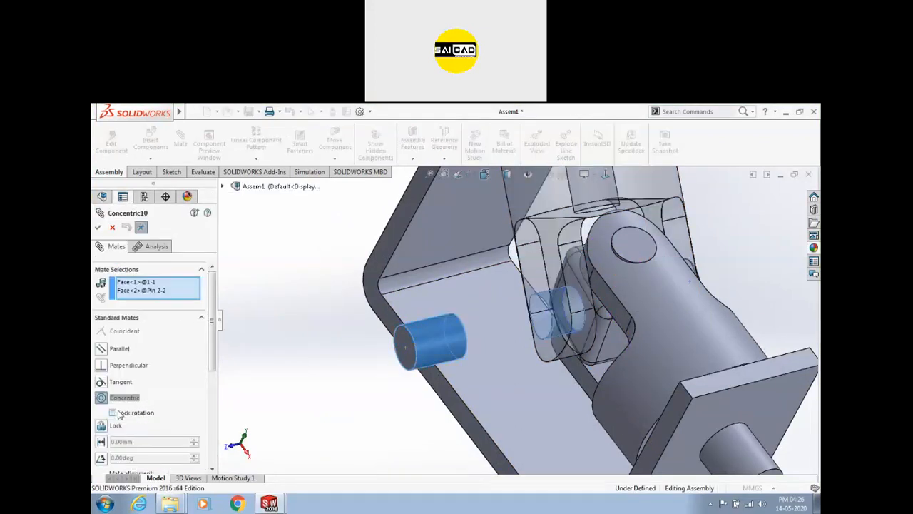
left_click(97, 227)
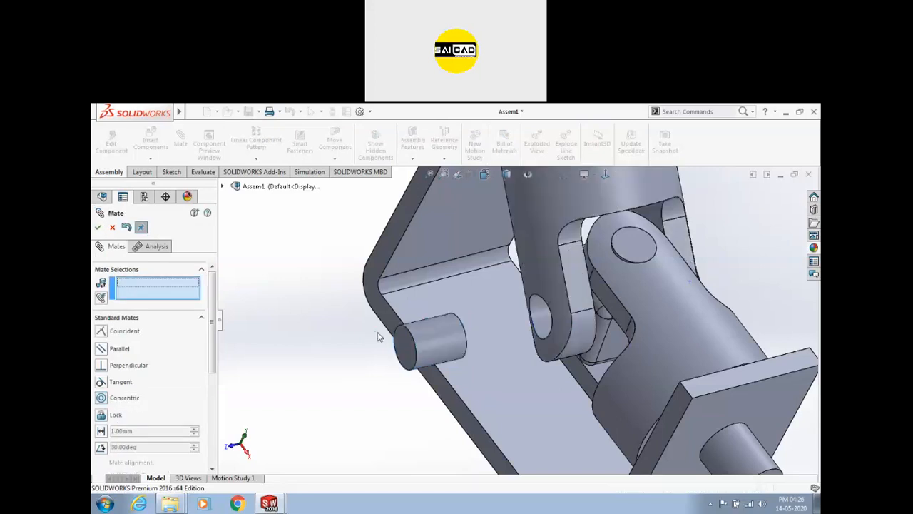
Add a flipped 0.15 mm distance mate between the copied pin's inner end face and component 1's flat fork face.
middle_click_drag(526, 325, 492, 328)
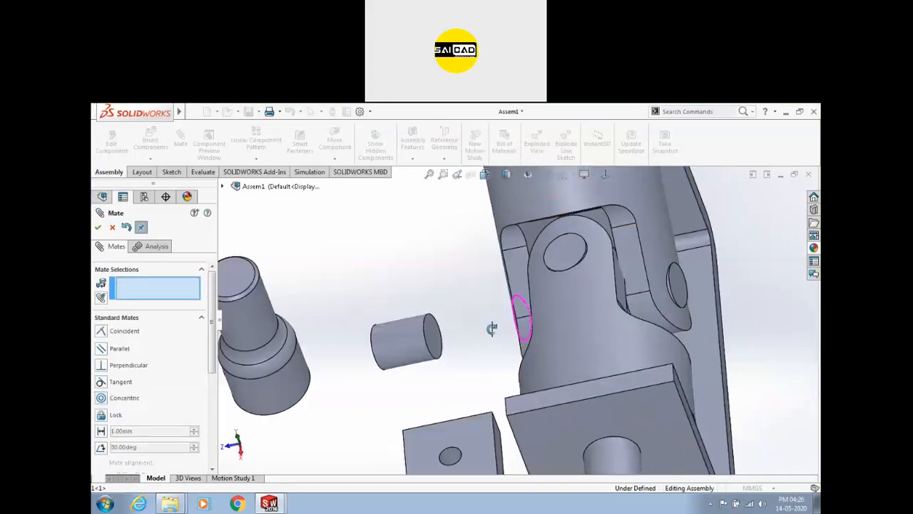
left_click(432, 334)
left_click(532, 227)
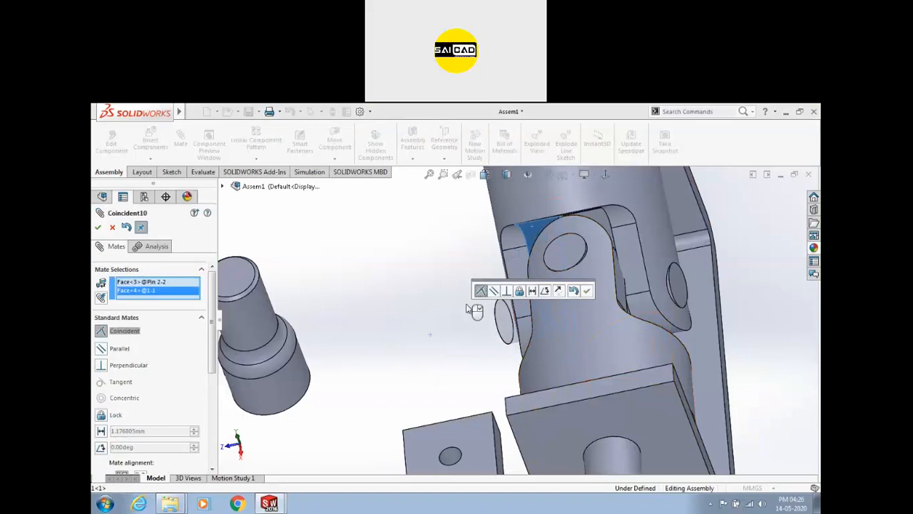
left_click(101, 430)
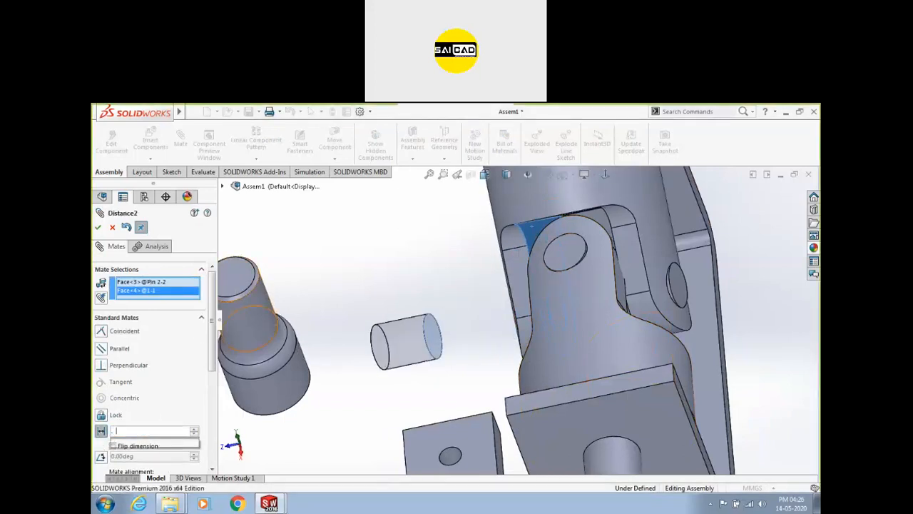
type("0.15")
key("Return")
left_click(130, 448)
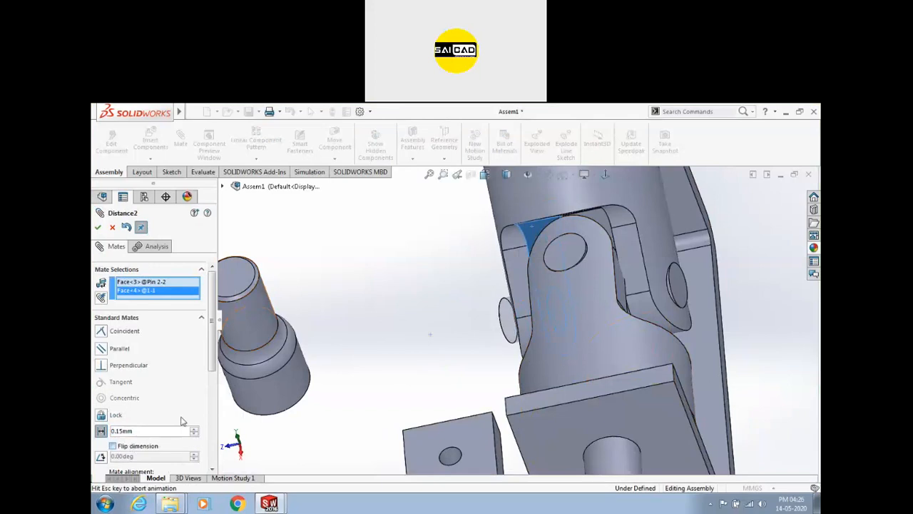
scroll(344, 363, "up", 2)
scroll(622, 331, "up", 5)
scroll(622, 332, "down", 4)
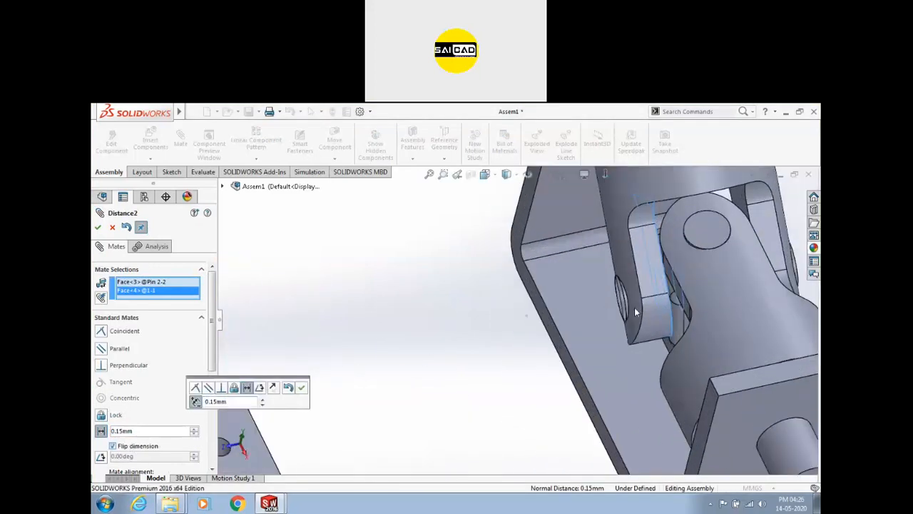
left_click(97, 226)
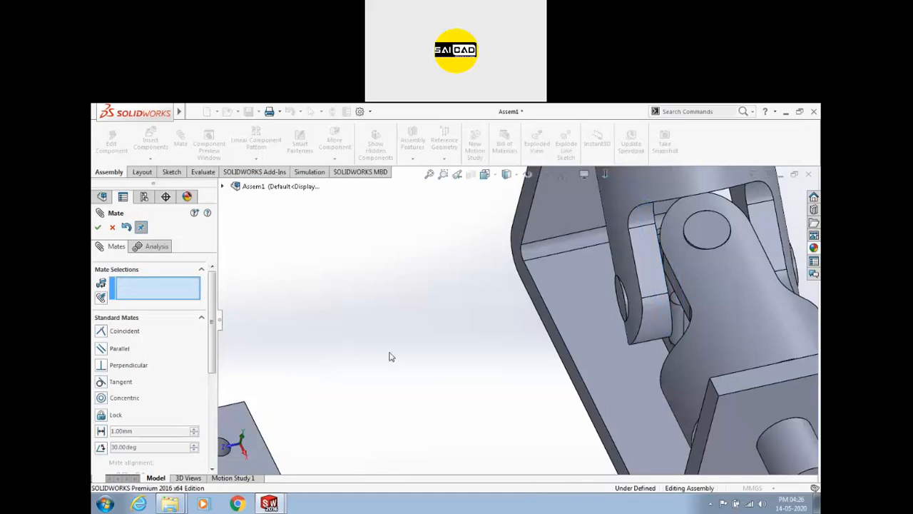
Leave the Mate command and rotate the joint by component 2's fork to bring Pin 1's end to the open side of the Base.
scroll(428, 349, "up", 5)
scroll(592, 332, "down", 3)
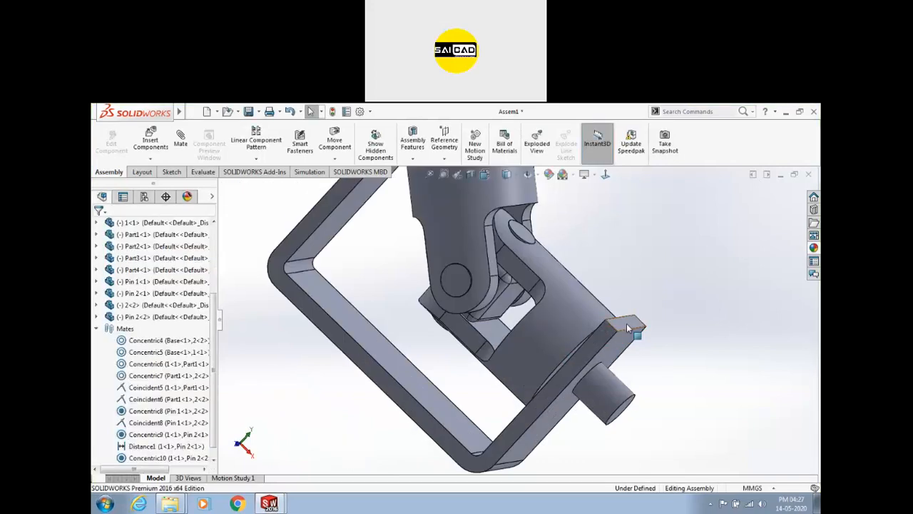
scroll(620, 329, "up", 3)
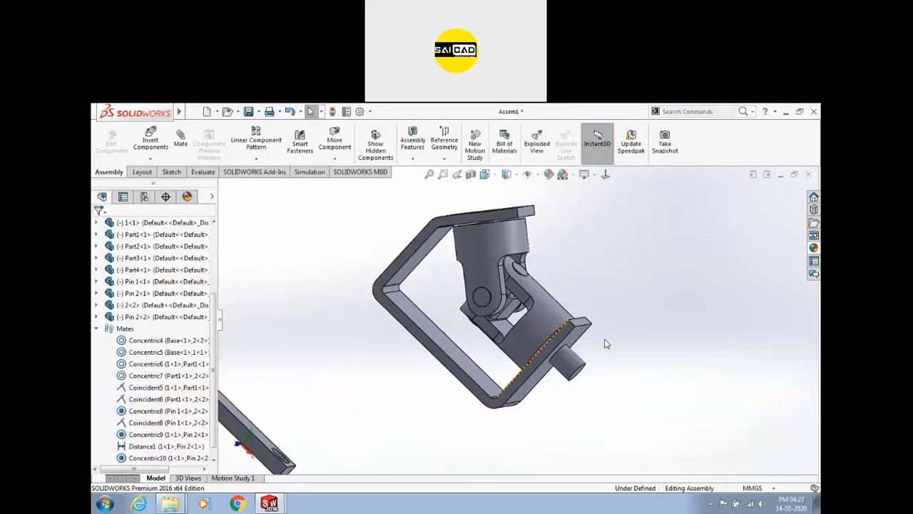
middle_click_drag(621, 316, 603, 307)
scroll(563, 303, "up", 3)
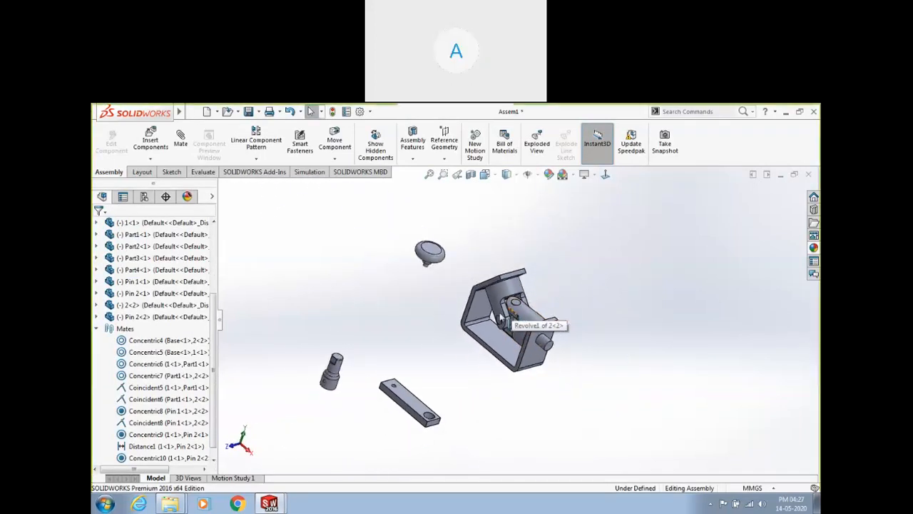
scroll(451, 325, "down", 2)
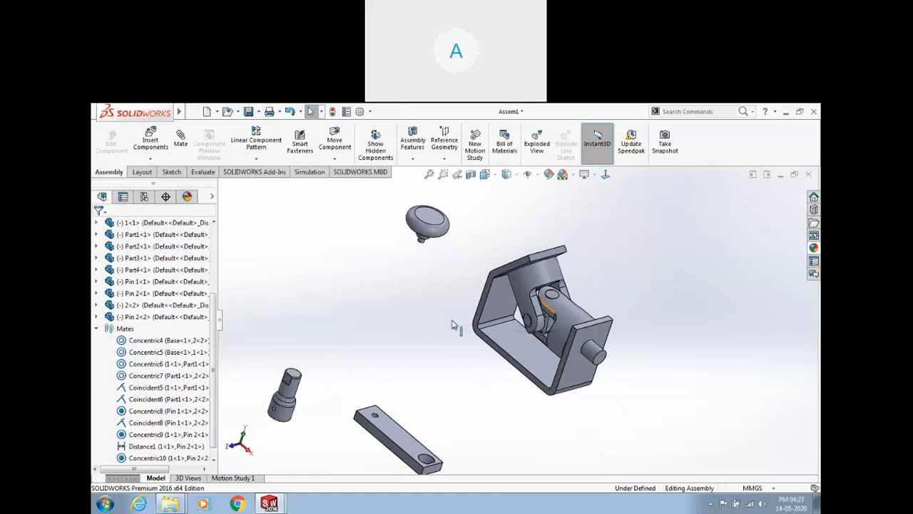
scroll(468, 325, "down", 2)
middle_click_drag(584, 335, 562, 330)
left_click_drag(562, 329, 500, 386)
scroll(501, 386, "up", 3)
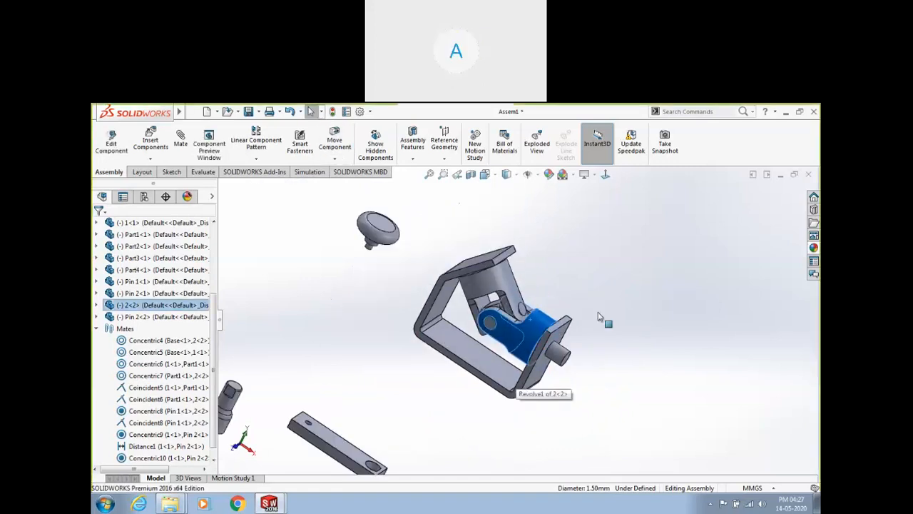
left_click(619, 300)
Move the loose Part4 knob closer to the other unassembled crank parts.
middle_click_drag(614, 303, 589, 323)
scroll(500, 330, "down", 3)
scroll(500, 331, "down", 2)
left_click(496, 324)
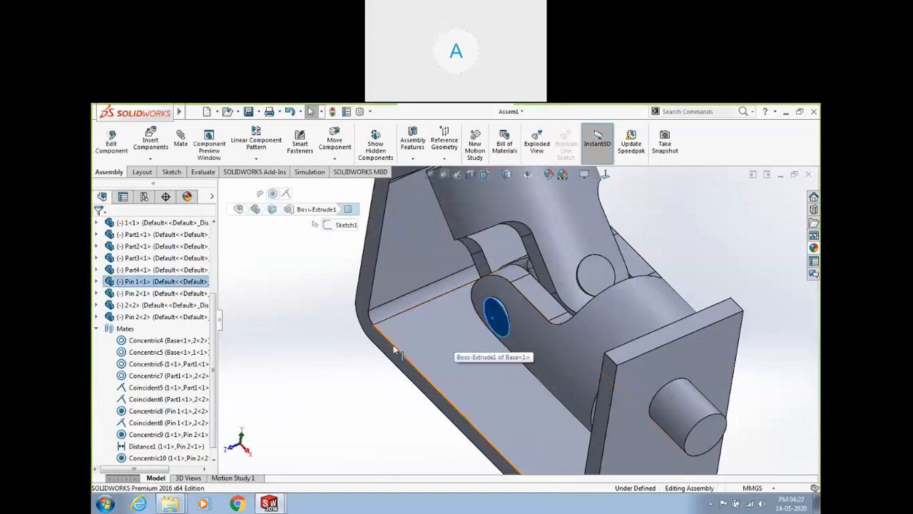
scroll(455, 339, "up", 7)
left_click(425, 340)
left_click_drag(439, 246, 386, 308)
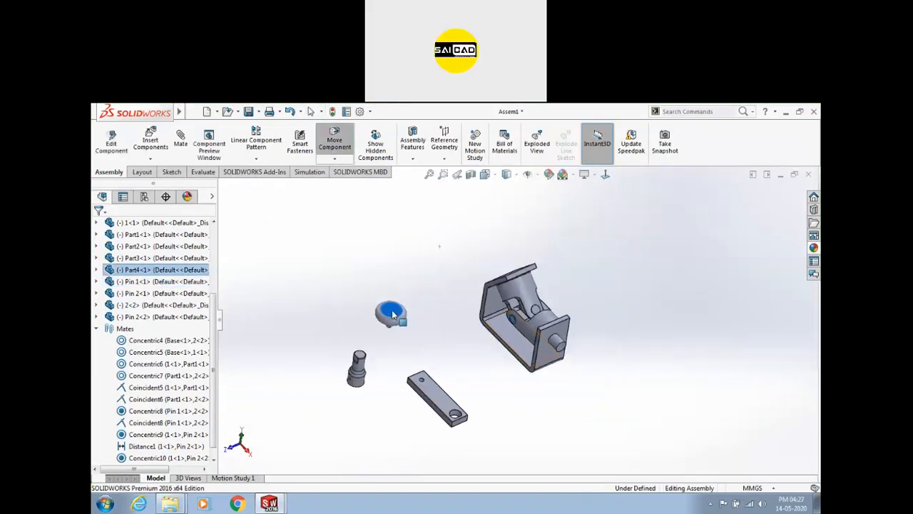
scroll(403, 314, "down", 2)
left_click(493, 322)
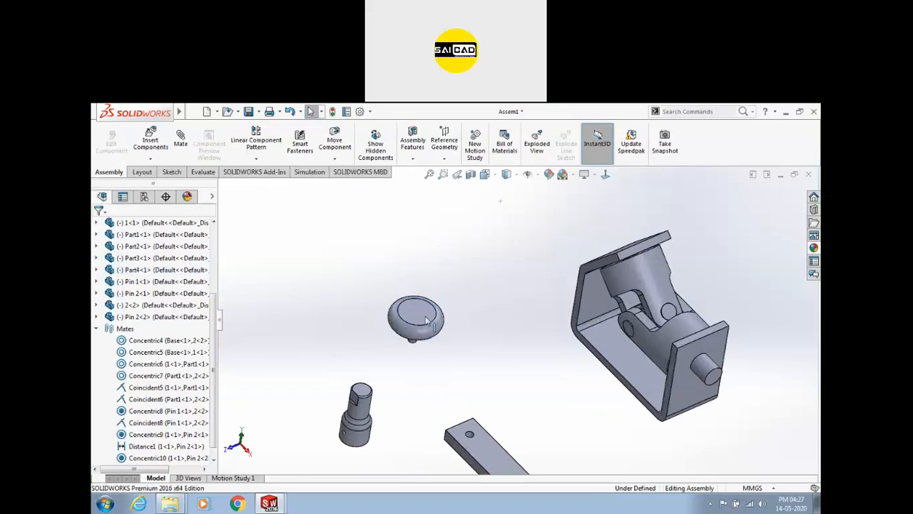
Duplicate the Part4 knob within the assembly, undo the copy, and leave Pin 2's component options unchanged.
left_click_drag(425, 314, 483, 249, "ctrl")
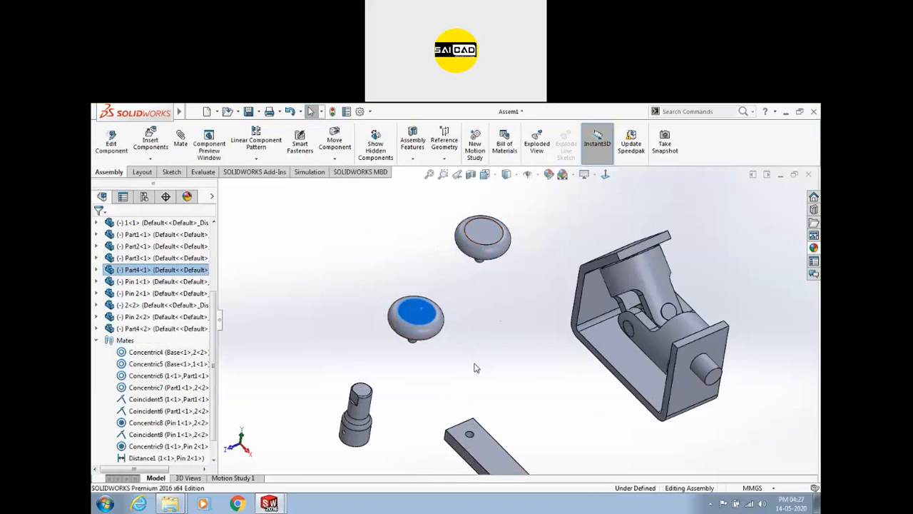
key("ctrl+z")
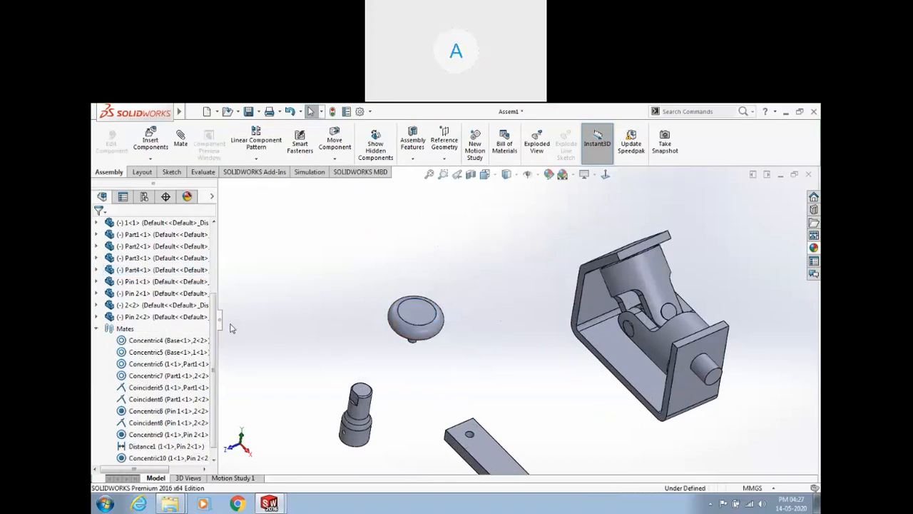
right_click(142, 321)
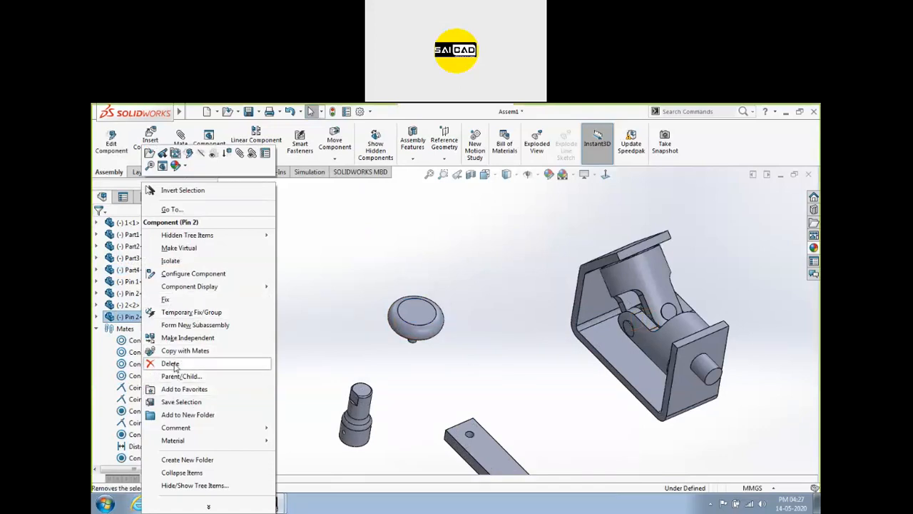
left_click(291, 301)
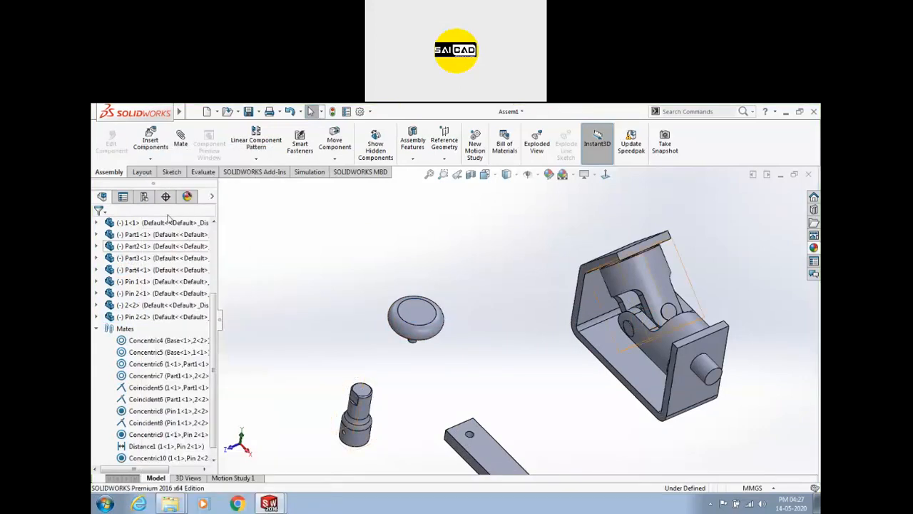
Insert another Part4 from the Uni folder, placing it between the existing knob and the joint.
left_click(162, 137)
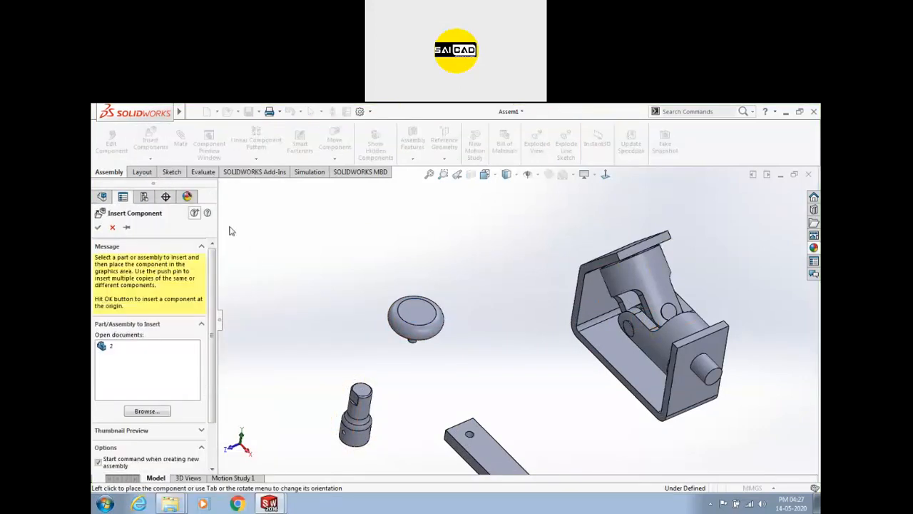
left_click(153, 414)
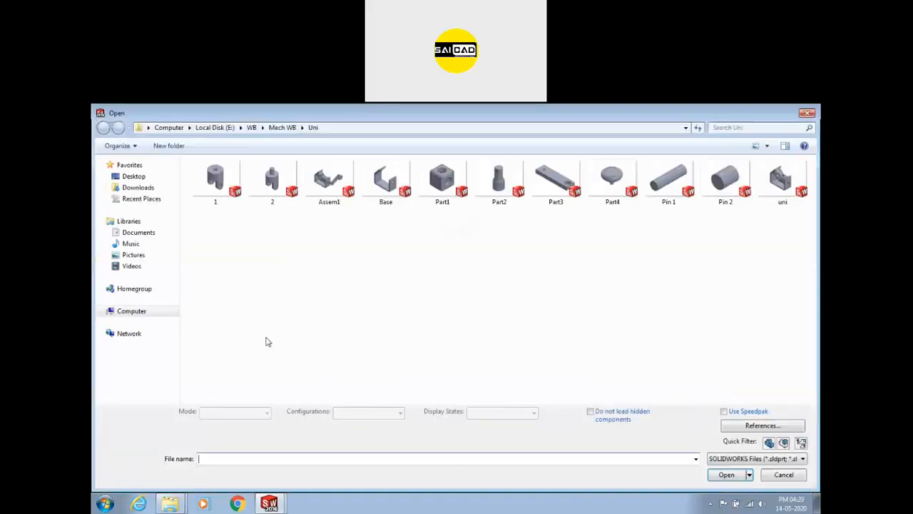
left_click(611, 179)
left_click(726, 475)
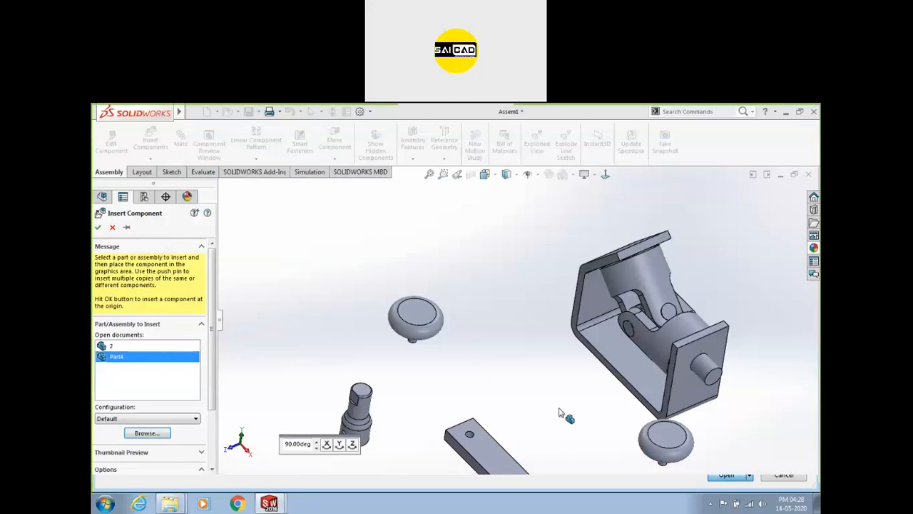
left_click(483, 290)
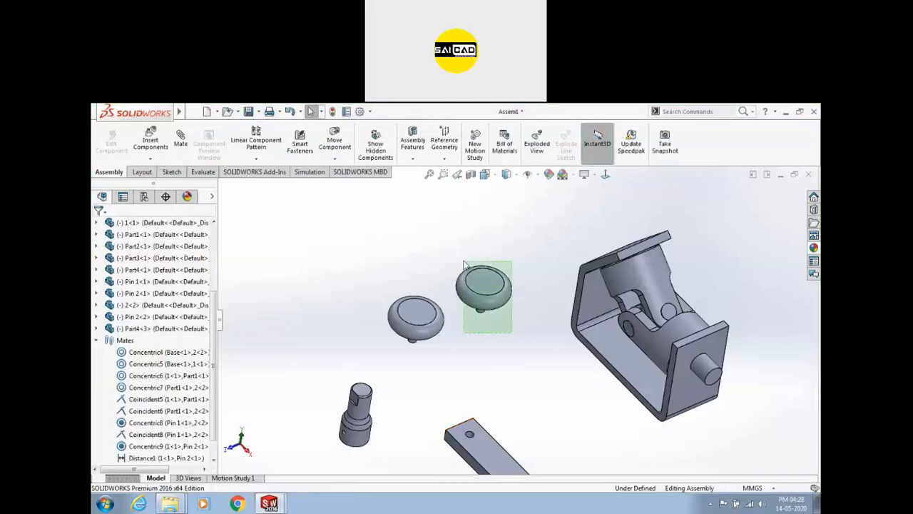
Delete the newly inserted Part4, make a direct copy of the original knob and undo that copy.
left_click(484, 293)
key("Delete")
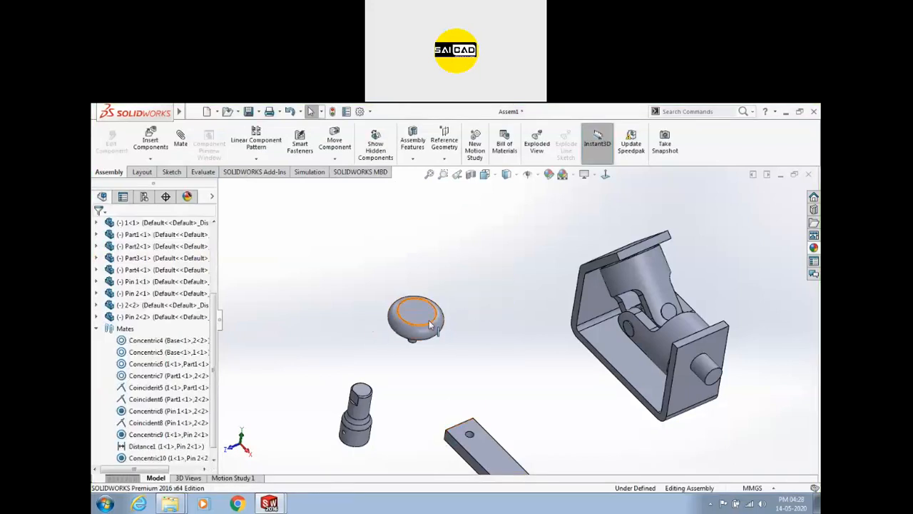
left_click_drag(418, 308, 497, 223, "ctrl")
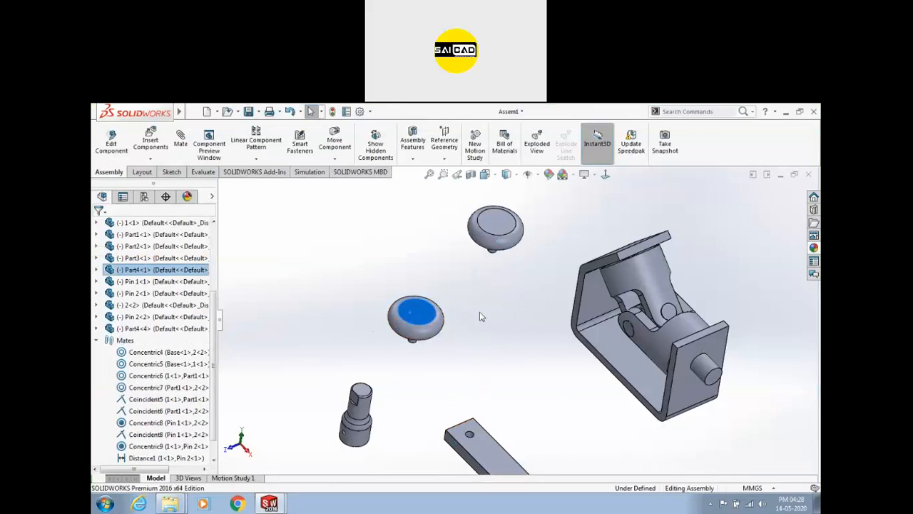
key("ctrl+z")
Delete Pin 1 from component 2's fork and undo the deletion.
scroll(495, 335, "up", 3)
scroll(609, 337, "down", 2)
mouse_move(584, 354)
middle_mouse_down()
mouse_move(549, 316)
mouse_move(571, 312)
middle_mouse_up()
scroll(560, 311, "up", 2)
scroll(540, 312, "down", 4)
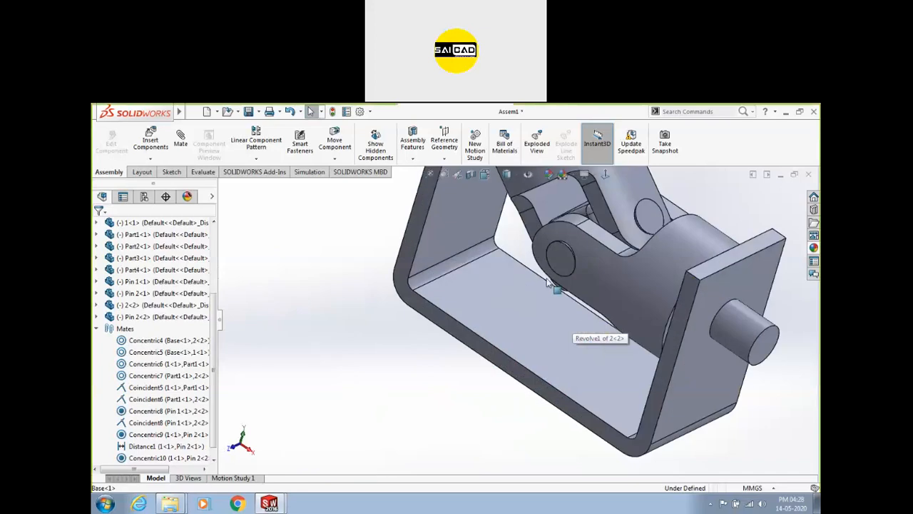
left_click(558, 265)
key("Delete")
scroll(546, 341, "up", 3)
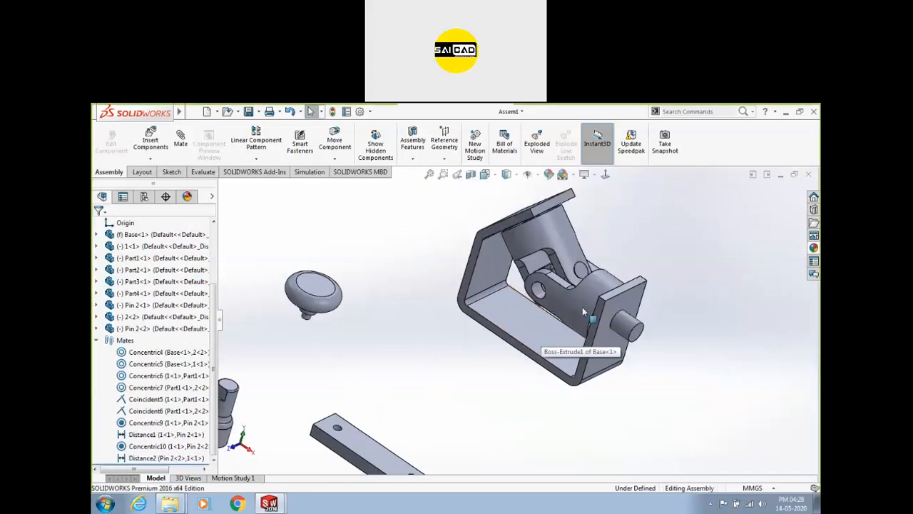
middle_click_drag(590, 312, 519, 350)
scroll(618, 276, "down", 3)
middle_click_drag(618, 275, 637, 273)
key("ctrl+z")
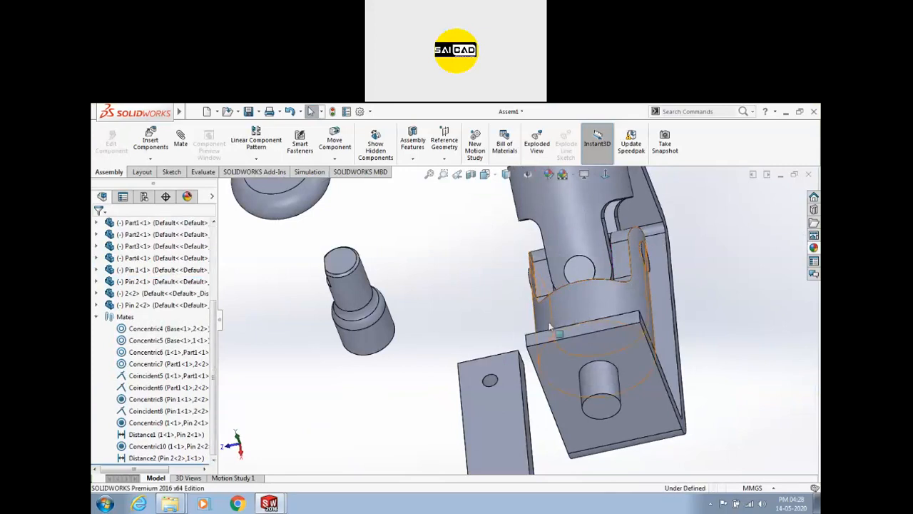
Delete the copied Pin 2 instance from component 1's fork.
middle_click_drag(575, 314, 528, 324)
left_click(132, 306)
key("Delete")
Highlight component 2, Pin 1 and the remaining Pin 2 individually to identify them in the joint.
middle_click_drag(398, 329, 341, 330)
left_click(151, 329)
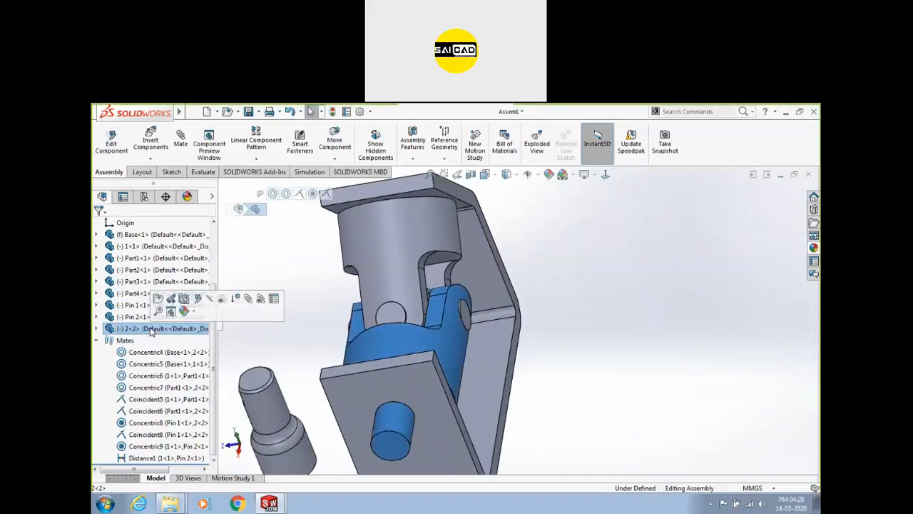
left_click(139, 318)
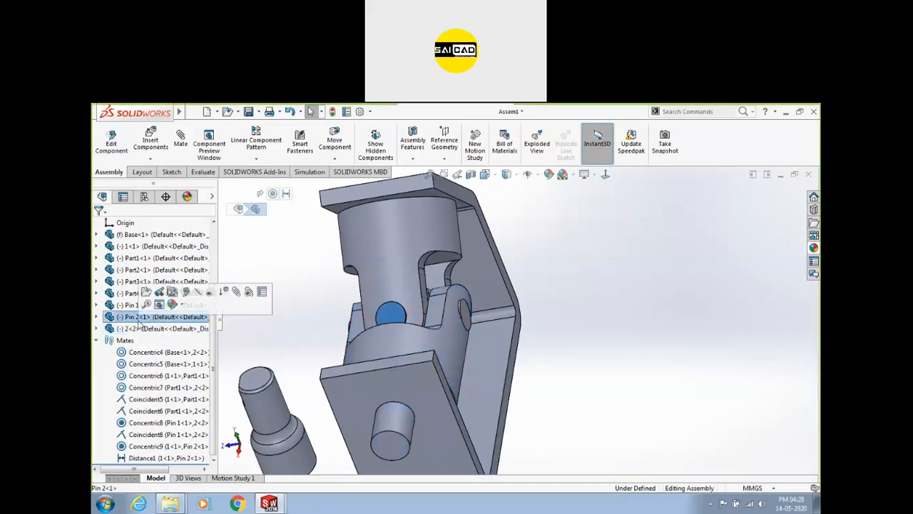
left_click(129, 307)
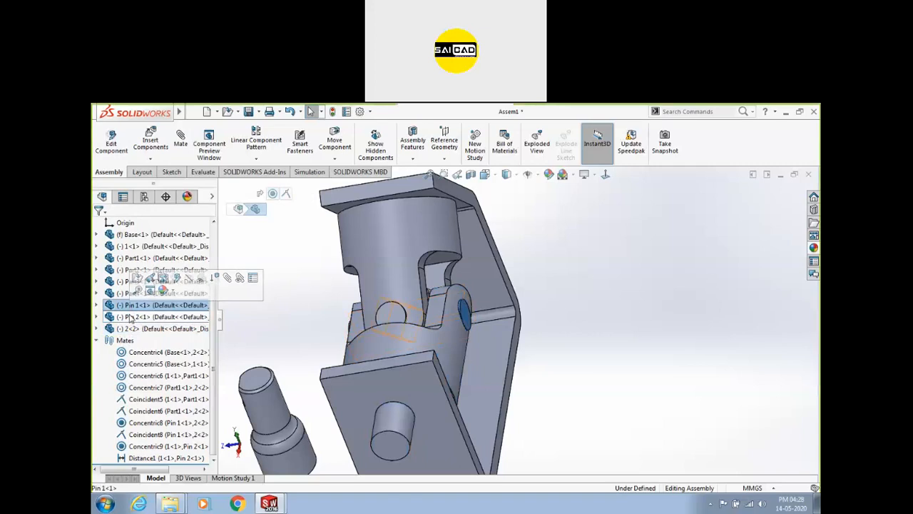
left_click(132, 318)
Rotate the joint to bring component 1's empty fork hole to the Base's open side, and select the remaining Pin 2.
middle_click_drag(444, 329, 417, 327)
left_click_drag(405, 334, 570, 316)
scroll(542, 315, "up", 3)
scroll(535, 314, "down", 4)
middle_click_drag(541, 314, 485, 318)
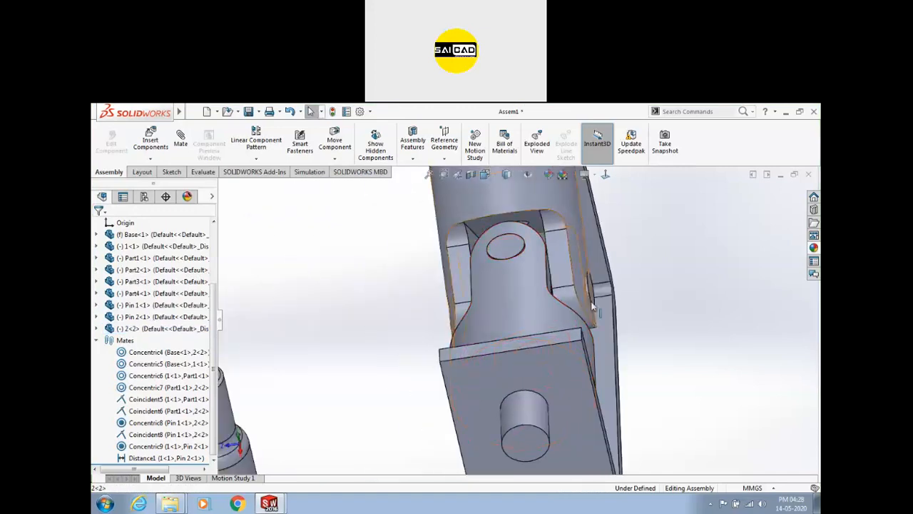
left_click(592, 286)
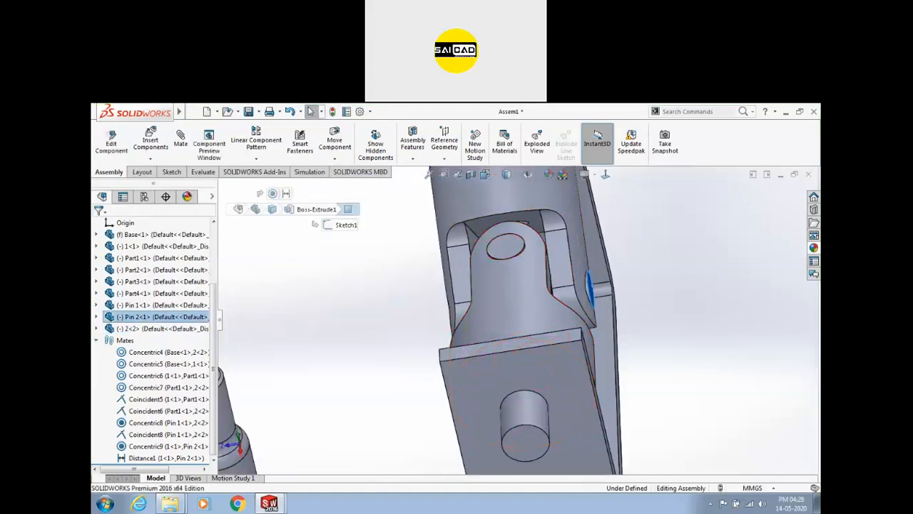
Start Copy with Mates for Pin 2 and assign the empty hole face of component 1's fork as the new concentric reference.
right_click(132, 319)
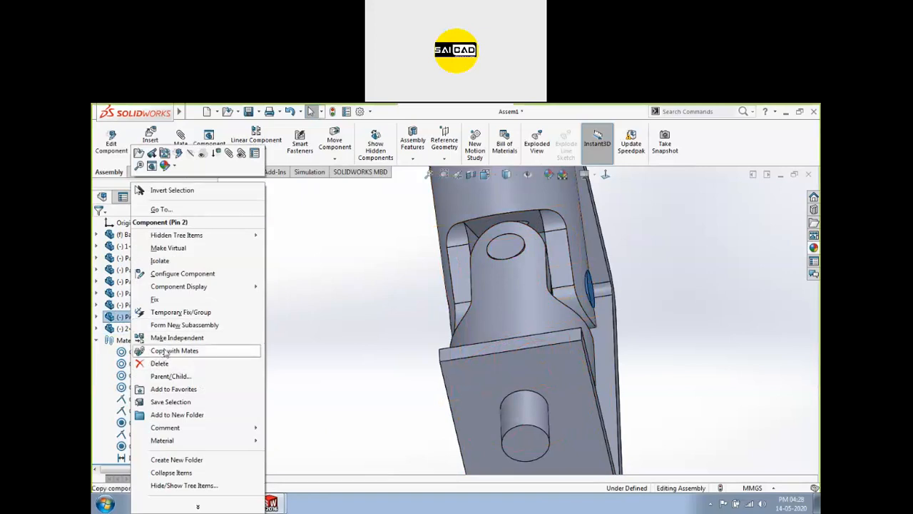
left_click(174, 350)
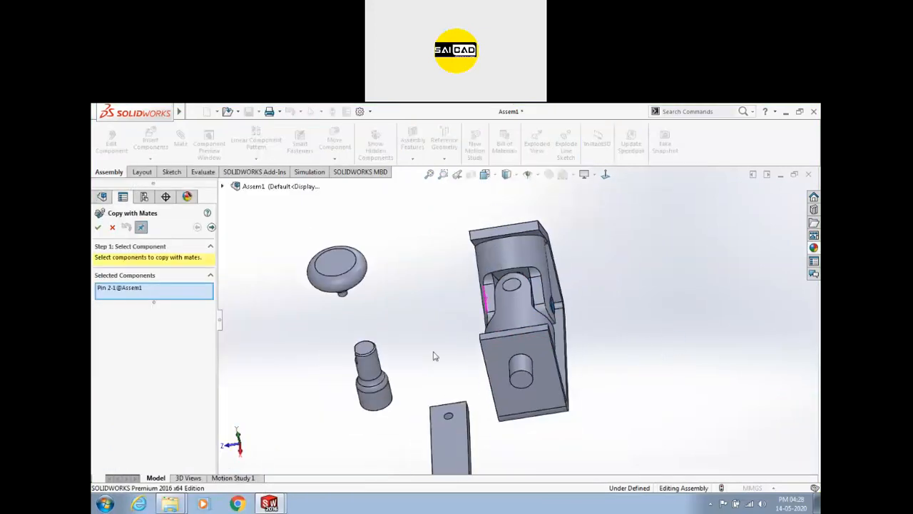
middle_click_drag(435, 355, 464, 335)
scroll(311, 326, "up", 2)
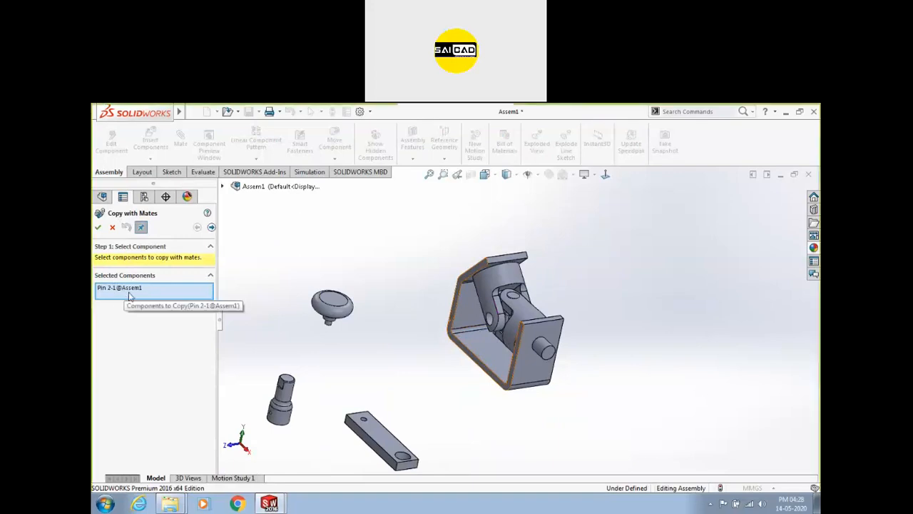
left_click(211, 227)
scroll(305, 328, "down", 3)
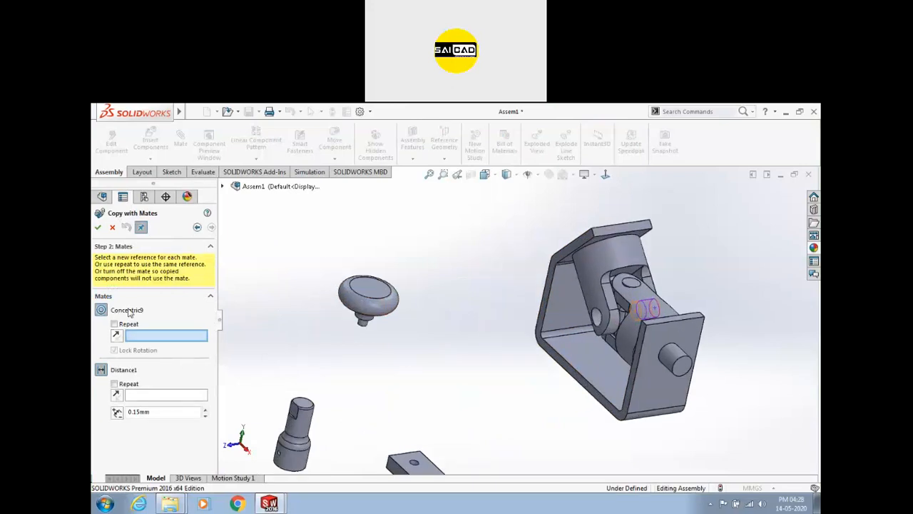
scroll(649, 317, "down", 10)
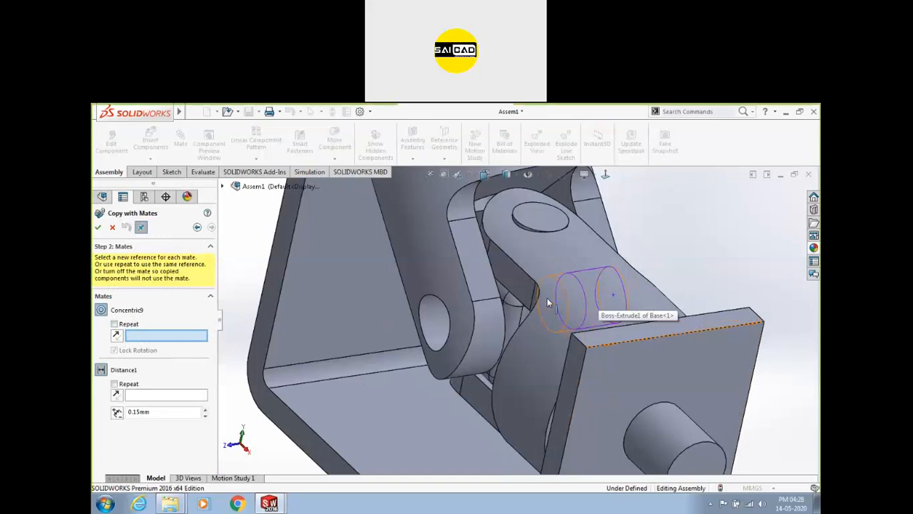
scroll(594, 296, "up", 4)
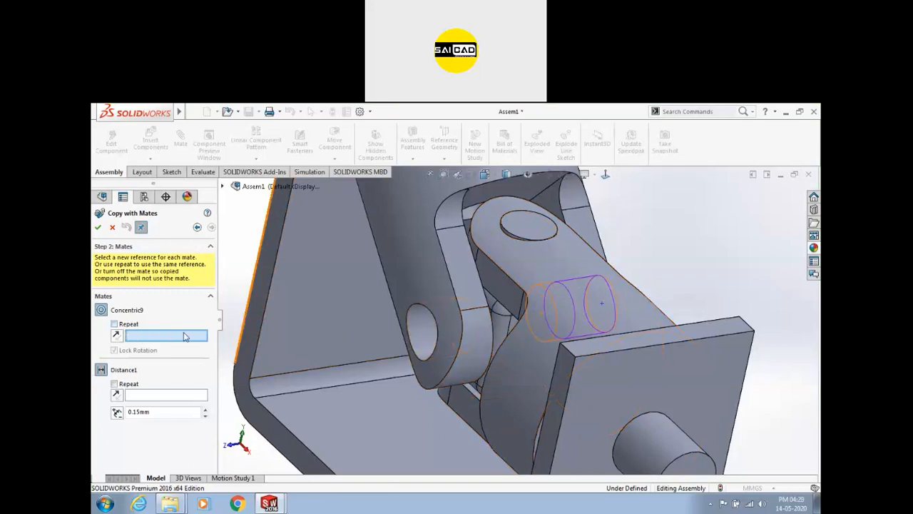
left_click(412, 329)
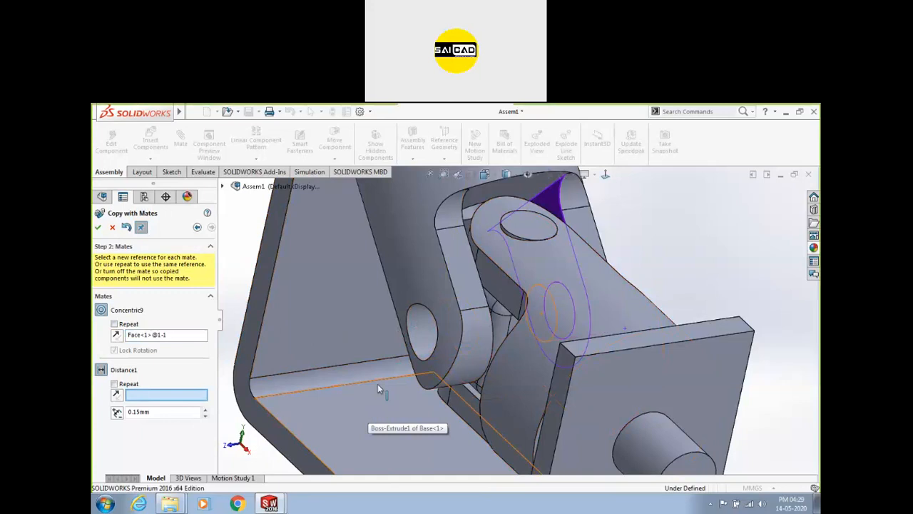
Assign component 1's flat fork face as the 0.15 mm distance reference, place the copied pin and finish Copy with Mates.
scroll(479, 315, "up", 2)
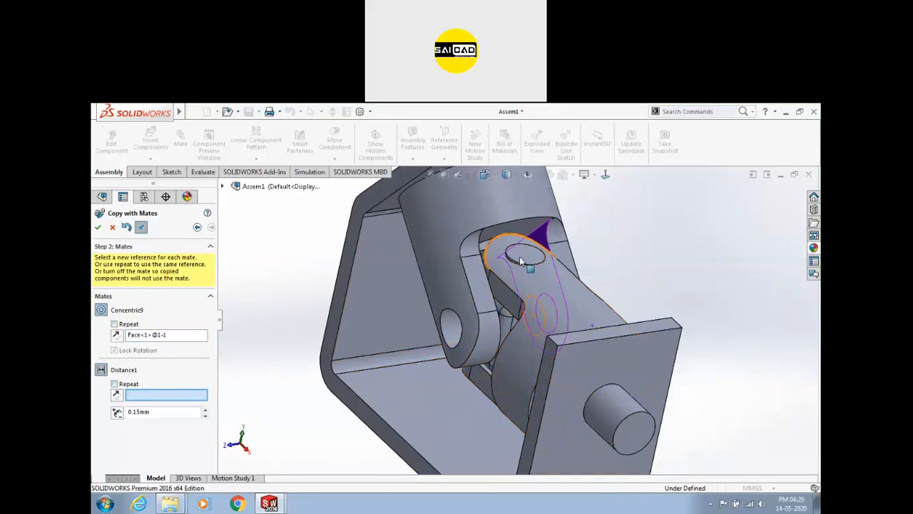
middle_click_drag(278, 304, 249, 312)
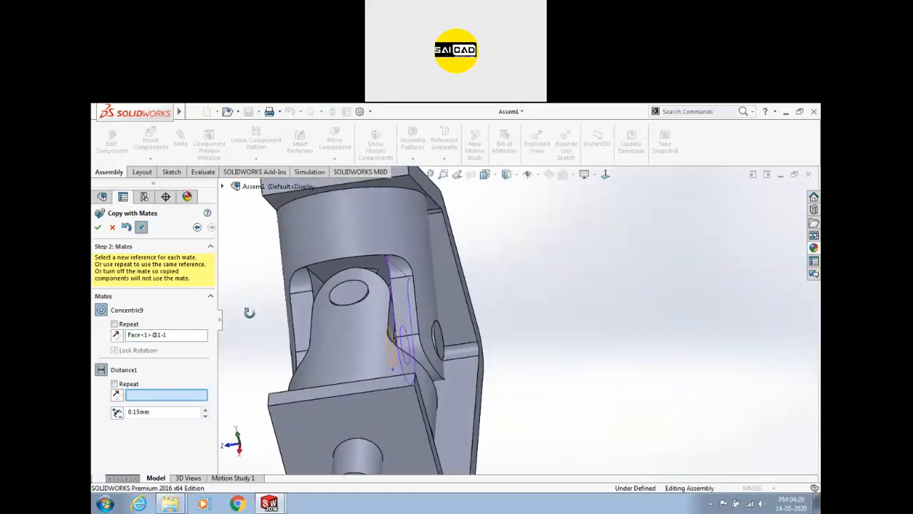
scroll(285, 303, "down", 3)
left_click(351, 290)
scroll(410, 332, "up", 5)
middle_click_drag(321, 349, 123, 405)
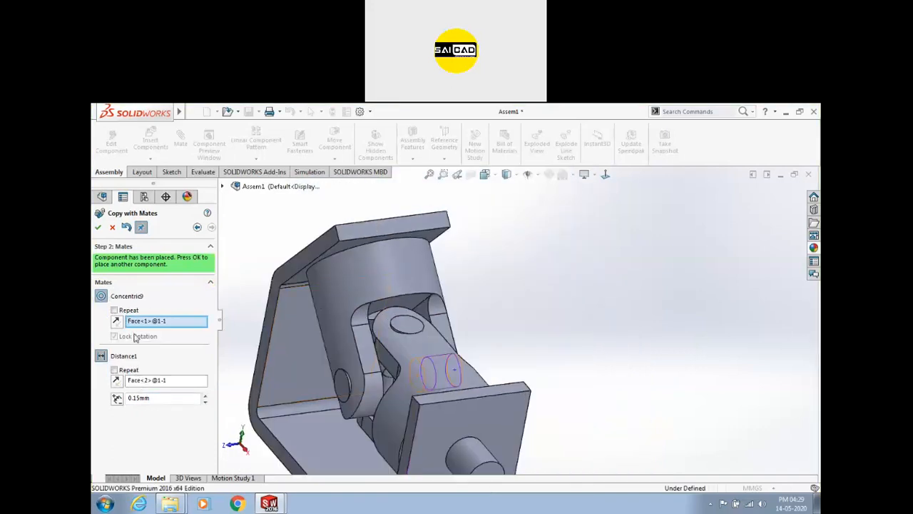
left_click(98, 227)
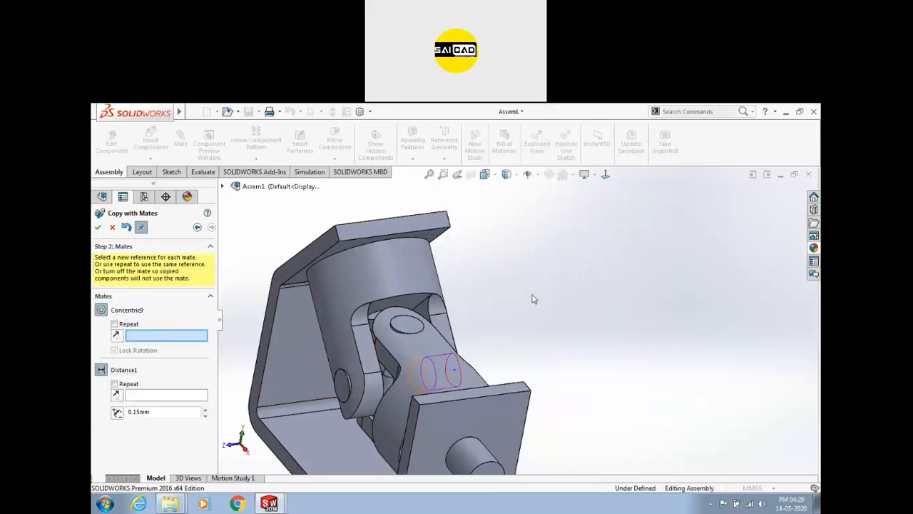
scroll(421, 351, "up", 3)
key("Return")
scroll(465, 331, "down", 6)
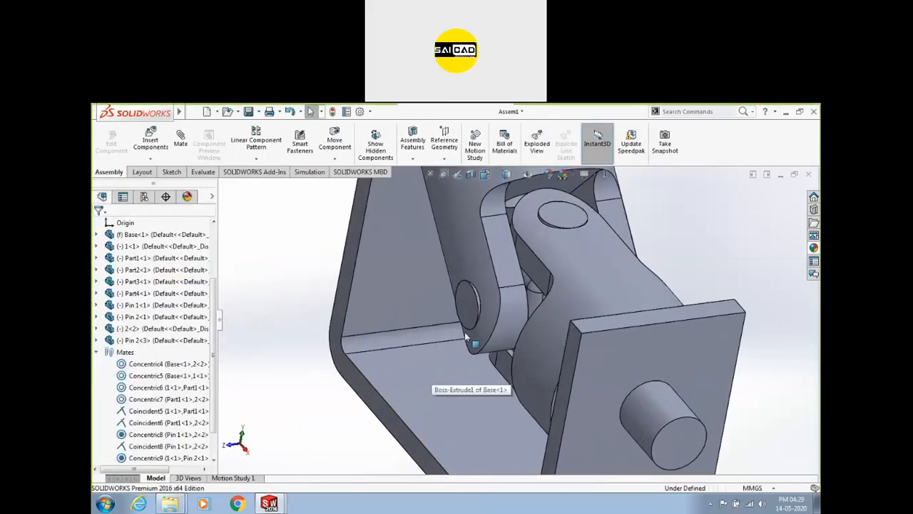
Turn the joint slightly by the newly copied Pin 2, leaving its component options unchanged.
left_click_drag(470, 312, 379, 359)
right_click(147, 341)
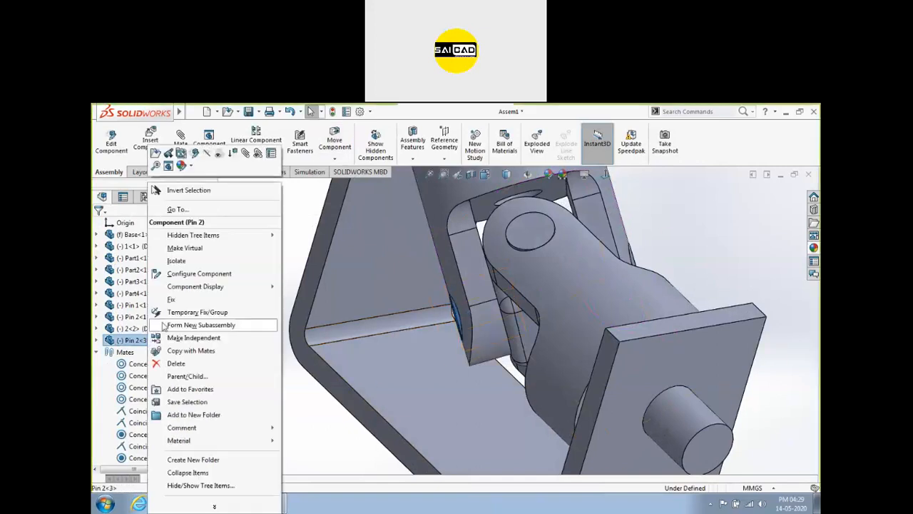
key("Escape")
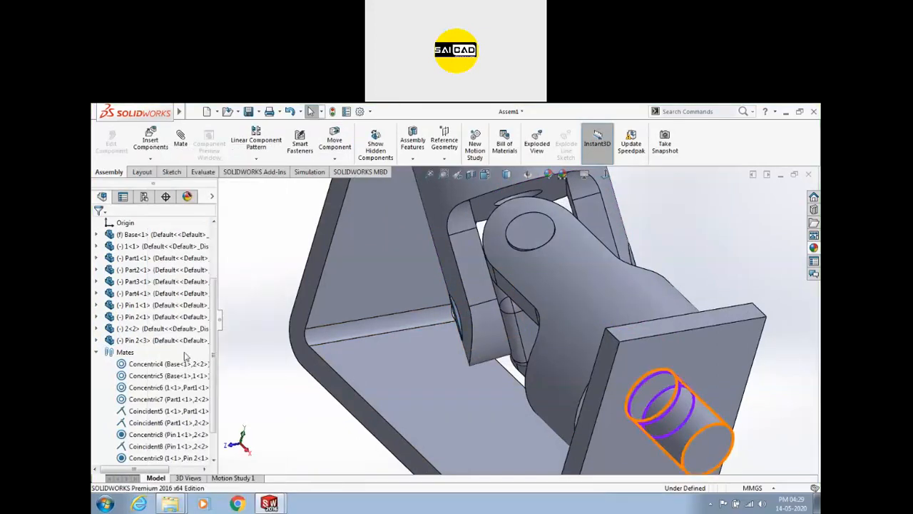
Delete the pin made with Copy with Mates and place a plain copy of the remaining Pin 2 in open space beside the Base.
key("Delete")
middle_click_drag(477, 325, 608, 286)
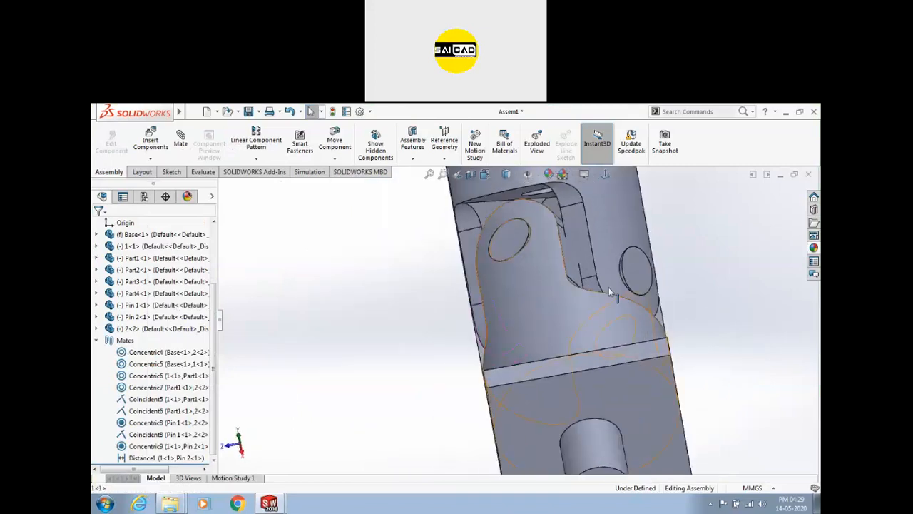
left_click(634, 271)
middle_click_drag(441, 365, 428, 350)
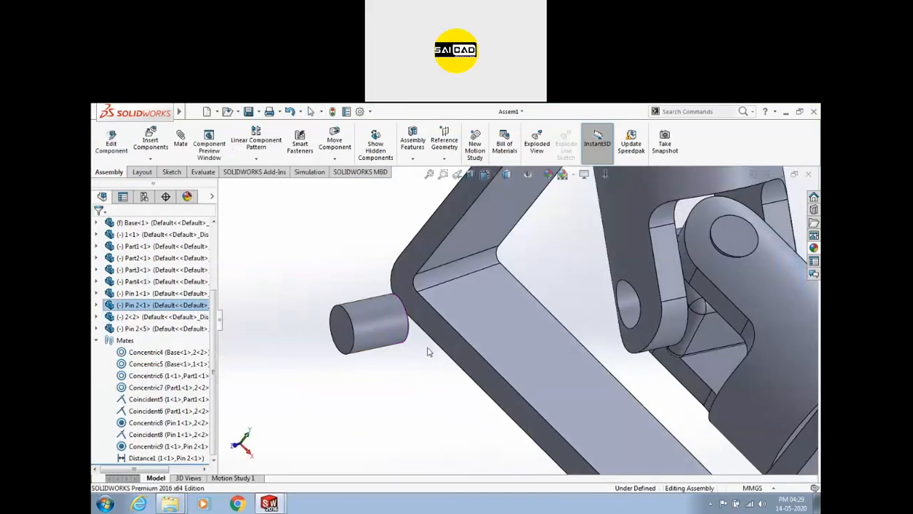
Mate the new Pin 2 concentric with the empty hole in component 1's fork, with rotation locked.
left_click(389, 323)
left_click(642, 282, "ctrl")
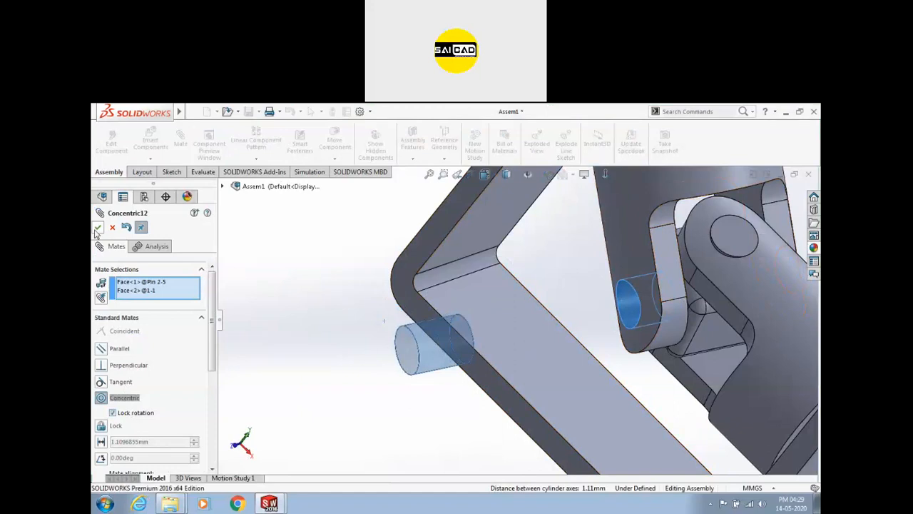
left_click(98, 227)
Add a 0.15 mm distance mate between the new Pin 2's end face and component 1's flat fork face, and finish mating.
middle_click_drag(371, 314, 337, 320)
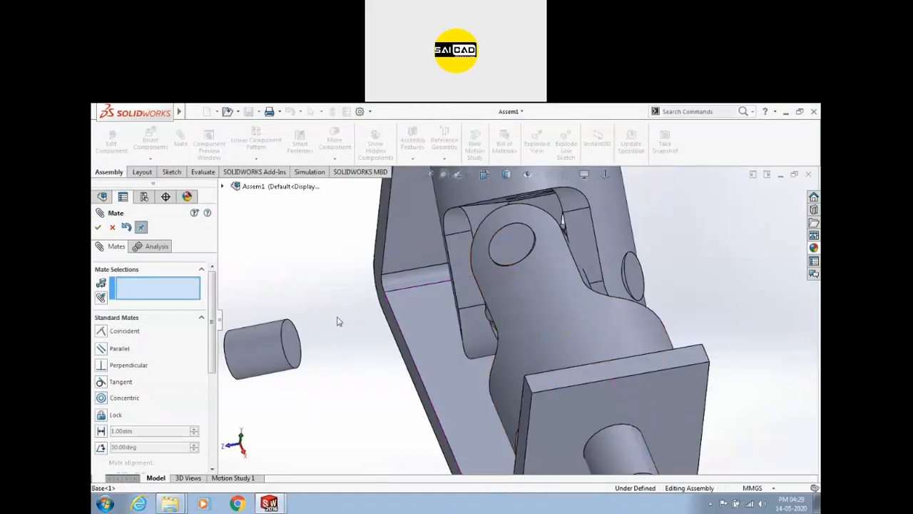
left_click(289, 347)
left_click(472, 215)
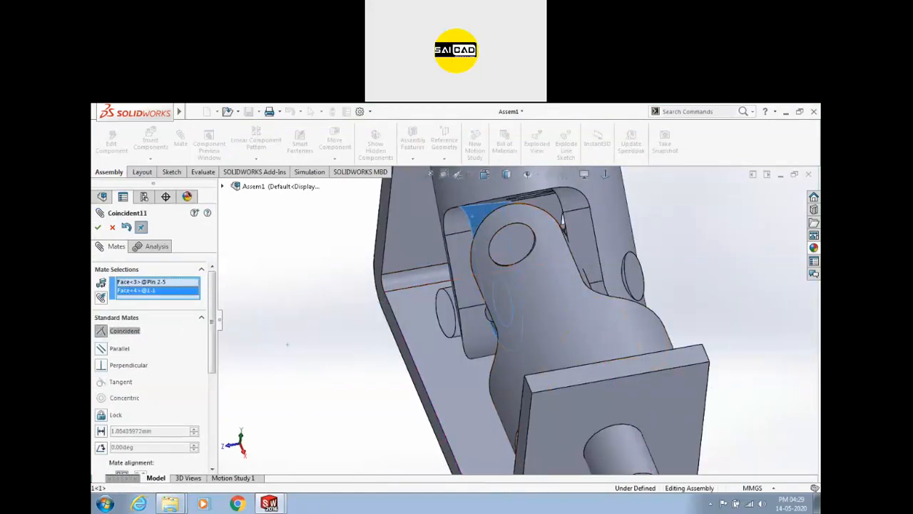
left_click(100, 430)
type("15")
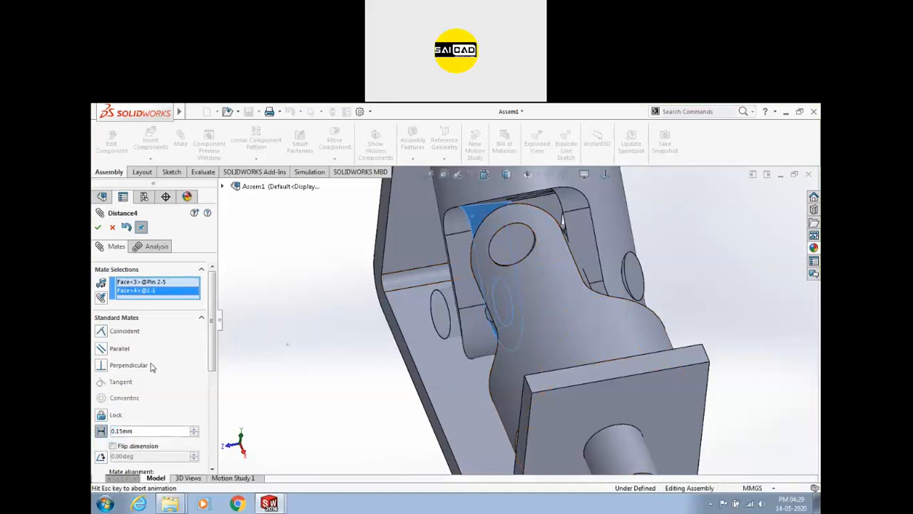
left_click(98, 227)
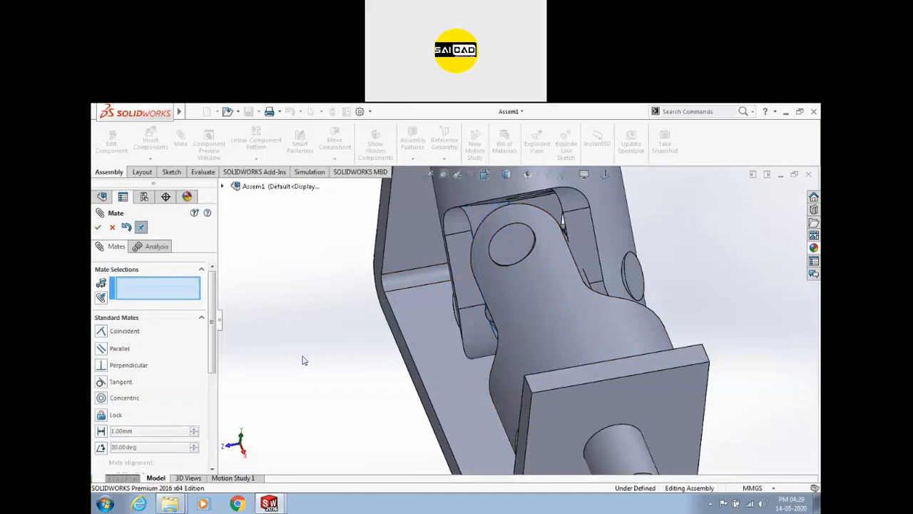
middle_click_drag(302, 357, 323, 357)
scroll(326, 359, "up", 3)
key("Escape")
scroll(505, 334, "down", 3)
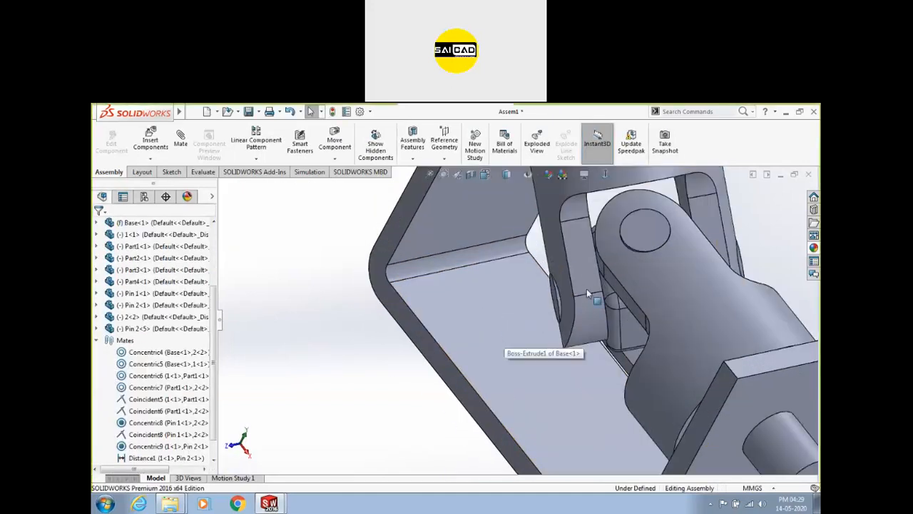
Turn component 2 within the Base to test the pinned joint's motion.
scroll(469, 348, "up", 4)
middle_click_drag(538, 353, 652, 369)
left_click_drag(658, 333, 668, 288)
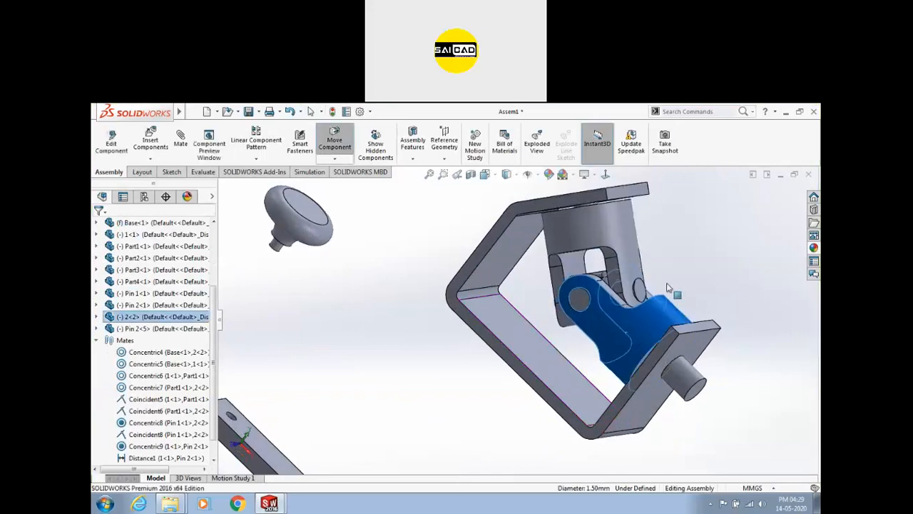
scroll(501, 362, "up", 4)
middle_click_drag(506, 363, 619, 375)
scroll(532, 356, "down", 3)
left_click(624, 361)
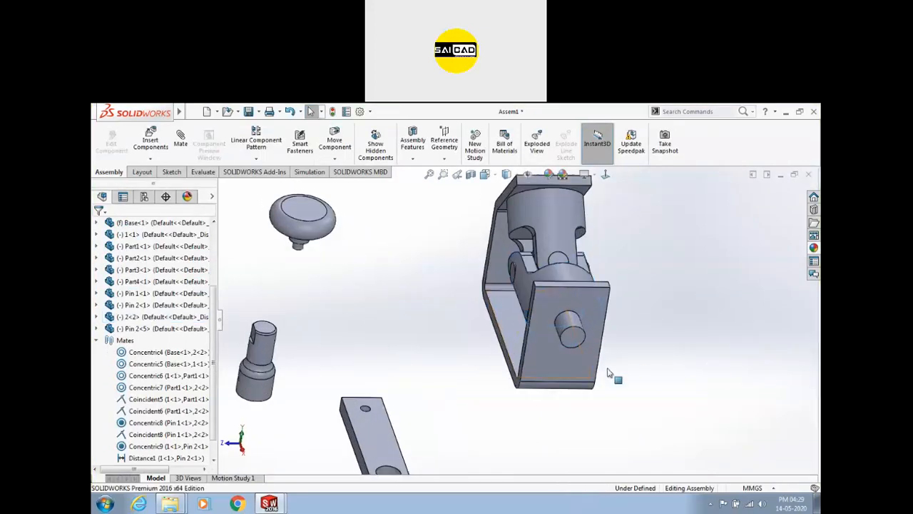
Move the loose arm Part3 and shank Part2 nearer each other beside the Base, and turn the joint by component 2's end shaft.
scroll(548, 403, "up", 4)
scroll(455, 392, "down", 3)
left_click_drag(465, 363, 471, 325)
key("Escape")
left_click_drag(361, 289, 509, 254)
left_click(703, 281)
scroll(593, 242, "down", 3)
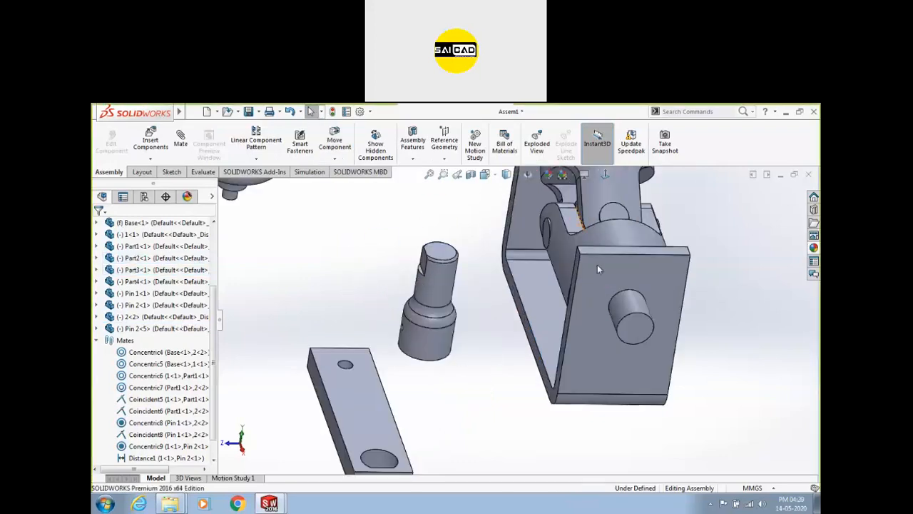
scroll(590, 308, "up", 2)
left_click_drag(616, 328, 606, 351)
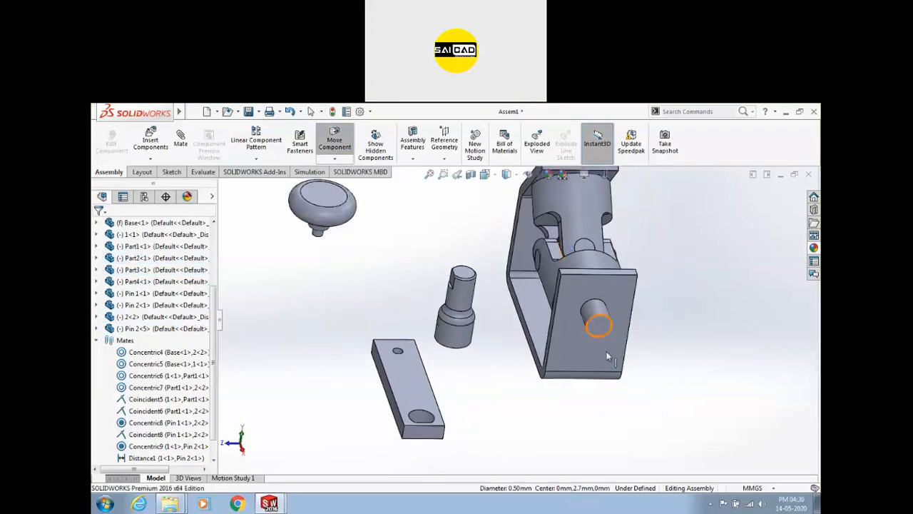
left_click_drag(606, 315, 581, 288)
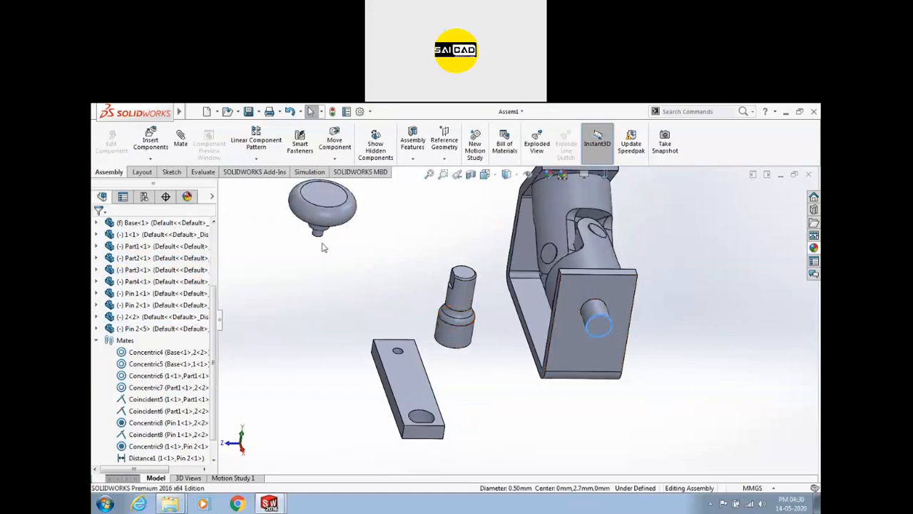
Move the Part4 knob beside Part3 and mate its stem concentric with the arm's small hole, with rotation locked.
left_click_drag(301, 211, 337, 329)
scroll(426, 367, "down", 2)
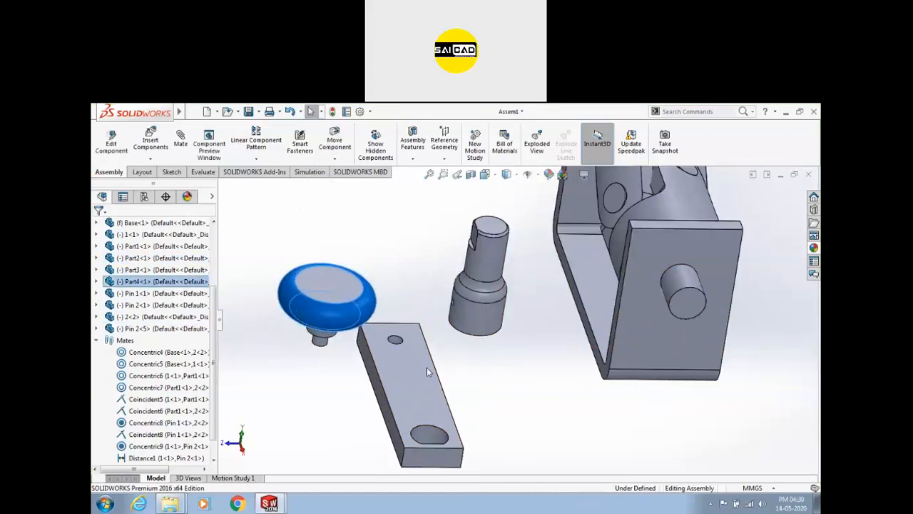
left_click(391, 342)
left_click(321, 343, "ctrl")
middle_click_drag(376, 369, 412, 329)
left_click(186, 157)
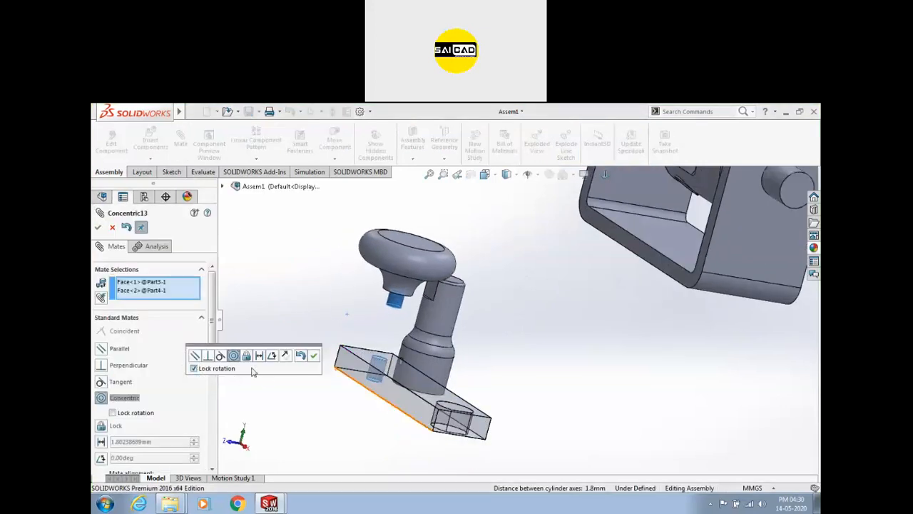
left_click(312, 356)
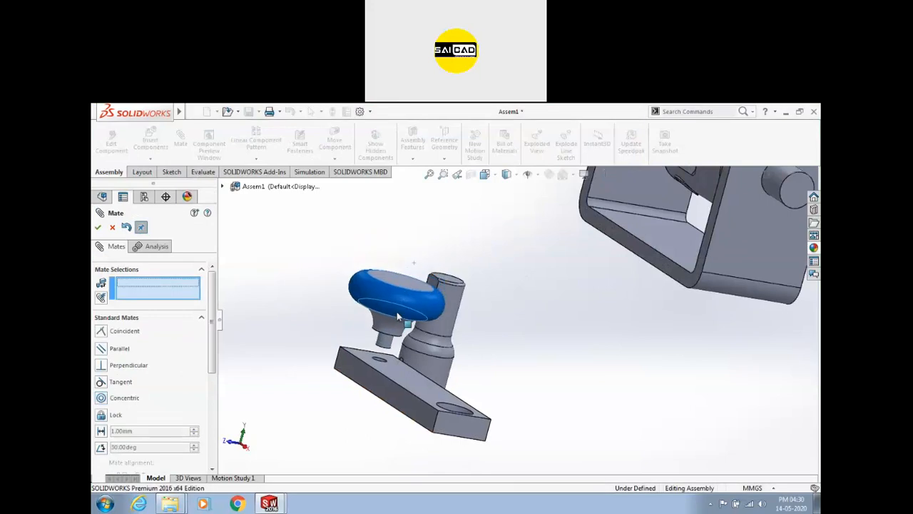
Seat the knob on the arm with a coincident mate between Part3's upper face and the circular edge at Part4's collar.
left_click(391, 366)
middle_click_drag(391, 366, 391, 289)
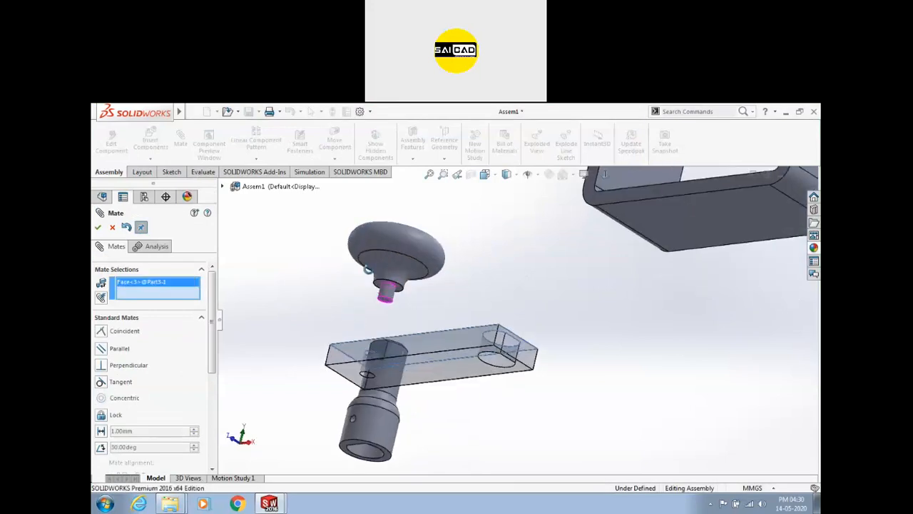
scroll(392, 289, "down", 3)
left_click(448, 314)
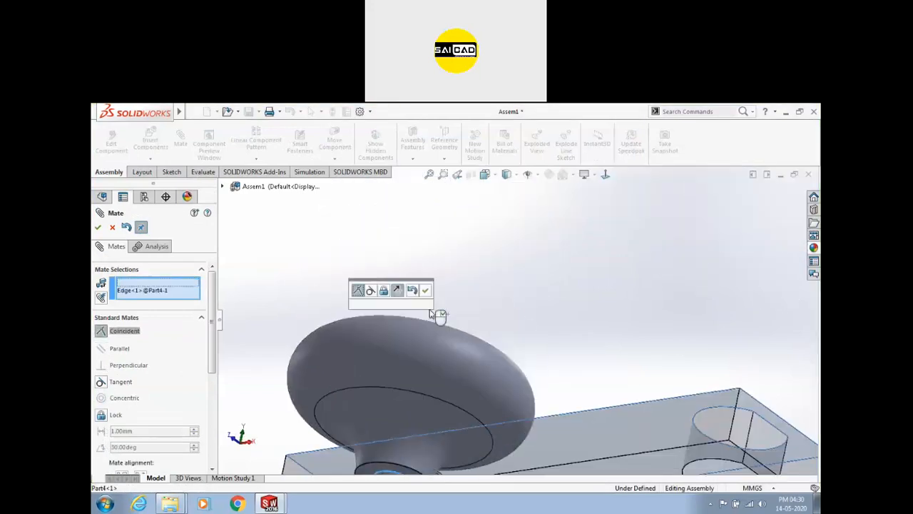
scroll(380, 261, "up", 2)
middle_click_drag(380, 261, 493, 378)
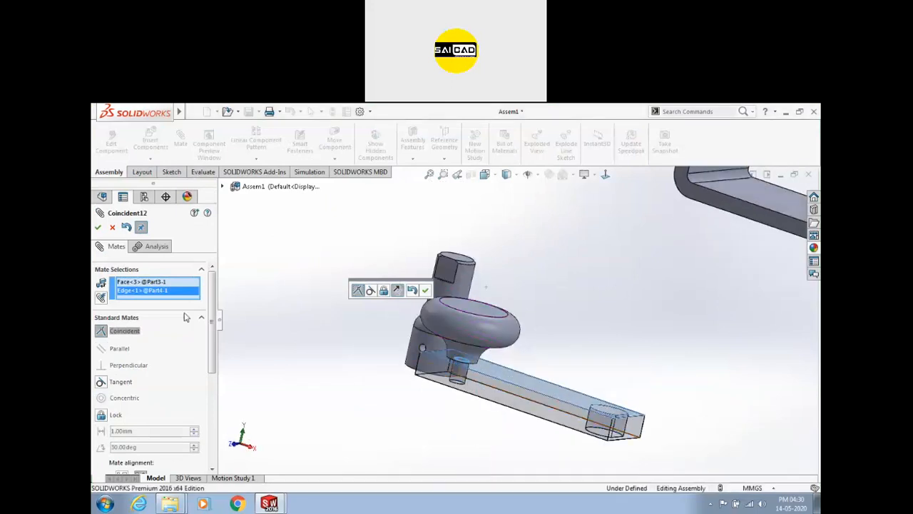
left_click(98, 227)
scroll(491, 354, "down", 3)
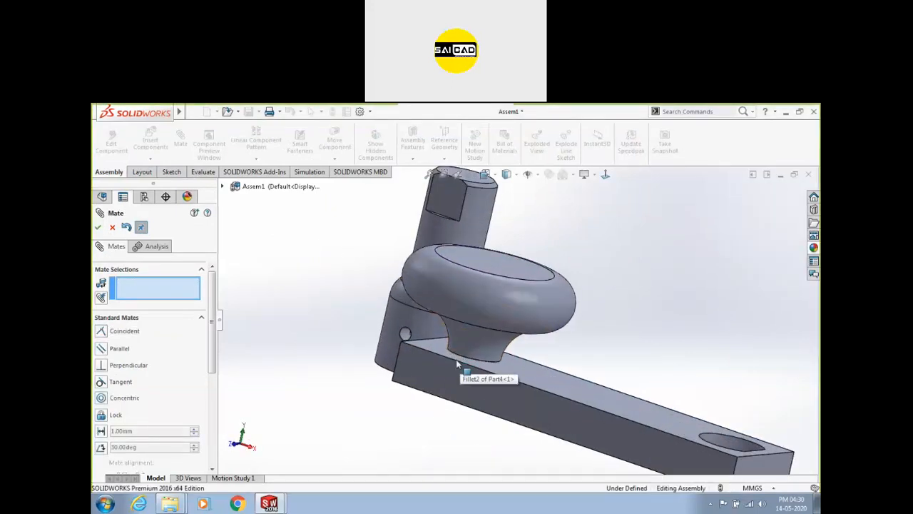
key("Escape")
Move the joined arm and knob clear of Part2, and bring Part2 next to the arm's large hole.
left_click(556, 300)
middle_click_drag(556, 300, 485, 310)
scroll(540, 299, "up", 2)
left_click_drag(505, 331, 517, 380)
left_click_drag(489, 305, 458, 340)
scroll(512, 321, "up", 5)
left_click(614, 306)
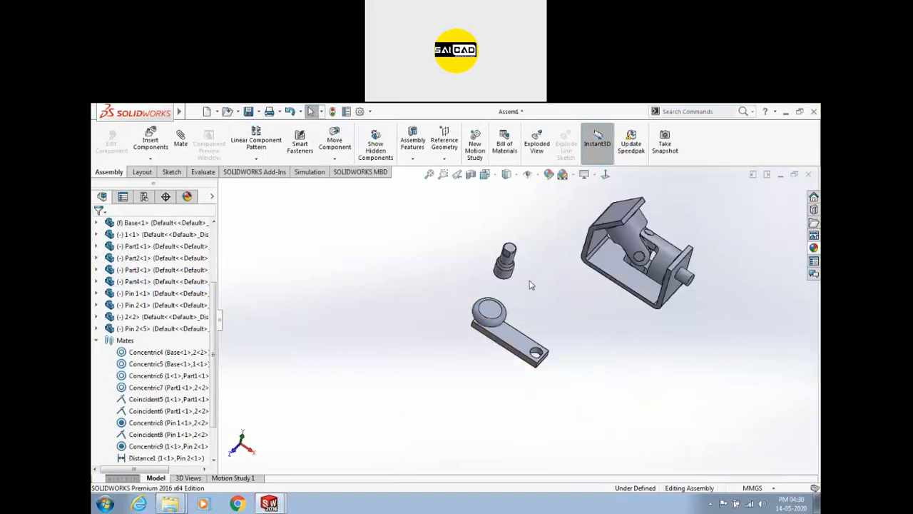
scroll(513, 270, "down", 2)
left_click_drag(513, 270, 589, 377)
scroll(596, 392, "down", 5)
Mate Part2's upper cylindrical face concentric with the arm's large hole, leaving rotation unlocked.
left_click(579, 329)
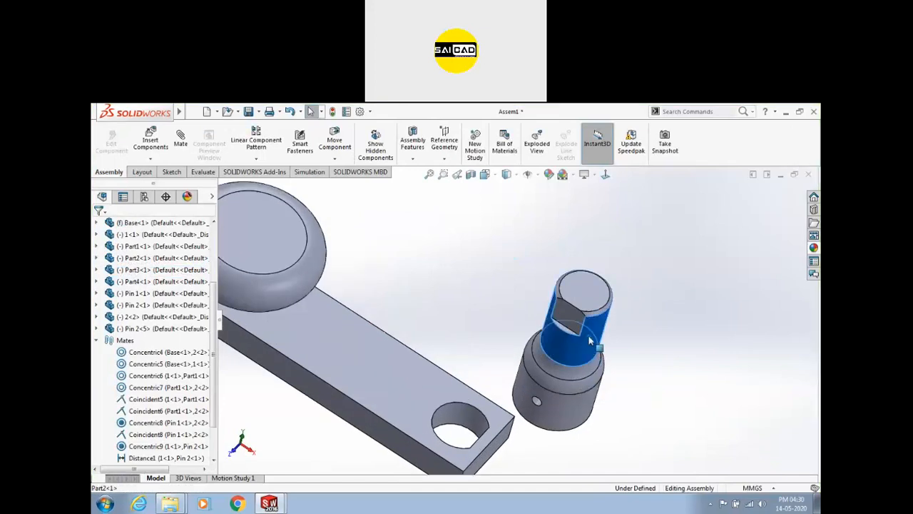
left_click(468, 421, "ctrl")
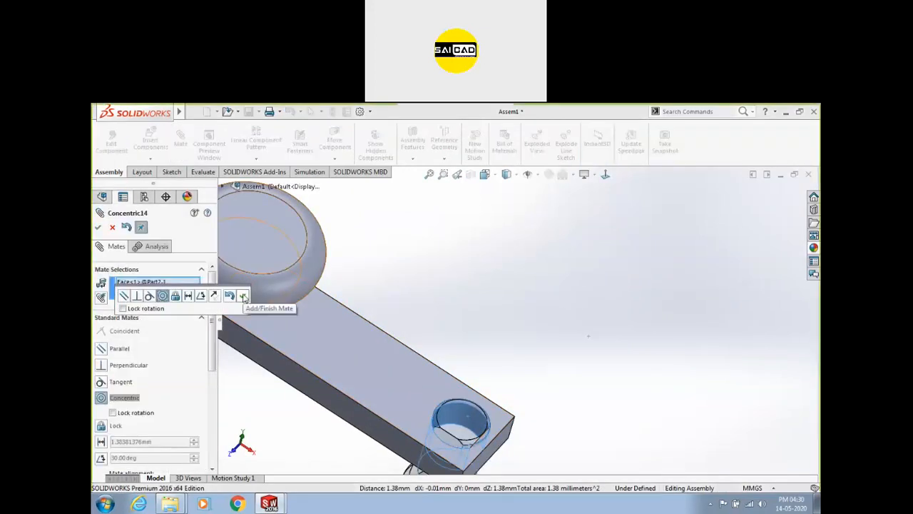
left_click(244, 298)
Add a parallel mate between the flat inside the arm's large hole and the cut flat on Part2's shank.
scroll(472, 273, "up", 3)
left_click_drag(430, 360, 434, 265)
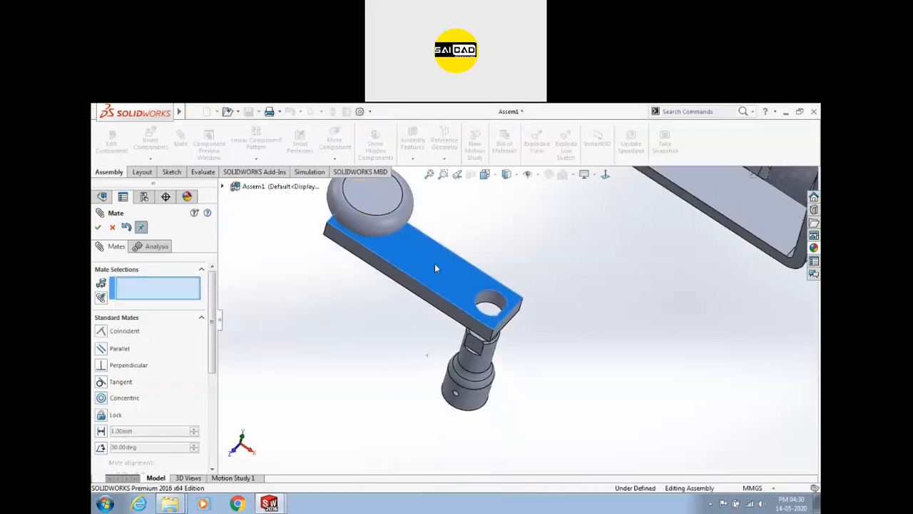
scroll(483, 342, "down", 3)
middle_click_drag(478, 343, 483, 272)
left_click(501, 280)
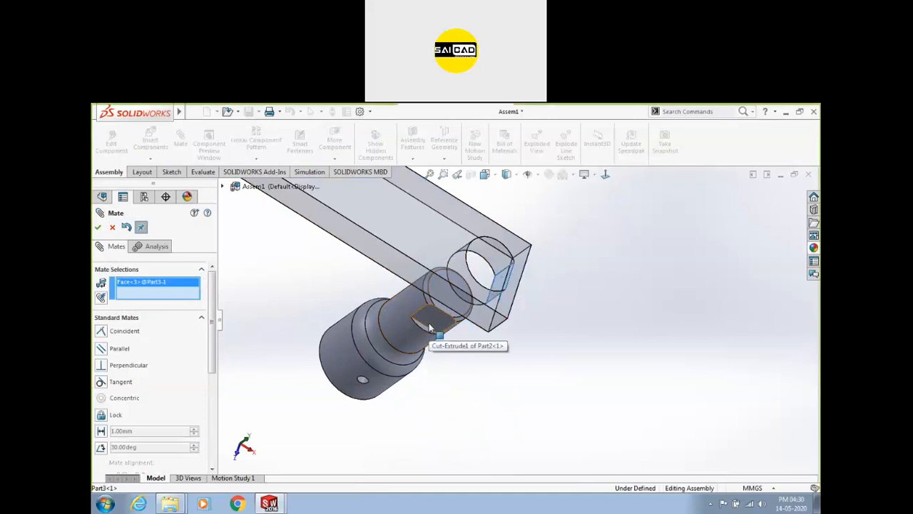
left_click(429, 322)
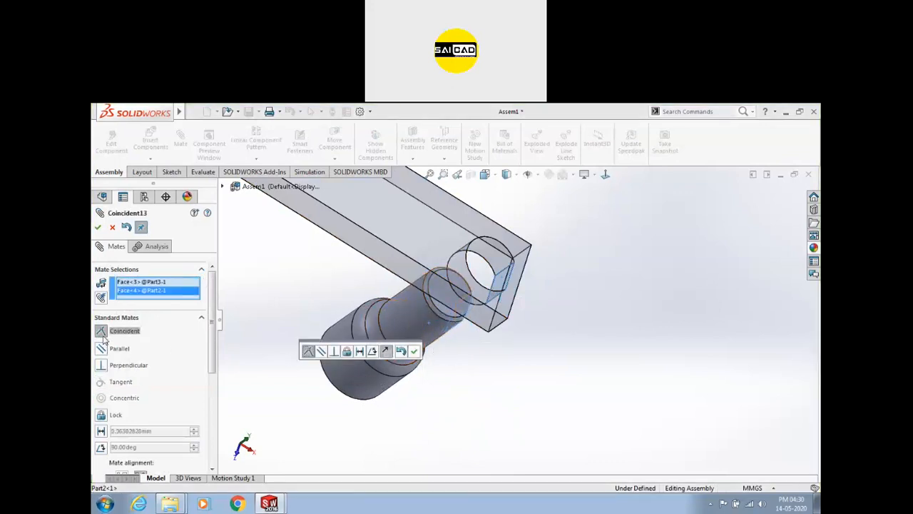
scroll(514, 243, "up", 5)
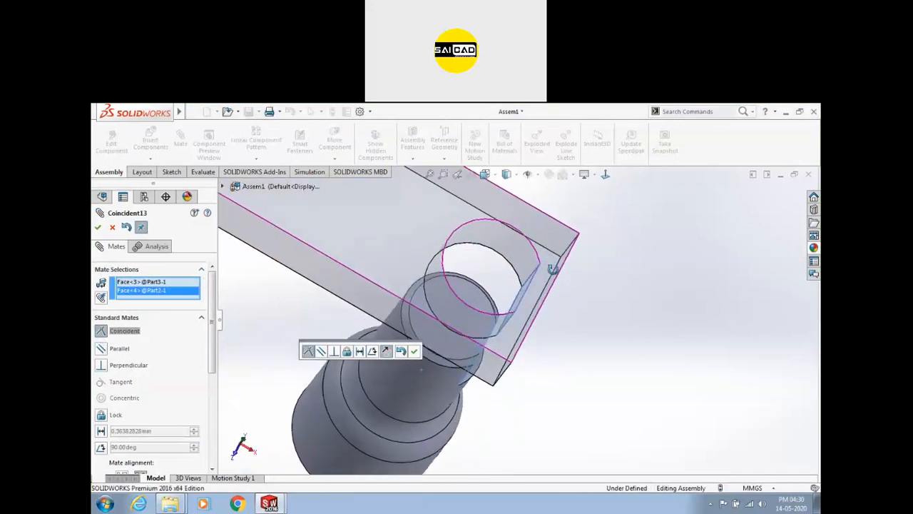
scroll(503, 281, "up", 3)
middle_click_drag(503, 276, 493, 296)
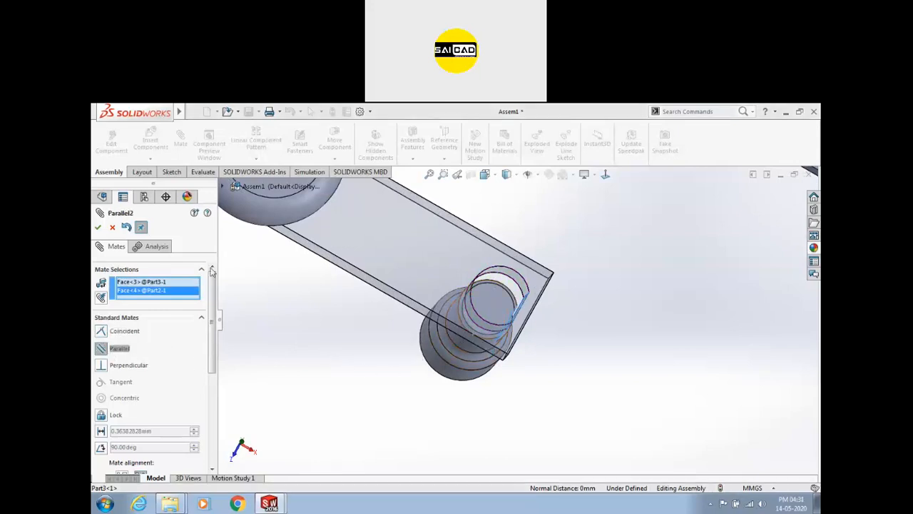
left_click(98, 227)
Make the small ledge below Part2's cut flat coincident with the underside of the arm.
middle_click_drag(442, 376, 492, 272)
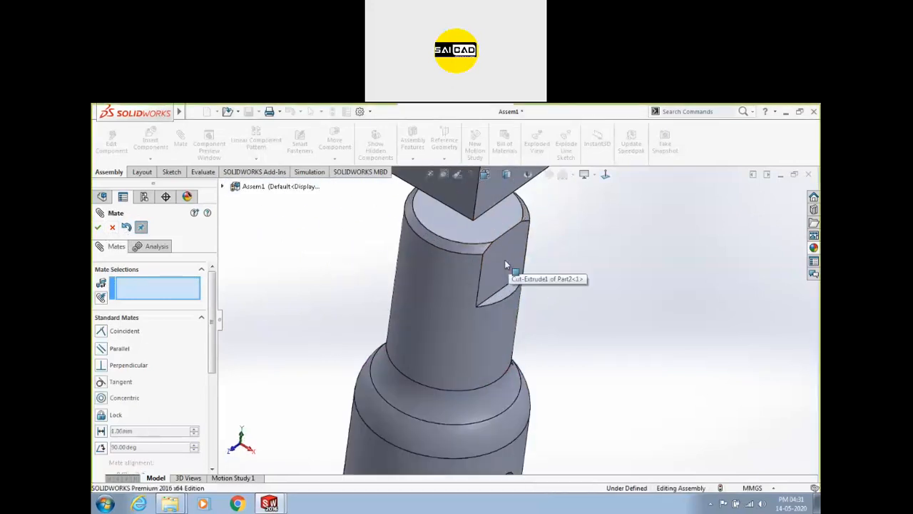
left_click(503, 291)
middle_click_drag(503, 292, 422, 204)
left_click(404, 263)
middle_click_drag(460, 229, 448, 312)
scroll(501, 205, "down", 1)
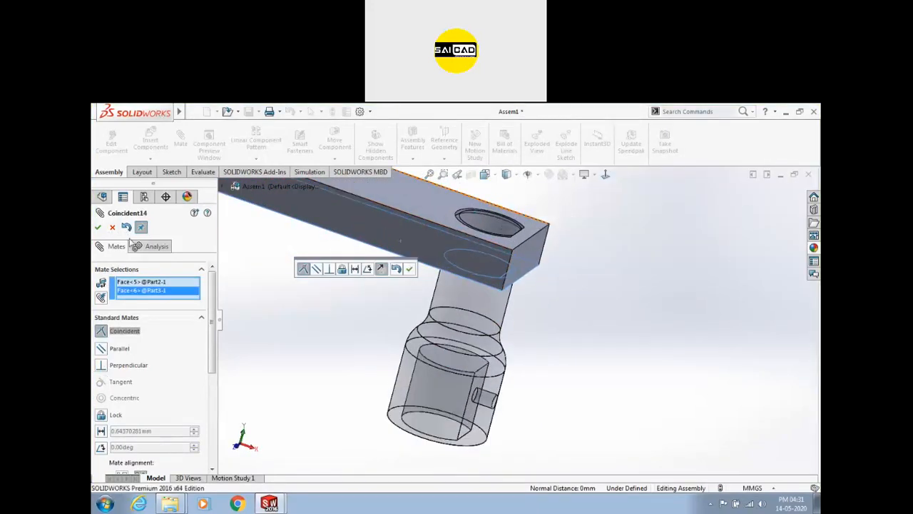
left_click(101, 229)
Move the assembled crank closer beneath the Base and its universal joint.
scroll(372, 344, "up", 7)
left_click_drag(443, 251, 385, 320)
scroll(538, 296, "up", 4)
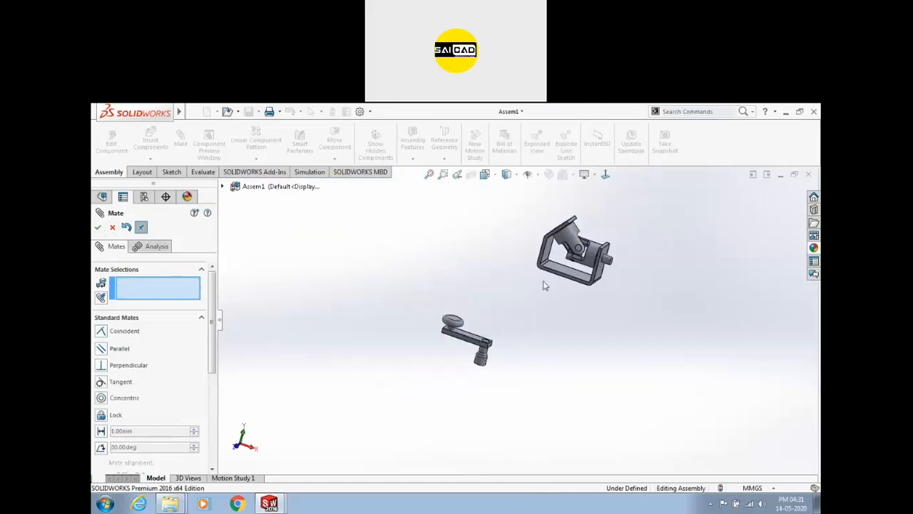
scroll(543, 285, "down", 3)
left_click_drag(385, 360, 599, 301)
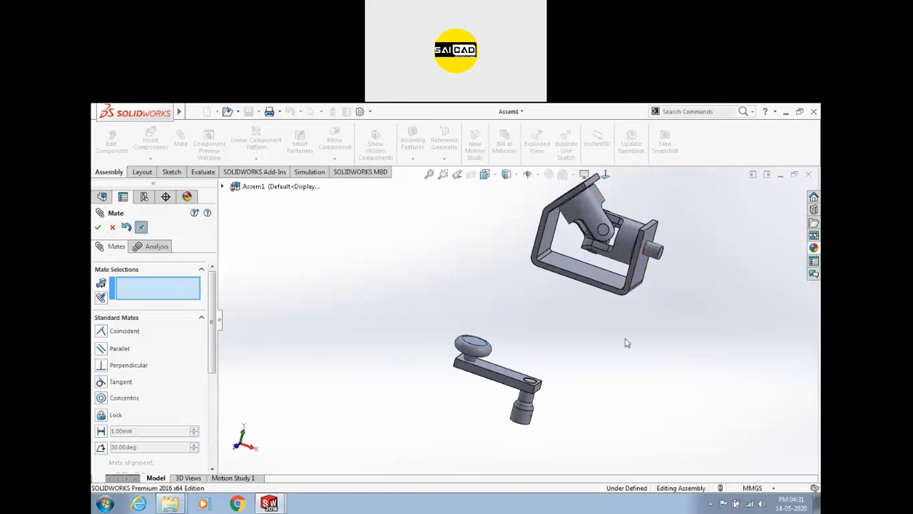
Mate Part2's socket concentric with component 2's shaft, flip the mate alignment, and move the crank out beyond the shaft end.
left_click(656, 252)
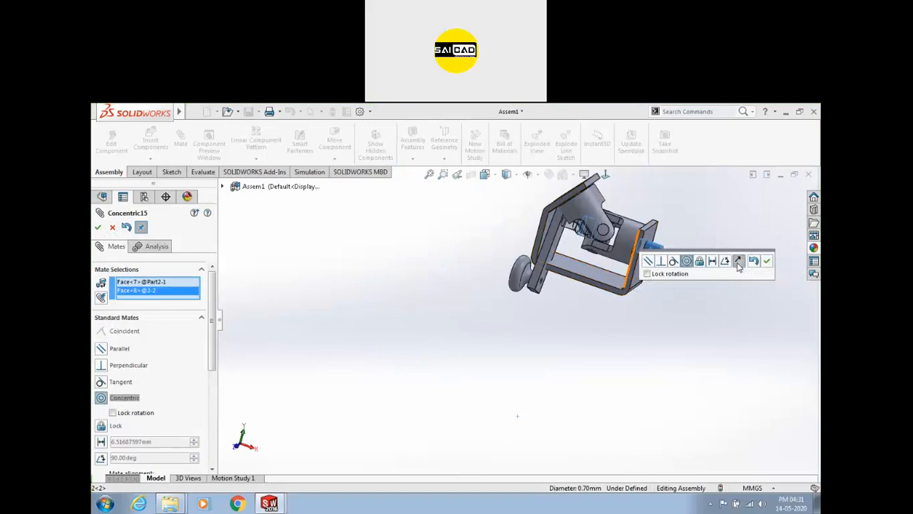
left_click(738, 262)
left_click(738, 263)
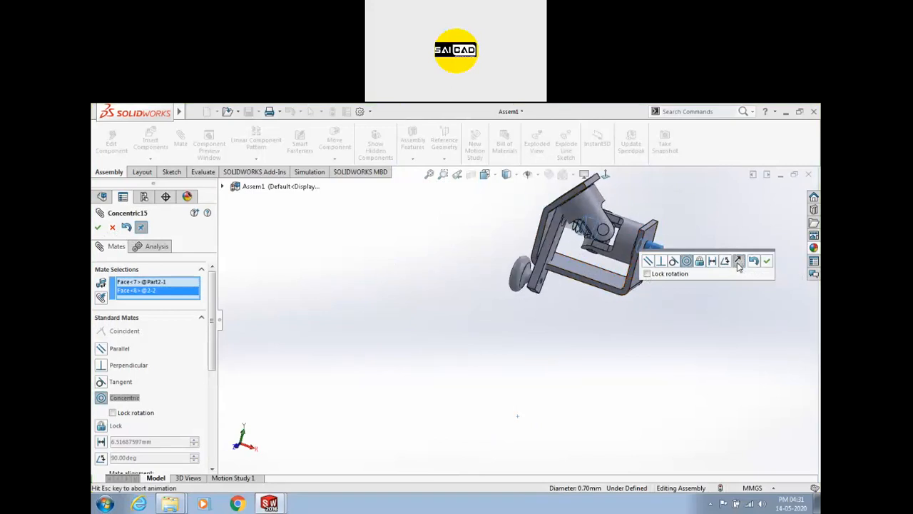
scroll(211, 359, "down", 3)
left_click(121, 365)
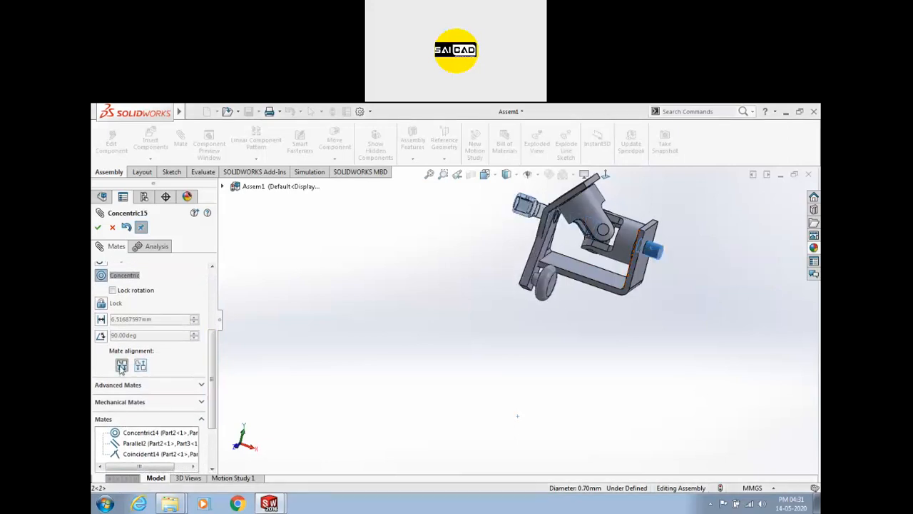
left_click(110, 227)
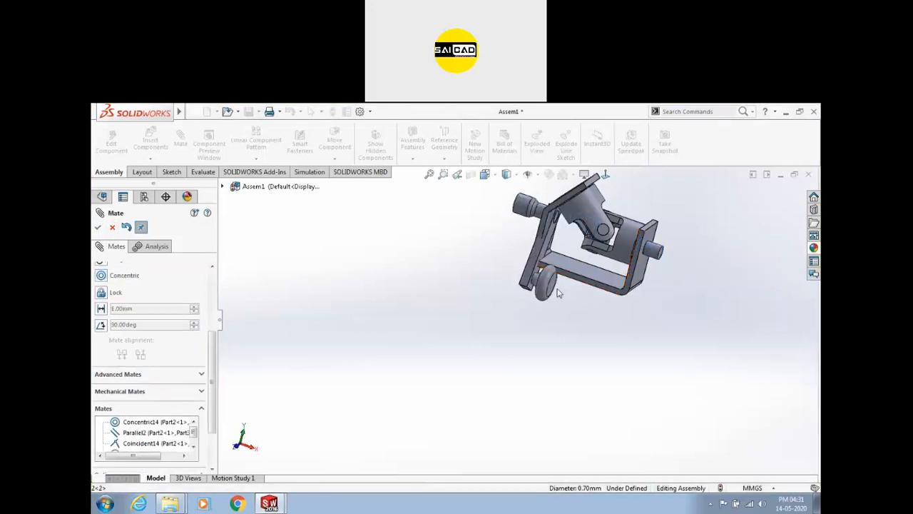
left_click_drag(571, 294, 728, 303)
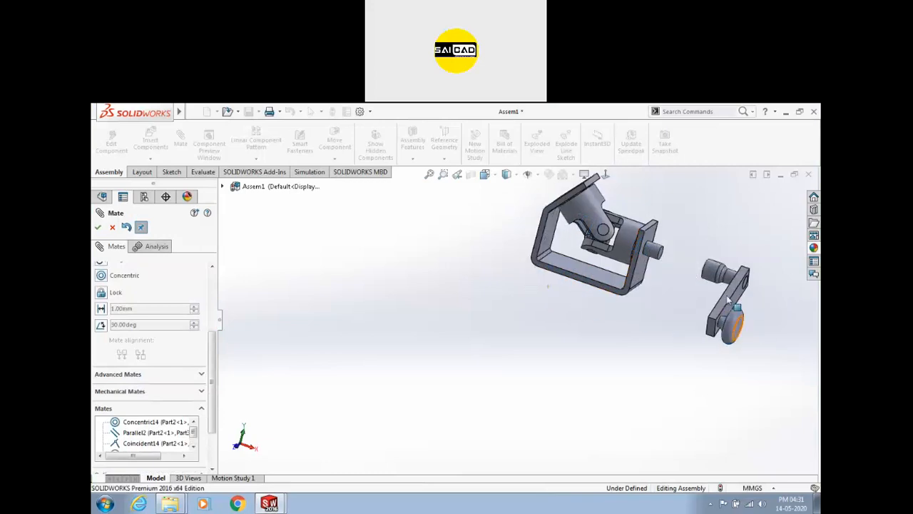
Edit the concentric mate between Part2 and component 2's shaft to lock rotation.
scroll(713, 263, "down", 4)
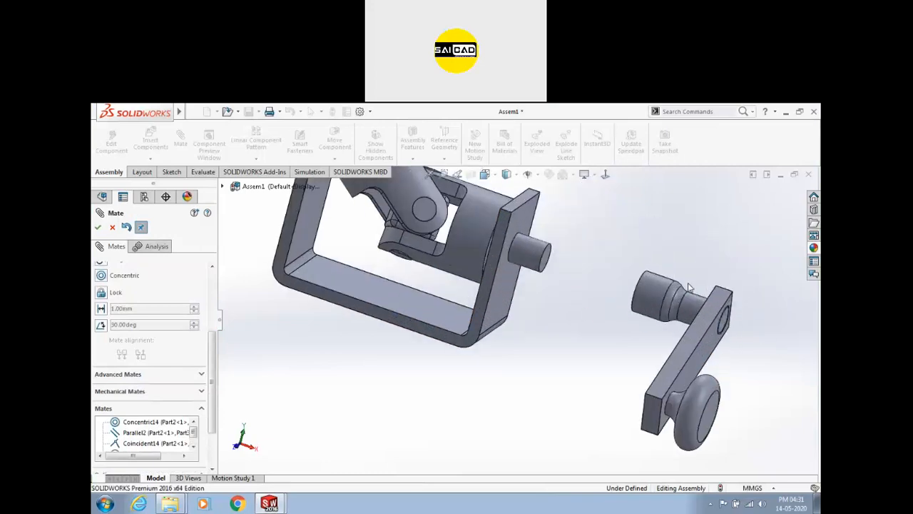
left_click(653, 293)
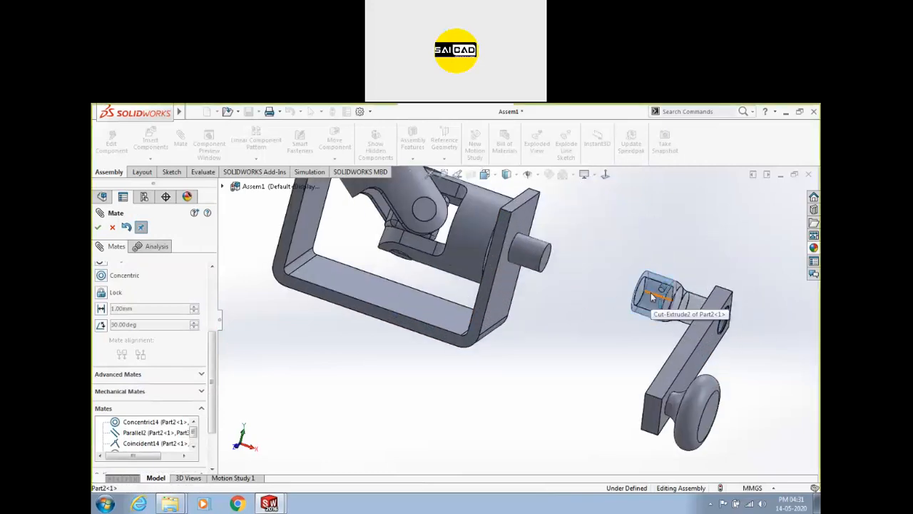
left_click(665, 401)
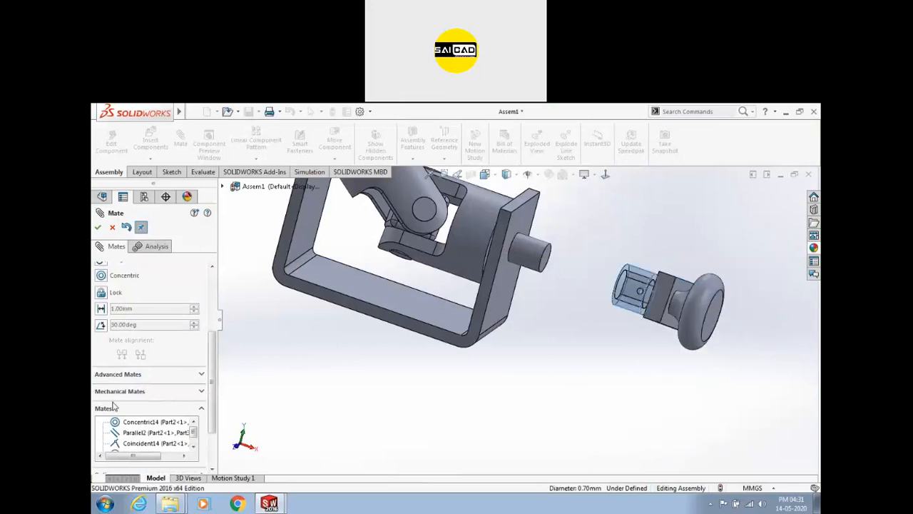
left_click(112, 227)
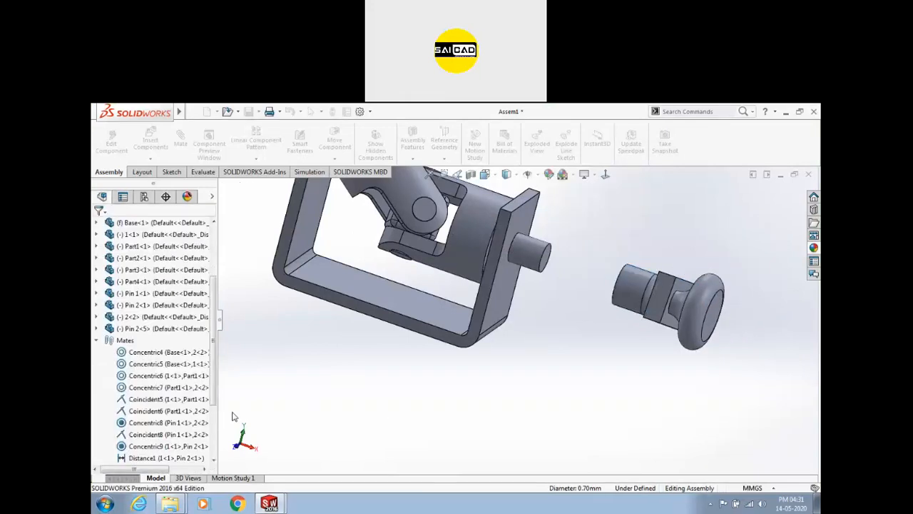
left_click(153, 457)
left_click(149, 432)
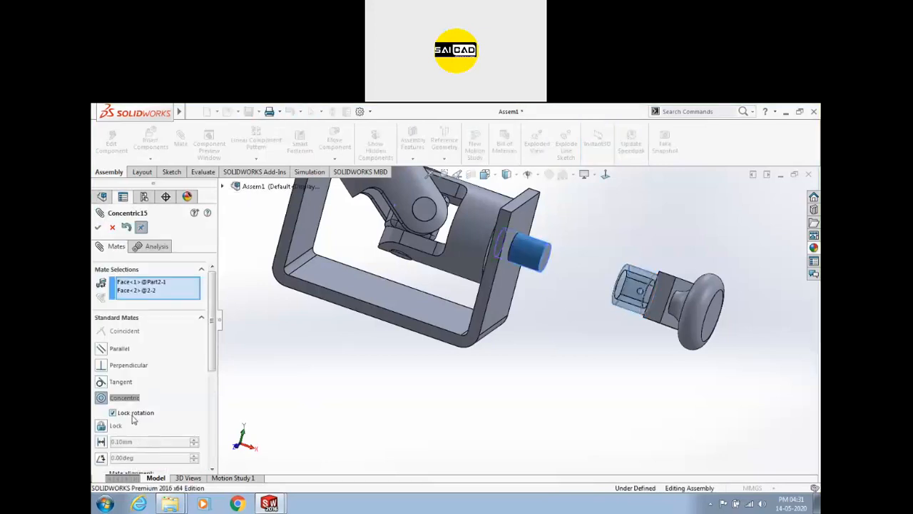
left_click(98, 227)
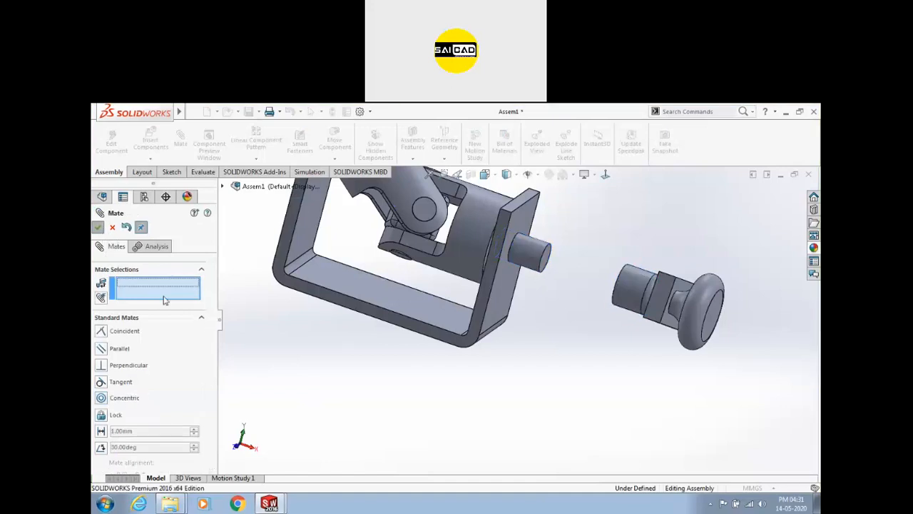
Turn the crank and slide it outward along the shaft axis, leaving a gap between Part2's socket and component 2's shaft end.
scroll(564, 314, "down", 3)
middle_click_drag(592, 323, 471, 323)
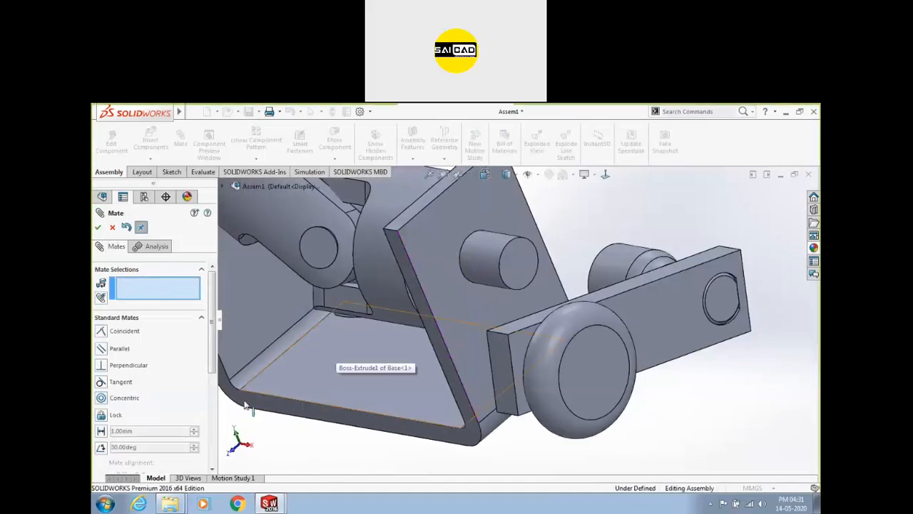
middle_click_drag(574, 356, 632, 428)
left_click_drag(632, 428, 818, 362)
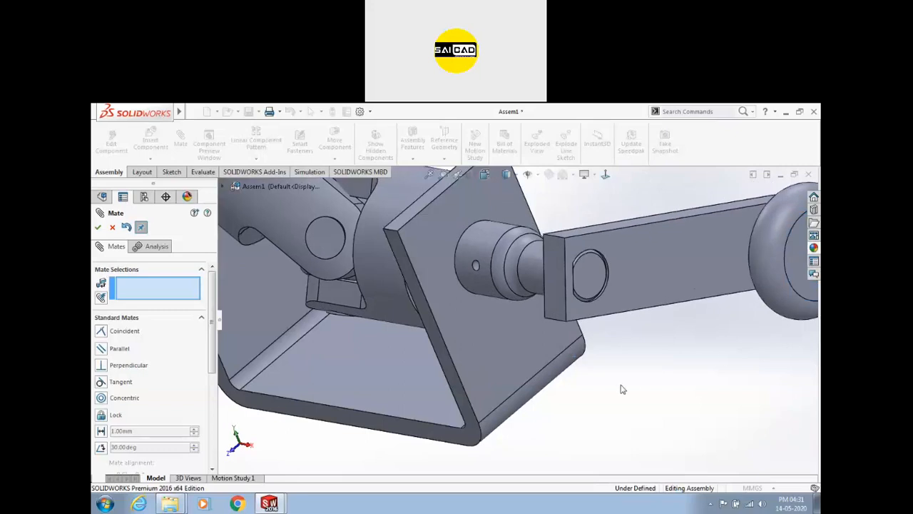
scroll(628, 387, "up", 2)
left_click_drag(592, 291, 742, 245)
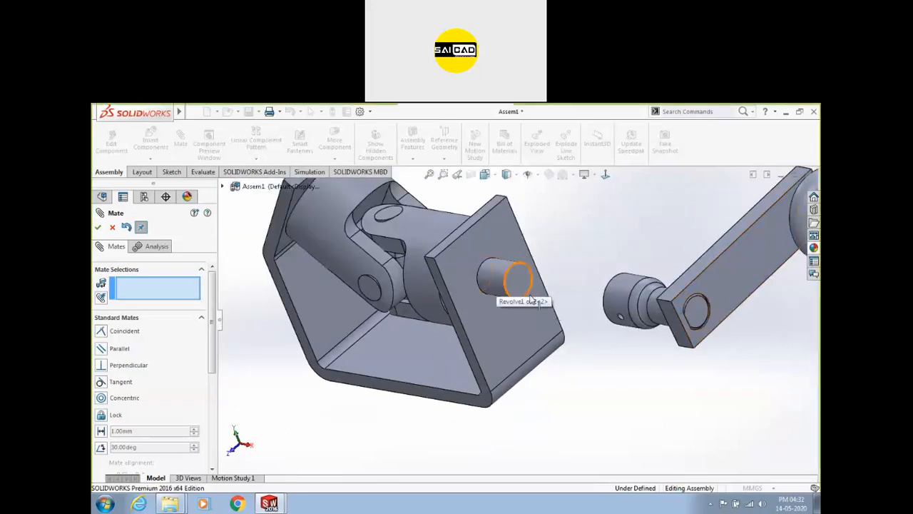
Make the end face of component 2's shaft coincident with the inner bottom face of Part2's socket.
scroll(526, 301, "up", 2)
left_click(498, 304)
middle_click_drag(497, 303, 603, 331)
scroll(698, 272, "down", 2)
left_click(712, 266)
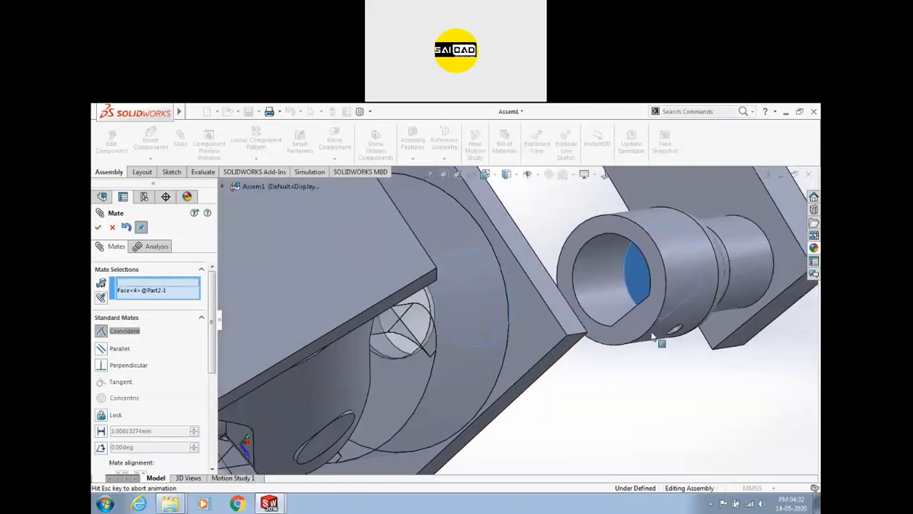
middle_click_drag(648, 280, 515, 289)
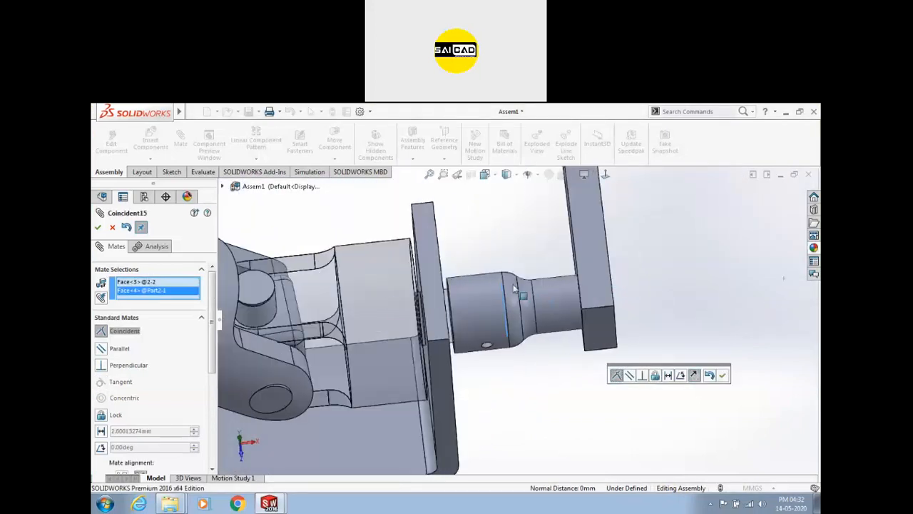
left_click(98, 227)
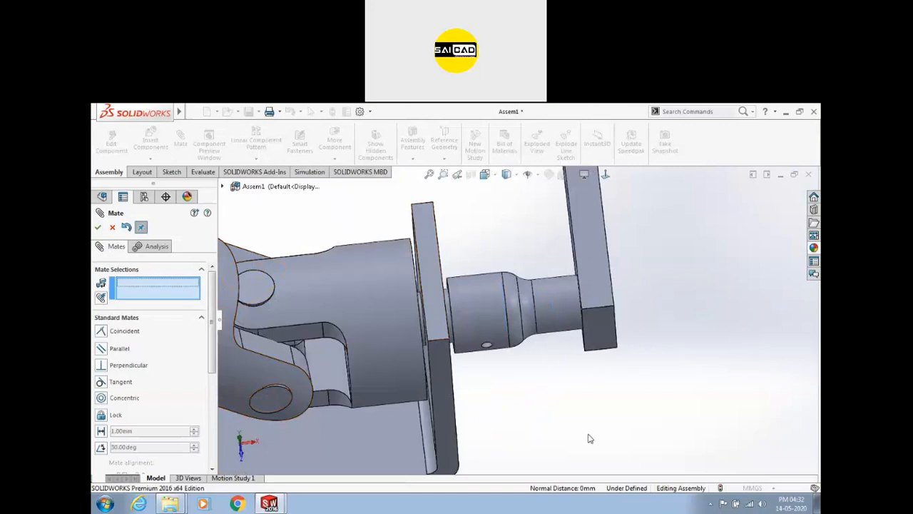
Finish mating and rotate the crank by its knob to test how it drives the universal joint.
scroll(537, 408, "up", 5)
middle_click_drag(633, 290, 604, 313)
key("Escape")
left_click_drag(565, 230, 484, 229)
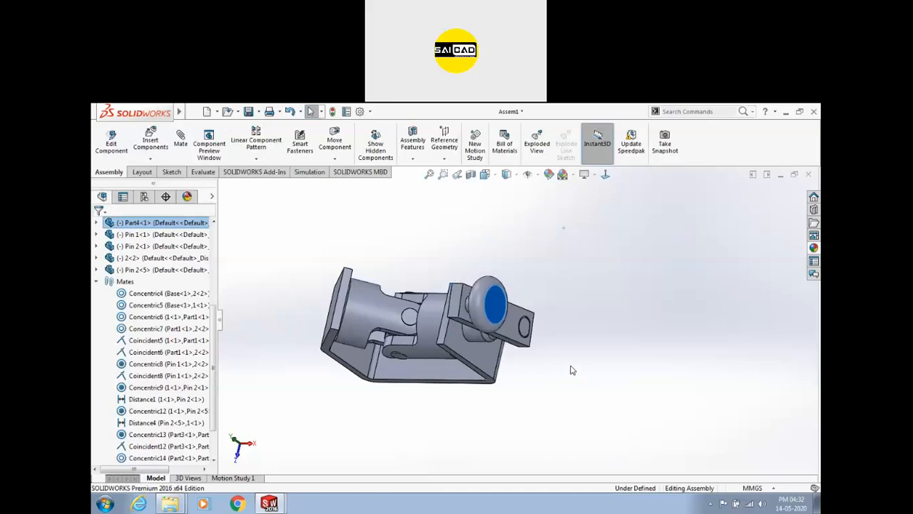
left_click_drag(545, 356, 520, 308)
middle_click_drag(512, 253, 378, 256)
left_click_drag(339, 245, 348, 330)
middle_click_drag(588, 343, 596, 294)
scroll(435, 430, "up", 4)
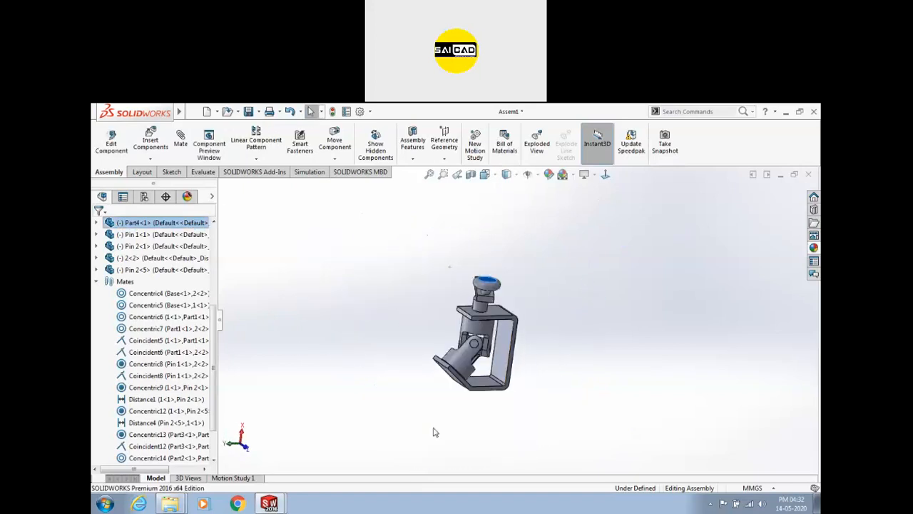
Swing the crank around the shaft axis again while viewing the Base upright from the side.
scroll(492, 280, "down", 5)
left_click_drag(472, 312, 544, 321)
scroll(540, 319, "up", 4)
middle_click_drag(540, 319, 547, 337)
left_click_drag(547, 337, 439, 273)
key("Escape")
left_click(393, 300)
left_click_drag(393, 300, 640, 305)
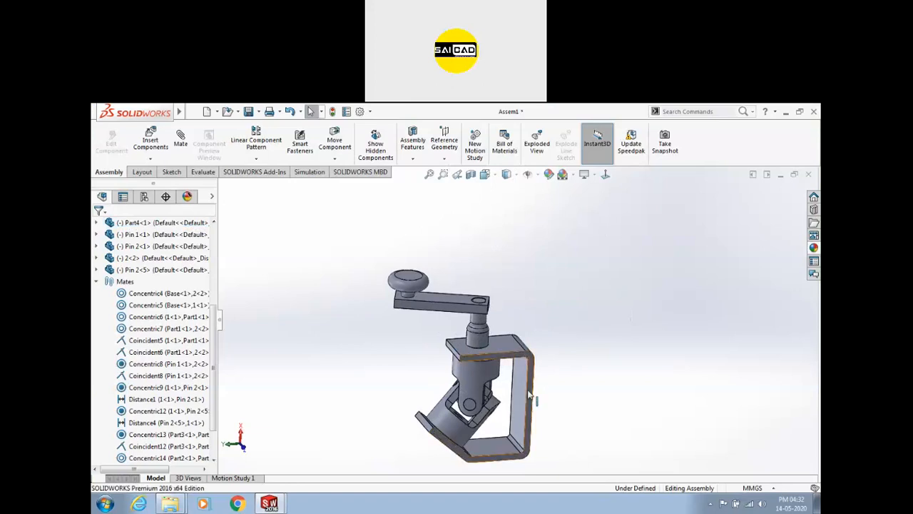
Rotate the mechanism by its two joint yokes, components 2 and 1, to check the linked motion.
left_click_drag(471, 383, 563, 310)
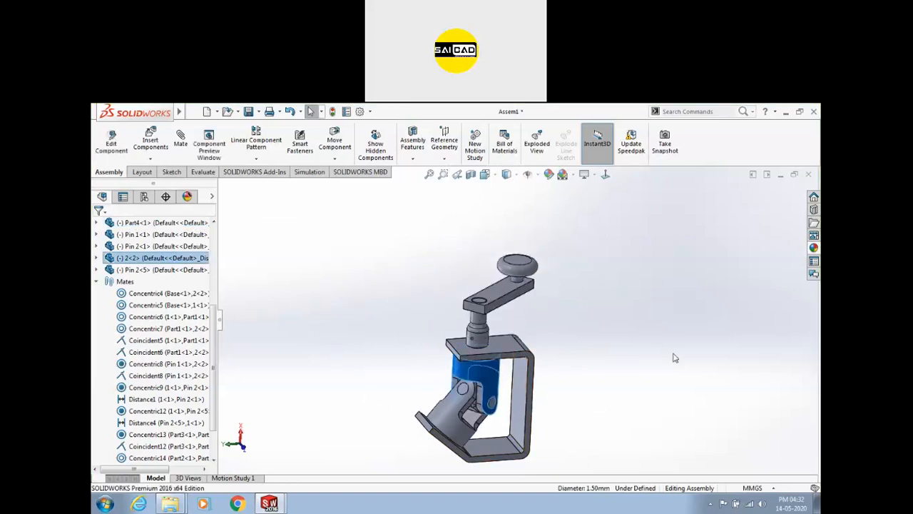
scroll(475, 414, "down", 3)
left_click_drag(455, 342, 747, 380)
key("Escape")
key("Escape")
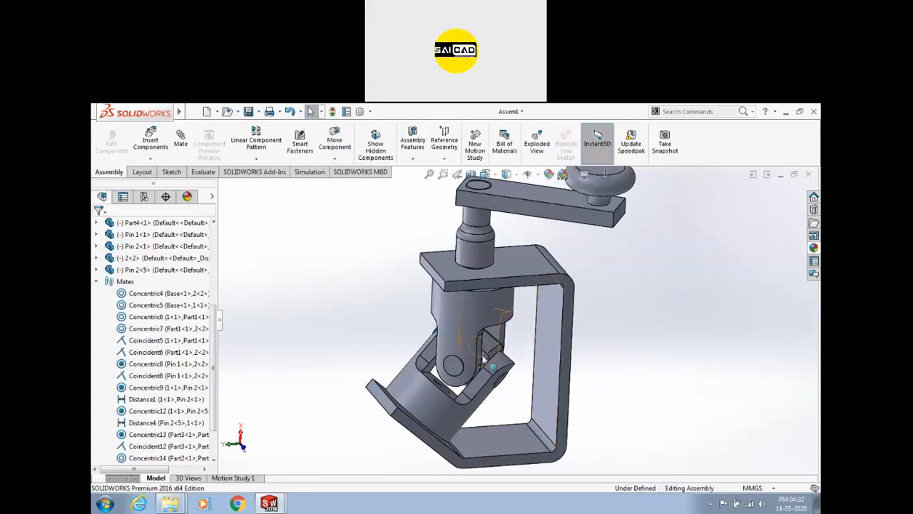
left_click_drag(415, 405, 534, 310)
left_click_drag(548, 362, 647, 320)
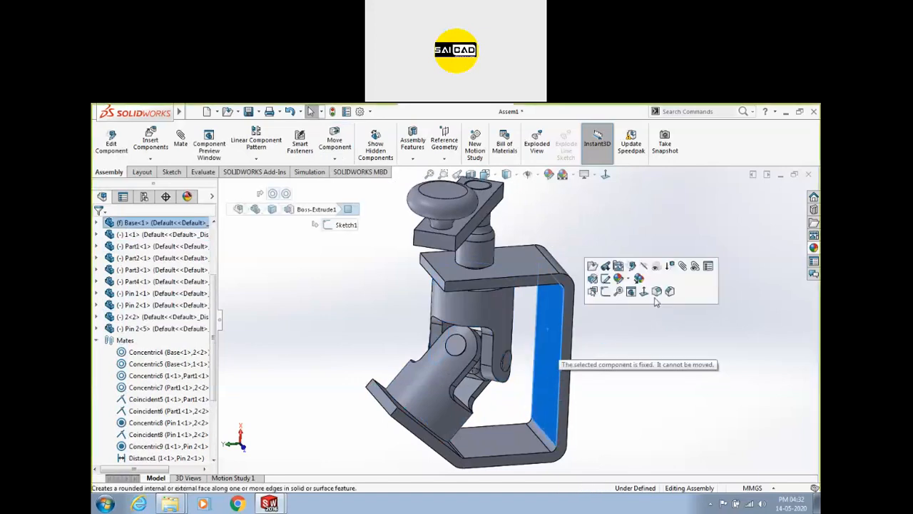
left_click(479, 278)
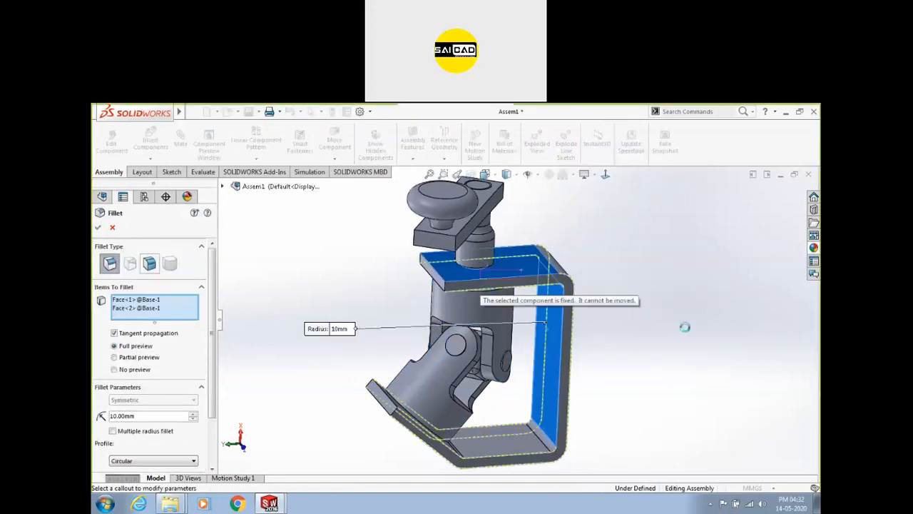
left_click(112, 228)
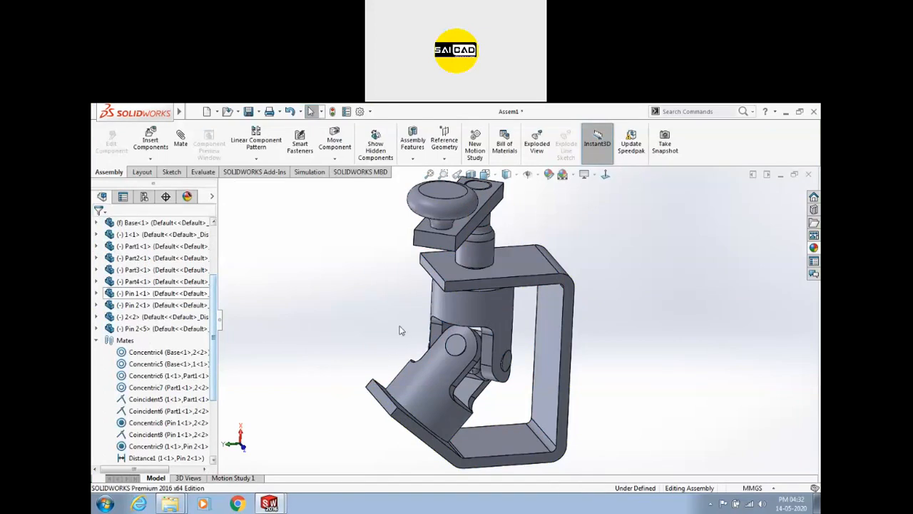
Examine the complete assembly from several angles while turning the crank by its knob.
scroll(697, 424, "up", 3)
scroll(697, 424, "down", 3)
middle_click_drag(697, 424, 567, 394)
scroll(452, 351, "up", 3)
scroll(456, 347, "down", 3)
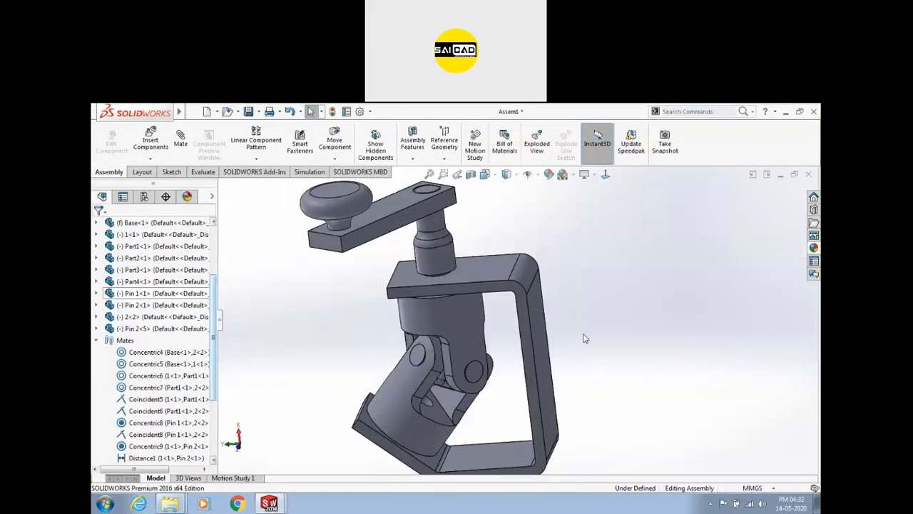
scroll(471, 317, "up", 3)
middle_click_drag(471, 317, 503, 306)
left_click_drag(467, 248, 574, 264)
scroll(612, 319, "up", 2)
scroll(612, 319, "up", 1)
middle_click_drag(573, 297, 573, 348)
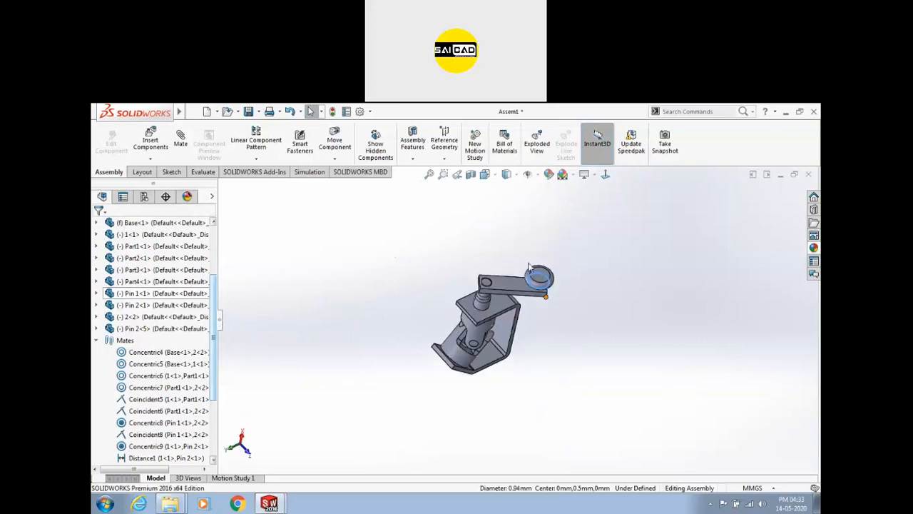
scroll(537, 269, "down", 4)
left_click_drag(551, 297, 495, 213)
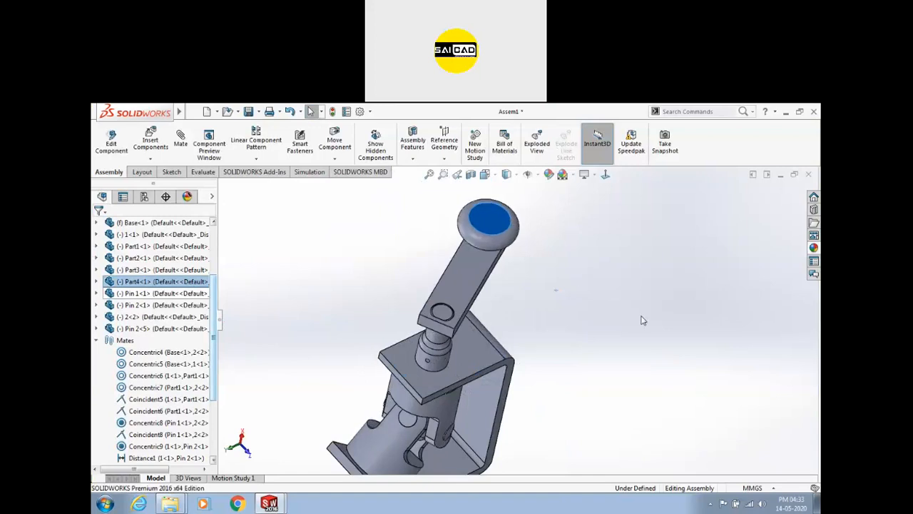
scroll(642, 319, "up", 1)
scroll(478, 352, "down", 1)
middle_click_drag(478, 353, 457, 304)
scroll(435, 389, "up", 2)
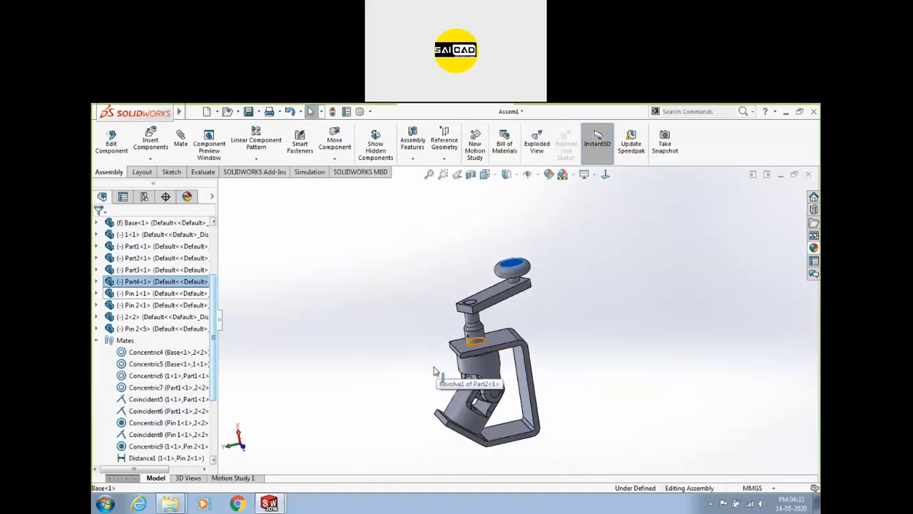
Swing the crank until its knob points away from the Base's connecting web.
left_click(714, 341)
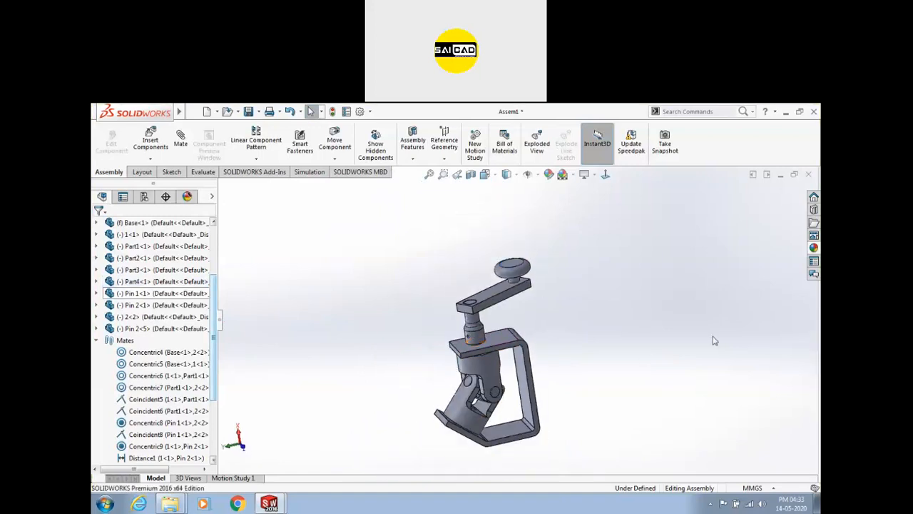
left_click_drag(514, 275, 418, 276)
left_click_drag(599, 307, 357, 292)
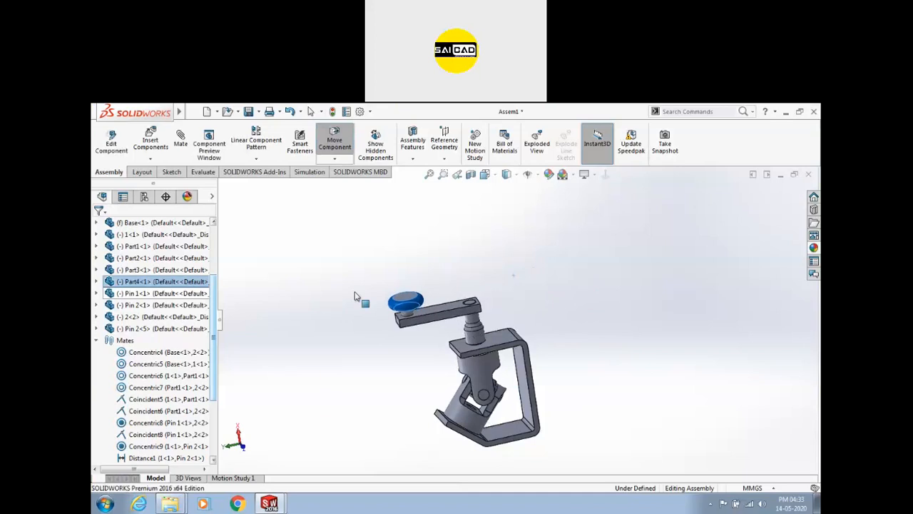
left_click(349, 345)
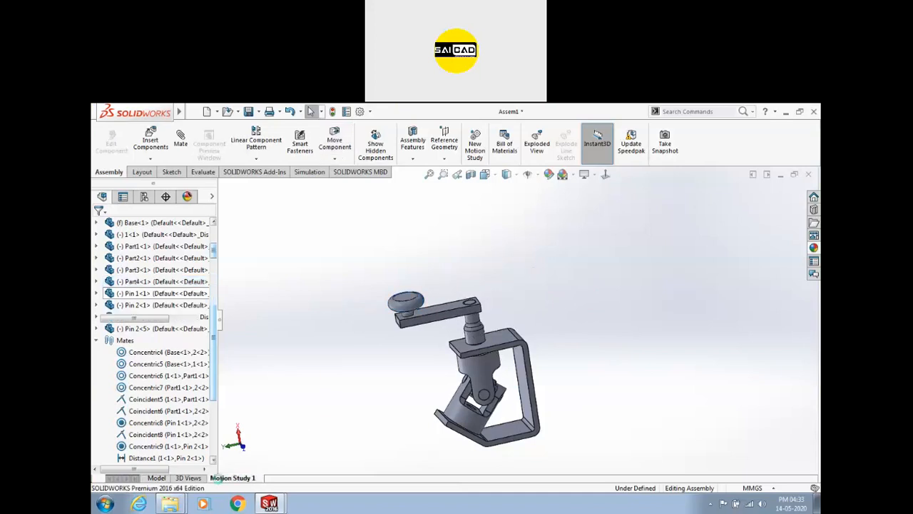
Open Motion Study 1 and rotate the crank by its knob to a new starting position.
left_click(242, 477)
left_click(157, 477)
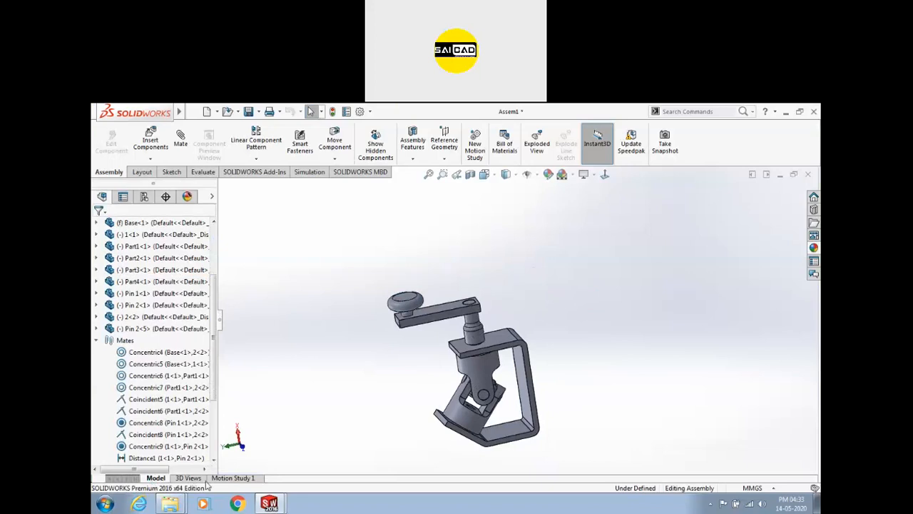
left_click(241, 478)
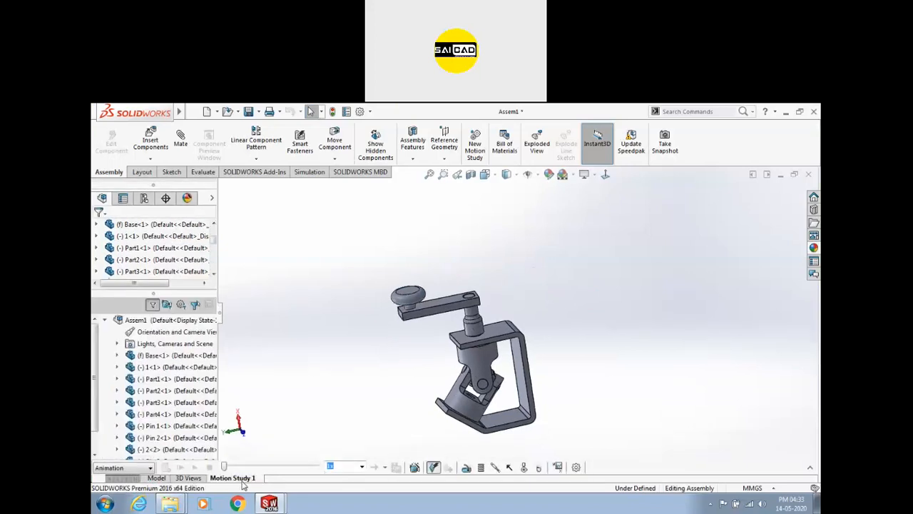
left_click_drag(401, 312, 450, 440)
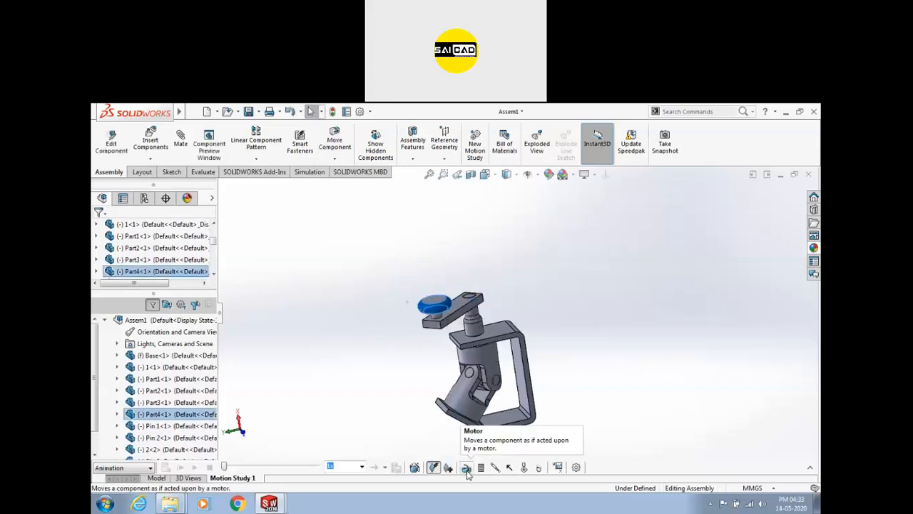
Add a rotary motor on the cylindrical face of Part2's crank shaft, at a constant speed of 100 RPM.
left_click(466, 468)
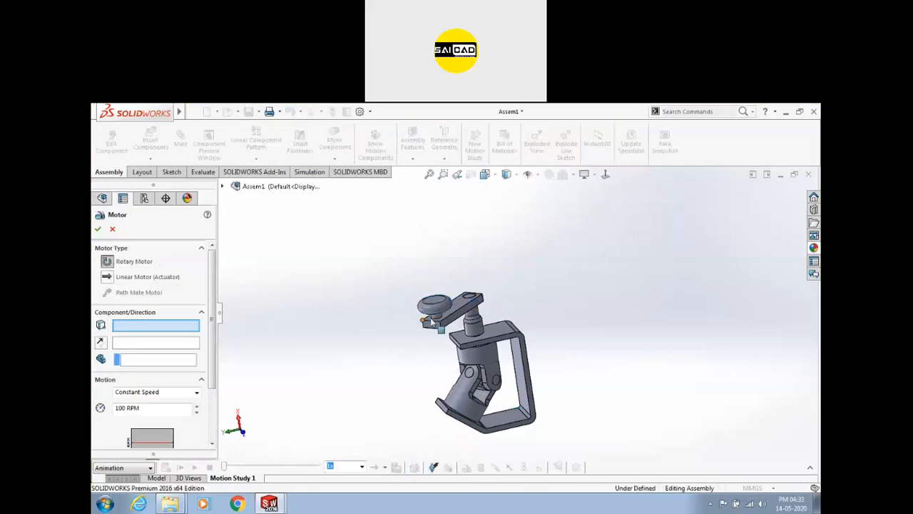
scroll(431, 321, "down", 3)
left_click(498, 335)
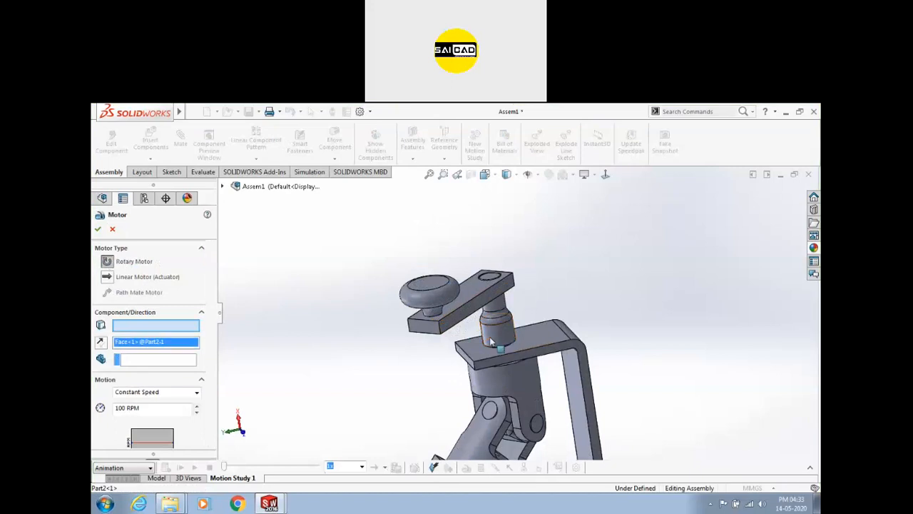
scroll(414, 367, "up", 3)
middle_click_drag(412, 366, 400, 502)
scroll(568, 328, "down", 2)
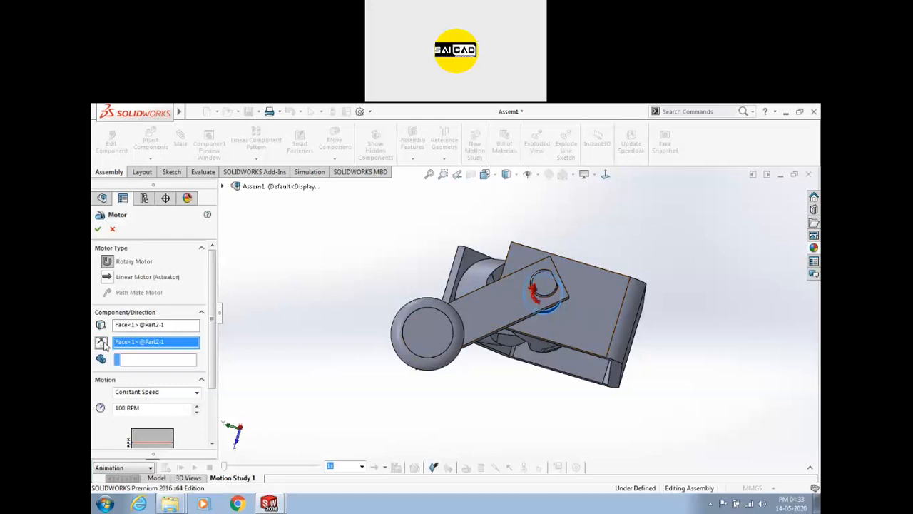
middle_click_drag(372, 406, 181, 403)
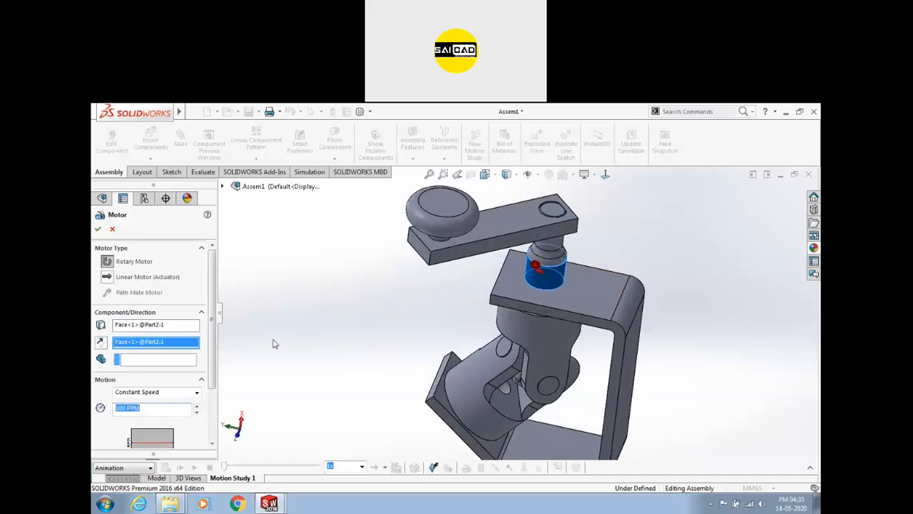
left_click_drag(212, 357, 204, 425)
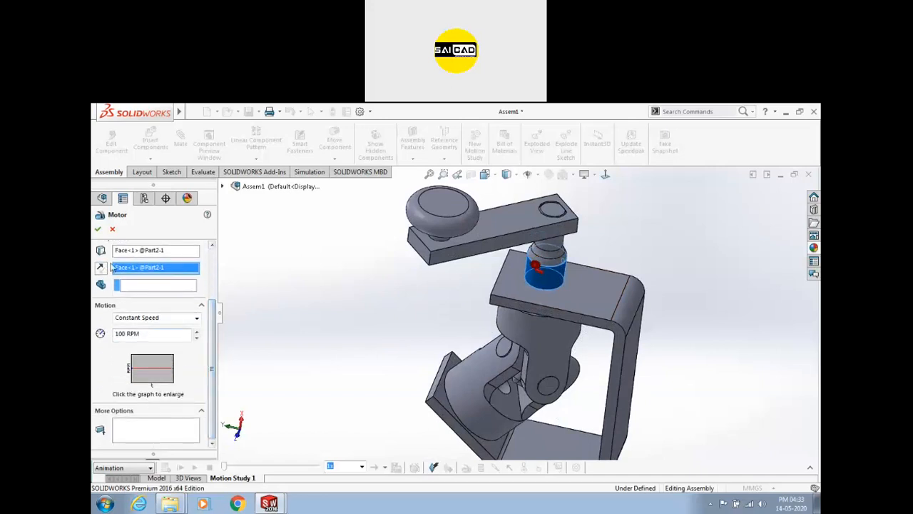
left_click(98, 228)
key("f")
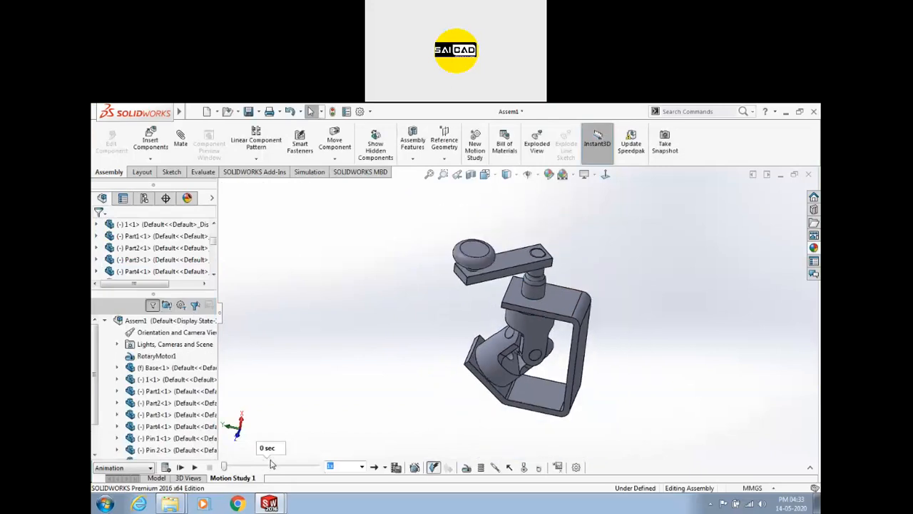
Calculate the motion study, extend its end to about 8.8 seconds, and play it back from the start.
left_click(195, 467)
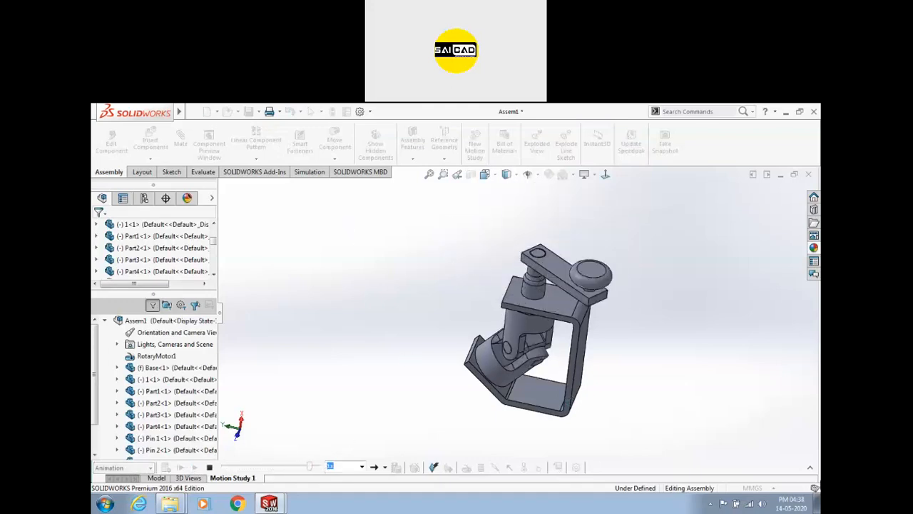
left_click(810, 468)
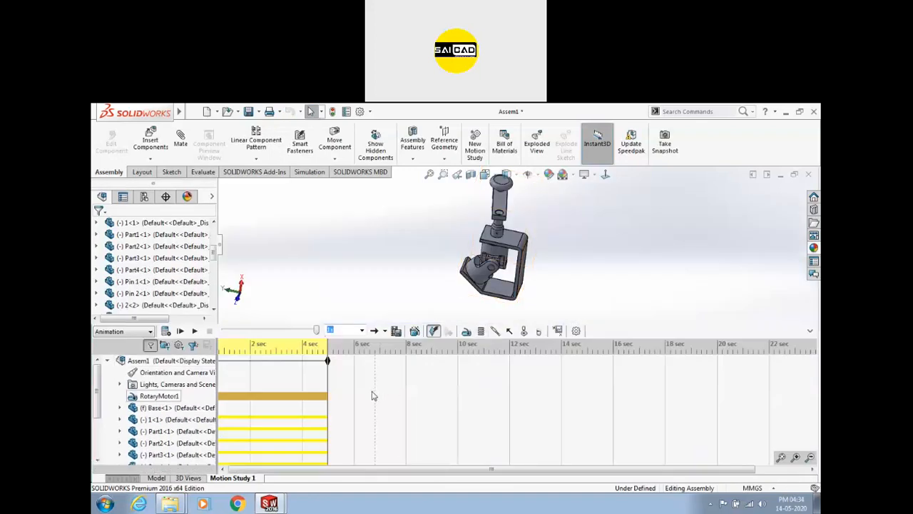
left_click_drag(328, 362, 432, 373)
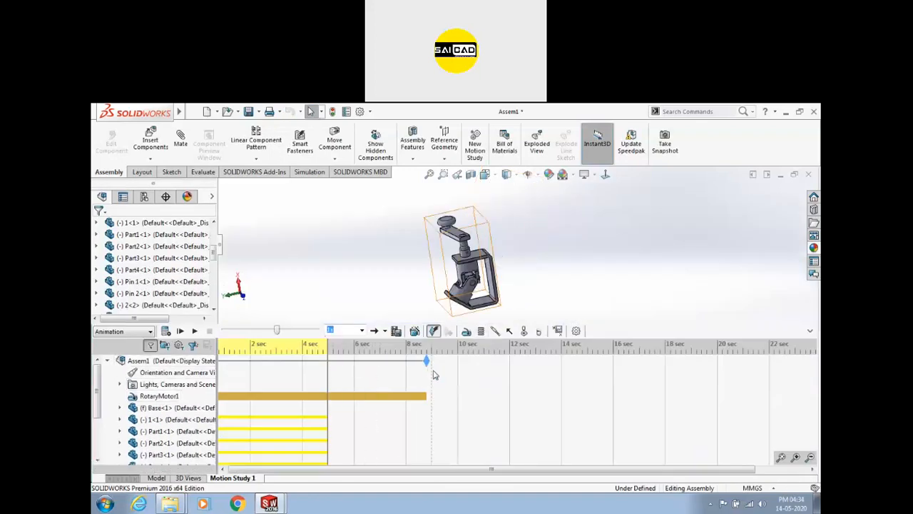
left_click(197, 331)
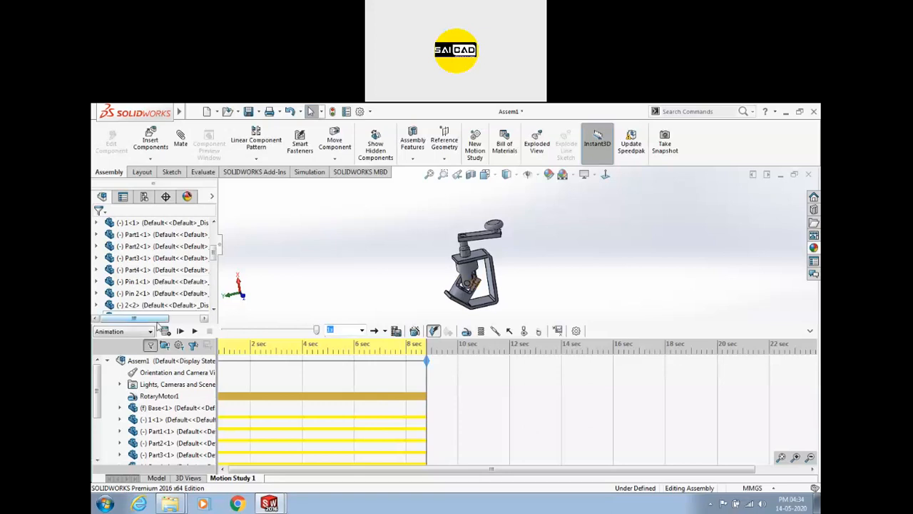
left_click(181, 333)
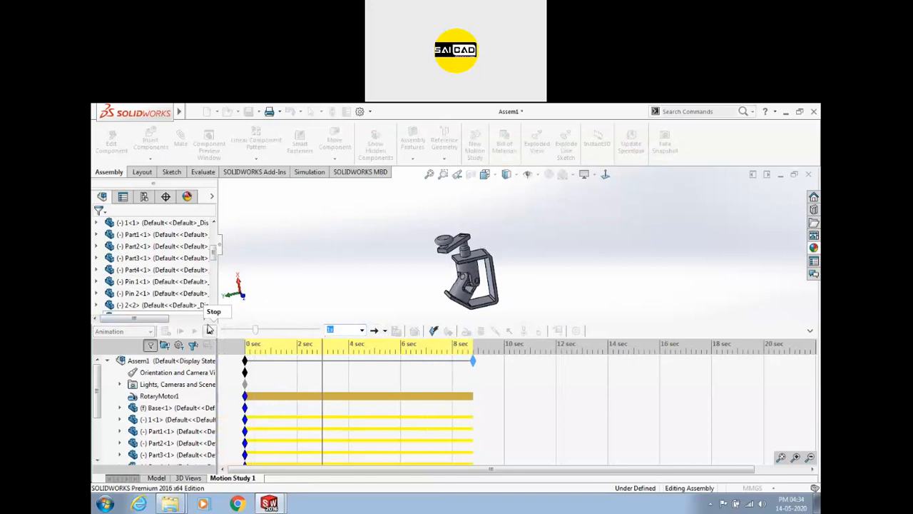
left_click(209, 331)
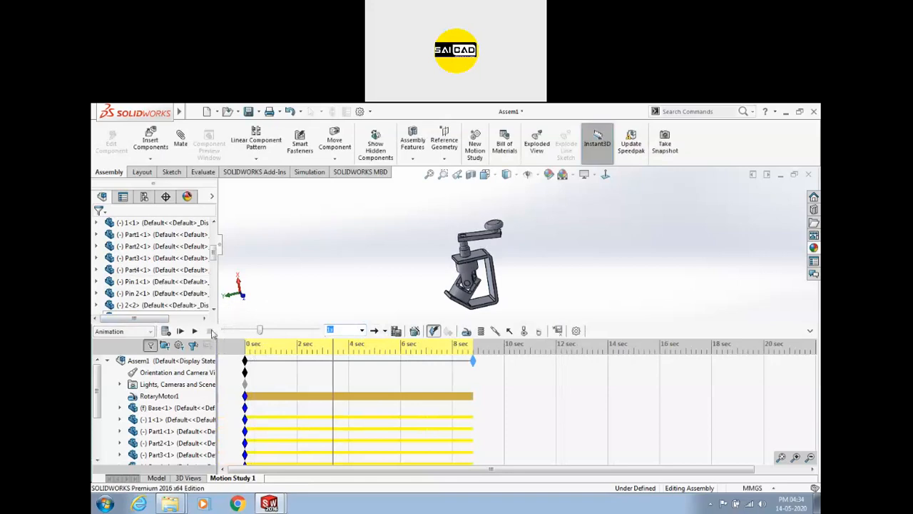
Set the playback mode to Loop and watch the crank drive the joint with the timeline collapsed and expanded.
left_click(385, 330)
left_click(389, 359)
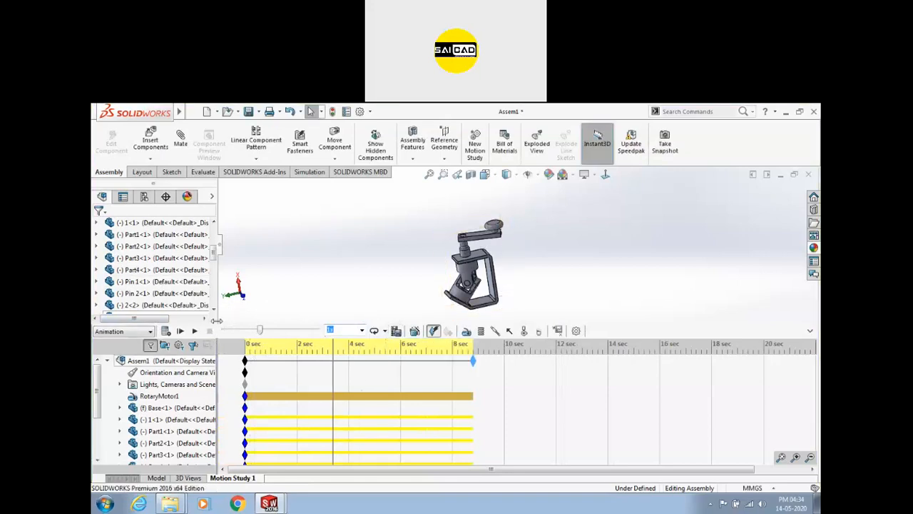
left_click(195, 332)
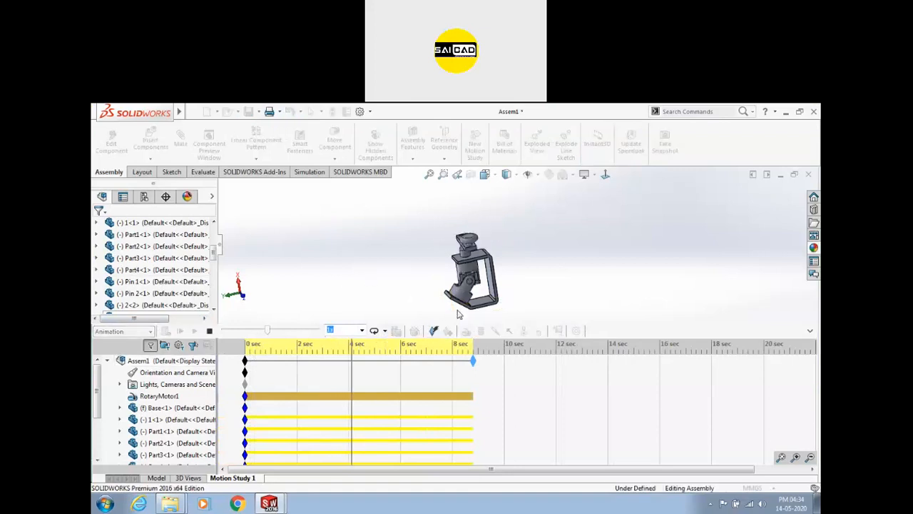
left_click(811, 331)
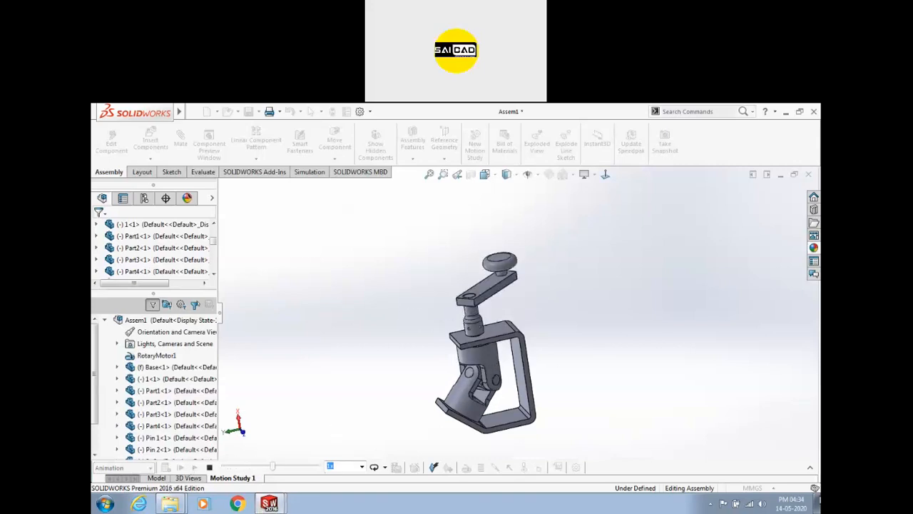
left_click(811, 468)
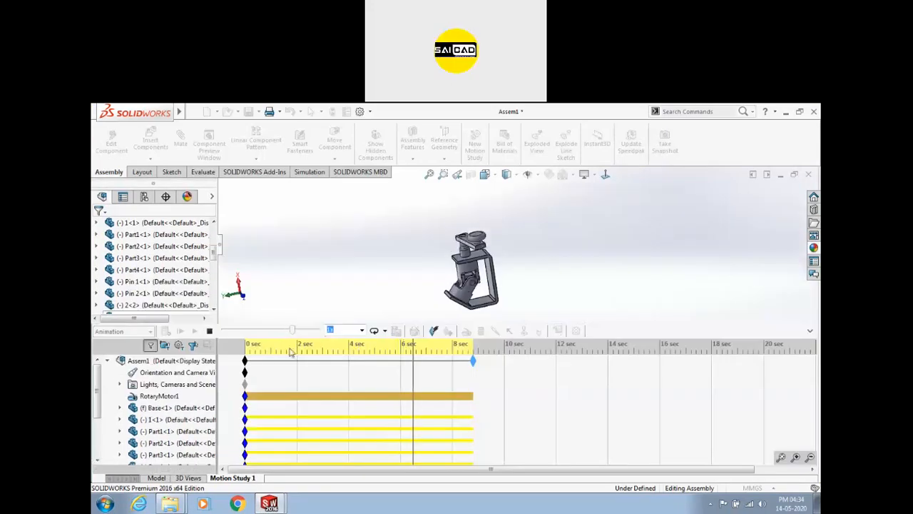
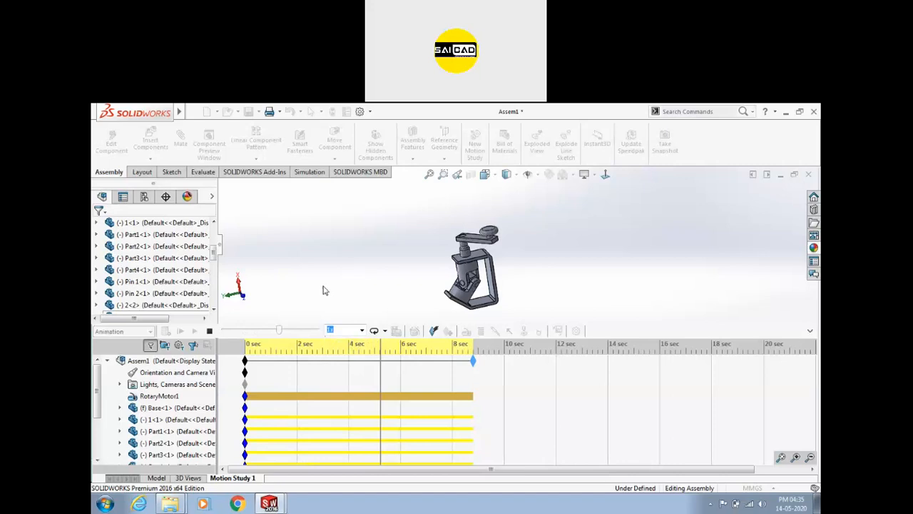
left_click(809, 330)
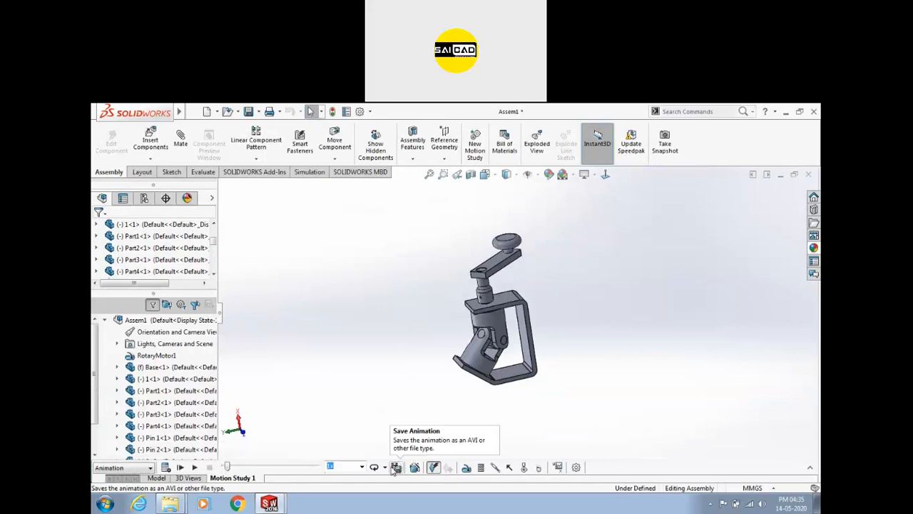
Start saving the animation as Assem1 in Microsoft AVI format and turn off the fixed aspect ratio.
left_click(397, 467)
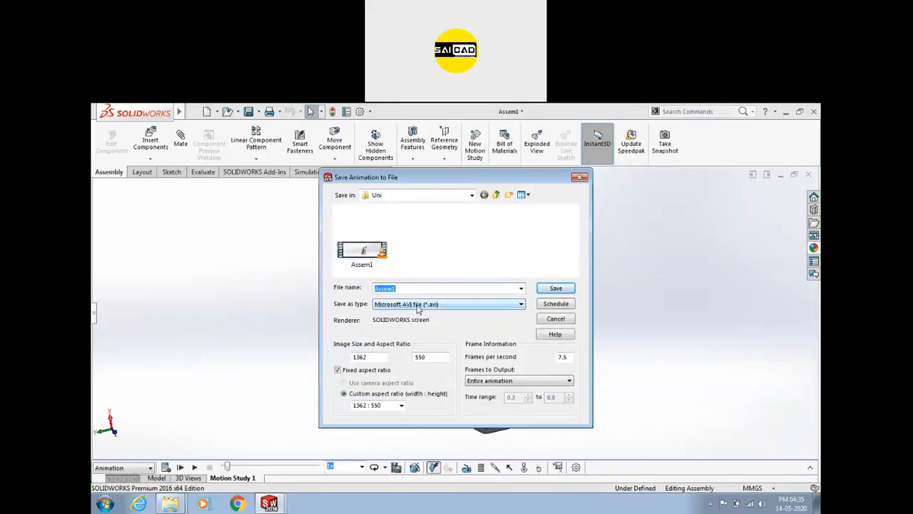
left_click_drag(372, 359, 344, 360)
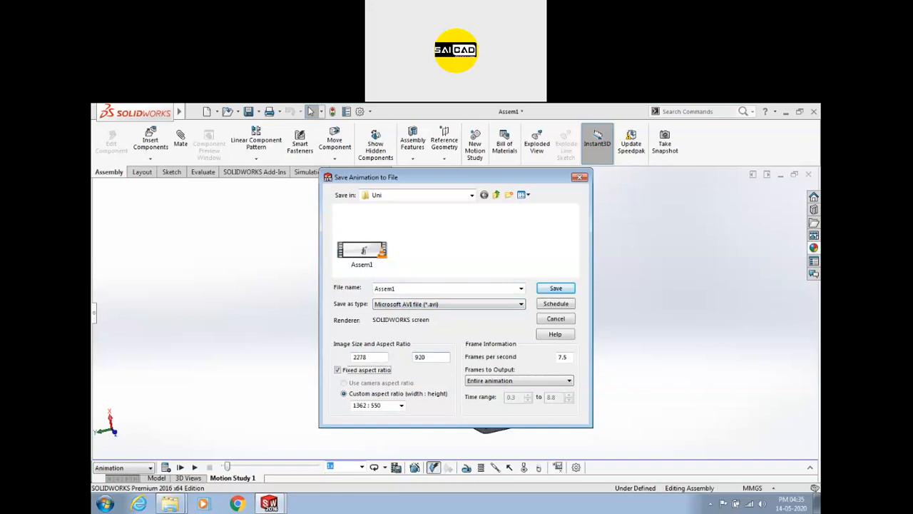
left_click(353, 373)
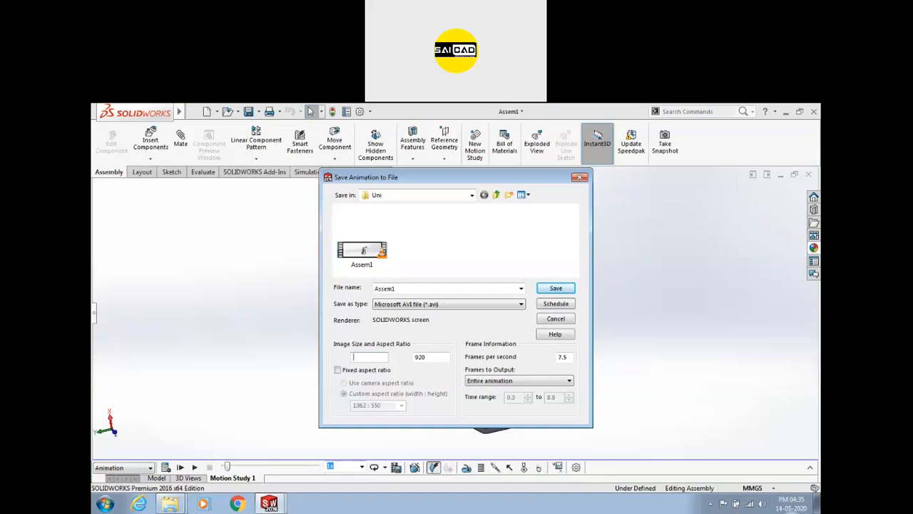
Check the monitor's resolution in the Windows screen resolution settings.
left_click(817, 502)
right_click(599, 251)
left_click(628, 382)
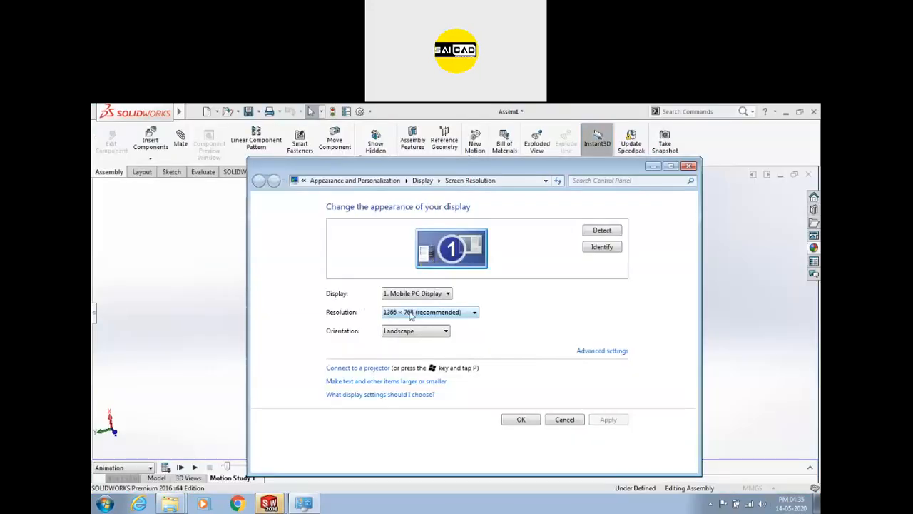
left_click(689, 167)
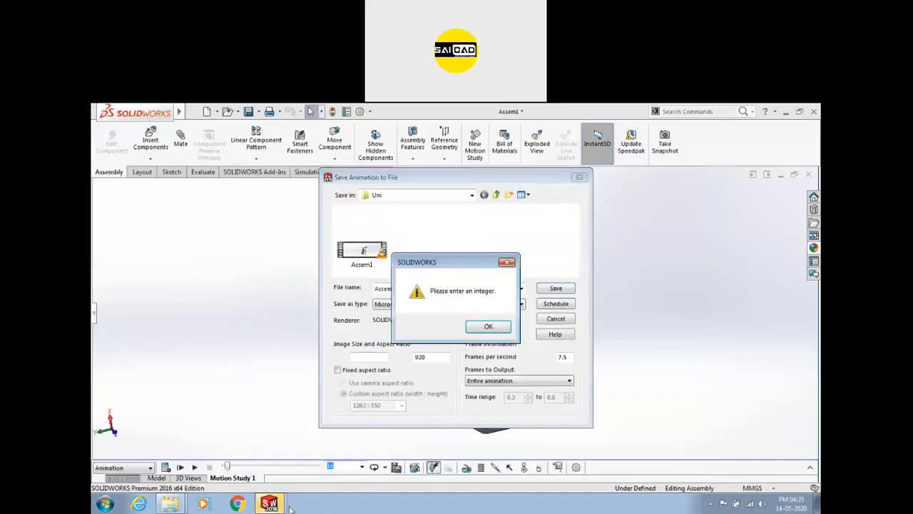
Set the animation's image size to 1366 by 728 and its frame rate to 25 frames per second.
left_click(507, 263)
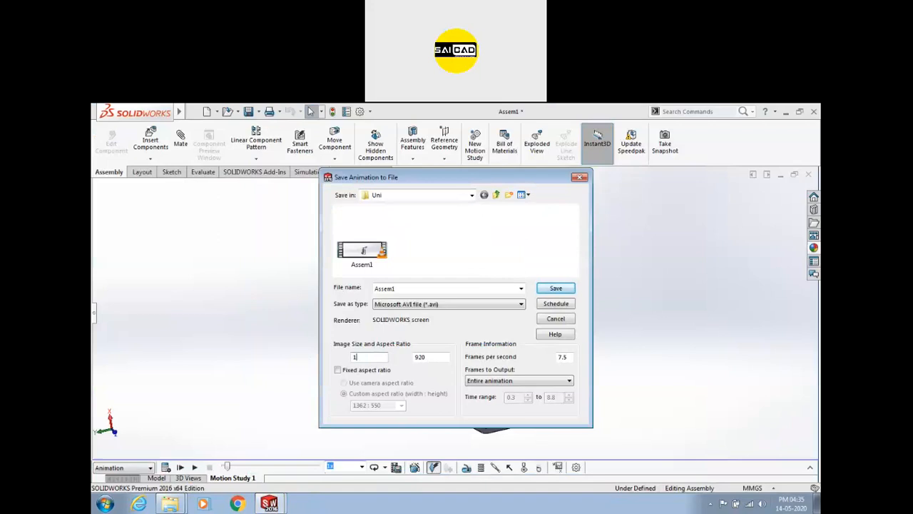
type("1366")
key("Tab")
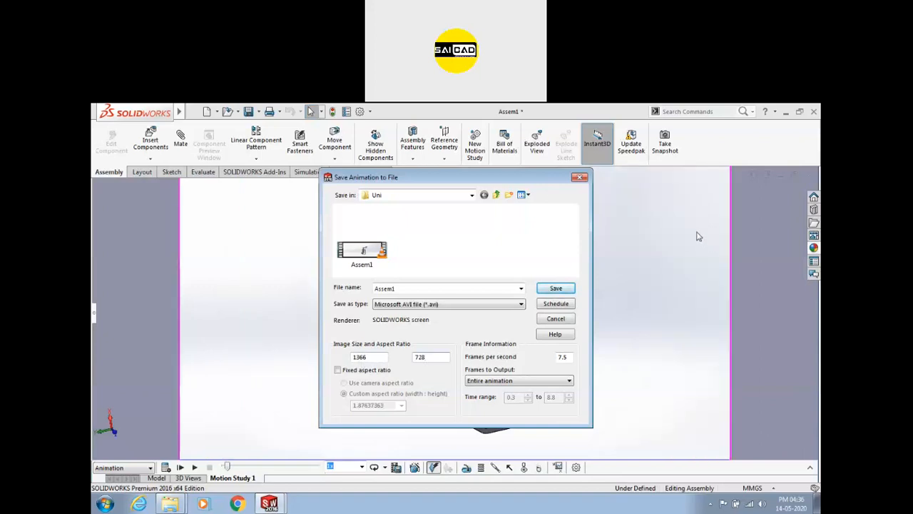
left_click_drag(509, 182, 252, 181)
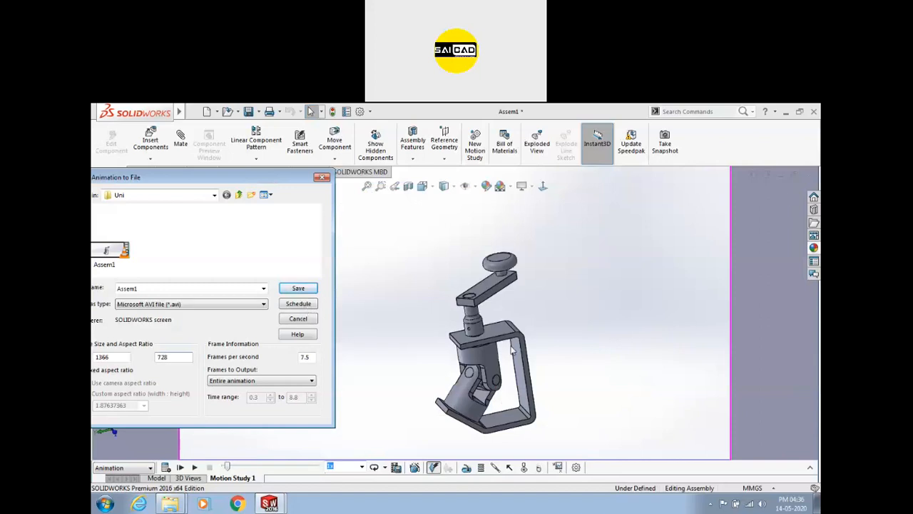
left_click_drag(358, 170, 435, 191)
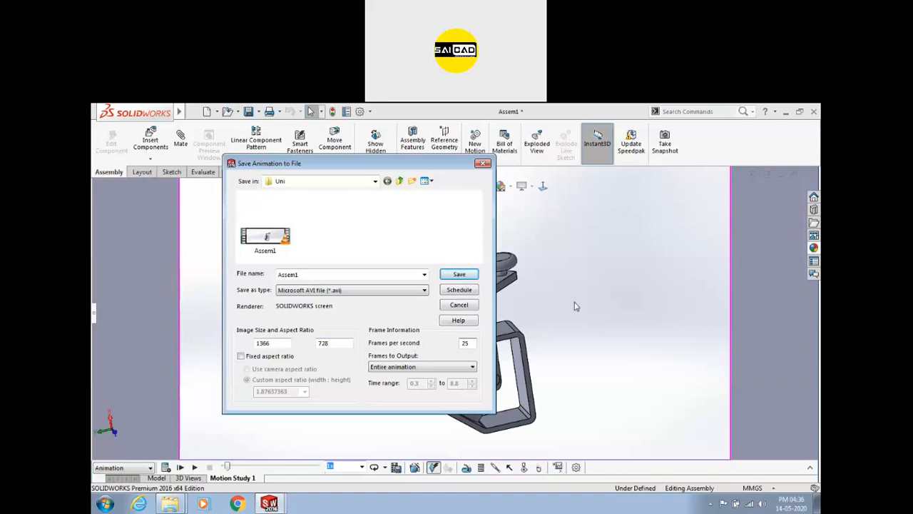
Try the Single frame and Time range output options for the animation export, ending on Entire animation.
left_click(388, 365)
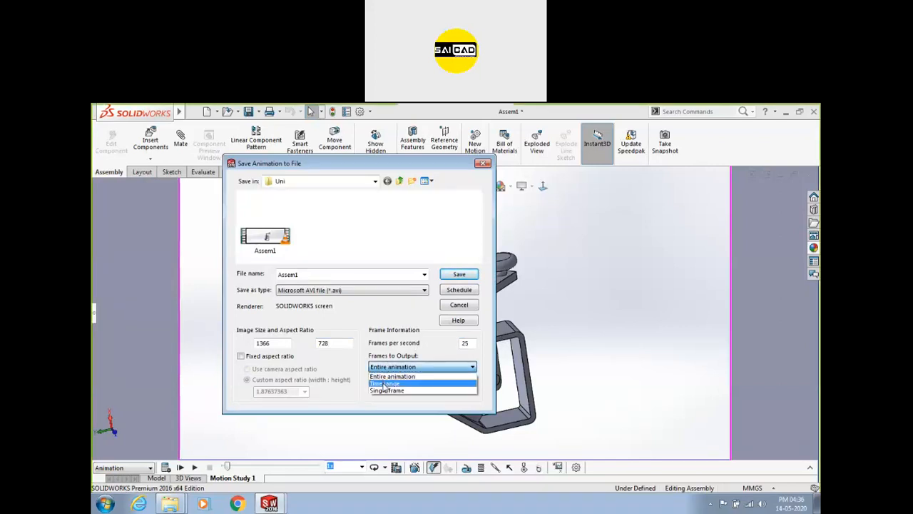
left_click(383, 391)
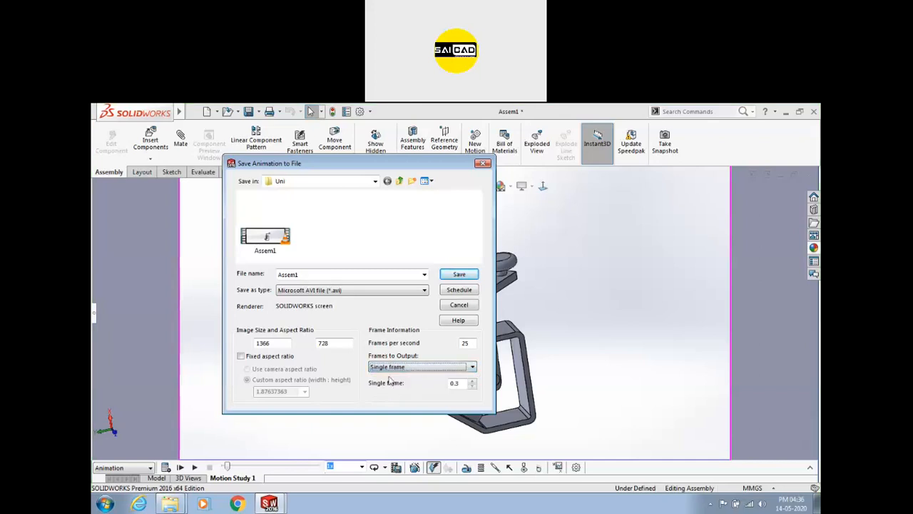
left_click(389, 367)
left_click(389, 386)
left_click(389, 366)
left_click(389, 376)
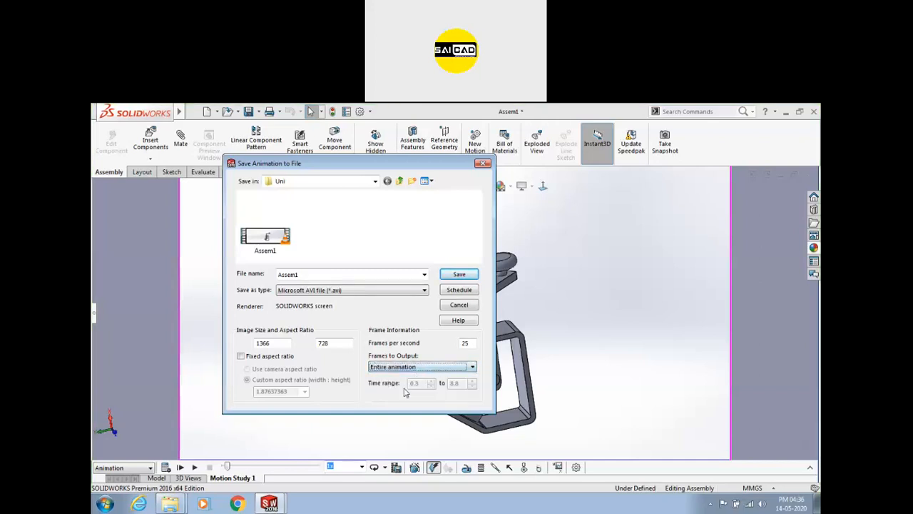
Save the animation as the AVI file Assem1, replacing the existing file and compressing it with Microsoft Video 1 at quality 85.
left_click(457, 278)
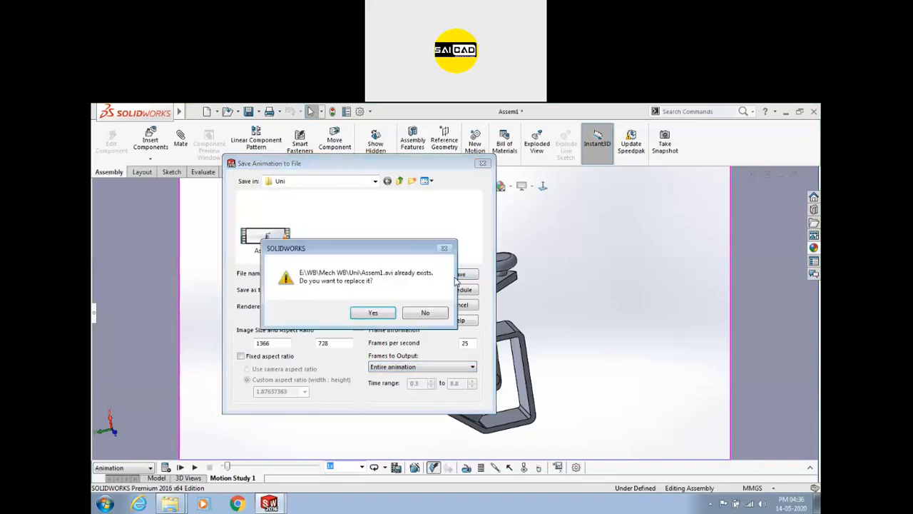
left_click(373, 313)
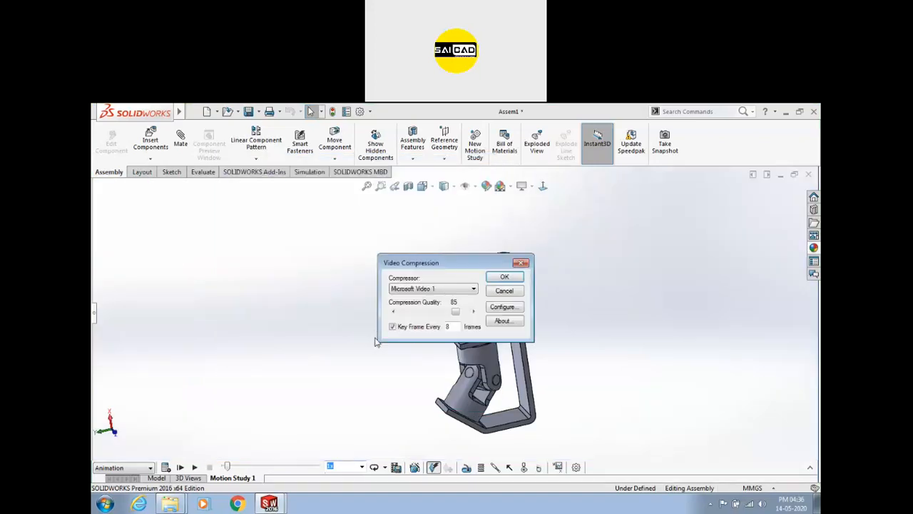
left_click(506, 277)
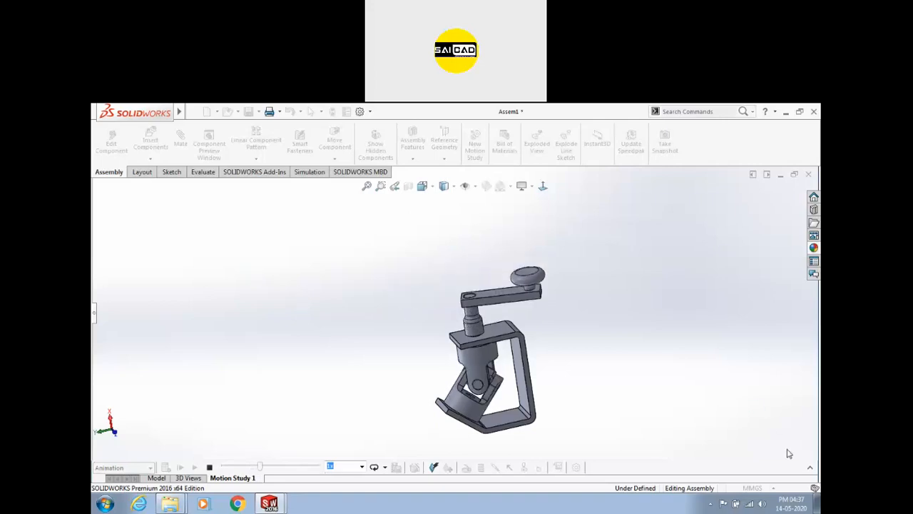
left_click(809, 467)
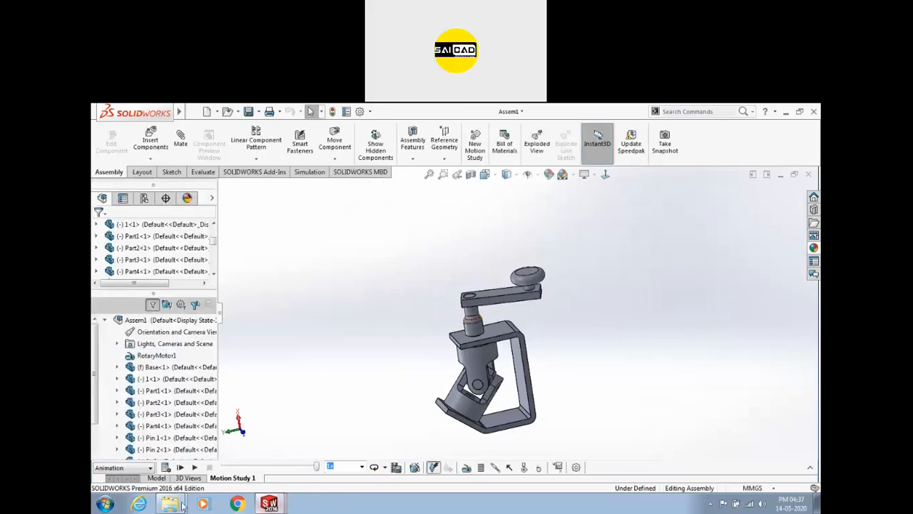
Switch to Windows Explorer and open the folder E:\WB\Mech WB\Uni that holds the exported animation.
mouse_move(179, 505)
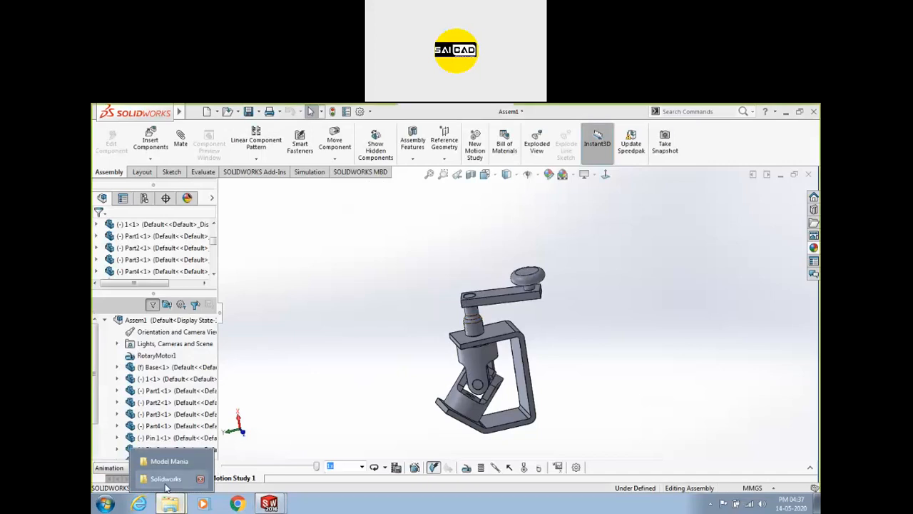
left_click(165, 479)
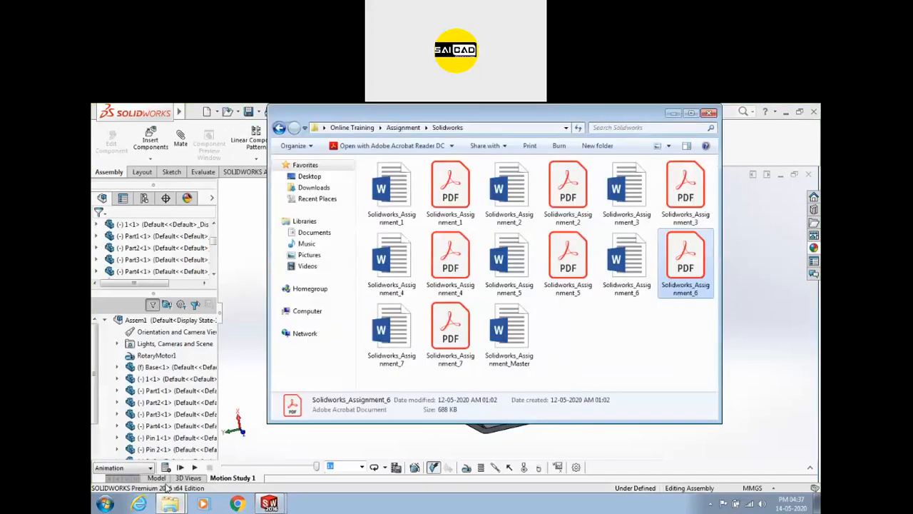
left_click(164, 460)
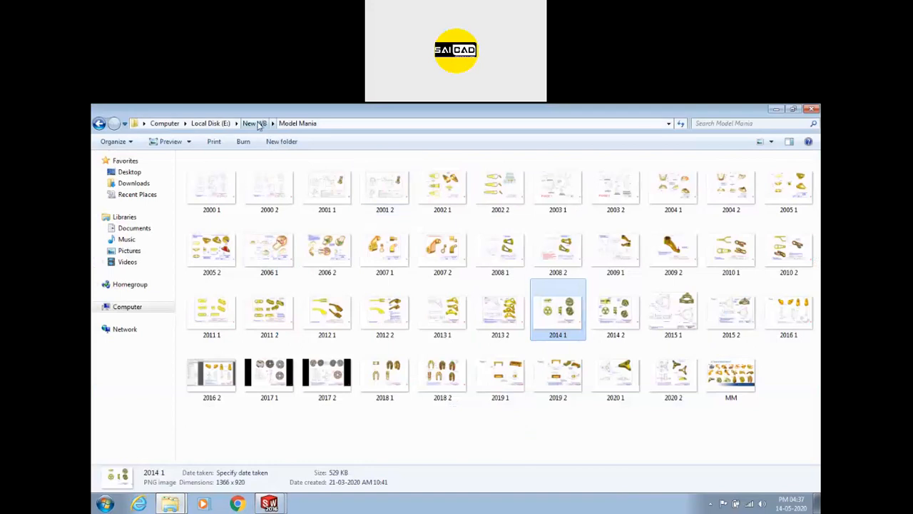
left_click(255, 123)
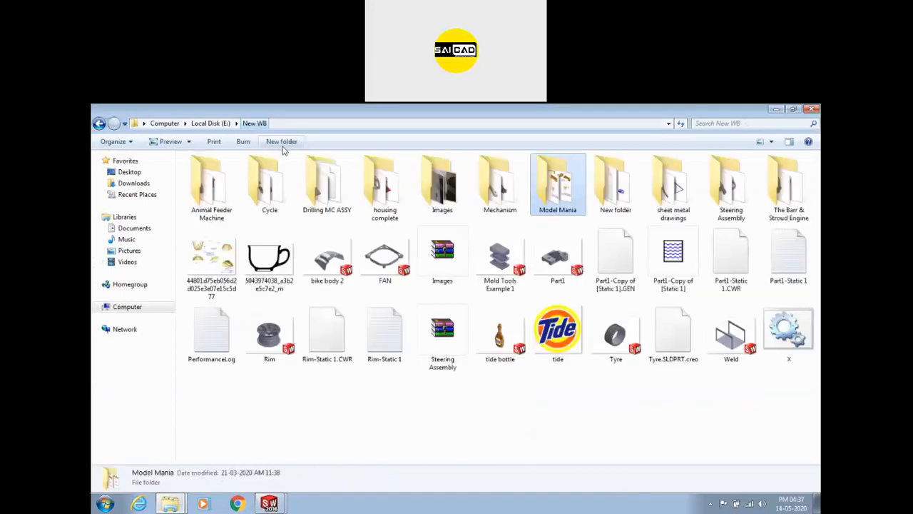
left_click(509, 384)
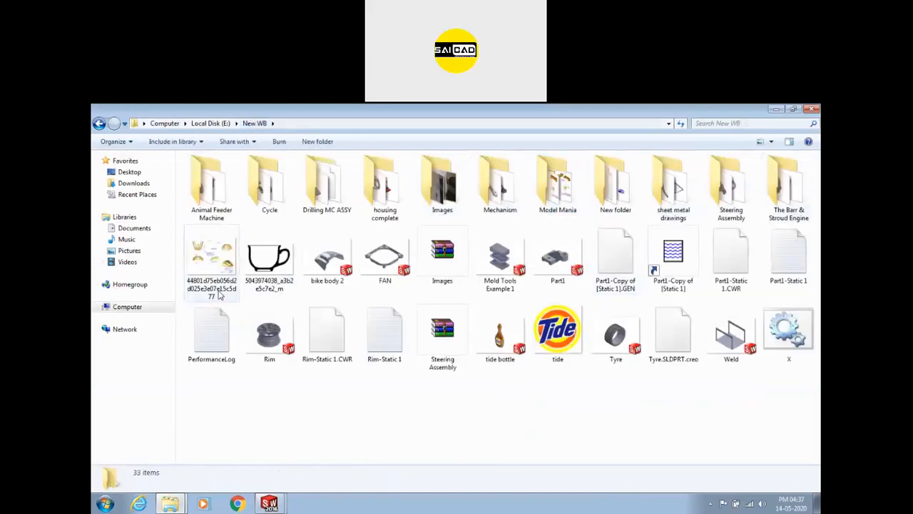
left_click(223, 123)
double_click(390, 257)
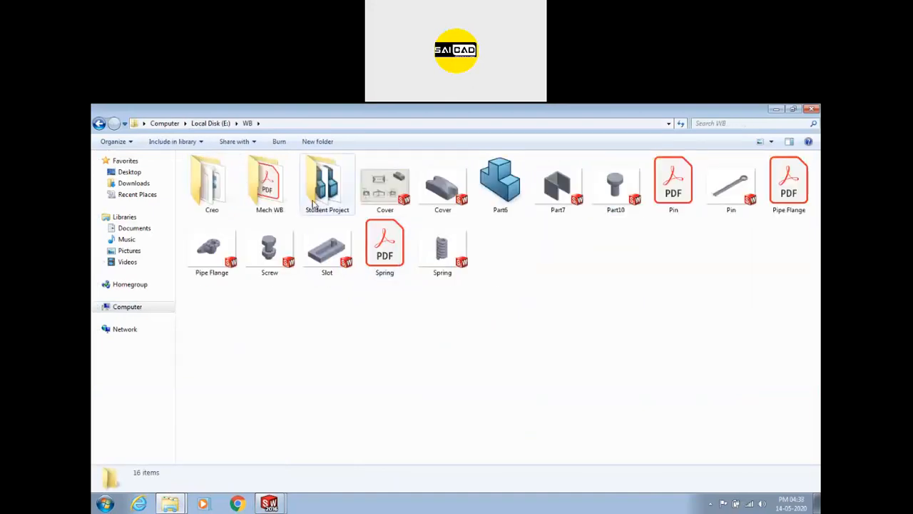
double_click(268, 192)
double_click(383, 196)
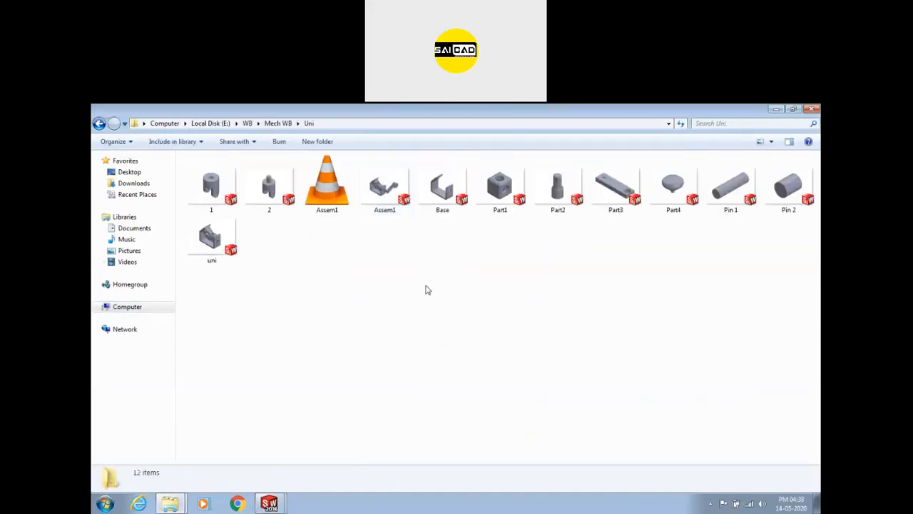
Play the exported Assem1 video in VLC and replay it in full screen to review the crank and universal joint motion.
left_click(331, 203)
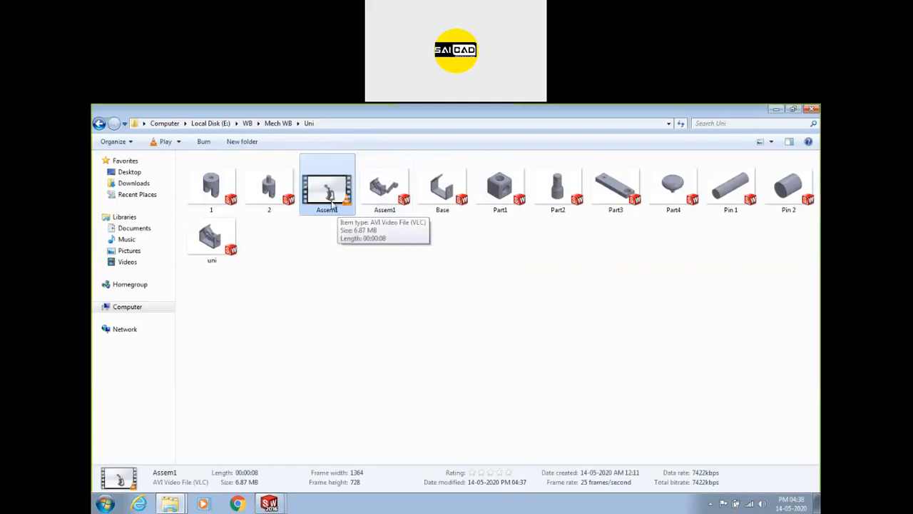
double_click(328, 209)
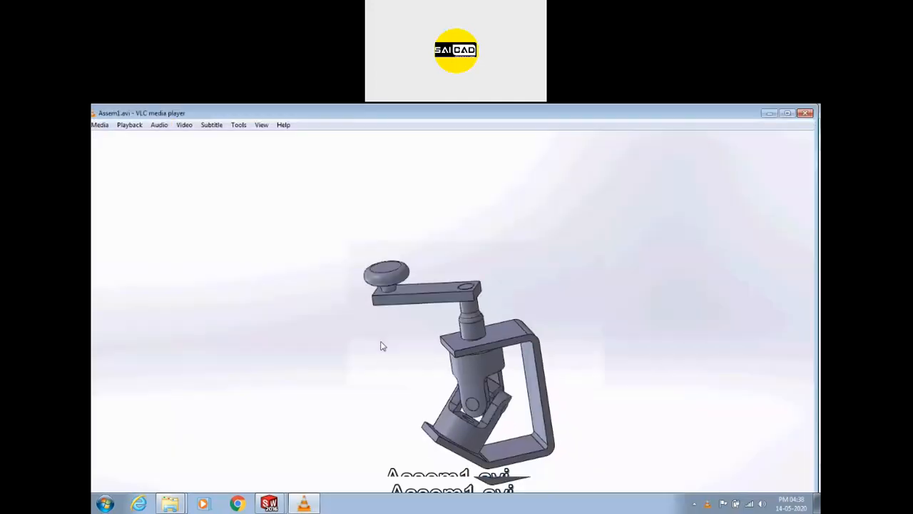
double_click(382, 346)
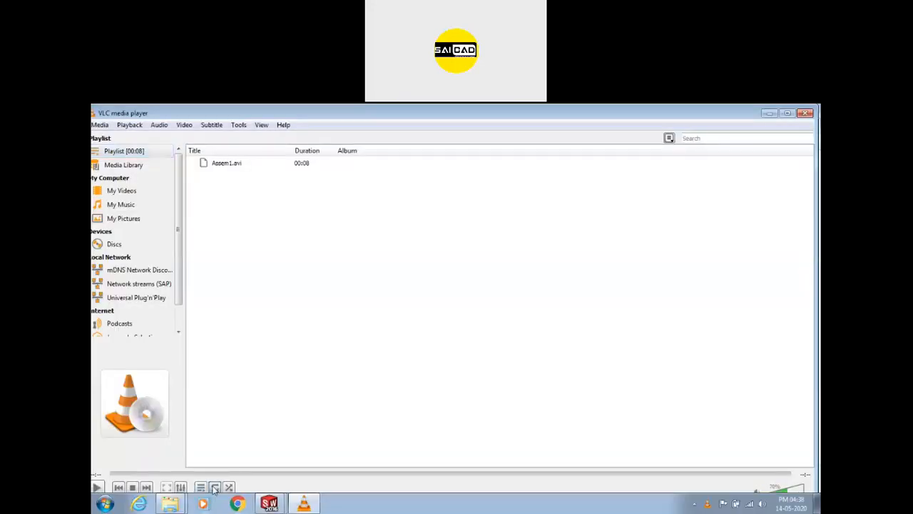
left_click(98, 487)
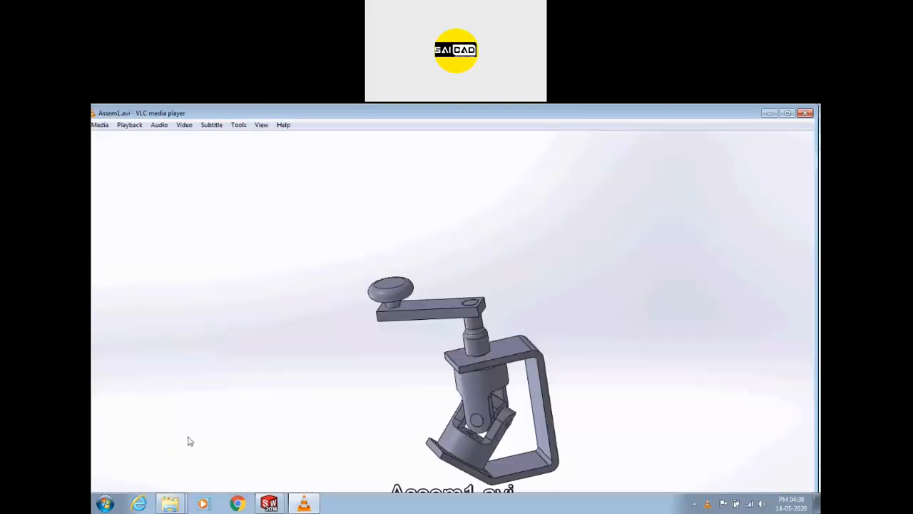
double_click(428, 366)
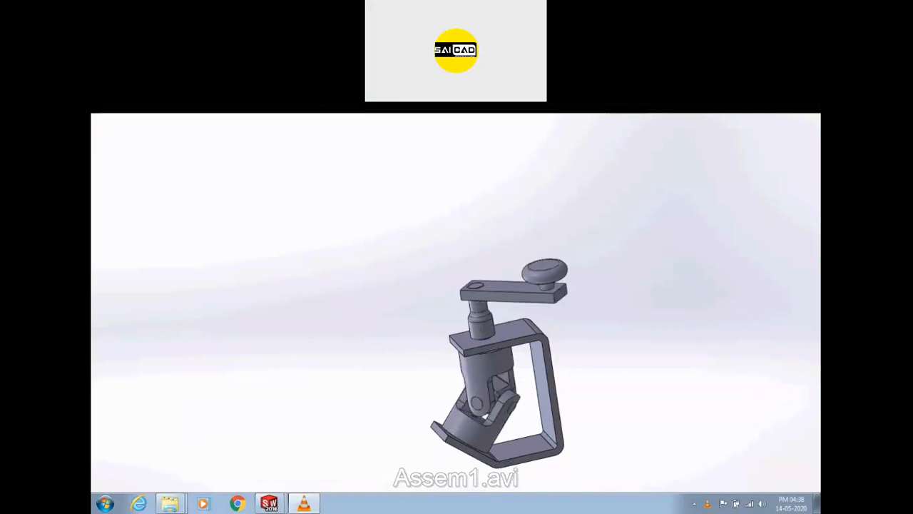
mouse_move(339, 246)
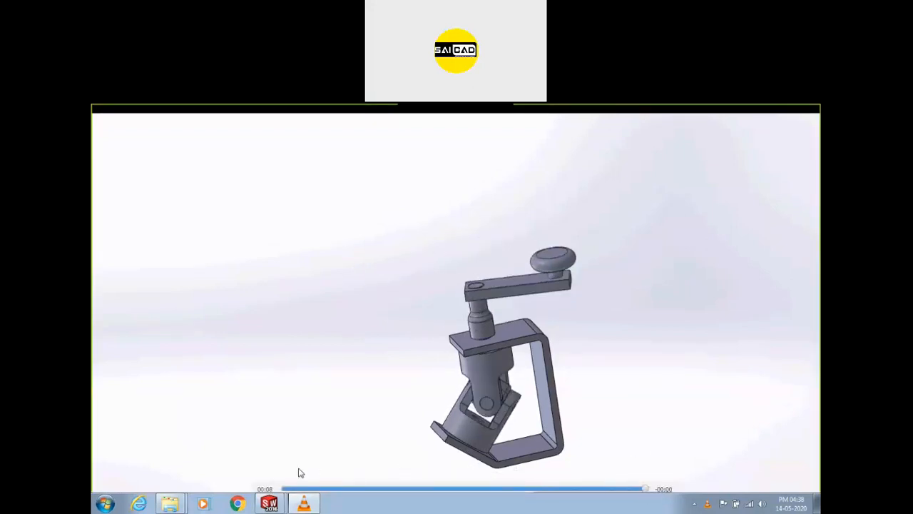
double_click(422, 350)
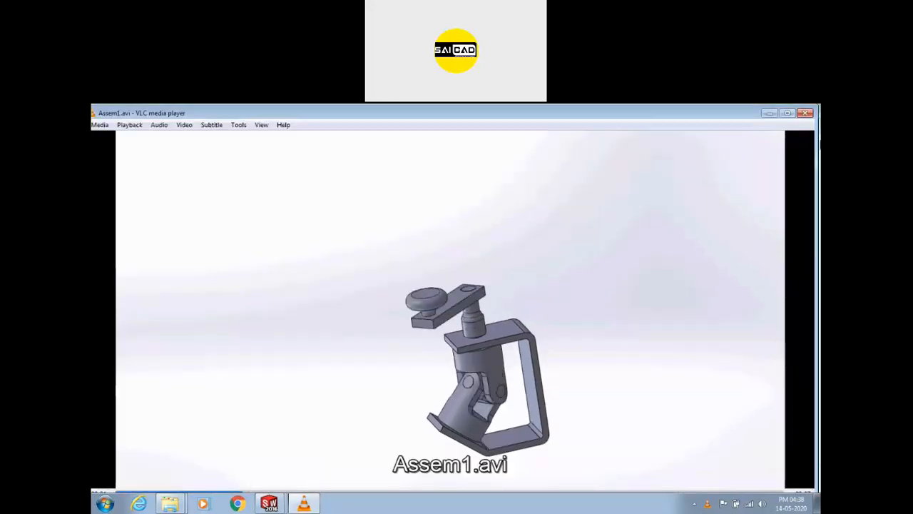
Close the video player, minimise the Uni folder window and switch back to the assembly in SOLIDWORKS.
left_click(805, 113)
left_click(530, 267)
left_click(776, 109)
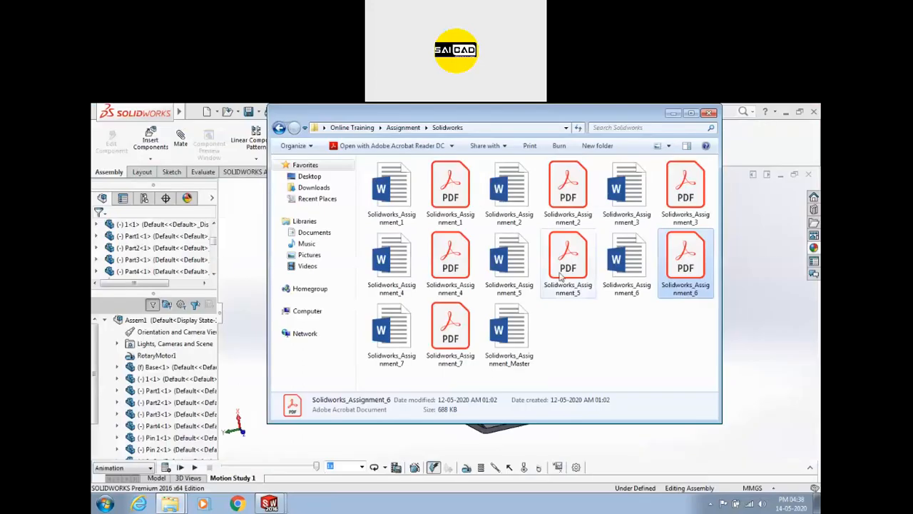
left_click(755, 204)
Start editing the upper yoke component 2<2> in the context of the assembly.
middle_click_drag(567, 299, 597, 322)
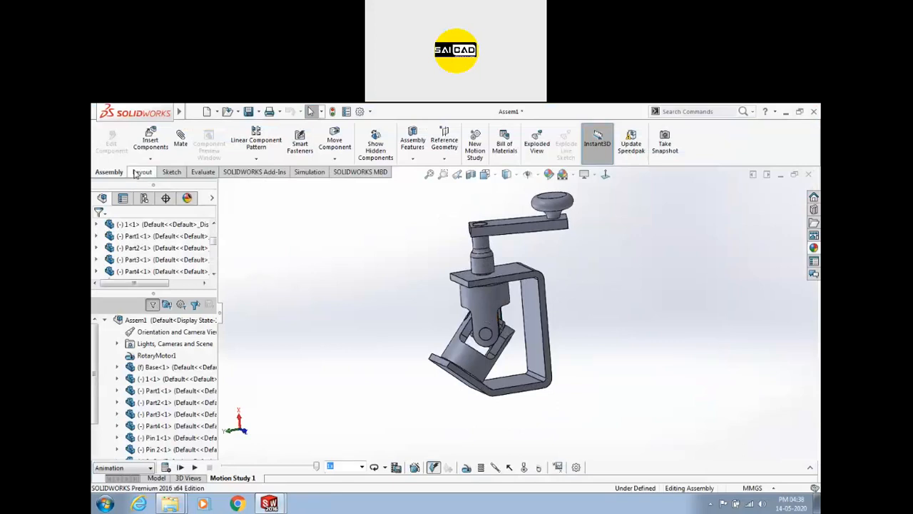
middle_click_drag(574, 320, 502, 327)
scroll(502, 332, "up", 2)
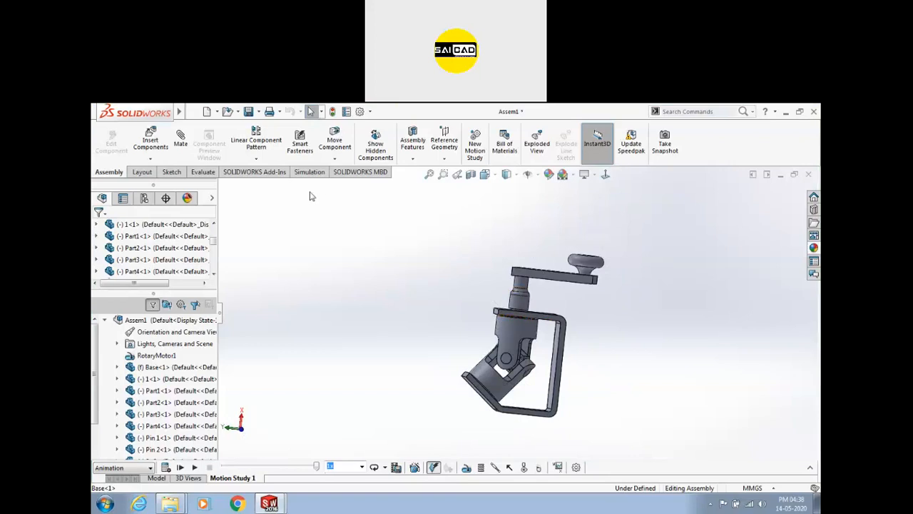
scroll(520, 266, "down", 5)
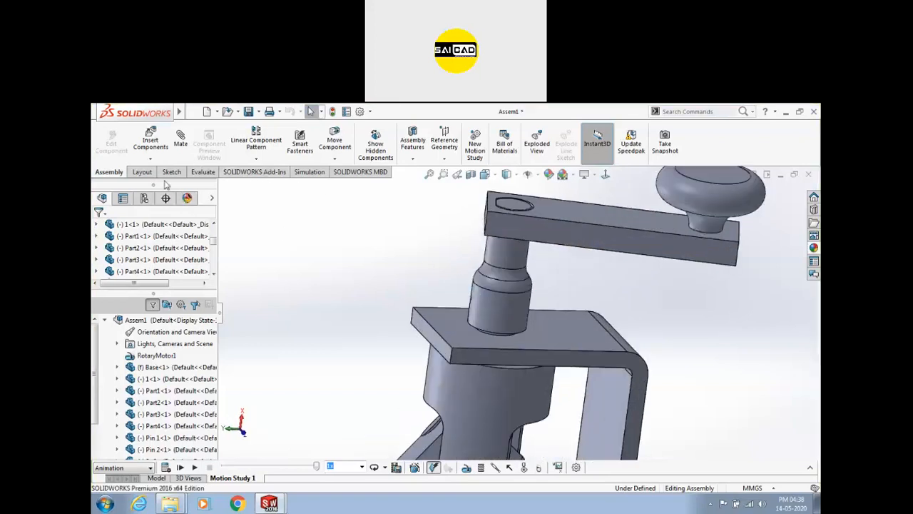
scroll(497, 358, "up", 3)
left_click(498, 359)
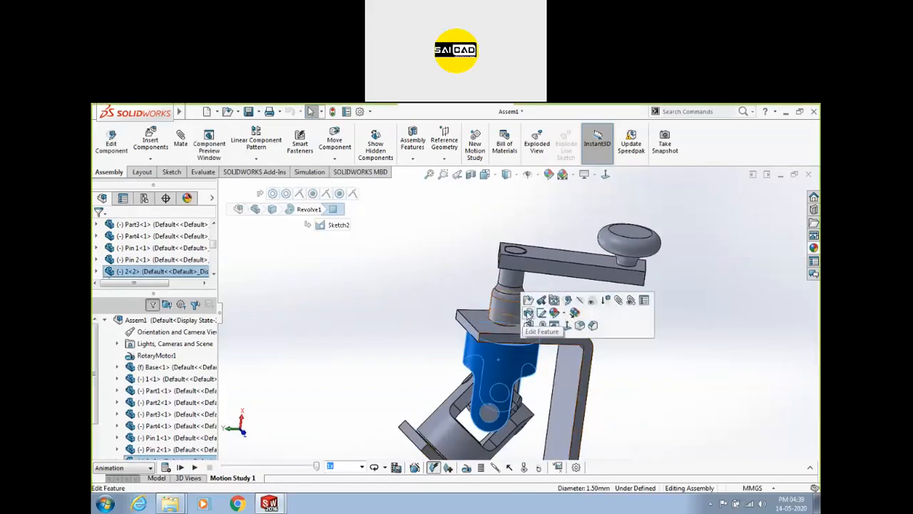
right_click(147, 276)
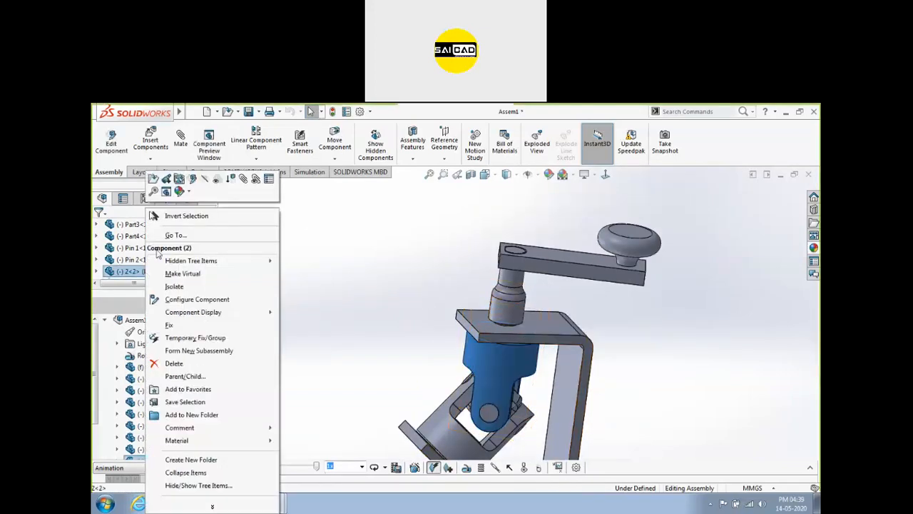
left_click(192, 183)
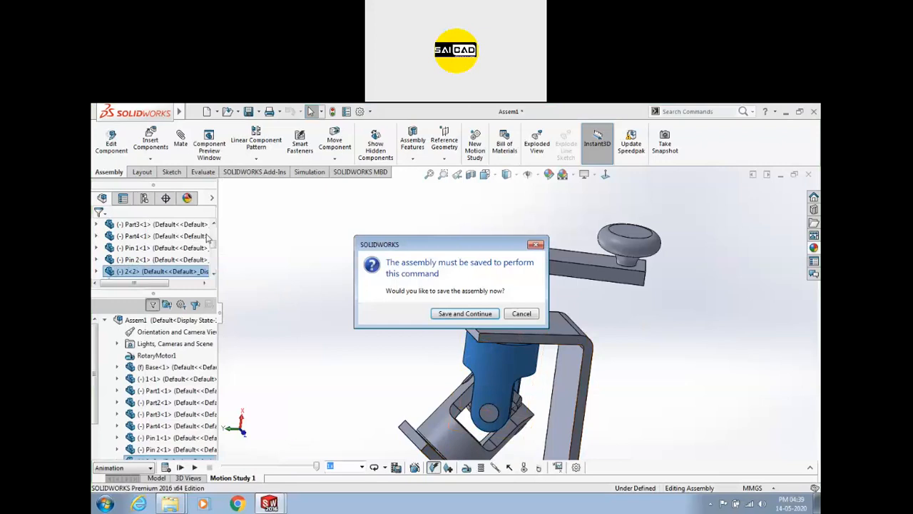
Rebuild the assembly and save it under the new name Assem12 in the Uni folder.
left_click(475, 315)
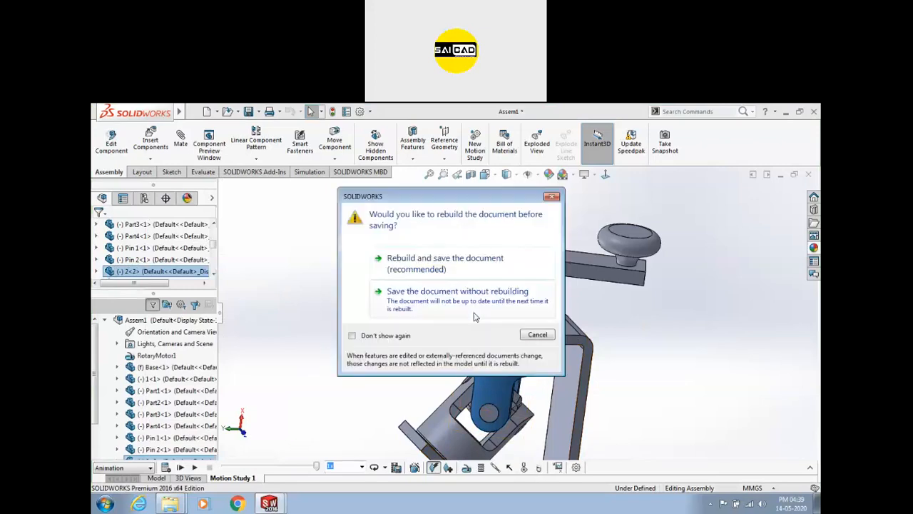
left_click(445, 263)
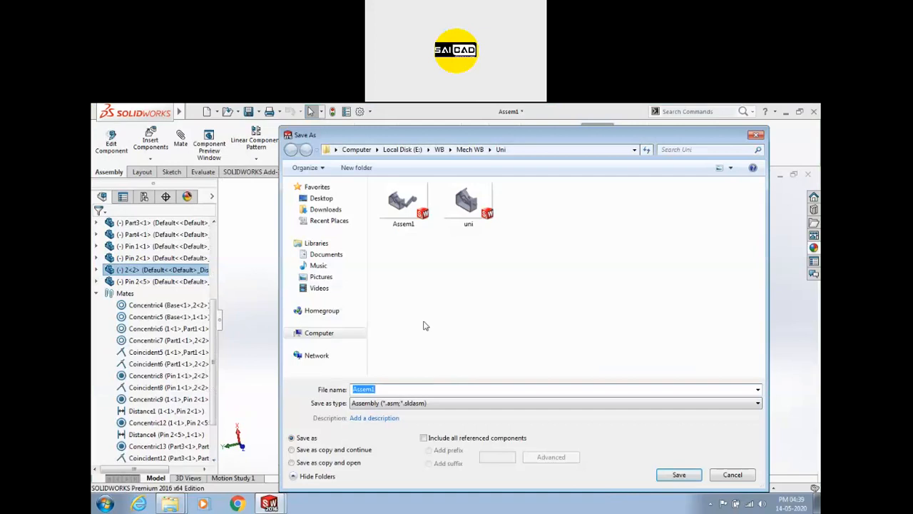
left_click(679, 475)
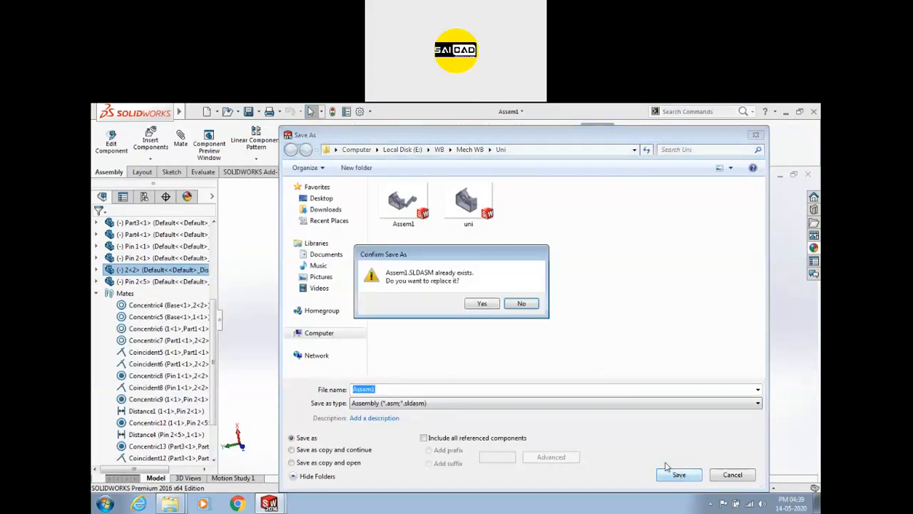
left_click(520, 303)
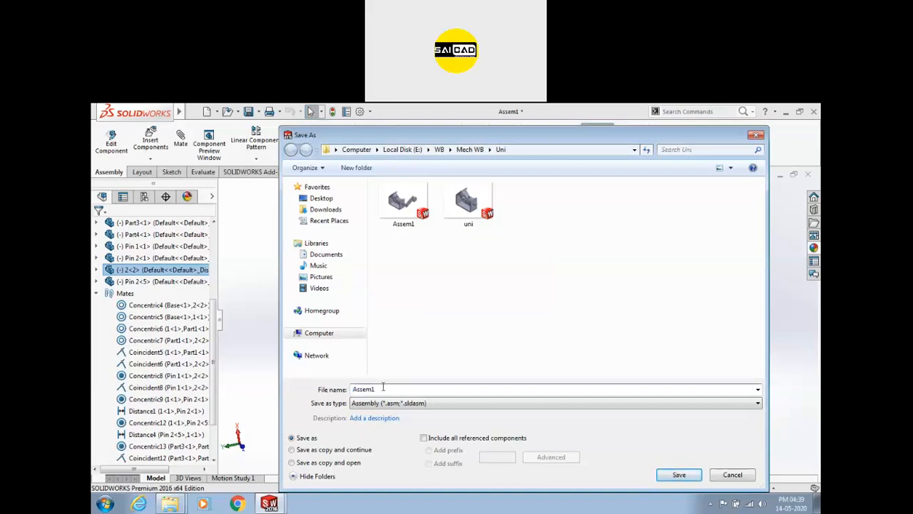
type("2")
key("Return")
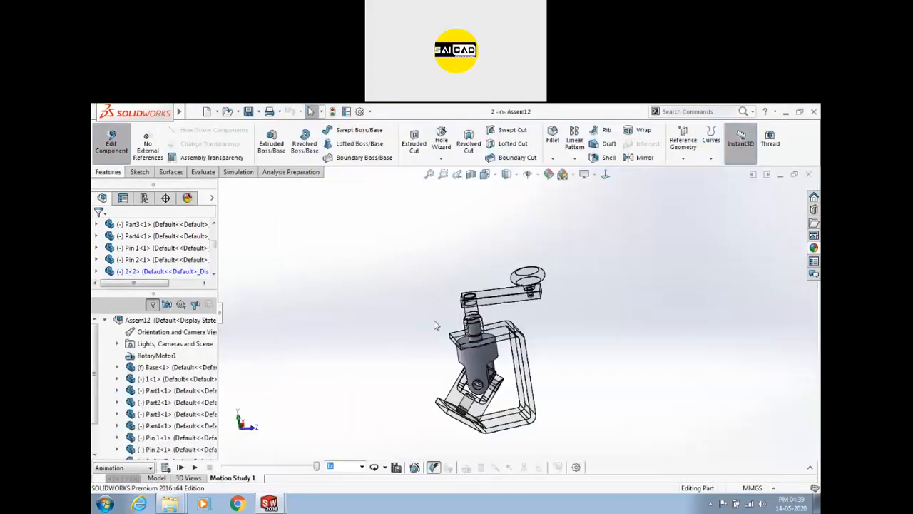
Start a sketch on the top end face of the upper yoke's shaft.
scroll(478, 380, "down", 5)
middle_click_drag(489, 376, 479, 335)
left_click(476, 338)
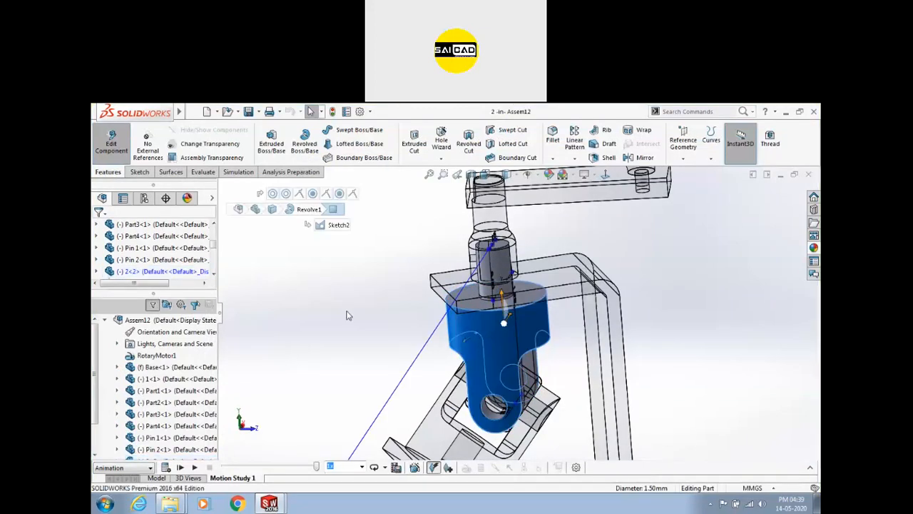
left_click(347, 316)
scroll(492, 268, "down", 3)
left_click(522, 255)
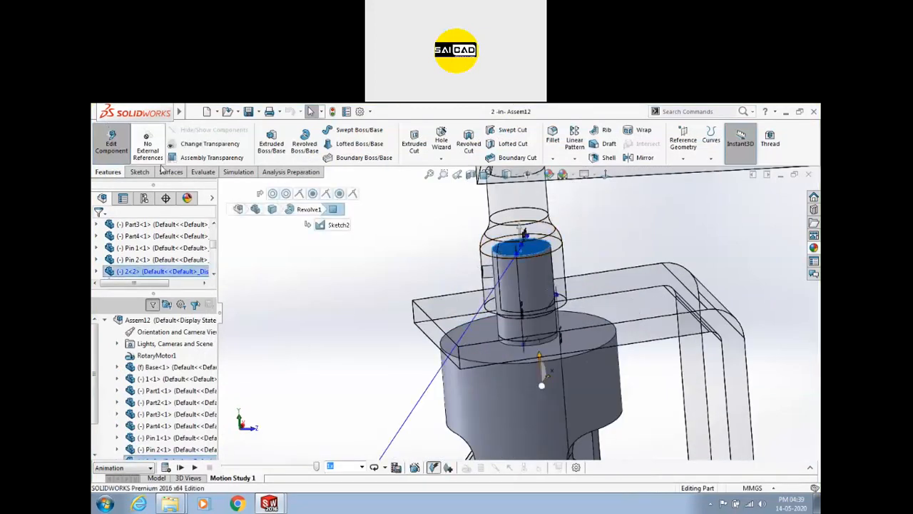
left_click(139, 171)
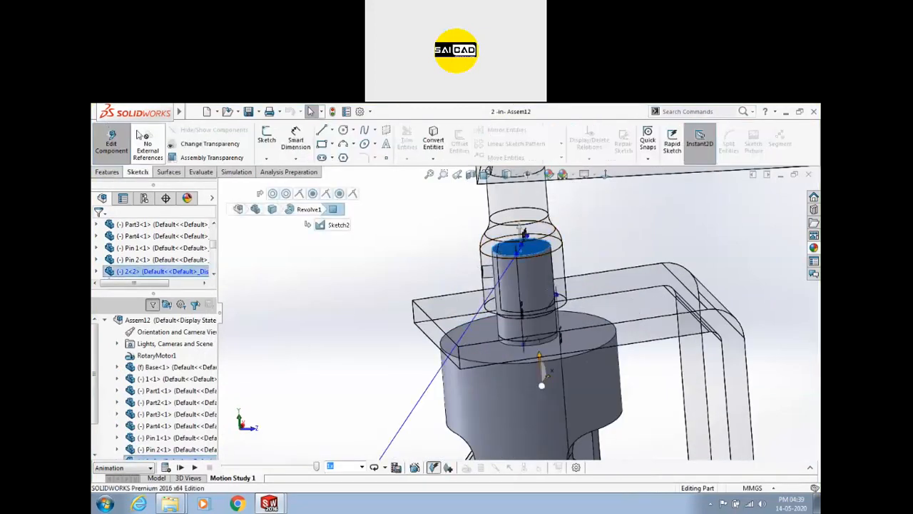
left_click(267, 140)
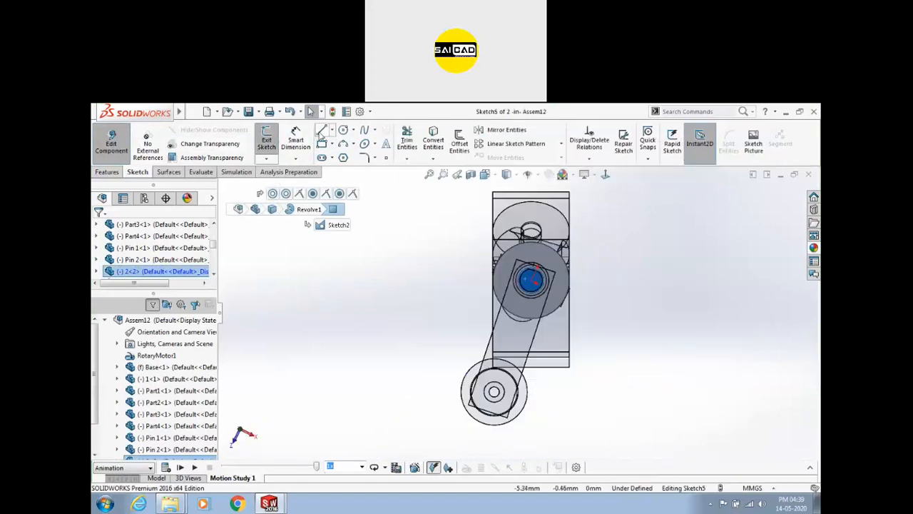
Draw a chord line across the shaft's circular edge near the handle hub's flat and make it horizontal.
scroll(552, 258, "down", 6)
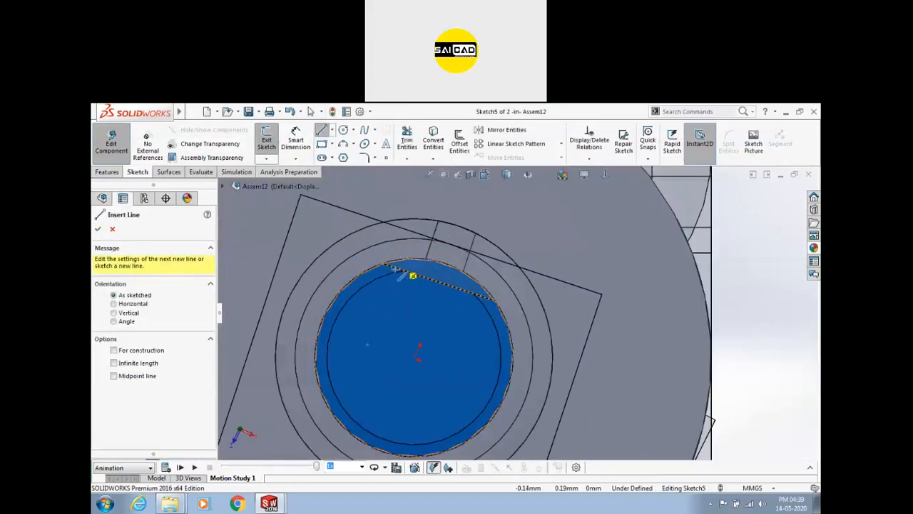
scroll(390, 274, "down", 2)
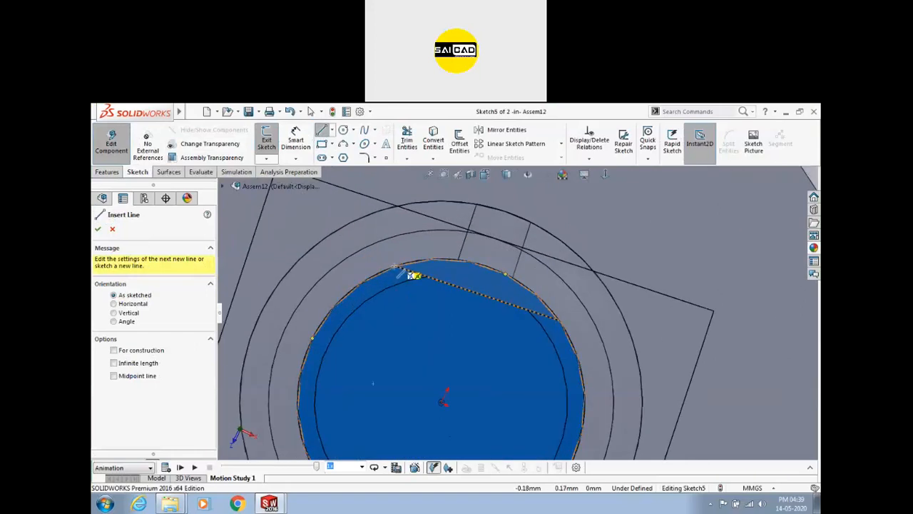
scroll(510, 282, "up", 3)
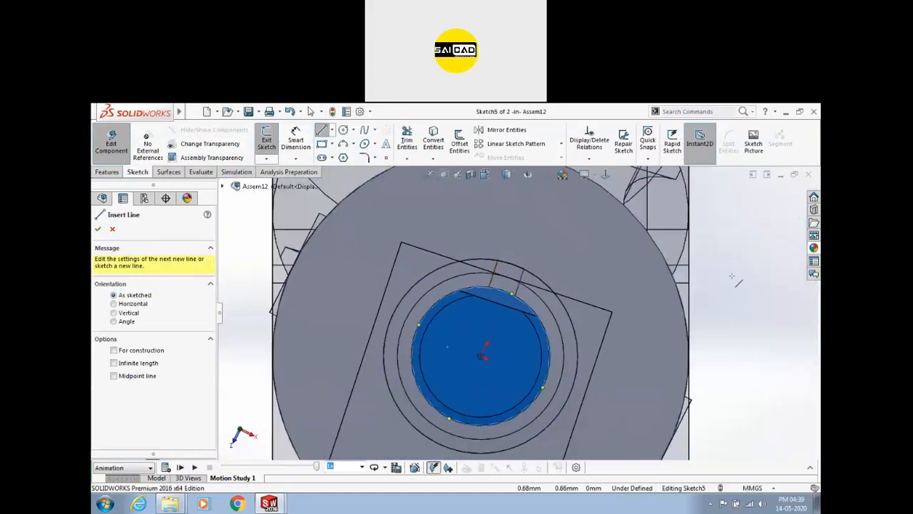
scroll(467, 298, "down", 4)
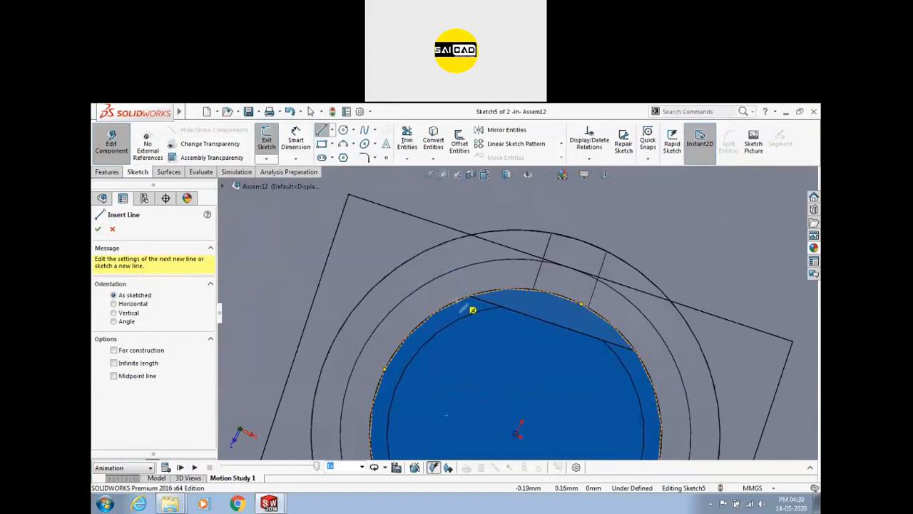
left_click(450, 303)
left_click(649, 374)
key("Escape")
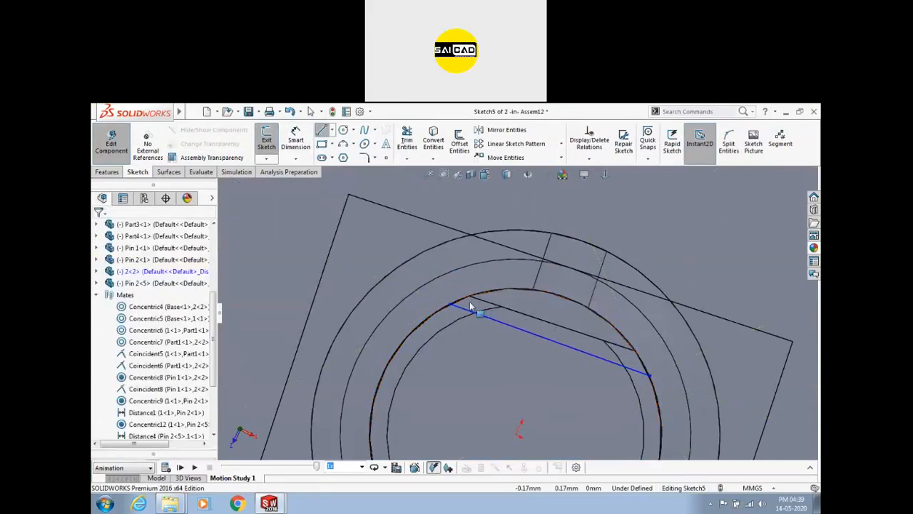
left_click(465, 309)
left_click(493, 263)
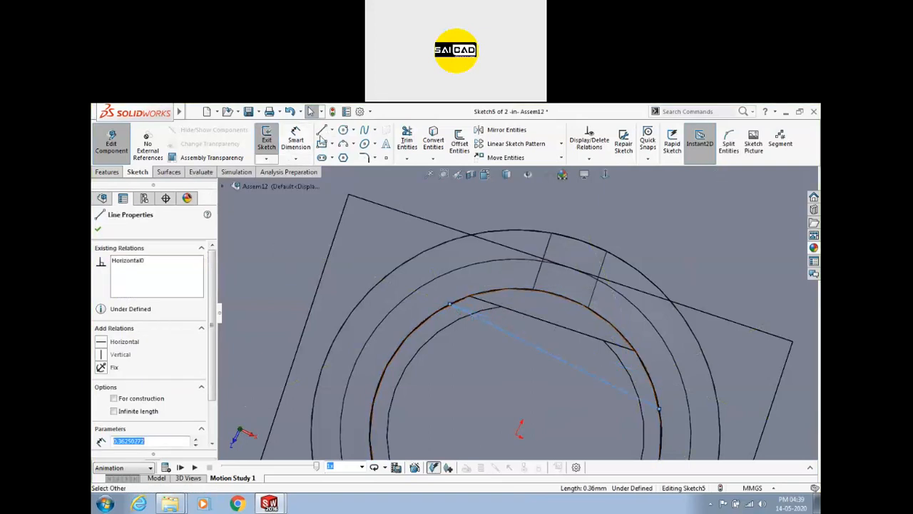
Close the chord with a three-point arc between its endpoints and make the arc coradial with the shaft's circular edge.
left_click(343, 143)
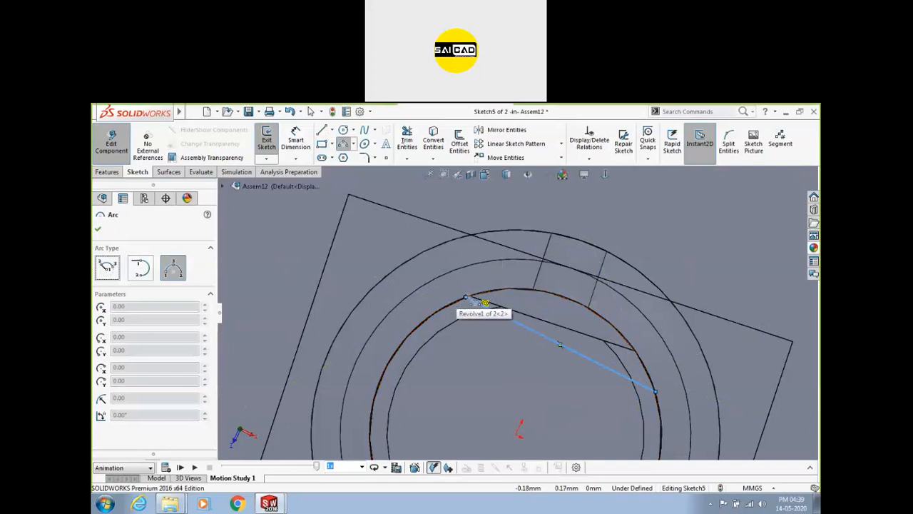
left_click(468, 297)
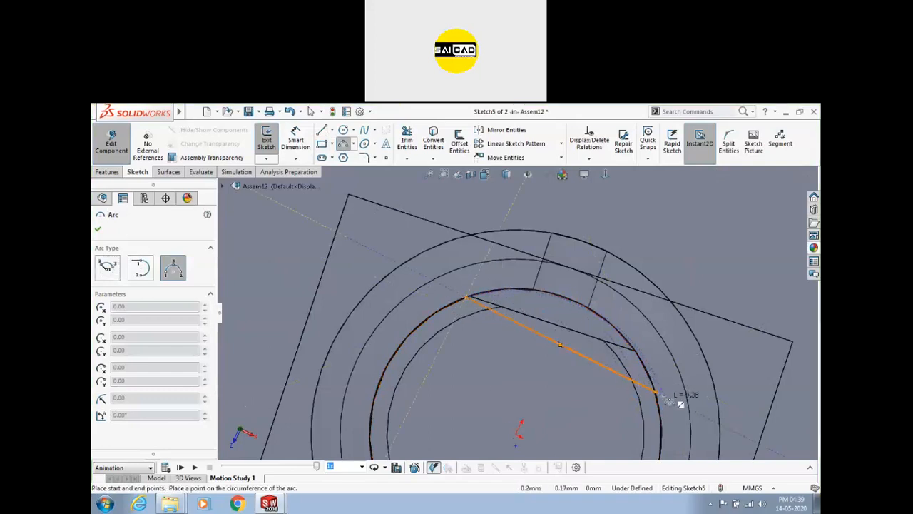
left_click(655, 391)
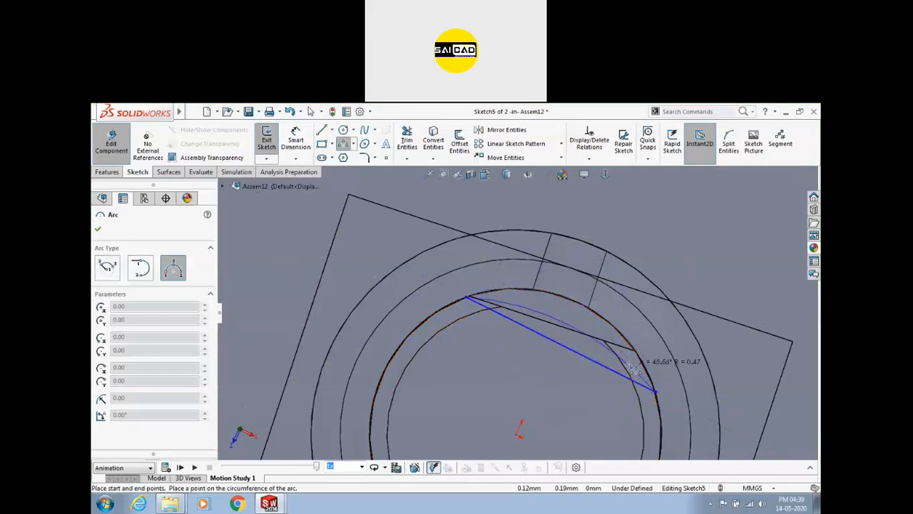
left_click(645, 367)
key("Escape")
left_click(616, 336)
left_click(605, 342, "ctrl")
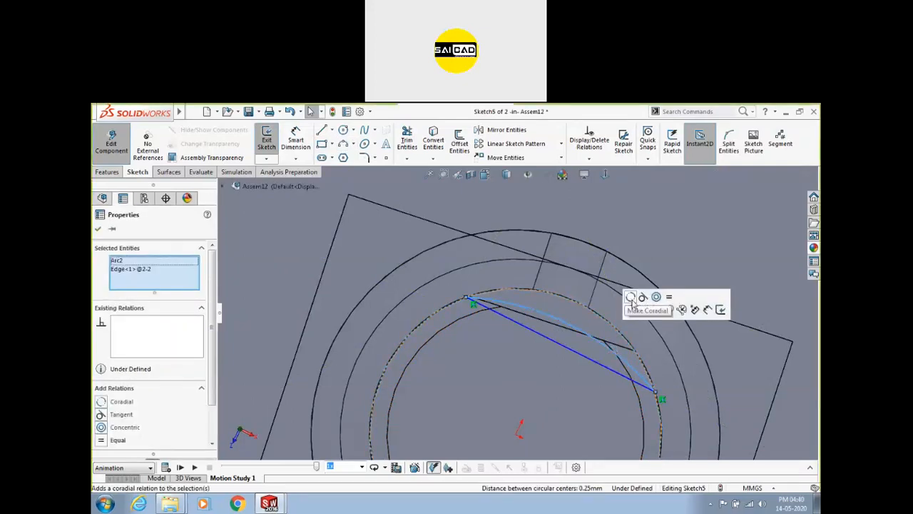
left_click(630, 297)
scroll(499, 307, "up", 2)
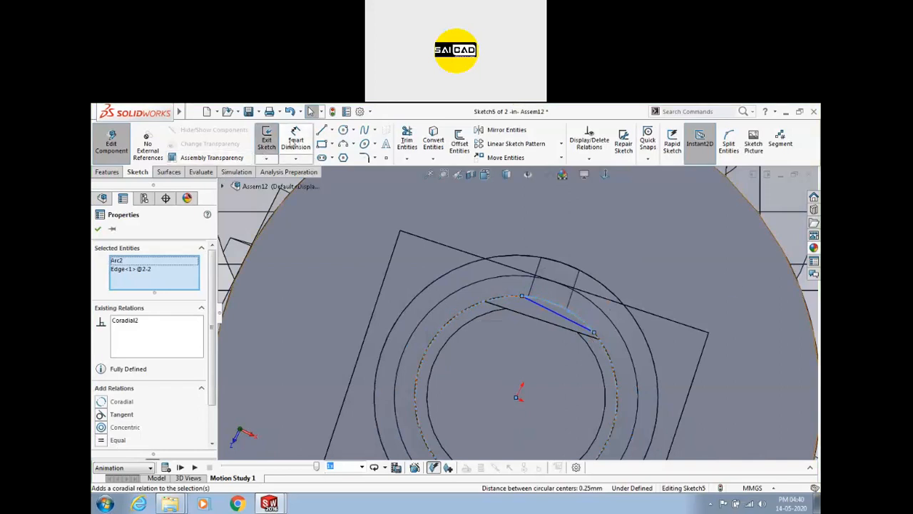
Dimension the chord line's distance from the sketch origin as 0.2 mm.
left_click(293, 142)
key("Escape")
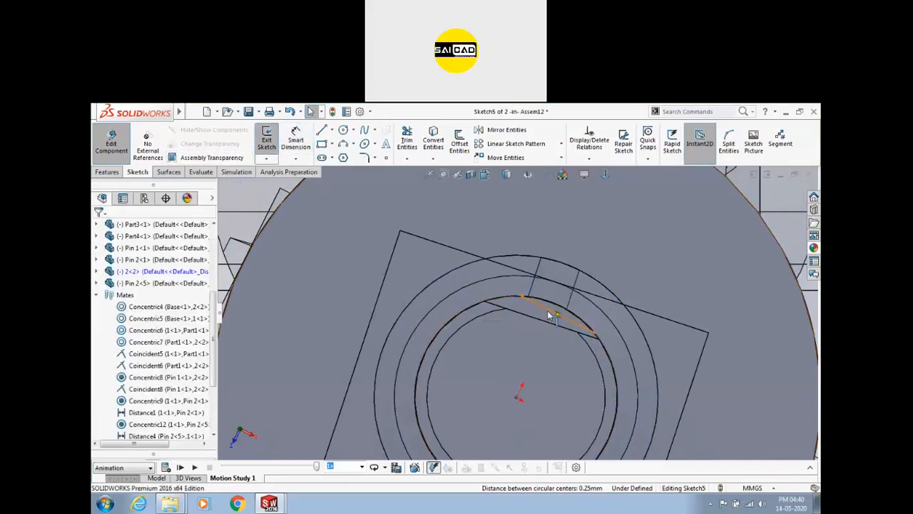
left_click(549, 315)
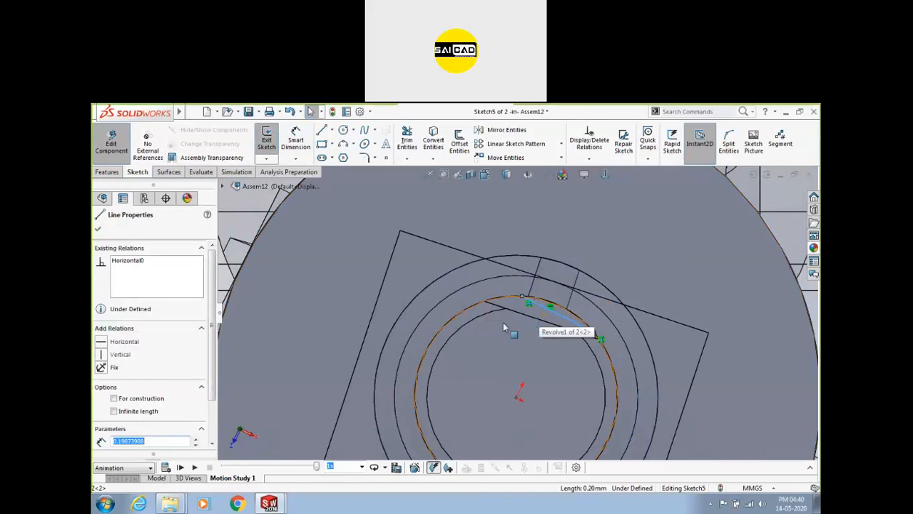
left_click(517, 399)
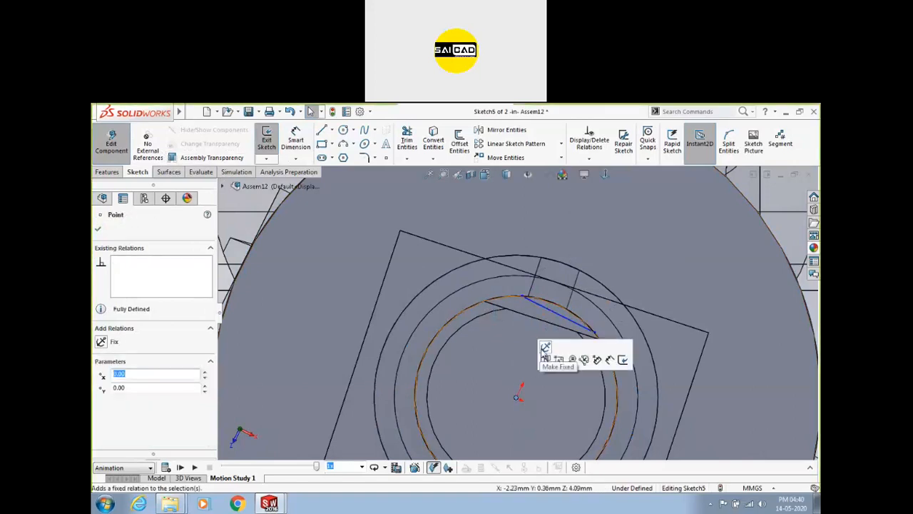
left_click(303, 143)
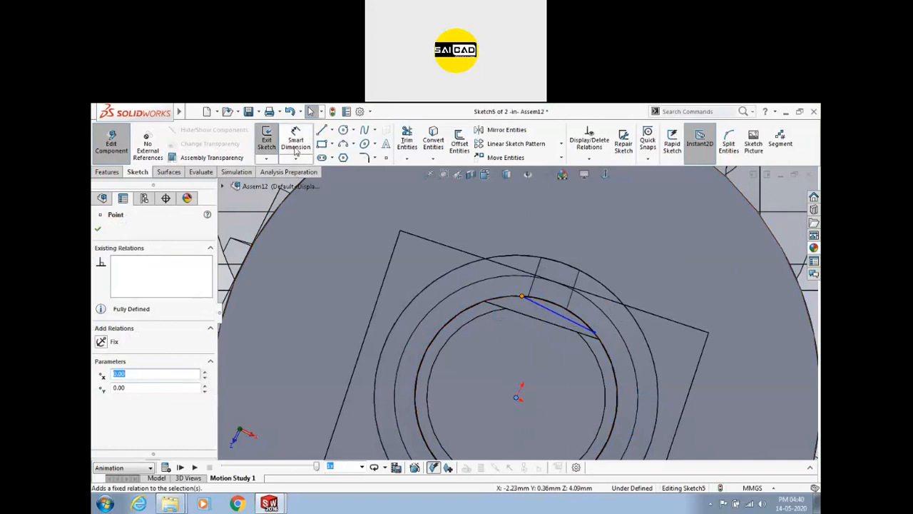
left_click(542, 308)
left_click(419, 254)
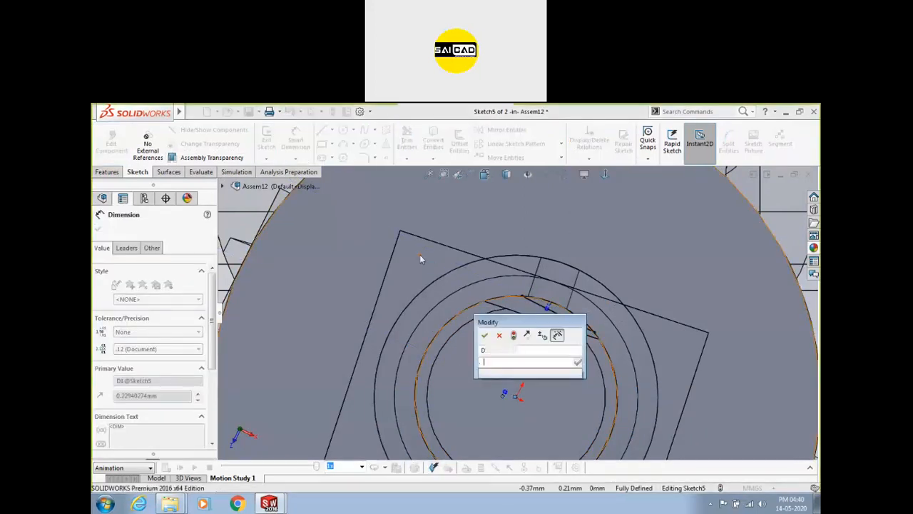
type("0.2")
key("Return")
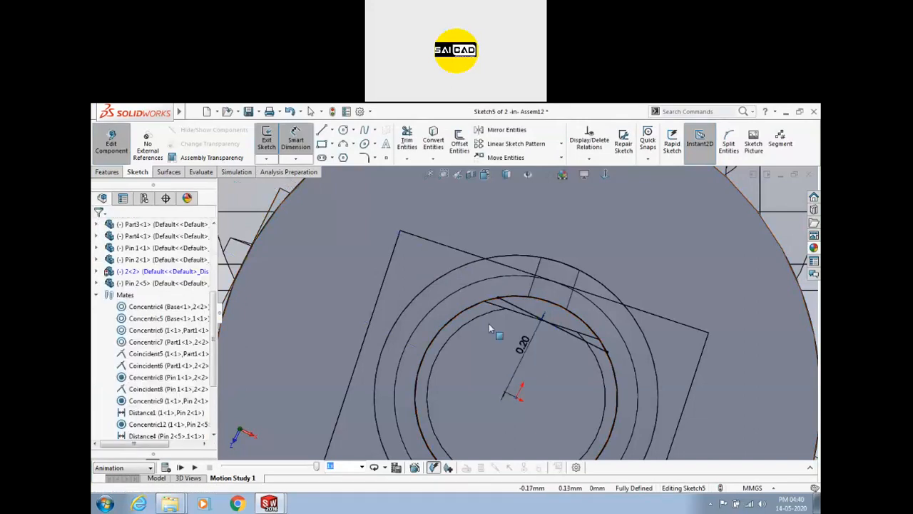
key("Escape")
Check the finished segment sketch on the shaft face, then leave the part edit and return to editing the assembly.
scroll(489, 299, "up", 3)
scroll(432, 244, "up", 4)
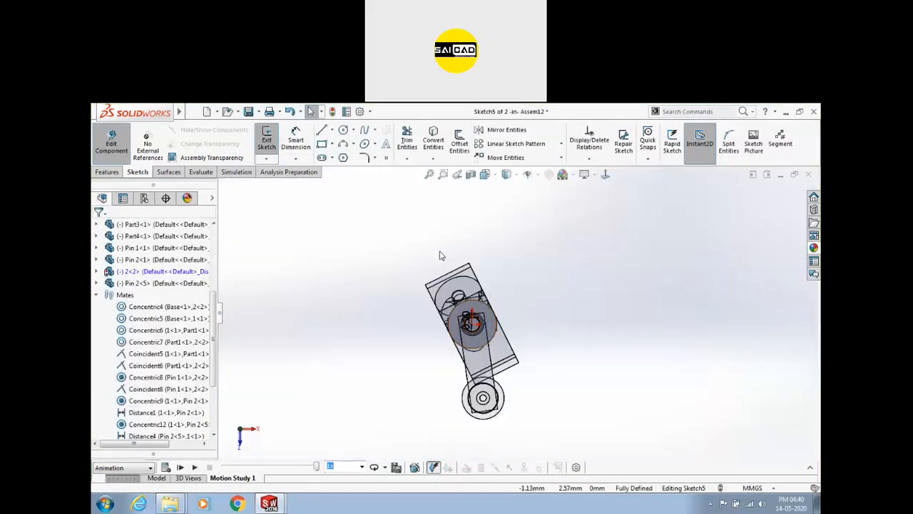
scroll(497, 307, "down", 8)
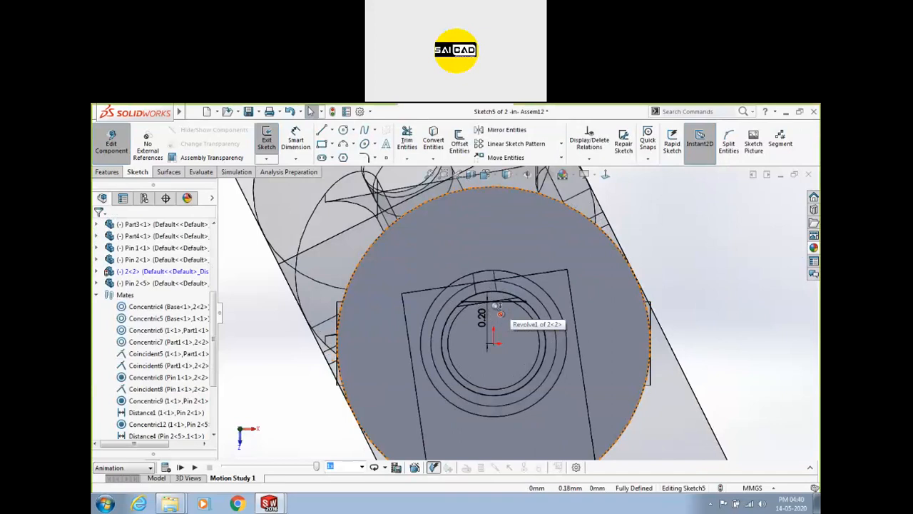
scroll(497, 307, "up", 3)
left_click(112, 143)
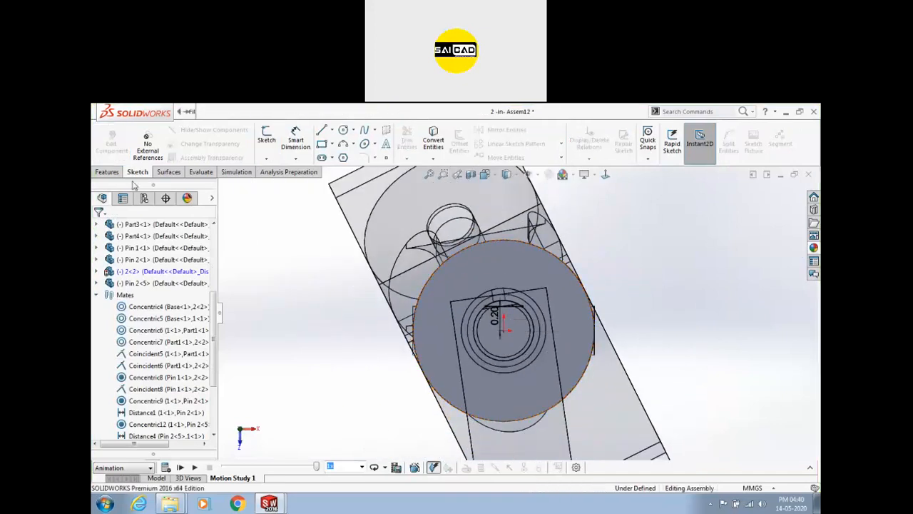
Start editing the upper yoke component 2<2> in the context of the assembly again.
scroll(380, 316, "up", 3)
middle_click_drag(462, 359, 551, 215)
left_click(550, 215)
mouse_move(485, 265)
middle_mouse_down()
mouse_move(462, 275)
mouse_move(441, 268)
mouse_move(451, 251)
mouse_move(497, 298)
mouse_move(532, 267)
mouse_move(507, 322)
mouse_move(549, 270)
mouse_move(525, 267)
mouse_move(534, 256)
mouse_move(575, 261)
mouse_move(569, 288)
middle_mouse_up()
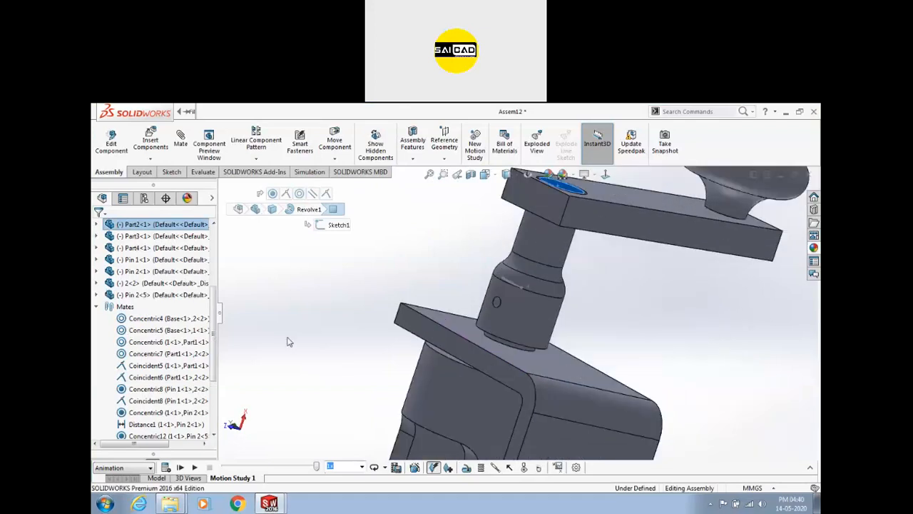
left_click(465, 404)
left_click(503, 345)
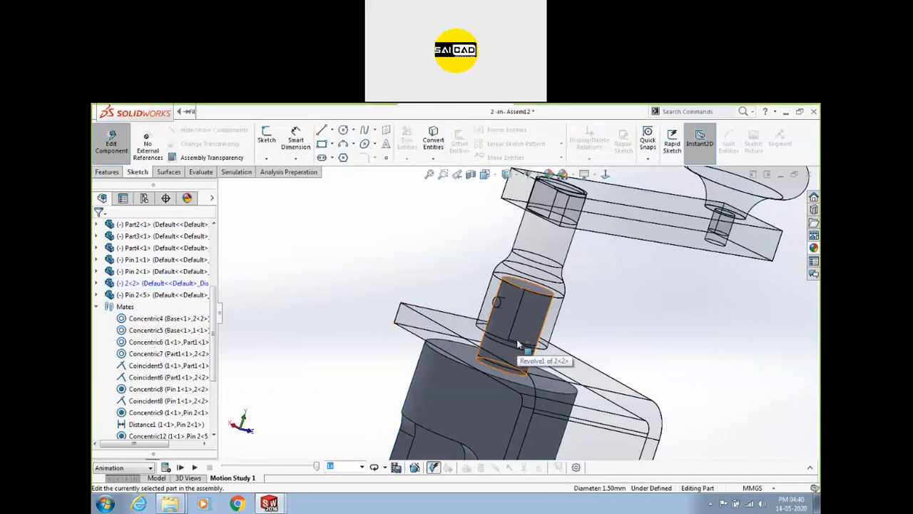
Cut-extrude the segment sketch Sketch5 blind 0.5 mm into the yoke shaft to form a flat, and return to editing the assembly.
middle_click_drag(539, 288, 534, 353)
scroll(532, 306, "down", 3)
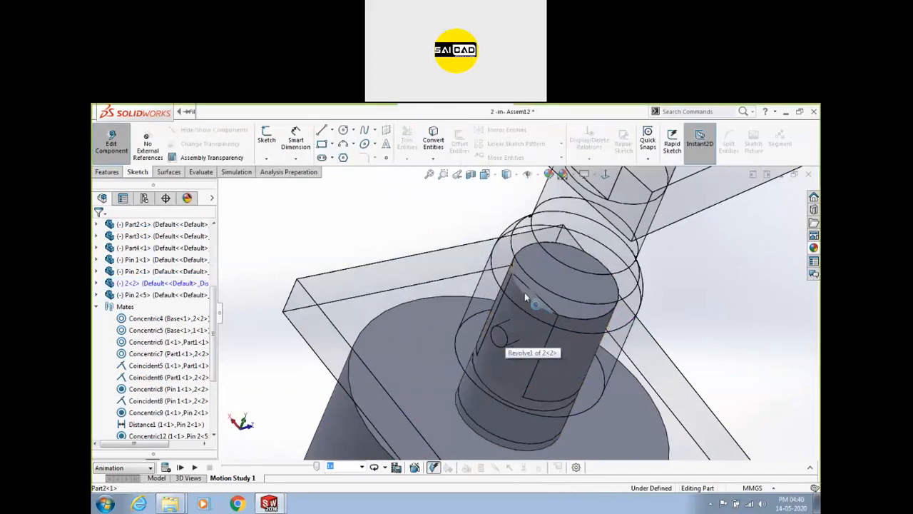
left_click(521, 287)
left_click(136, 425)
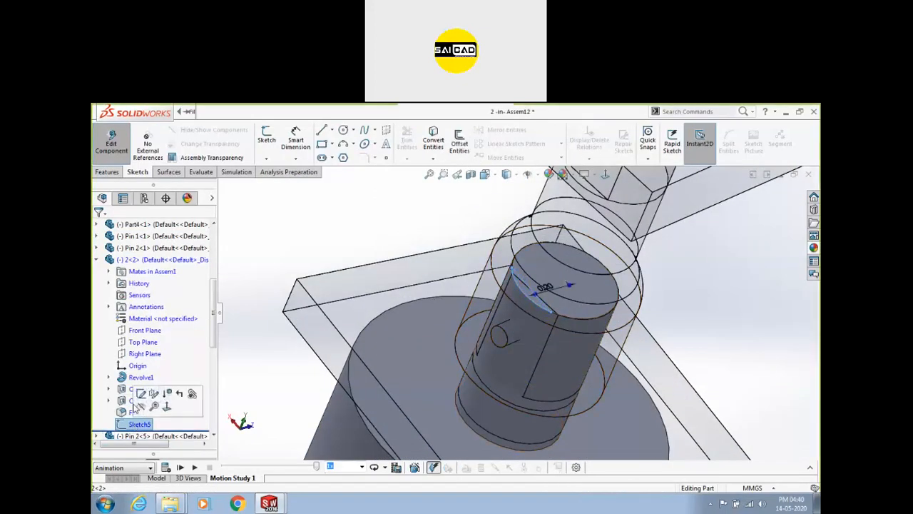
left_click(107, 172)
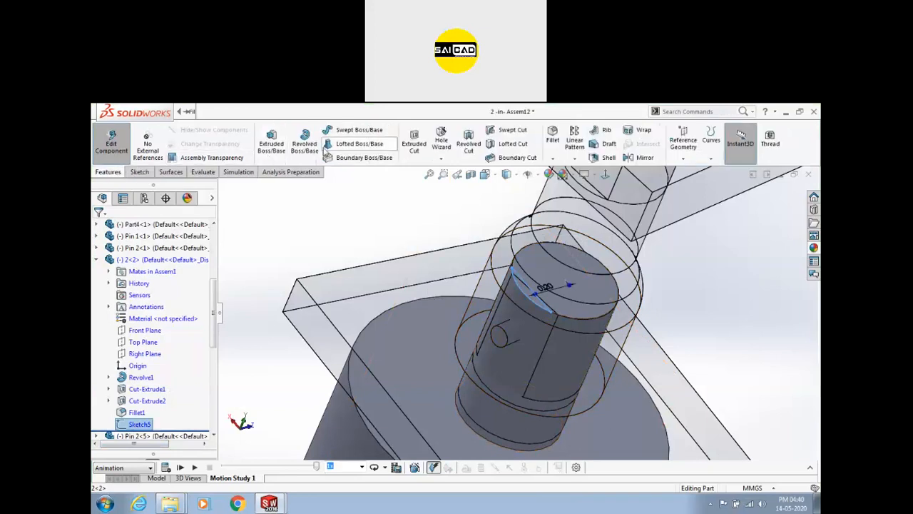
left_click(414, 140)
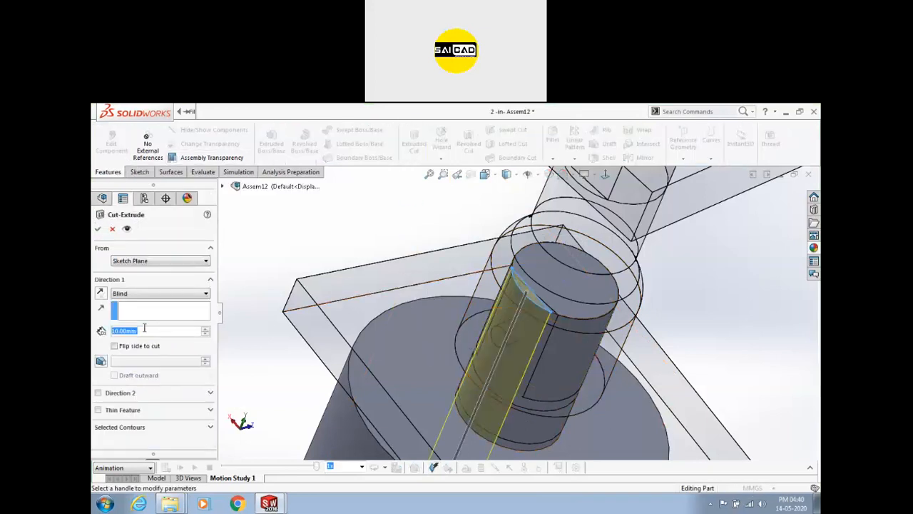
type("0.5")
key("Return")
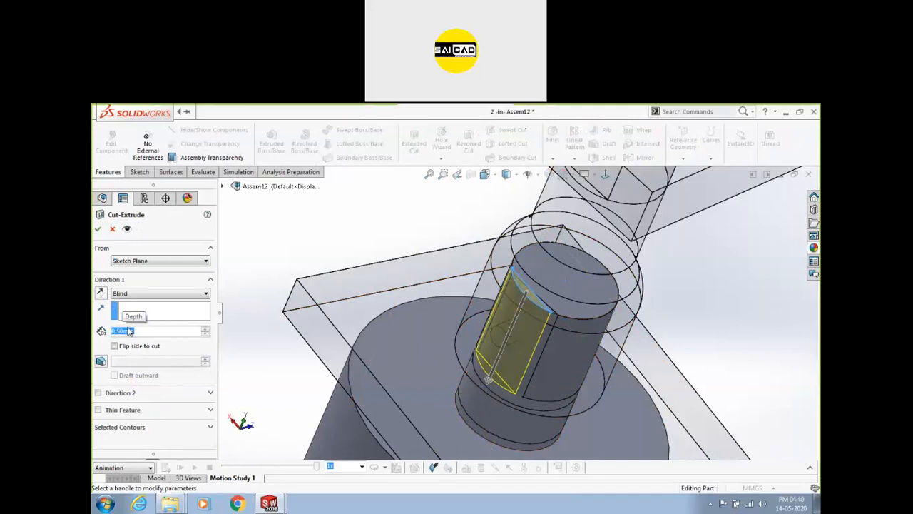
left_click(98, 227)
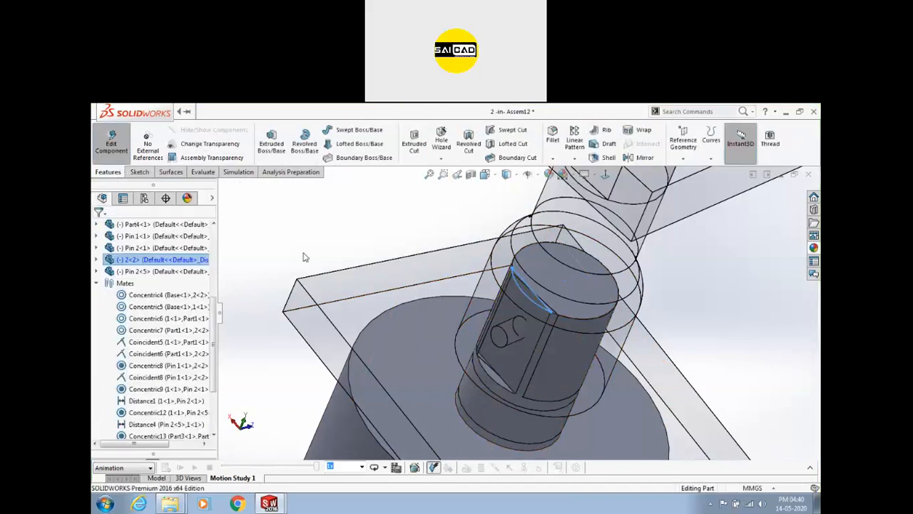
left_click(280, 246)
left_click(120, 142)
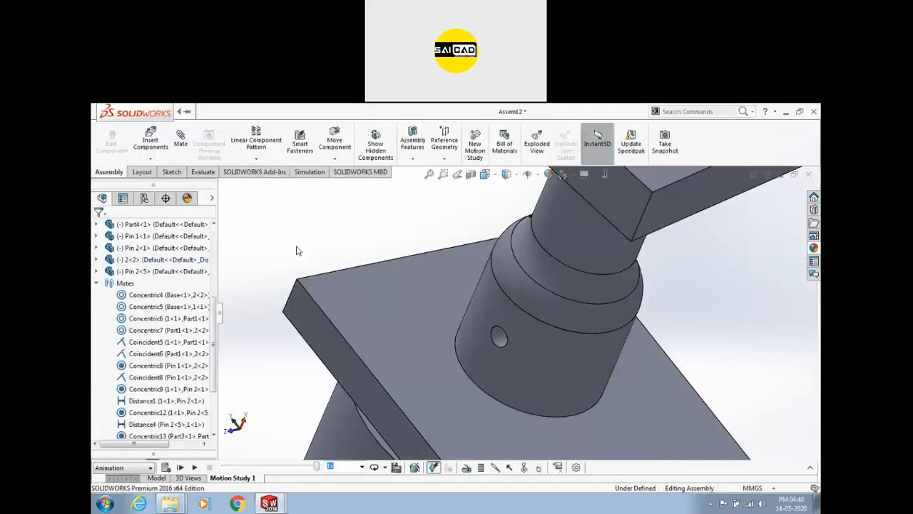
Turn the crank slightly about its shaft axis to check the movement, and select the vertical shaft below the crank arm.
scroll(430, 312, "up", 4)
middle_click_drag(429, 316, 399, 262)
middle_click_drag(390, 259, 424, 287)
scroll(428, 286, "up", 3)
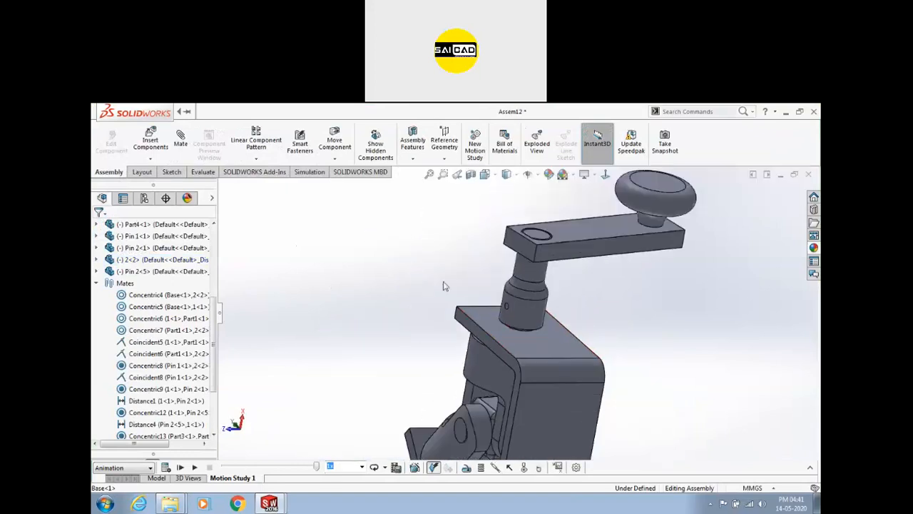
mouse_move(536, 262)
left_mouse_down()
mouse_move(537, 252)
mouse_move(543, 267)
left_mouse_up()
left_click(540, 270)
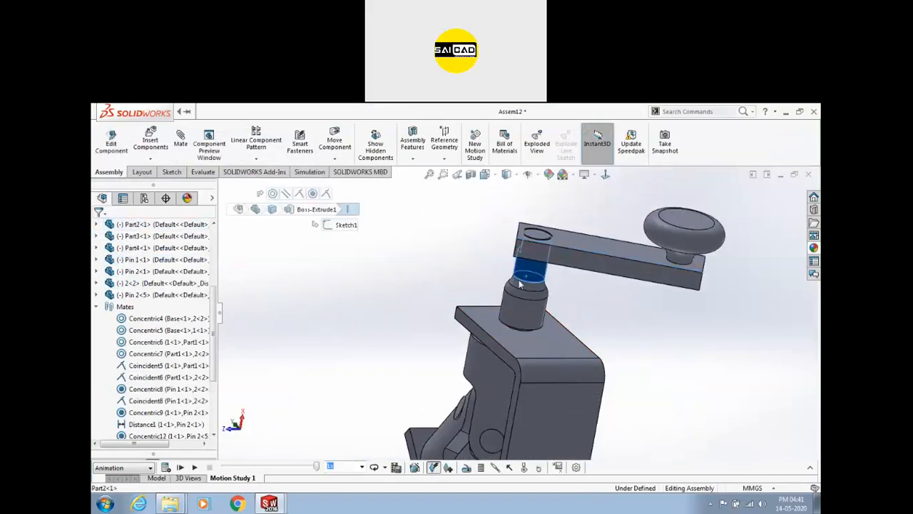
Edit the Concentric15 mate between Part2 and yoke component 2 to turn off Lock rotation, and test the crank's free rotation.
left_click(97, 224)
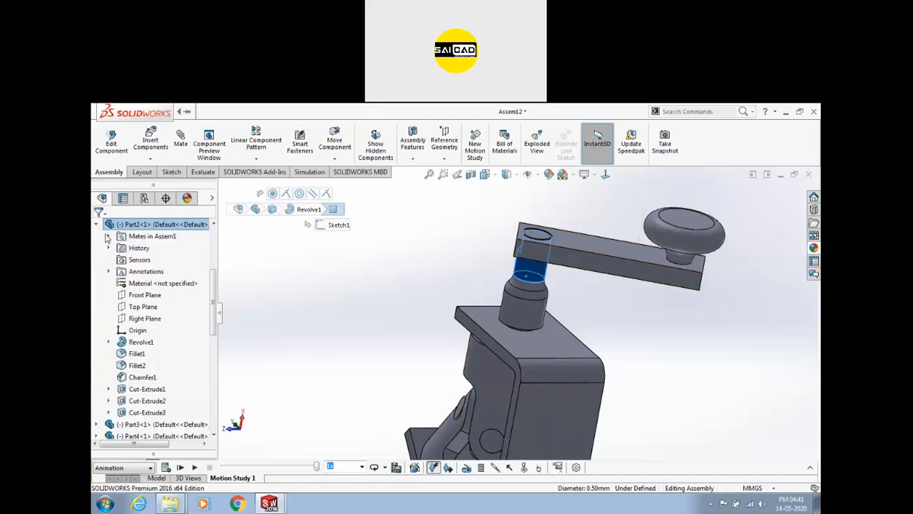
left_click(109, 236)
left_click(160, 248)
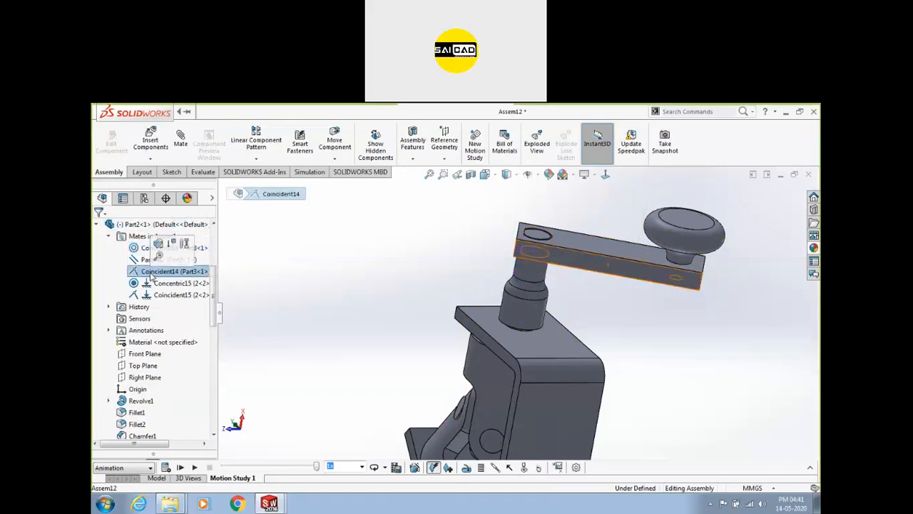
left_click(149, 284)
left_click(156, 254)
left_click(112, 415)
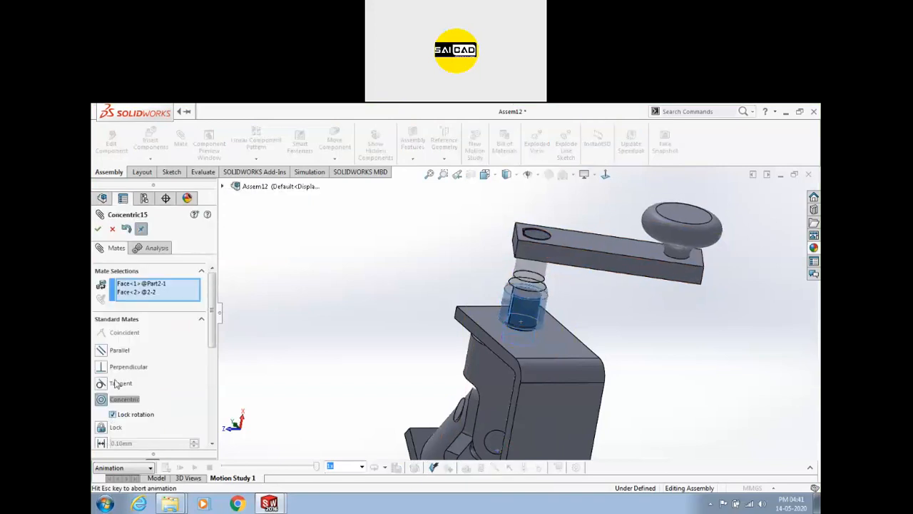
left_click(97, 231)
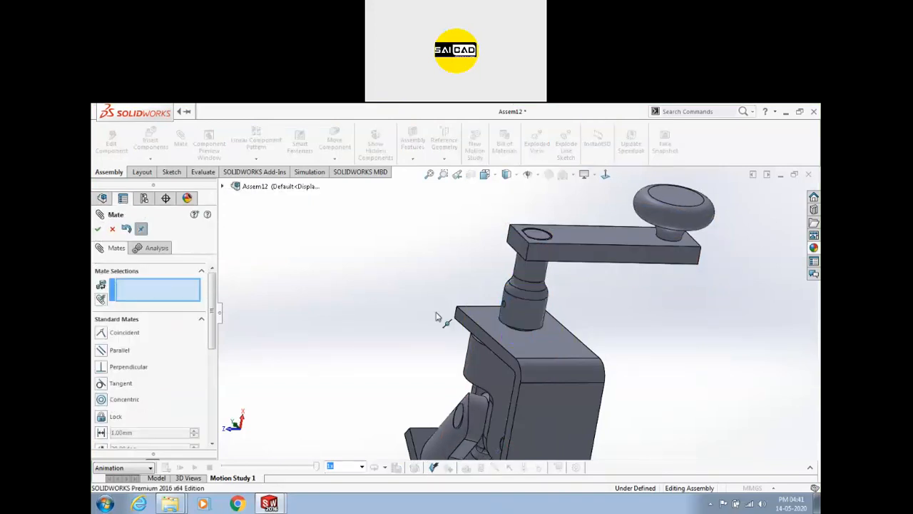
left_click_drag(516, 298, 459, 303)
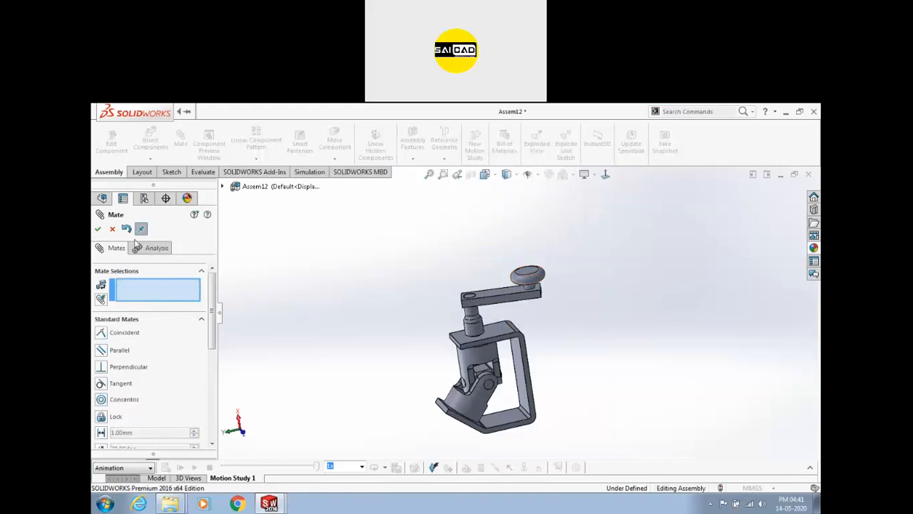
left_click(98, 228)
Make the Part2 sleeve around the yoke shaft transparent so the shaft inside can be reached.
scroll(510, 345, "down", 5)
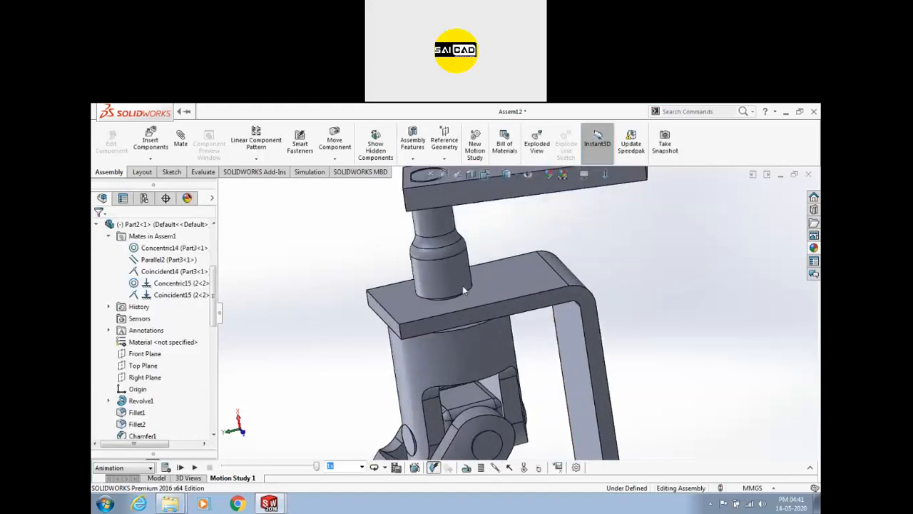
left_click(455, 275)
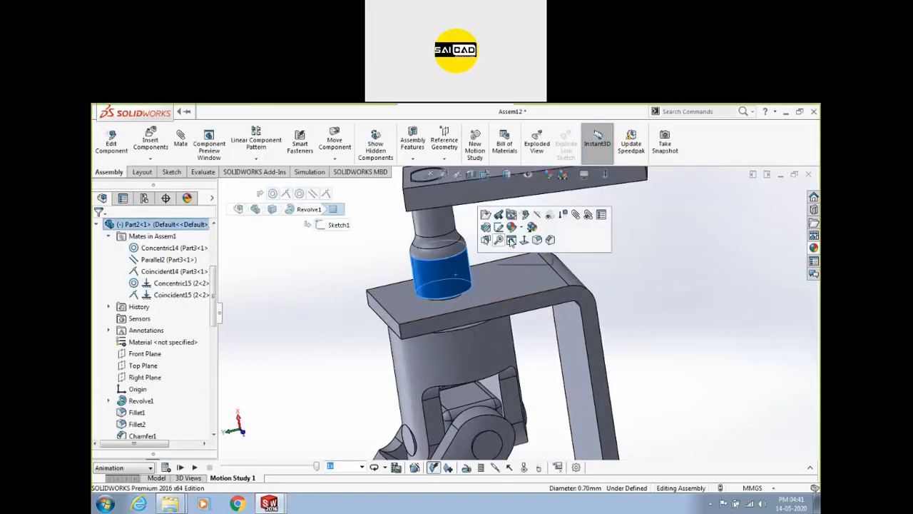
left_click(549, 215)
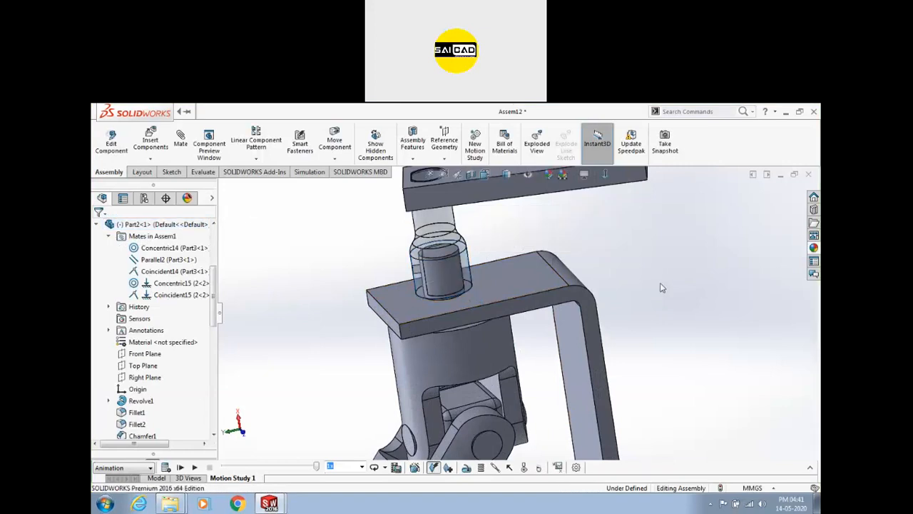
Start a parallel mate with the flat Cut-Extrude3 face of the yoke shaft as its first face.
scroll(449, 299, "down", 5)
middle_click_drag(467, 291, 522, 261)
left_click(522, 264)
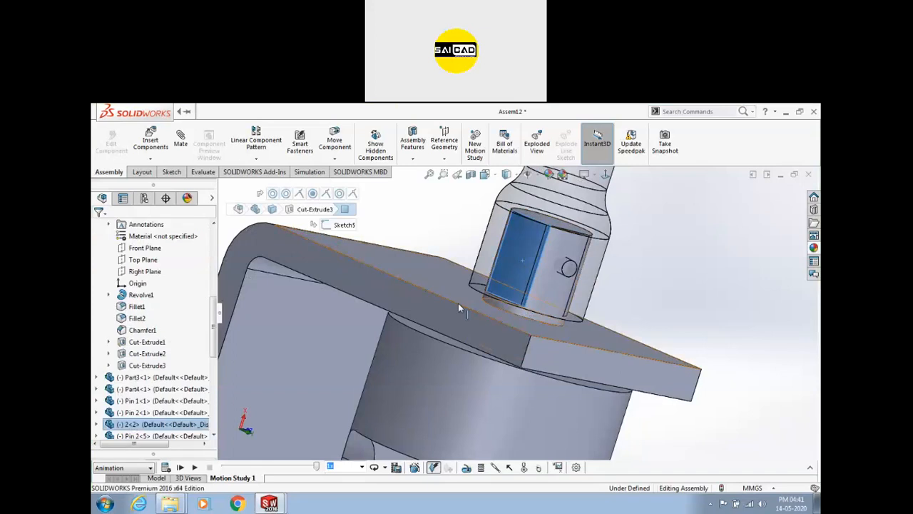
scroll(458, 303, "up", 3)
middle_click_drag(453, 313, 432, 347)
left_click(181, 143)
middle_click_drag(375, 300, 345, 279)
scroll(344, 269, "down", 3)
middle_click_drag(378, 246, 293, 339)
scroll(548, 269, "up", 3)
scroll(424, 307, "down", 5)
middle_click_drag(410, 309, 246, 323)
left_click(101, 350)
Use Select Other to pick Part2's inner flat Cut-Extrude2 face as the second face, and accept the parallel mate.
scroll(401, 314, "down", 5)
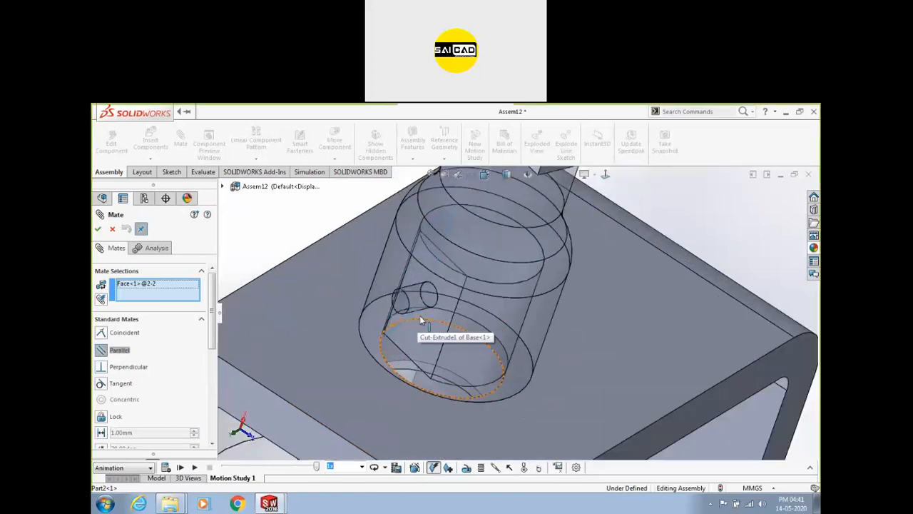
middle_click_drag(400, 313, 402, 343)
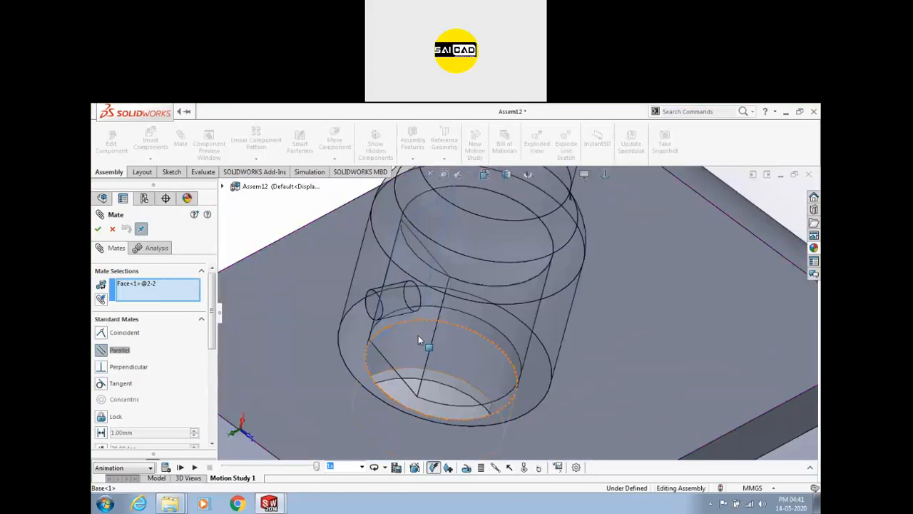
right_click(418, 335)
left_click(437, 381)
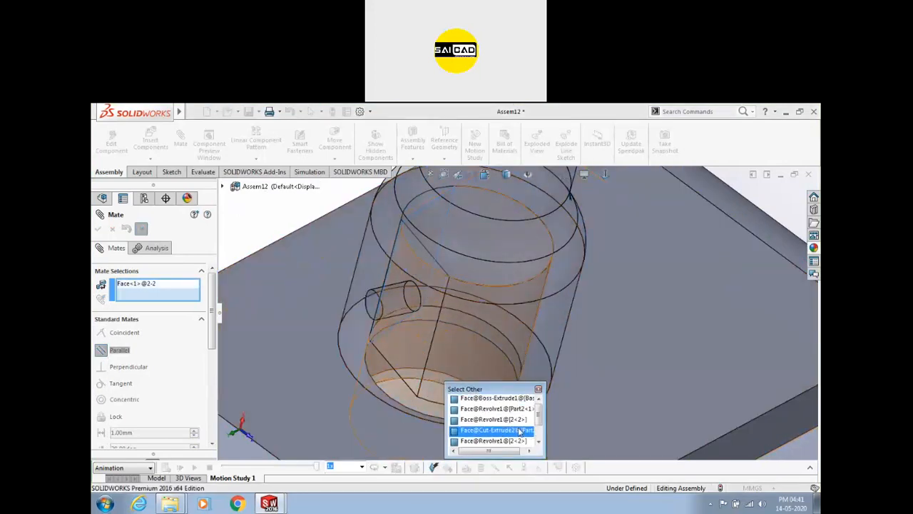
left_click(538, 441)
left_click(538, 441)
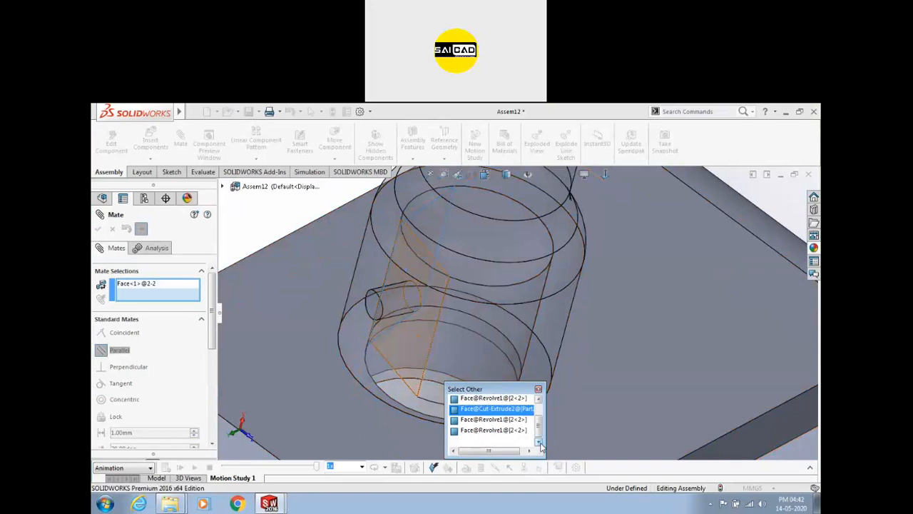
left_click(496, 416)
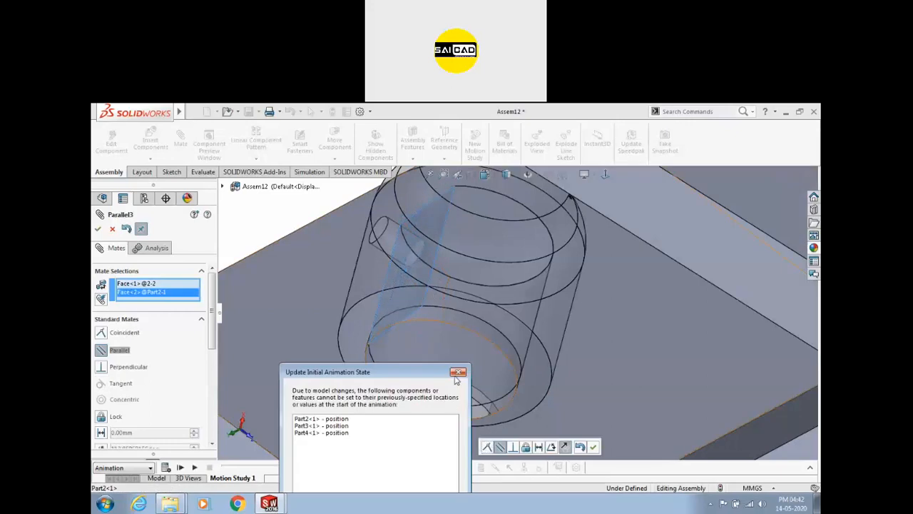
left_click(457, 373)
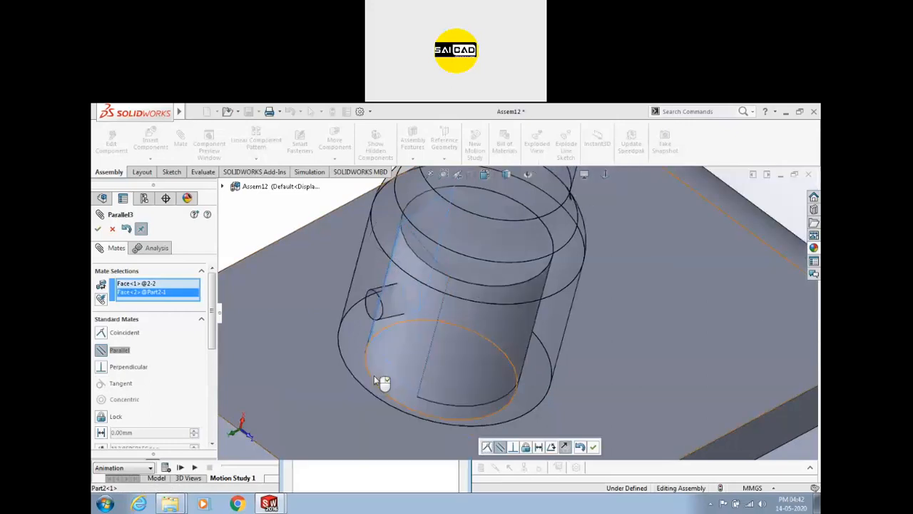
left_click(98, 228)
Finish mating, rebuild the assembly and update the initial animation state to the new positions of Part2, Part3 and Part4.
middle_click_drag(433, 309, 513, 314)
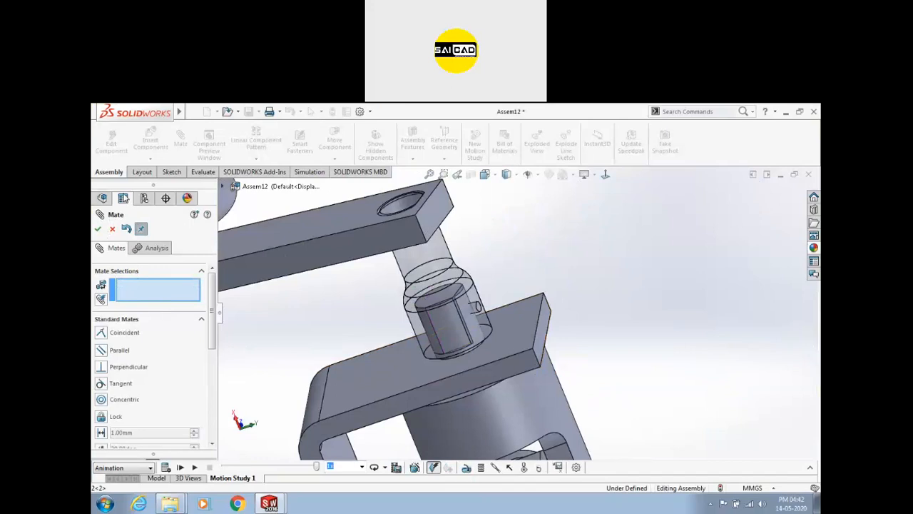
left_click(112, 228)
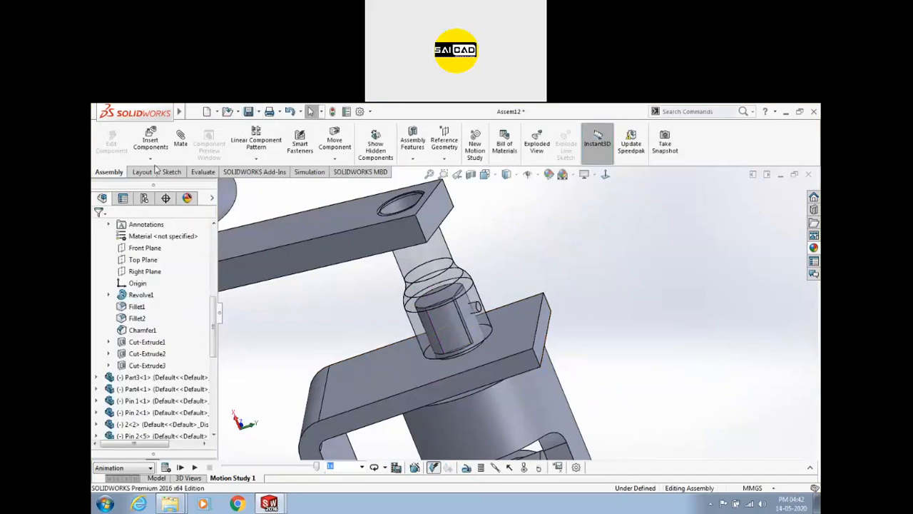
left_click(331, 113)
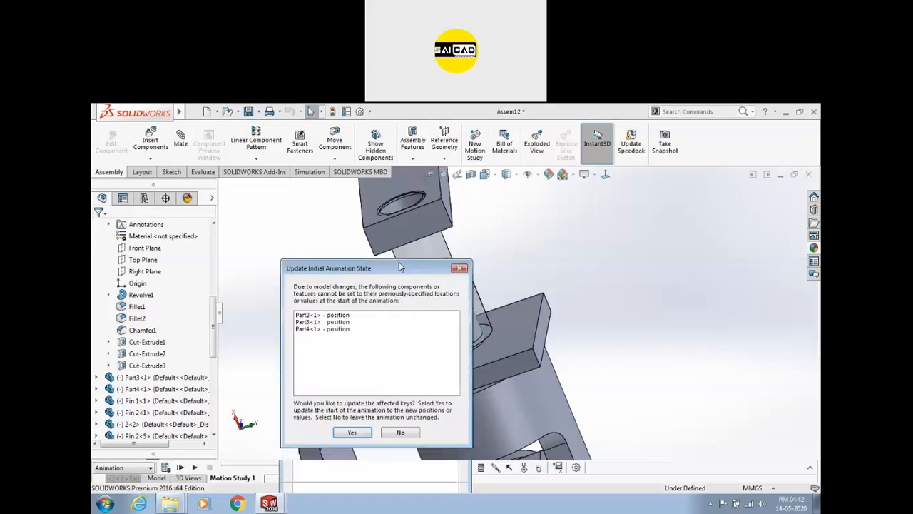
left_click(360, 433)
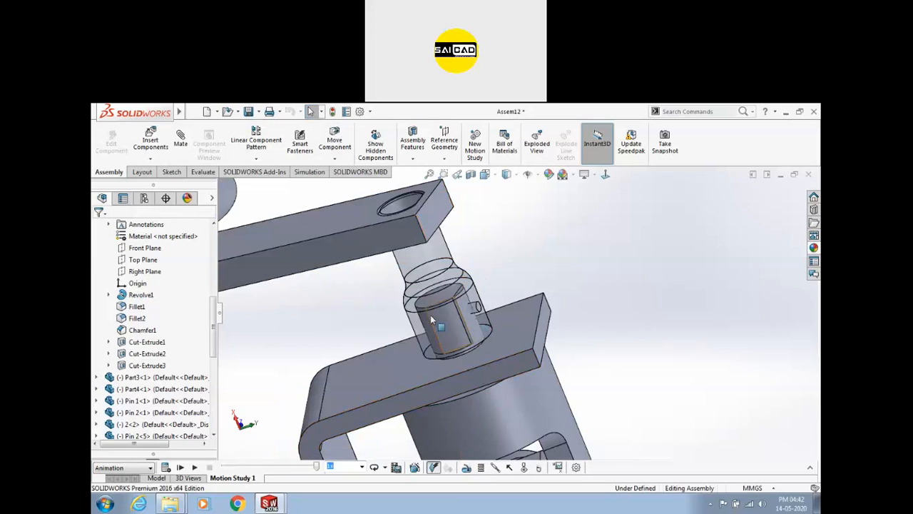
Turn off Part2's transparency and inspect the crank and universal joint from another side.
scroll(402, 311, "down", 1)
left_click(430, 249)
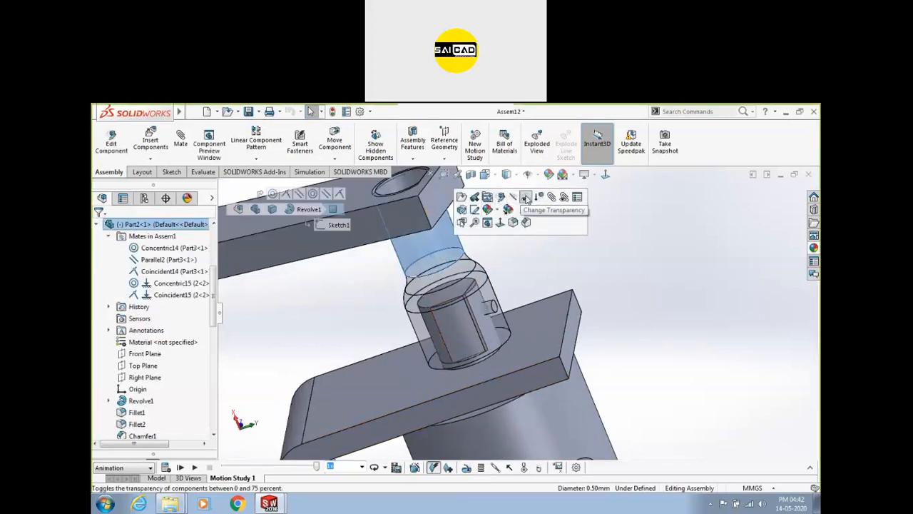
left_click(526, 199)
middle_click_drag(528, 307, 725, 321)
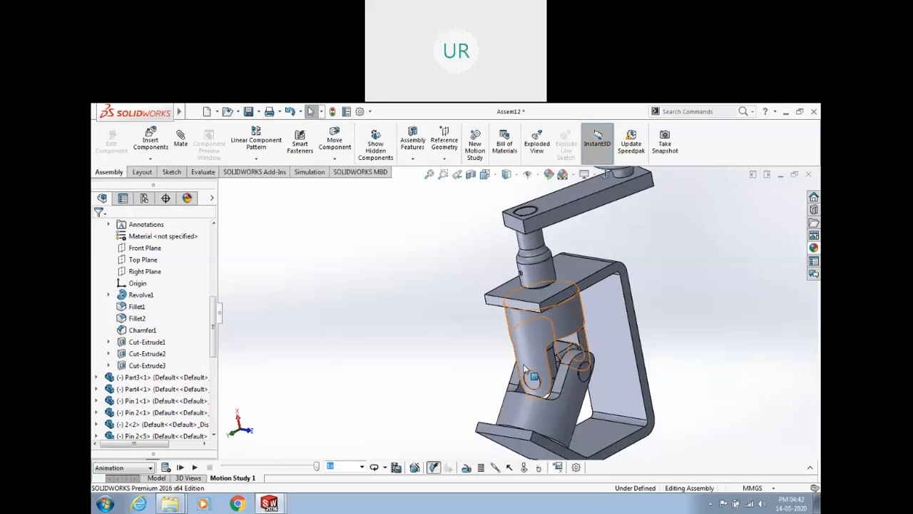
Close the Assem12 assembly and the yoke part 2.
left_click(808, 175)
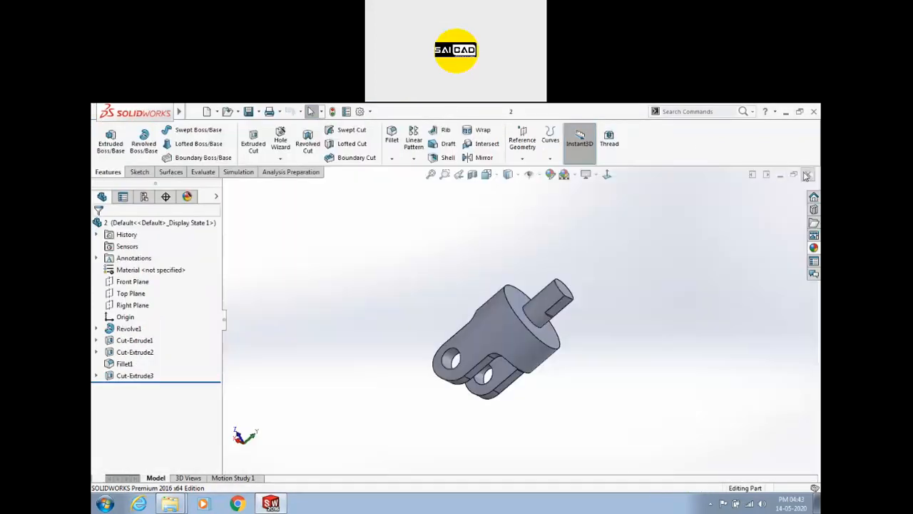
left_click(808, 175)
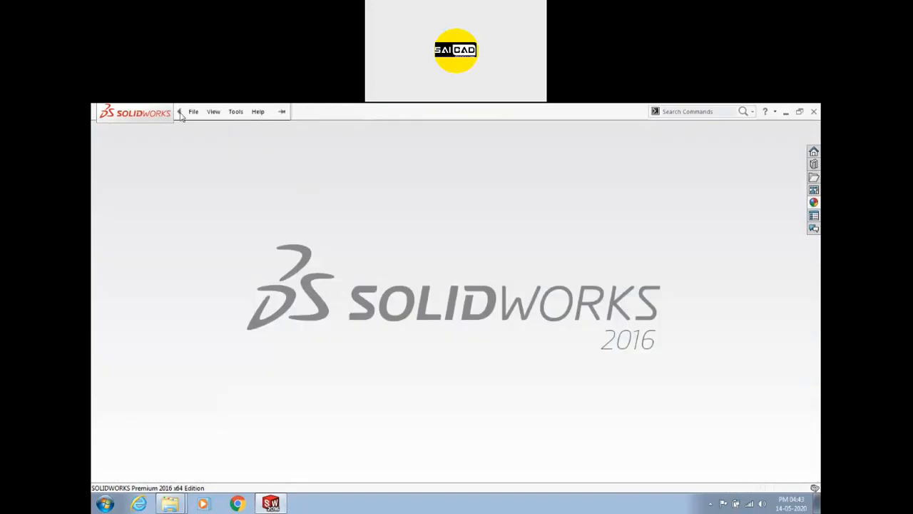
left_click(187, 114)
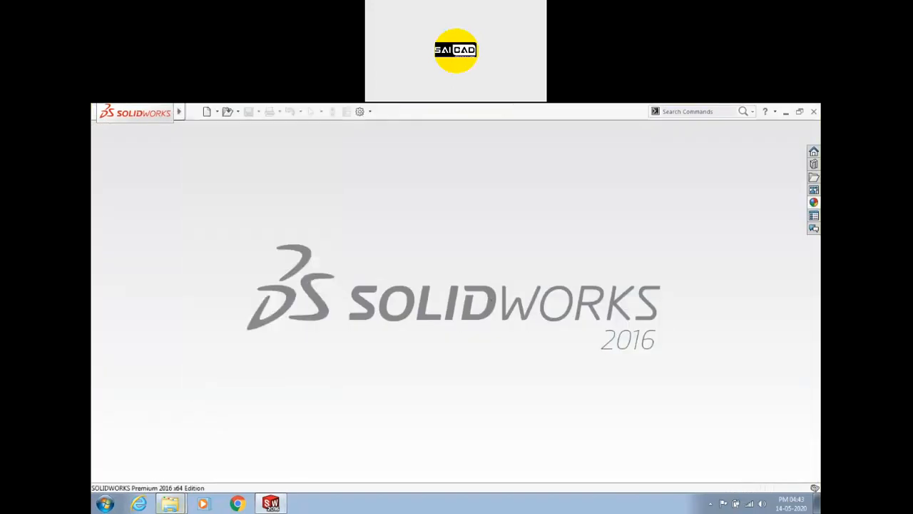
Switch to Windows Explorer and look through the Uni, Mech WB, Assm 1, WB and Student Project folders.
mouse_move(170, 504)
left_click(159, 462)
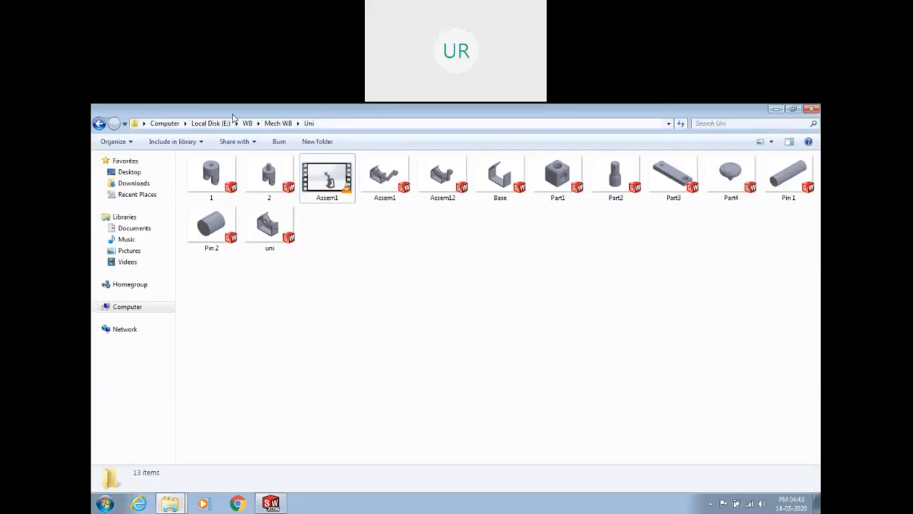
left_click(278, 125)
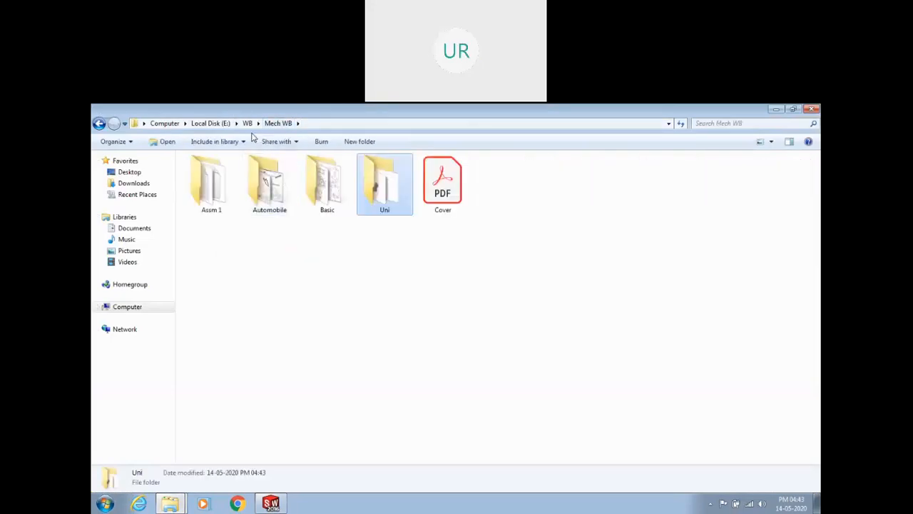
double_click(236, 187)
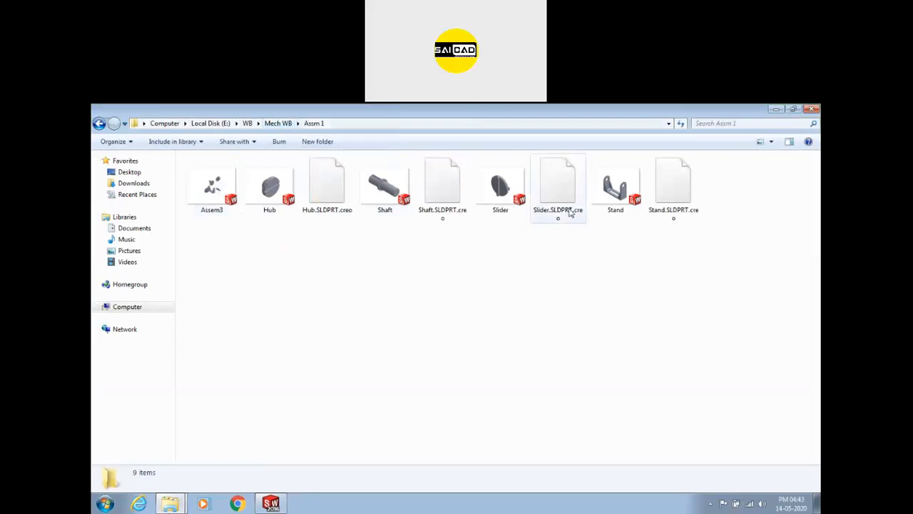
left_click(278, 123)
left_click(248, 123)
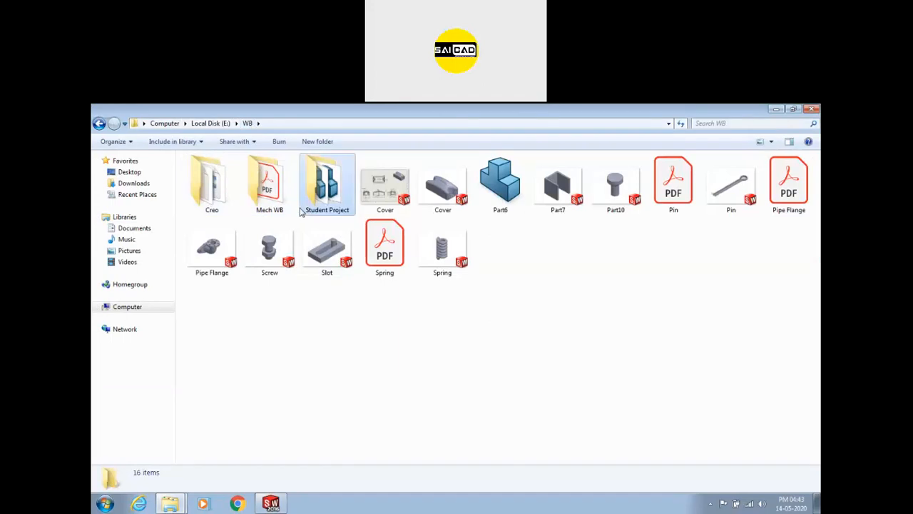
double_click(303, 210)
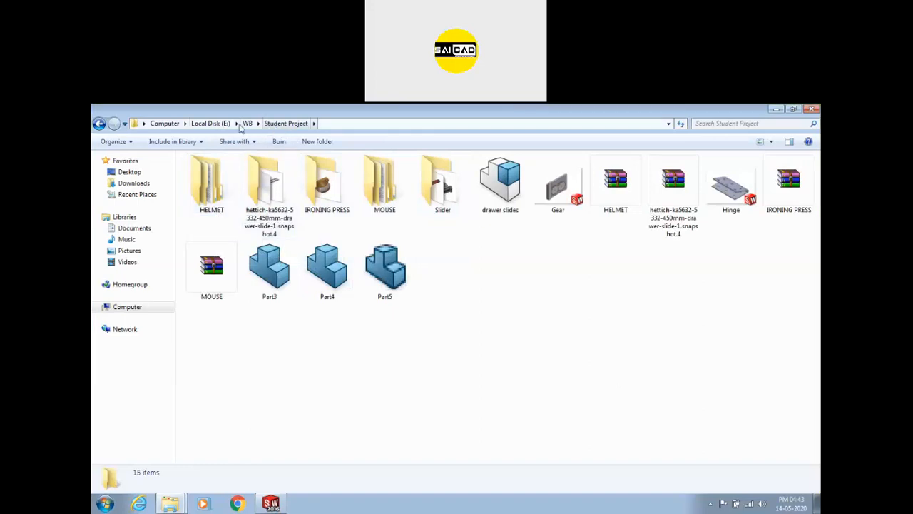
Look through the New WB folder on Local Disk (E:), including its Mechanism and housing complete subfolders.
left_click(237, 124)
left_click(218, 124)
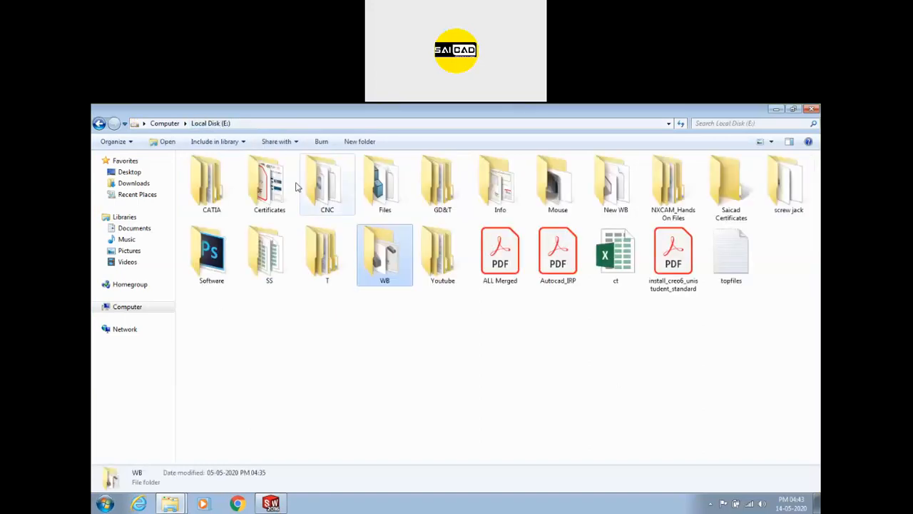
double_click(619, 206)
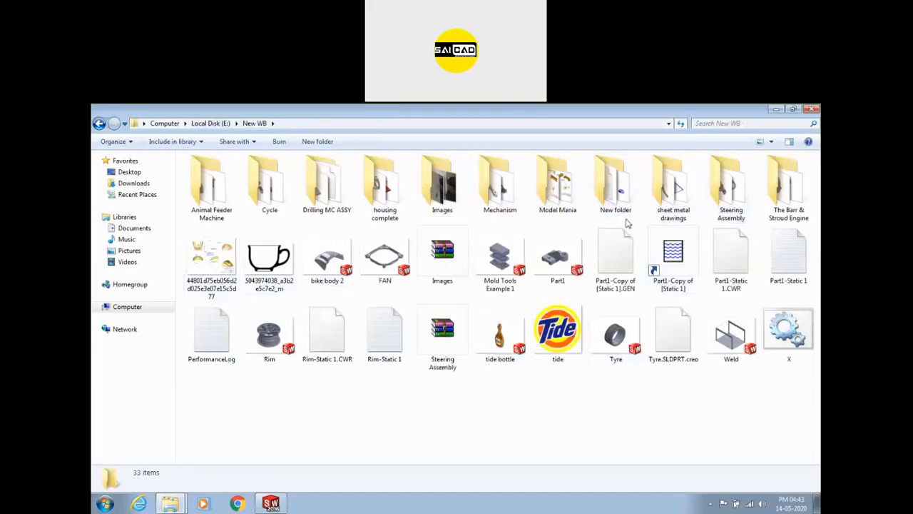
double_click(503, 210)
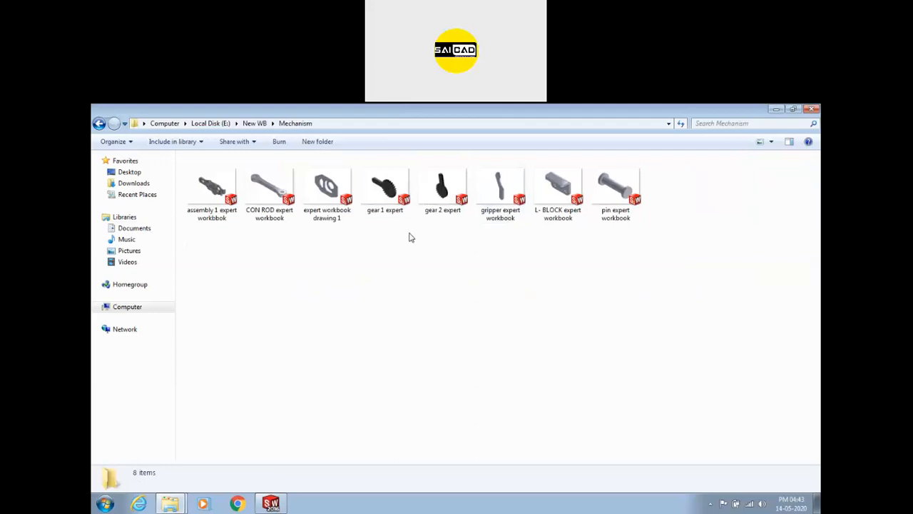
left_click(254, 123)
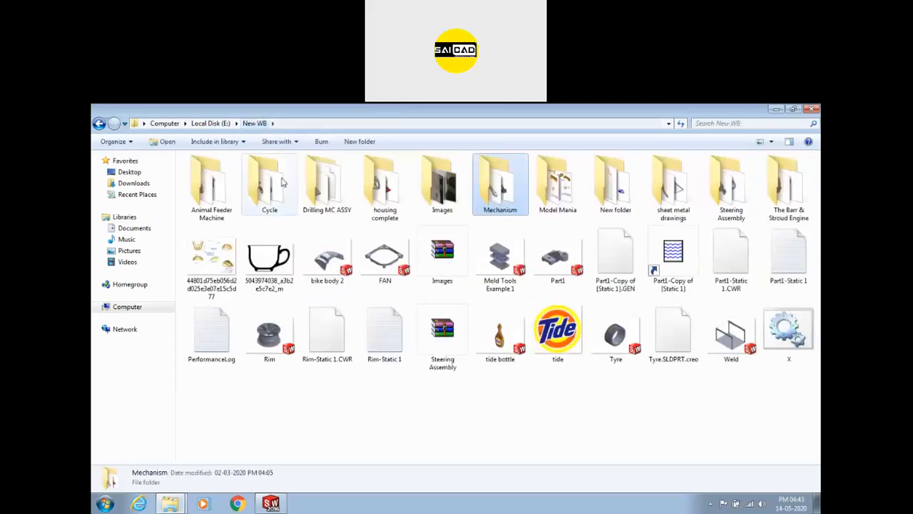
double_click(376, 216)
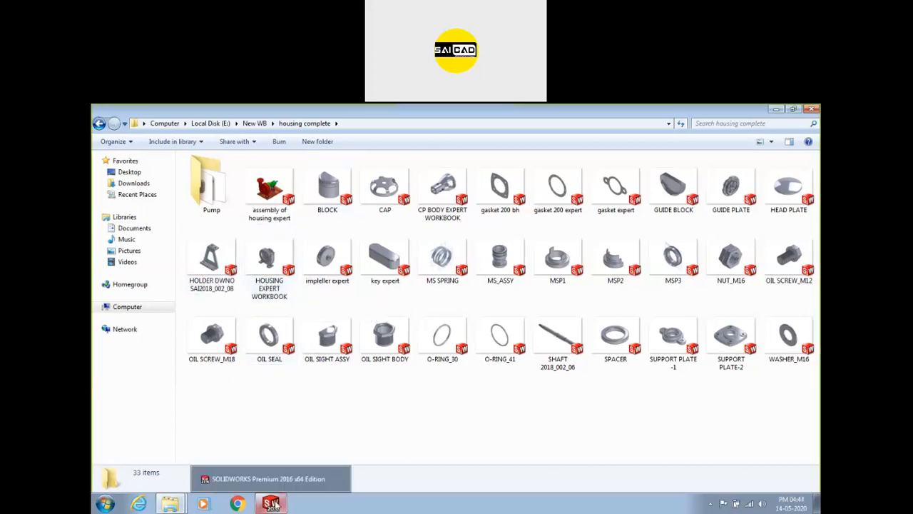
Switch back to SOLIDWORKS and start a new assembly document.
left_click(273, 504)
left_click(194, 111)
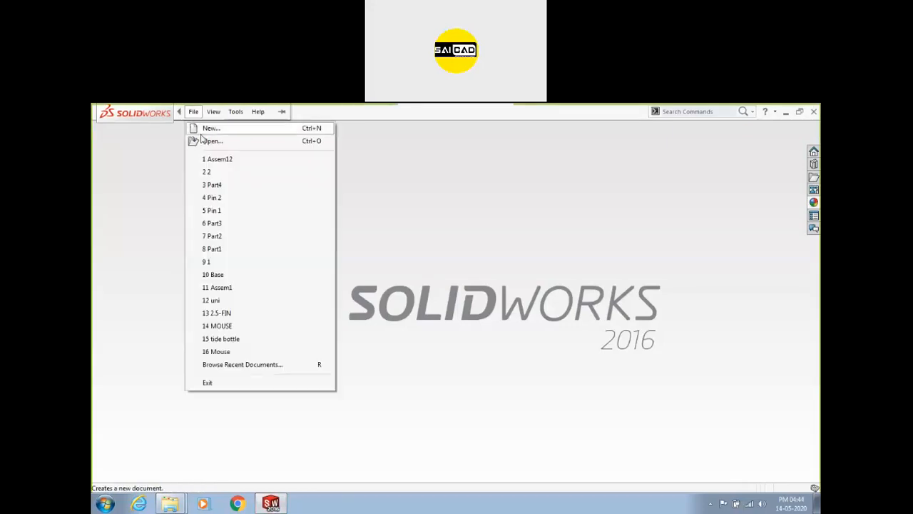
left_click(202, 136)
left_click(505, 406)
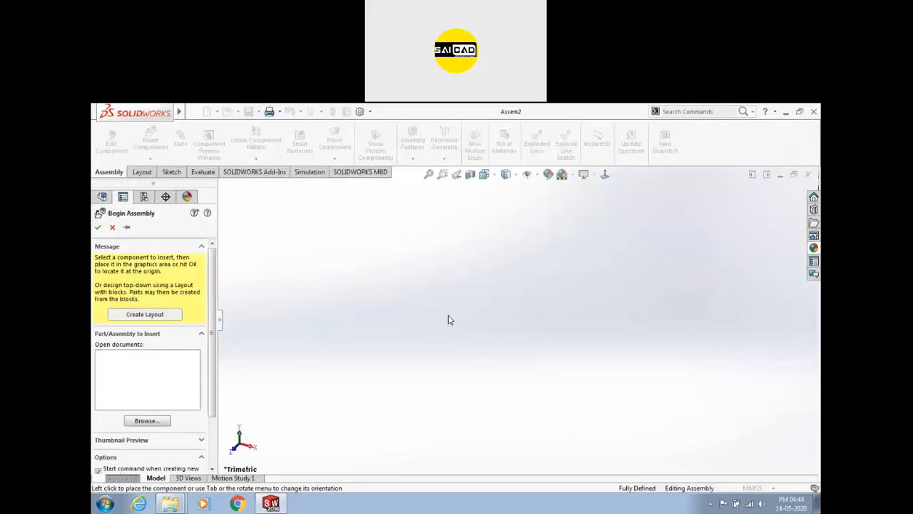
Browse for components to insert in the housing complete folder of New WB on Local Disk (E:).
left_click(150, 423)
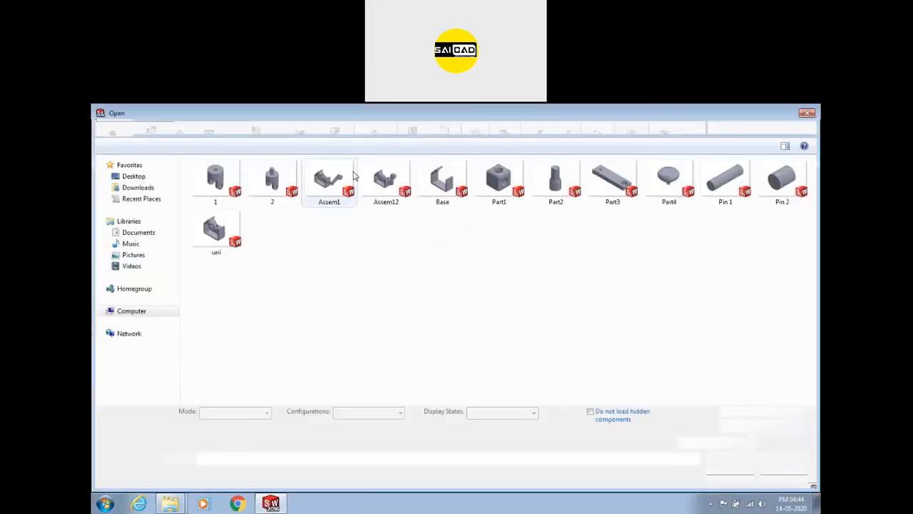
left_click(223, 128)
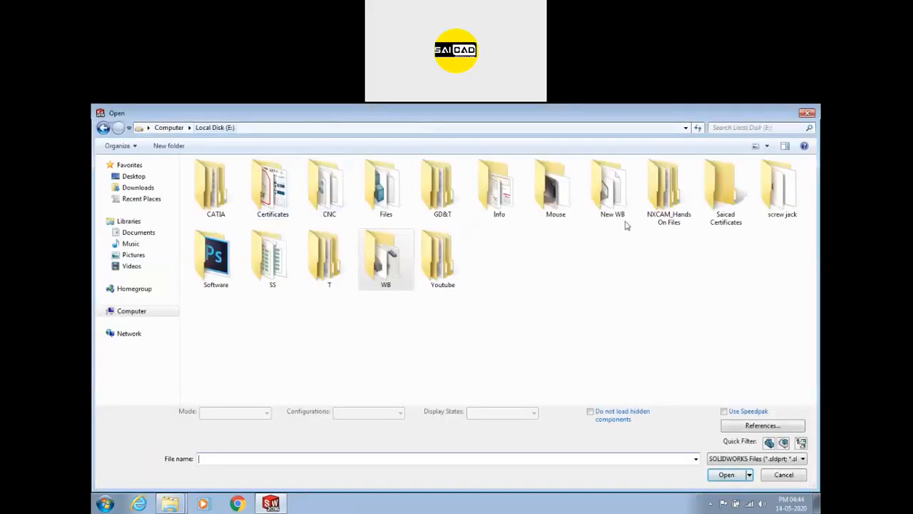
double_click(614, 192)
double_click(382, 191)
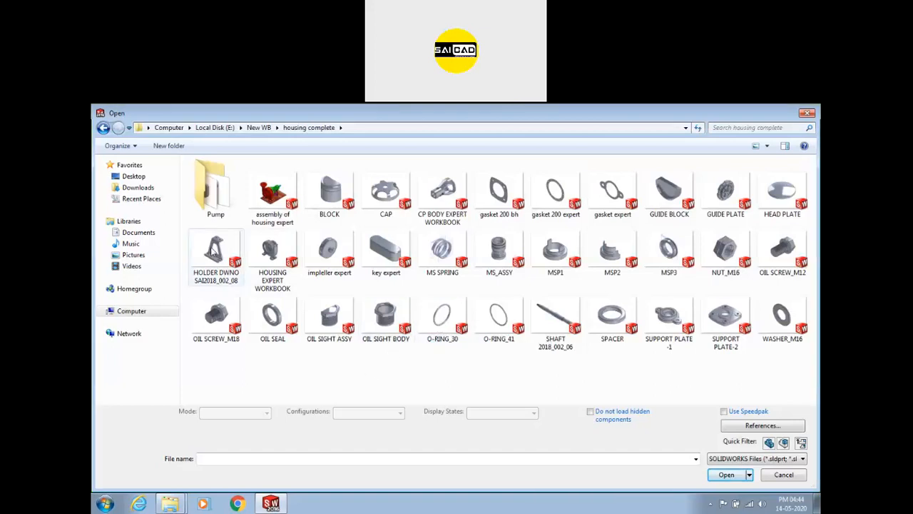
Look inside the Pump subfolder and return to the housing complete folder.
left_click(213, 246)
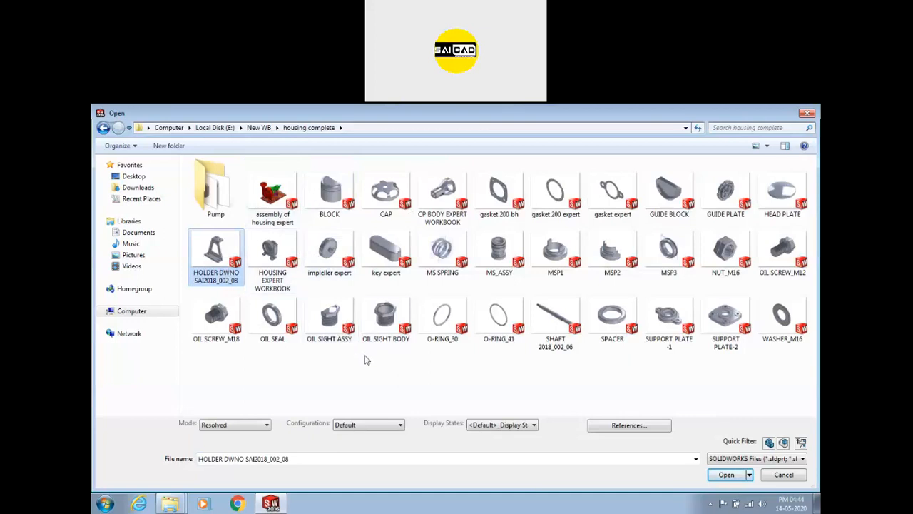
double_click(207, 184)
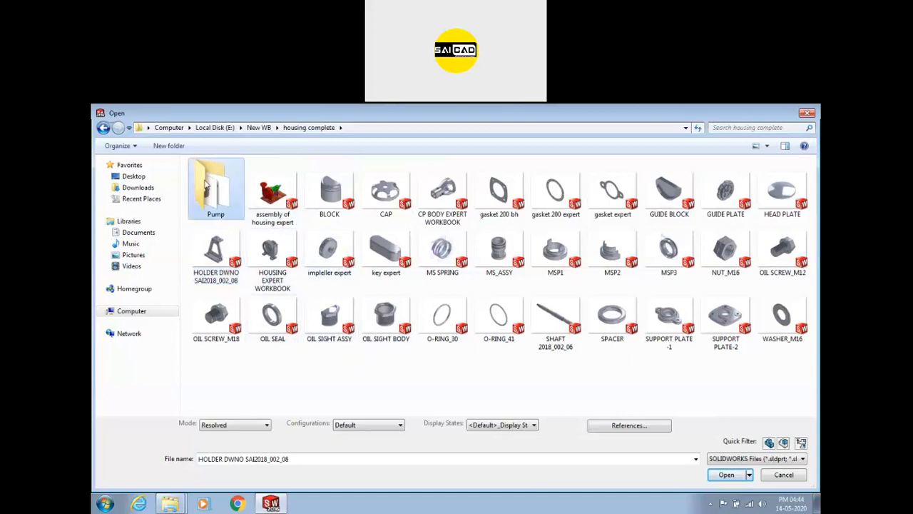
left_click(308, 126)
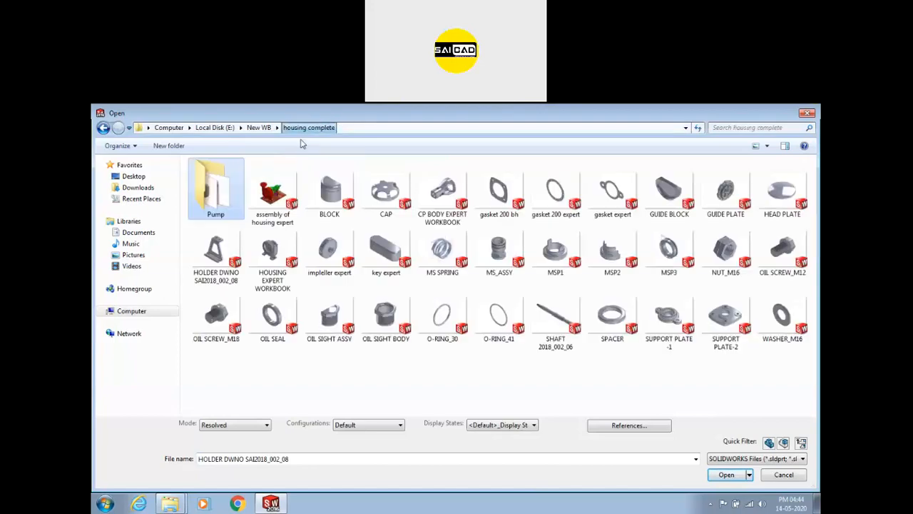
Open HOLDER DWNO SAI2018_002_08, HOUSING EXPERT WORKBOOK, CP BODY EXPERT WORKBOOK and SUPPORT PLATE-2 together for insertion.
left_click(215, 245)
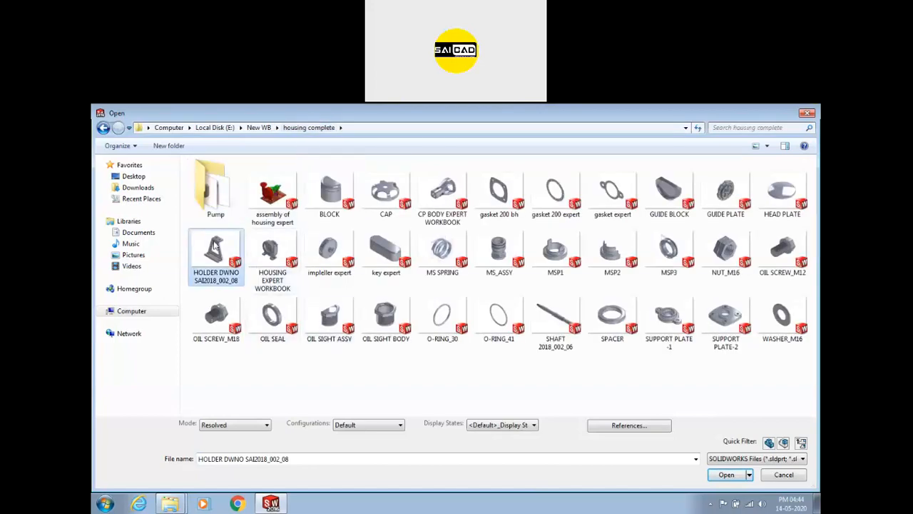
left_click(286, 258, "ctrl")
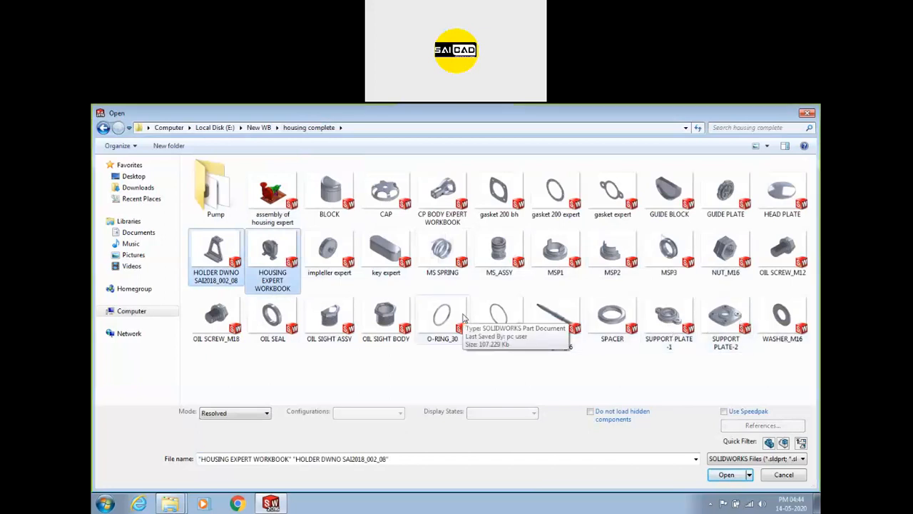
left_click(441, 189, "ctrl")
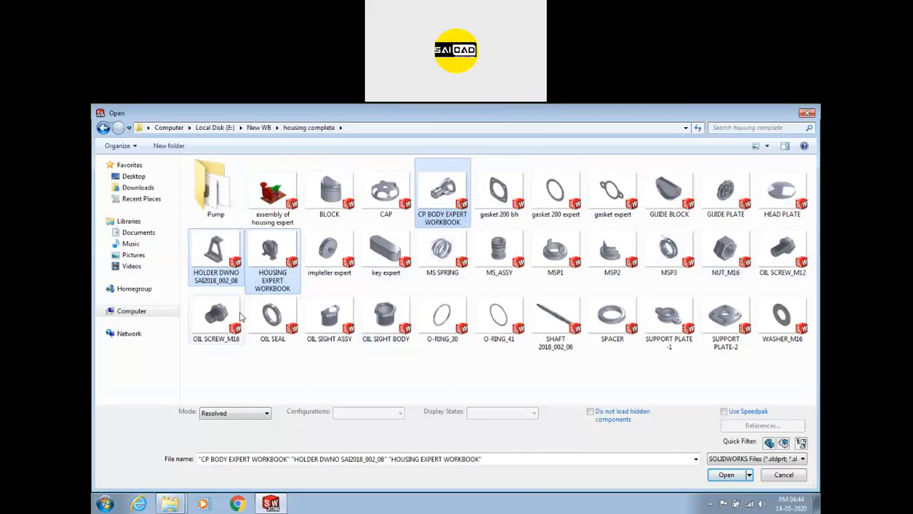
left_click(725, 320, "ctrl")
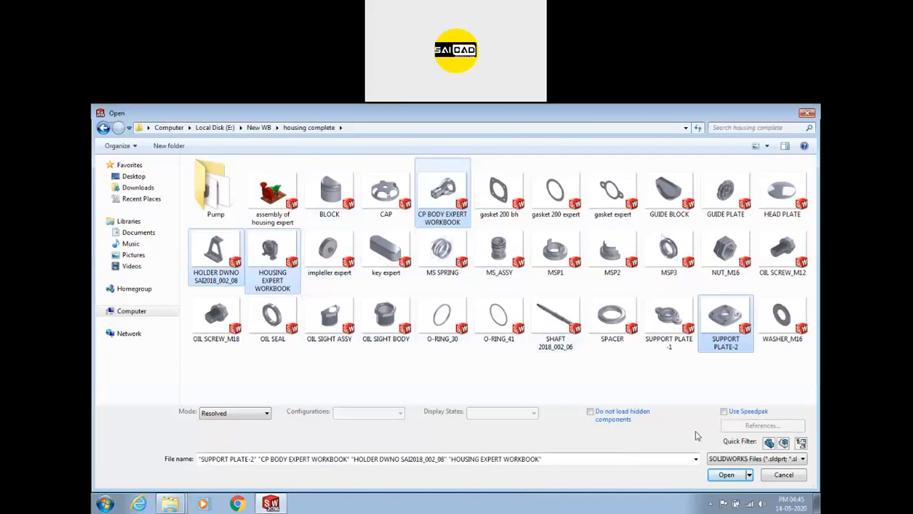
left_click(725, 474)
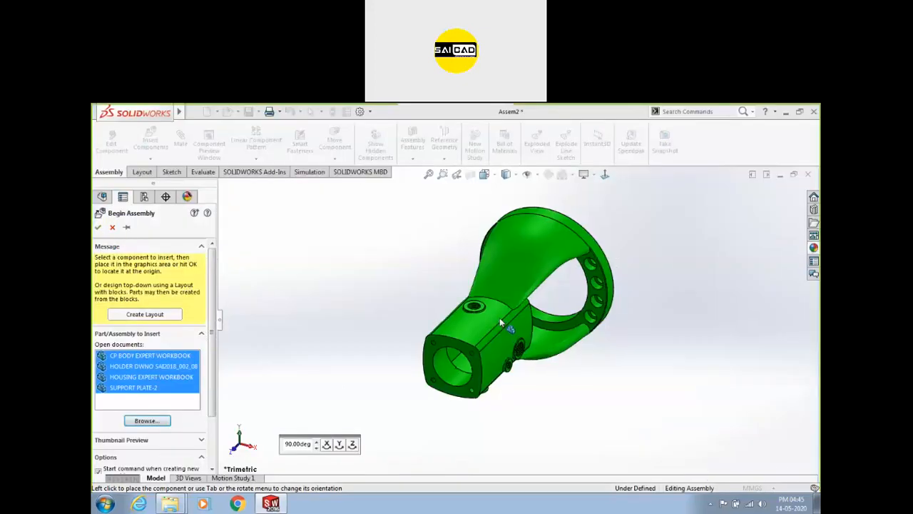
Place the CP body, the holder and the housing on either side of it, and the support plate just below the body.
left_click(608, 309)
left_click(489, 303)
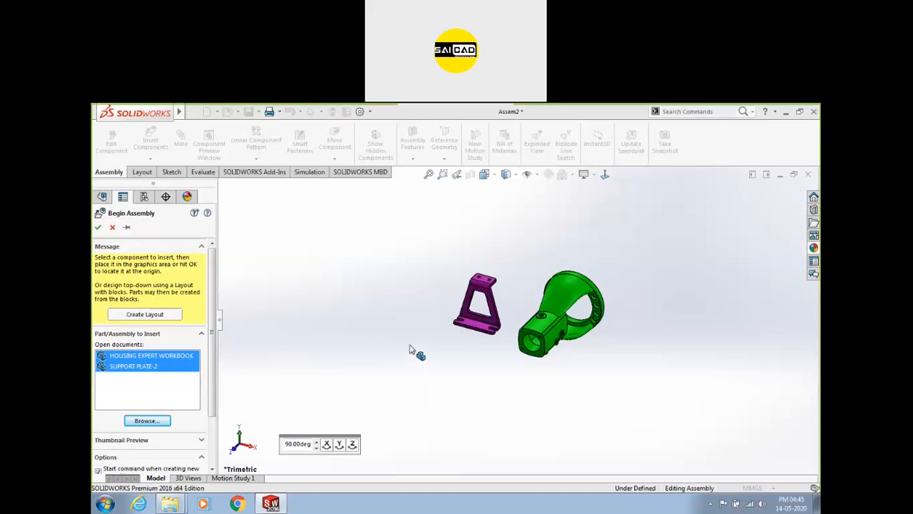
left_click(640, 352)
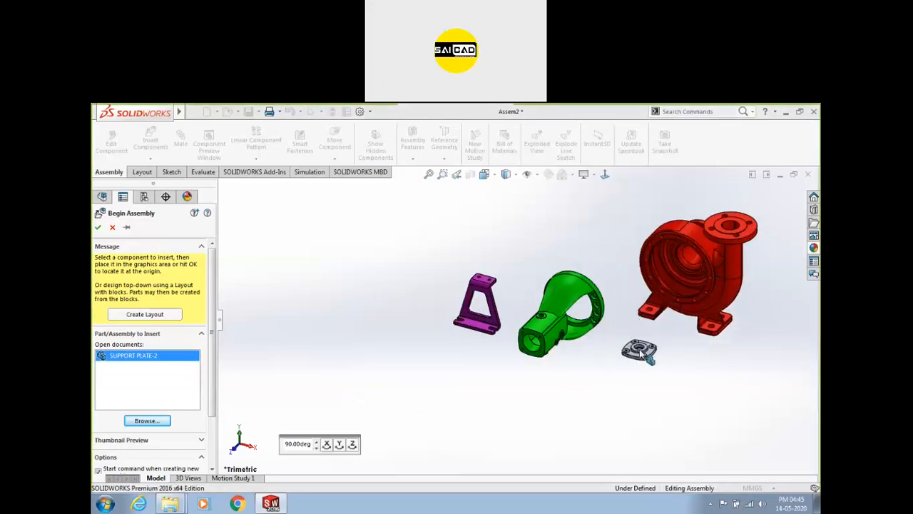
left_click(605, 363)
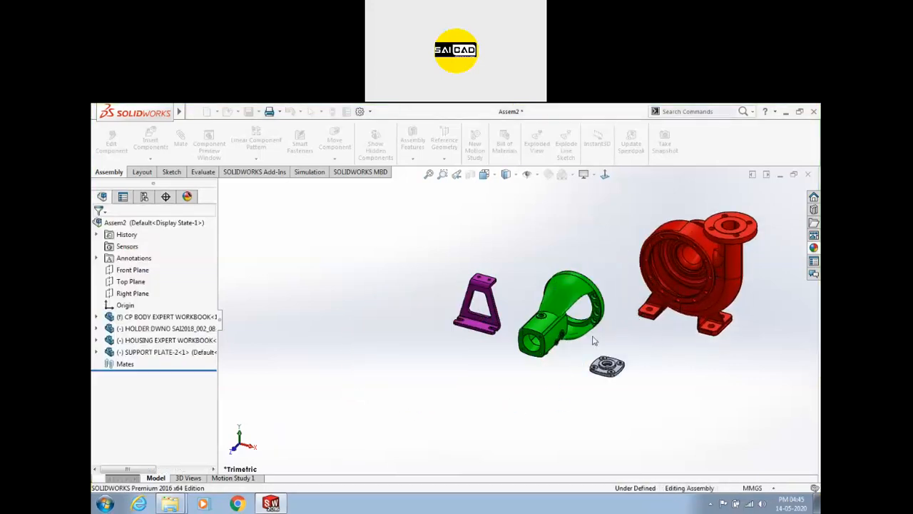
Insert the GUIDE PLATE component from the housing complete folder and place it between the CP body and the housing.
middle_click_drag(662, 313, 637, 311)
scroll(642, 287, "down", 2)
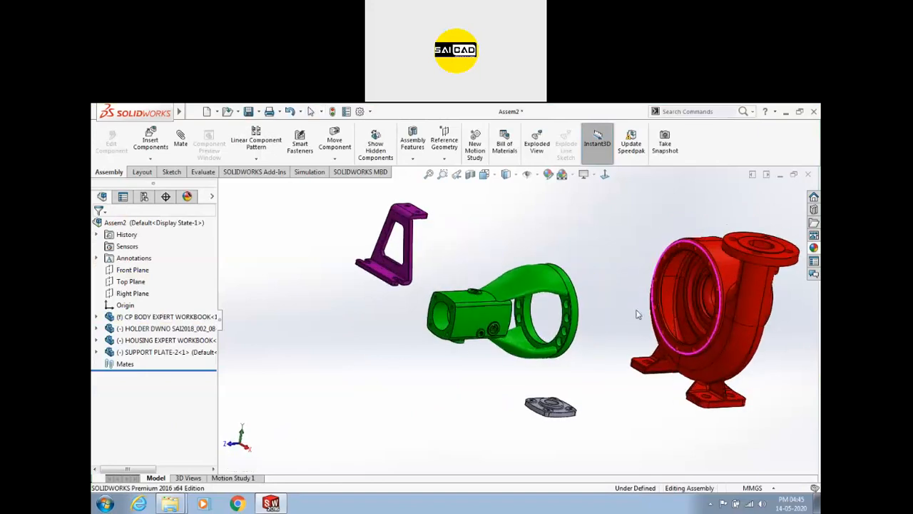
left_click(150, 137)
left_click(146, 411)
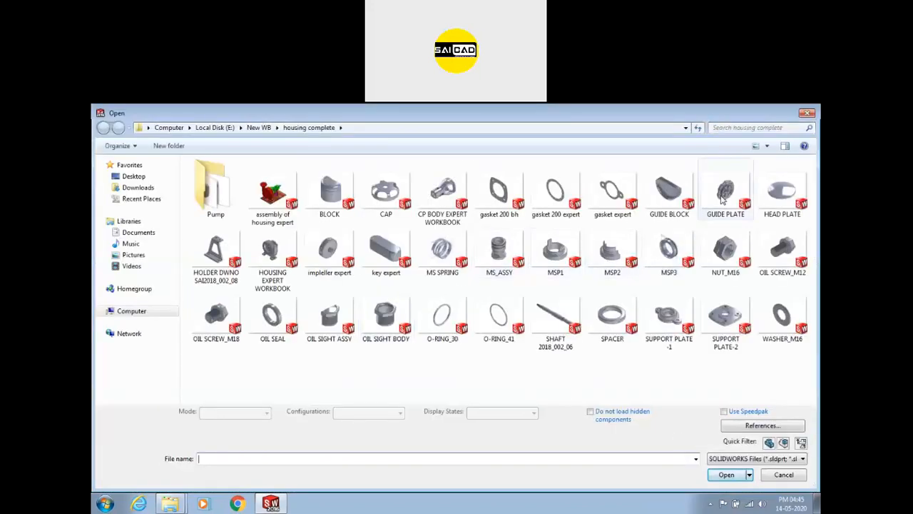
left_click(722, 201)
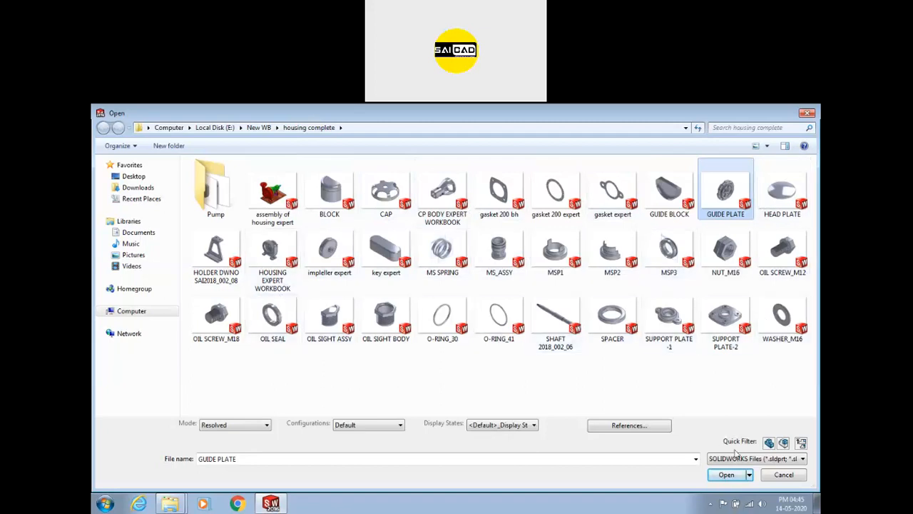
left_click(725, 476)
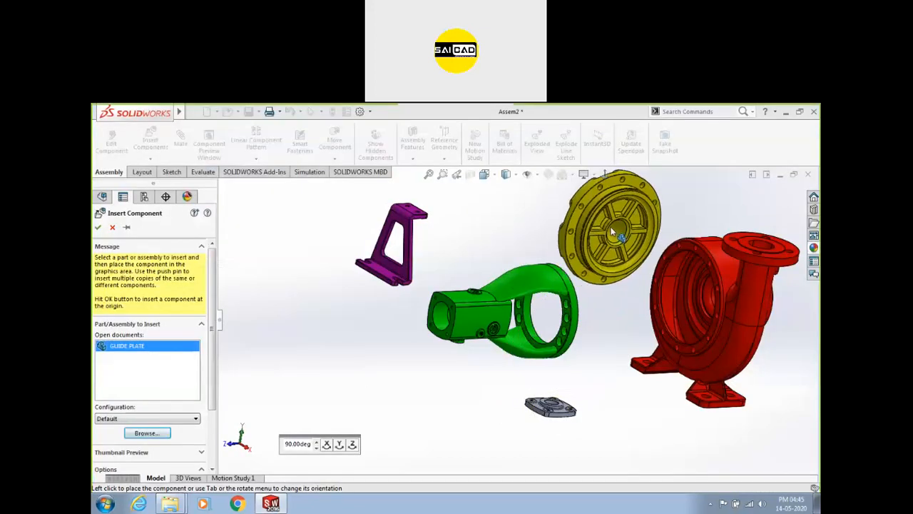
left_click(607, 315)
Move the red housing slightly downward beside the guide plate.
middle_click_drag(603, 316, 673, 264)
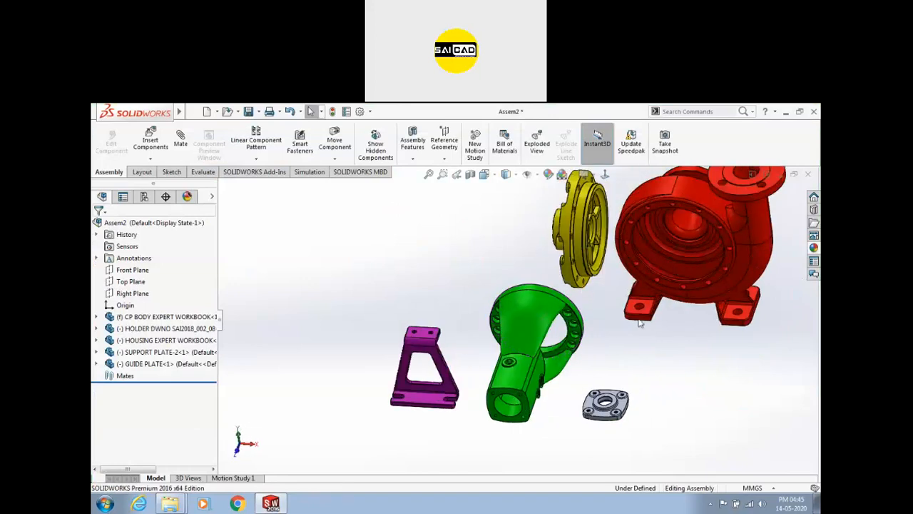
scroll(613, 265, "down", 2)
middle_click_drag(613, 265, 590, 275)
scroll(593, 247, "down", 2)
middle_click_drag(594, 241, 632, 249)
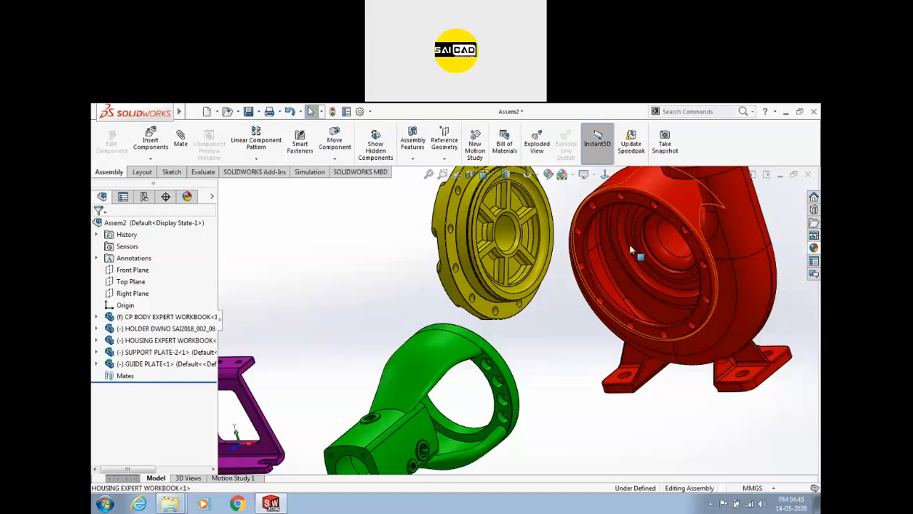
left_click_drag(631, 250, 629, 286)
scroll(561, 298, "up", 4)
Float the CP BODY EXPERT WORKBOOK component and fix the HOLDER DWNO SAI2018_002_08 component instead.
left_click_drag(479, 339, 434, 356)
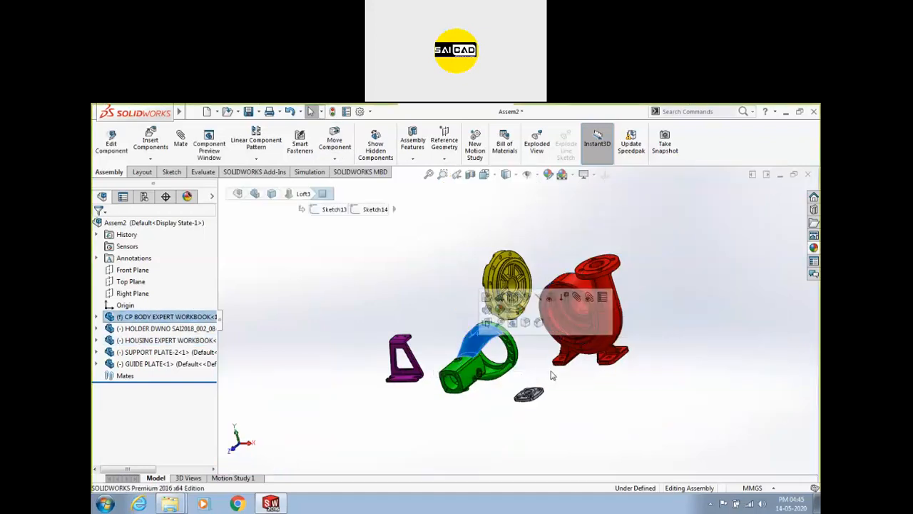
left_click(552, 376)
right_click(488, 341)
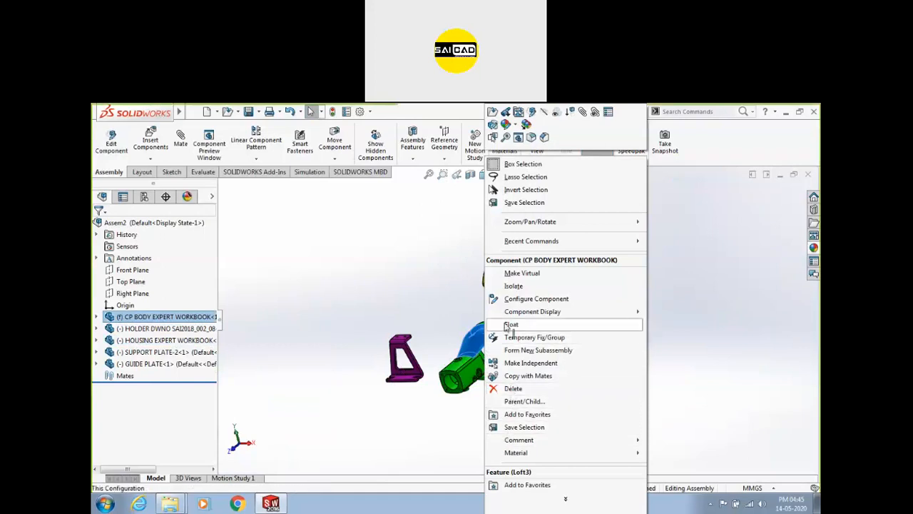
left_click(511, 323)
left_click(403, 353)
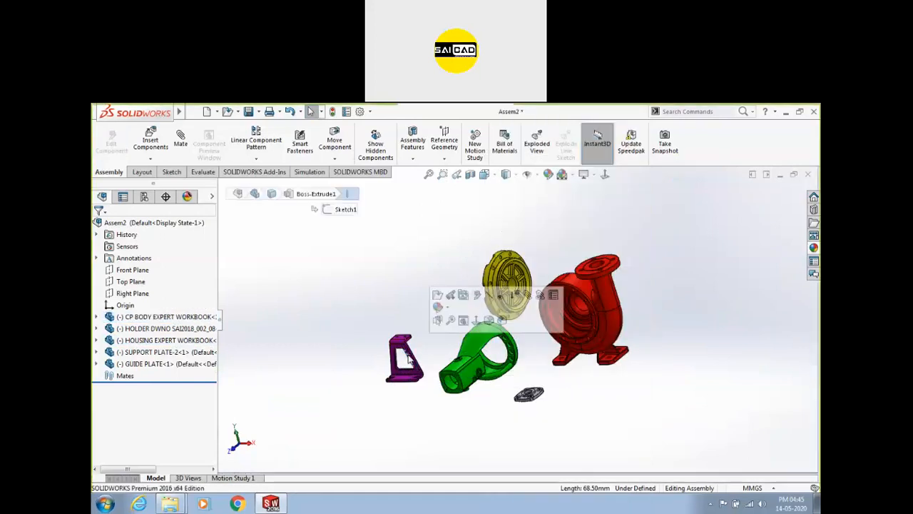
right_click(407, 353)
left_click(431, 351)
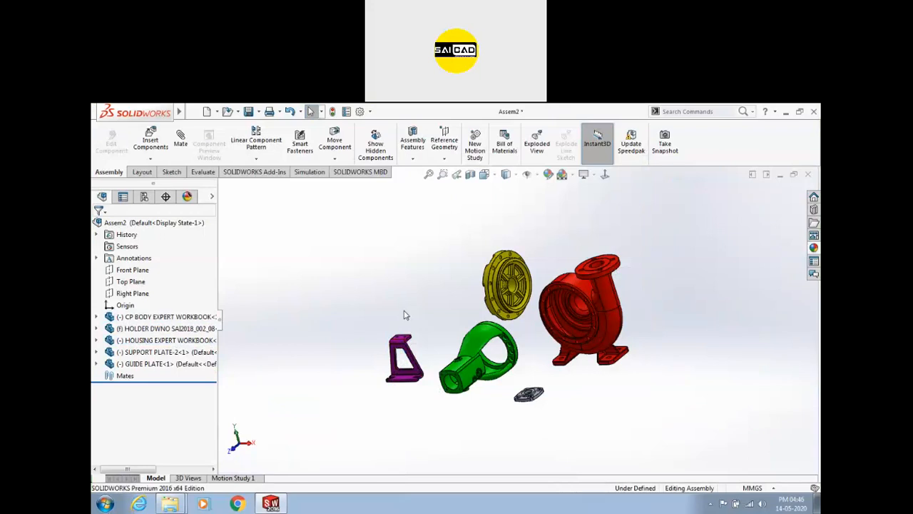
Move the green CP body so that it sits above the purple holder.
scroll(428, 343, "down", 2)
left_click_drag(492, 382, 362, 241)
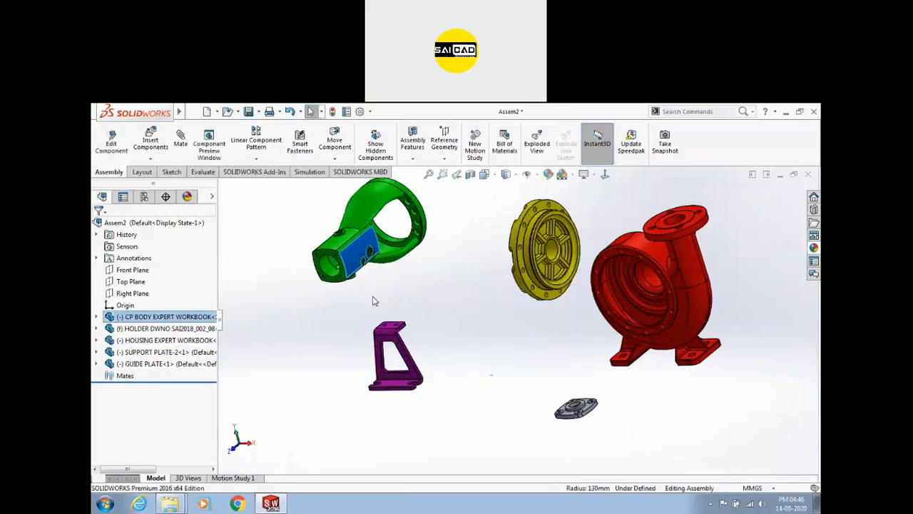
scroll(377, 300, "down", 3)
middle_click_drag(395, 321, 410, 334)
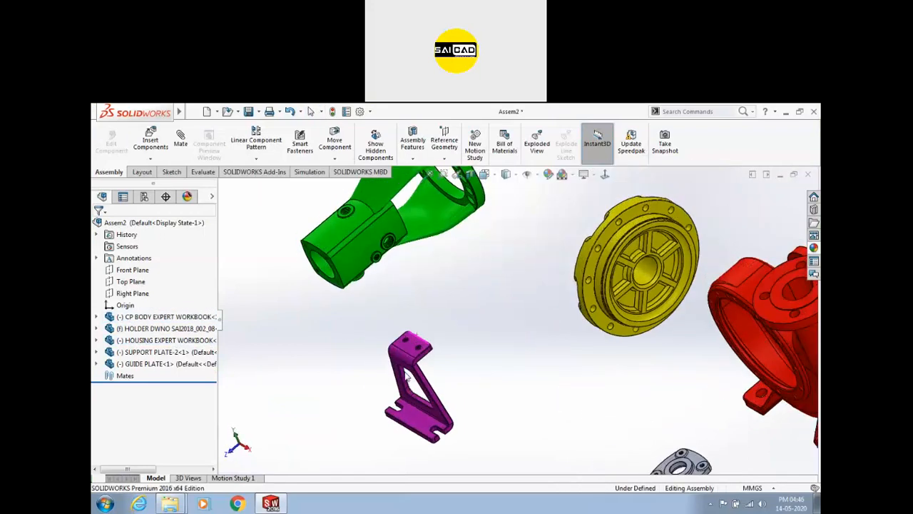
Add a concentric mate between one hole in the holder's top flange and a threaded hole in the CP body's mounting pad.
scroll(422, 335, "down", 6)
scroll(451, 329, "down", 8)
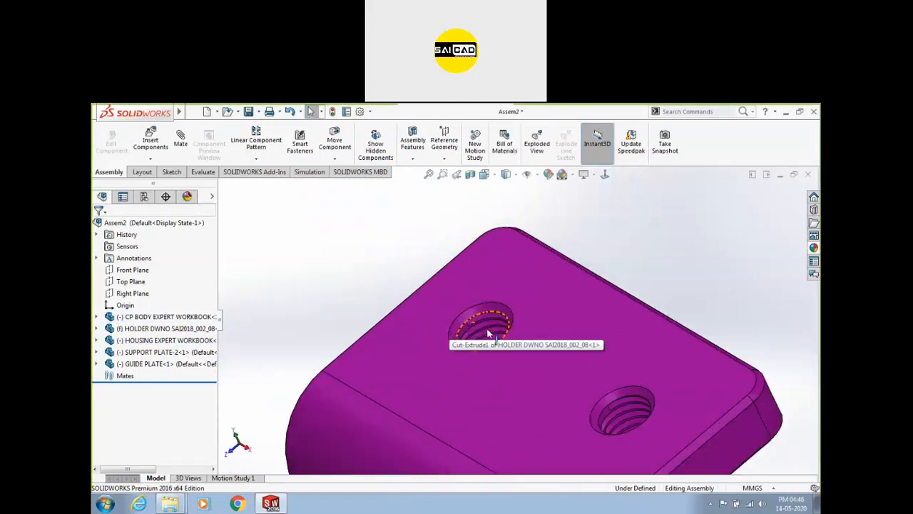
scroll(479, 327, "up", 4)
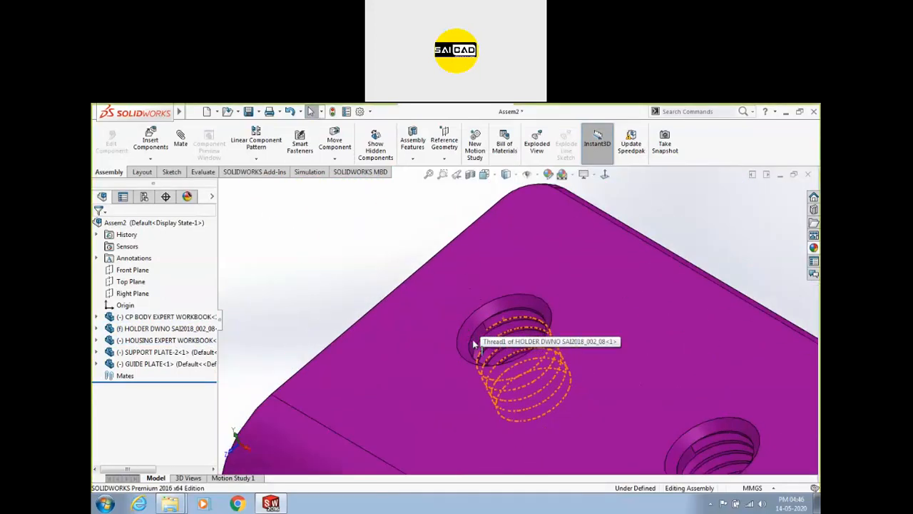
left_click(471, 331)
scroll(435, 343, "up", 5)
middle_click_drag(450, 346, 462, 249)
scroll(527, 346, "down", 10)
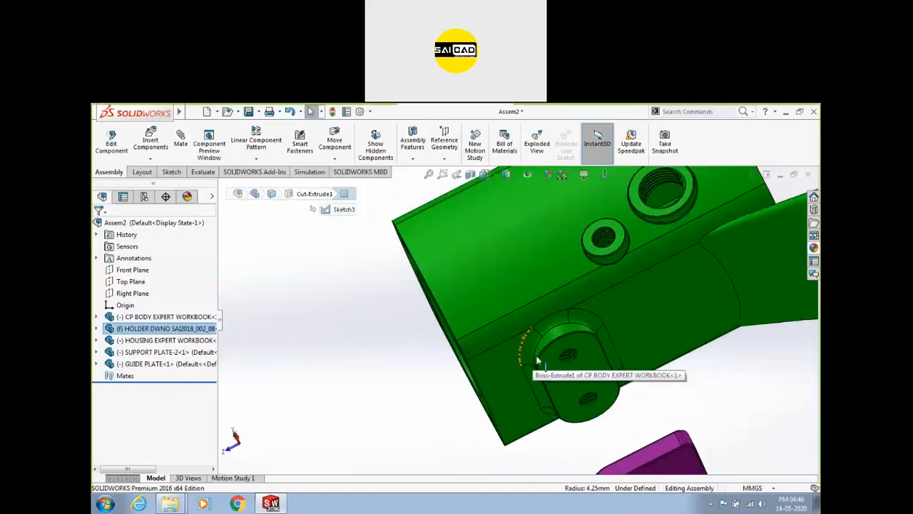
scroll(525, 338, "down", 2)
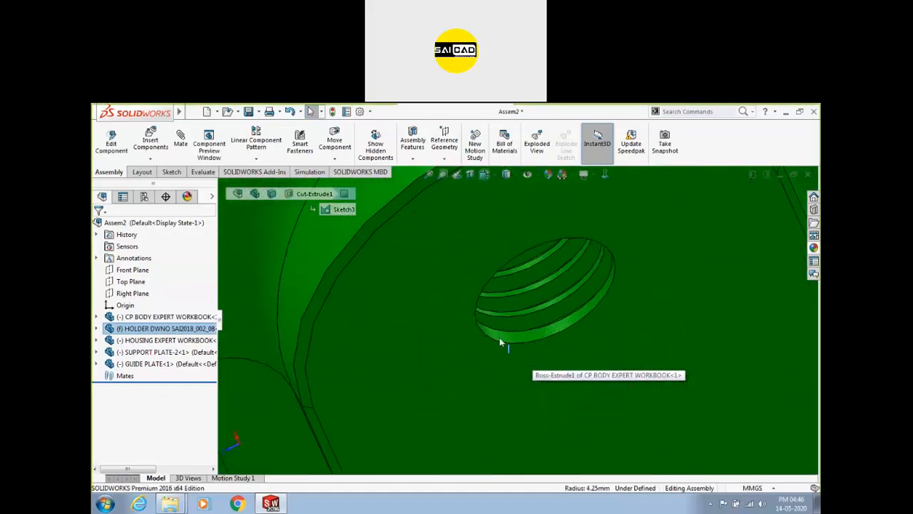
left_click(464, 325, "ctrl")
scroll(443, 321, "up", 6)
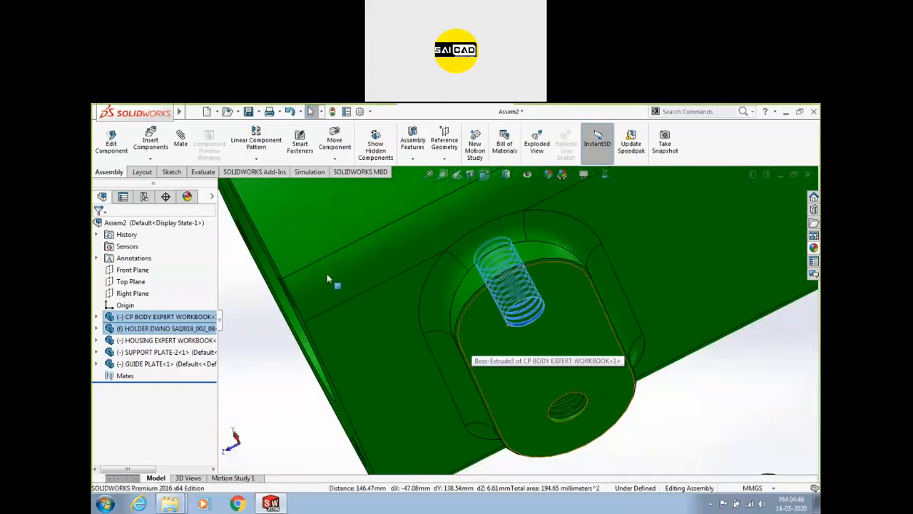
left_click(180, 139)
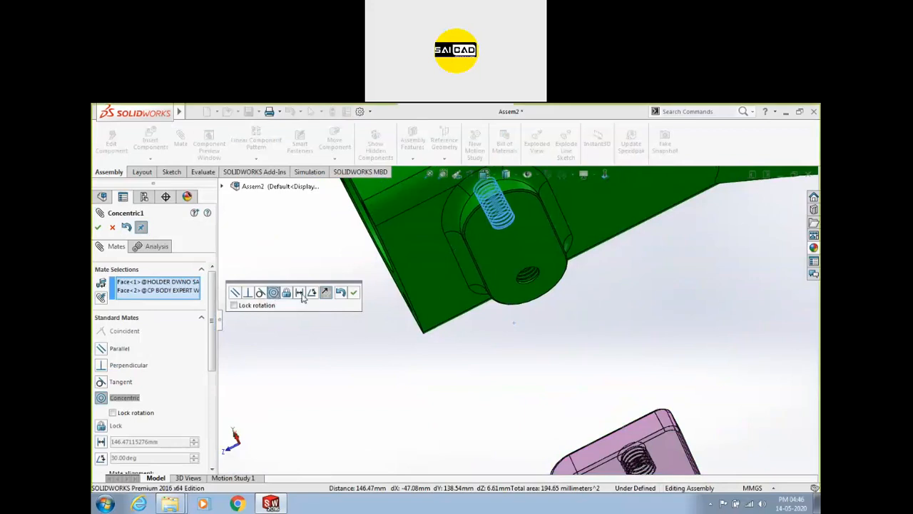
left_click(353, 293)
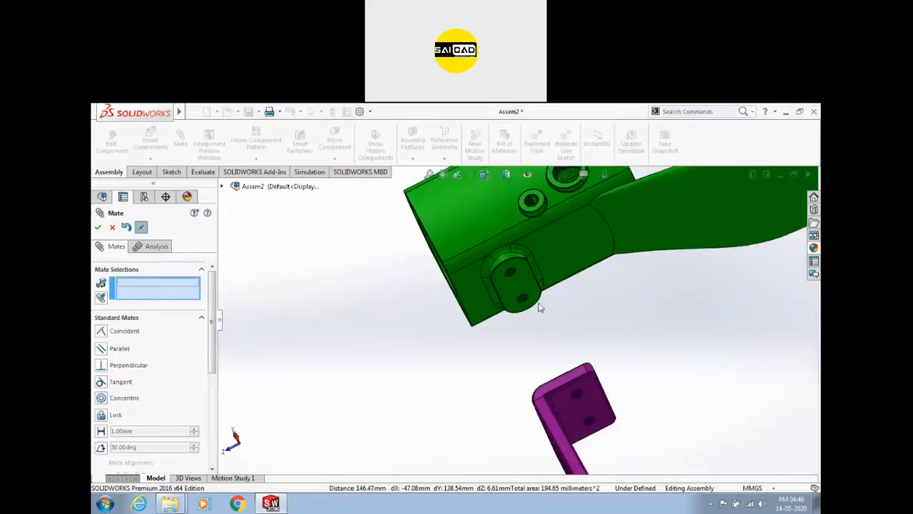
Add a coincident mate between the CP body's mounting pad face and the holder's top flange face.
left_click(519, 289)
middle_click_drag(534, 340, 644, 456)
left_click(643, 456)
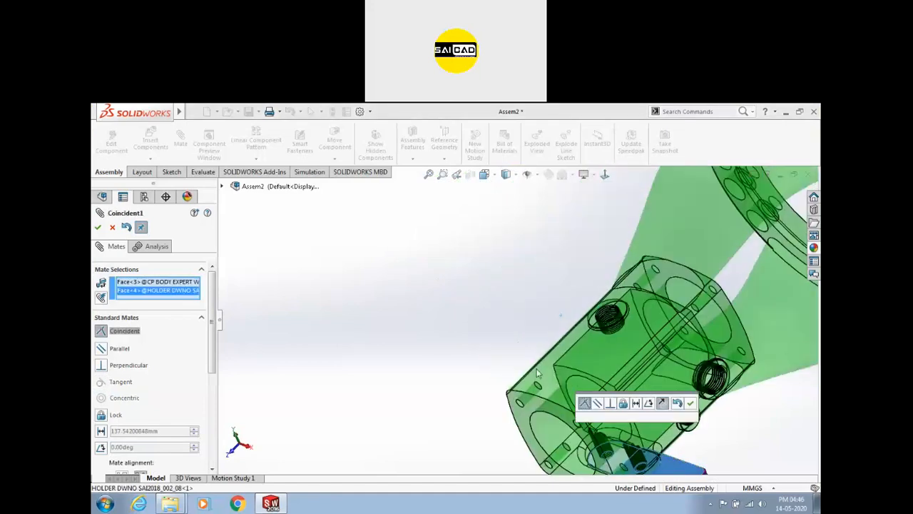
left_click(690, 403)
key("Escape")
Swing the green CP body around its mated hole to roughly line it up with the holder.
left_click_drag(596, 343, 492, 432)
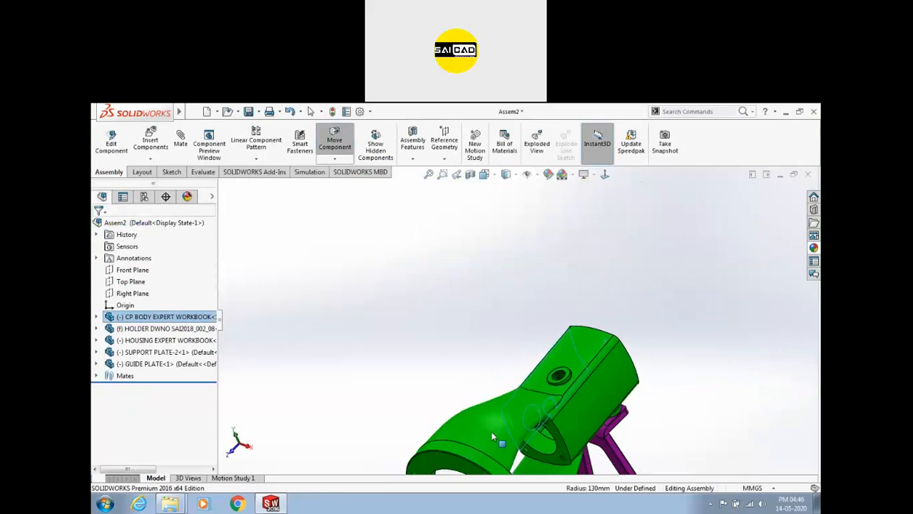
middle_click_drag(462, 334, 555, 364)
left_click_drag(613, 321, 659, 387)
Add a parallel mate between the end face of the holder's top flange and the CP body's flat end face.
scroll(541, 386, "down", 10)
scroll(575, 364, "up", 5)
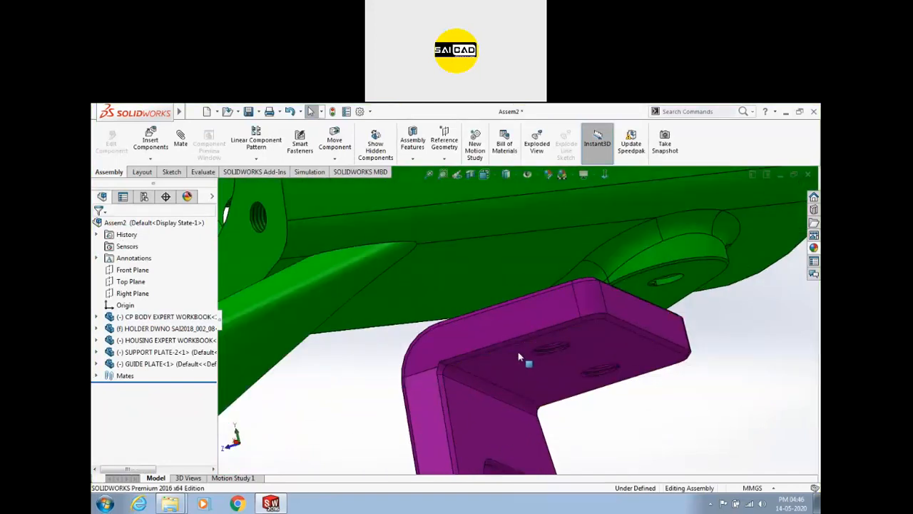
left_click(601, 319)
left_click(182, 139)
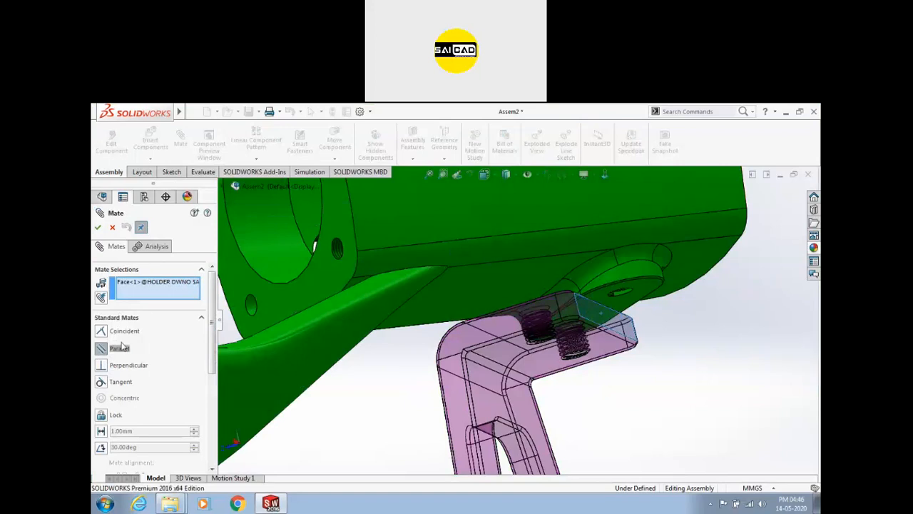
middle_click_drag(576, 286, 543, 308)
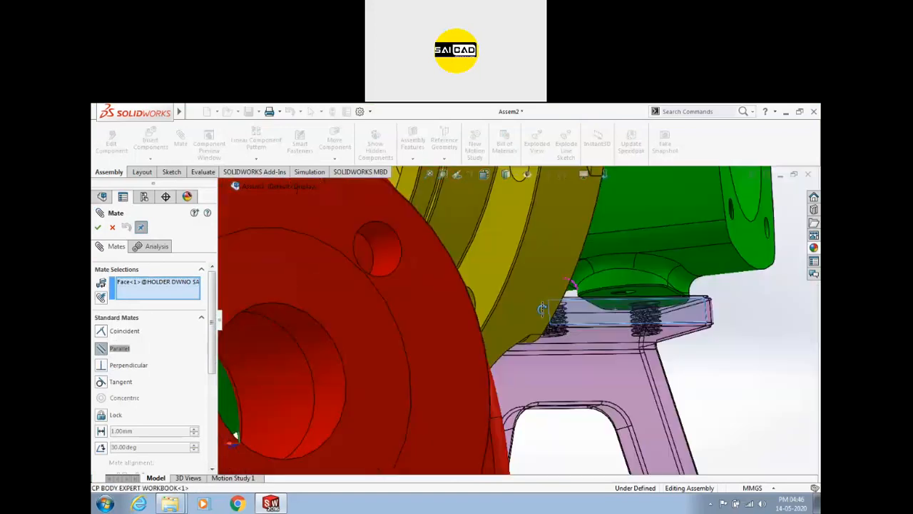
left_click(748, 242)
middle_click_drag(678, 318, 616, 369)
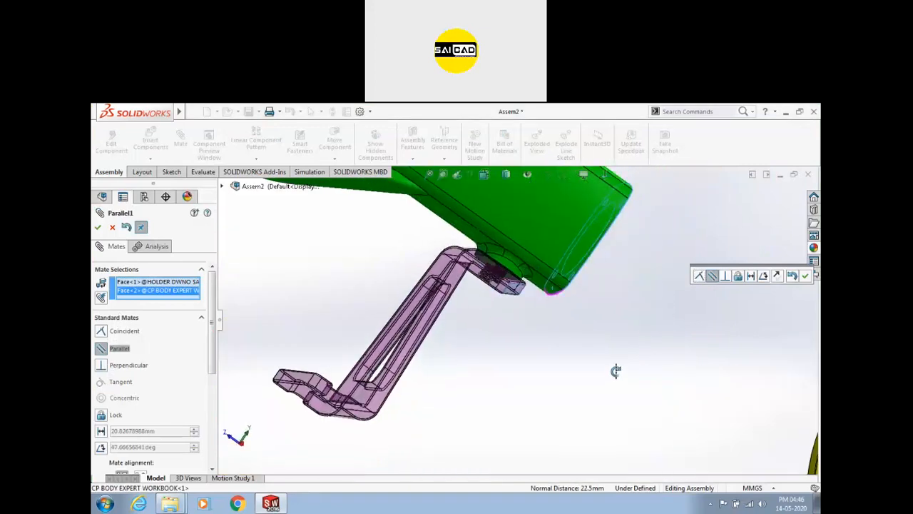
middle_click_drag(597, 291, 568, 301)
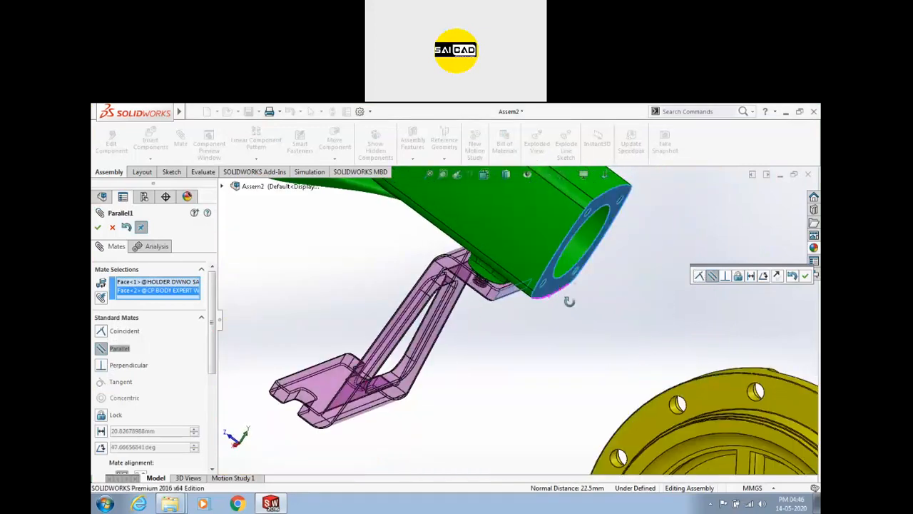
left_click(806, 277)
Move the yellow guide plate beside the CP body's ring and add a coincident mate between its recessed face and the ring's face.
middle_click_drag(748, 291, 655, 383)
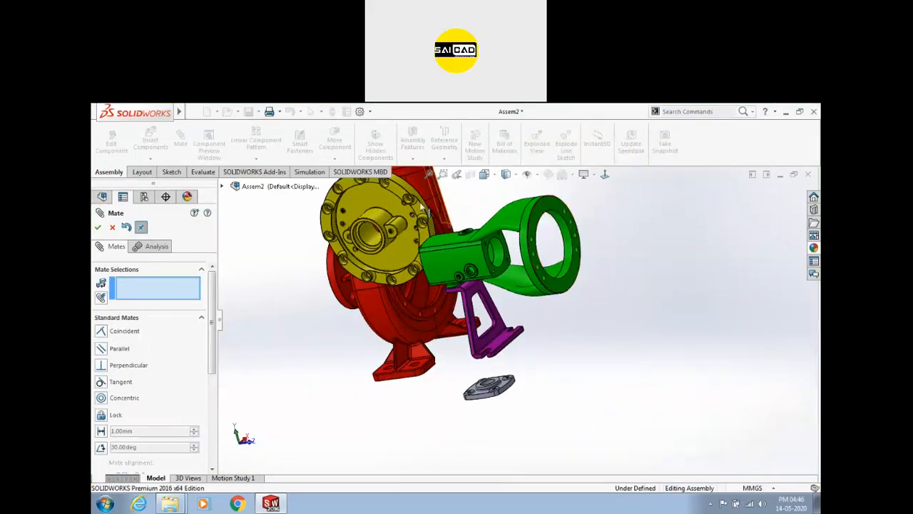
left_click_drag(421, 207, 695, 227)
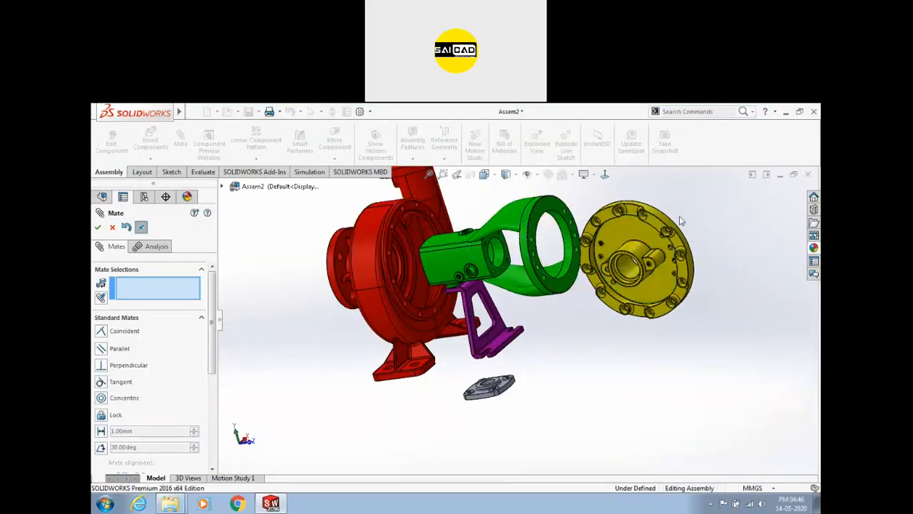
scroll(634, 223, "down", 4)
middle_click_drag(616, 249, 444, 240)
scroll(577, 261, "up", 5)
scroll(536, 306, "down", 6)
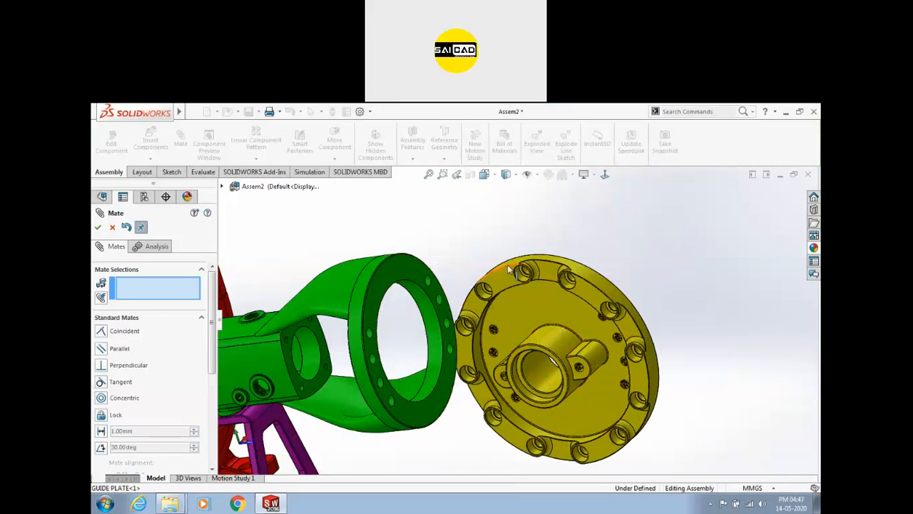
left_click(537, 309)
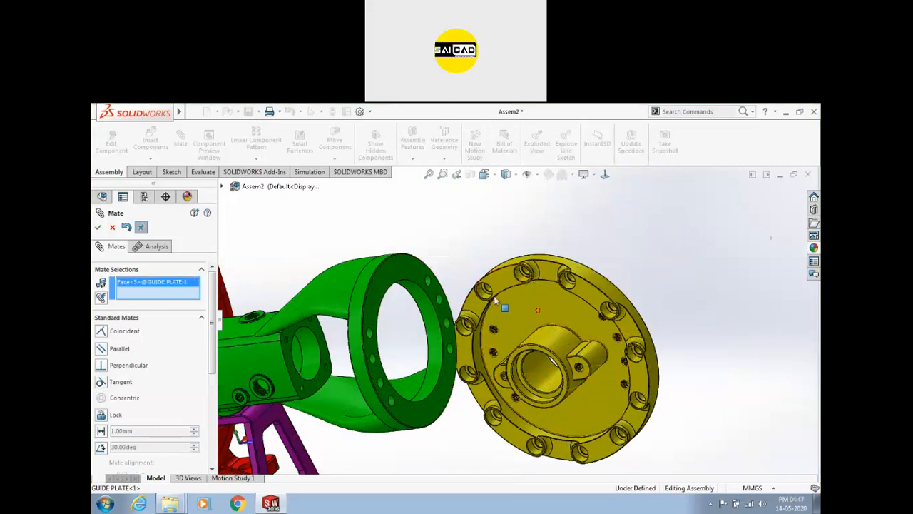
left_click(408, 267)
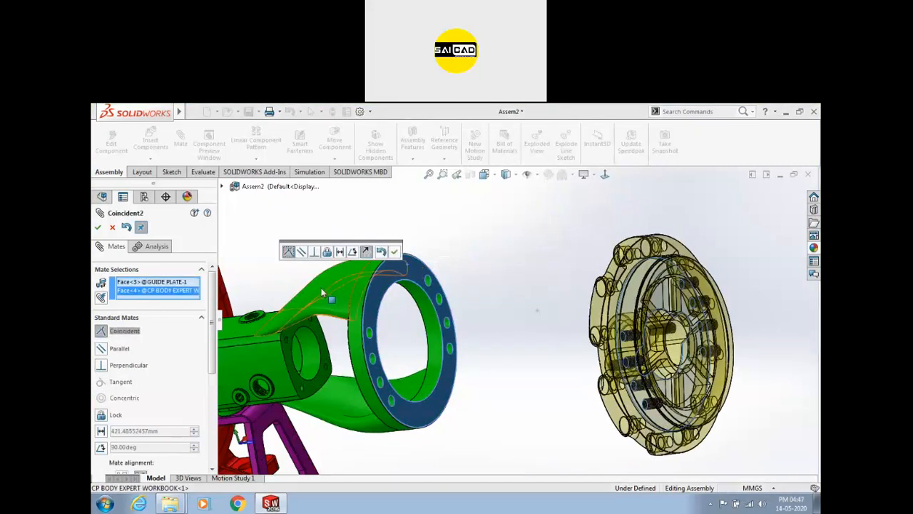
left_click(394, 251)
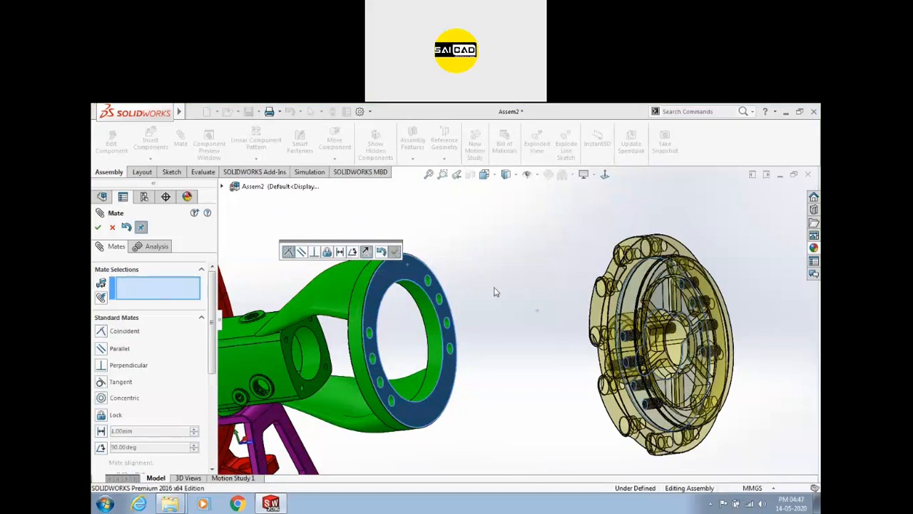
Make the guide plate's outer rim concentric with the CP body ring's outer face, and turn the plate to roughly align the holes.
left_click(596, 303)
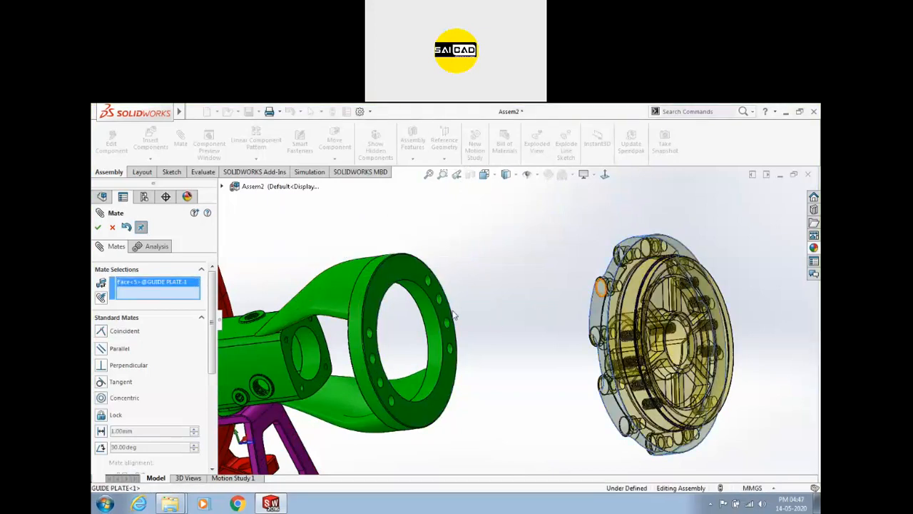
left_click(365, 284)
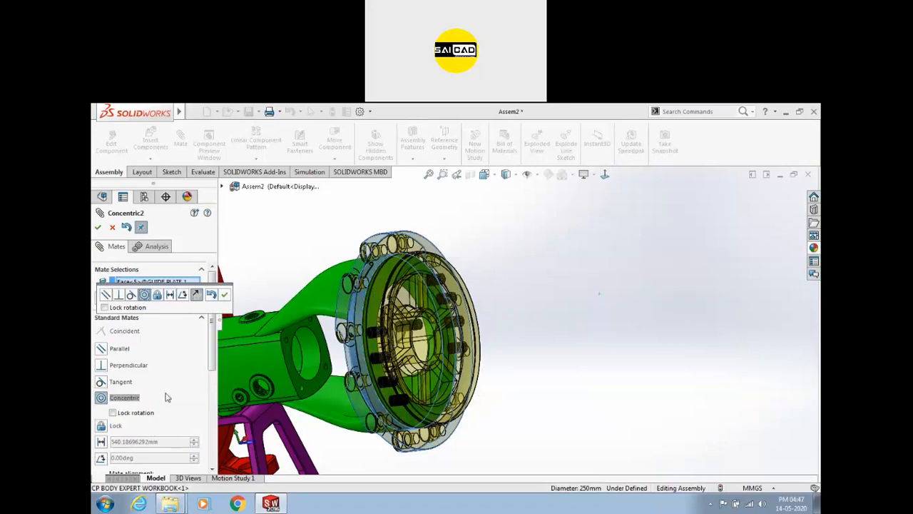
left_click(225, 295)
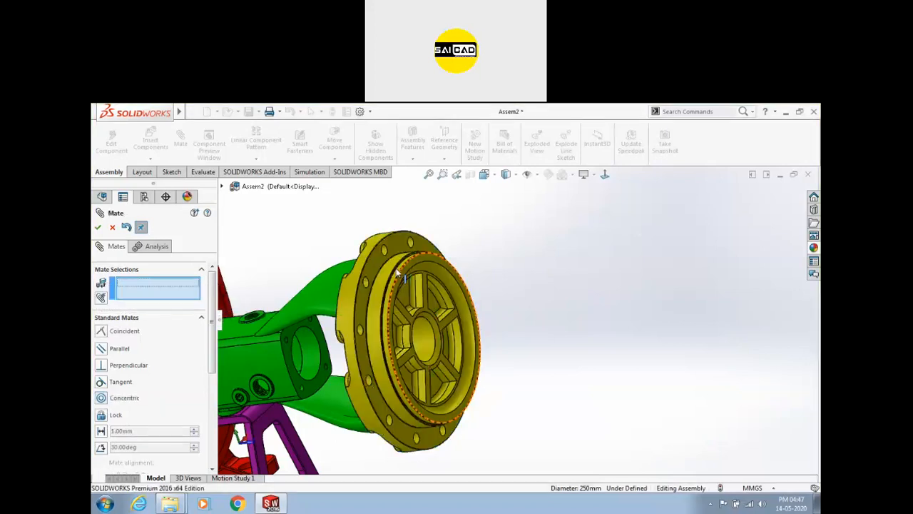
left_click_drag(373, 258, 413, 289)
Try to mate a guide plate thread face with the matching CP body ring hole, and clear the selections.
middle_click_drag(413, 289, 356, 289)
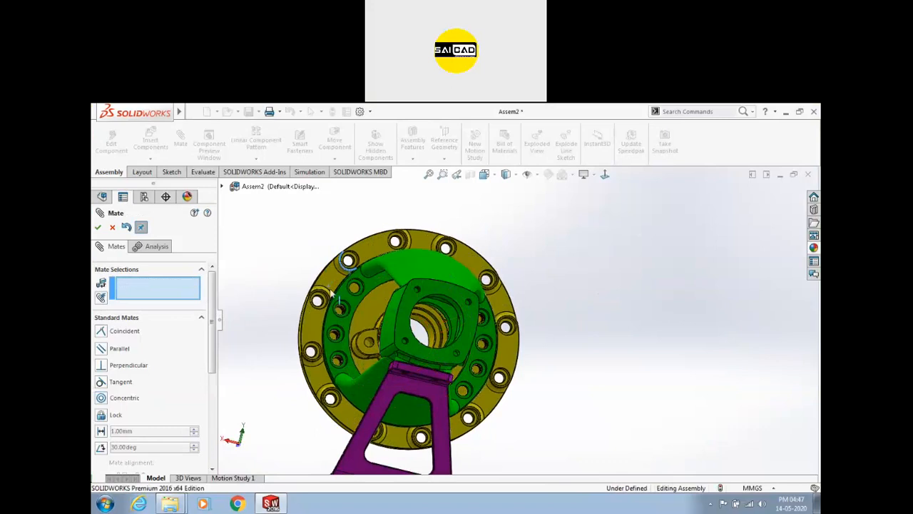
scroll(322, 318, "up", 2)
scroll(323, 318, "up", 3)
scroll(555, 262, "up", 3)
scroll(554, 262, "up", 2)
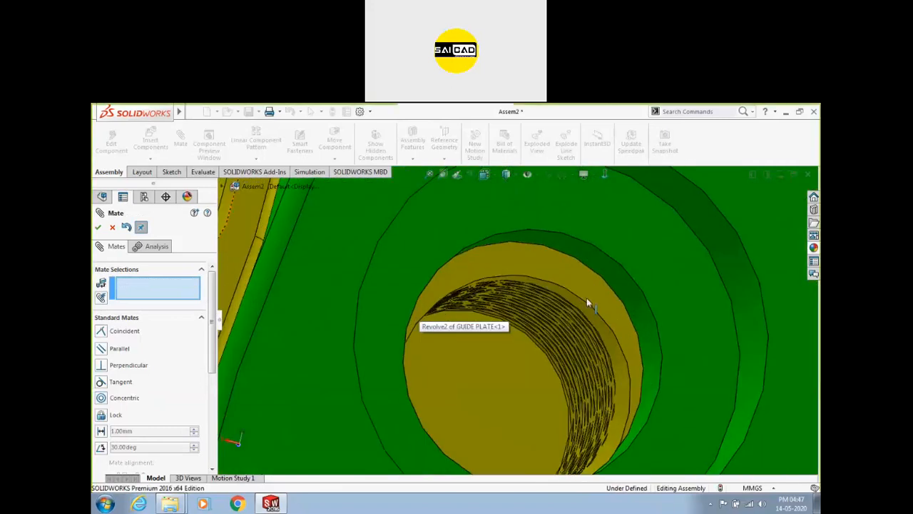
scroll(463, 278, "down", 4)
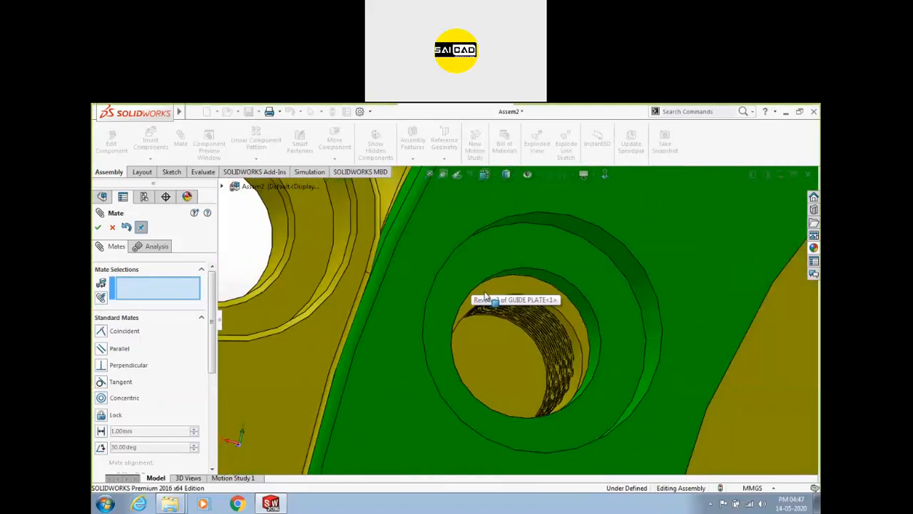
middle_click_drag(448, 329, 478, 327)
scroll(507, 334, "up", 5)
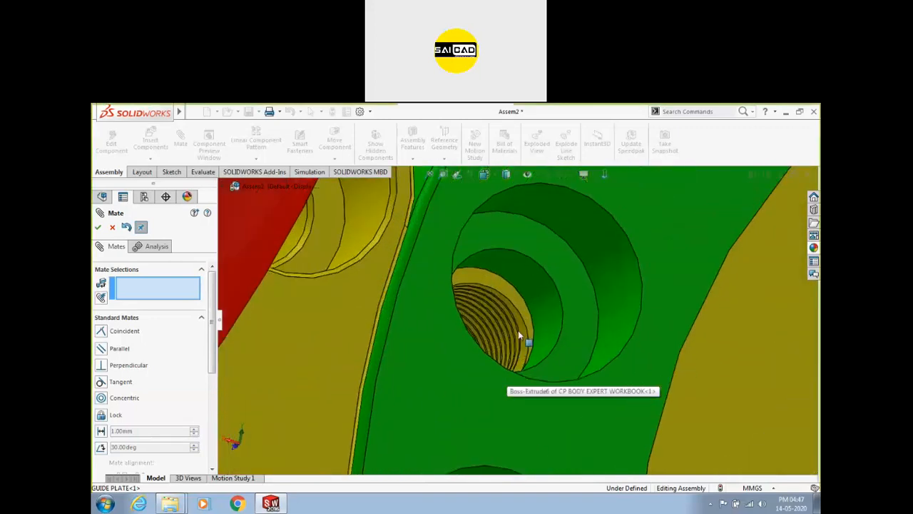
scroll(525, 328, "up", 2)
left_click(530, 349)
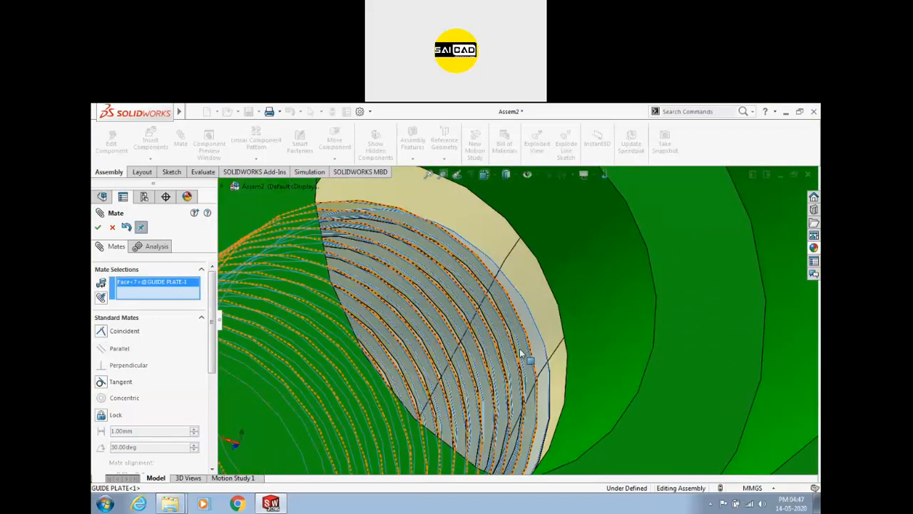
scroll(474, 348, "down", 3)
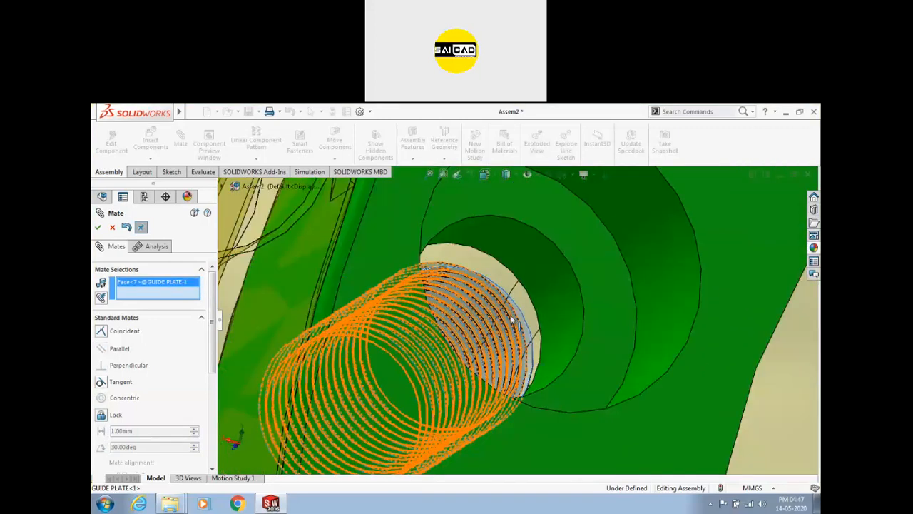
left_click(567, 275)
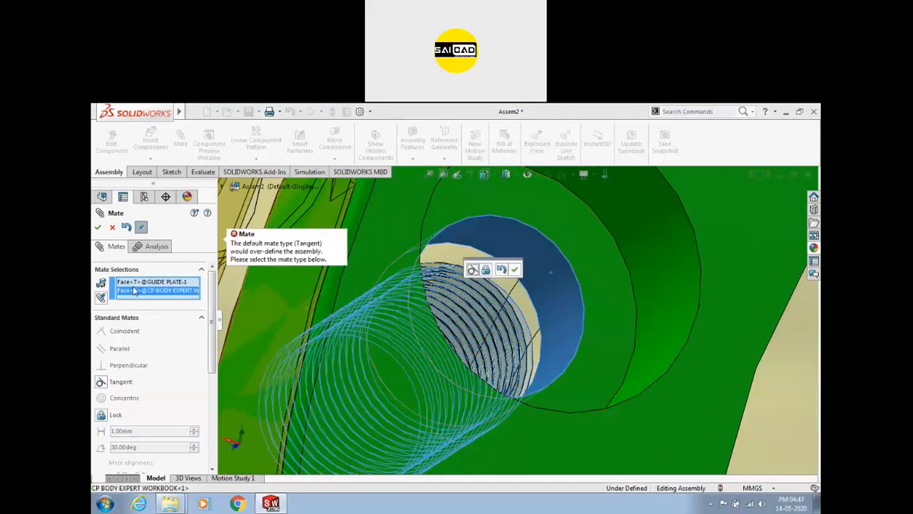
right_click(135, 291)
left_click(178, 293)
scroll(500, 299, "down", 5)
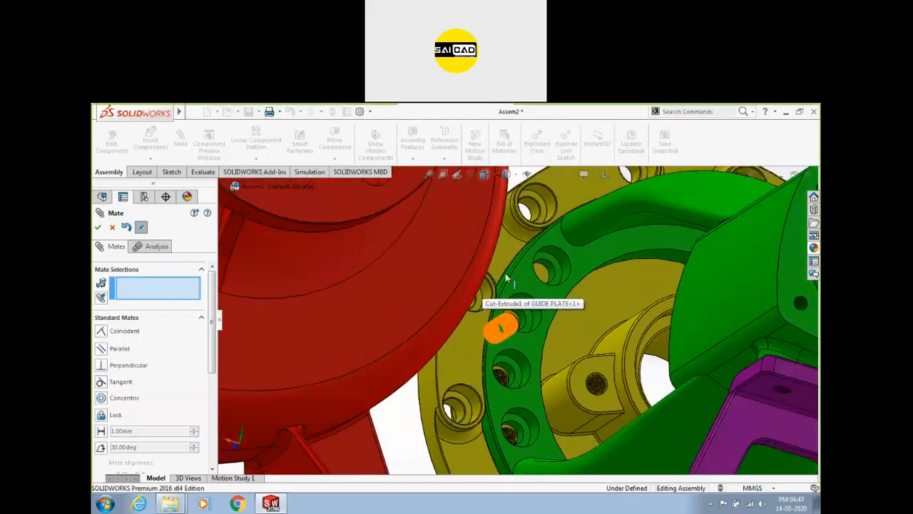
Add a concentric mate between a threaded hole in the guide plate and the matching bolt hole in the CP body's ring.
scroll(507, 316, "up", 3)
middle_click_drag(512, 312, 453, 344)
scroll(451, 313, "down", 2)
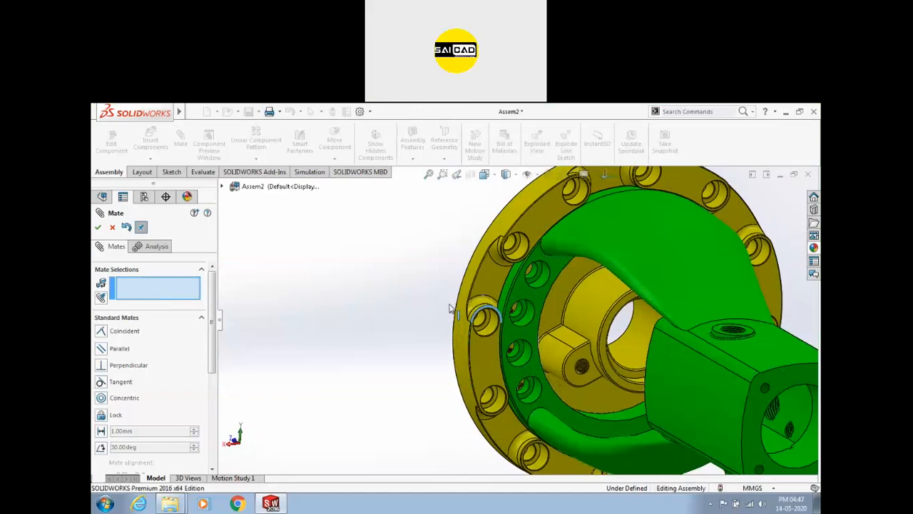
scroll(515, 328, "down", 3)
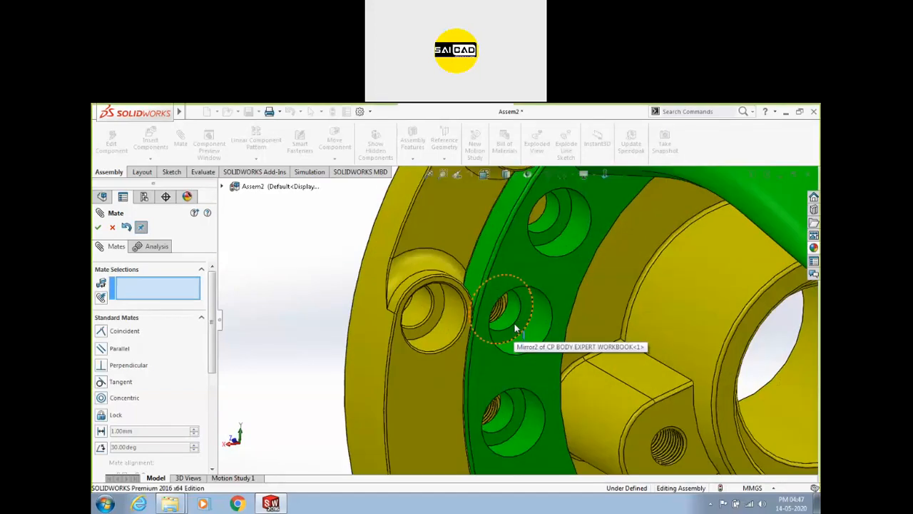
scroll(515, 328, "down", 5)
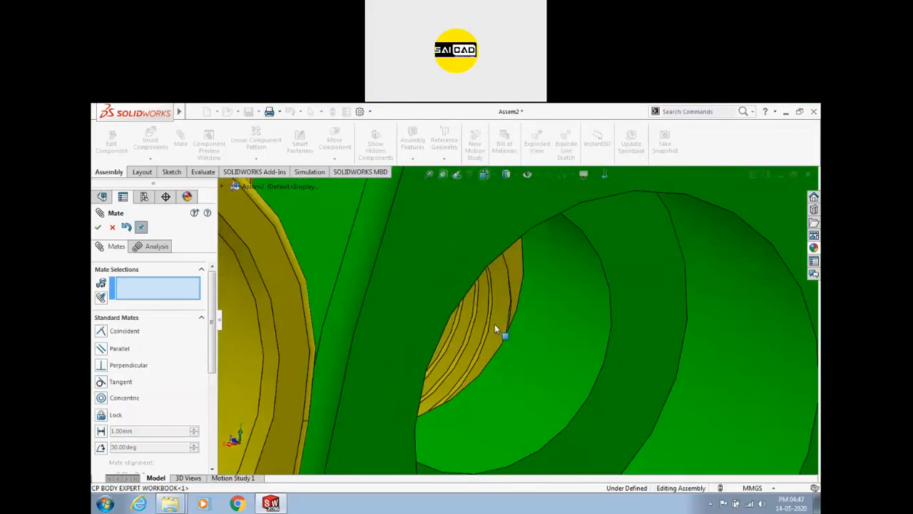
scroll(492, 331, "down", 2)
left_click(491, 354)
scroll(457, 332, "up", 3)
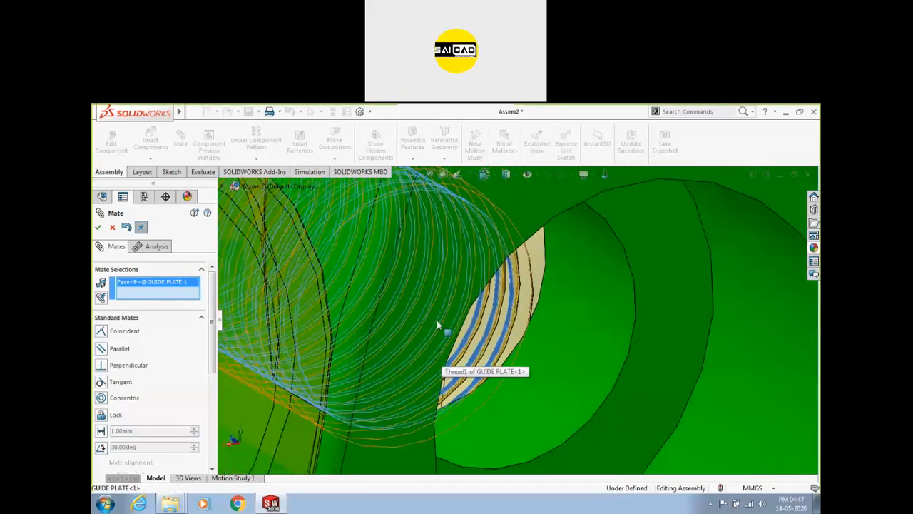
scroll(436, 319, "up", 3)
left_click(536, 325)
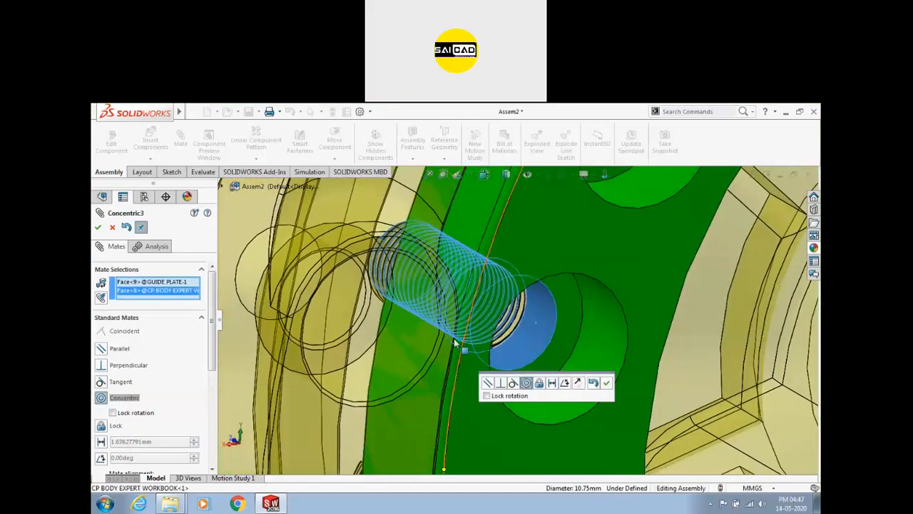
left_click(607, 385)
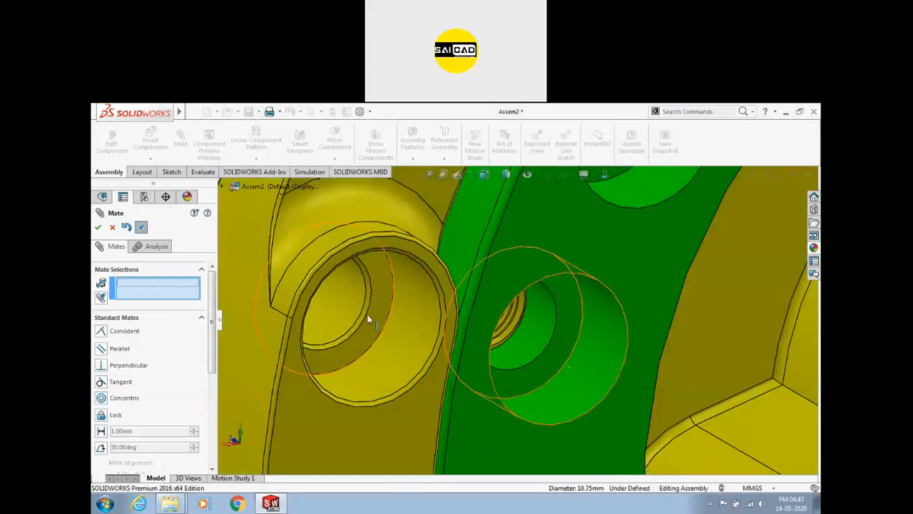
scroll(370, 318, "up", 8)
key("Escape")
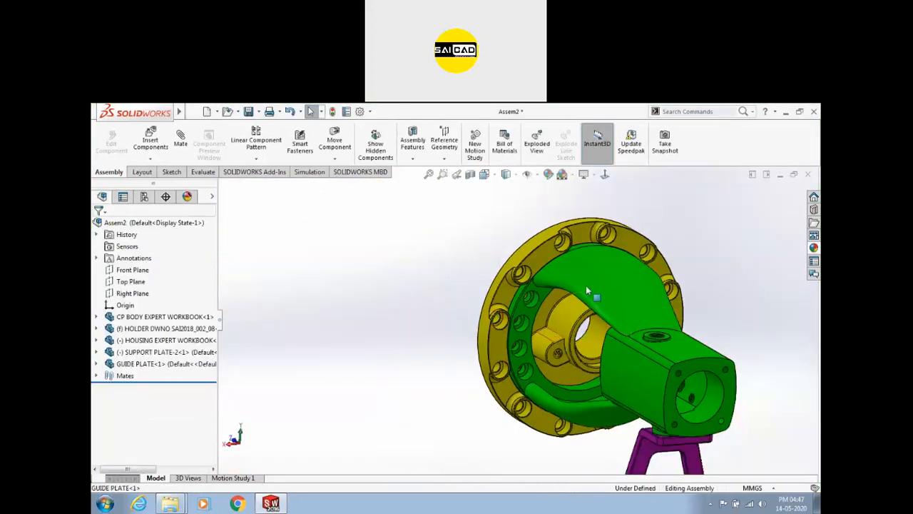
Move the red housing toward the guide plate's side of the assembly, clear of the holder.
left_click(548, 327)
scroll(482, 296, "up", 6)
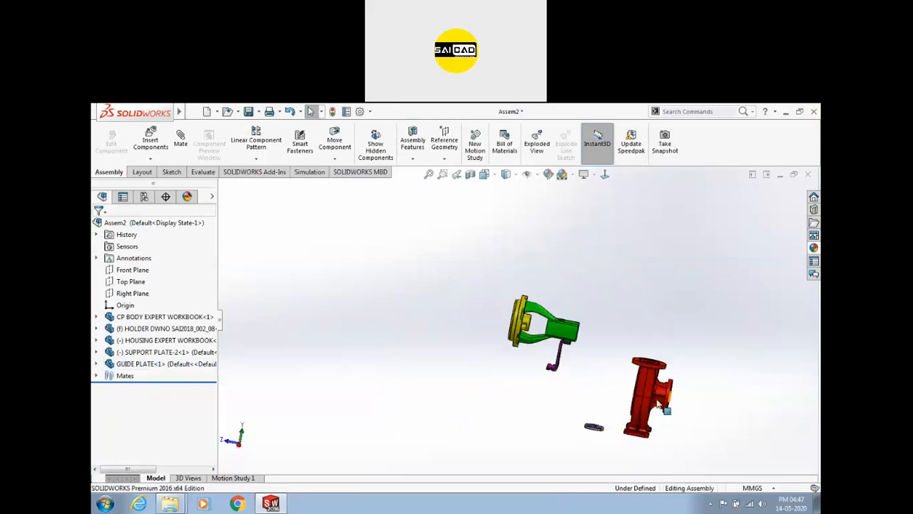
left_click_drag(629, 394, 453, 376)
middle_click_drag(489, 363, 664, 385)
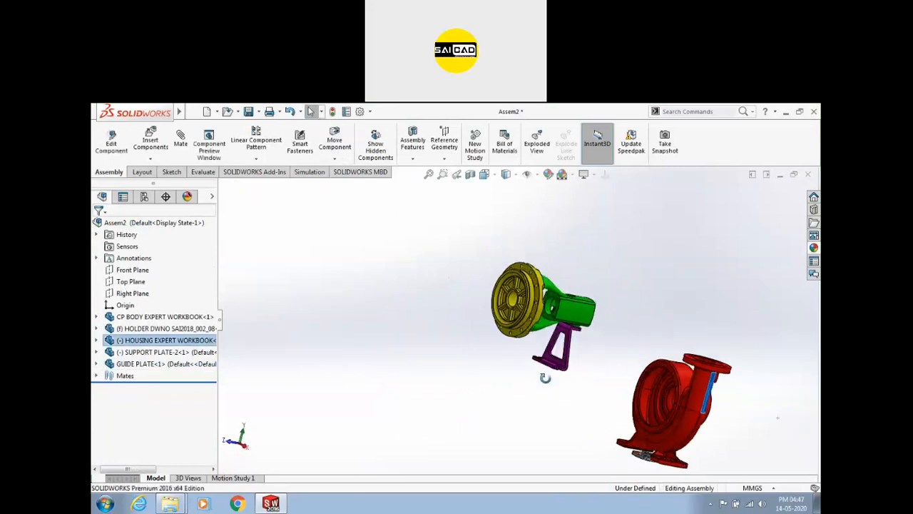
scroll(678, 389, "down", 3)
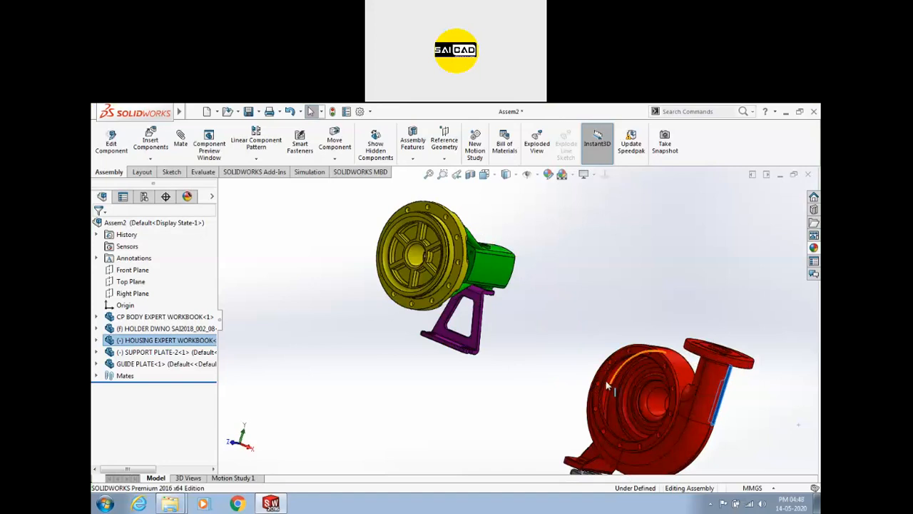
scroll(572, 361, "down", 5)
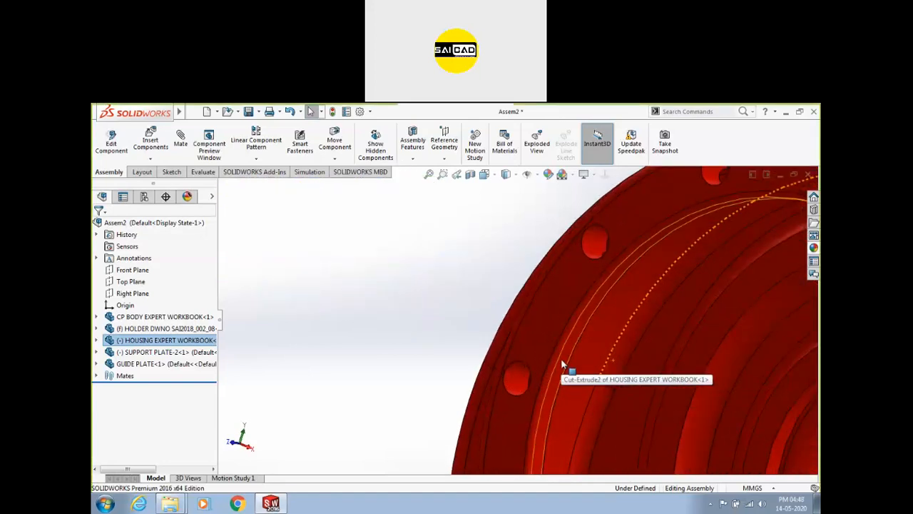
Add a concentric mate between the housing's inner bore and the guide plate's outer rim with flipped alignment, and slide the housing in front of the plate.
left_click(560, 358)
scroll(499, 342, "up", 6)
scroll(383, 234, "down", 2)
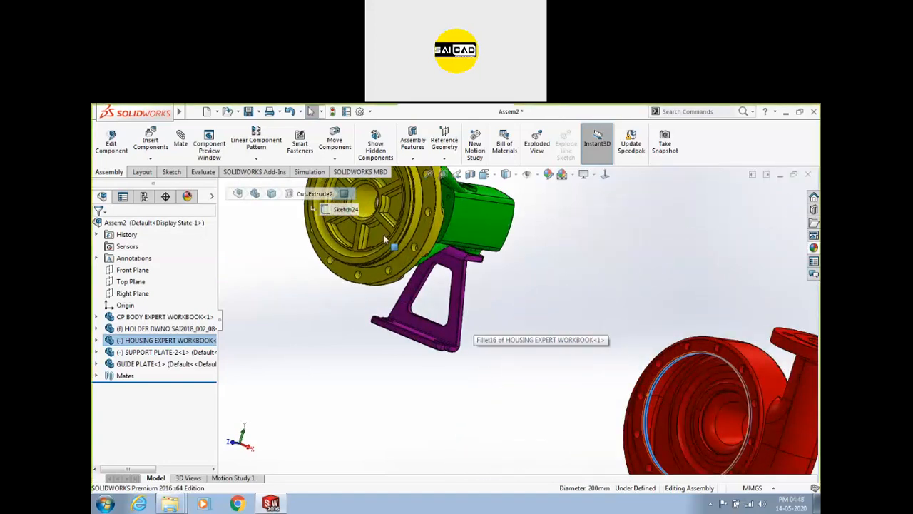
scroll(383, 234, "down", 3)
left_click(467, 297)
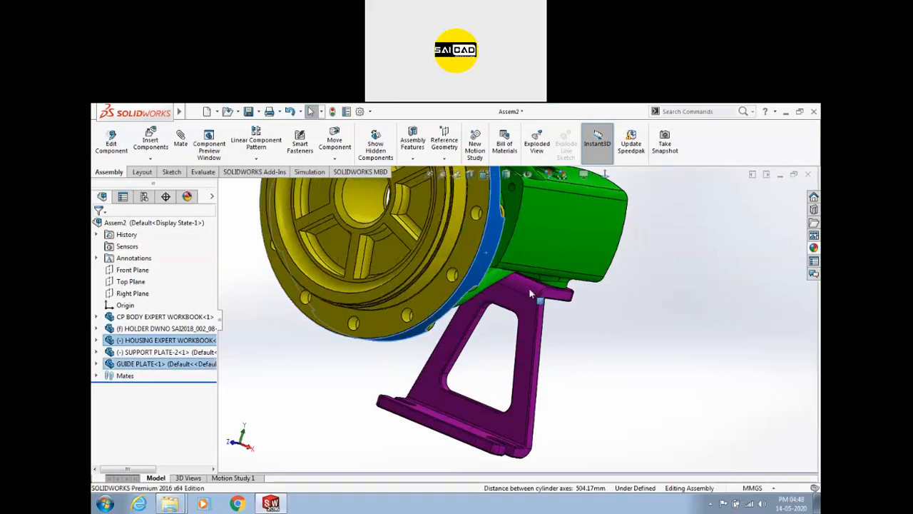
scroll(529, 288, "up", 5)
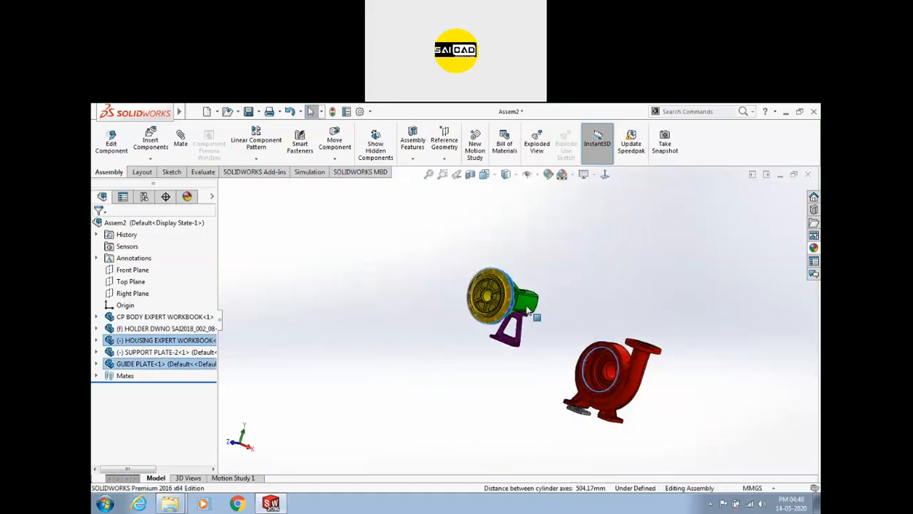
left_click(180, 143)
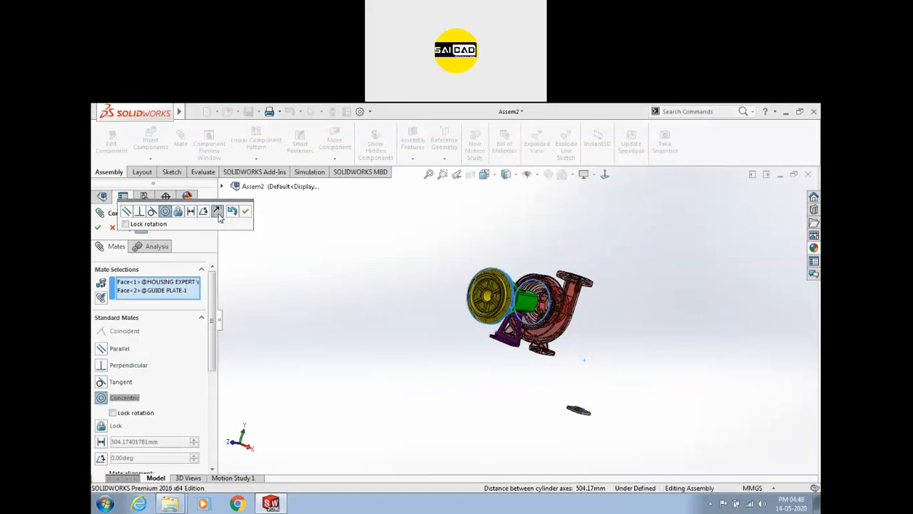
left_click(245, 212)
left_click_drag(550, 328, 473, 376)
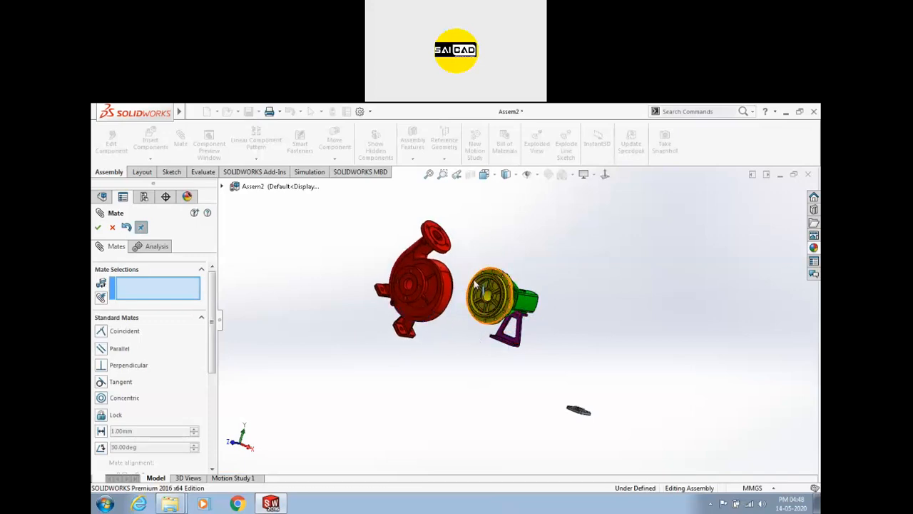
Try to mate a guide plate bolt hole with a housing flange hole, and remove the housing face from the mate selections.
scroll(483, 289, "down", 5)
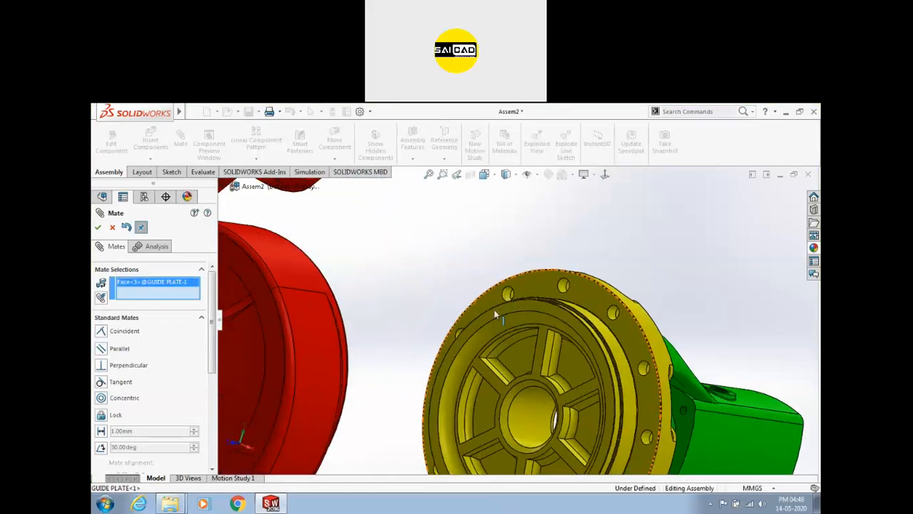
middle_click_drag(495, 314, 391, 306)
scroll(545, 298, "up", 4)
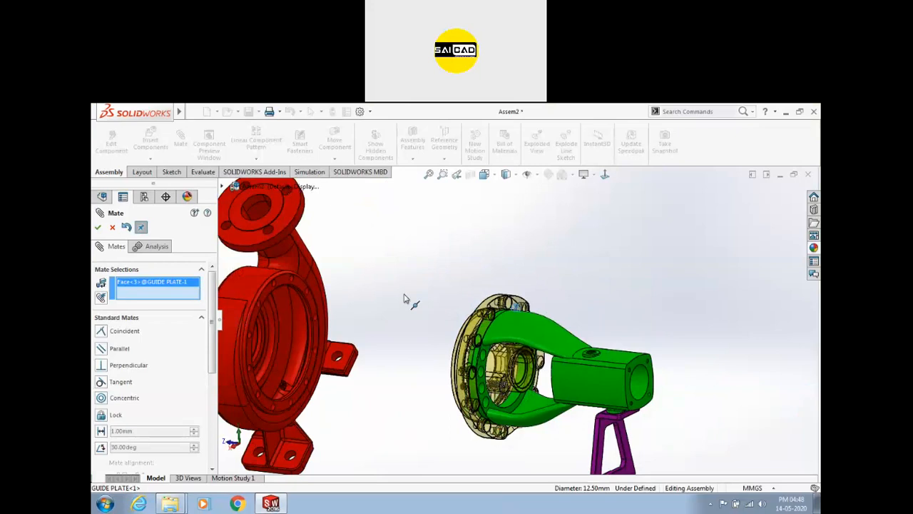
middle_click_drag(405, 293, 380, 288)
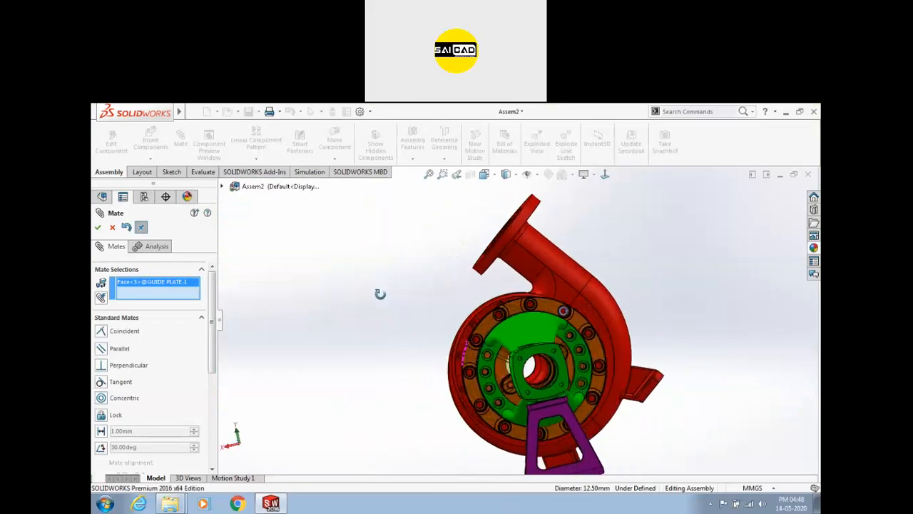
scroll(537, 304, "down", 6)
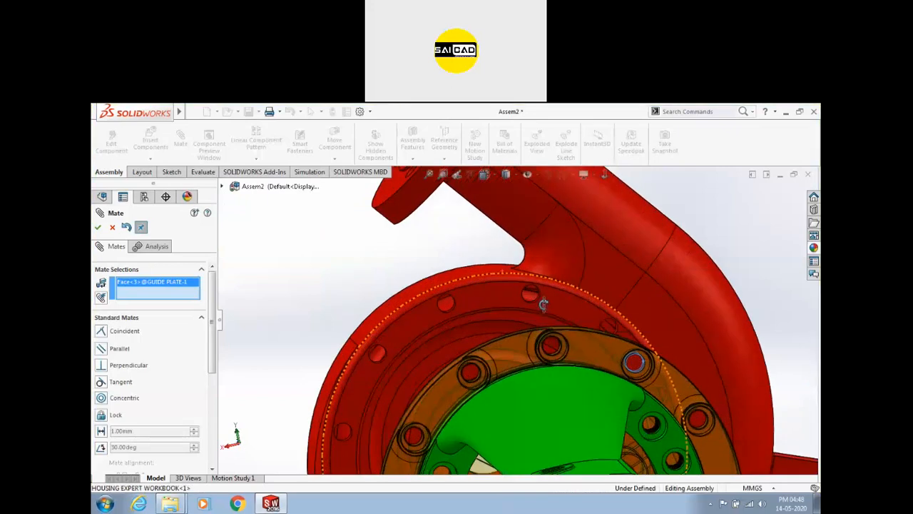
middle_click_drag(544, 304, 549, 305)
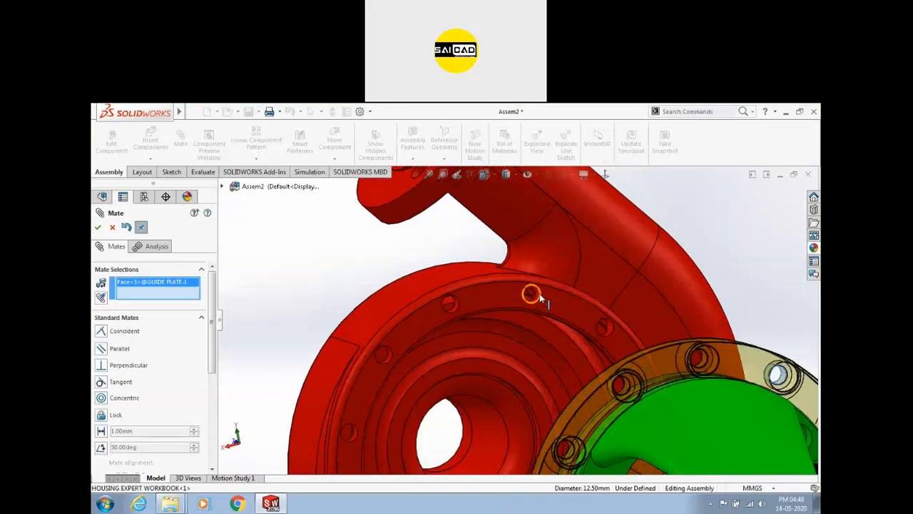
left_click(538, 296)
scroll(532, 303, "up", 5)
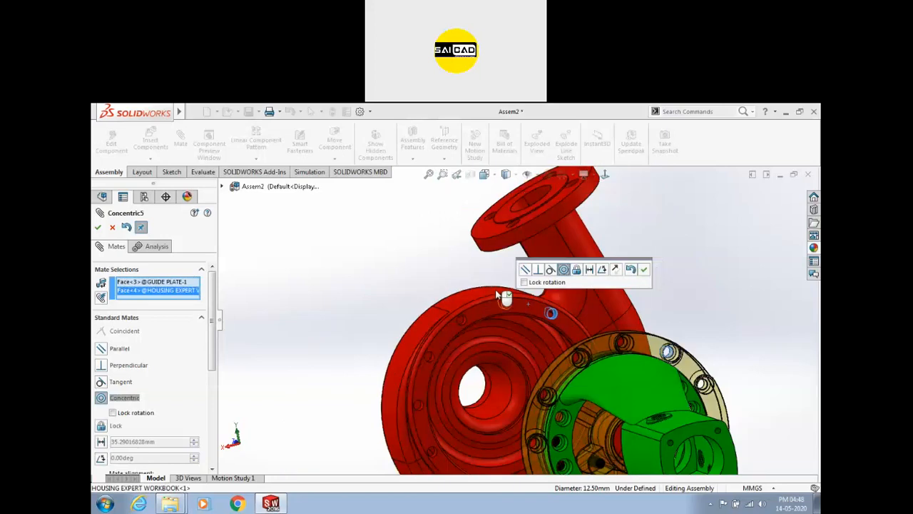
scroll(428, 299, "up", 5)
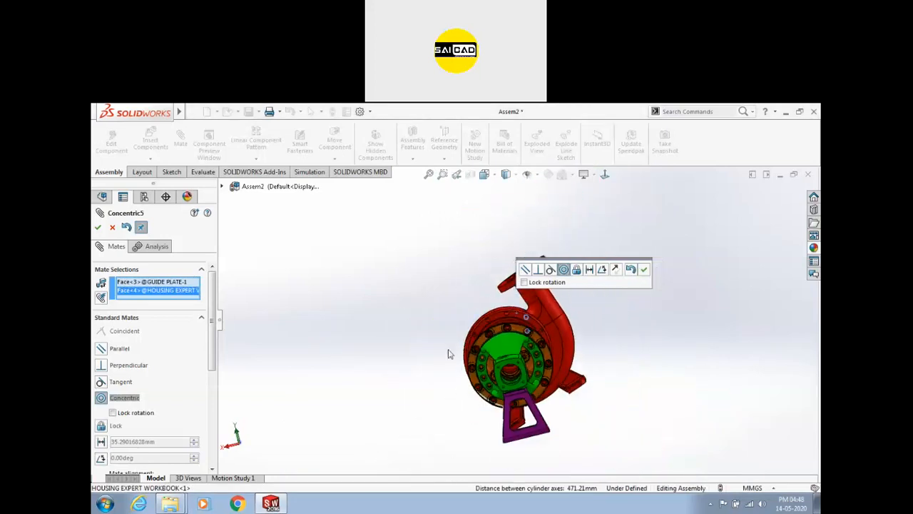
right_click(165, 298)
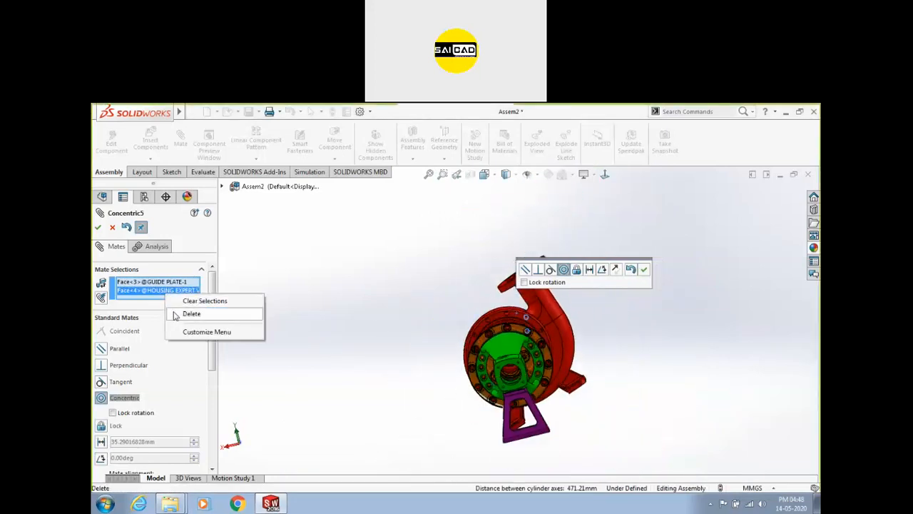
left_click(187, 314)
Add a concentric mate between the selected guide plate bolt hole and a different hole in the housing flange, and leave the Mate command.
scroll(507, 318, "down", 5)
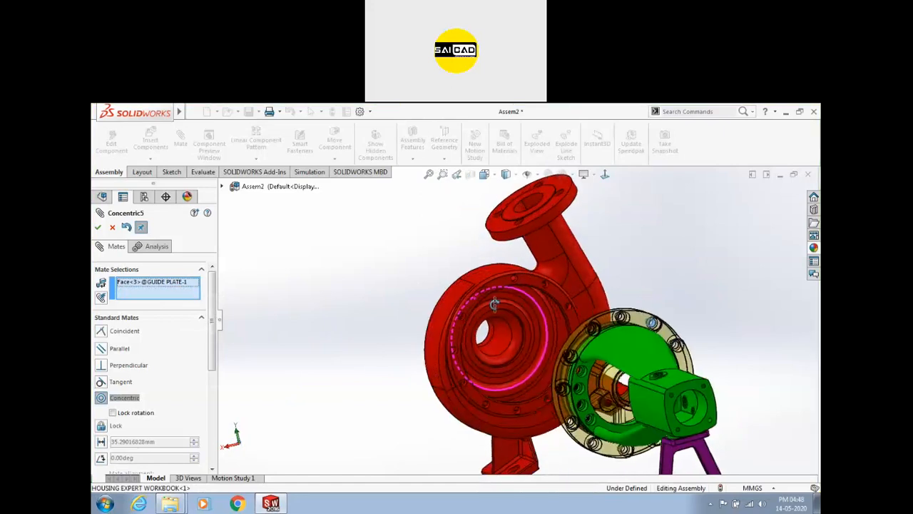
scroll(499, 299, "down", 5)
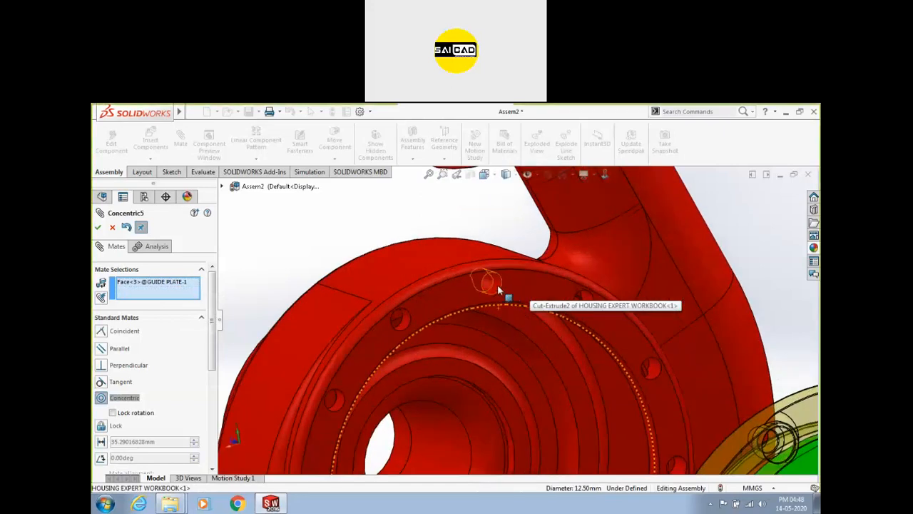
left_click(497, 289)
scroll(496, 296, "up", 8)
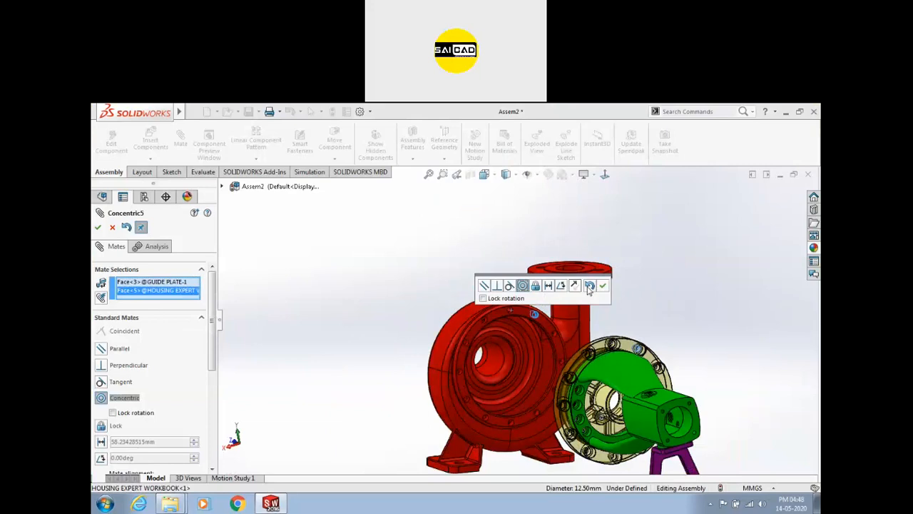
left_click(602, 285)
middle_click_drag(664, 311, 654, 306)
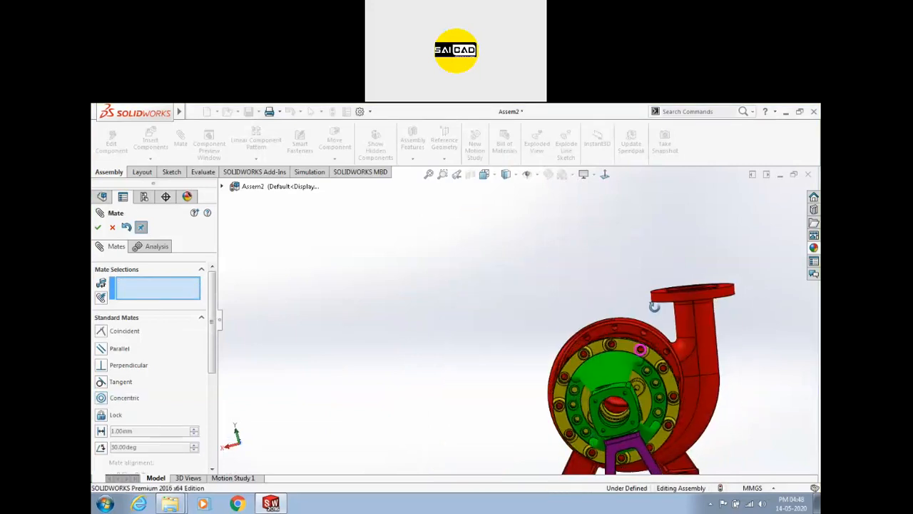
scroll(581, 325, "up", 3)
middle_click_drag(566, 361, 571, 382)
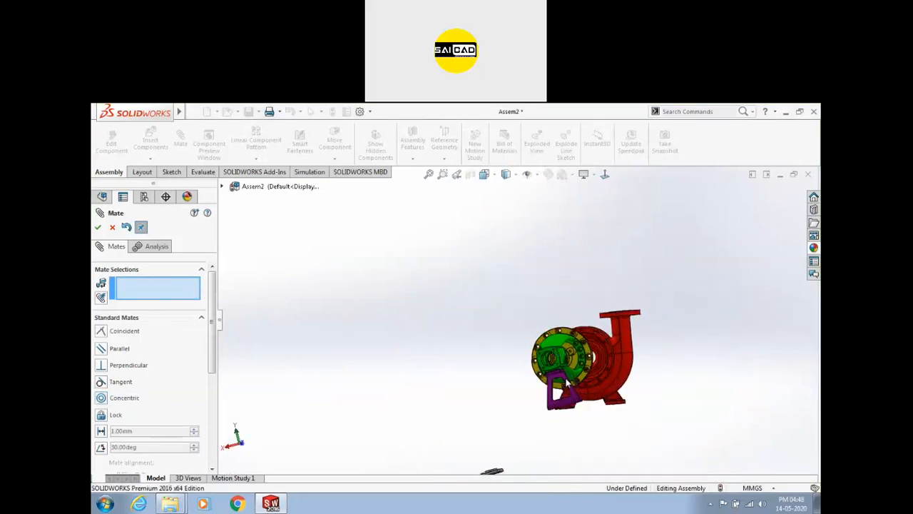
scroll(611, 387, "down", 4)
mouse_move(637, 379)
middle_mouse_down()
mouse_move(697, 373)
mouse_move(646, 364)
middle_mouse_up()
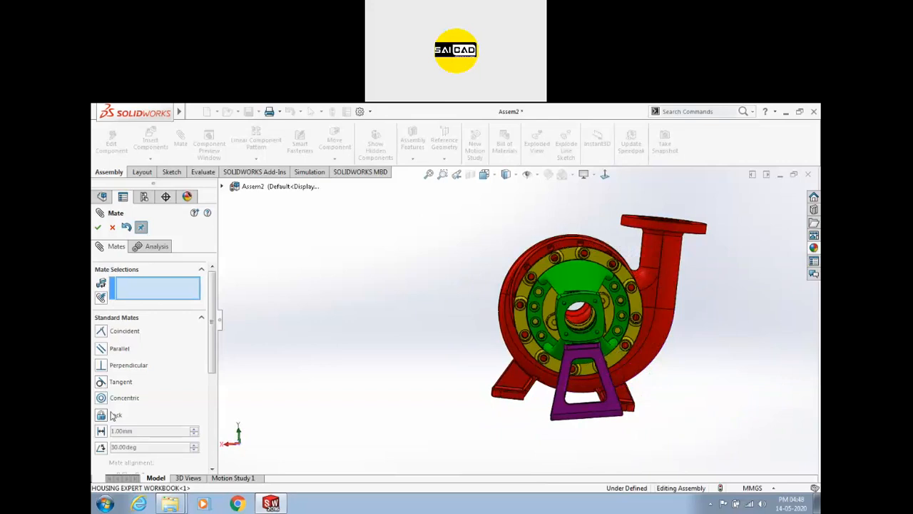
left_click(112, 228)
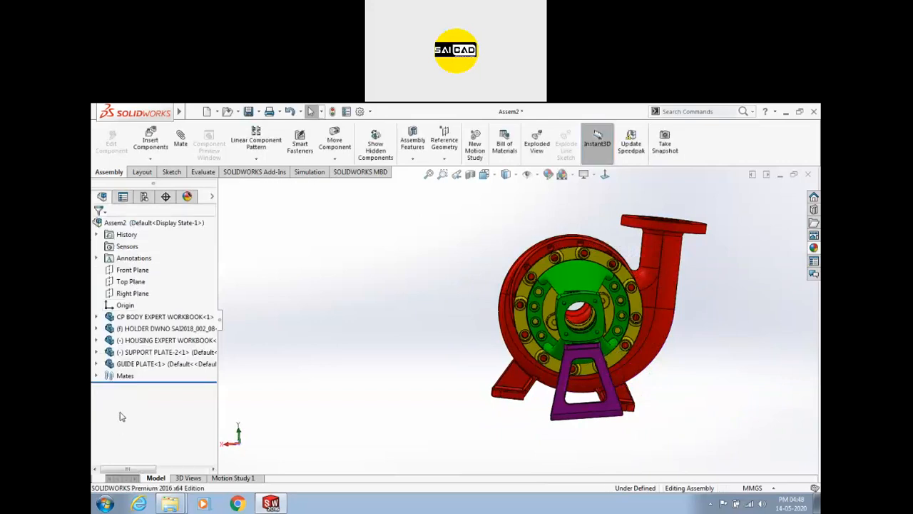
Open the bolt-hole concentric mate between guide plate and housing for editing, and clear its face selections.
left_click(98, 376)
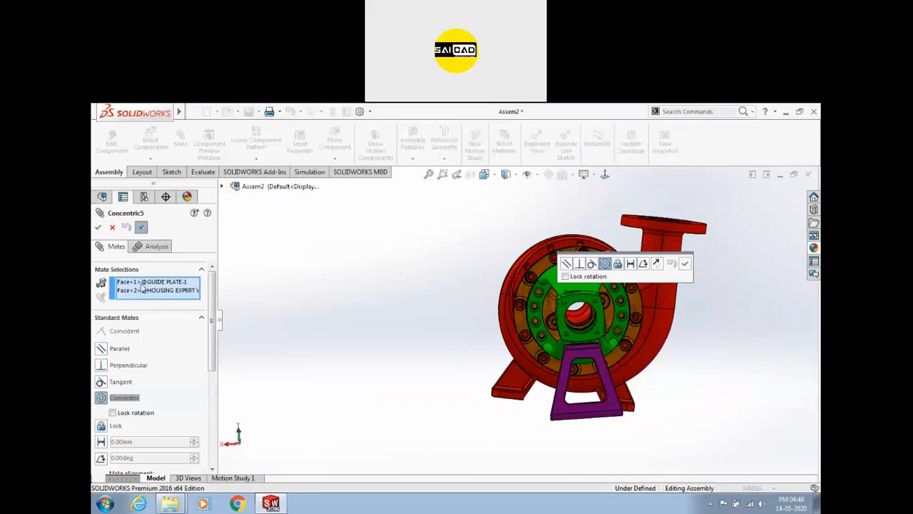
right_click(140, 286)
left_click(158, 290)
left_click_drag(673, 258, 681, 214)
Redefine the bolt-hole concentric mate with another guide plate hole and housing flange hole, and leave the mate editing.
scroll(576, 250, "down", 2)
scroll(579, 263, "down", 3)
scroll(564, 257, "up", 3)
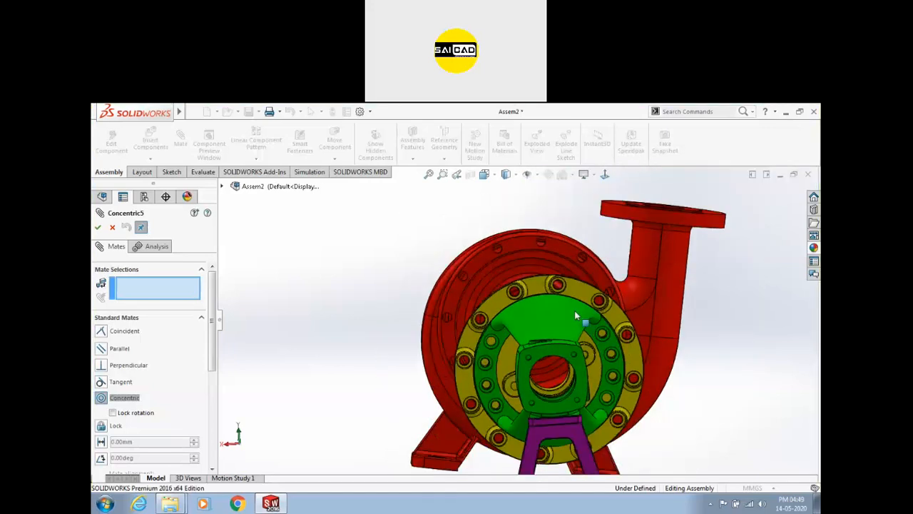
mouse_move(571, 310)
middle_mouse_down()
mouse_move(555, 294)
mouse_move(597, 302)
mouse_move(559, 310)
mouse_move(566, 294)
middle_mouse_up()
scroll(555, 286, "down", 2)
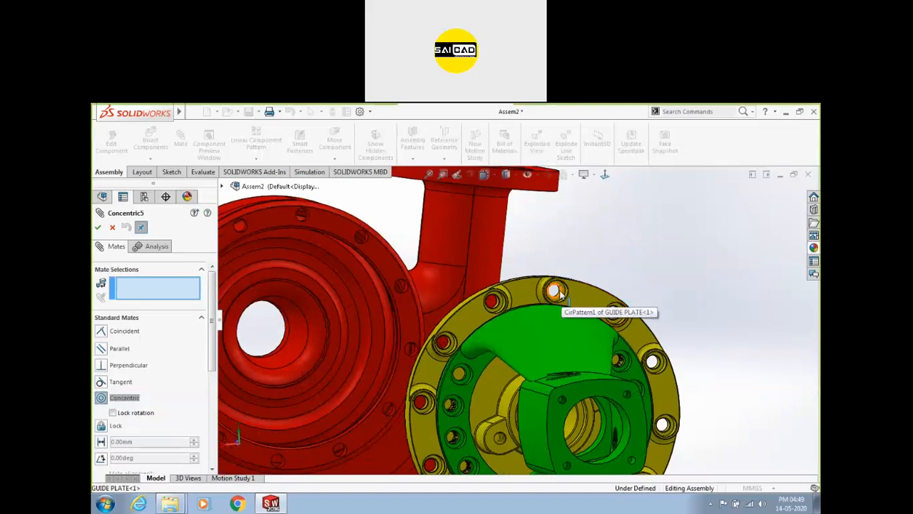
scroll(560, 294, "down", 4)
left_click(560, 298)
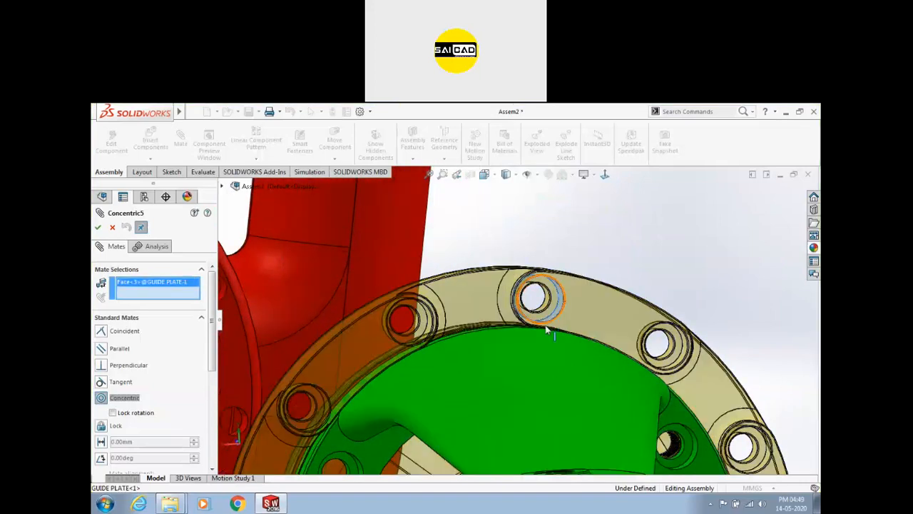
scroll(575, 263, "up", 3)
middle_click_drag(566, 257, 571, 258)
scroll(405, 260, "down", 6)
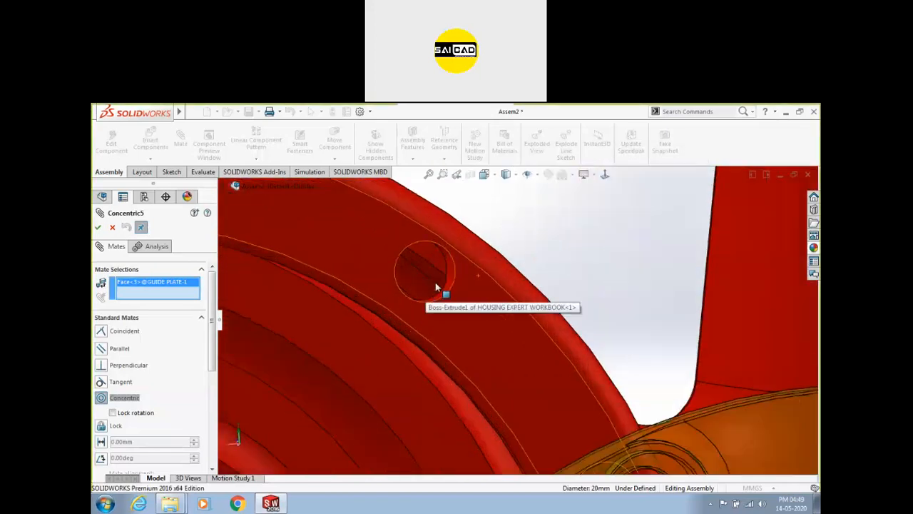
left_click(456, 285)
scroll(470, 286, "up", 5)
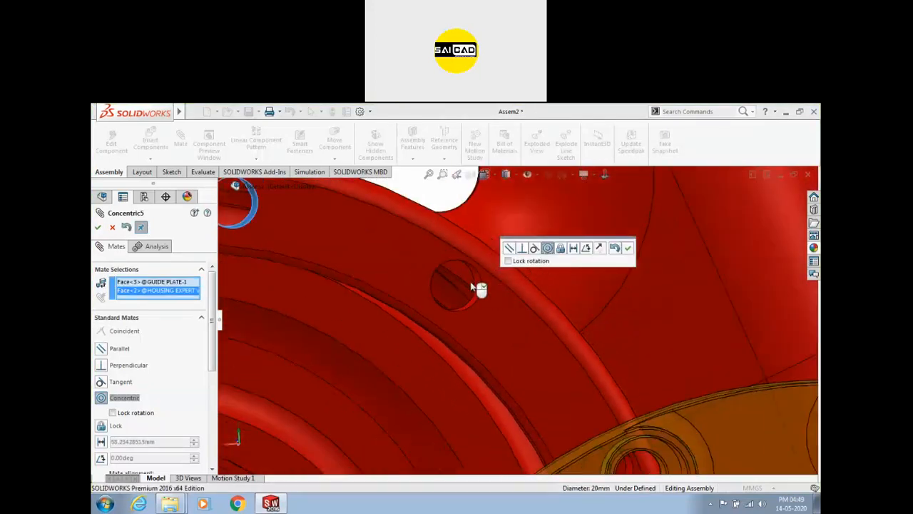
scroll(458, 292, "up", 5)
left_click(628, 248)
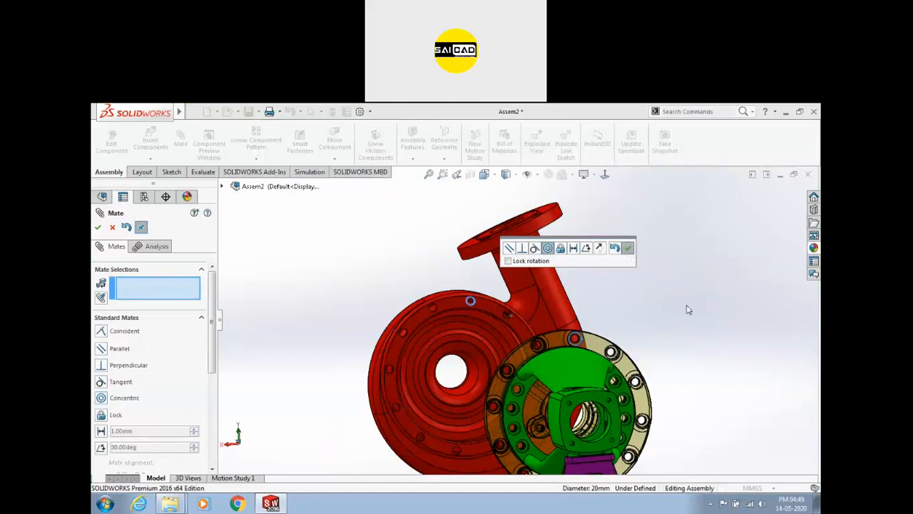
scroll(607, 303, "up", 3)
middle_click_drag(604, 301, 600, 317)
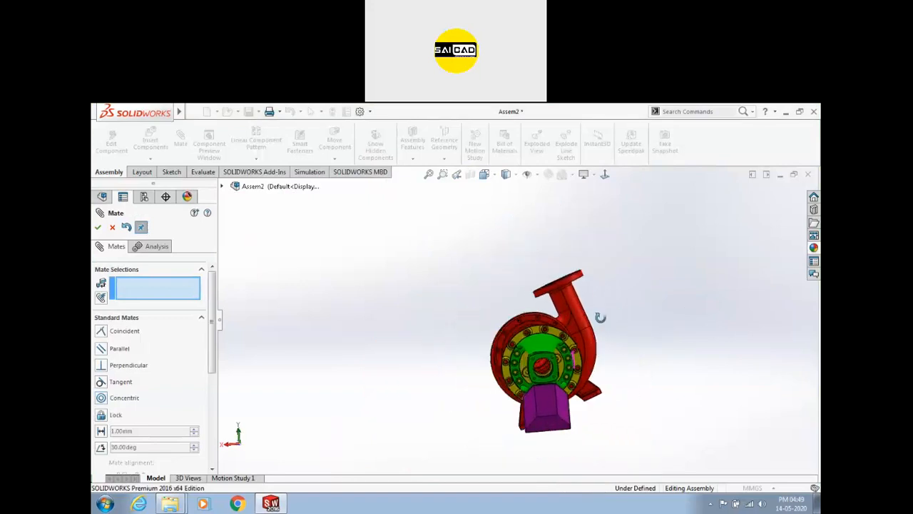
scroll(572, 345, "down", 2)
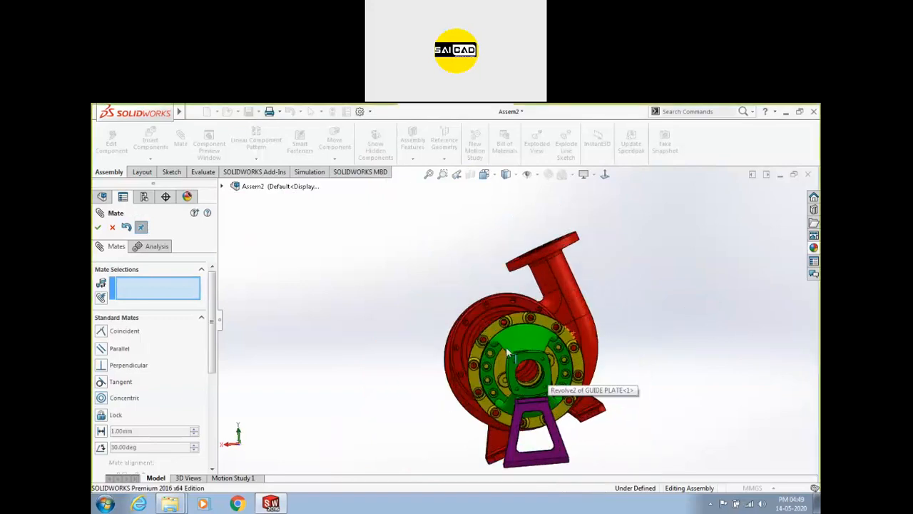
left_click(112, 227)
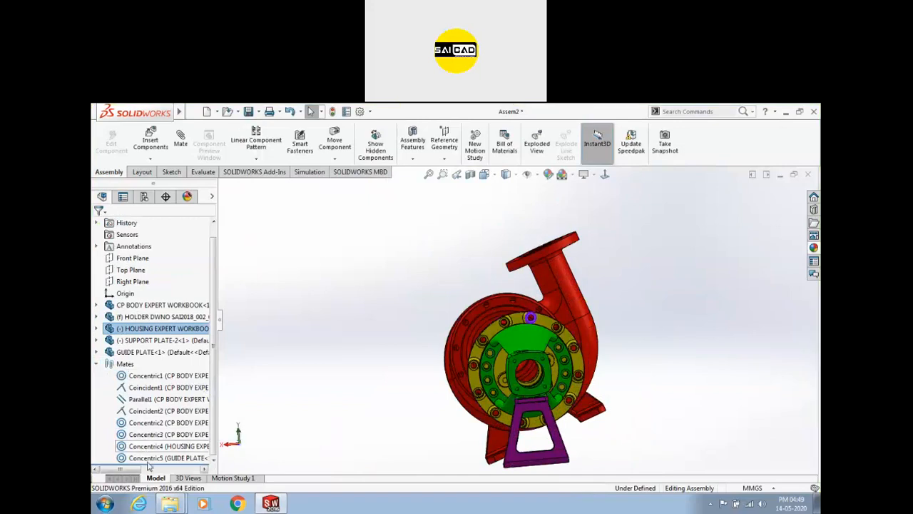
Delete the Concentric5 mate between the guide plate bolt hole and the housing flange hole.
scroll(393, 327, "up", 2)
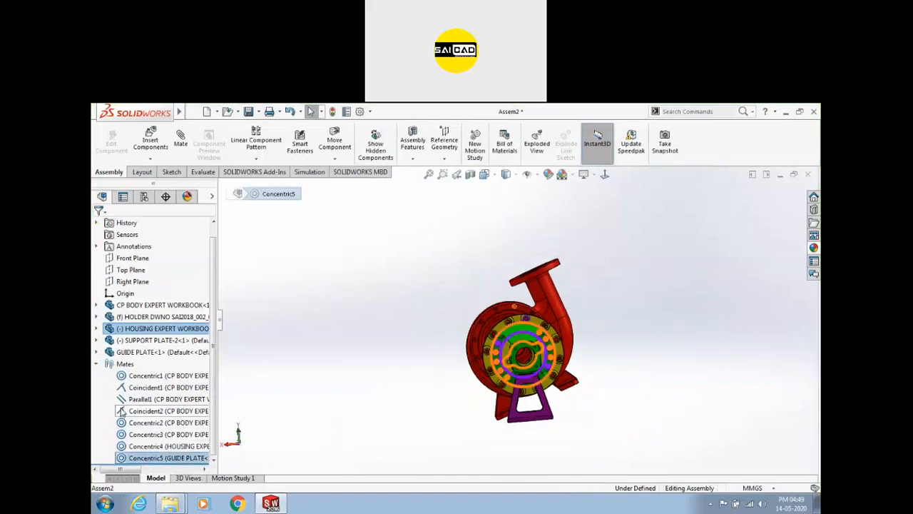
right_click(147, 458)
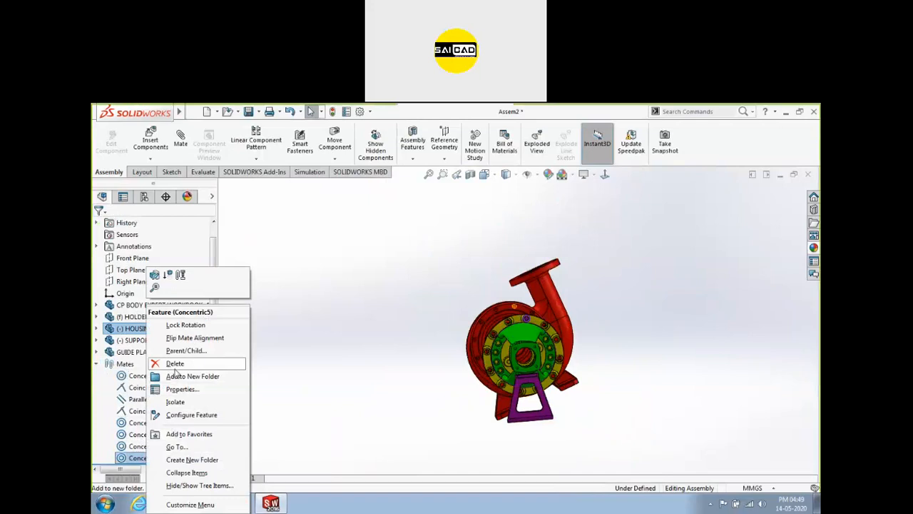
left_click(174, 363)
Add a parallel mate between the holder foot's underside and the underside of a housing foot.
middle_click_drag(452, 373, 475, 364)
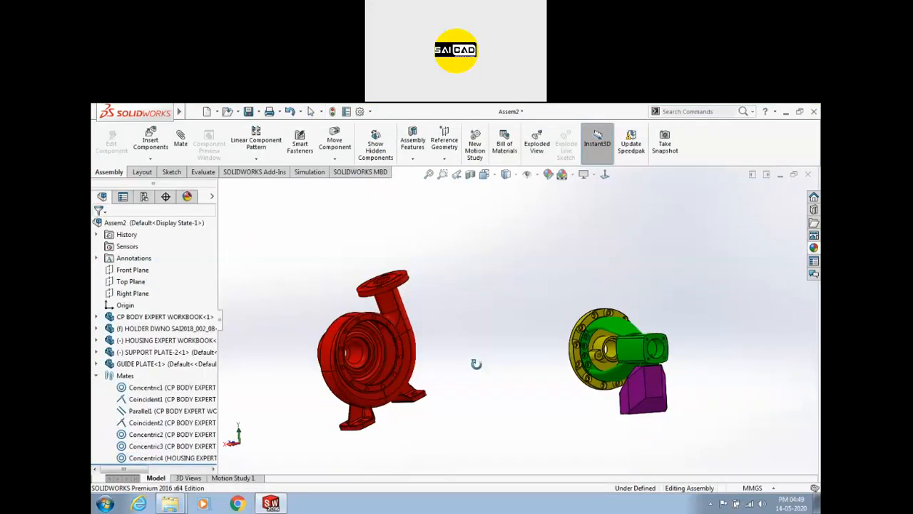
middle_click_drag(570, 333, 626, 368)
scroll(625, 360, "down", 2)
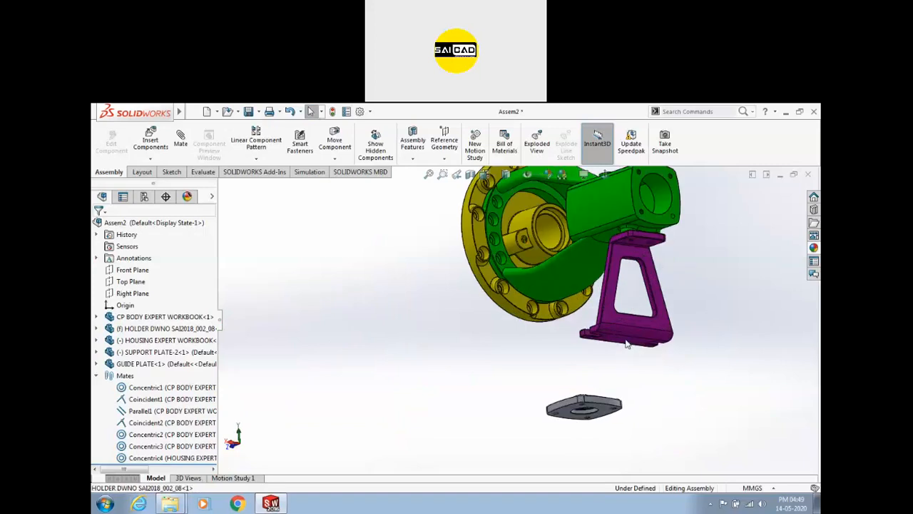
left_click(626, 344)
scroll(626, 344, "up", 5)
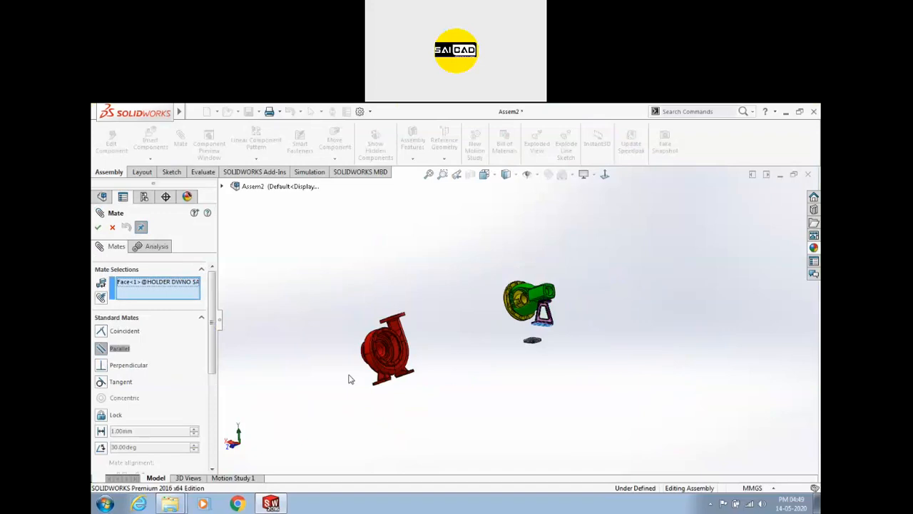
scroll(367, 403, "down", 5)
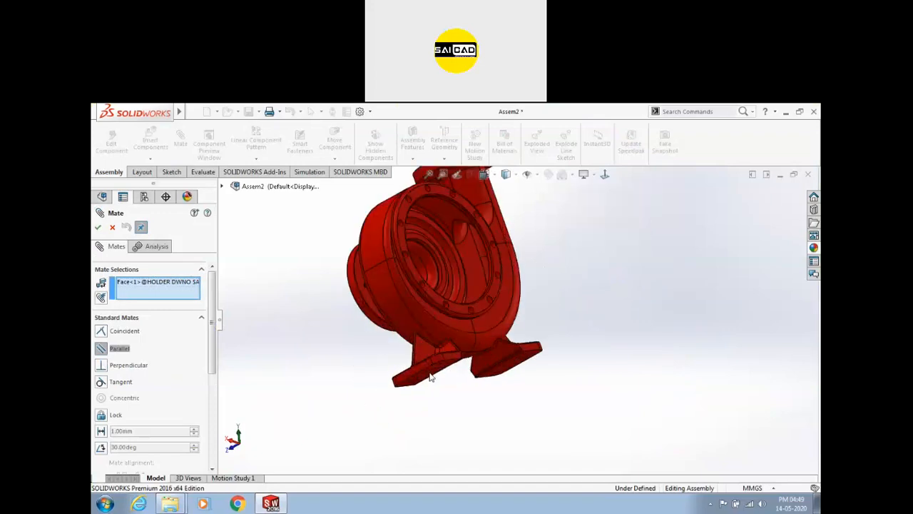
left_click(430, 378)
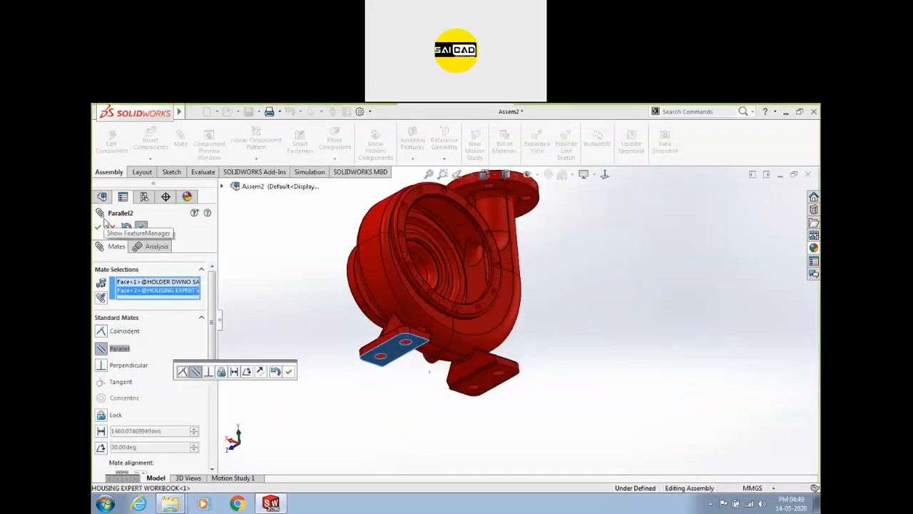
scroll(599, 296, "up", 2)
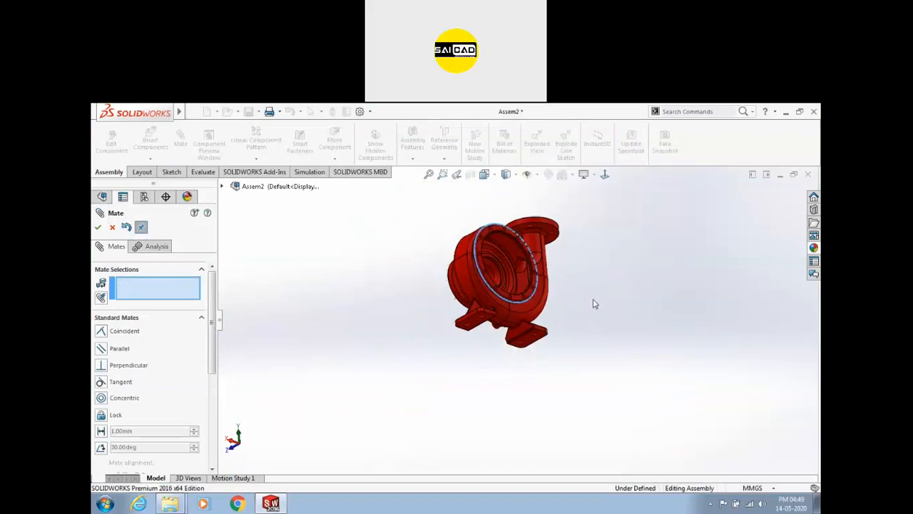
Add a coincident mate between the housing's open flange face and the guide plate's bolting face.
scroll(374, 359, "down", 1)
scroll(426, 347, "up", 3)
scroll(428, 347, "up", 2)
scroll(605, 254, "down", 5)
middle_click_drag(605, 255, 570, 322)
scroll(509, 361, "up", 2)
scroll(560, 207, "down", 3)
left_click_drag(324, 231, 502, 299)
middle_click_drag(527, 335, 592, 293)
scroll(592, 293, "down", 5)
left_click(509, 271)
middle_click_drag(509, 285, 509, 349)
scroll(553, 314, "up", 4)
scroll(758, 348, "down", 2)
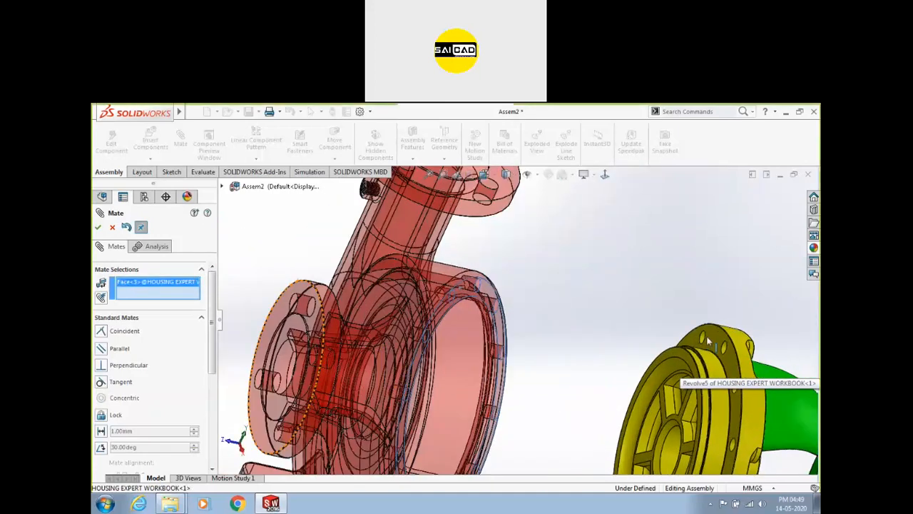
left_click(698, 334)
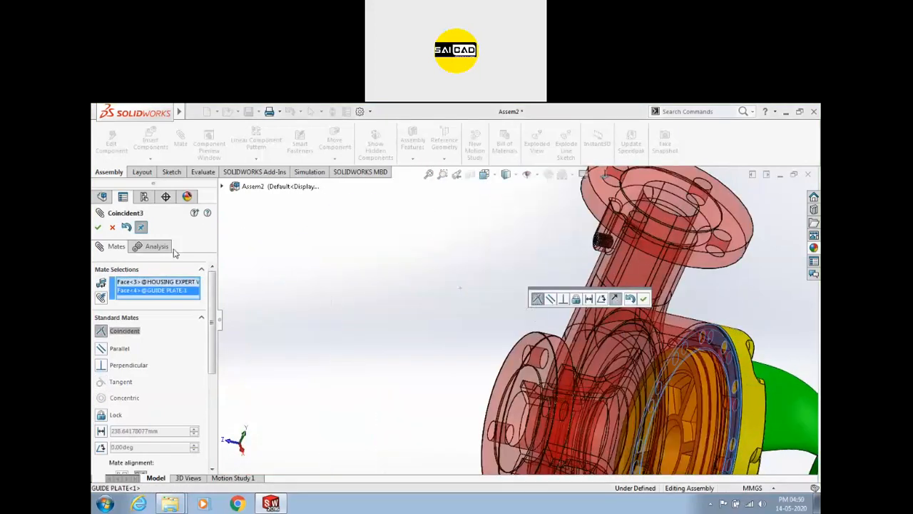
left_click(98, 226)
Examine how the guide plate bolt holes line up with the housing flange and how the parts fit together.
middle_click_drag(422, 316, 454, 277)
scroll(454, 278, "up", 3)
middle_click_drag(605, 343, 586, 343)
scroll(582, 341, "down", 4)
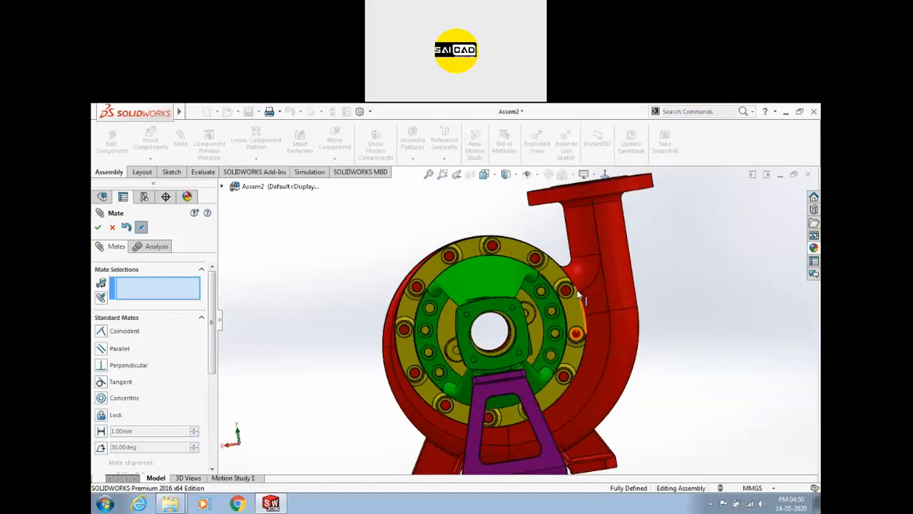
scroll(527, 373, "down", 3)
mouse_move(527, 373)
middle_mouse_down()
mouse_move(534, 363)
mouse_move(524, 362)
middle_mouse_up()
scroll(507, 363, "up", 8)
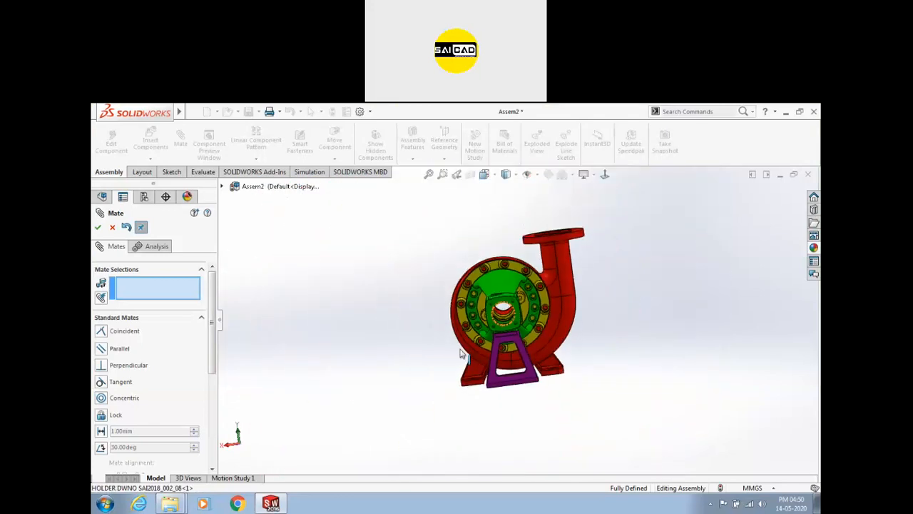
scroll(516, 321, "up", 3)
scroll(576, 335, "down", 5)
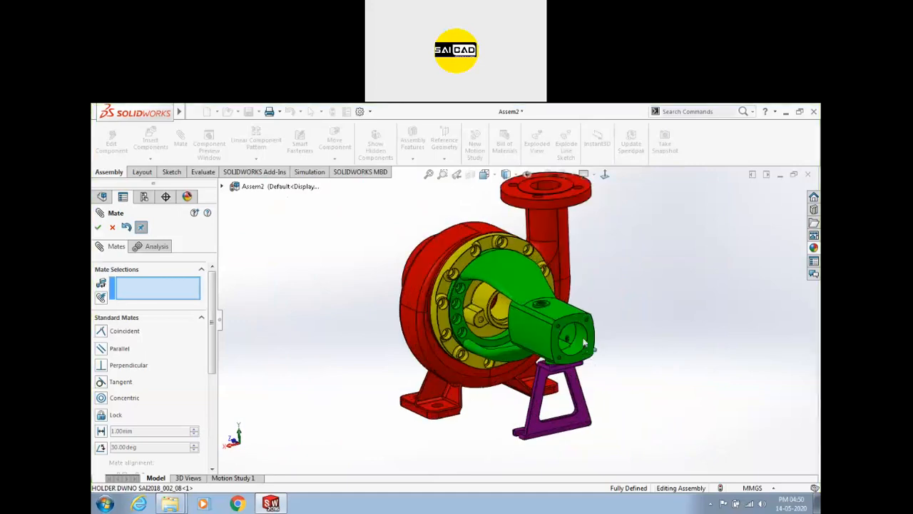
Bring the support plate near the CP body and mate its flat underside coincident with the body's square end face.
scroll(531, 428, "up", 3)
scroll(499, 446, "down", 4)
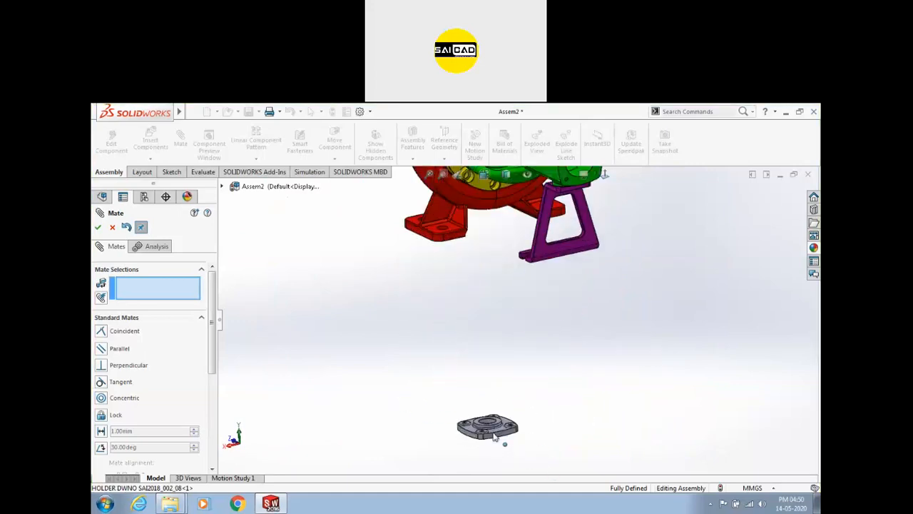
scroll(606, 228, "down", 5)
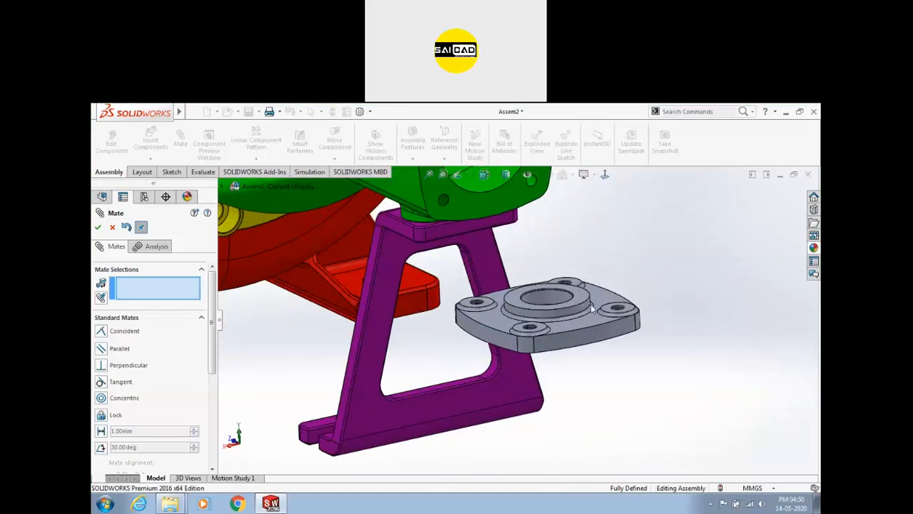
middle_click_drag(590, 323, 605, 272)
middle_click_drag(510, 356, 480, 358)
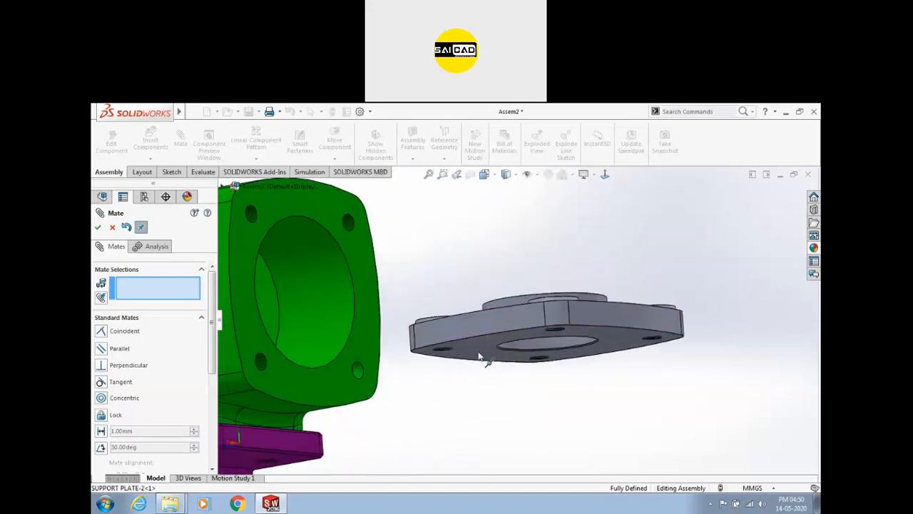
left_click(363, 268)
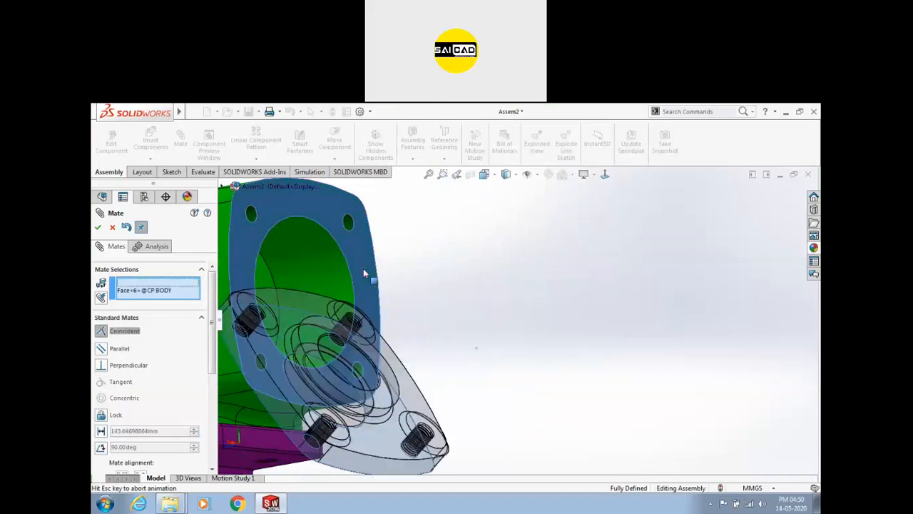
left_click(359, 263)
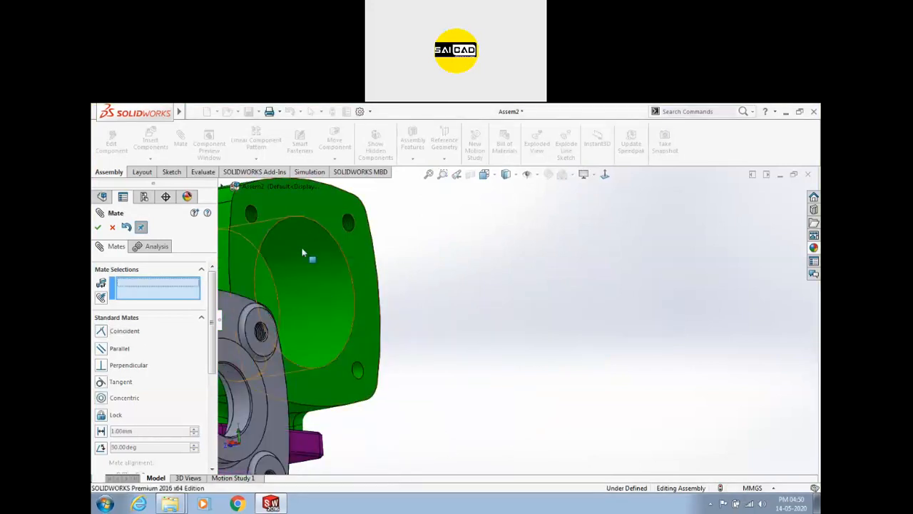
Add a concentric mate between the support plate's central bore and the CP body's bore.
left_click(244, 391)
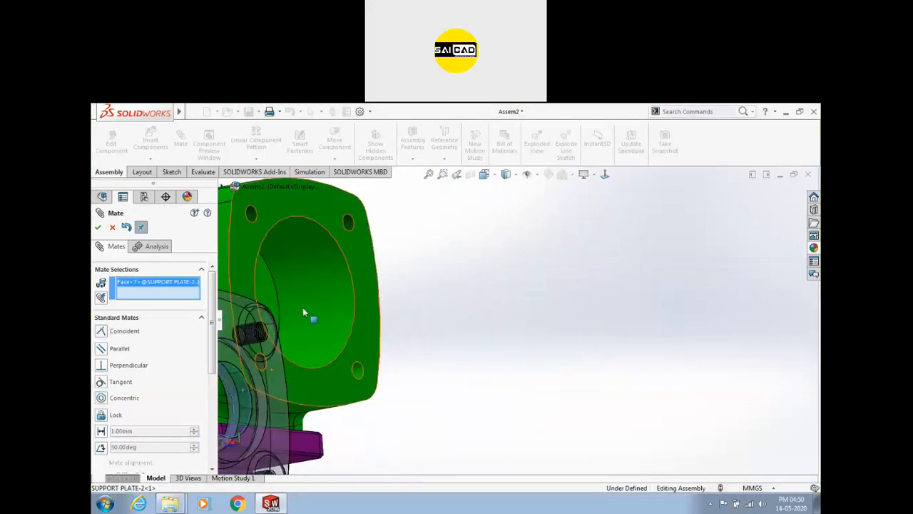
left_click(312, 270)
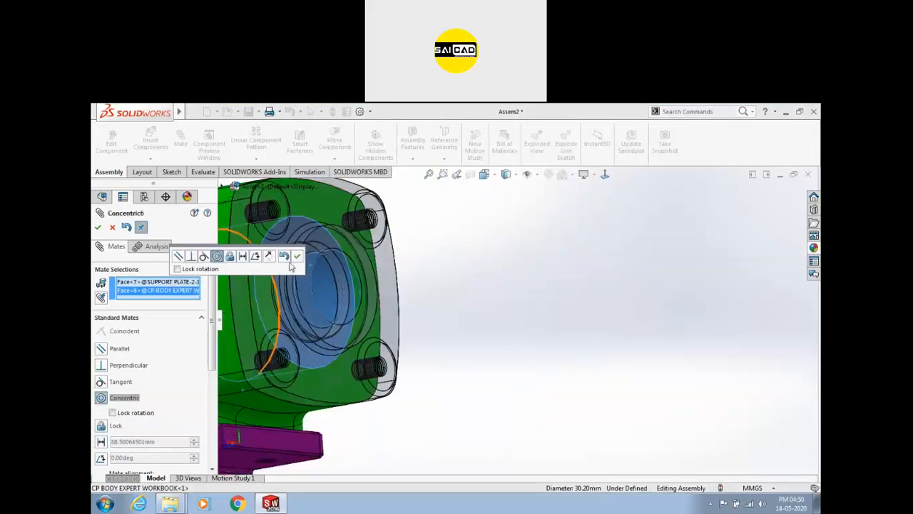
left_click(297, 262)
Turn the support plate and mate one of its threaded corner holes concentric with a corner hole in the CP body end face.
middle_click_drag(309, 226, 335, 278)
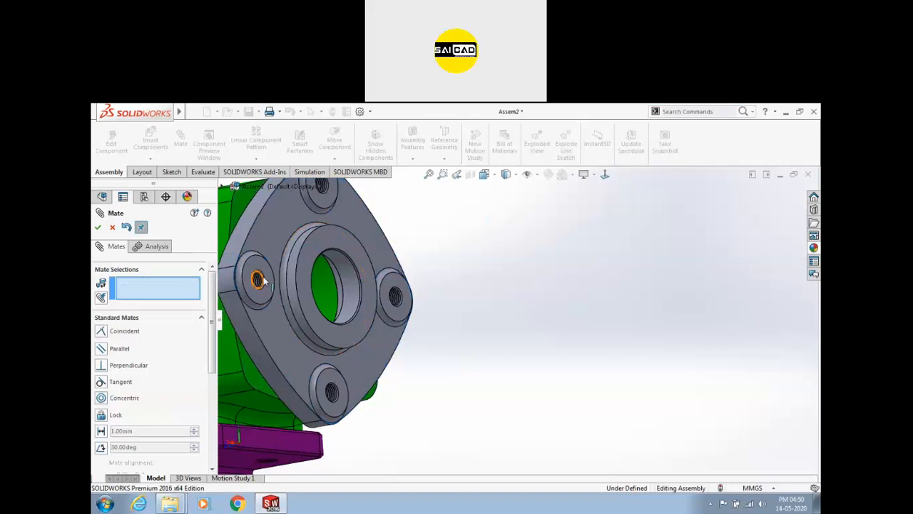
scroll(378, 325, "down", 6)
scroll(376, 303, "down", 3)
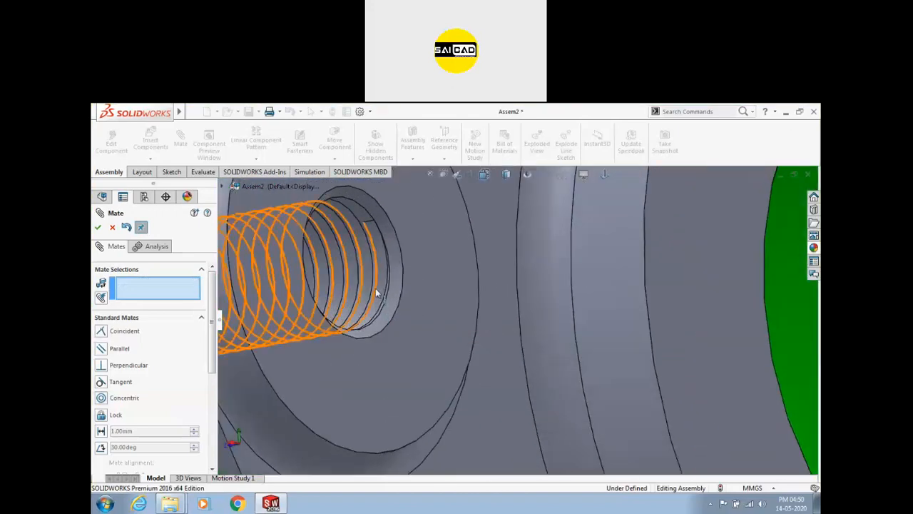
scroll(375, 288, "down", 4)
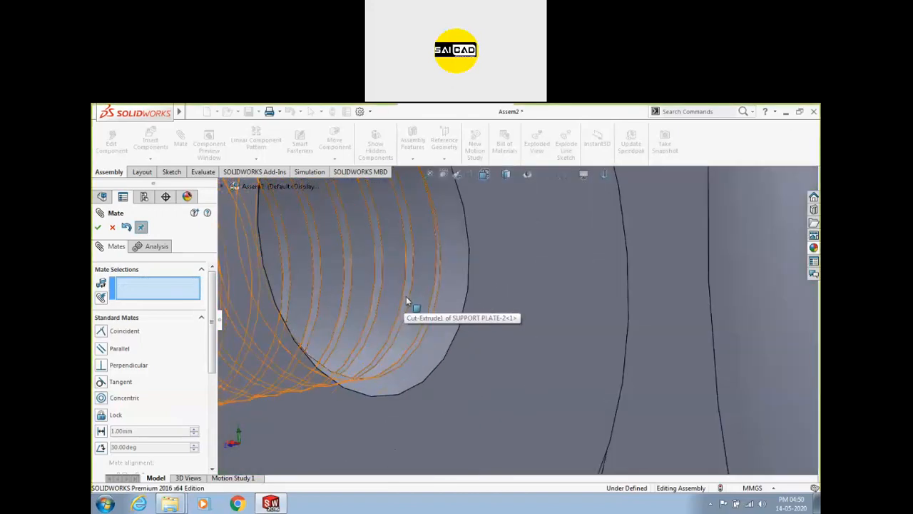
left_click(405, 296)
scroll(375, 360, "up", 5)
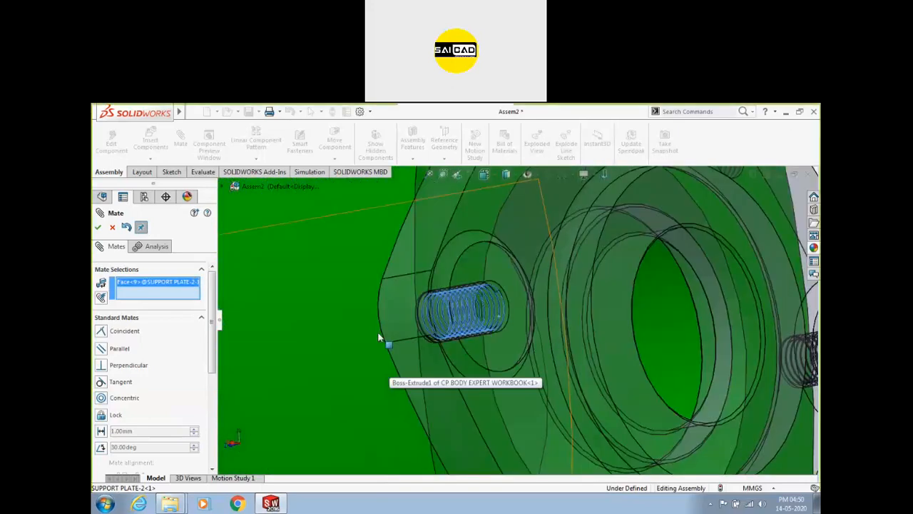
scroll(699, 281, "up", 3)
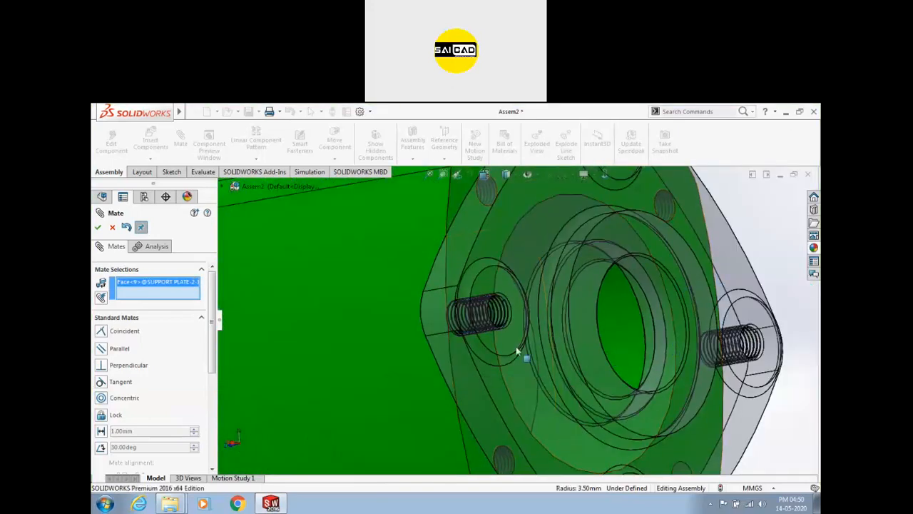
middle_click_drag(517, 351, 274, 259)
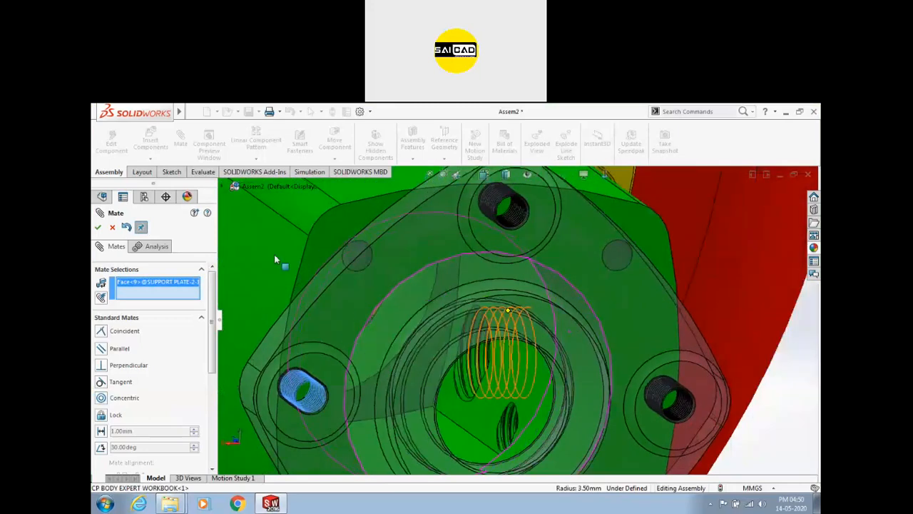
scroll(489, 295, "down", 8)
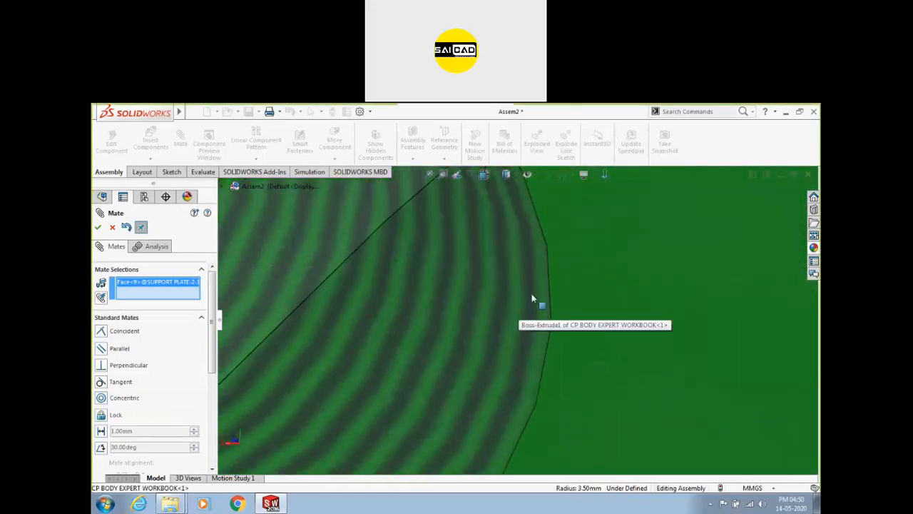
scroll(436, 283, "up", 6)
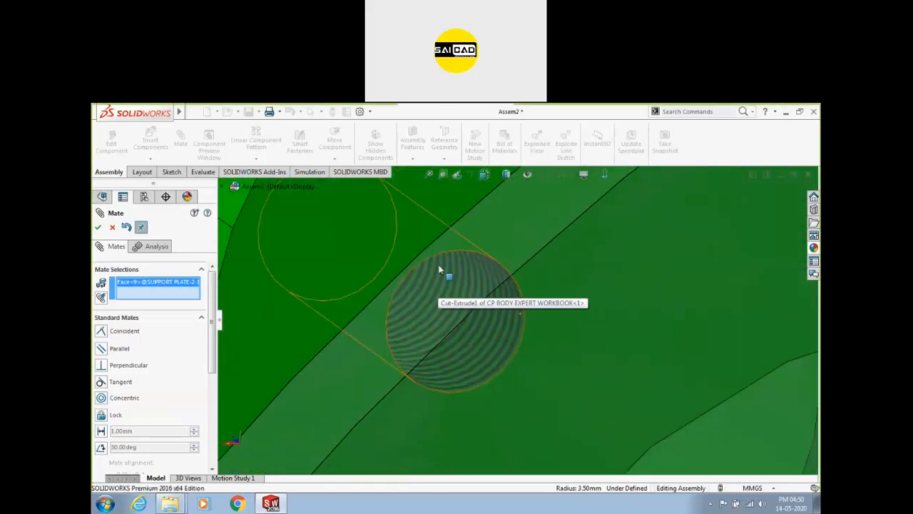
scroll(403, 268, "up", 5)
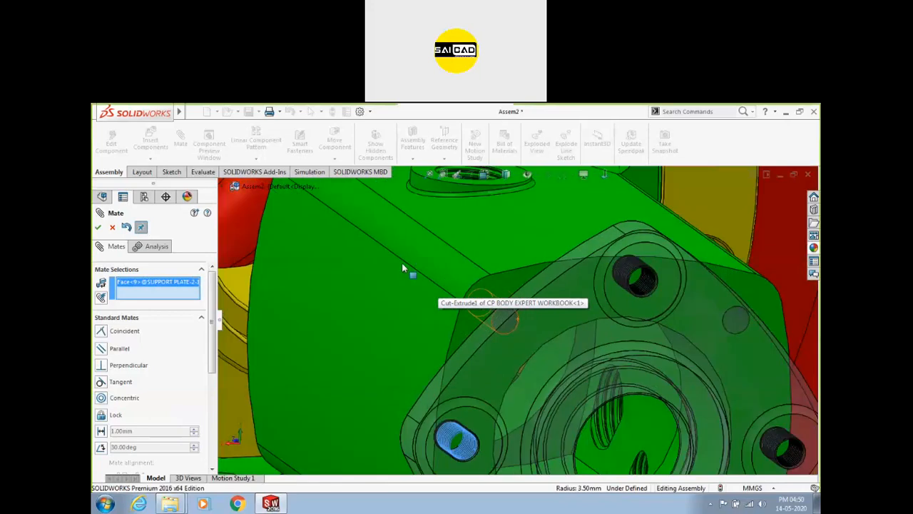
left_click(513, 317)
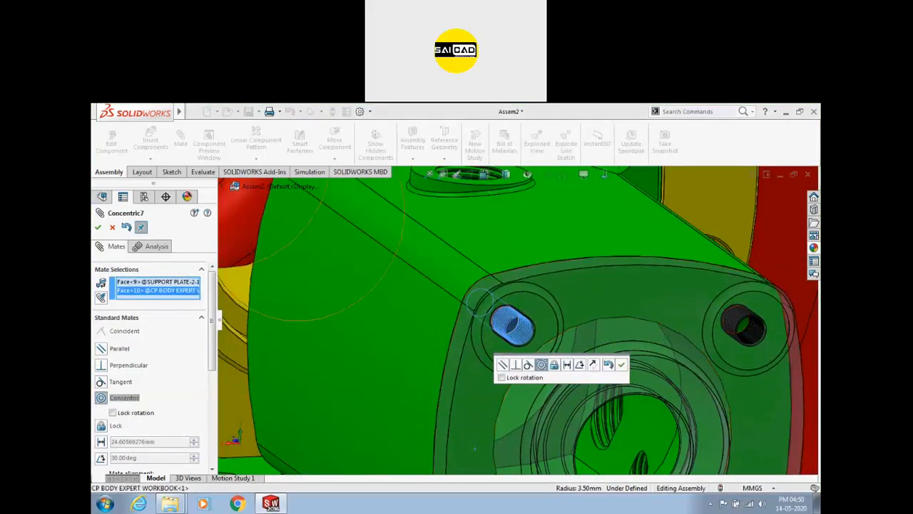
left_click(98, 227)
Inspect the mated support plate, CP body and housing, and leave the Mate command.
scroll(620, 303, "up", 3)
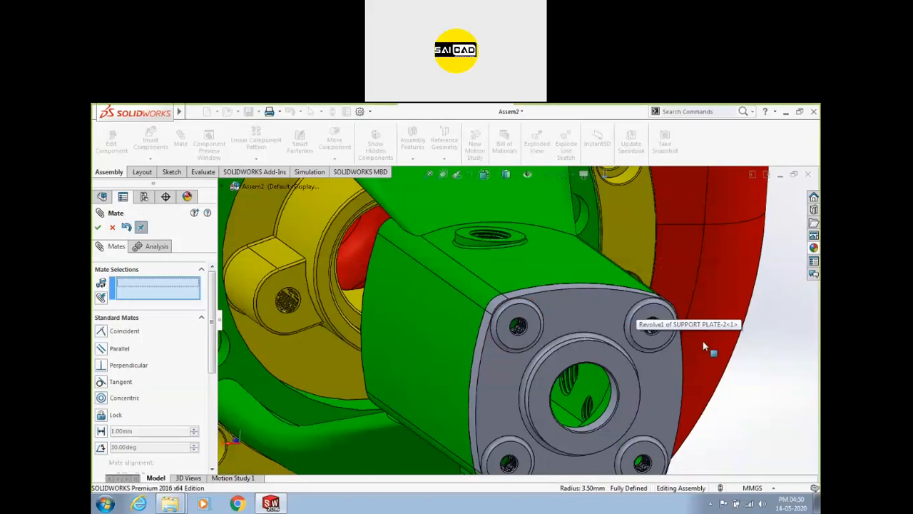
scroll(590, 321, "up", 2)
scroll(617, 329, "up", 6)
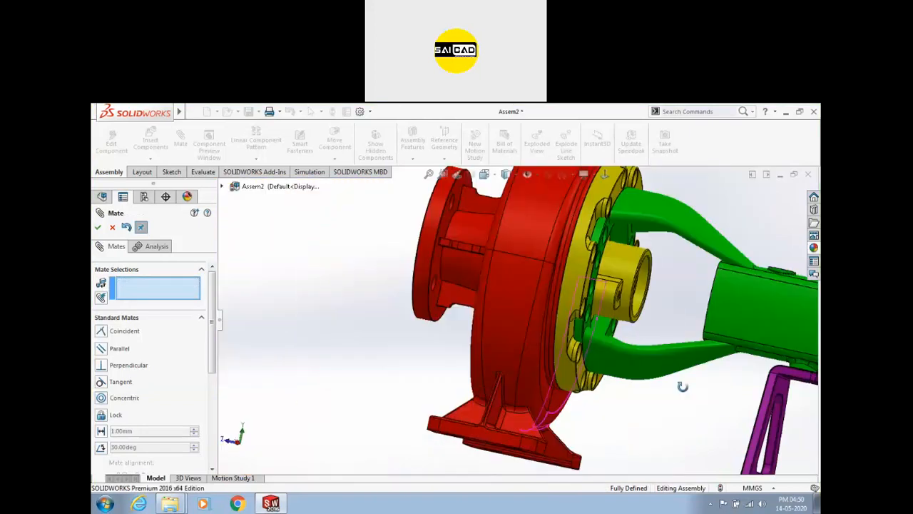
middle_click_drag(655, 371, 642, 352)
scroll(537, 360, "down", 3)
middle_click_drag(597, 377, 558, 338)
middle_click_drag(532, 296, 370, 267)
left_click(498, 272)
left_click(112, 226)
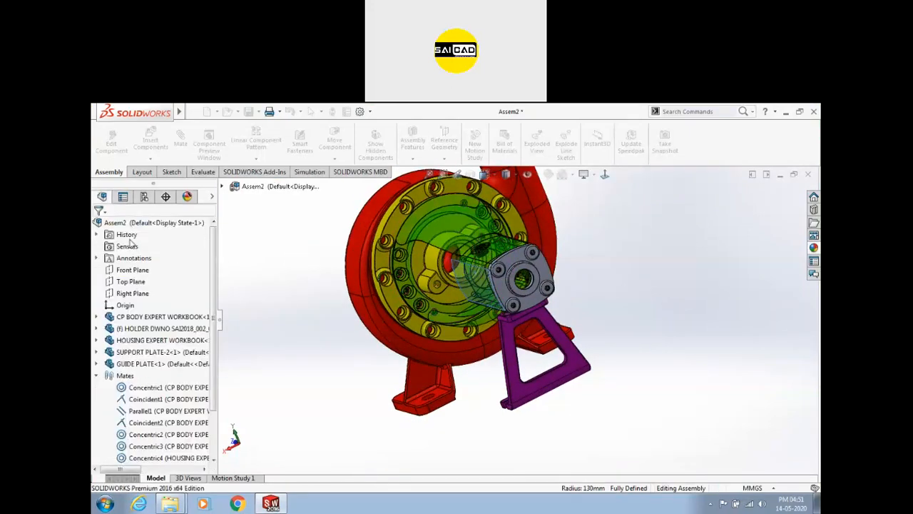
Examine the whole pump assembly from several angles and in the right side view.
middle_click_drag(517, 310, 462, 333)
scroll(499, 318, "up", 3)
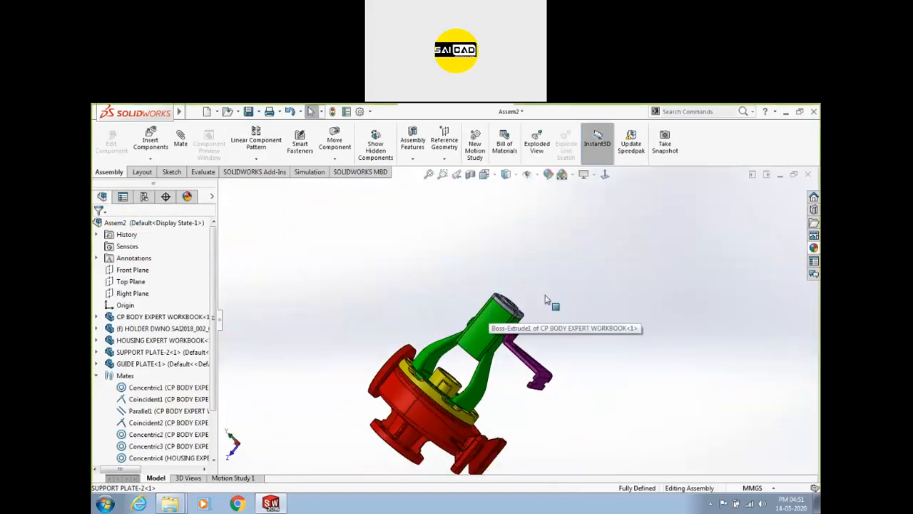
middle_click_drag(546, 302, 467, 406)
scroll(481, 435, "down", 2)
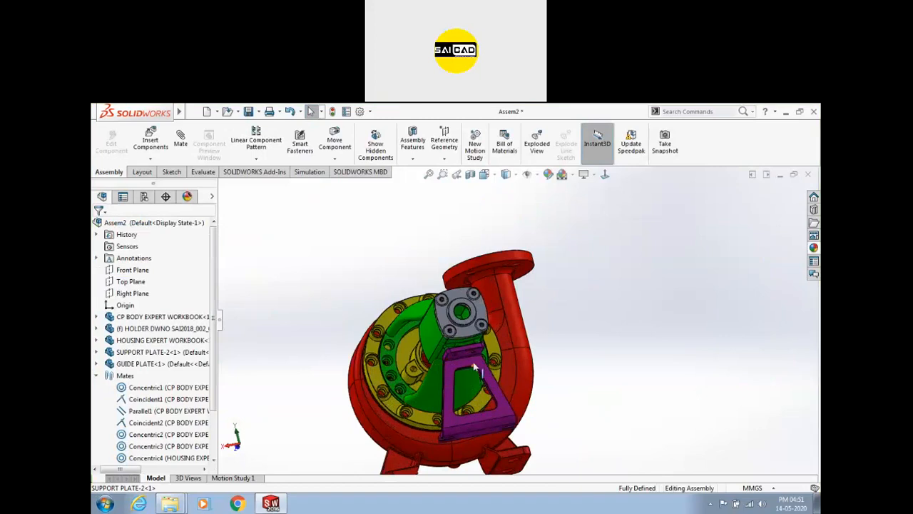
key("ctrl+4")
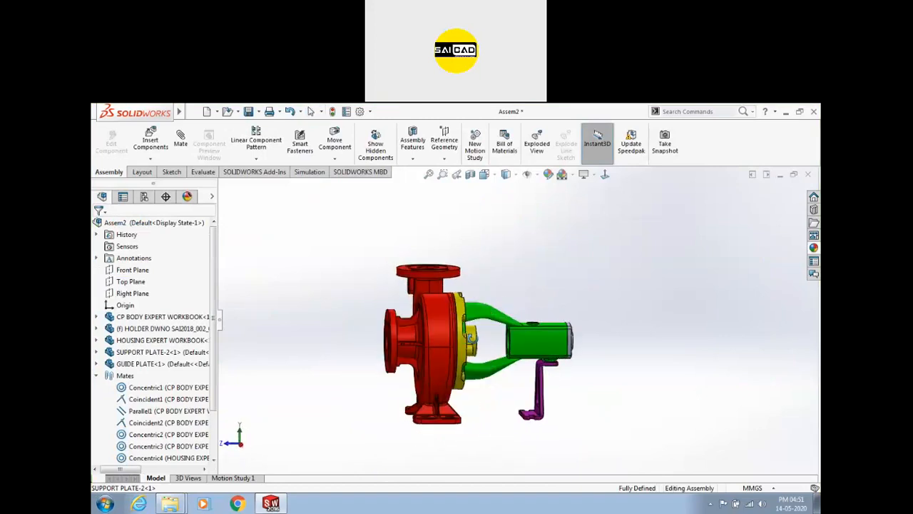
scroll(504, 340, "down", 3)
scroll(571, 306, "up", 1)
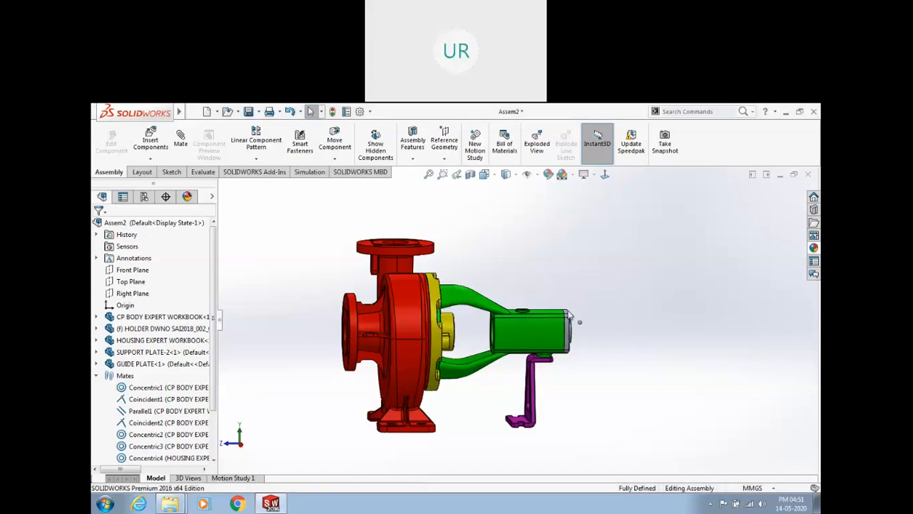
Open the Design Library's Toolbox and add it in for this session.
middle_click_drag(541, 296, 514, 290)
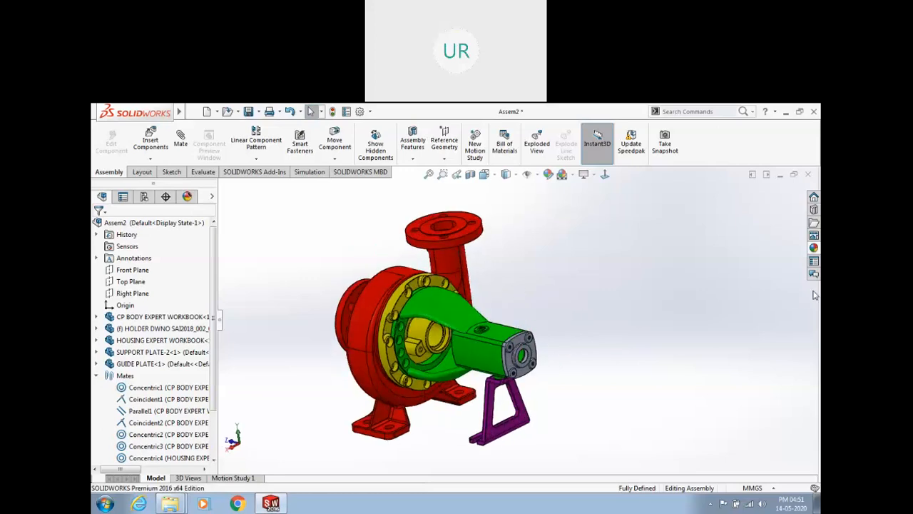
scroll(422, 329, "down", 2)
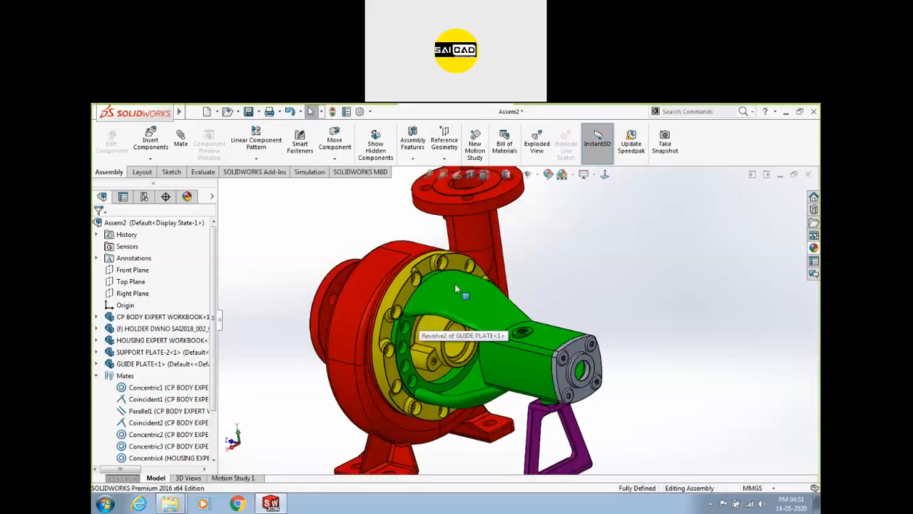
left_click(812, 209)
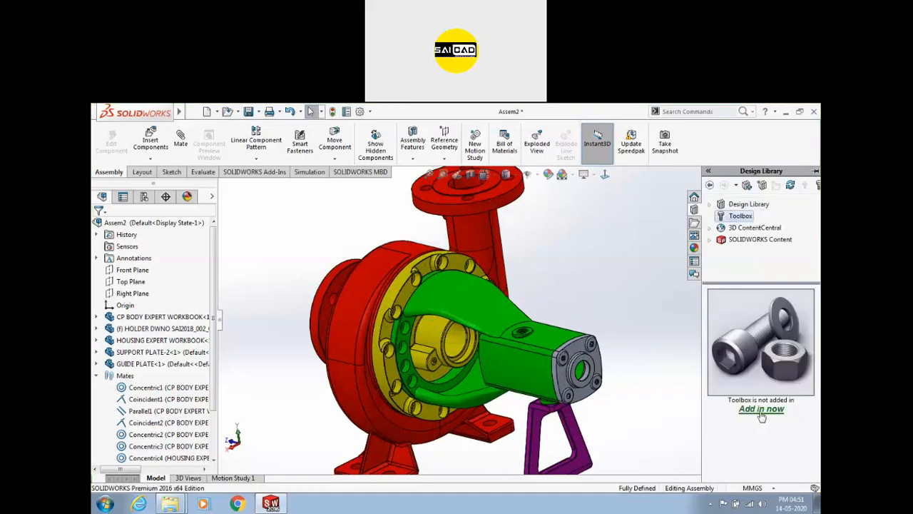
left_click(760, 410)
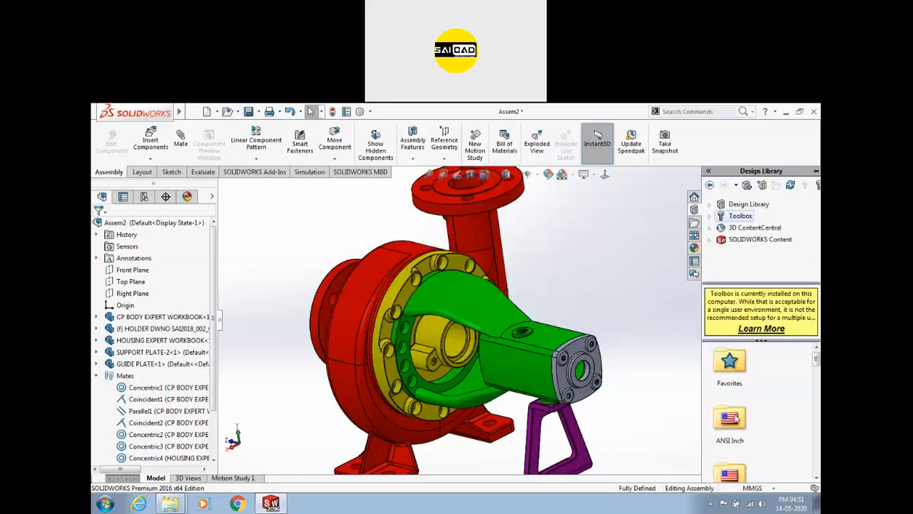
Browse Toolbox to the ANSI Metric machine screws under Bolts and Screws.
scroll(809, 370, "down", 2)
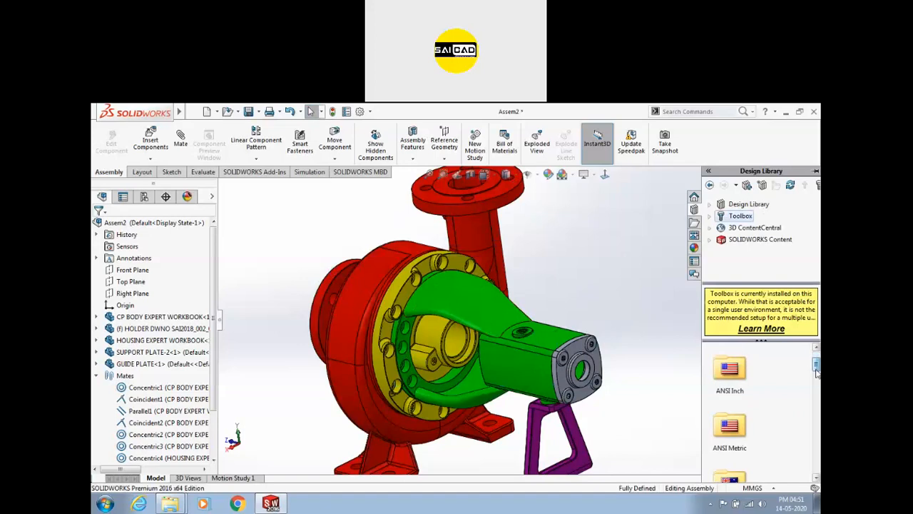
double_click(729, 421)
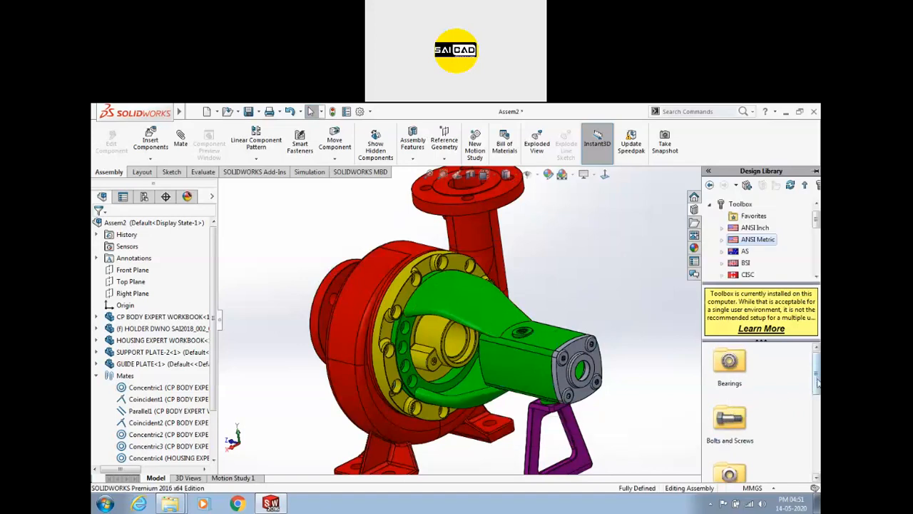
scroll(816, 382, "down", 2)
left_click(733, 410)
double_click(734, 410)
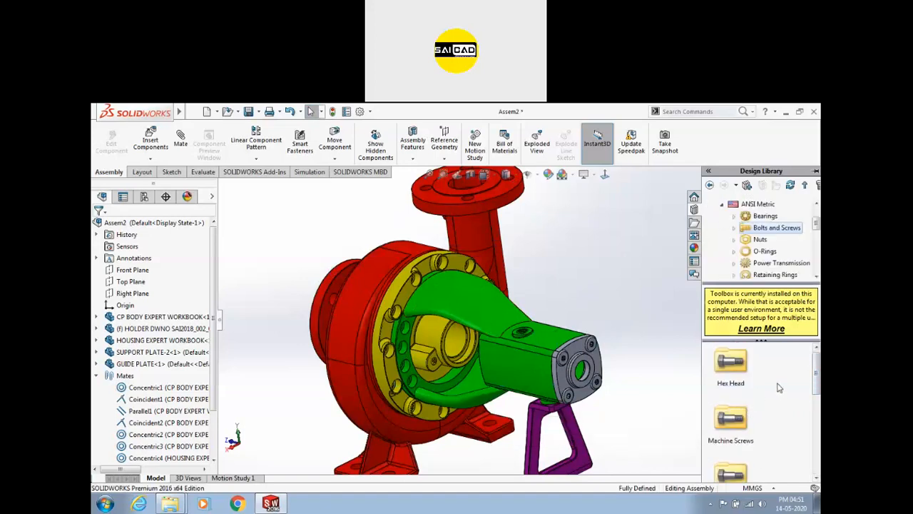
left_click_drag(816, 378, 796, 393)
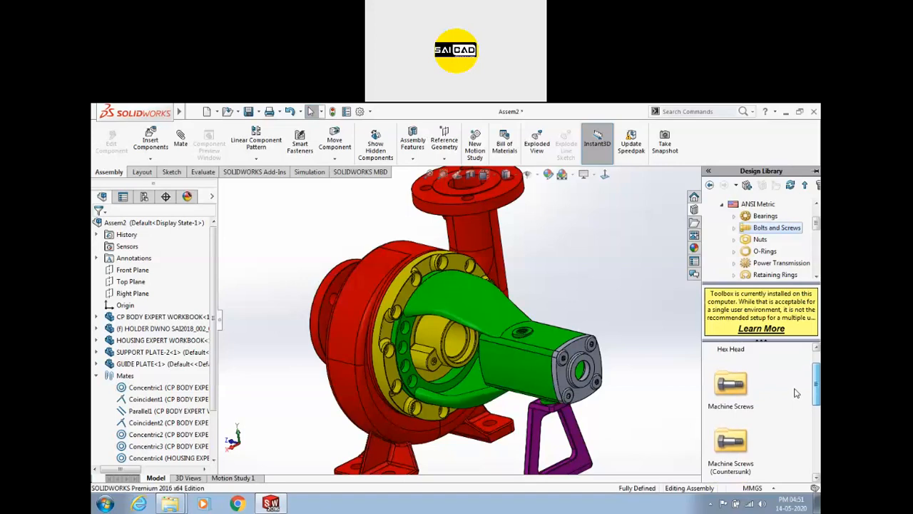
double_click(731, 392)
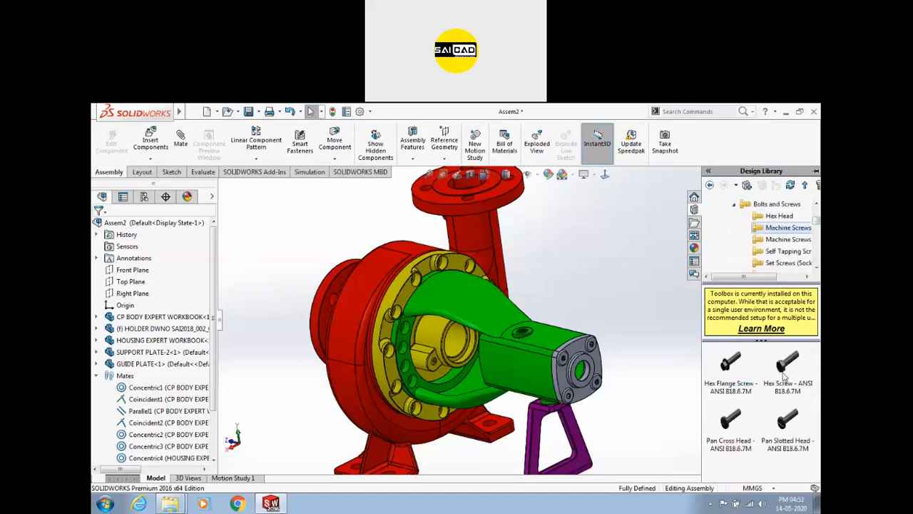
Insert a Hex Screw - ANSI B18.6.7M beside the support plate, with size M10.
left_click(784, 376)
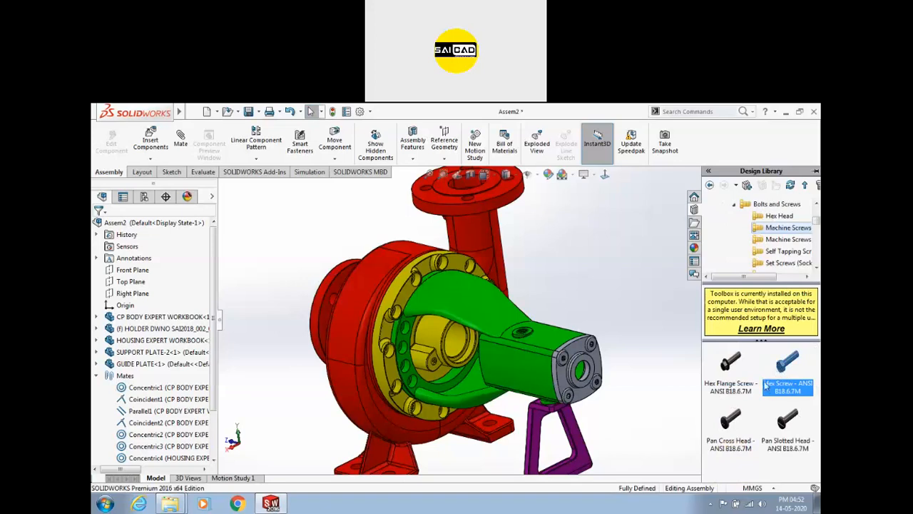
mouse_move(754, 410)
left_click(763, 464)
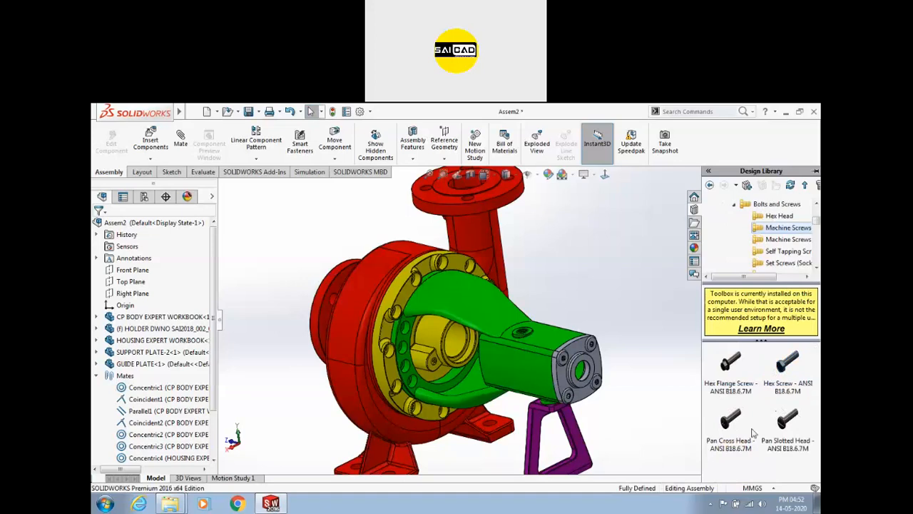
left_click(786, 371)
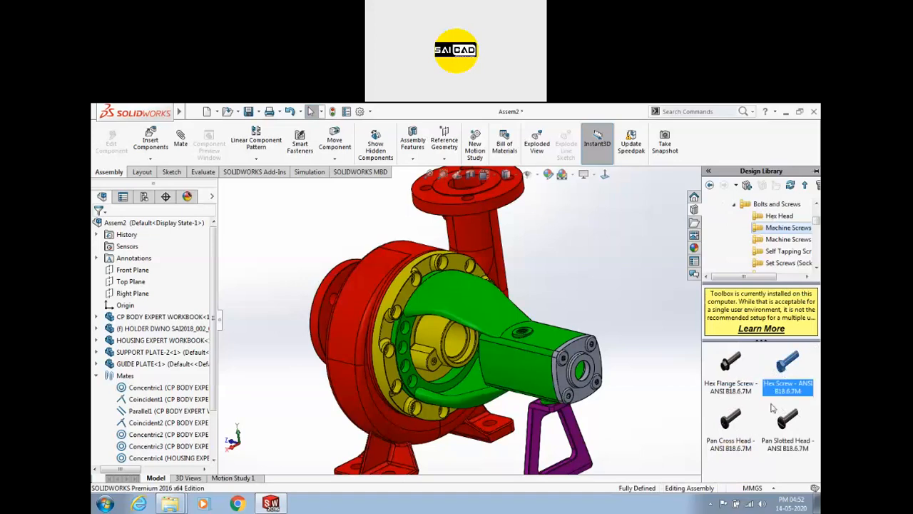
left_click_drag(688, 365, 603, 418)
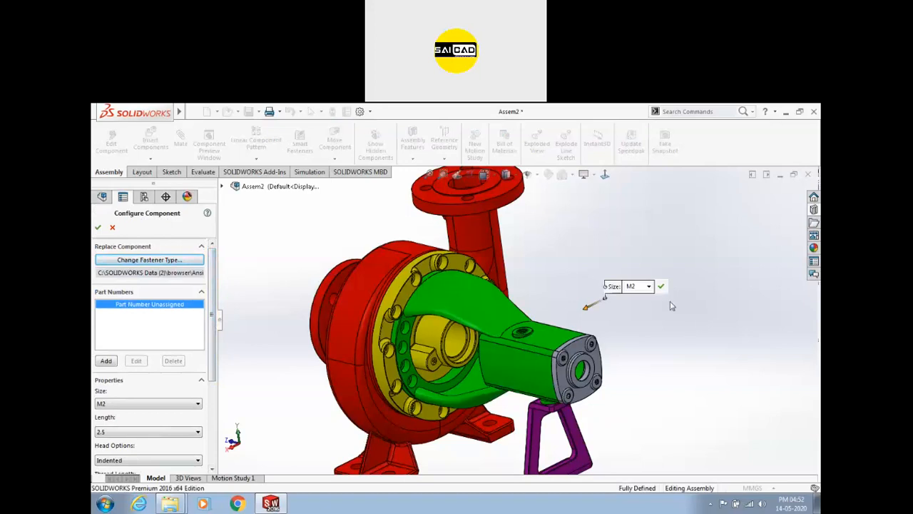
left_click(649, 286)
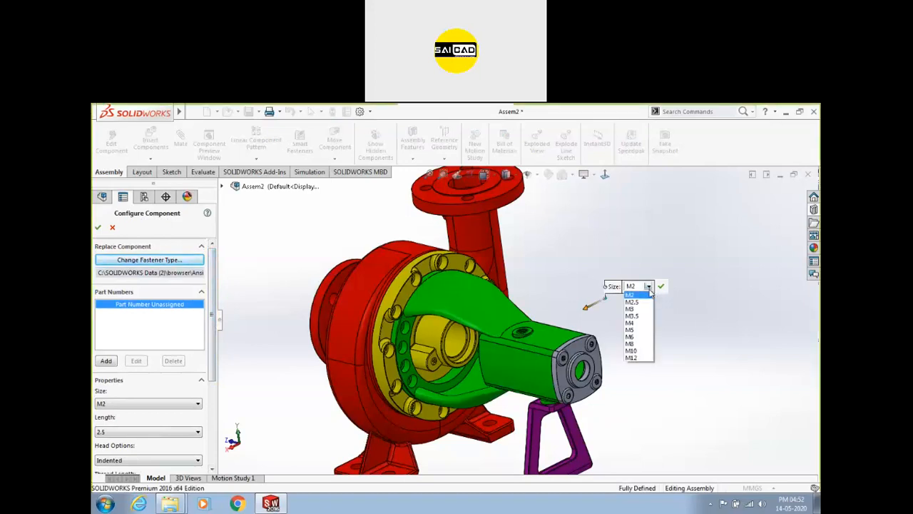
left_click(628, 355)
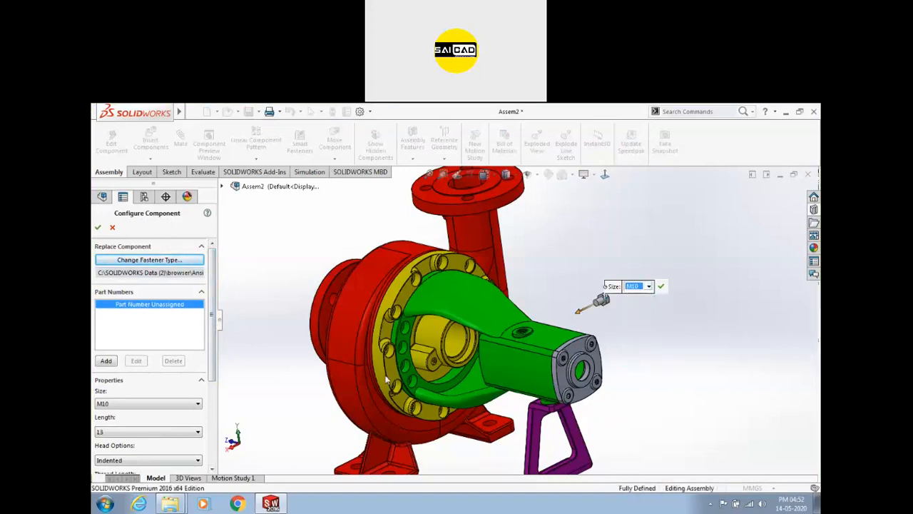
mouse_move(211, 370)
left_mouse_down()
mouse_move(212, 448)
mouse_move(217, 354)
left_mouse_up()
left_click(98, 227)
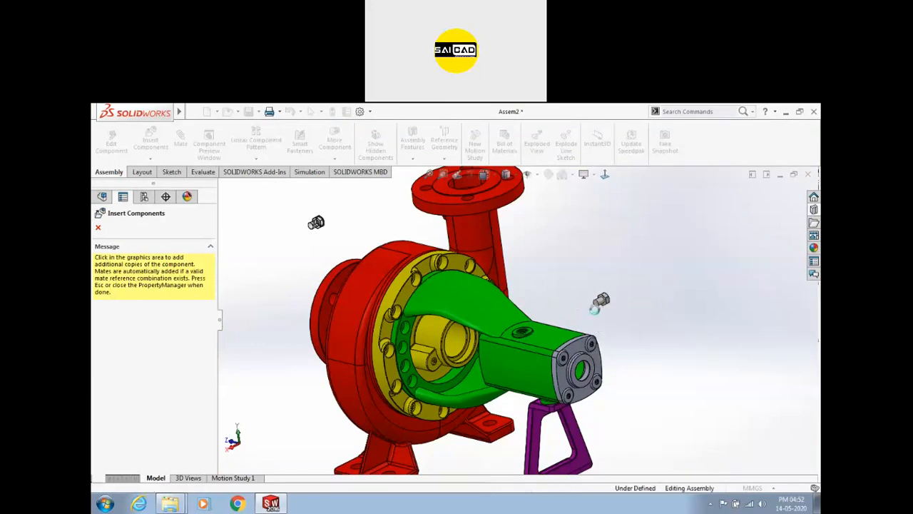
Place a second copy of the M10 hex screw, end the insertion and move a screw beside the support plate.
scroll(596, 307, "down", 2)
left_click(596, 306)
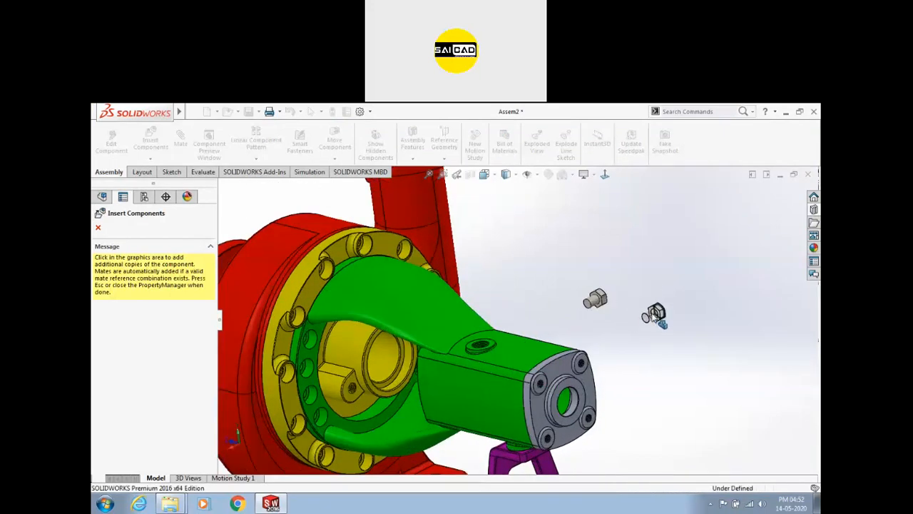
key("Escape")
left_click_drag(604, 304, 663, 321)
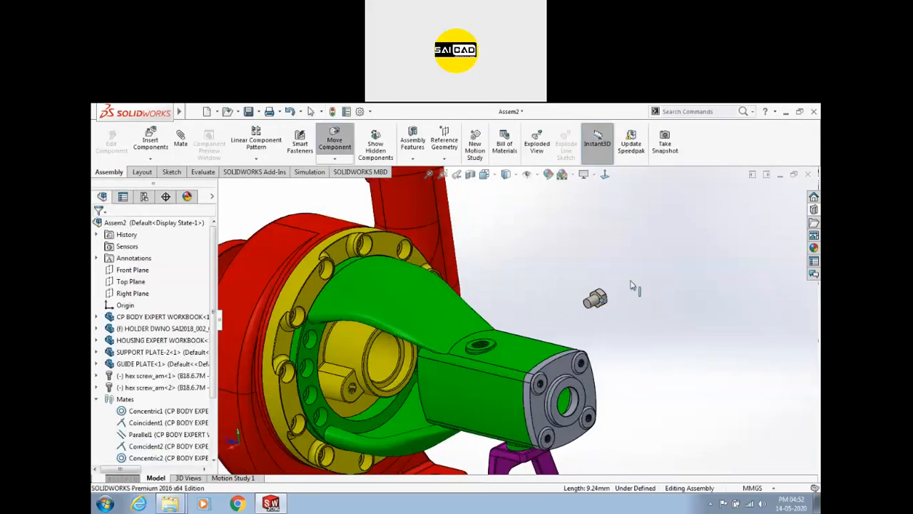
left_click_drag(593, 299, 588, 353)
Add a concentric mate between the hex screw's shank and an upper threaded corner hole of the support plate.
scroll(611, 410, "down", 5)
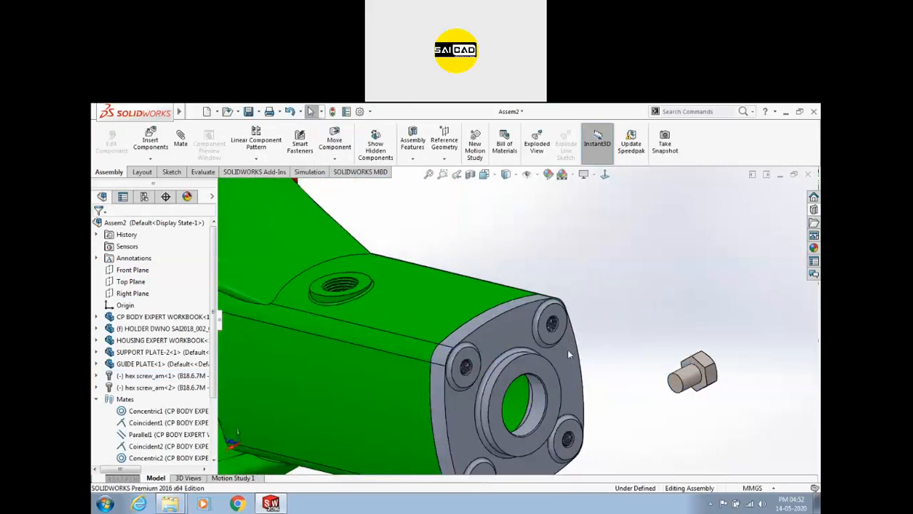
left_click(695, 382)
scroll(559, 330, "down", 4)
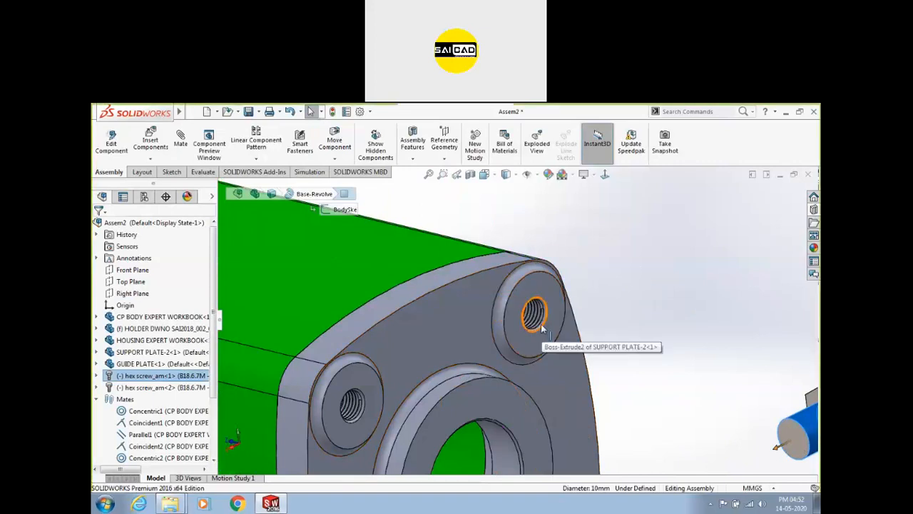
scroll(528, 320, "down", 3)
scroll(526, 317, "down", 5)
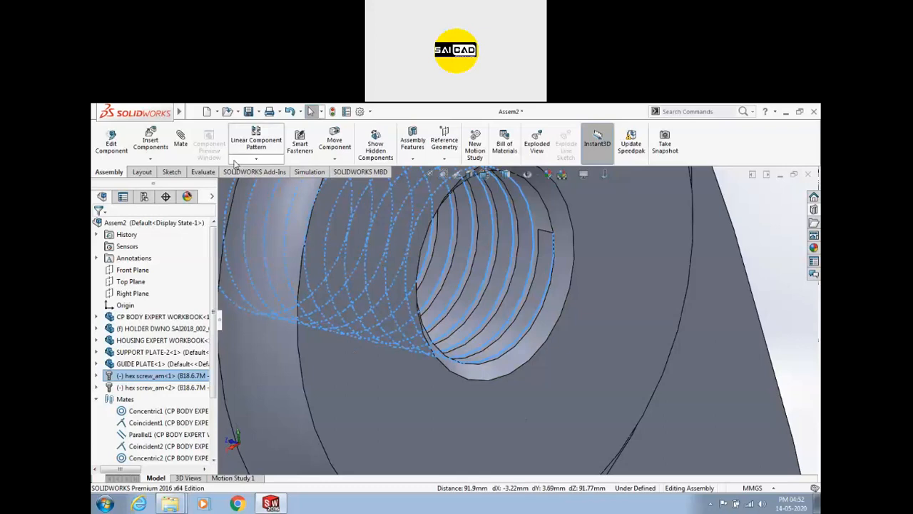
left_click(505, 327)
scroll(505, 325, "down", 4)
left_click(522, 316)
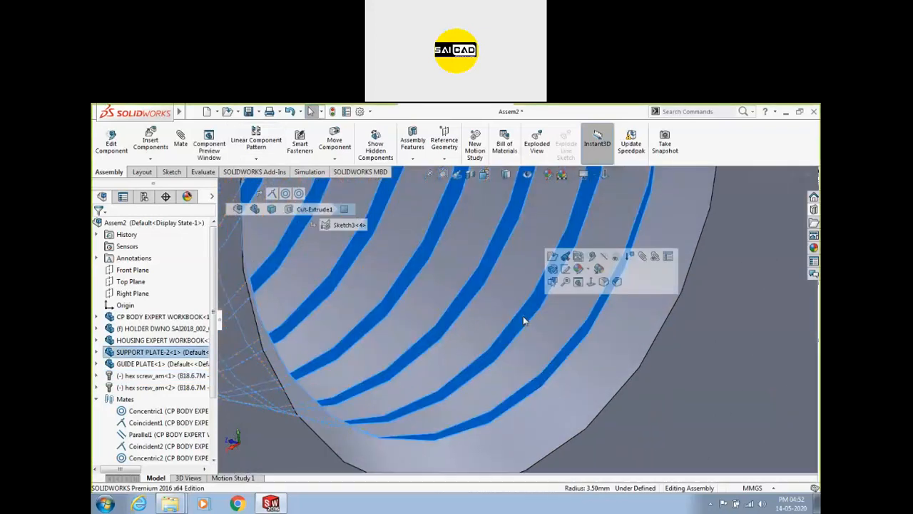
left_click(180, 137)
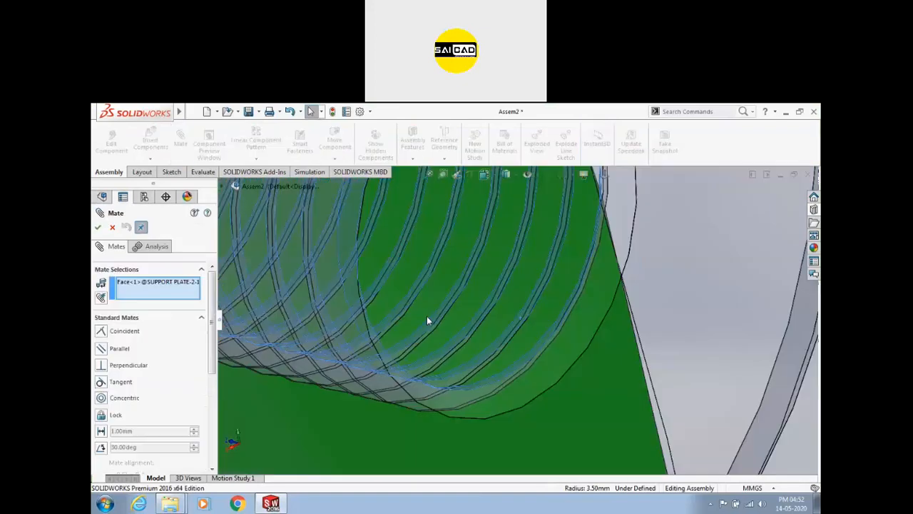
scroll(412, 344, "up", 6)
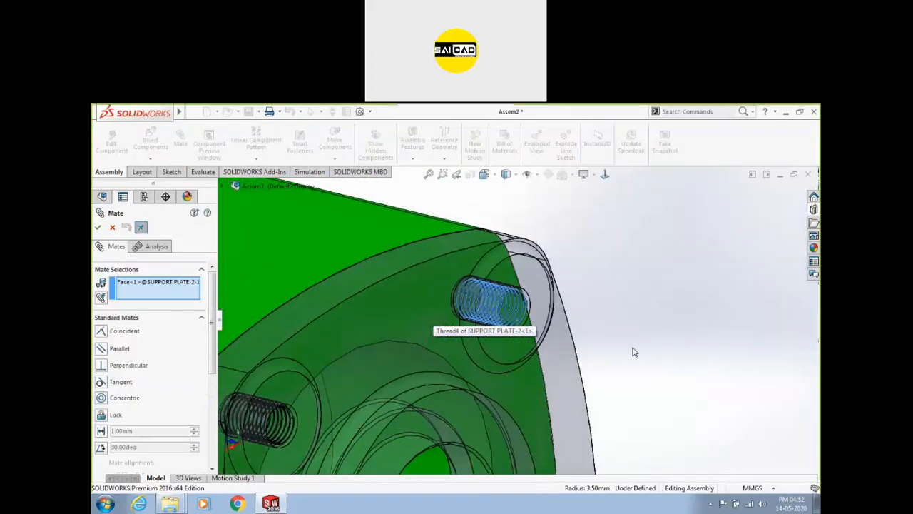
left_click(727, 390)
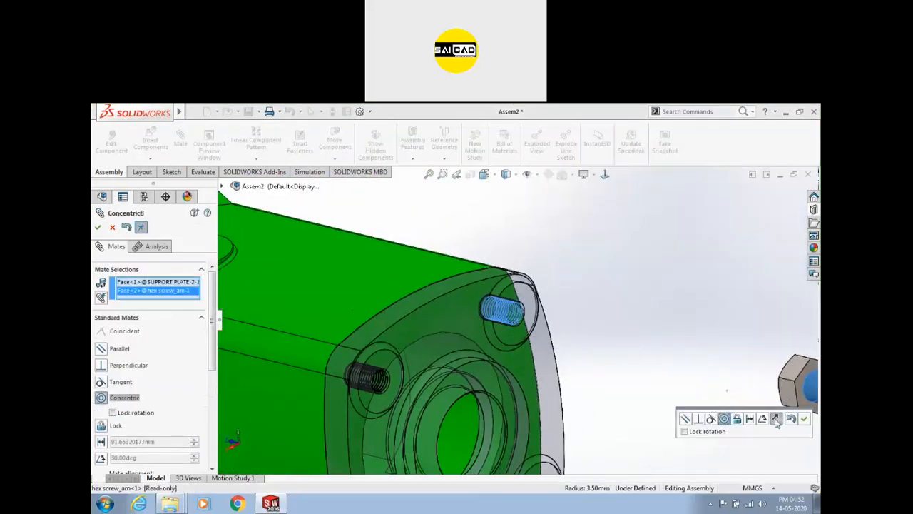
left_click(804, 419)
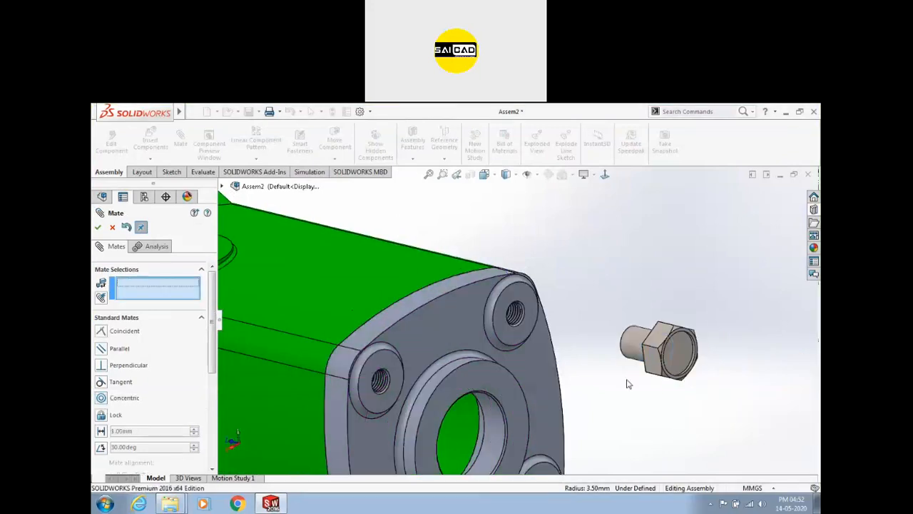
Mate the underside of the hex screw's head coincident with the corner boss face of the support plate, and leave the Mate command.
left_click(519, 296)
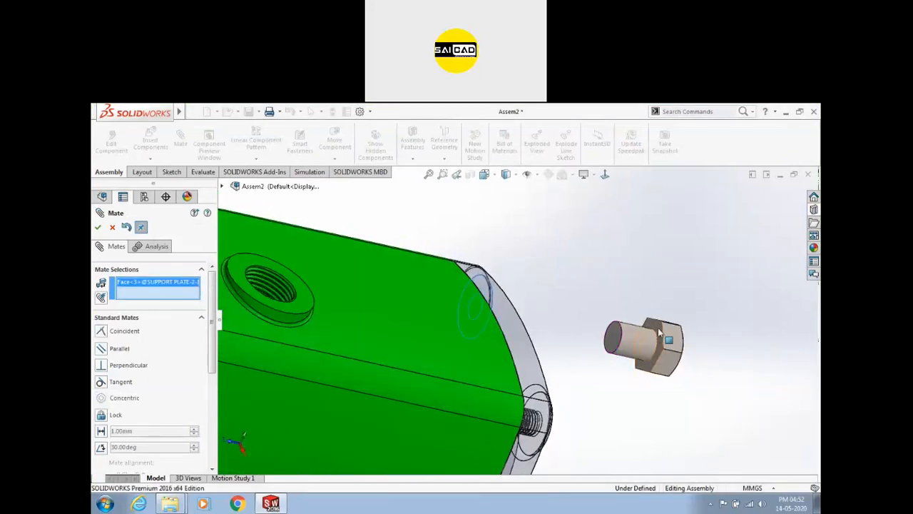
left_click(645, 341)
left_click(754, 355)
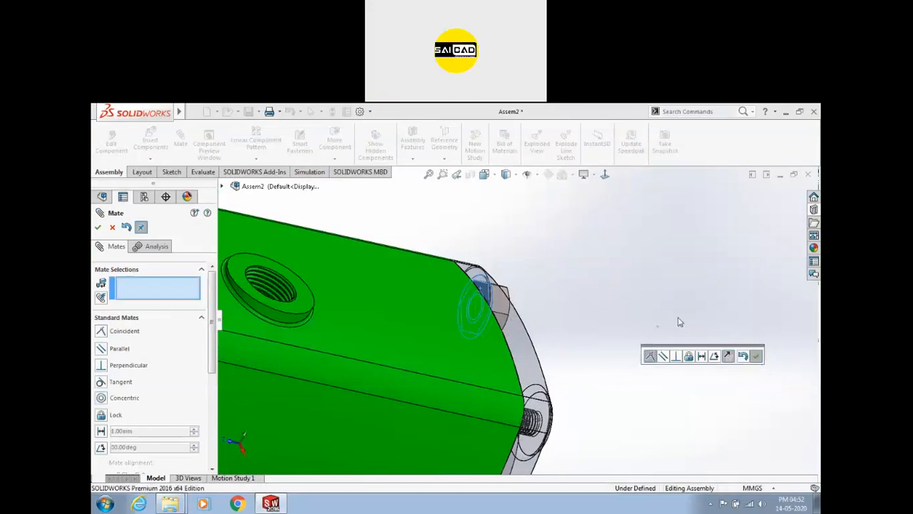
middle_click_drag(639, 316, 521, 295)
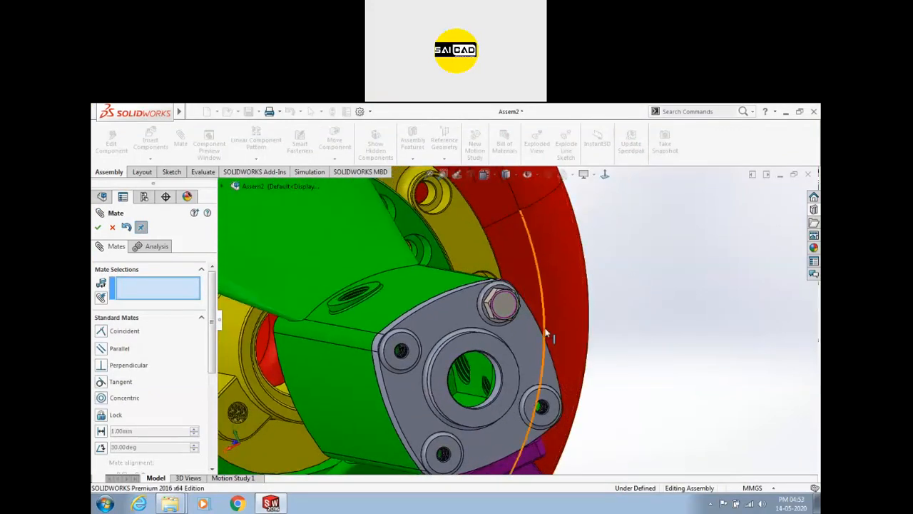
scroll(546, 333, "up", 2)
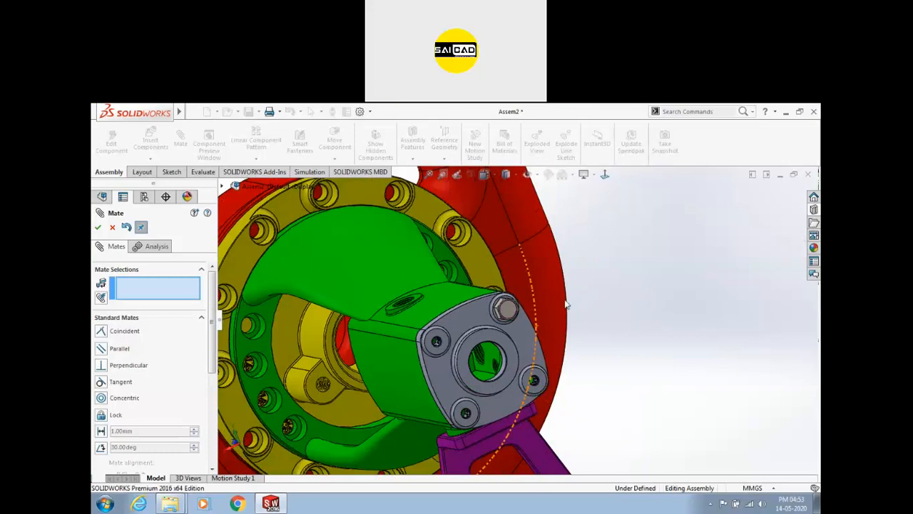
scroll(567, 305, "up", 2)
left_click(112, 227)
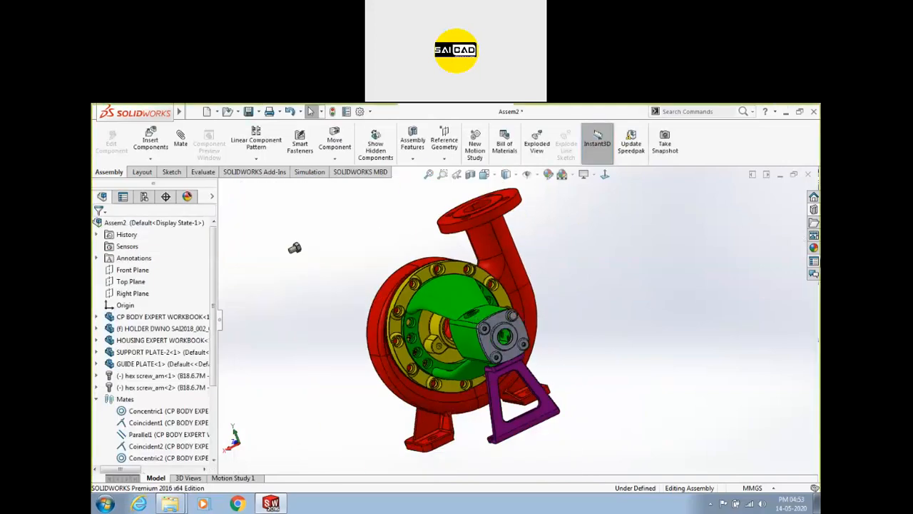
Browse the ANSI Metric hardware categories in the Toolbox library.
left_click(813, 222)
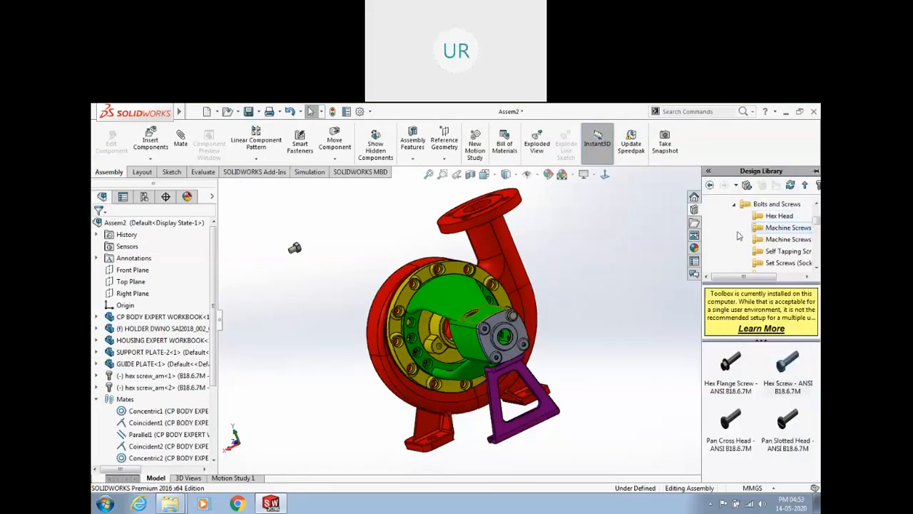
left_click(732, 206)
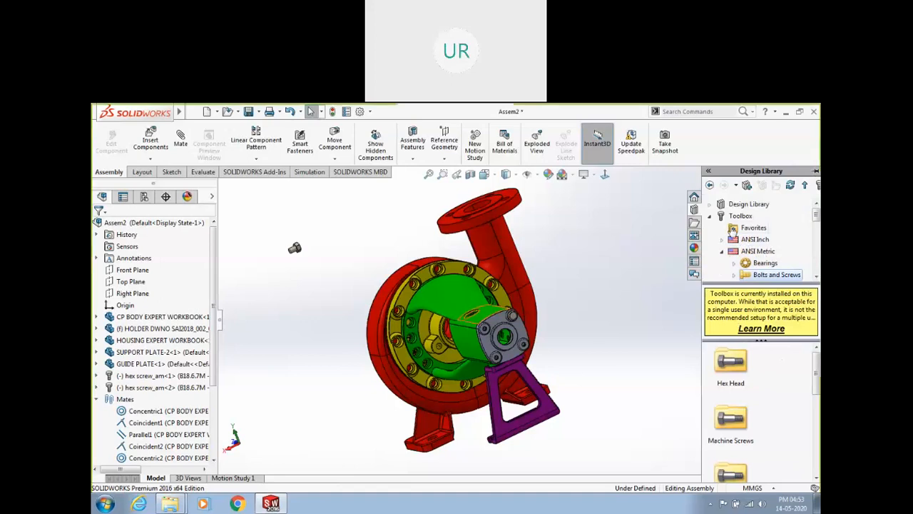
scroll(762, 248, "down", 2)
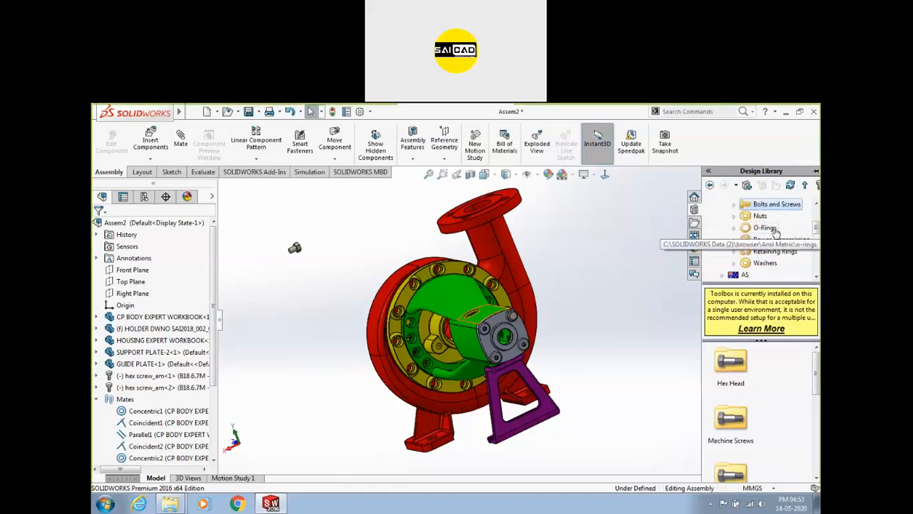
double_click(760, 245)
left_click(735, 241)
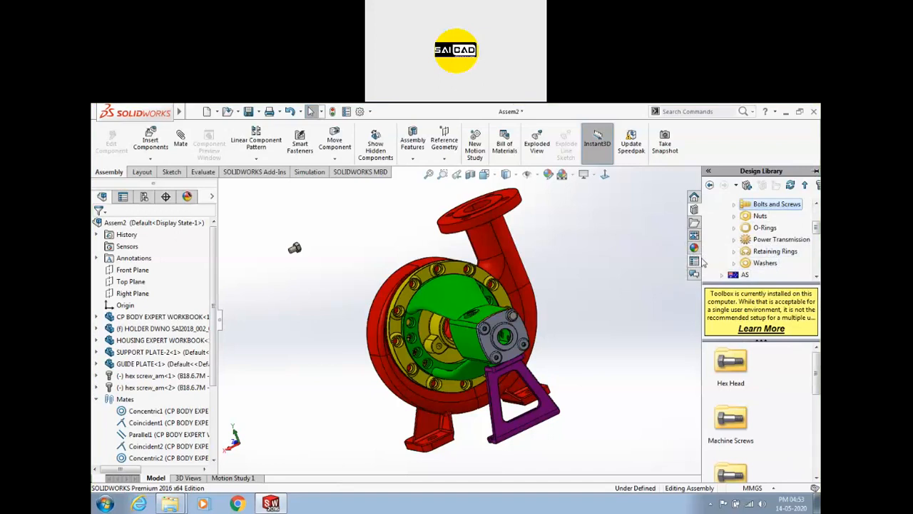
scroll(717, 249, "up", 1)
scroll(717, 249, "up", 1)
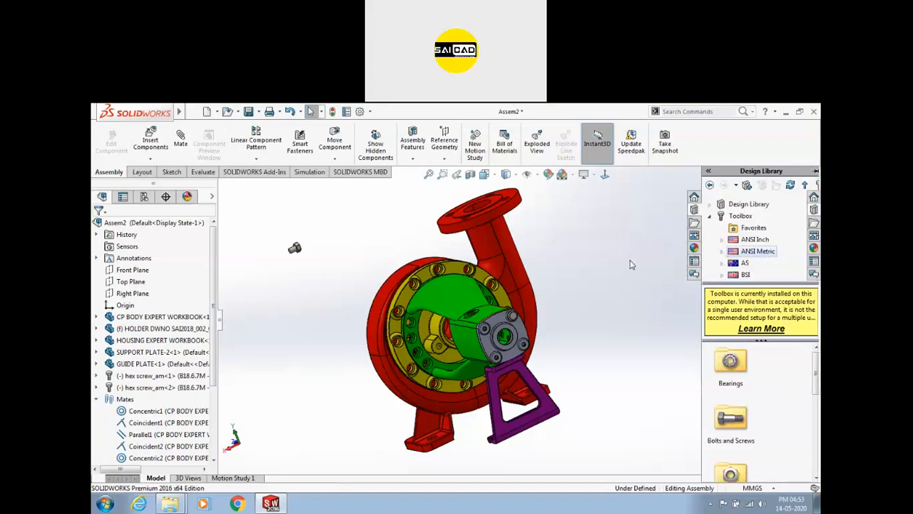
Delete the unmated second hex screw lying beside the pump.
middle_click_drag(612, 292, 642, 357)
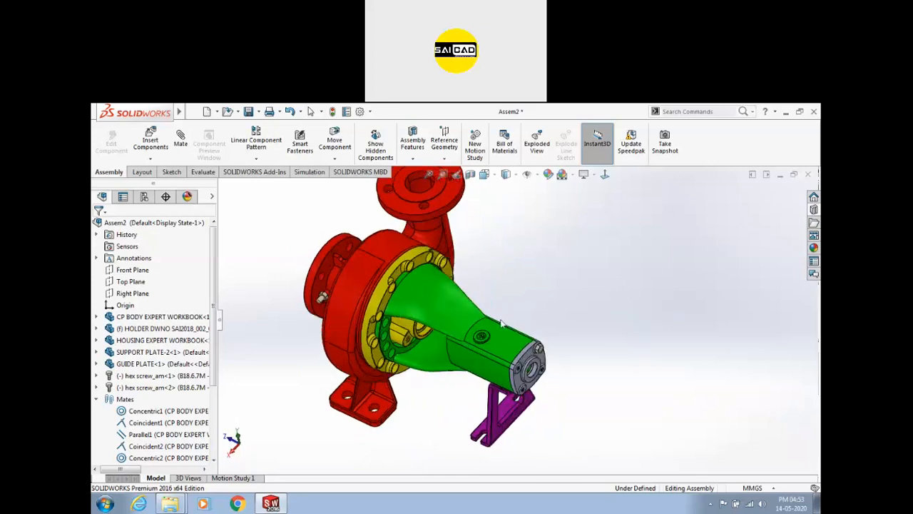
scroll(322, 287, "down", 4)
left_click(322, 287)
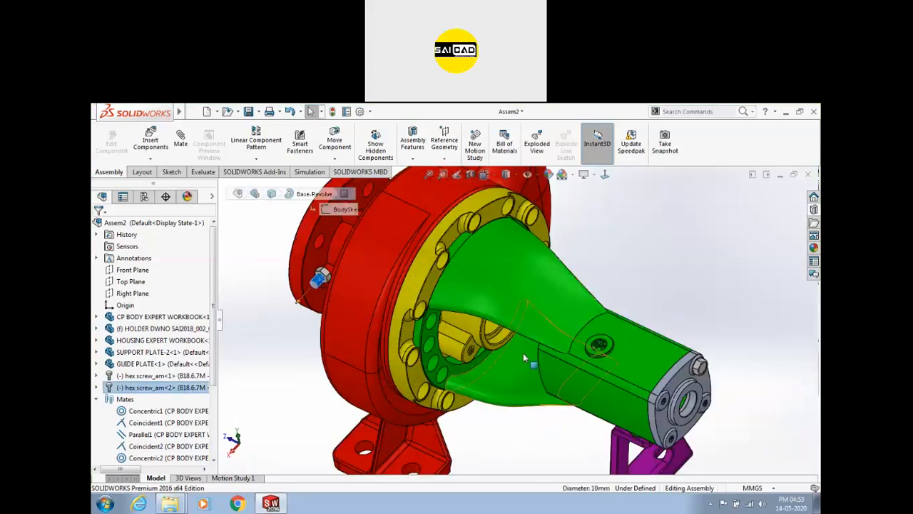
key("Delete")
scroll(663, 276, "up", 2)
scroll(615, 292, "up", 3)
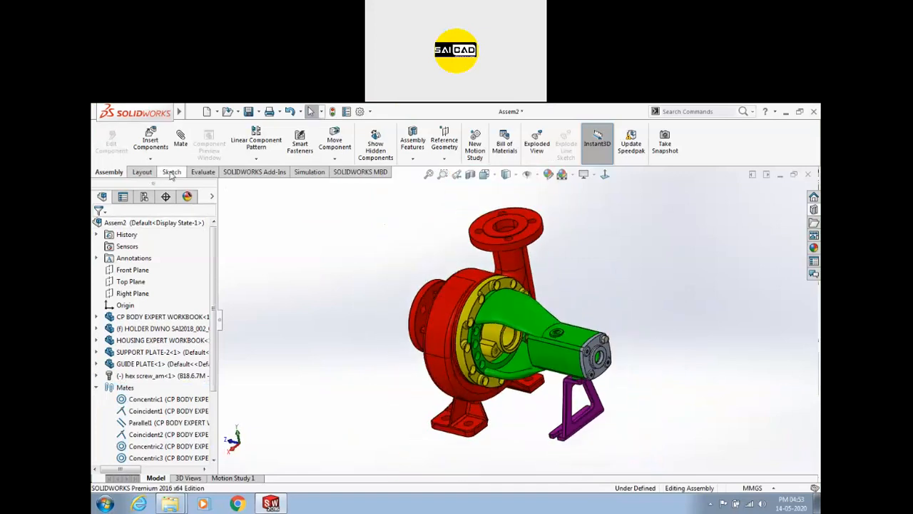
Run Interference Detection on the whole Assem2 assembly and examine the first interference at the support plate's hex screw.
left_click(202, 174)
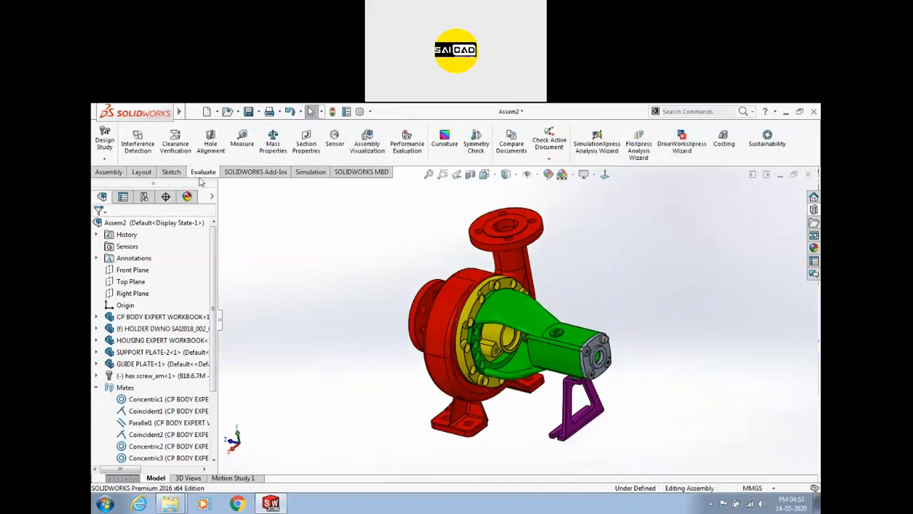
left_click(137, 146)
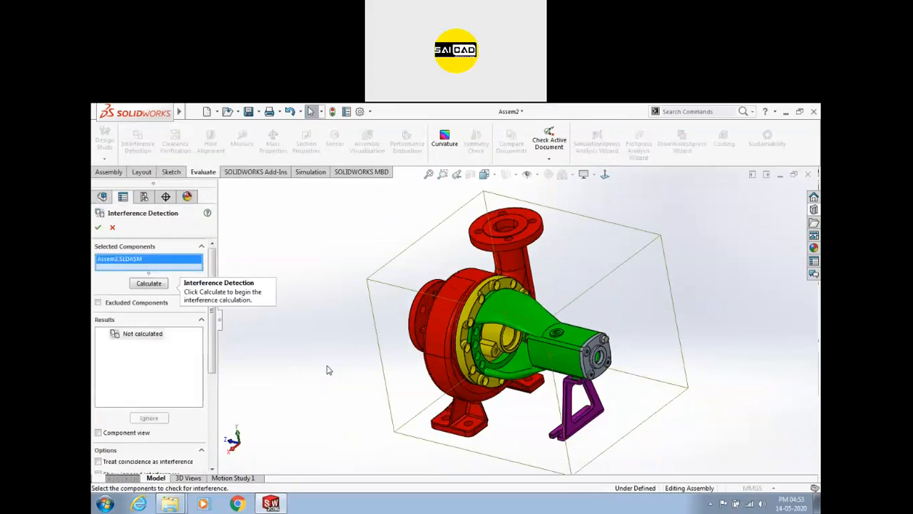
left_click(140, 285)
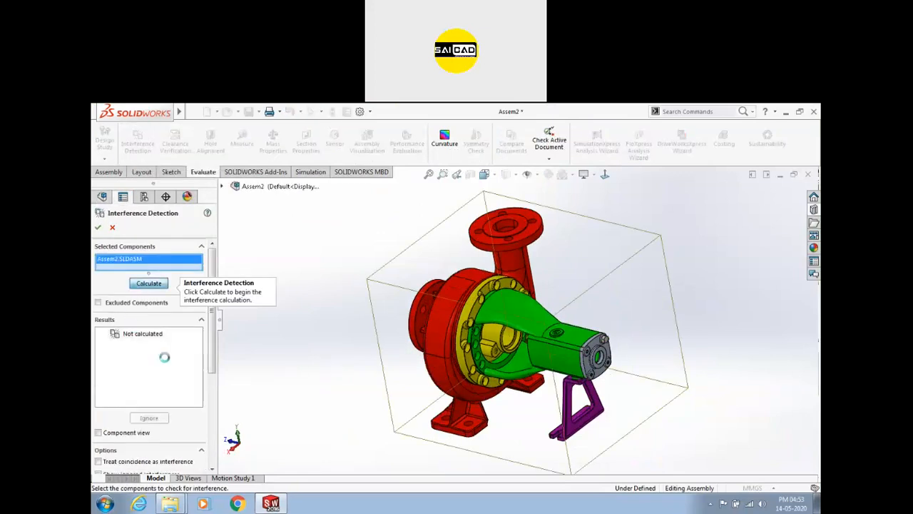
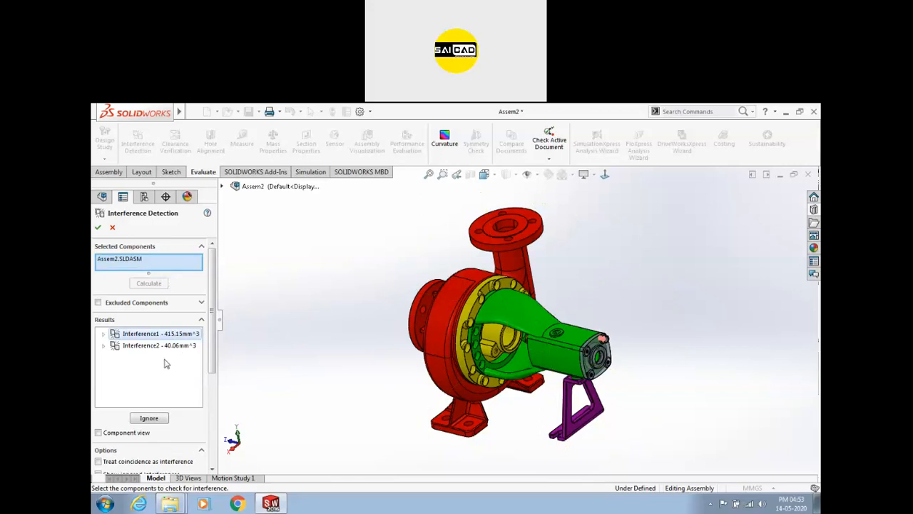
scroll(207, 348, "down", 1)
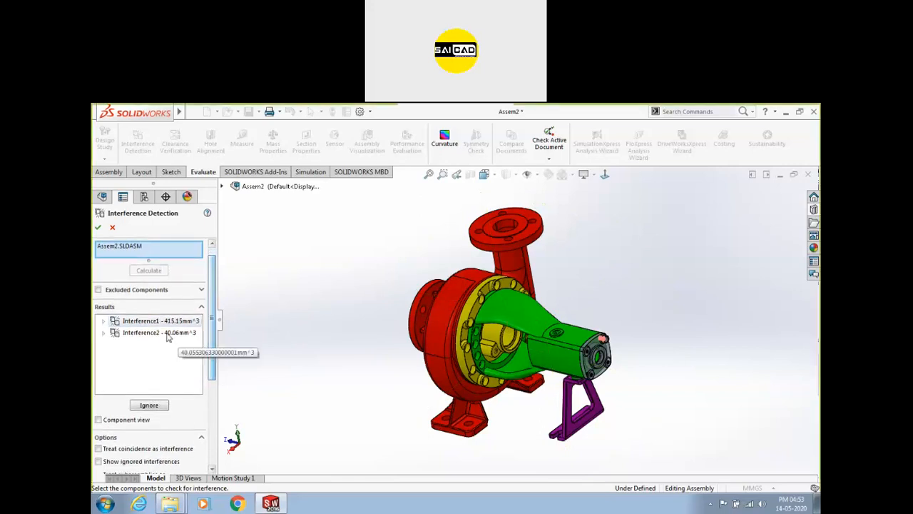
scroll(588, 357, "up", 5)
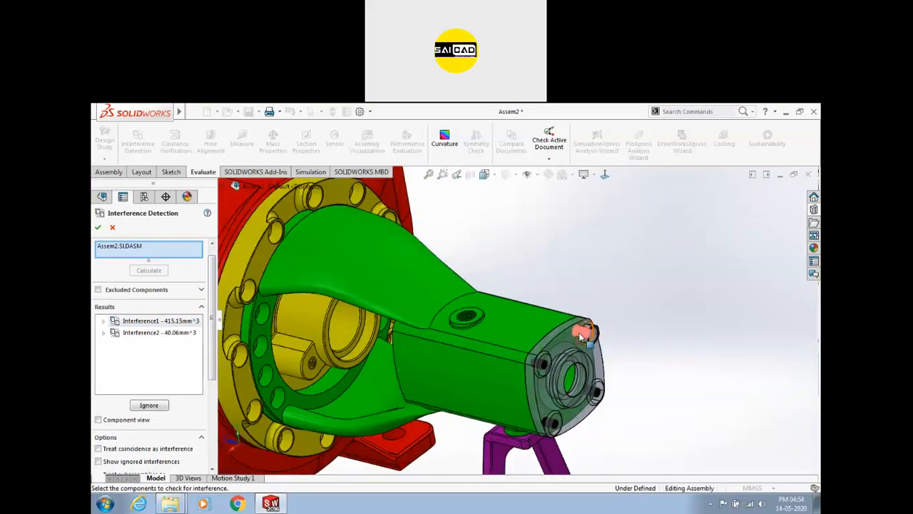
scroll(588, 335, "down", 5)
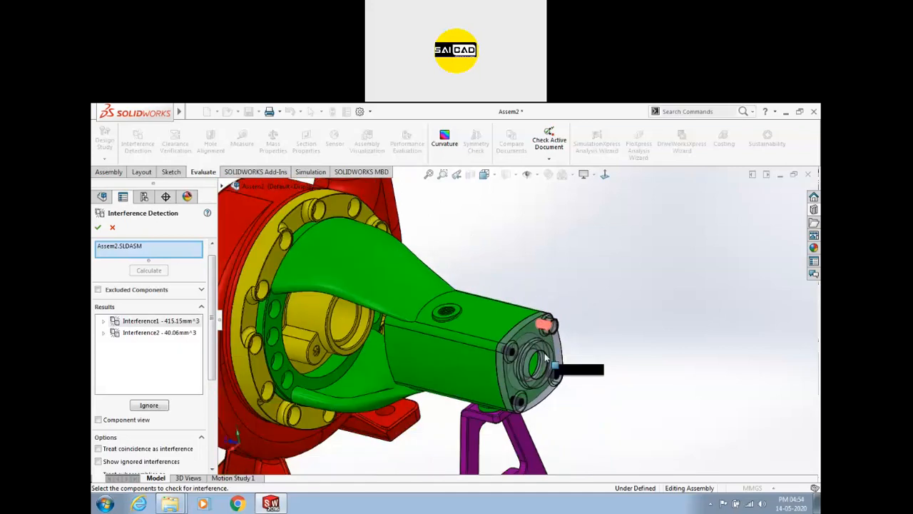
Highlight the second interference result and check which components it involves.
left_click(165, 333)
scroll(615, 313, "down", 3)
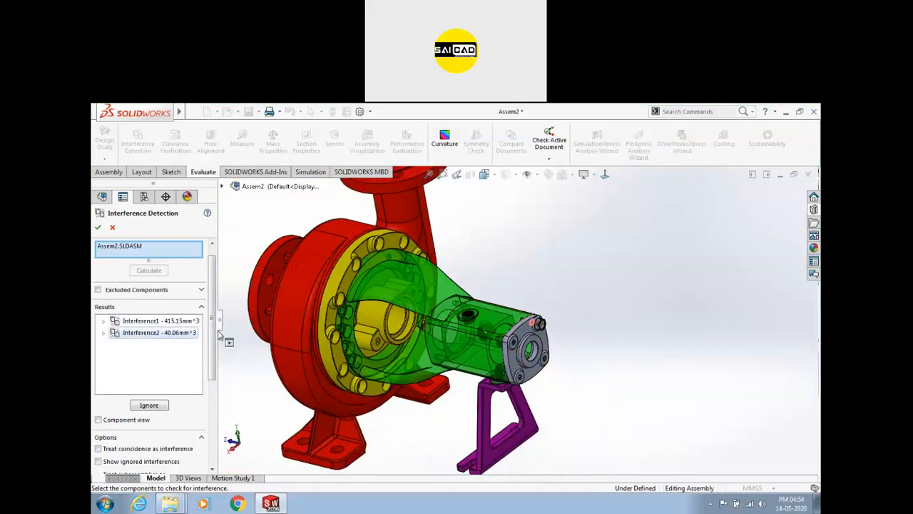
scroll(468, 340, "down", 2)
middle_click_drag(336, 377, 294, 386)
double_click(138, 334)
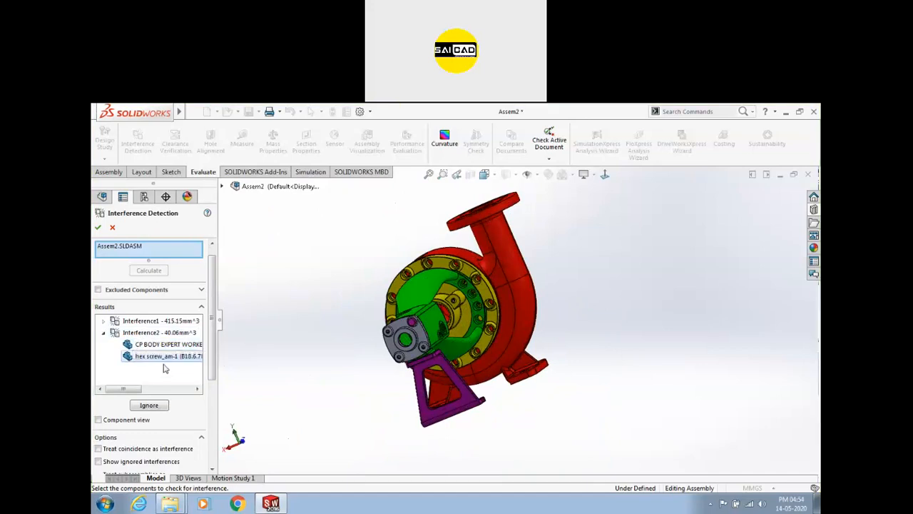
double_click(133, 336)
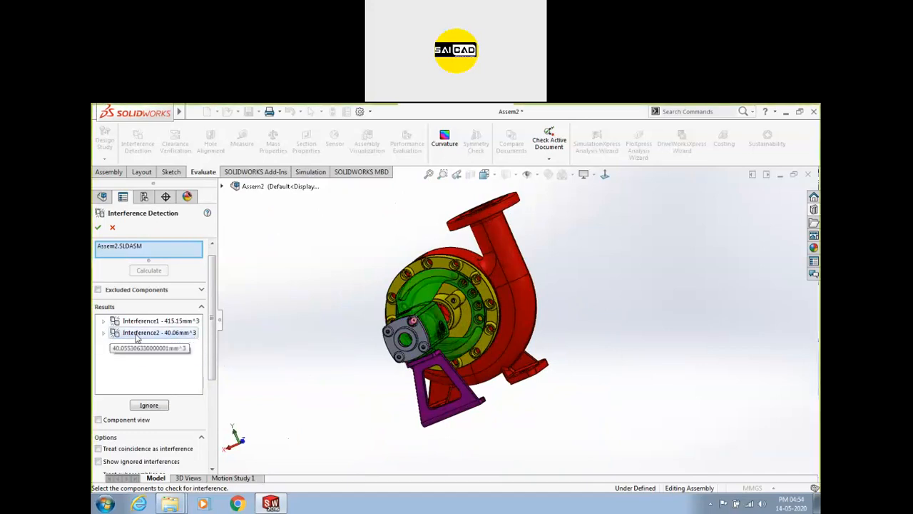
Examine the second interference up close where the hex screw's tip meets the adjoining green body.
scroll(352, 352, "down", 3)
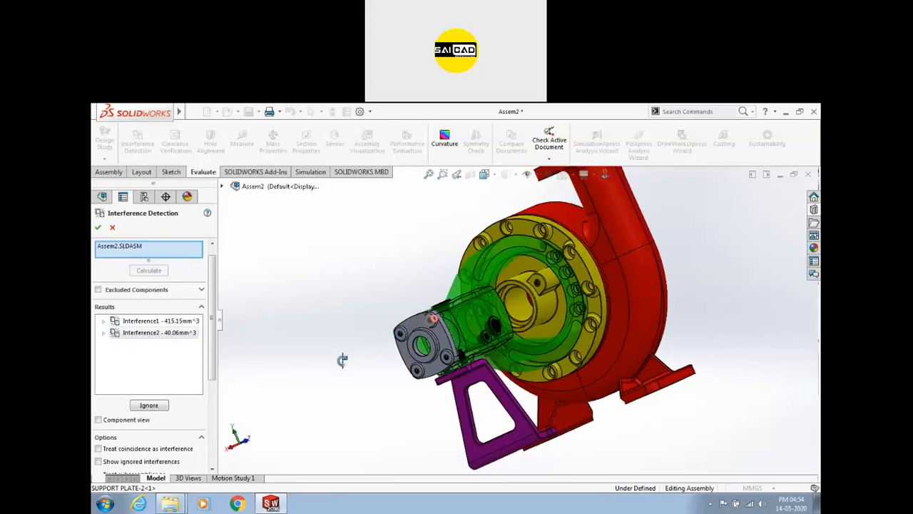
middle_click_drag(351, 353, 328, 373)
scroll(404, 334, "down", 5)
middle_click_drag(450, 346, 435, 349)
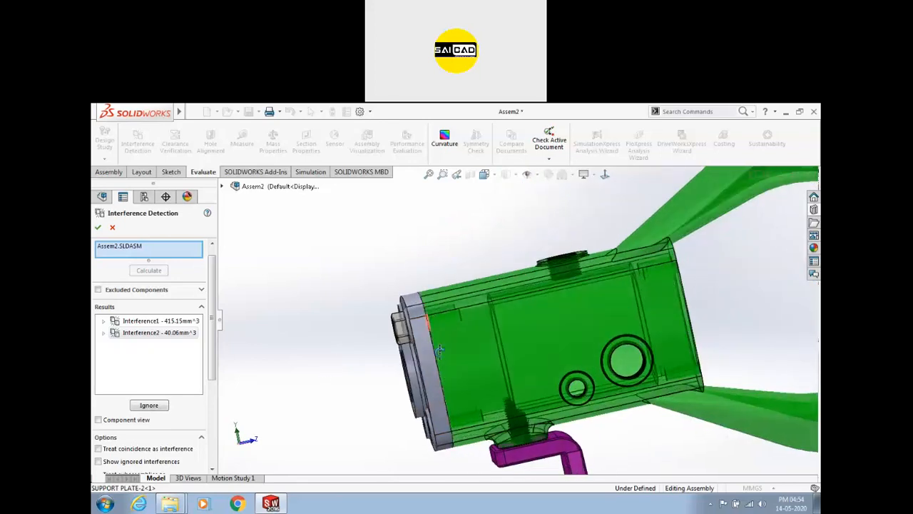
scroll(435, 348, "down", 5)
middle_click_drag(431, 329, 468, 319)
Inspect the first interference along the hex screw's thread in the support plate, and leave Interference Detection.
left_click(145, 324)
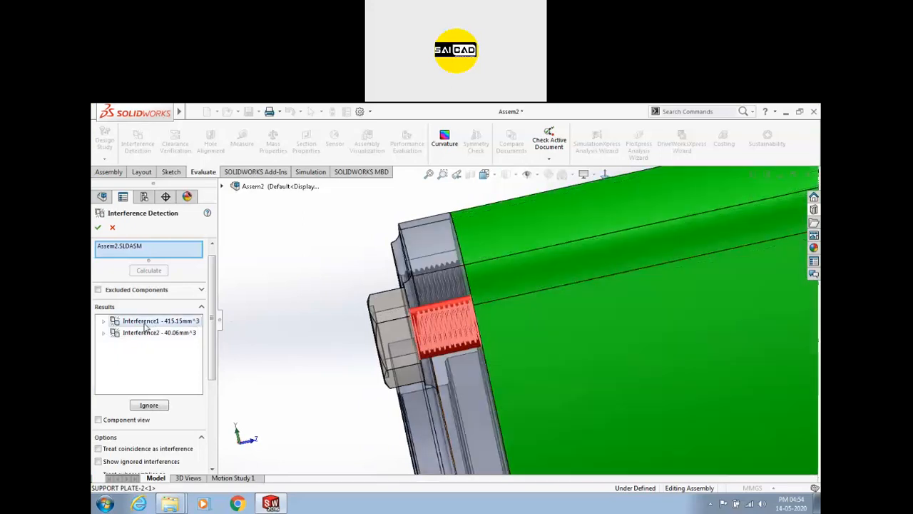
scroll(385, 345, "up", 3)
middle_click_drag(386, 349, 505, 346)
scroll(508, 347, "down", 5)
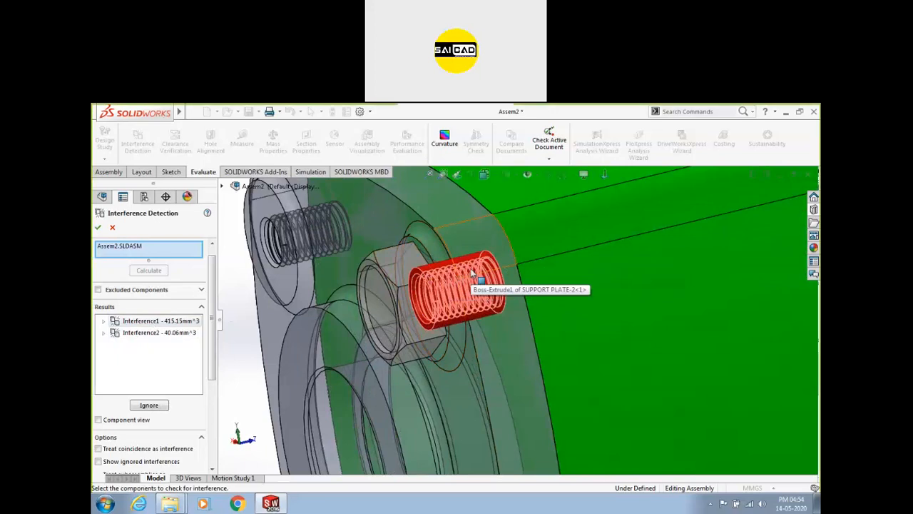
scroll(438, 341, "up", 3)
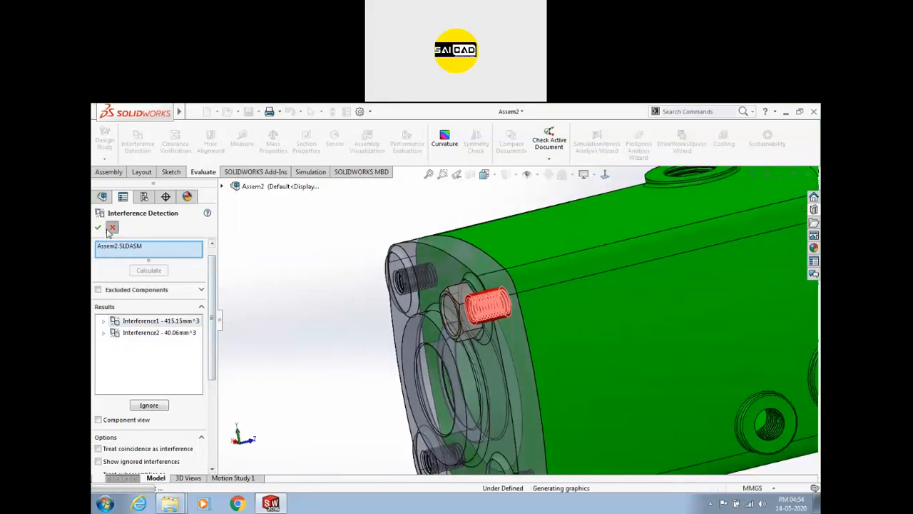
left_click(112, 228)
middle_click_drag(318, 320, 328, 318)
scroll(334, 335, "up", 2)
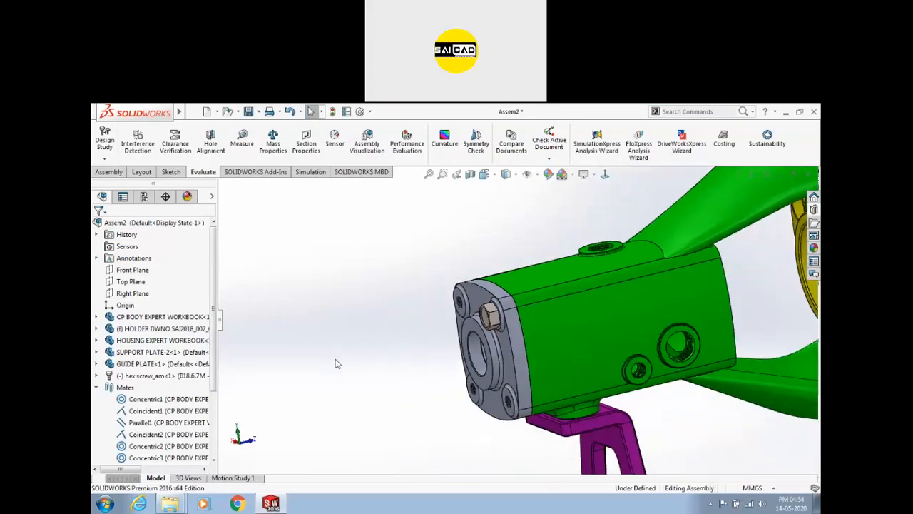
scroll(378, 360, "up", 2)
middle_click_drag(443, 355, 622, 346)
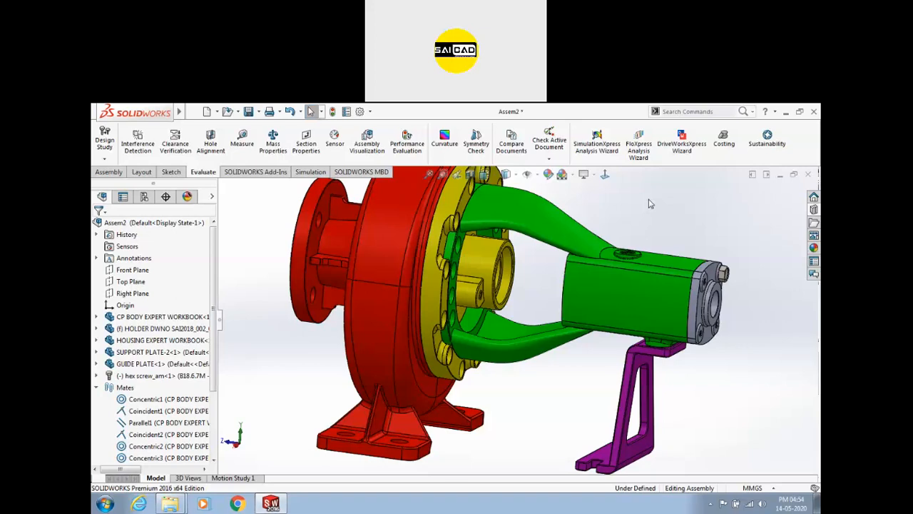
scroll(543, 314, "up", 3)
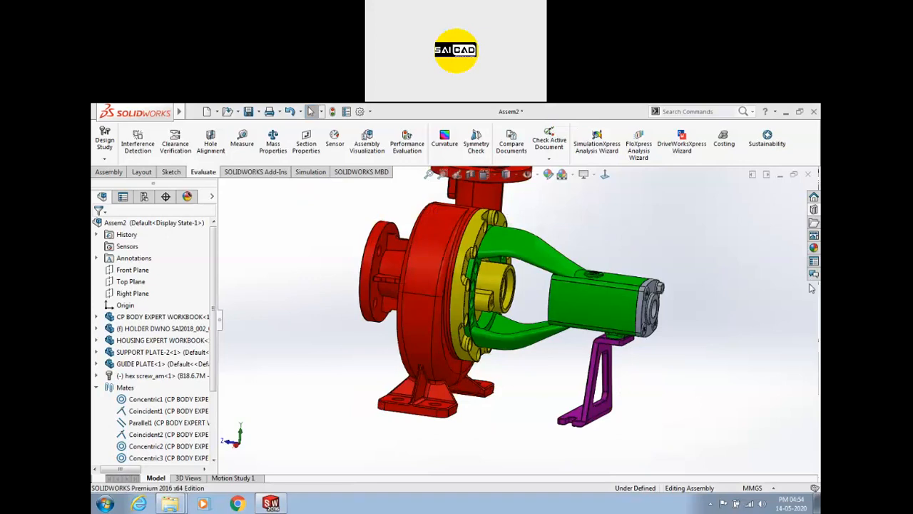
Show the desktop and open the recent file Solidworks_Assignment_7 in Acrobat Reader DC.
left_click(818, 504)
key("super")
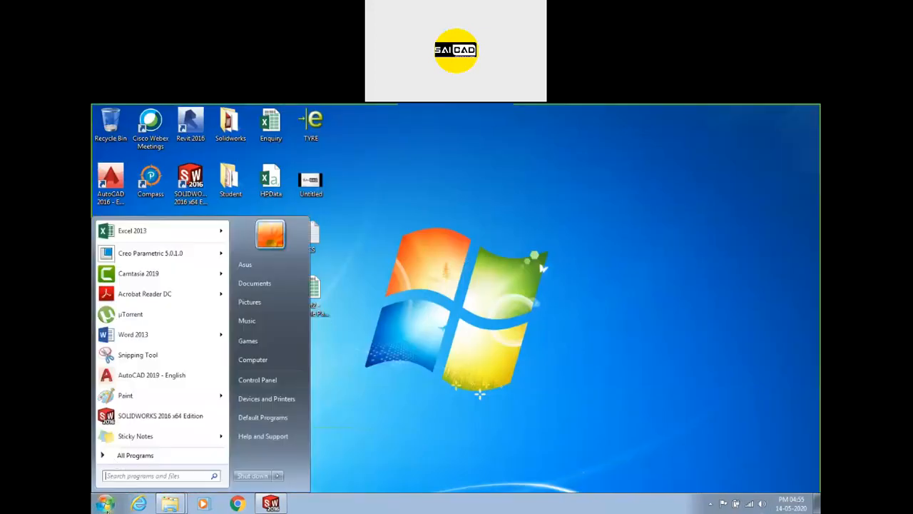
mouse_move(143, 296)
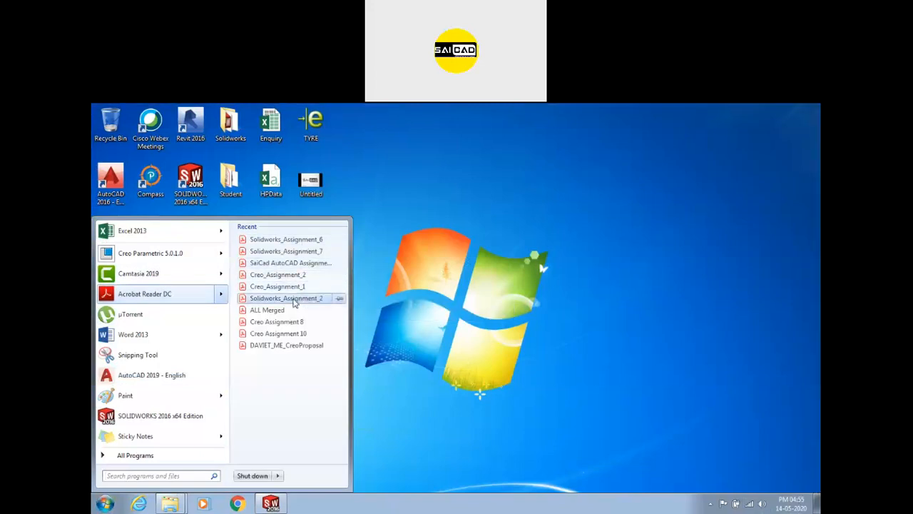
left_click(286, 252)
Look through the assignment's pages, including the assembly view, parts list and part drawings of the stand, slider, hub, shaft and key.
scroll(582, 311, "down", 2)
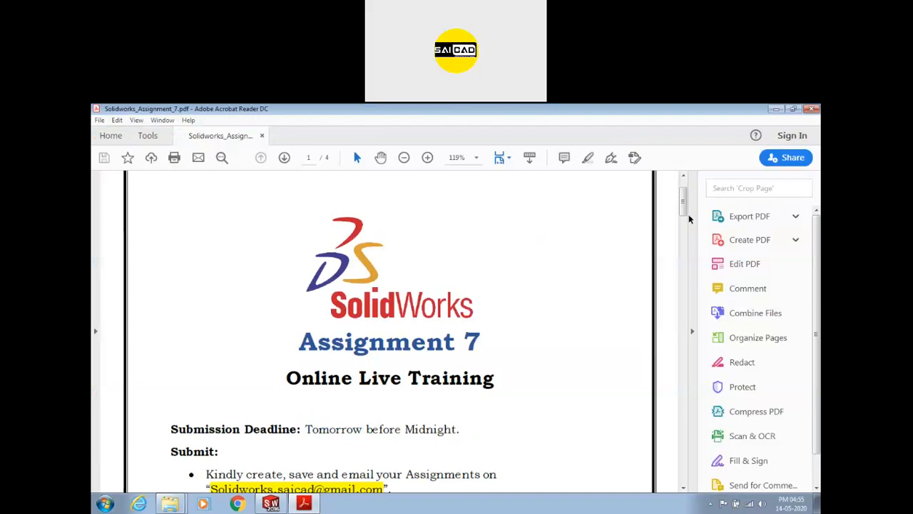
left_click_drag(683, 205, 692, 296)
scroll(531, 314, "down", 15)
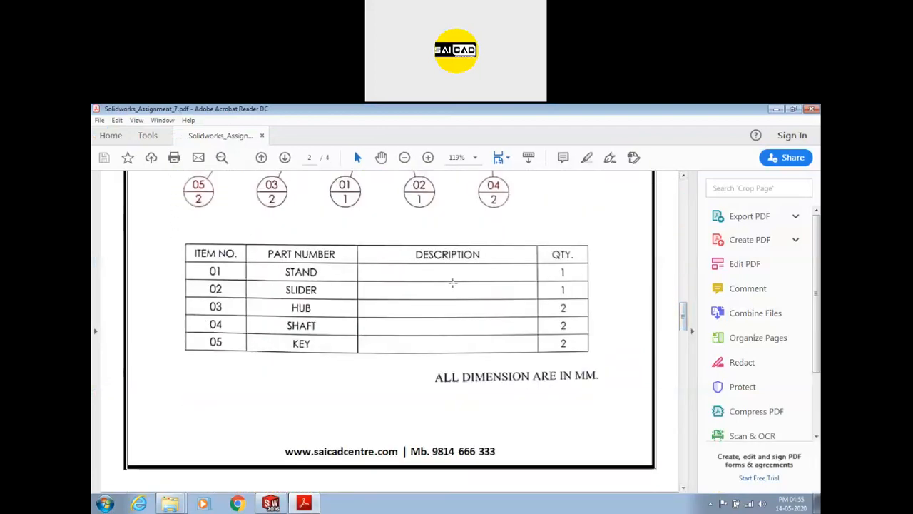
scroll(347, 307, "down", 3, "ctrl")
scroll(347, 306, "down", 12)
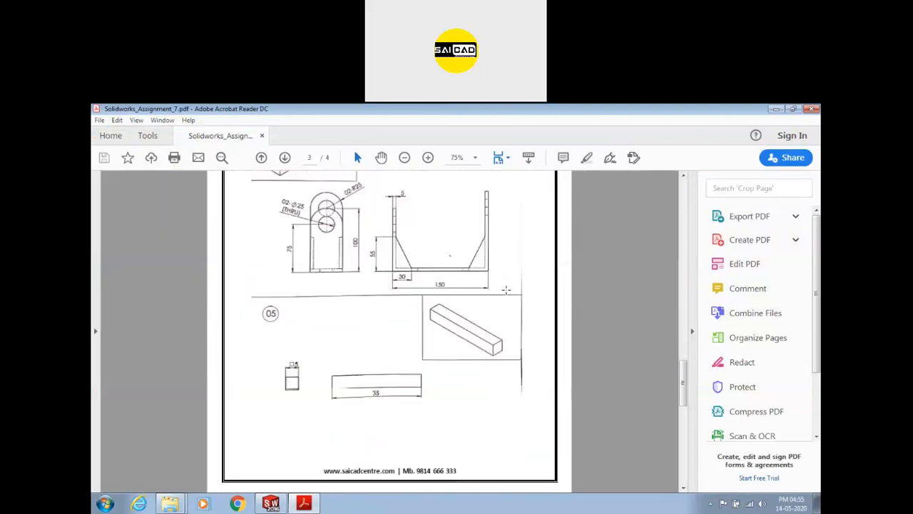
scroll(486, 307, "down", 2)
scroll(454, 328, "up", 14)
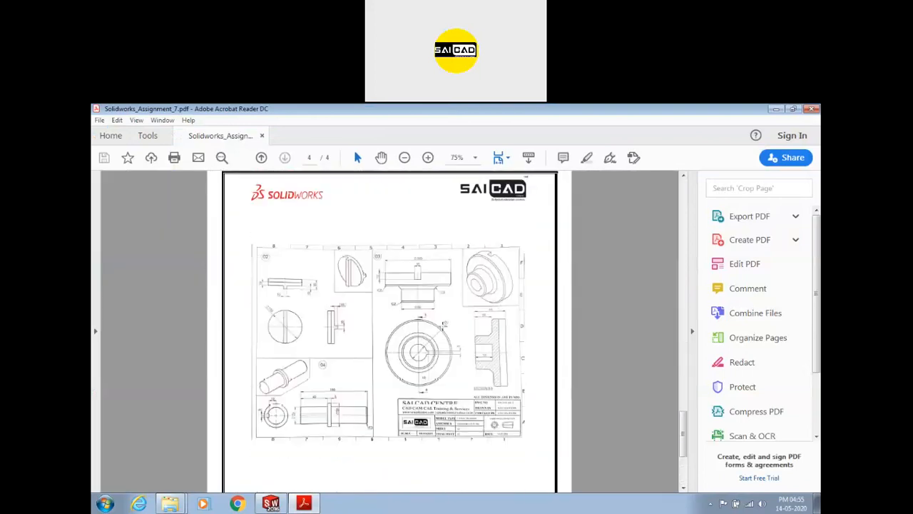
scroll(449, 330, "up", 12)
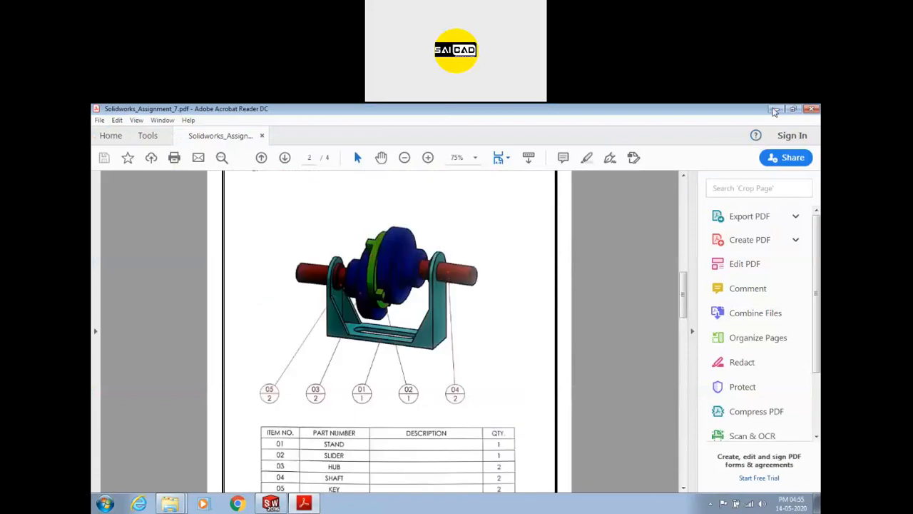
left_click(776, 109)
left_click(584, 189)
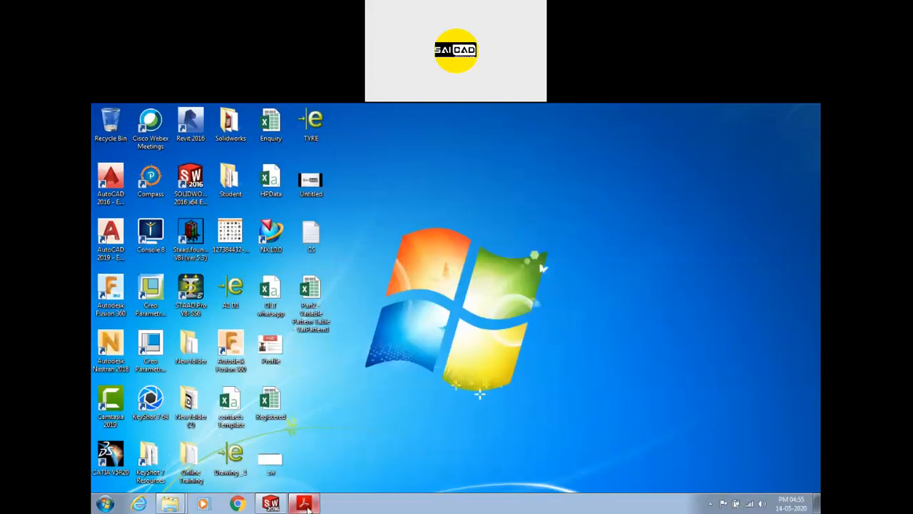
left_click(304, 503)
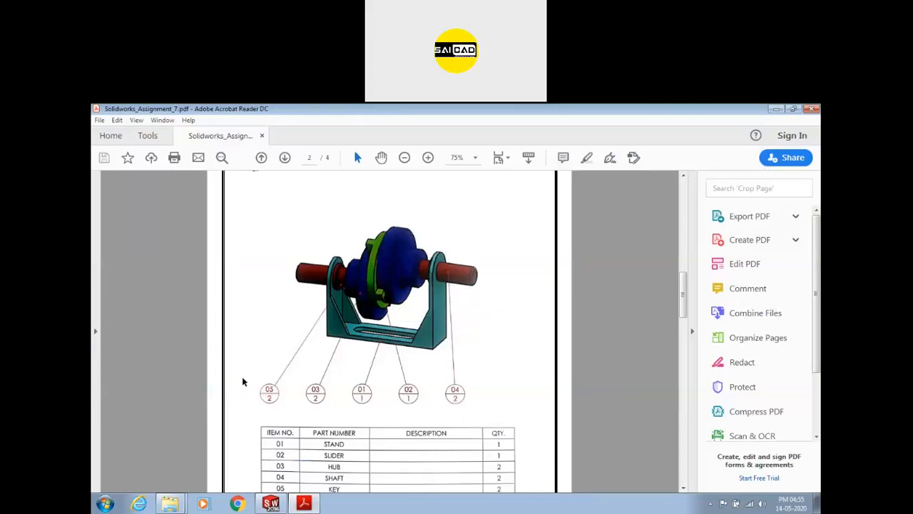
Review the stand and key drawings through the assignment's last page, and return to the parts list and assembly view.
scroll(243, 381, "down", 10)
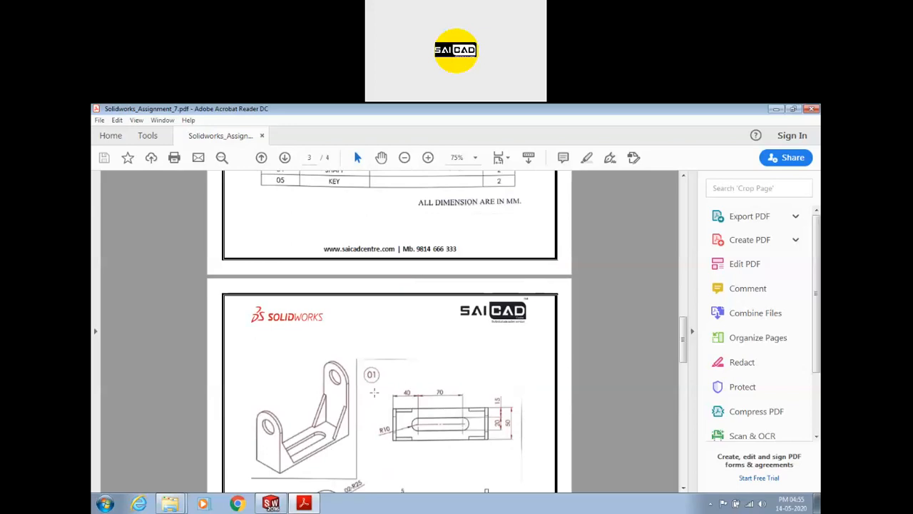
scroll(391, 384, "down", 12)
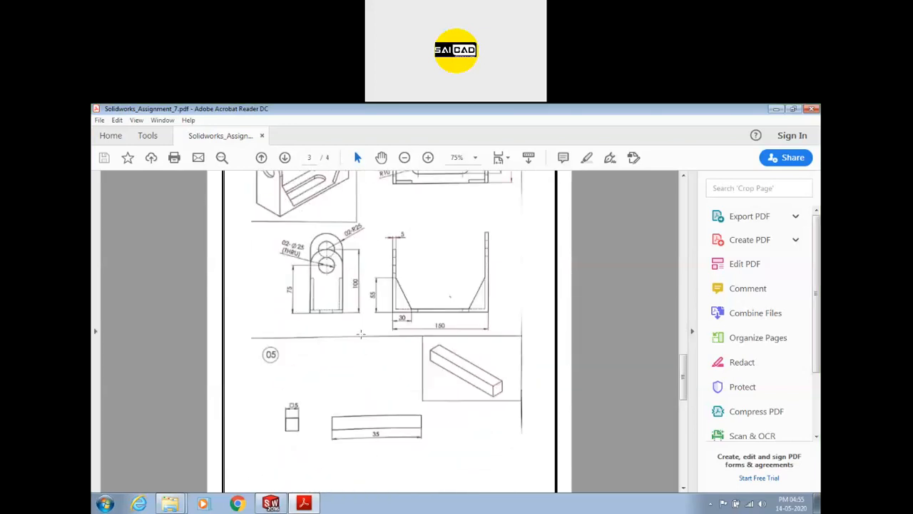
scroll(362, 332, "up", 7)
scroll(362, 333, "down", 7)
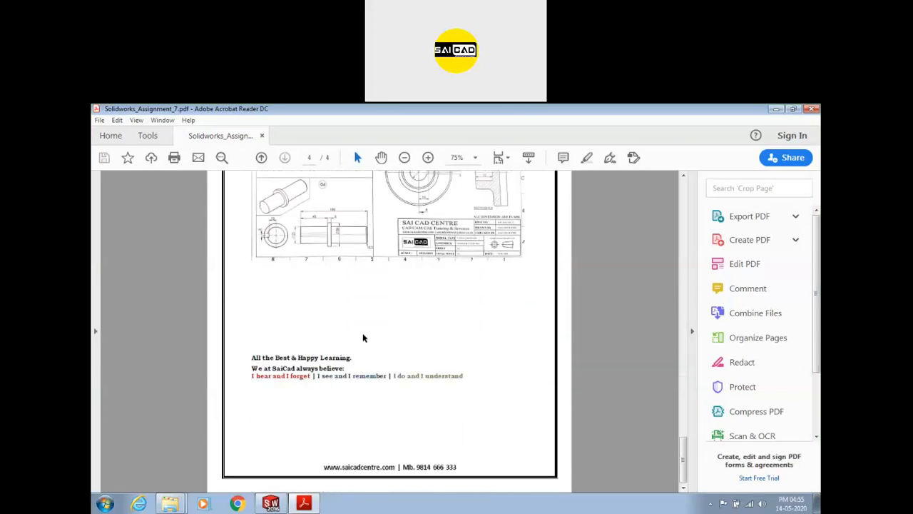
scroll(361, 334, "up", 2)
scroll(378, 378, "up", 10)
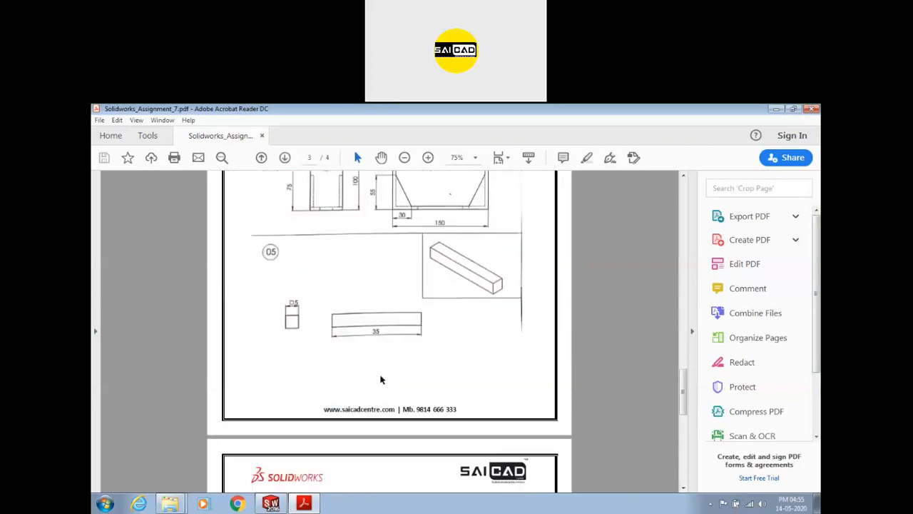
scroll(384, 398, "up", 6)
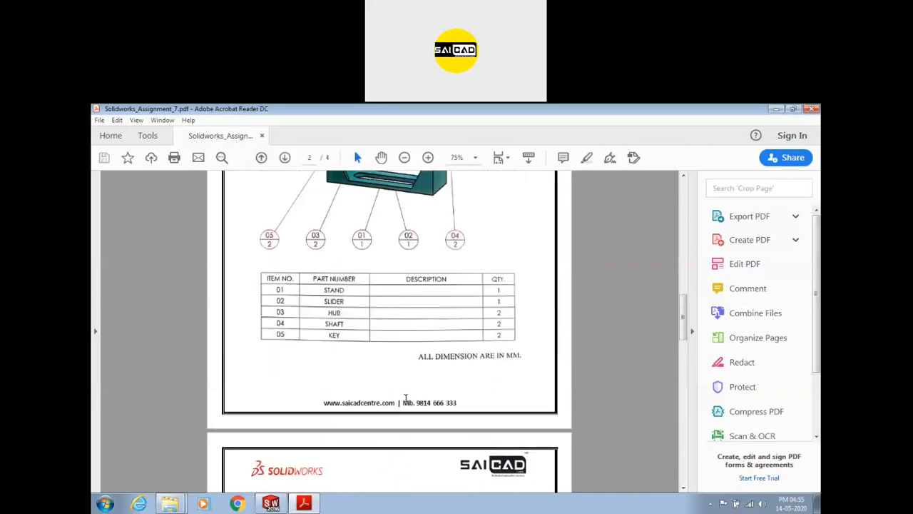
scroll(415, 400, "up", 4)
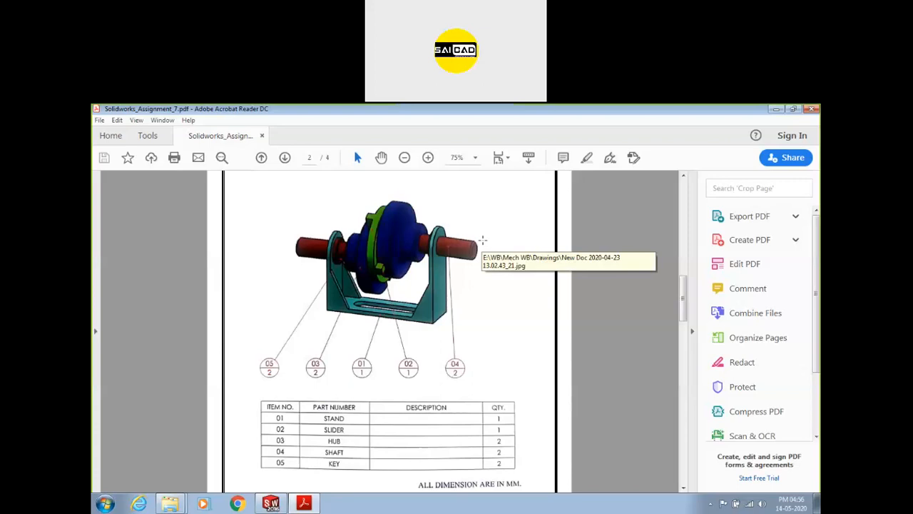
Compare the coupling assembly view and its parts list with the dimensioned stand drawing, item 01.
scroll(428, 307, "up", 3)
scroll(387, 317, "down", 8)
scroll(386, 317, "down", 5)
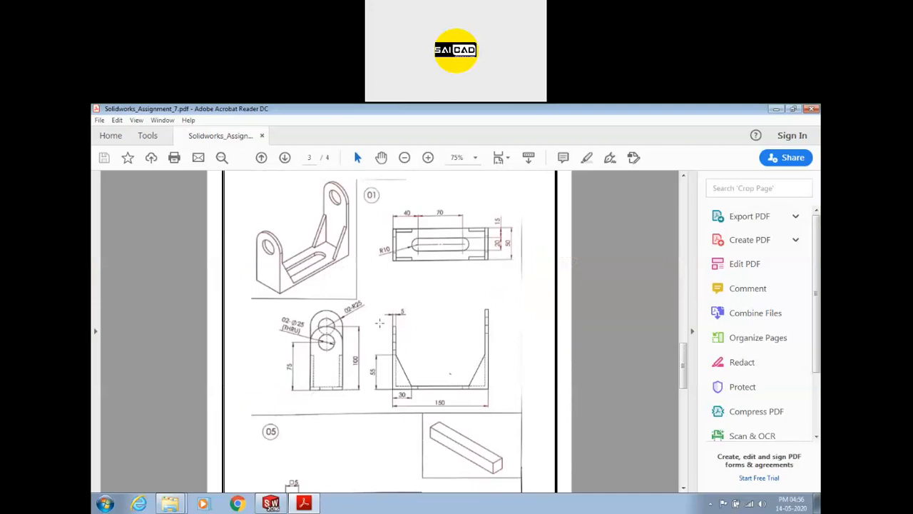
scroll(378, 326, "up", 6)
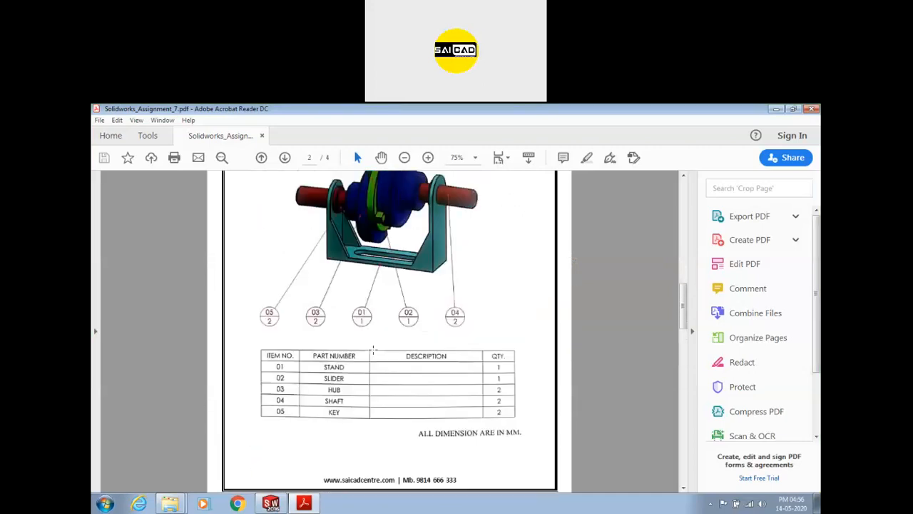
scroll(371, 350, "up", 2)
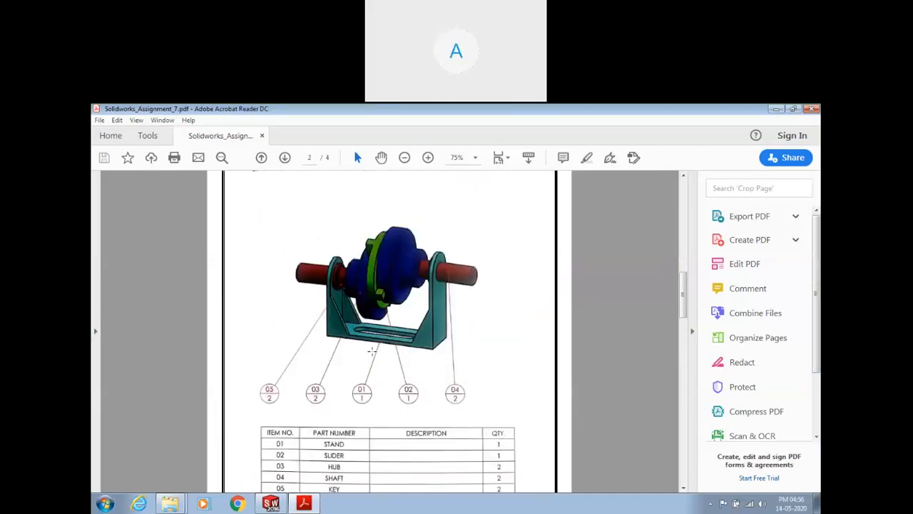
scroll(372, 350, "down", 7)
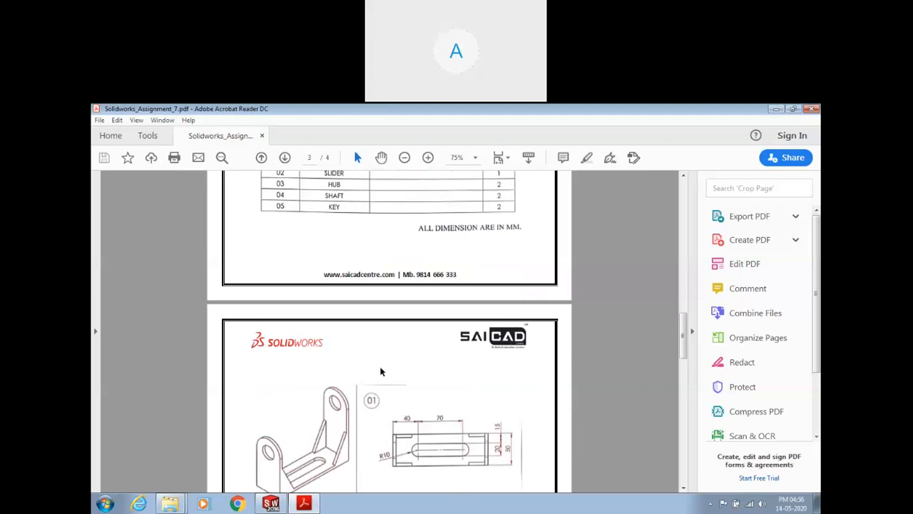
scroll(381, 369, "down", 4)
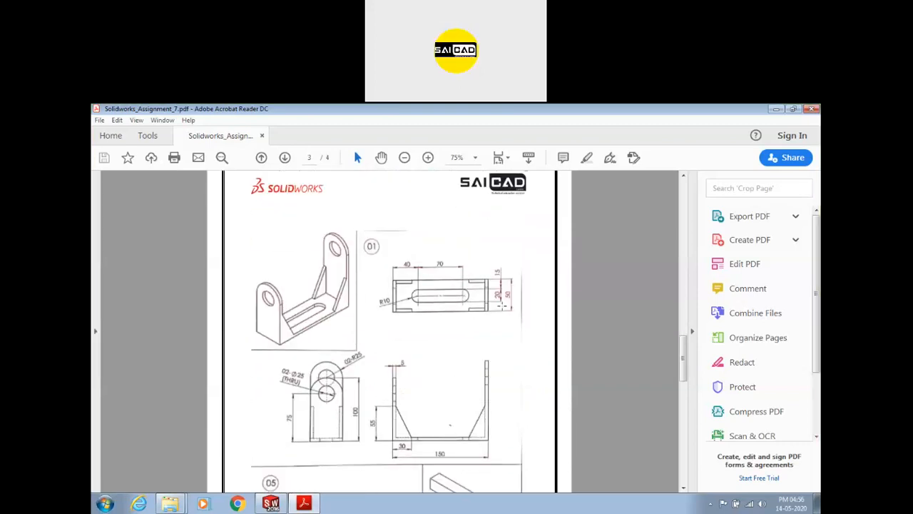
left_click_drag(684, 361, 663, 300)
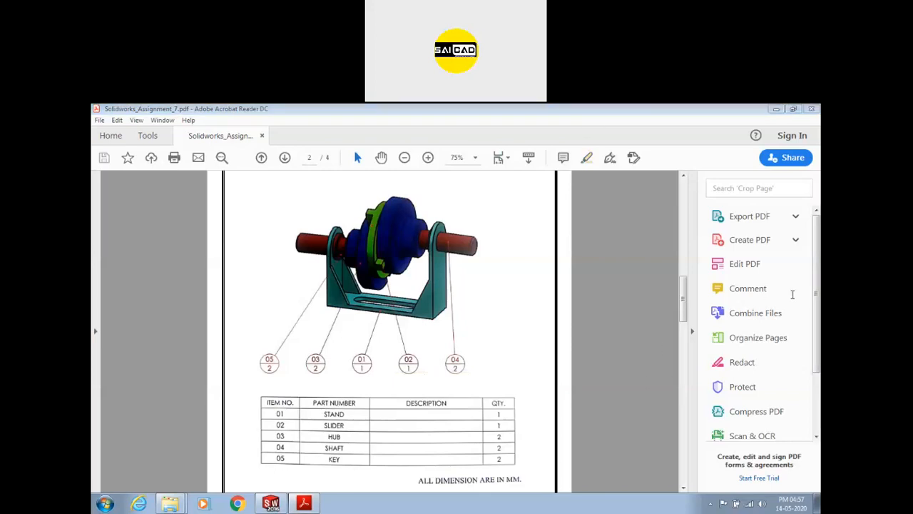
left_click(815, 283)
key("super")
type("s")
key("Escape")
left_click(676, 423)
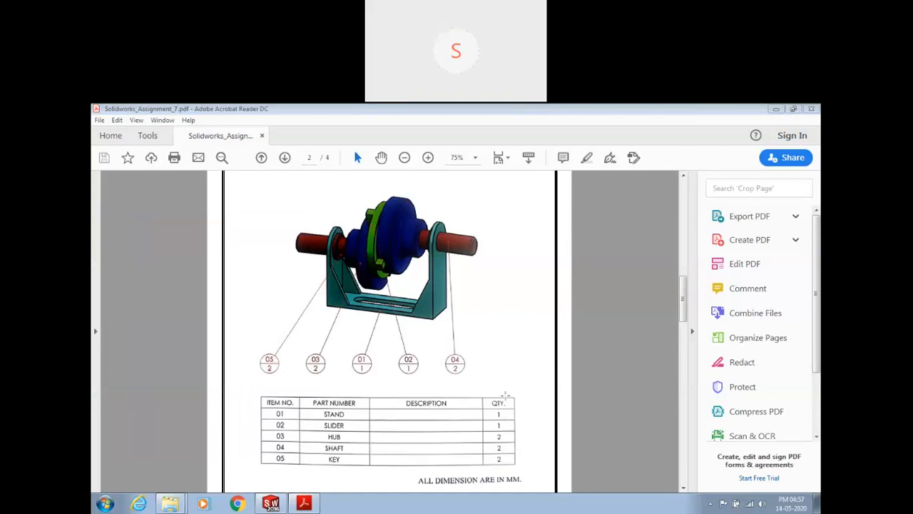
mouse_move(311, 506)
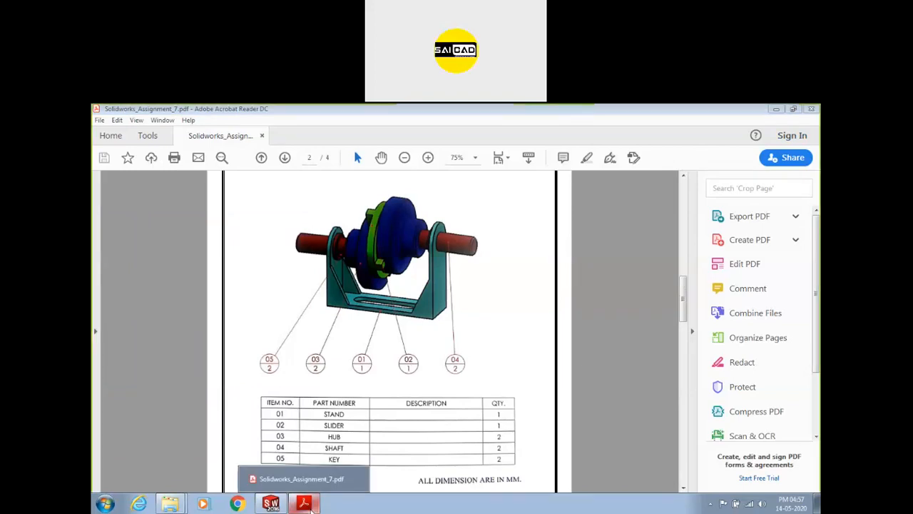
left_click(271, 504)
left_click(275, 506)
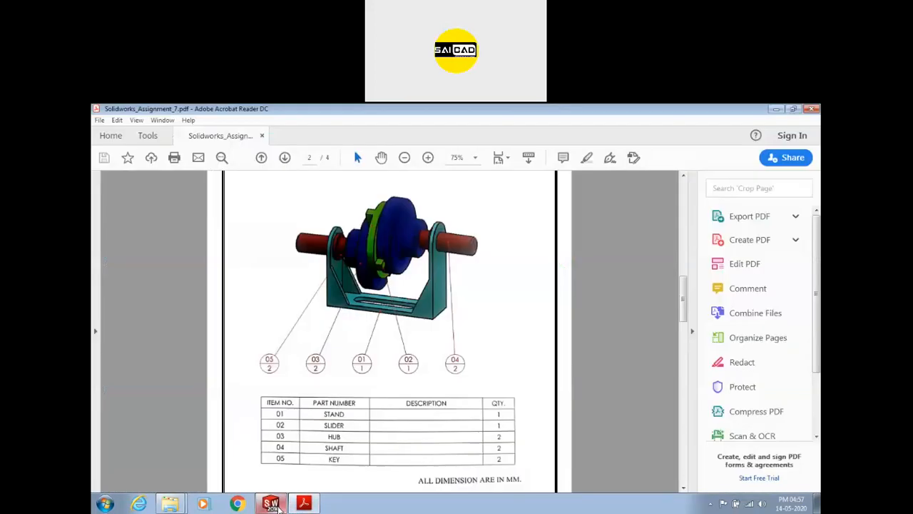
Open Snipping Tool and capture the meeting's whole participants list as a rectangular snip.
left_click(104, 504)
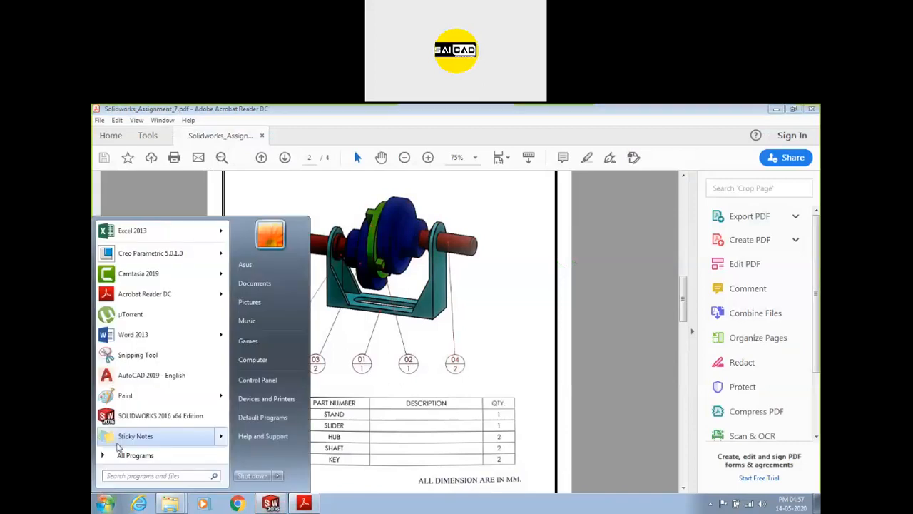
left_click(122, 355)
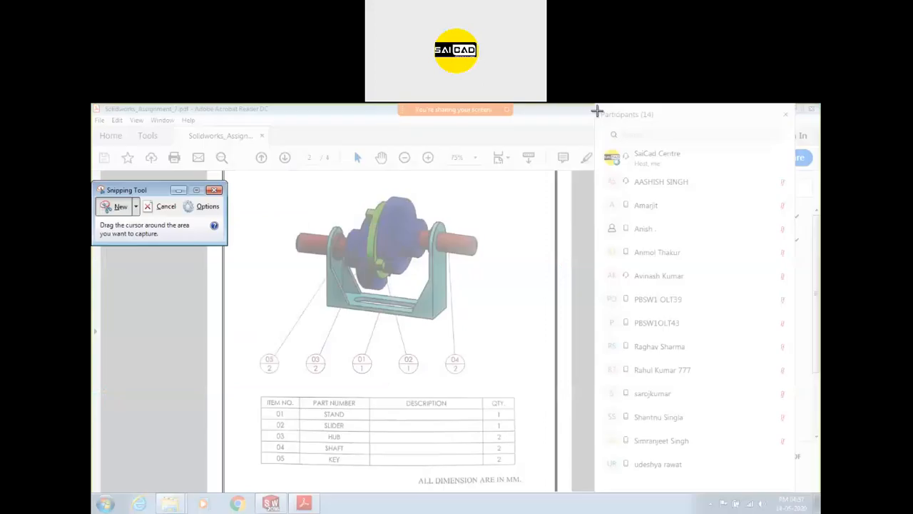
left_click_drag(597, 110, 794, 487)
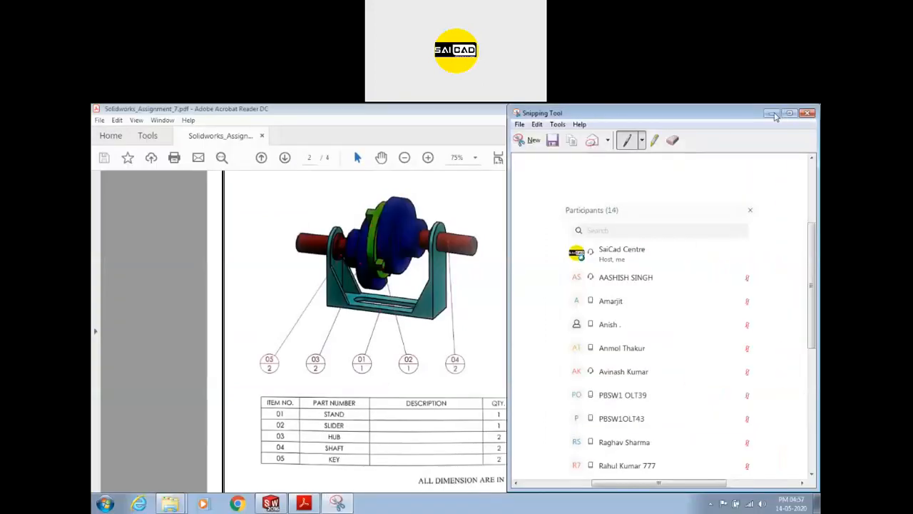
Save the snip of the participants list to the Desktop as a JPEG file named "sw day 7".
left_click_drag(571, 117, 387, 125)
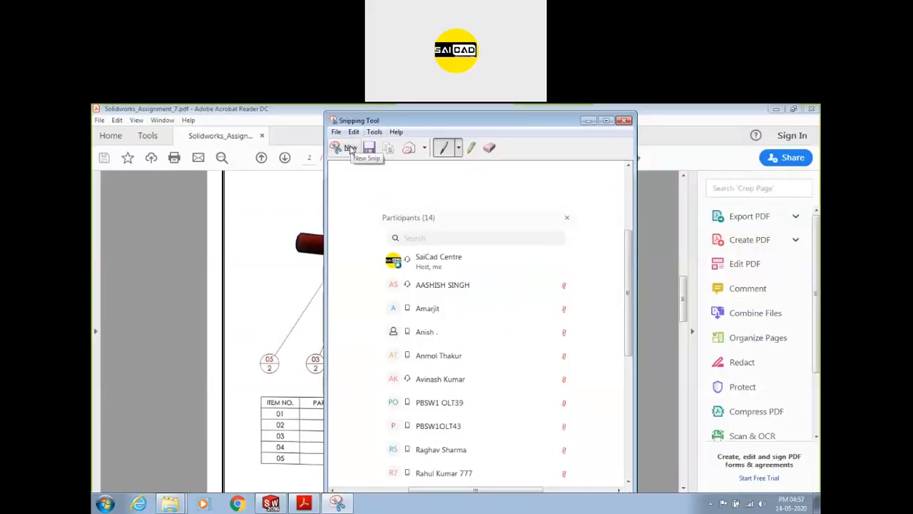
left_click(369, 147)
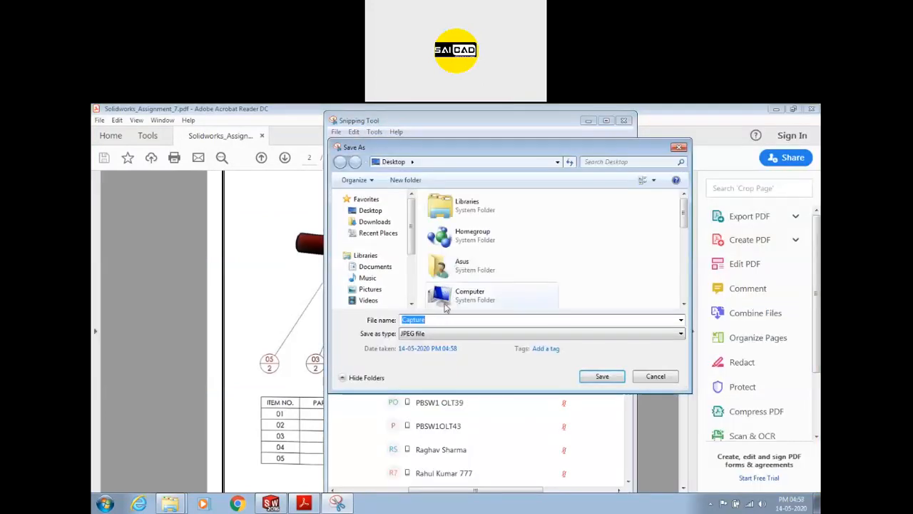
type("sw day 7")
key("Return")
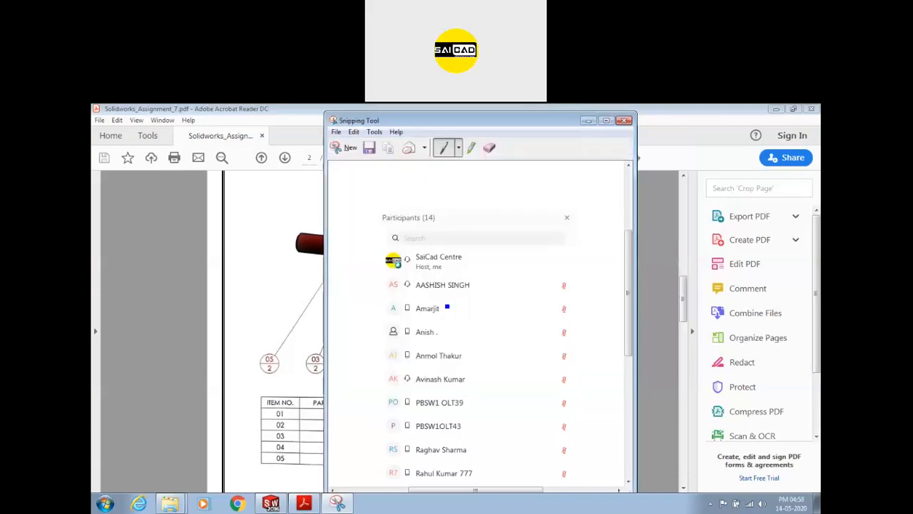
Close Snipping Tool and the assignment PDF, and return to the pump assembly Assem2 in SOLIDWORKS.
left_click_drag(510, 126, 378, 149)
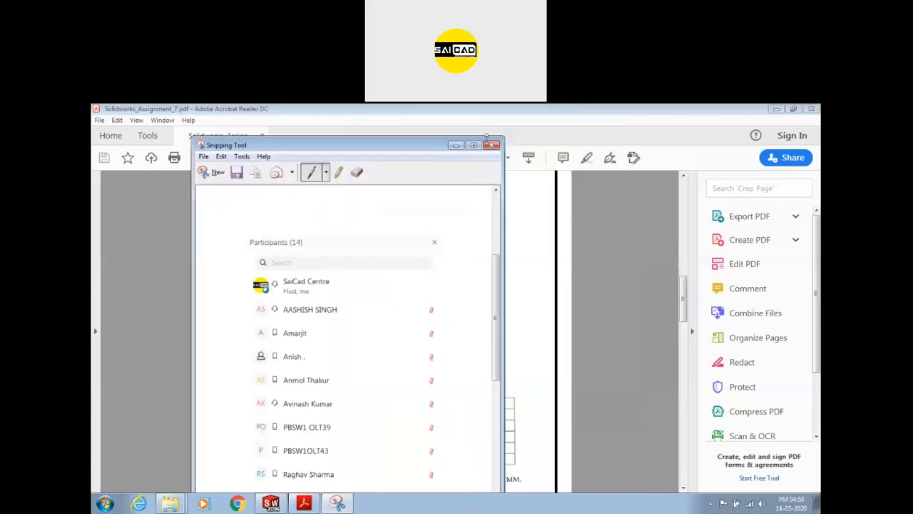
left_click(488, 144)
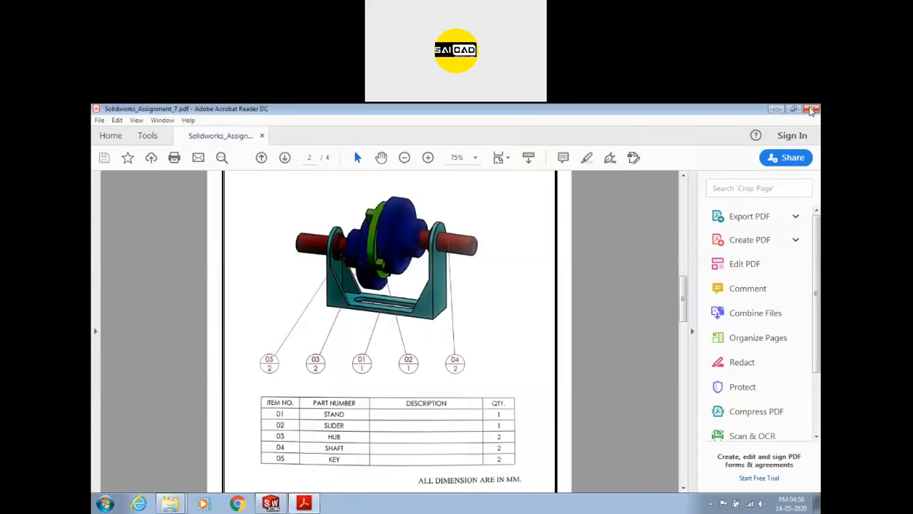
left_click(811, 108)
left_click(270, 504)
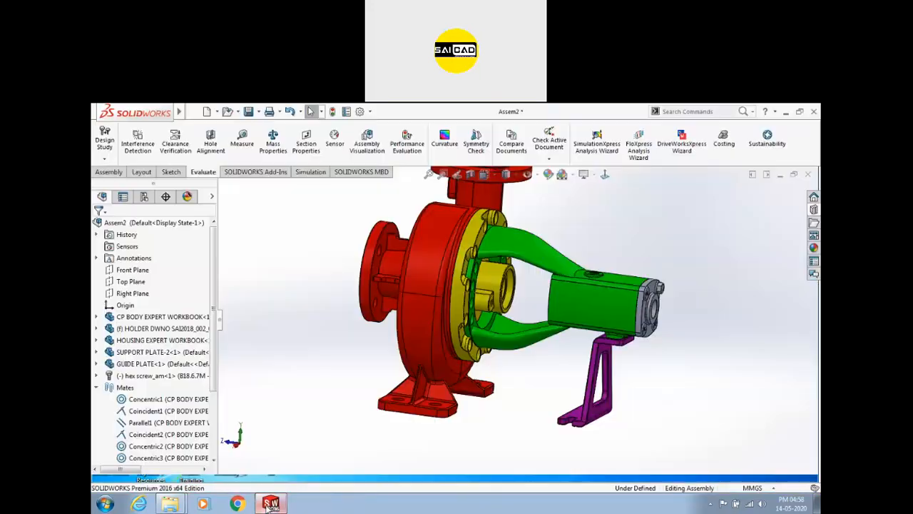